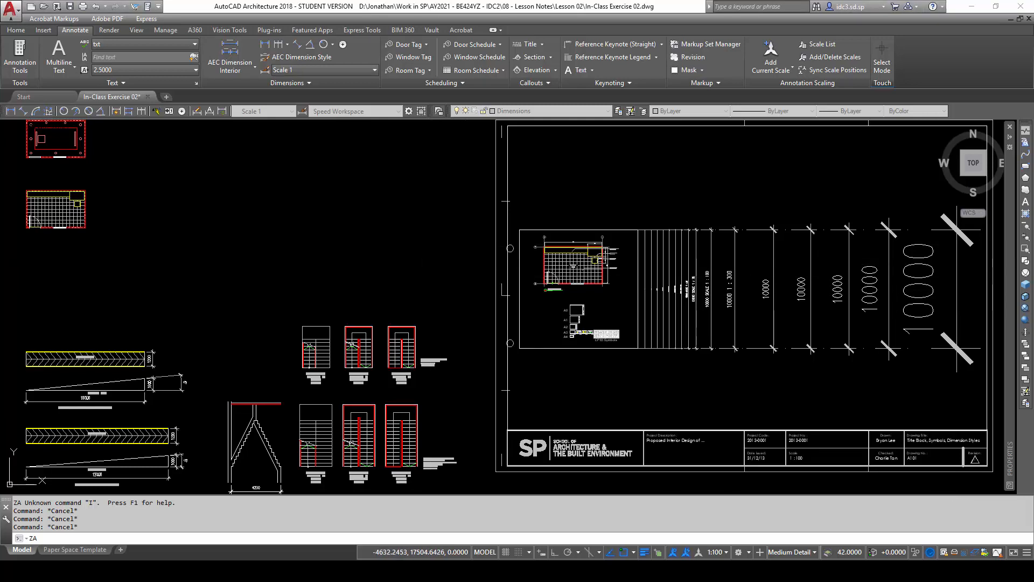
- Review the saved page setups available for plotting, then close the plot settings without plotting
key(ctrl+p)
click(480, 173)
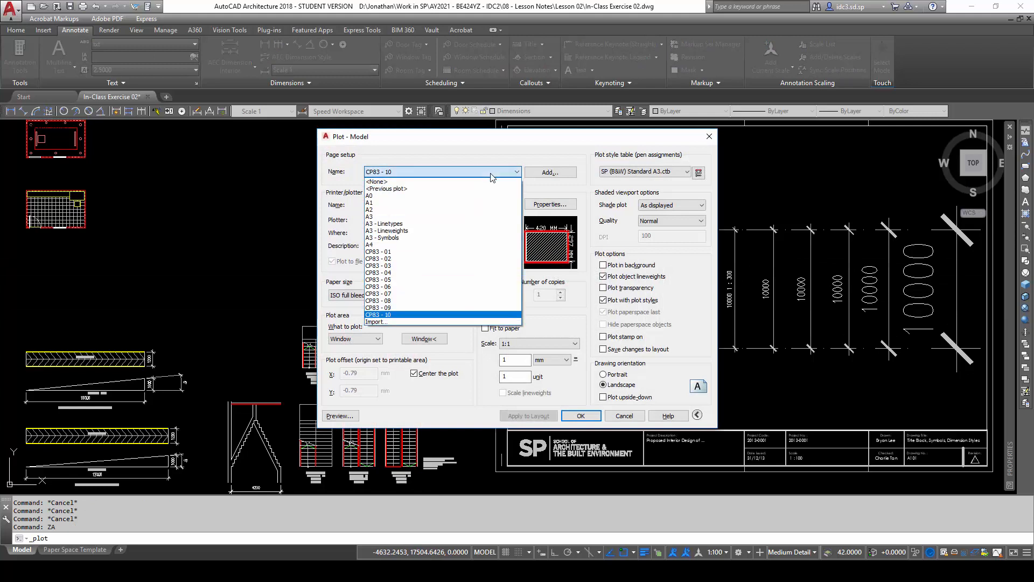
click(476, 308)
key(Escape)
key(Escape)
- Look through the list of available dimension styles without changing the current one
click(267, 112)
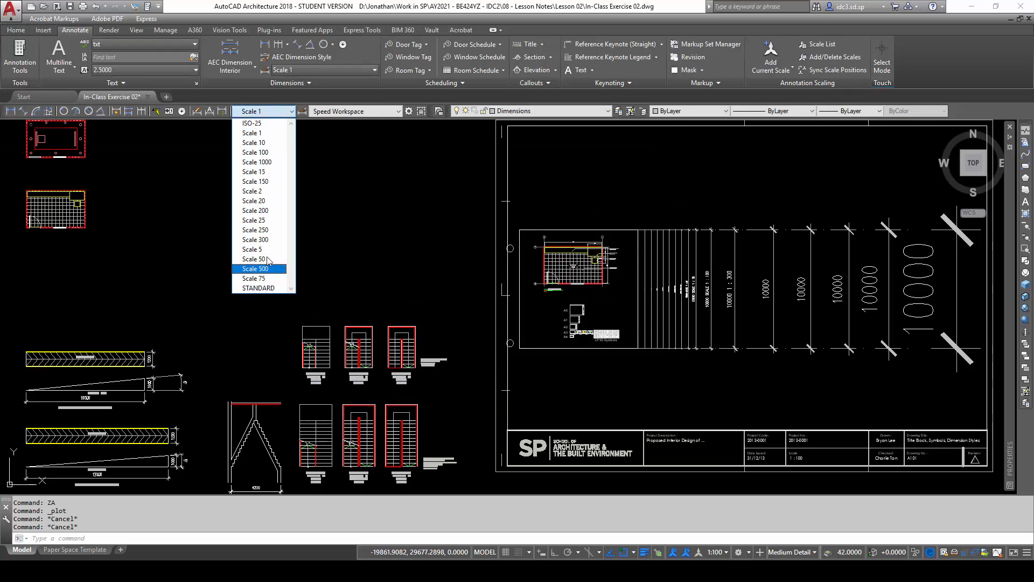
key(Escape)
key(Escape)
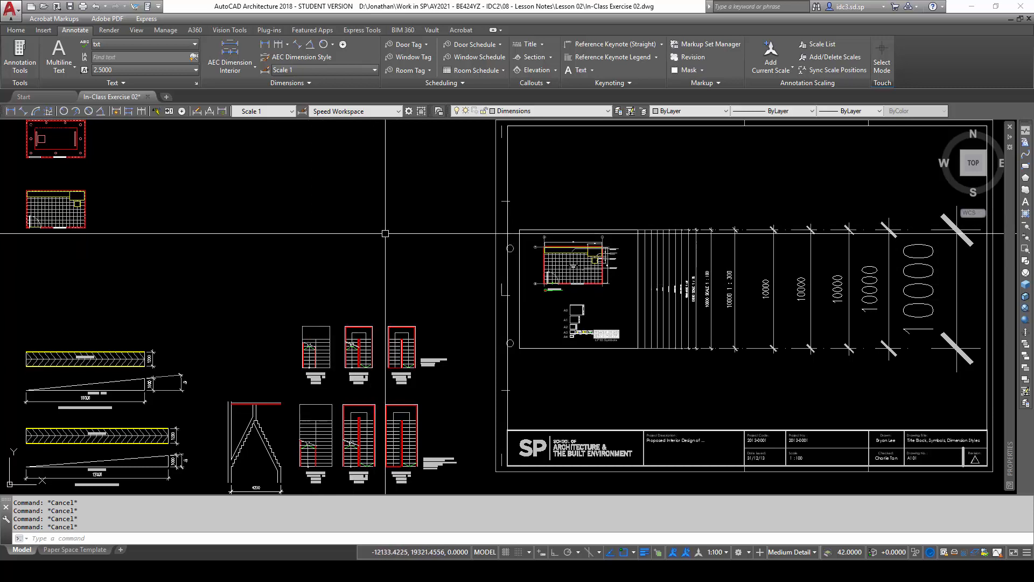
- Save the drawing as In-Class Exercise 02.dwg in the Lesson 02 folder, replacing the existing file
click(10, 9)
click(51, 145)
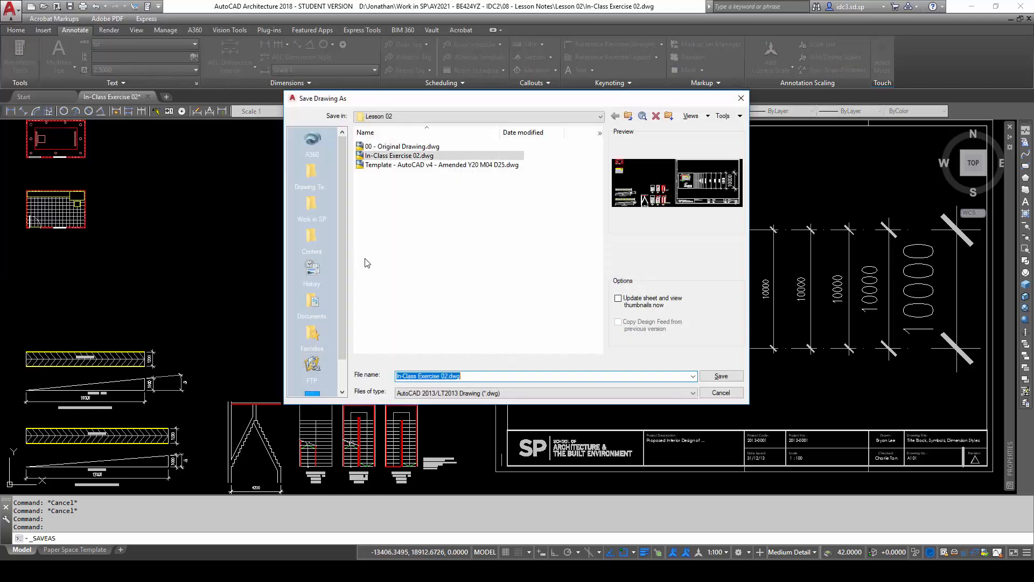
click(483, 376)
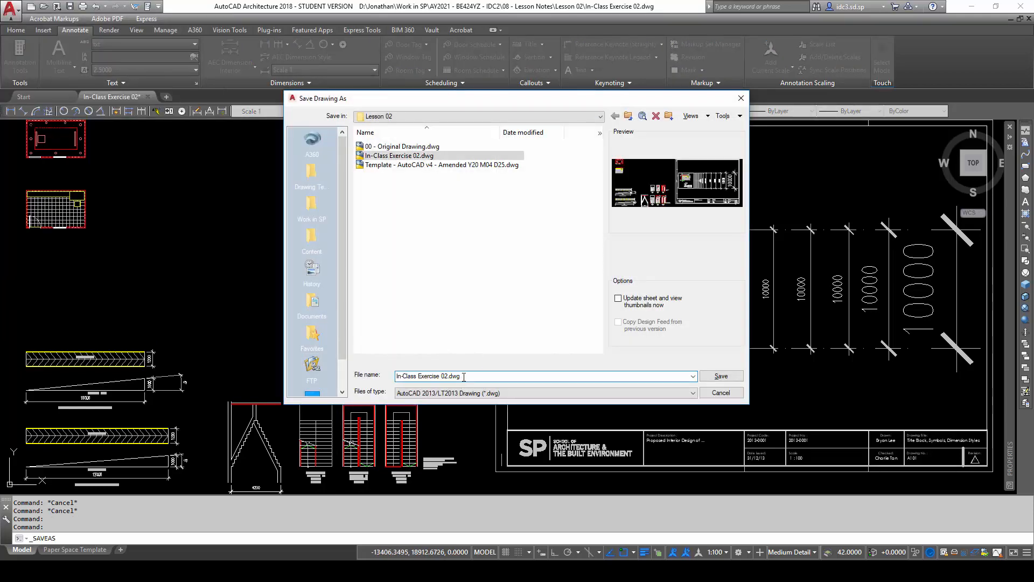
drag(464, 376, 383, 370)
click(430, 377)
drag(449, 376, 388, 371)
click(425, 328)
click(720, 375)
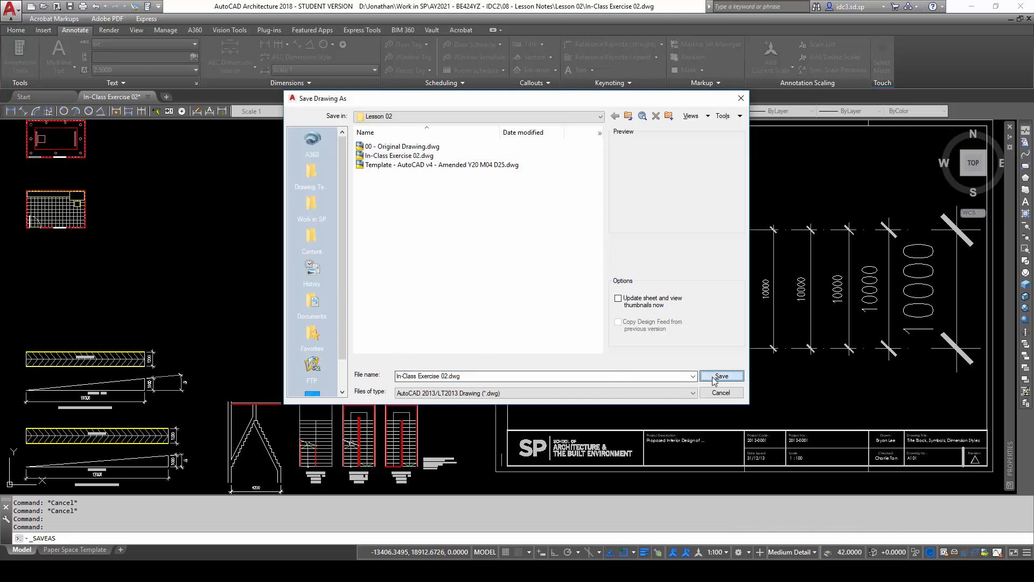
click(600, 277)
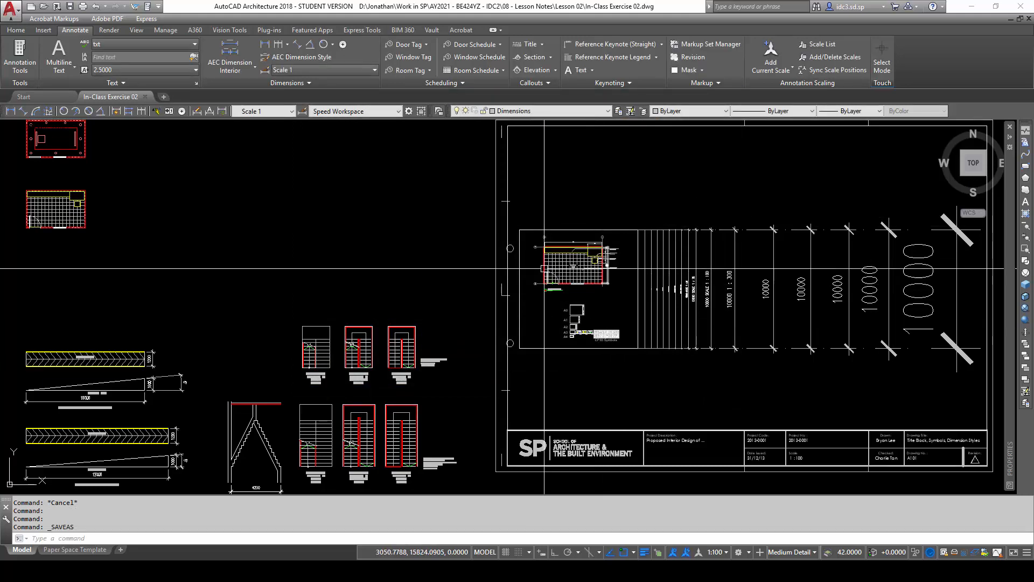
scroll(507, 308, down, 2)
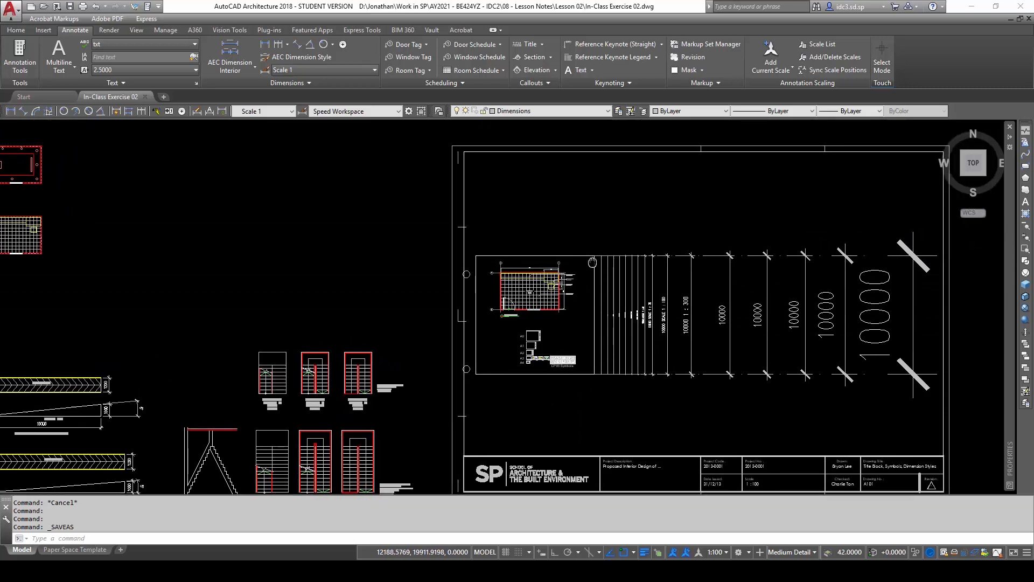
scroll(667, 251, down, 2)
middle_drag(666, 253, 518, 270)
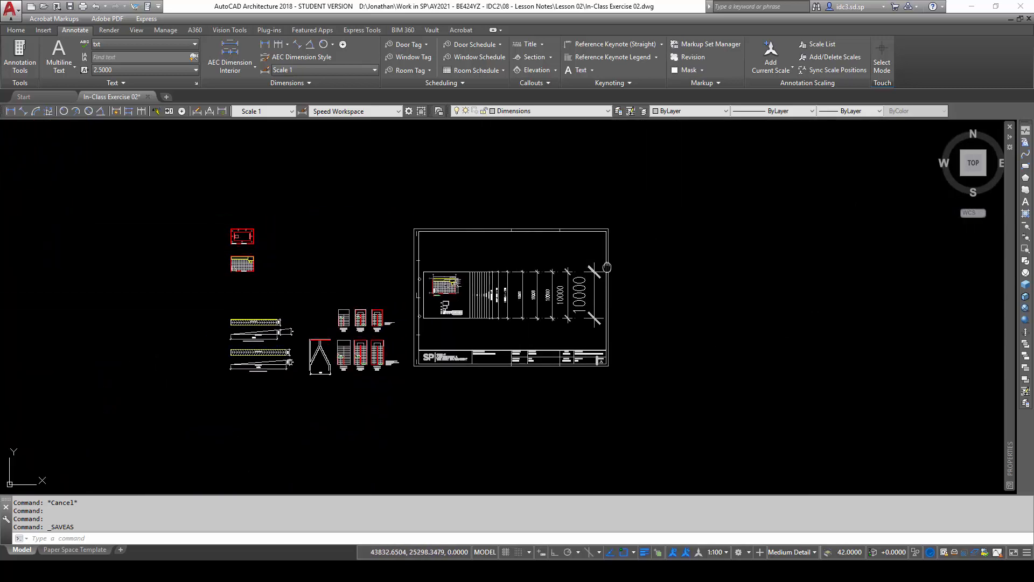
middle_drag(608, 261, 555, 286)
middle_drag(674, 269, 630, 266)
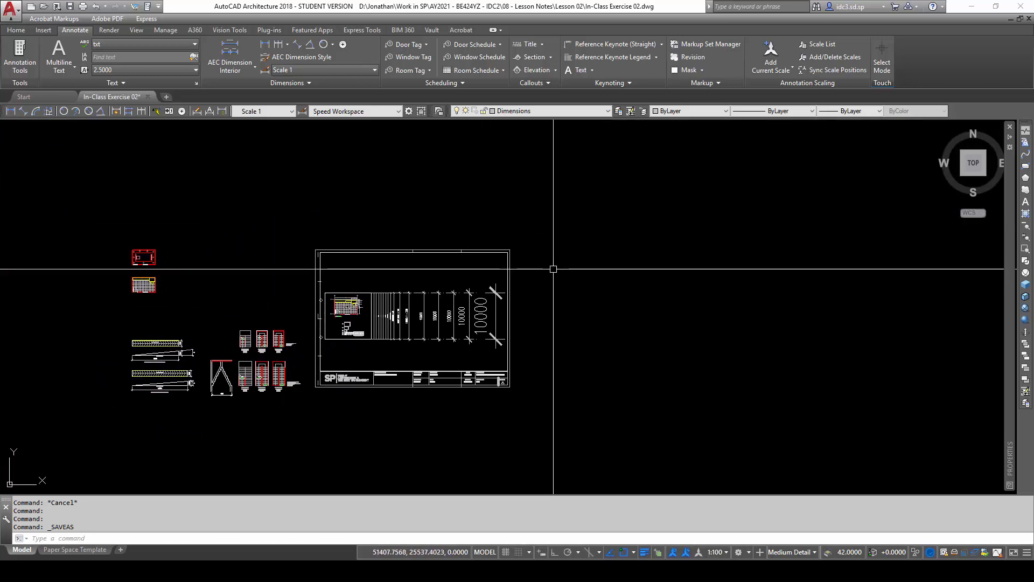
text(i)
key(Return)
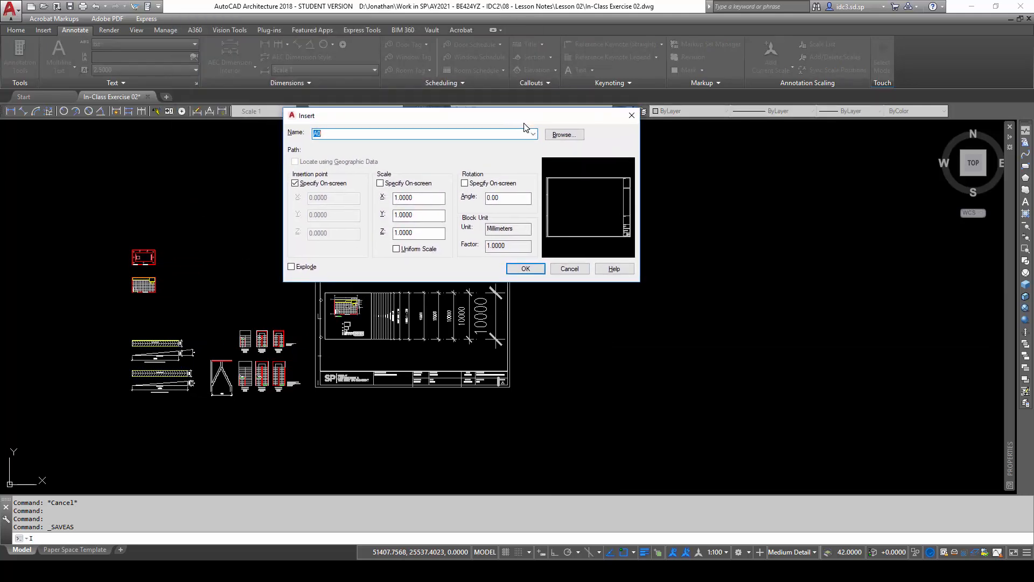
click(571, 269)
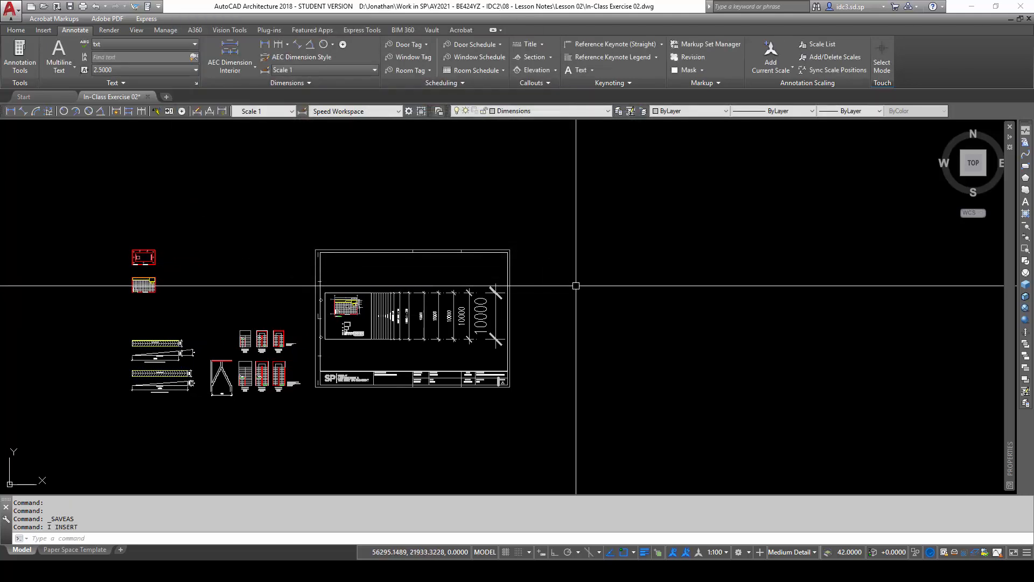
- Insert the file 00 - Original Drawing.dwg as a block in the empty space beside the title-block sheet
text(inse)
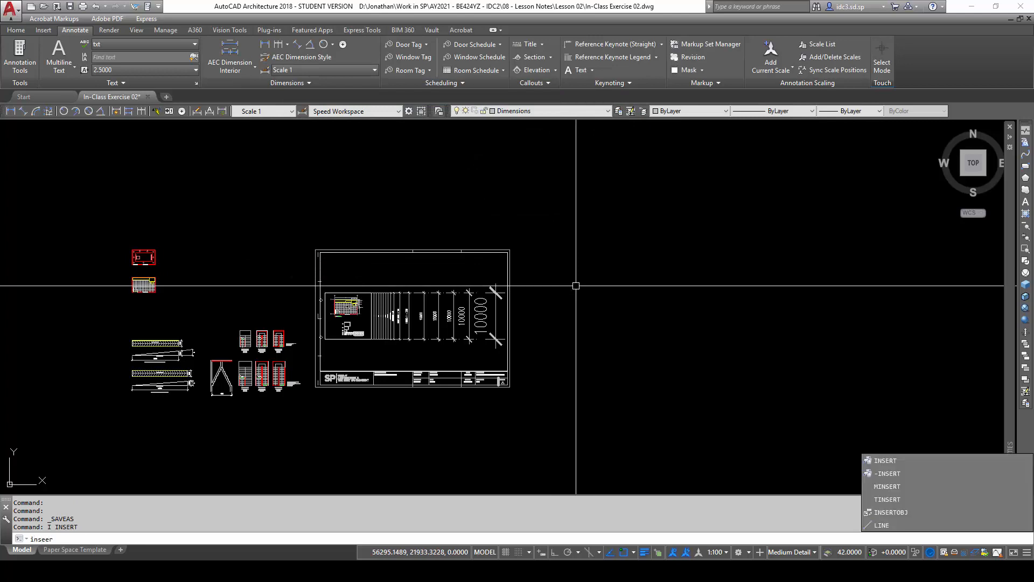
key(BackSpace)
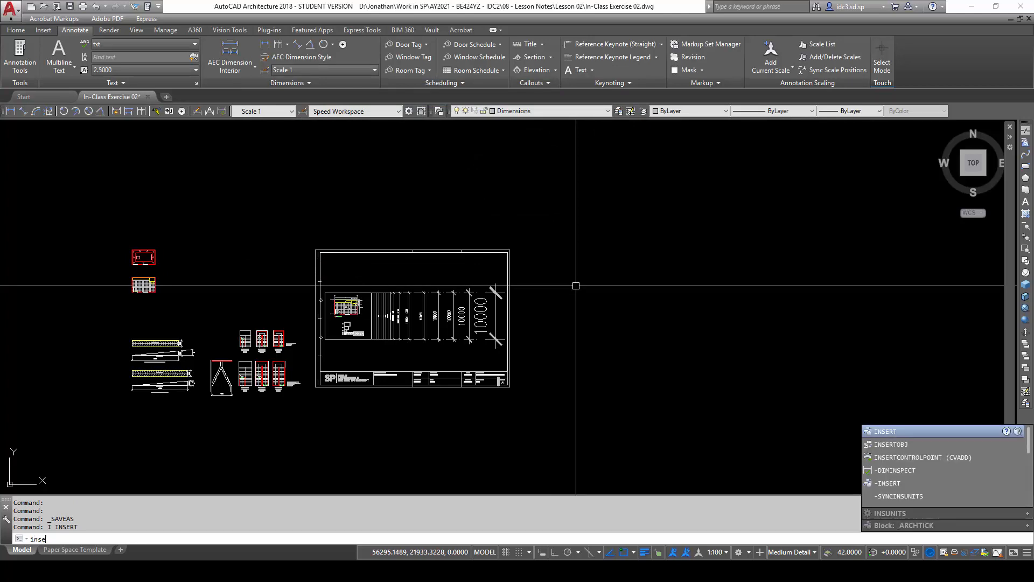
key(Return)
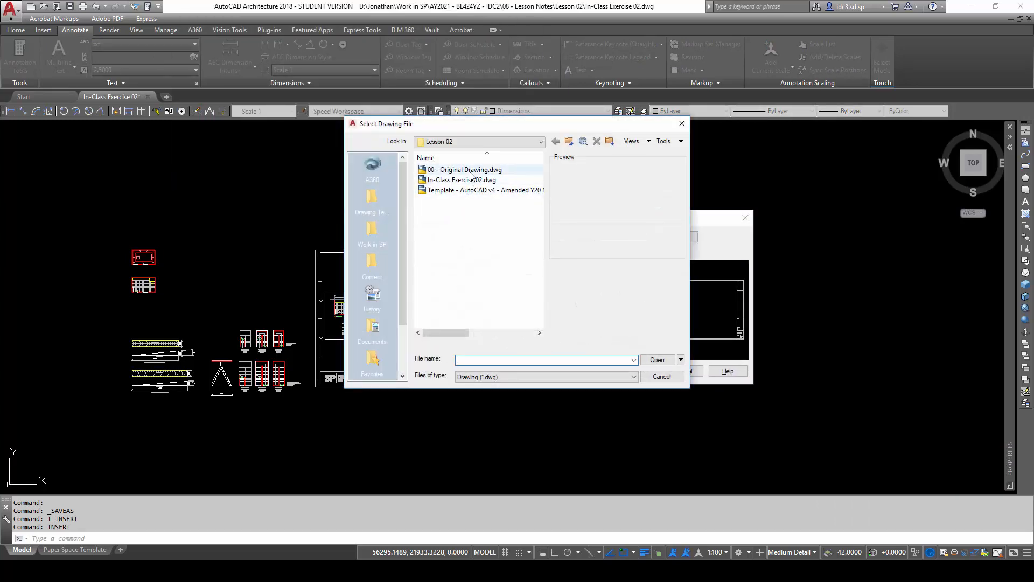
click(517, 170)
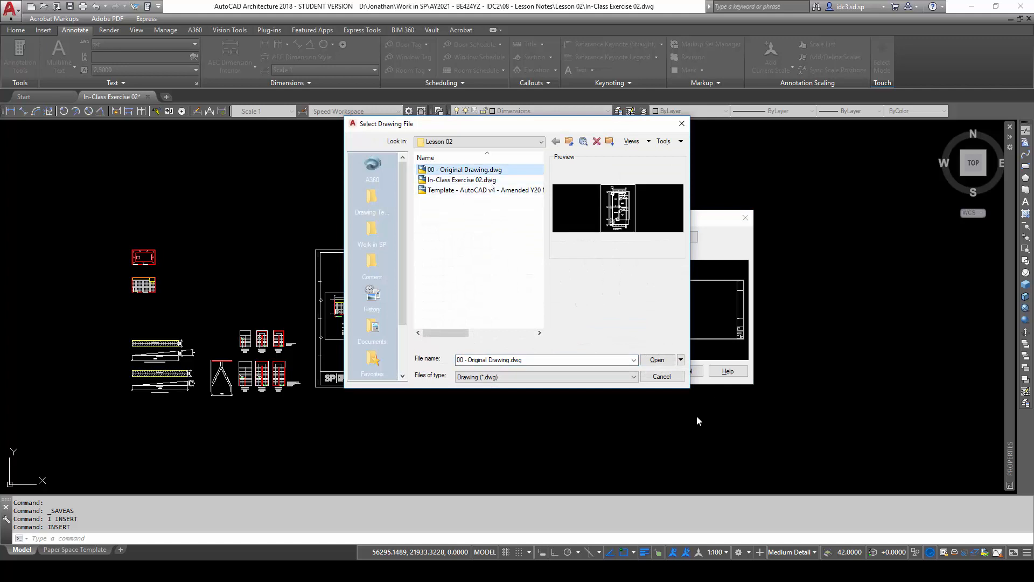
mouse_move(689, 388)
mouse_down()
mouse_move(769, 411)
mouse_move(756, 399)
mouse_up()
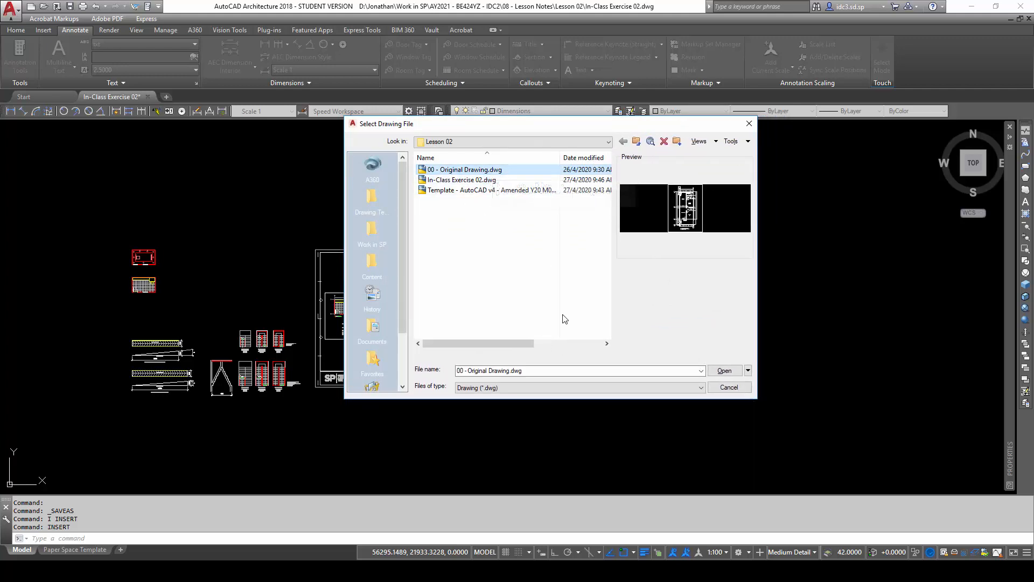
click(724, 371)
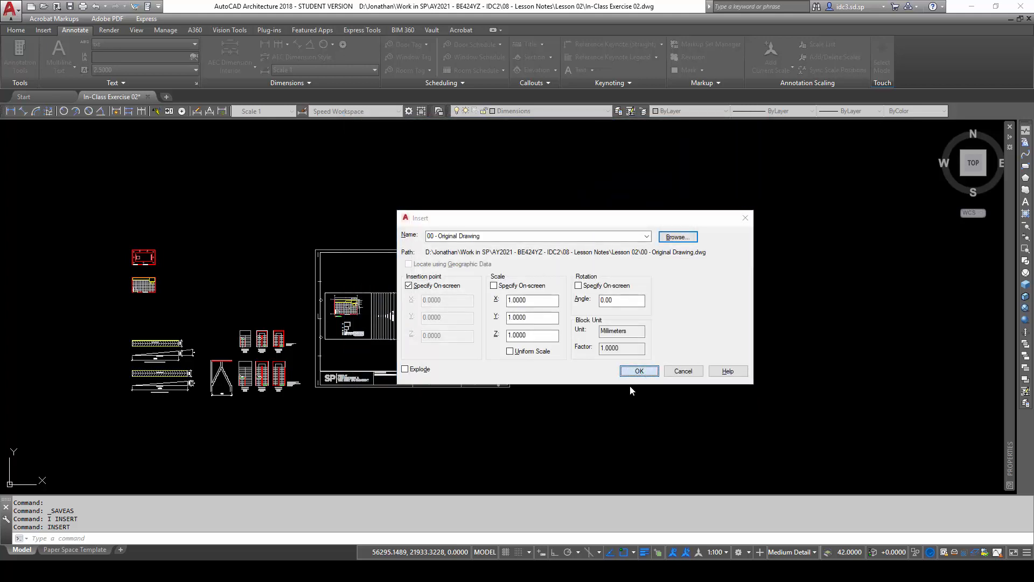
click(639, 372)
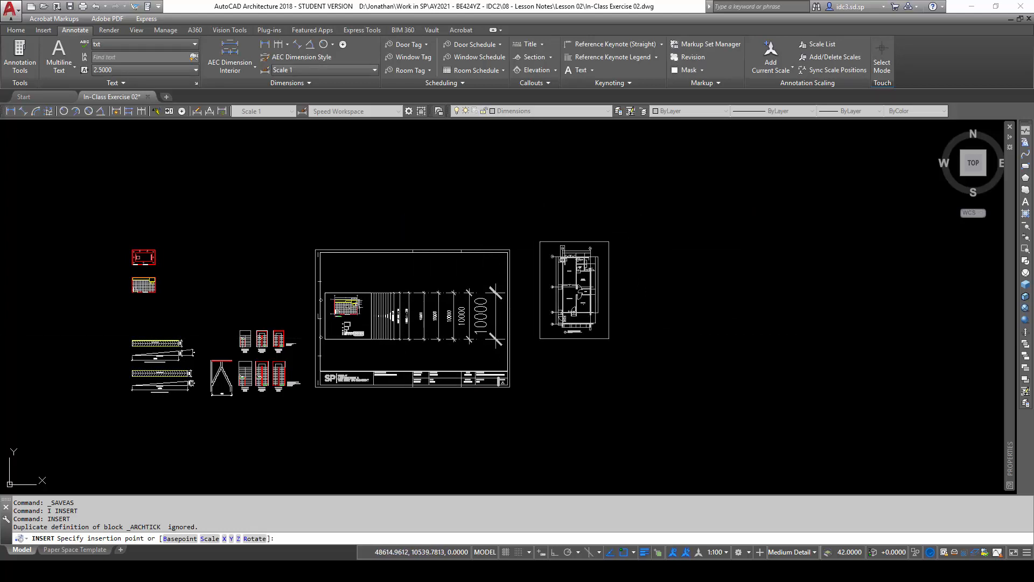
- Examine the inserted flat plan's rooms, walls, grid lines and dimension lines, both in detail and as a whole
scroll(573, 257, up, 4)
scroll(717, 261, up, 1)
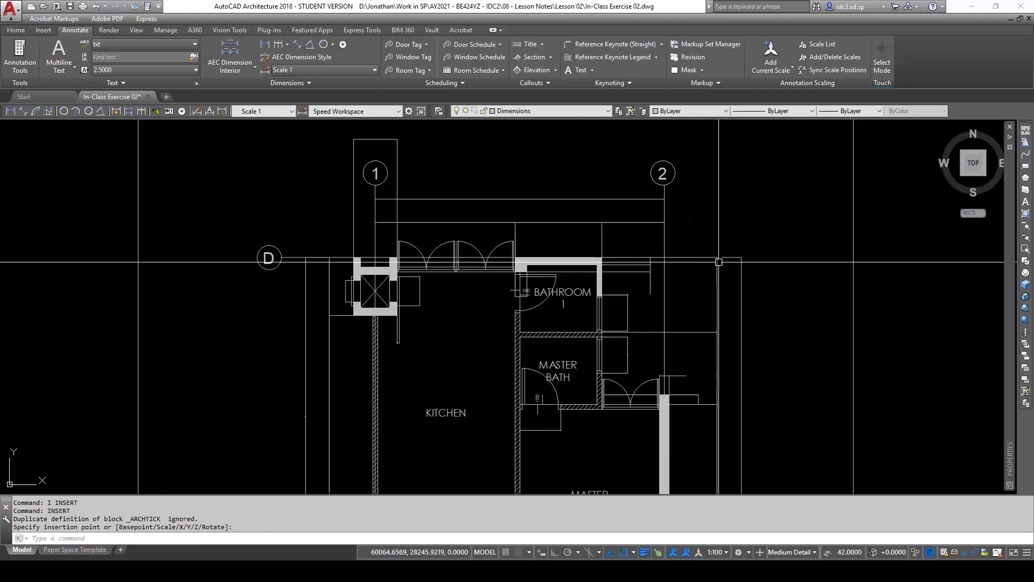
scroll(718, 262, down, 4)
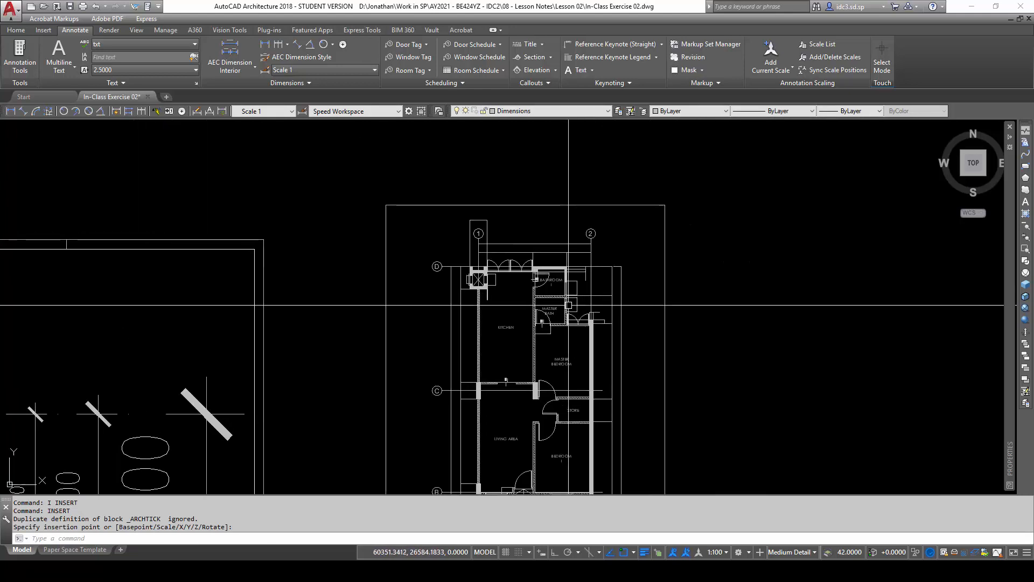
scroll(568, 305, up, 4)
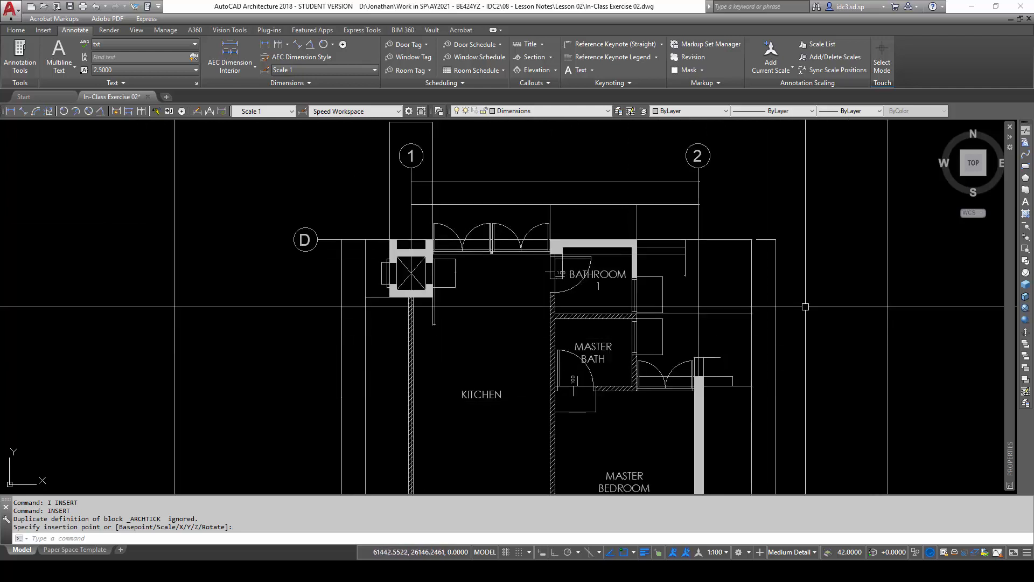
scroll(930, 435, down, 2)
middle_drag(931, 436, 708, 283)
scroll(758, 280, down, 1)
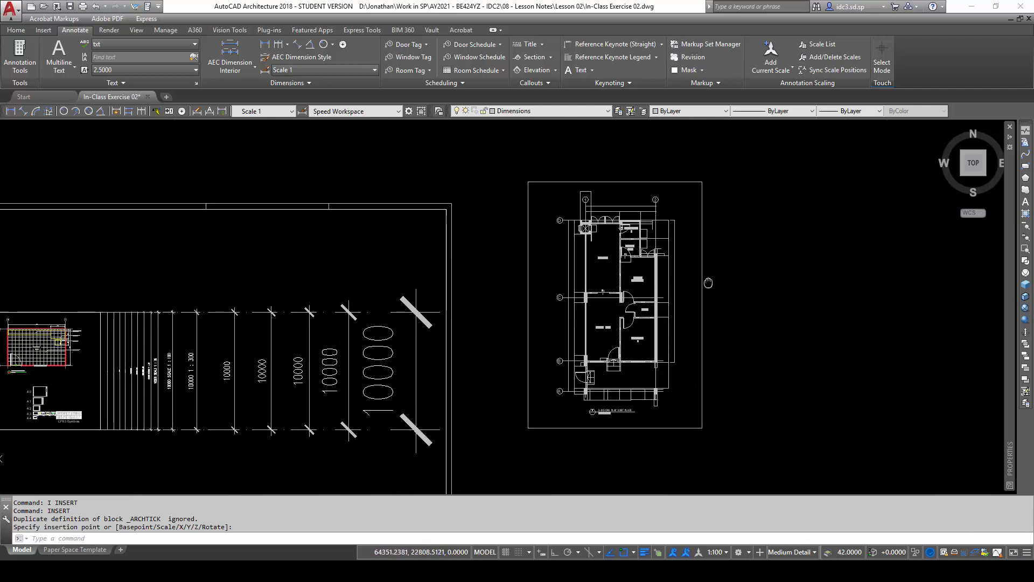
scroll(711, 342, up, 6)
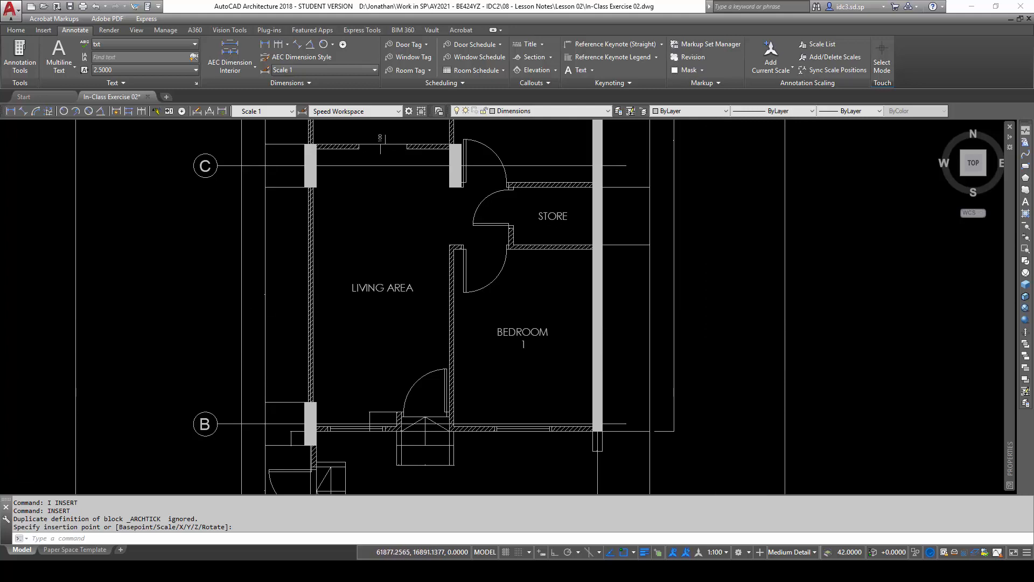
scroll(715, 394, down, 2)
scroll(517, 284, down, 4)
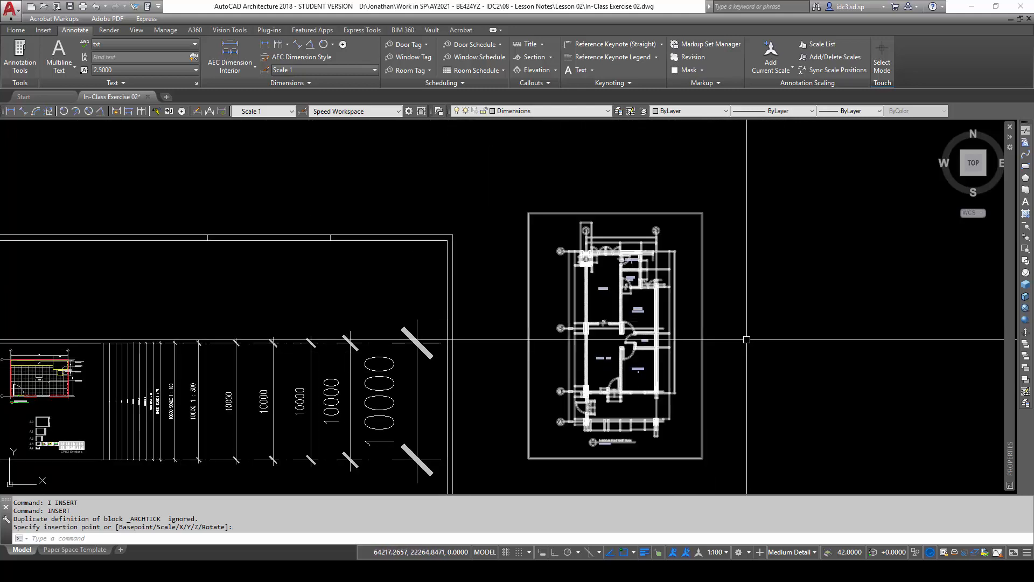
scroll(680, 268, up, 4)
scroll(670, 249, up, 2)
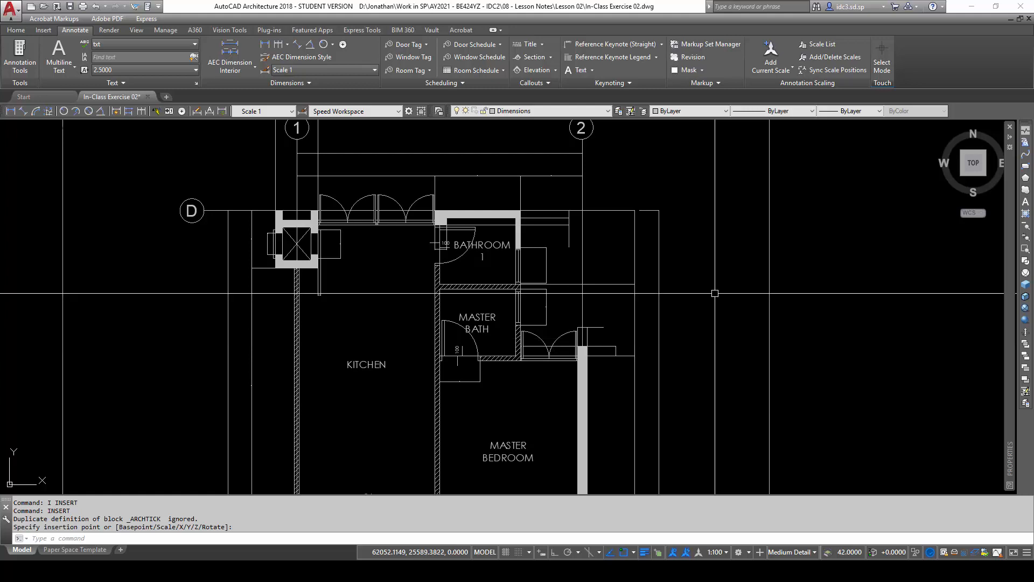
scroll(708, 319, down, 2)
scroll(708, 319, down, 3)
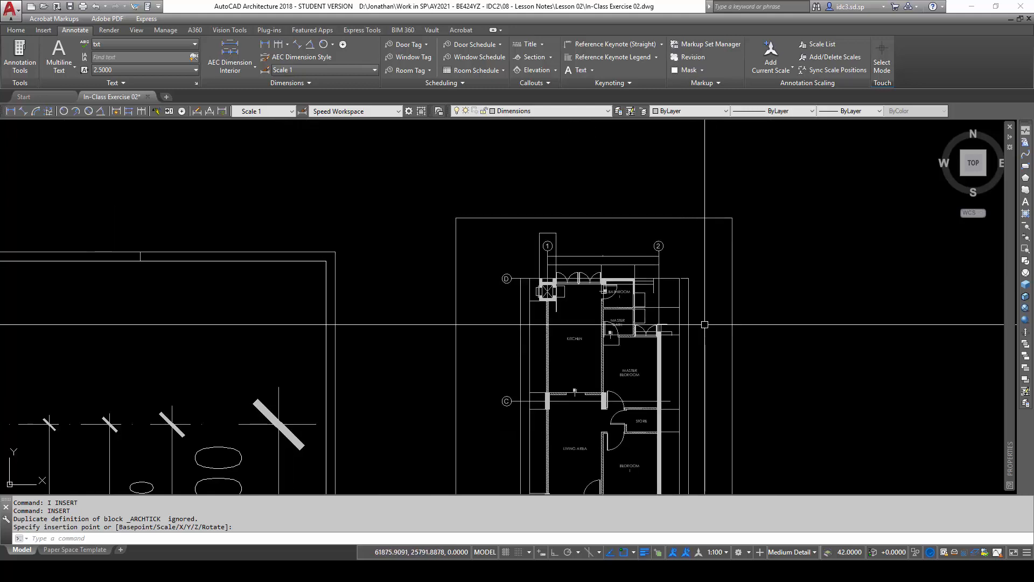
mouse_move(705, 323)
middle_down()
mouse_move(677, 312)
mouse_move(641, 225)
middle_up()
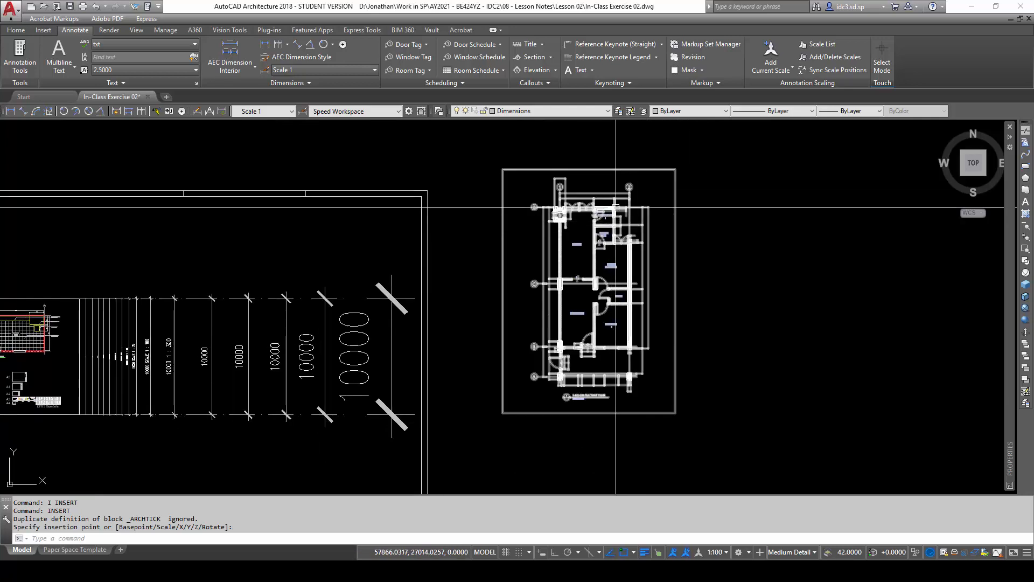
middle_drag(683, 263, 616, 317)
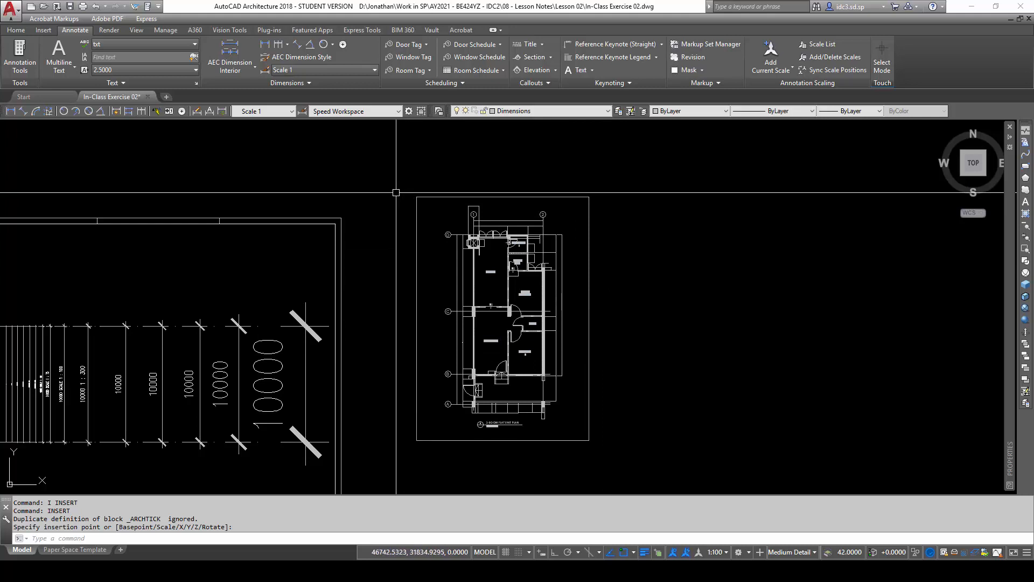
- Examine the size of the text and ticks on the plan's uppermost dimension, and the scale noted under the plan title
scroll(541, 259, up, 6)
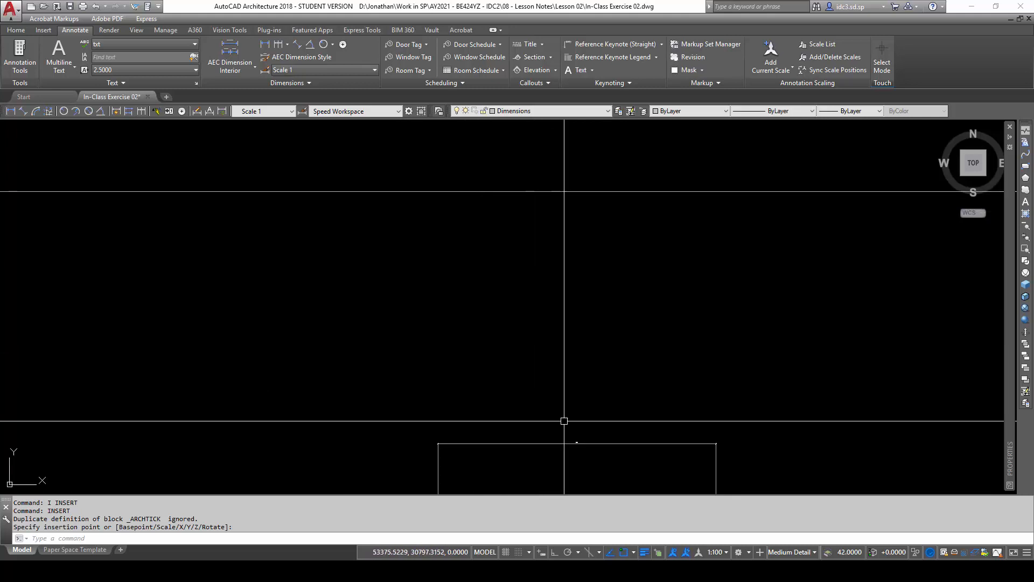
middle_drag(570, 413, 510, 300)
scroll(524, 347, up, 2)
scroll(508, 291, up, 1)
scroll(507, 291, up, 3)
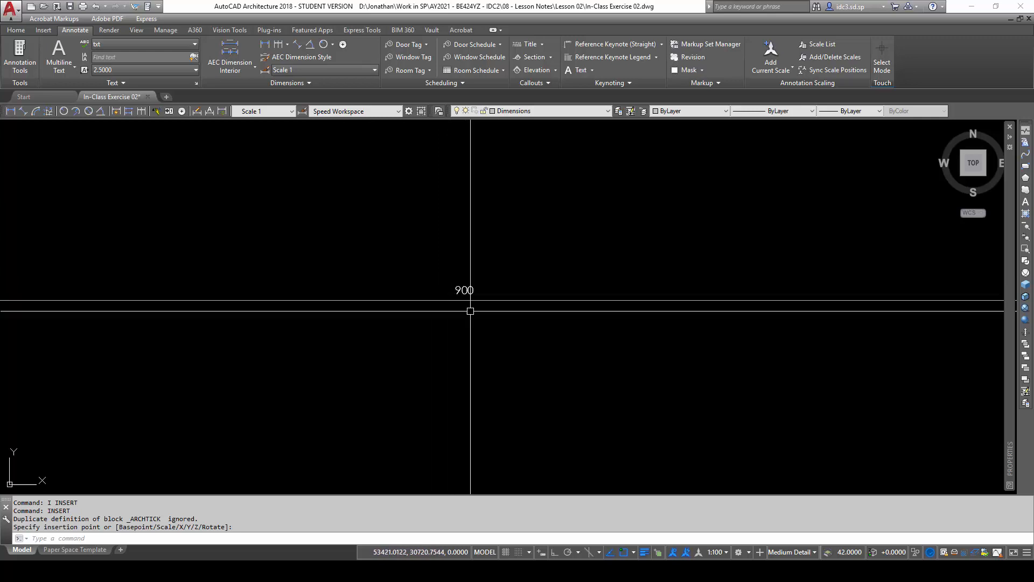
scroll(469, 307, up, 3)
scroll(452, 309, down, 5)
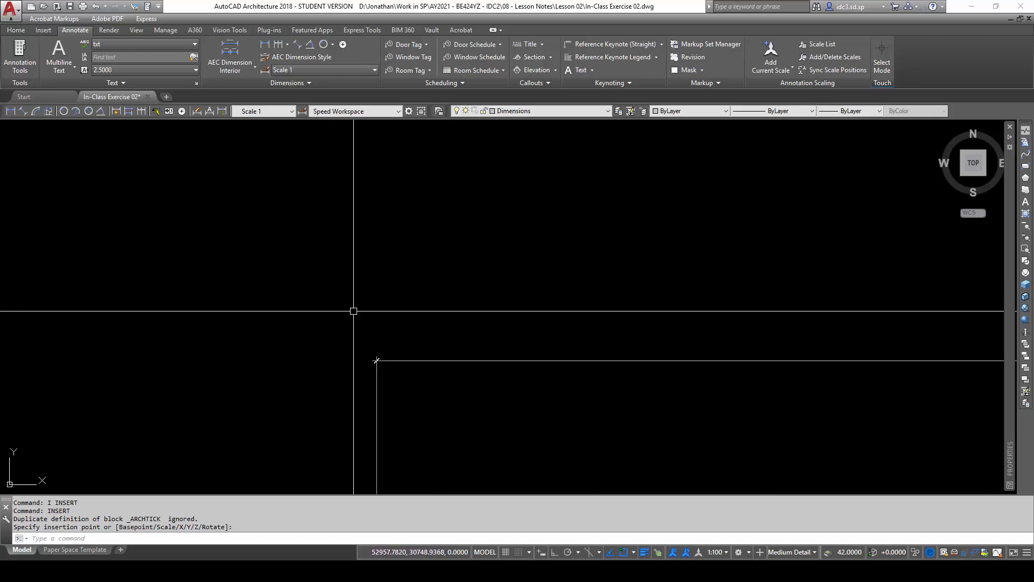
scroll(453, 211, down, 8)
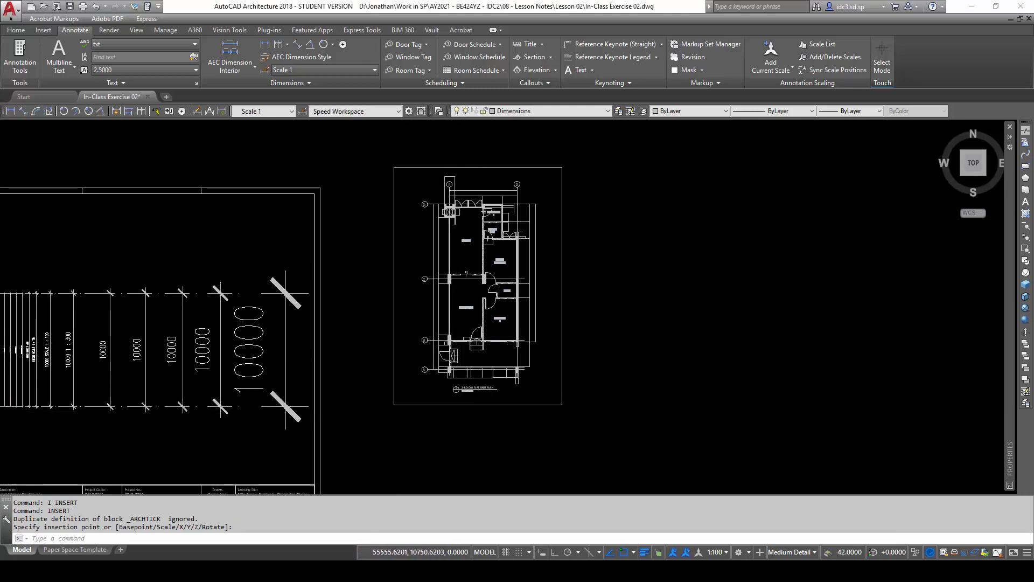
scroll(474, 387, up, 10)
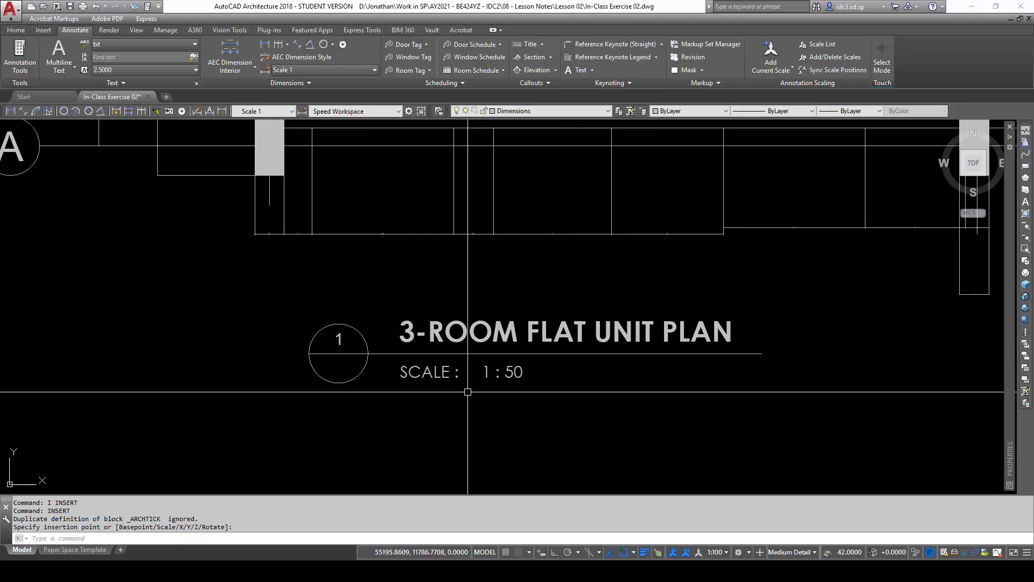
scroll(520, 399, down, 2)
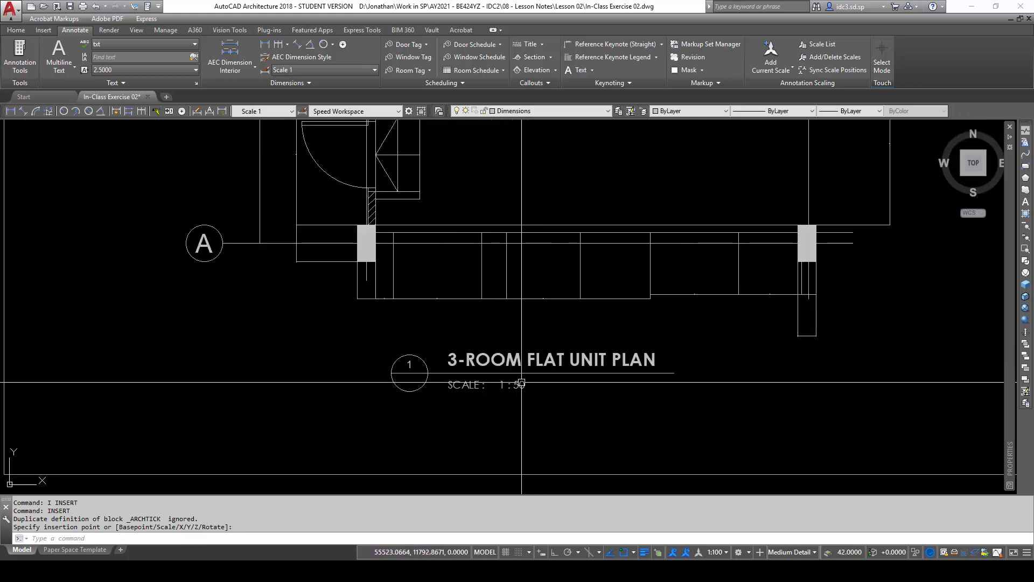
- Examine the flat plan's title and scale note up close, and compare its framed sheet with the neighbouring title-block sheet
scroll(524, 398, down, 4)
scroll(551, 413, down, 5)
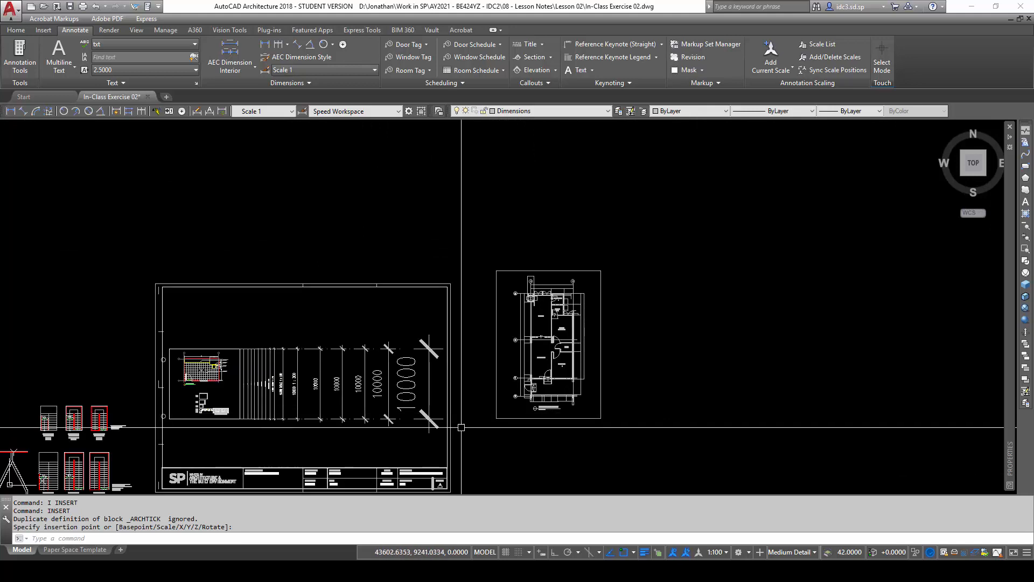
middle_drag(462, 427, 541, 369)
scroll(620, 346, up, 6)
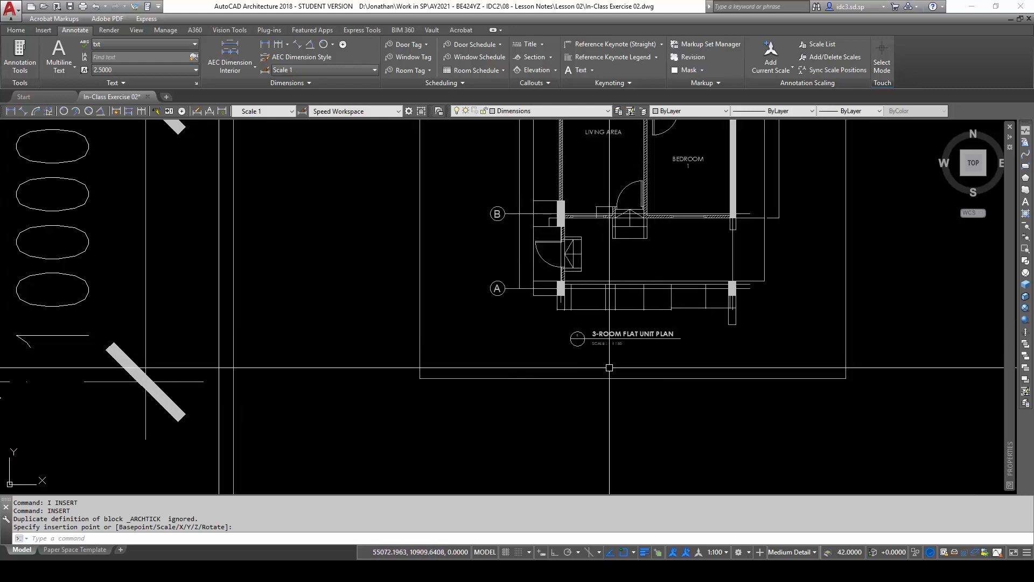
scroll(620, 365, down, 3)
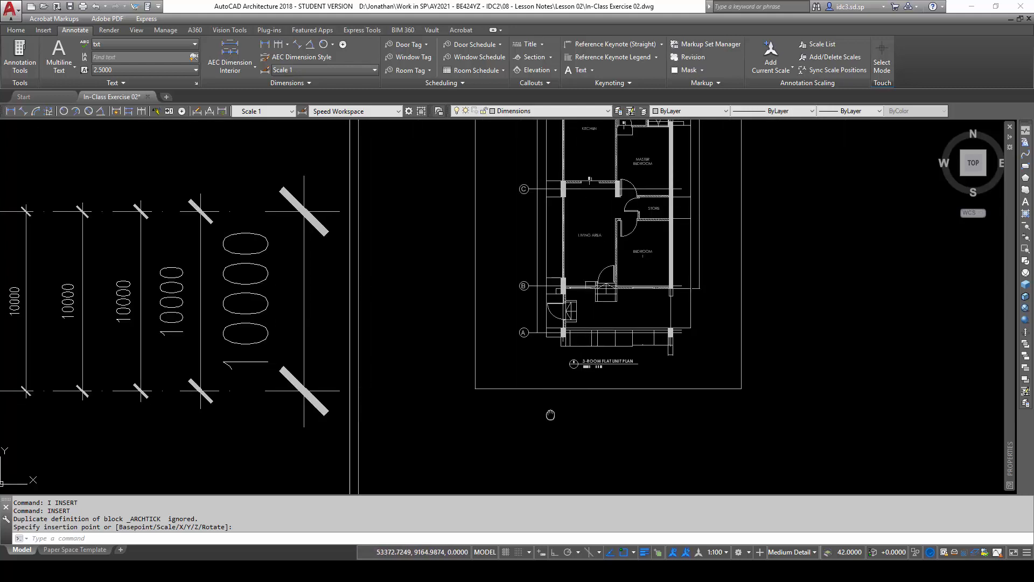
scroll(572, 405, down, 2)
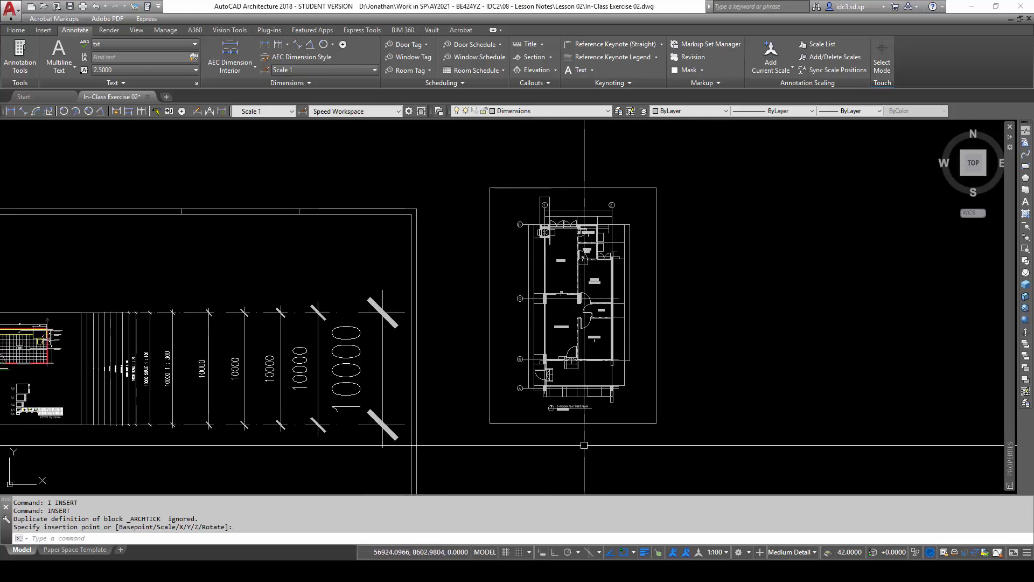
scroll(575, 417, up, 5)
scroll(631, 442, down, 1)
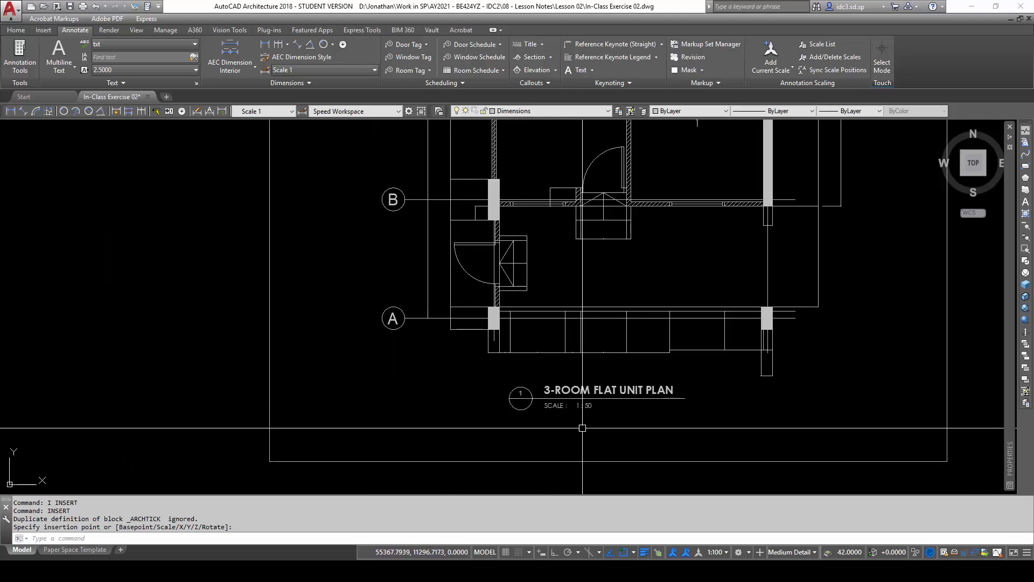
scroll(632, 442, down, 6)
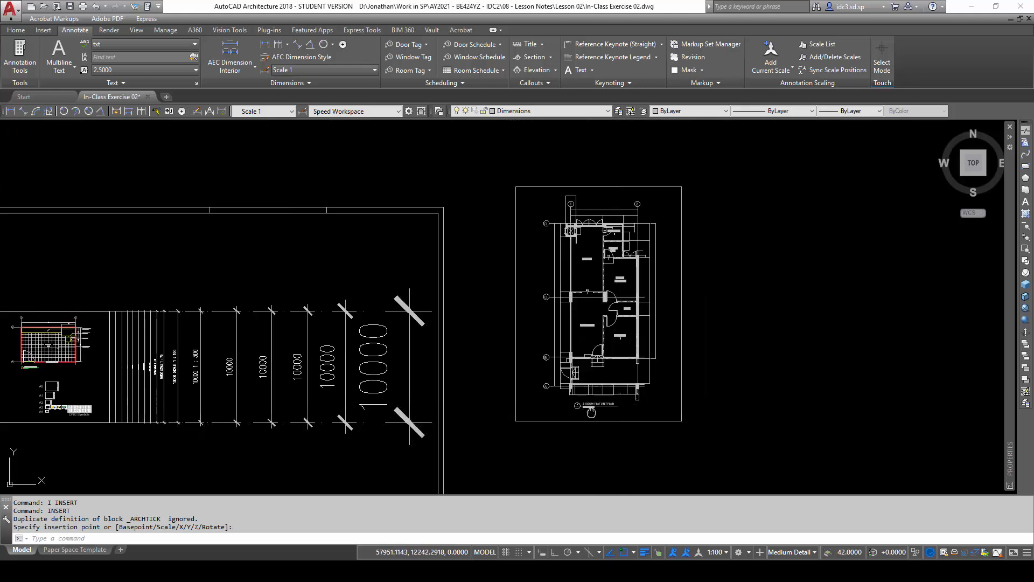
middle_drag(640, 420, 638, 411)
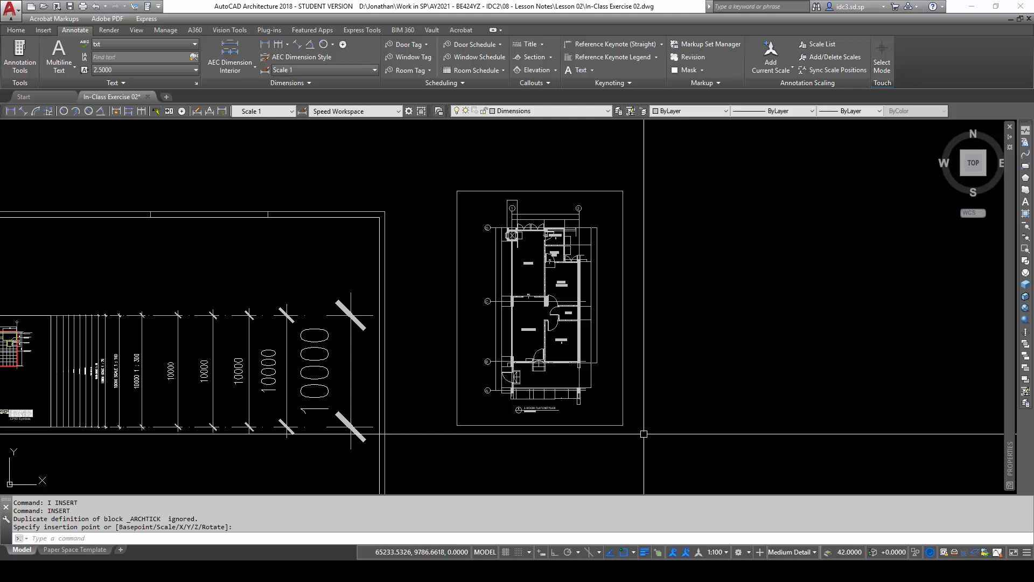
- Draw a 420 by 297 rectangle just outside the flat plan frame's lower-right corner, and save the drawing
key(Return)
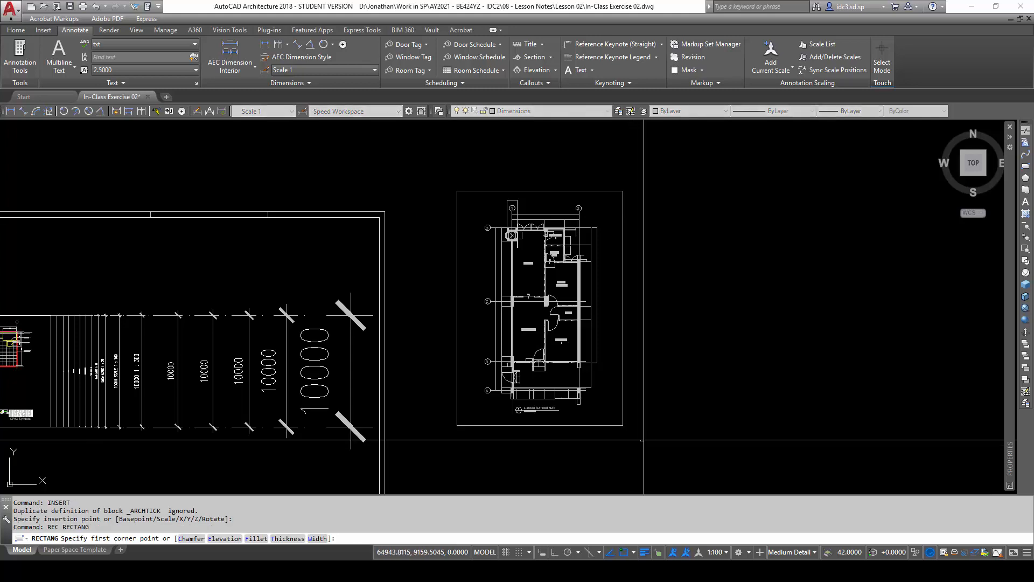
click(641, 440)
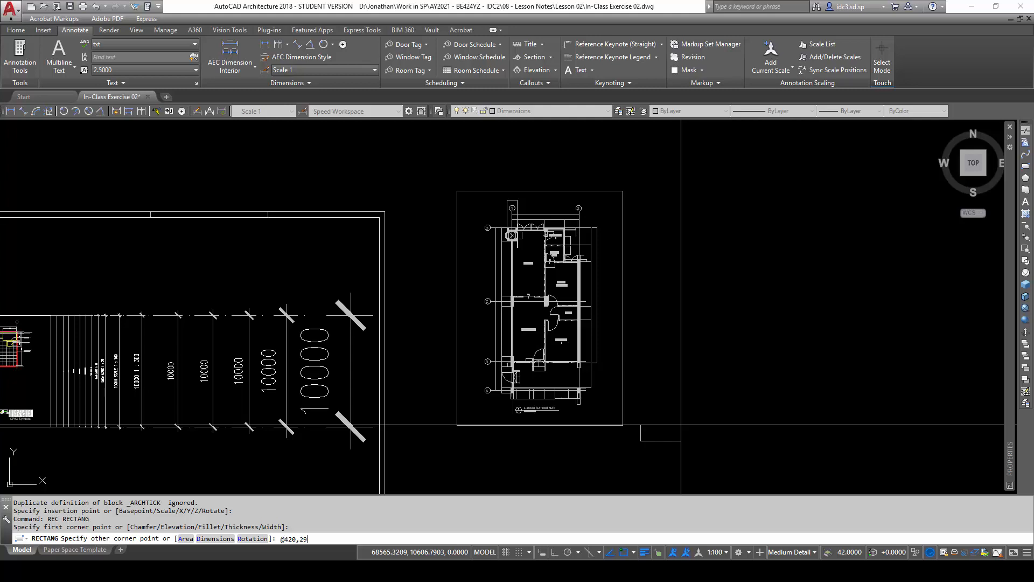
key(Return)
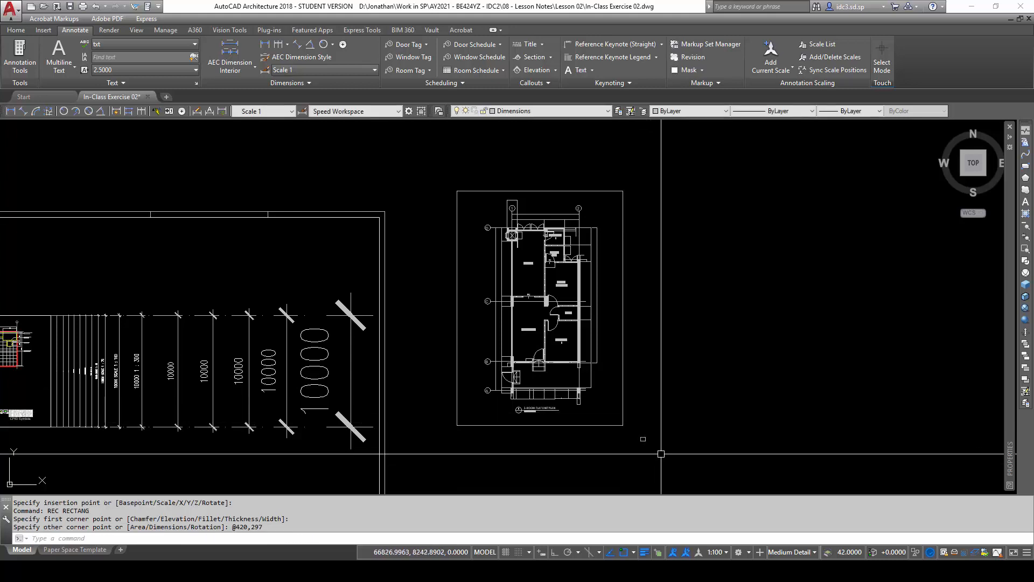
text(s)
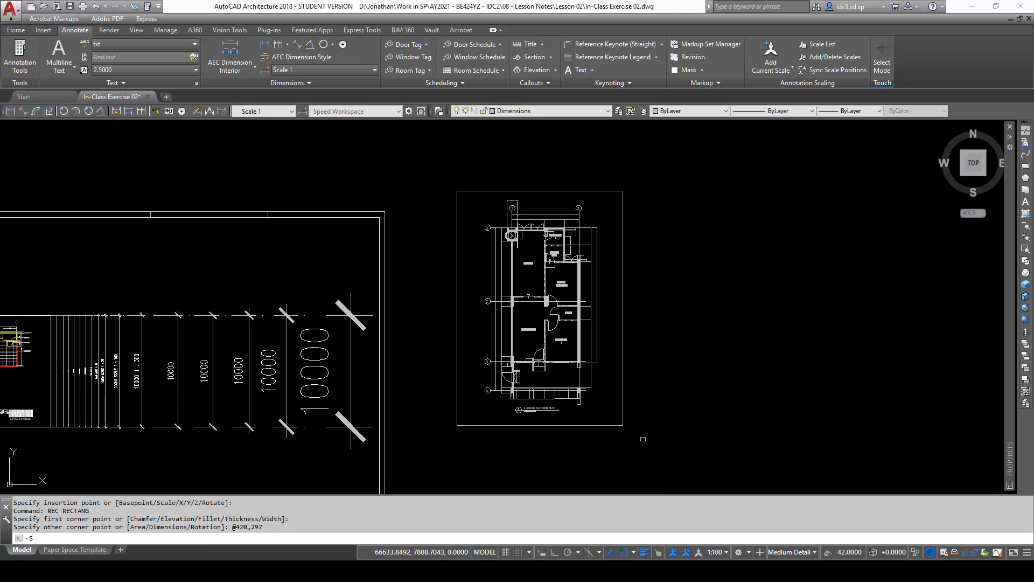
key(Return)
key(Escape)
key(Escape)
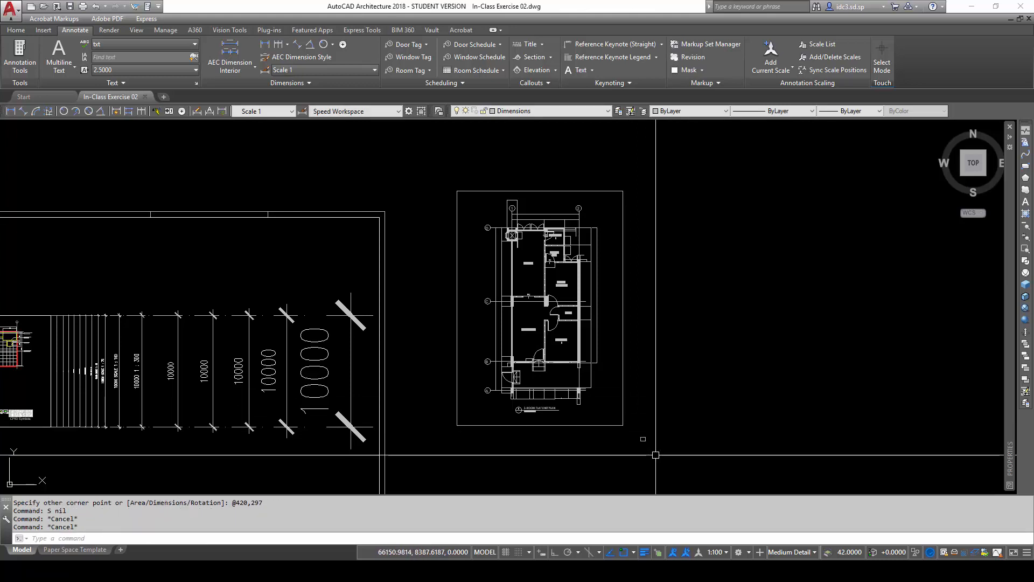
- Scale the small rectangle beside the flat plan by a factor of 50 from its lower-left corner
text(sc)
key(Return)
click(651, 444)
click(638, 432)
key(Return)
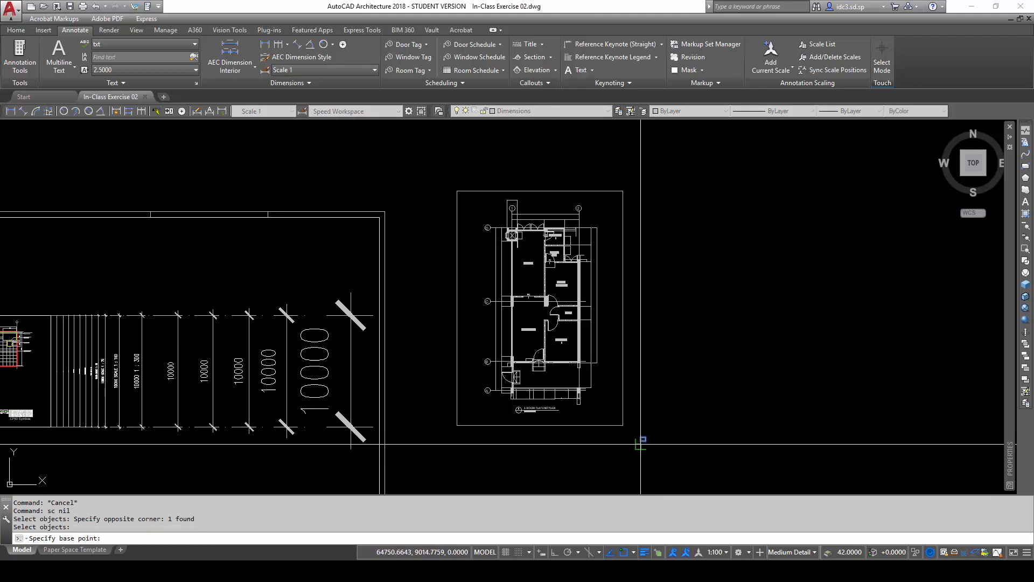
click(641, 439)
text(50)
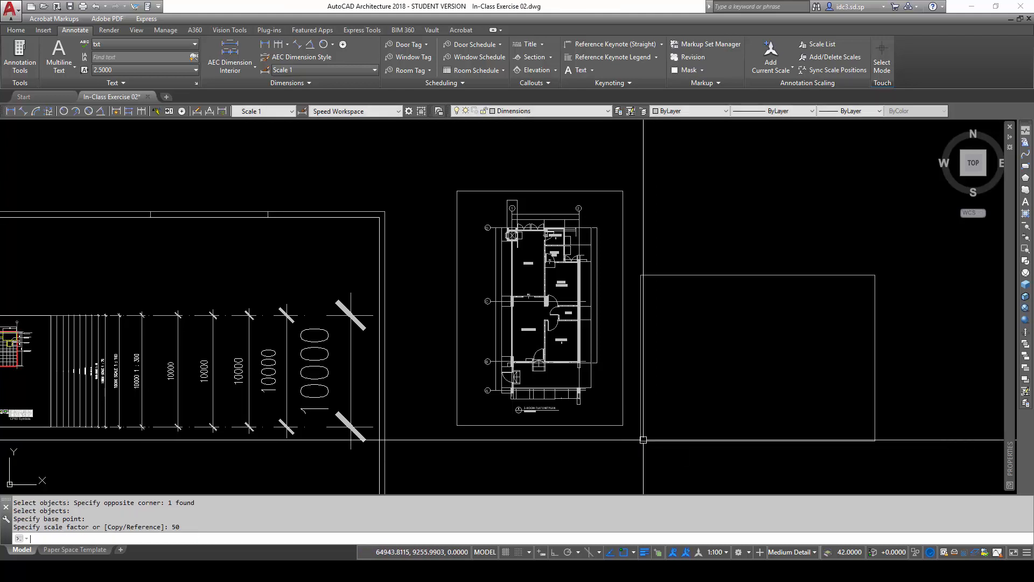
key(Return)
- Move the enlarged rectangle upward so it sits beside the flat plan's frame with a small gap
click(738, 410)
click(792, 395)
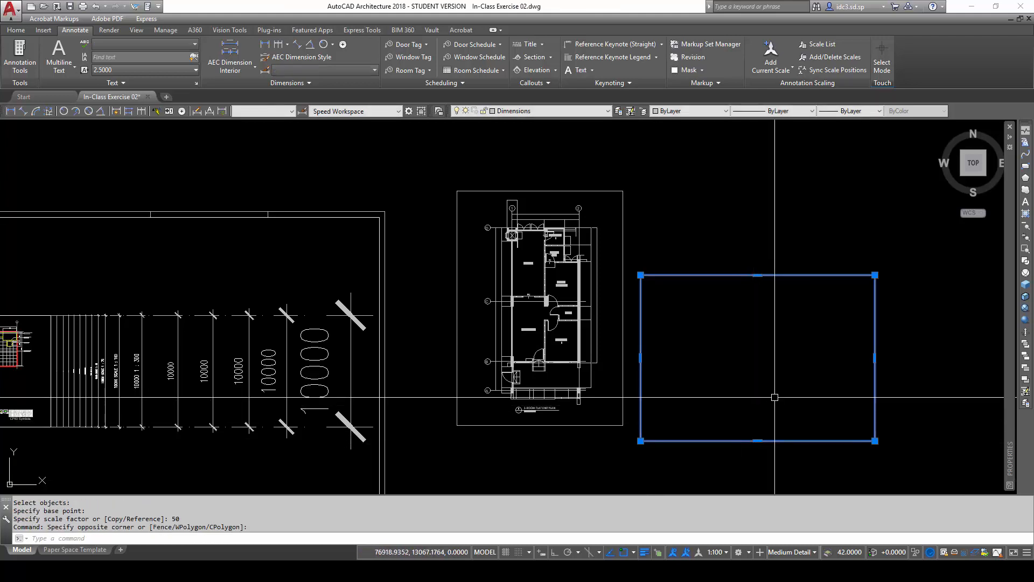
text(m)
key(Return)
click(815, 382)
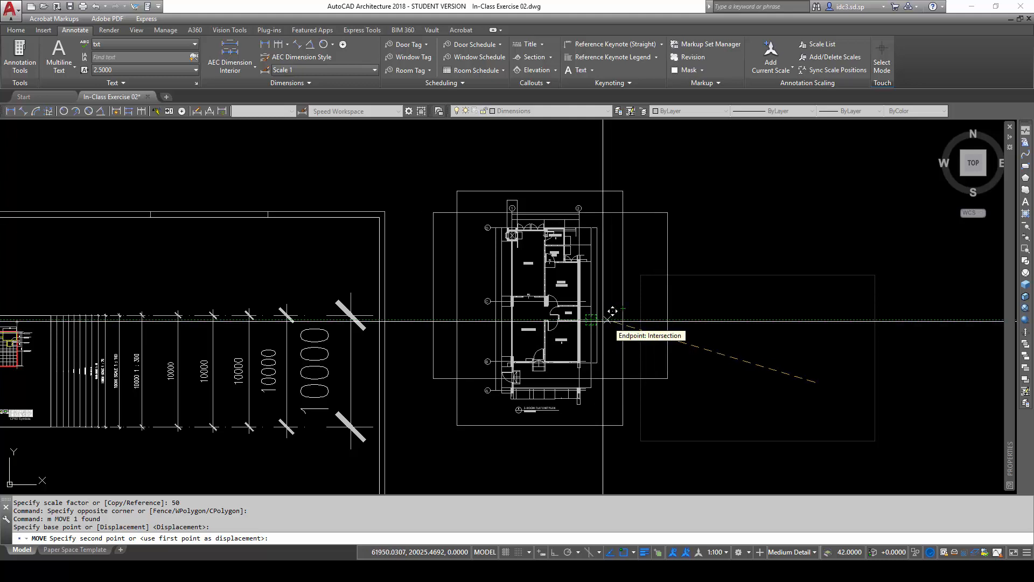
key(Escape)
key(Escape)
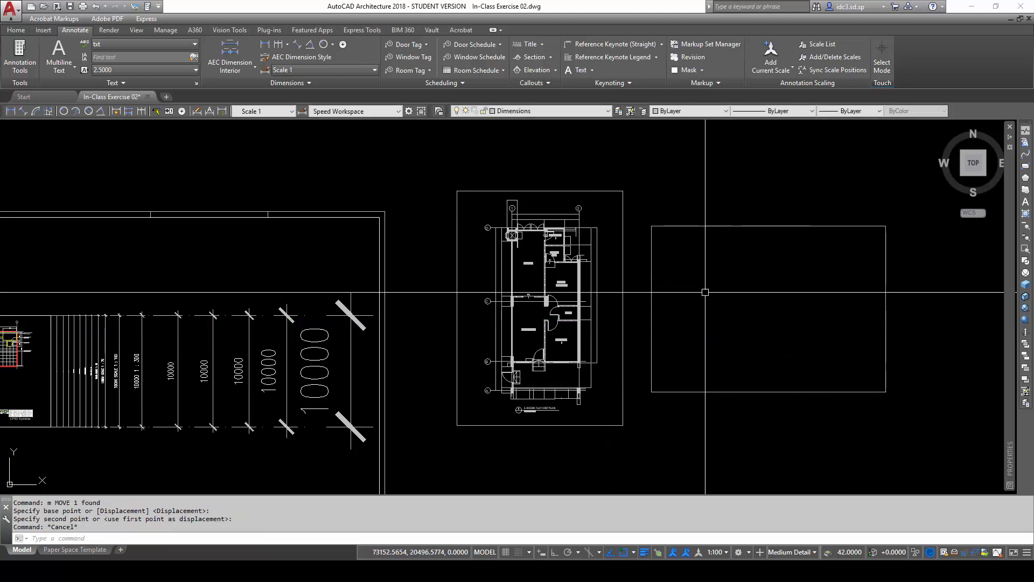
click(625, 233)
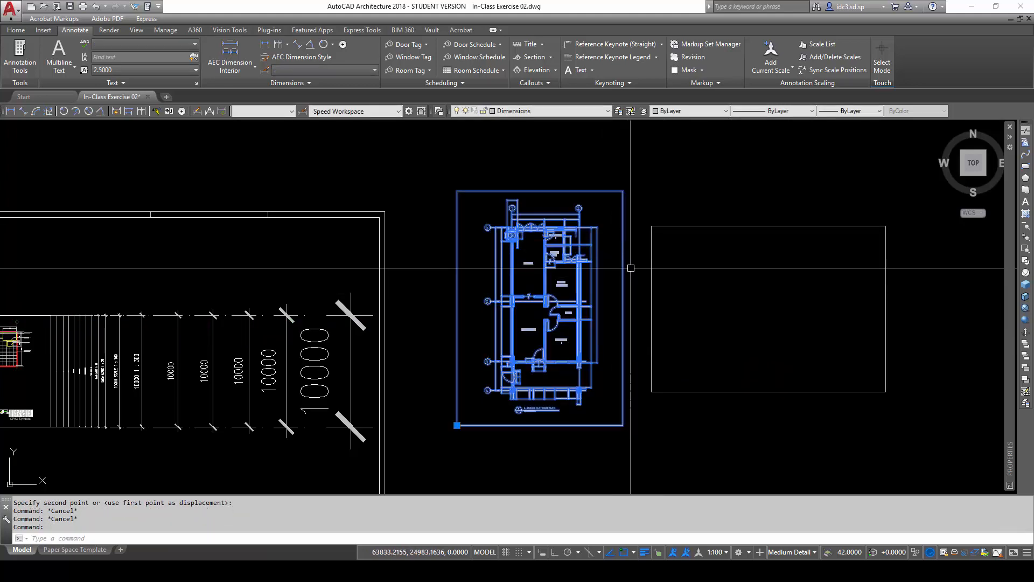
key(Escape)
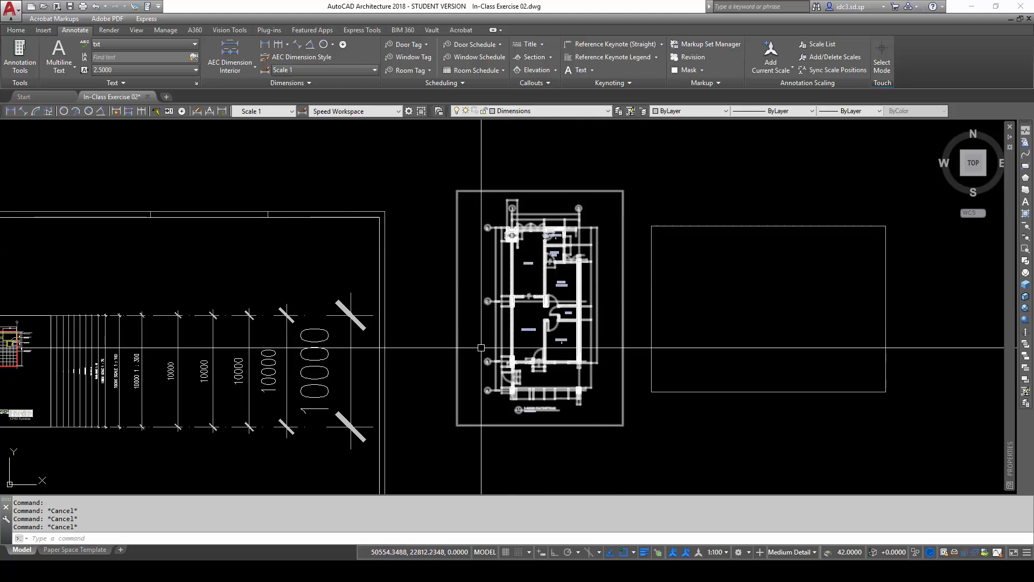
- Copy the blank A3 title-block sheet from the paper-size samples into the empty space below the enlarged rectangle
scroll(589, 347, down, 3)
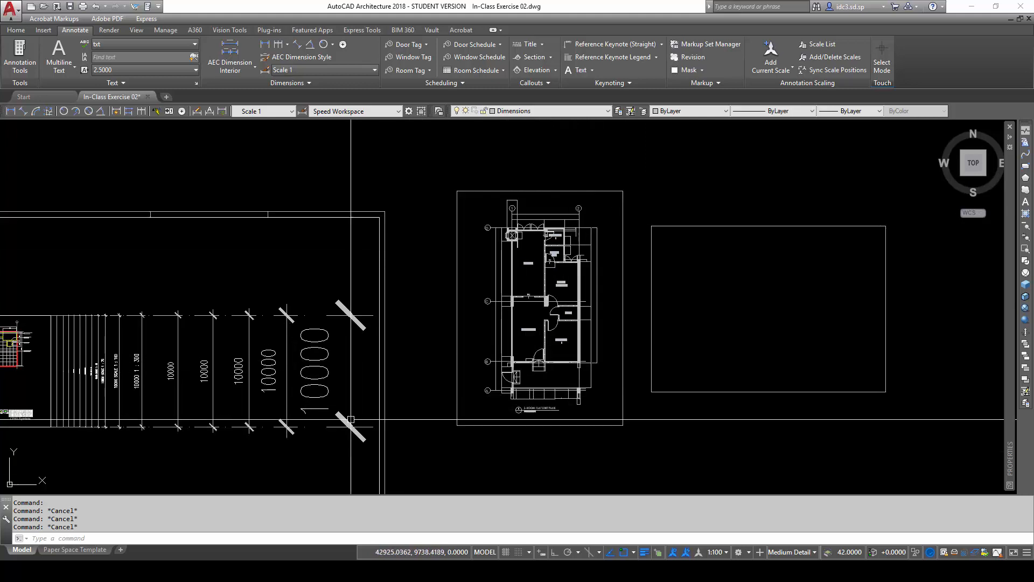
scroll(327, 369, up, 10)
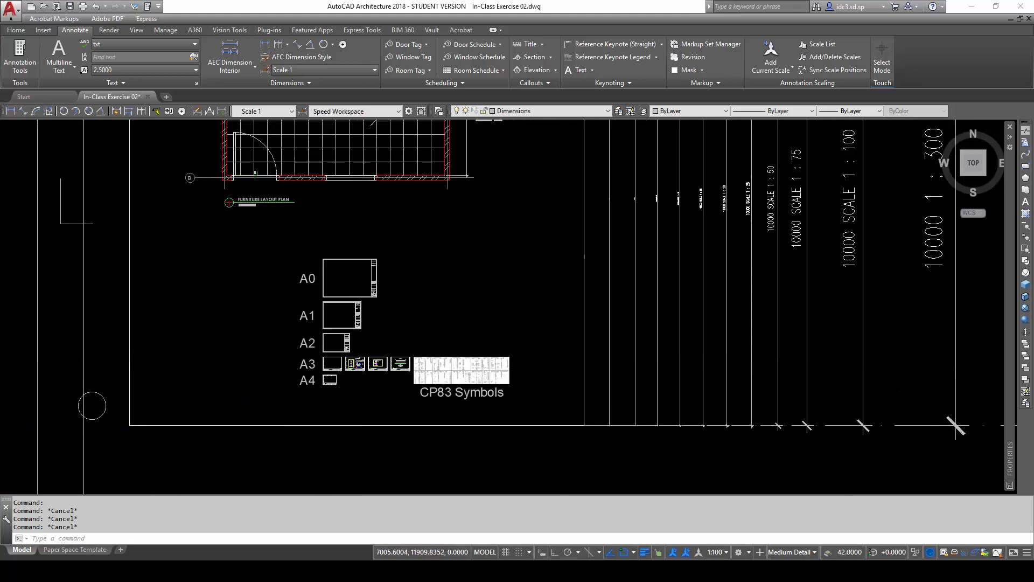
click(255, 398)
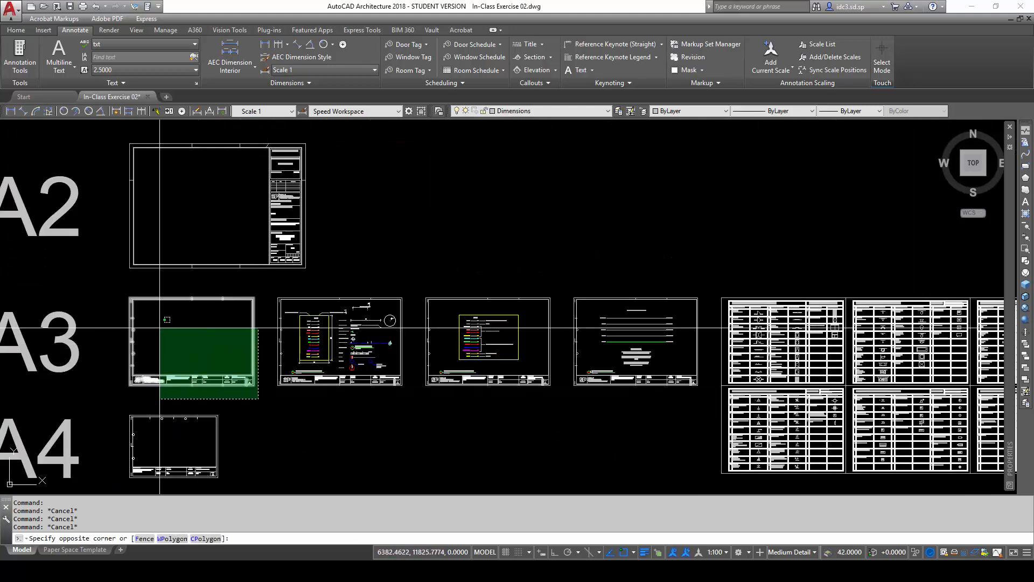
click(127, 296)
text(c)
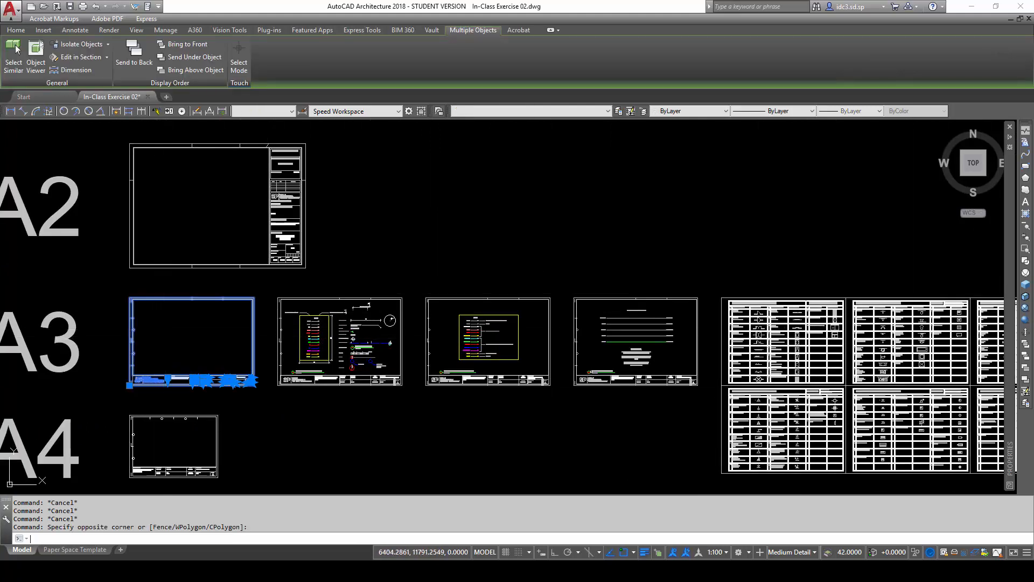
key(space)
click(169, 346)
scroll(273, 359, down, 10)
scroll(336, 347, down, 4)
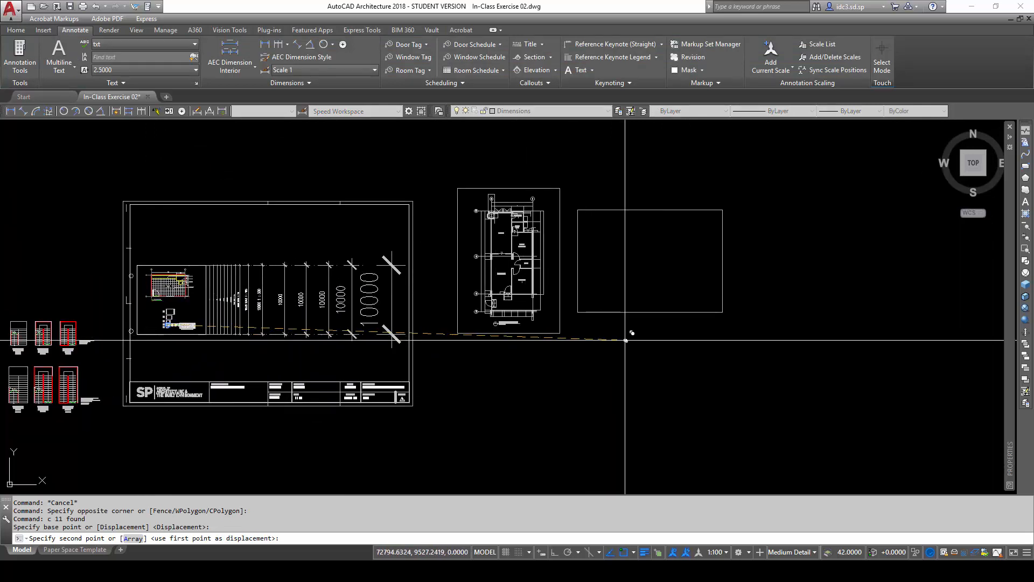
click(628, 341)
key(Escape)
key(Escape)
key(Escape)
scroll(628, 341, up, 8)
click(624, 348)
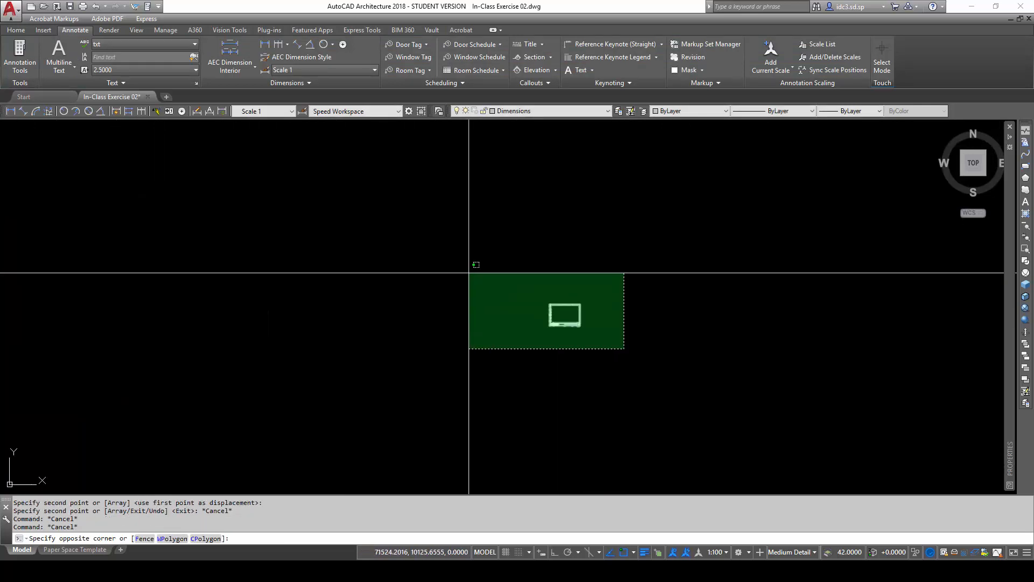
click(468, 272)
text(sc)
key(space)
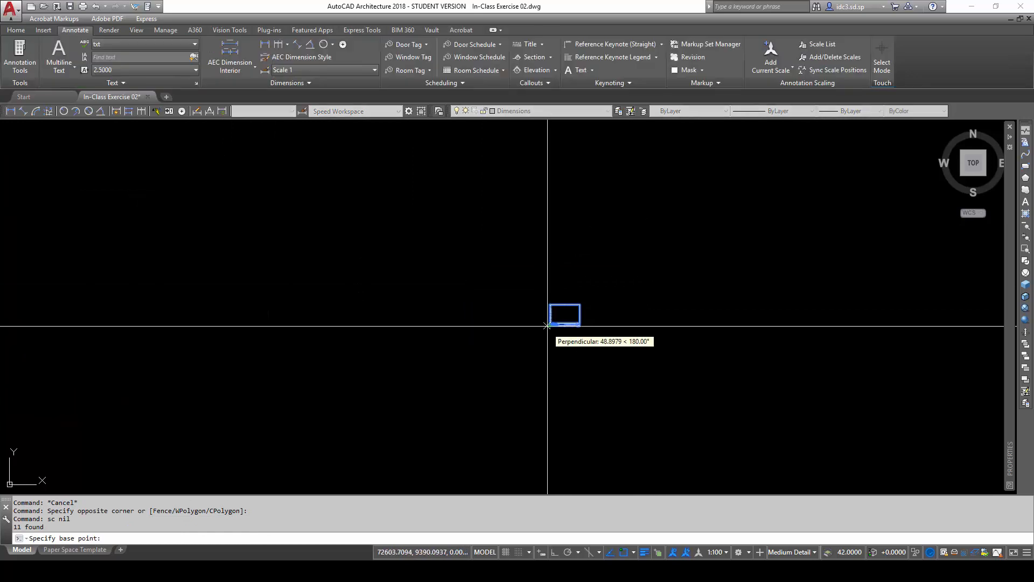
scroll(547, 326, down, 4)
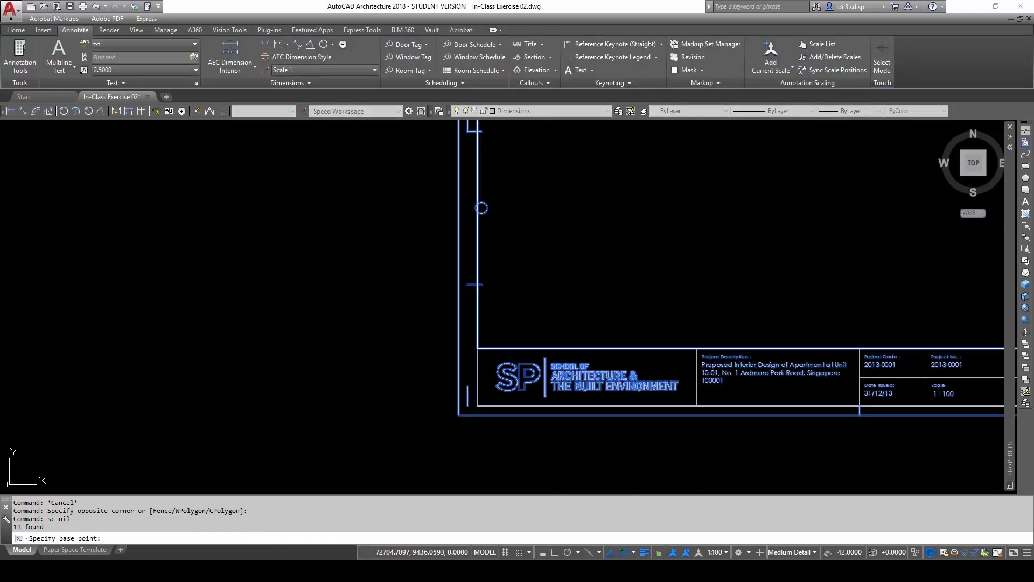
click(458, 415)
text(-90)
key(Return)
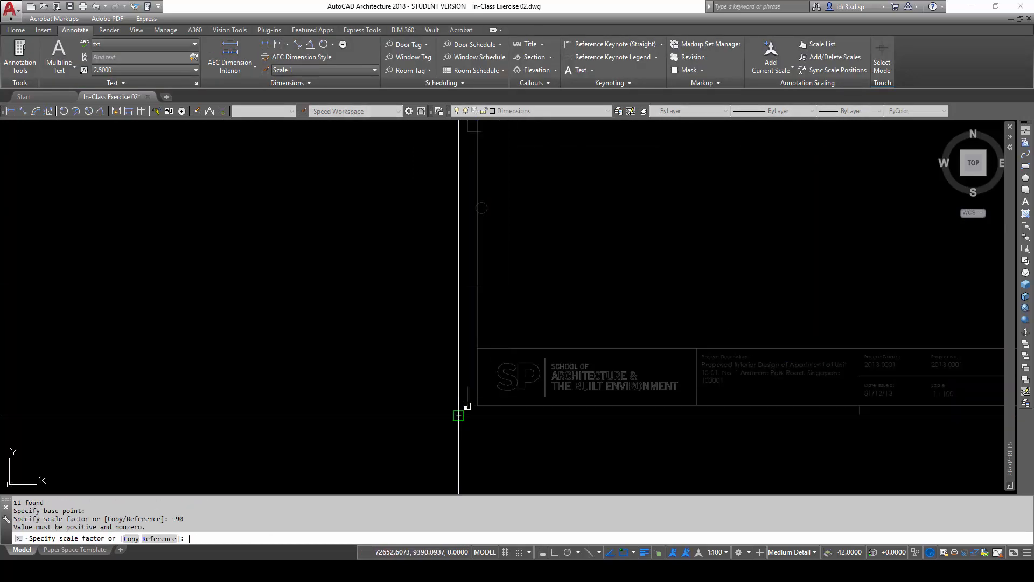
key(Escape)
key(Escape)
key(Escape)
- Rotate the copied A3 title-block sheet by -90 degrees about its lower-left corner
scroll(507, 406, down, 5)
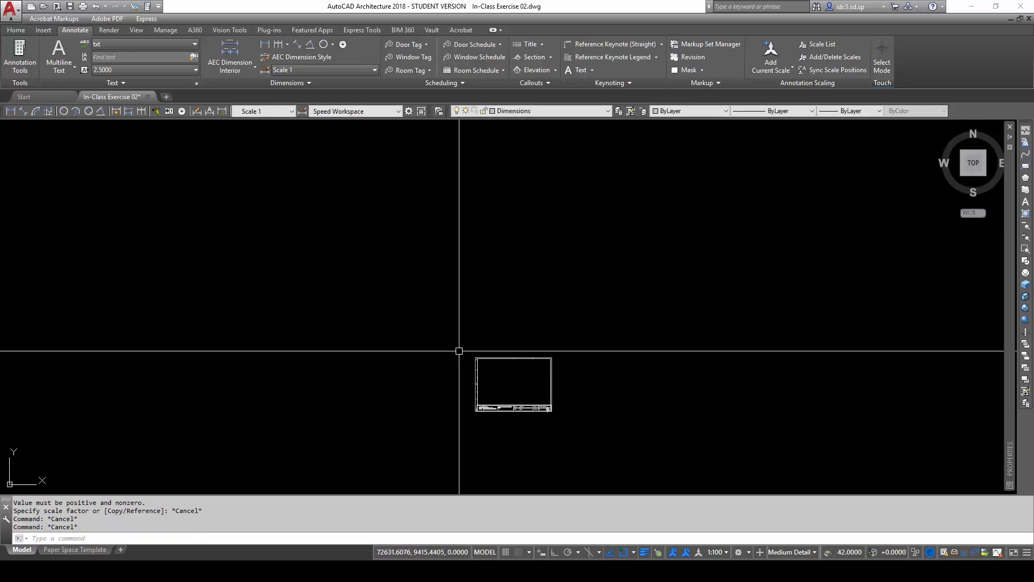
click(445, 340)
click(605, 453)
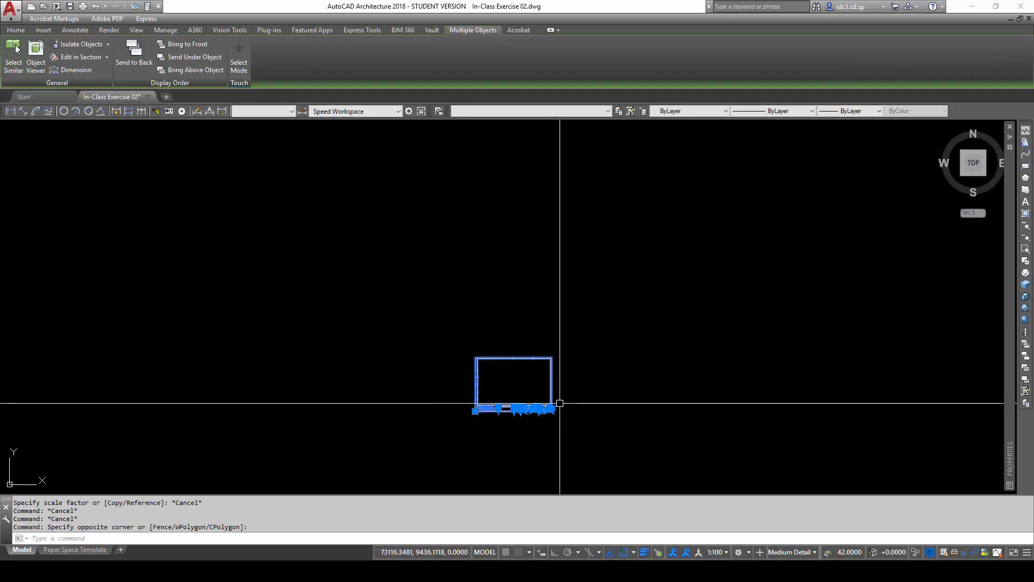
text(r)
key(Return)
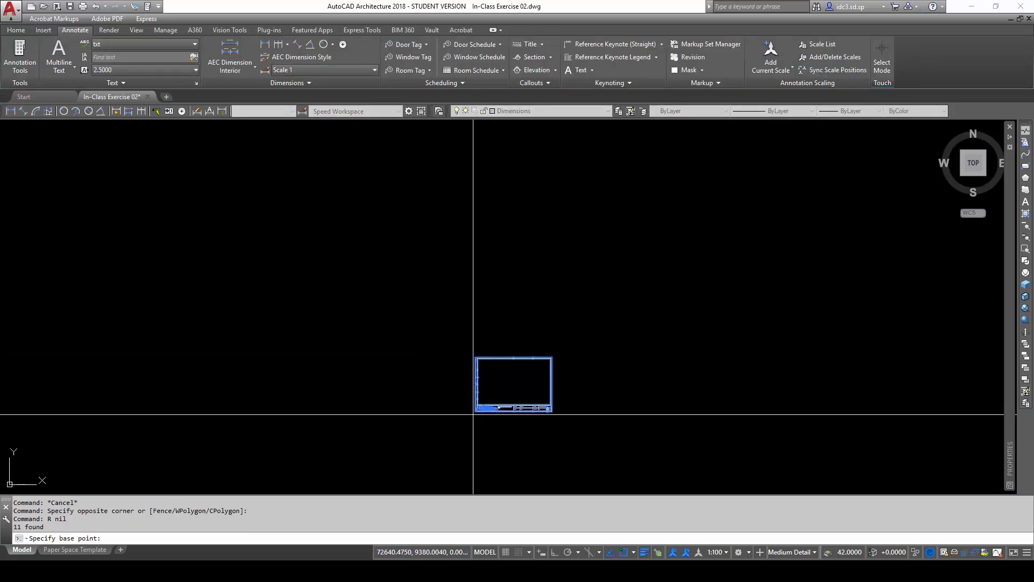
scroll(476, 409, up, 4)
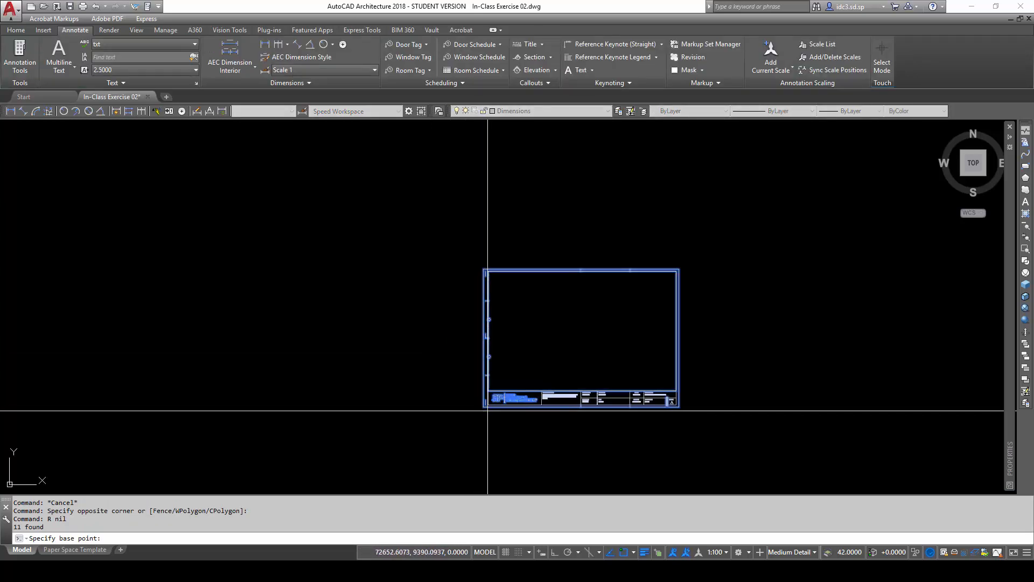
click(484, 407)
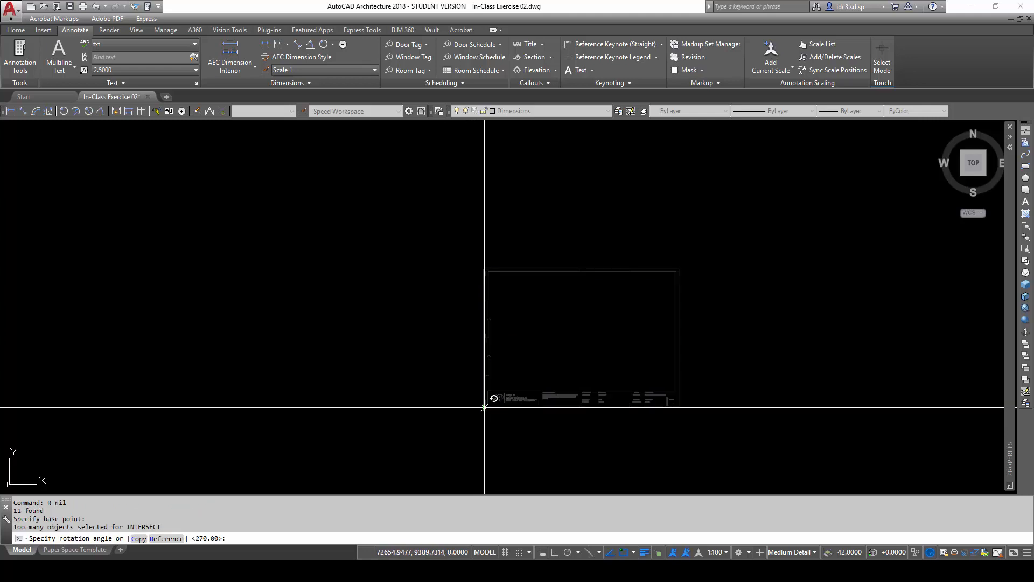
text(-)
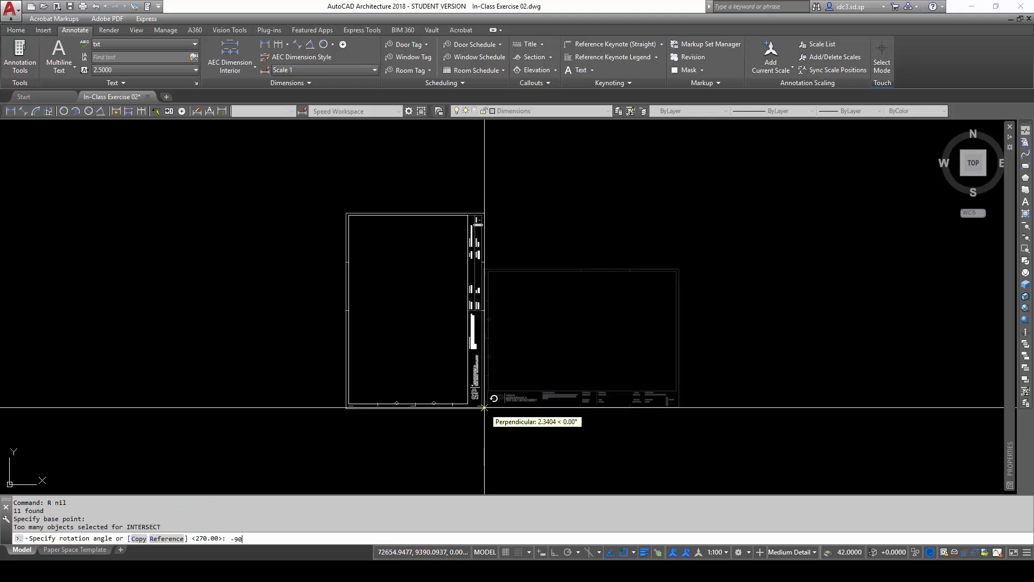
text(90)
key(Return)
scroll(603, 344, up, 4)
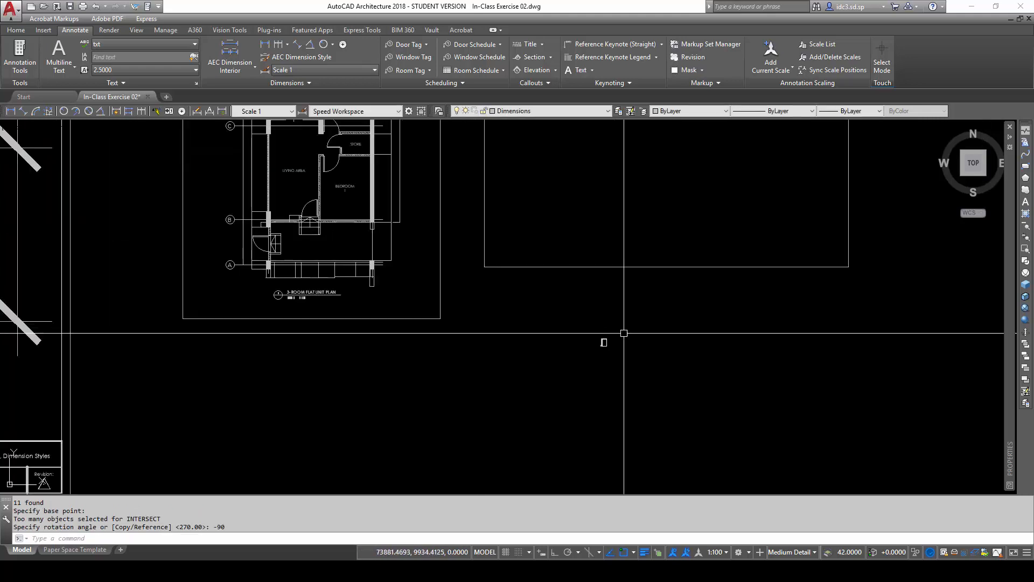
- Scale the rotated A3 title-block sheet by a factor of 50 from its lower-left corner
scroll(603, 341, down, 3)
click(612, 356)
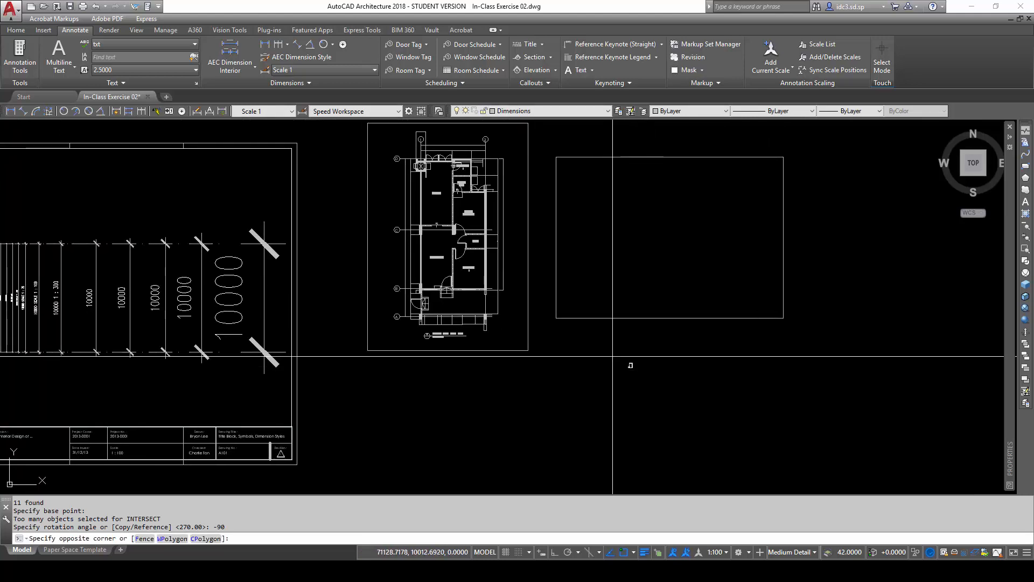
click(648, 384)
text(sc)
key(Return)
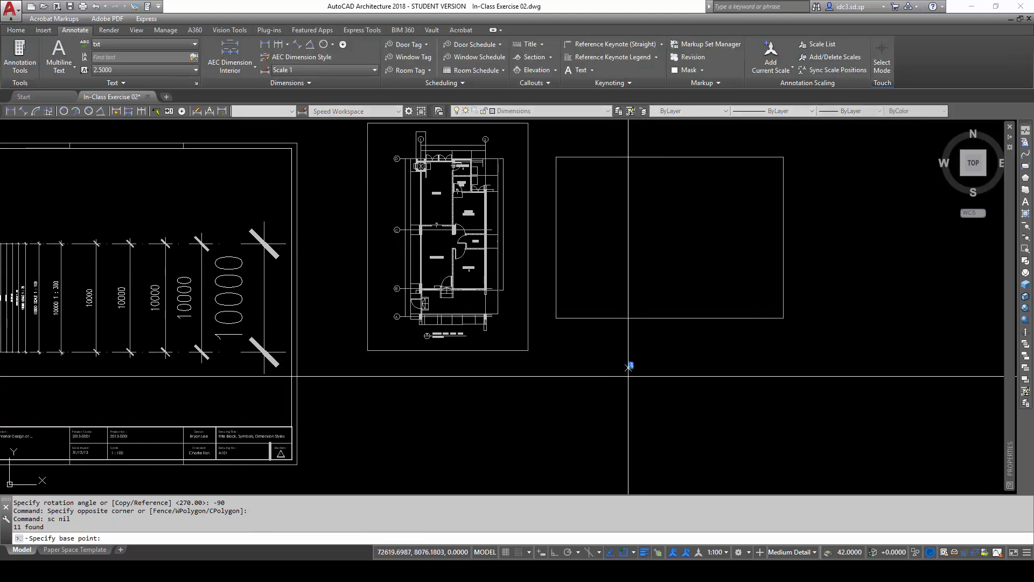
scroll(630, 366, up, 6)
click(633, 299)
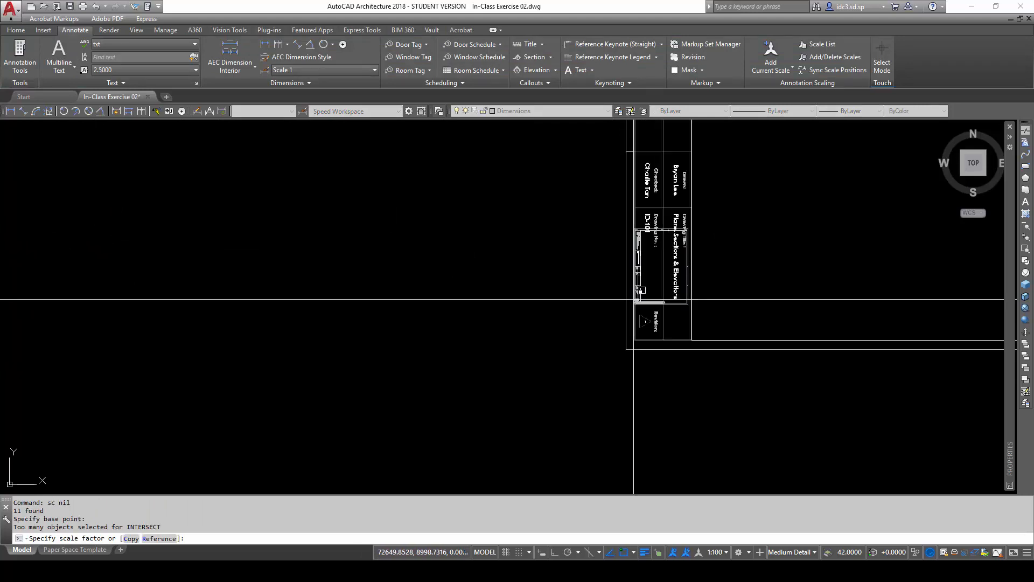
text(50)
key(Return)
scroll(570, 353, down, 6)
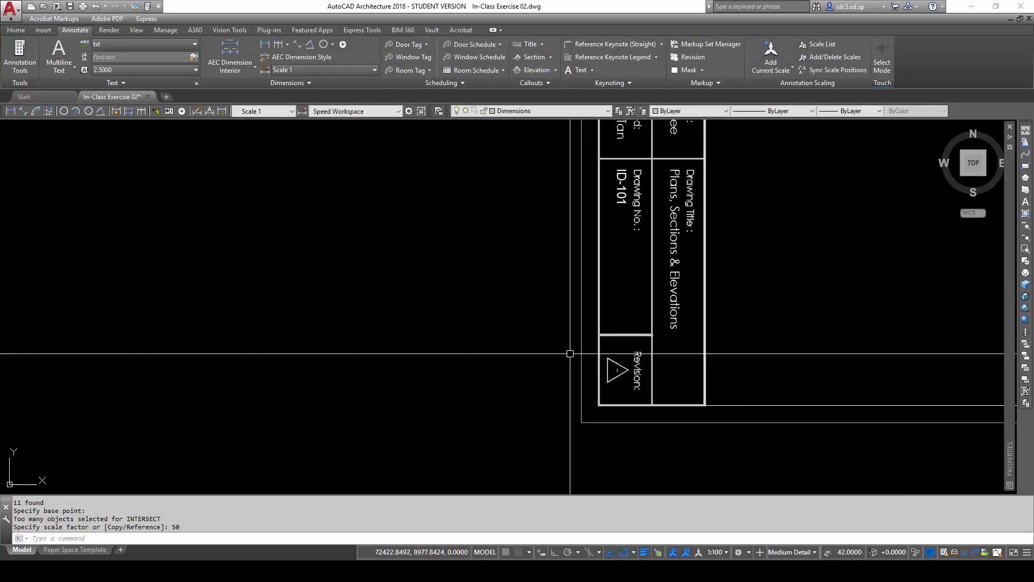
- Erase the enlarged empty rectangle beside the flat plan
scroll(521, 394, down, 5)
text(e)
key(Return)
click(515, 381)
click(503, 365)
key(Return)
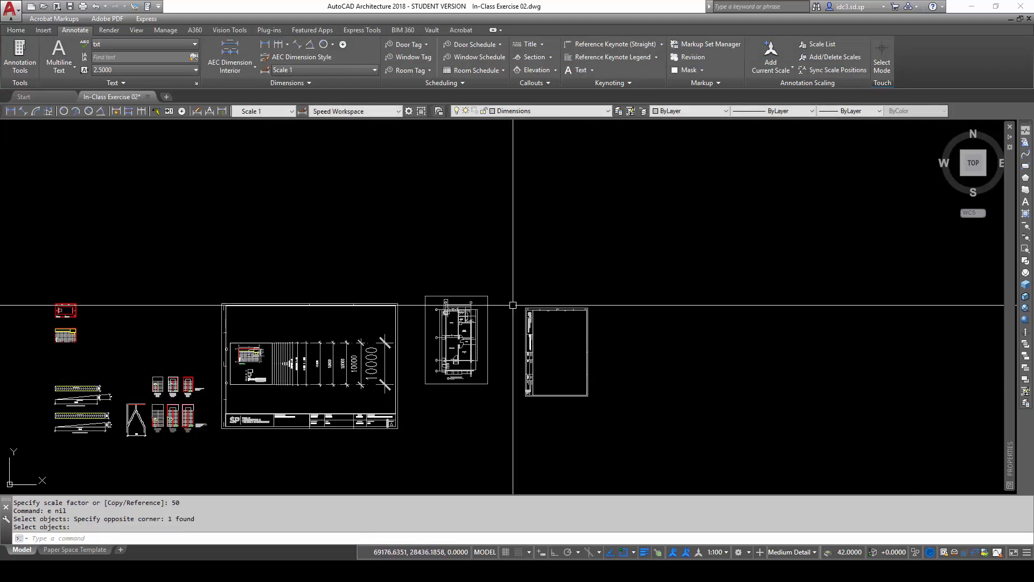
- Move the enlarged A3 title-block sheet over the 3-room flat plan so the plan fits inside its border
click(513, 304)
click(629, 399)
text(m)
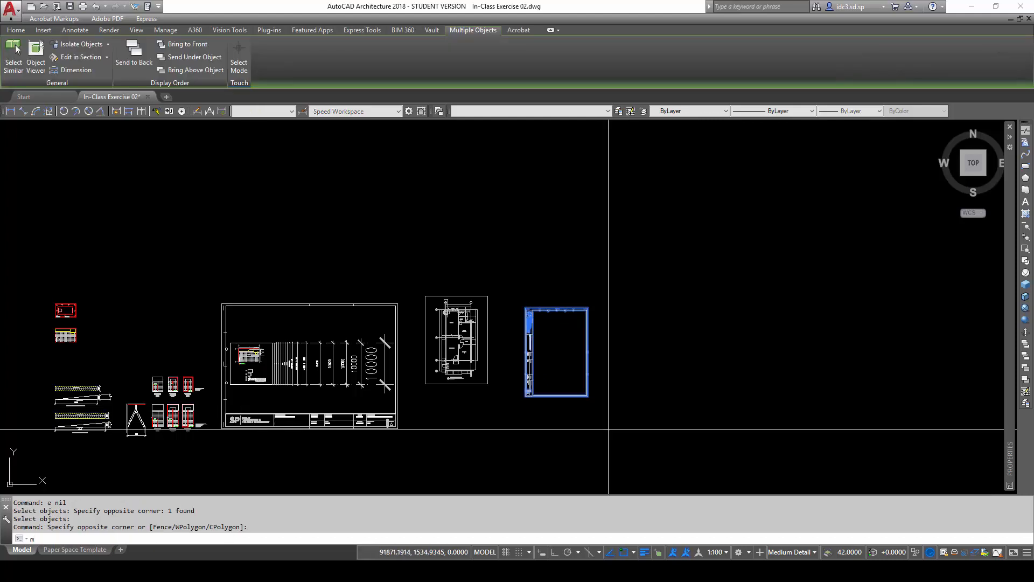
key(Return)
click(641, 426)
scroll(554, 399, up, 4)
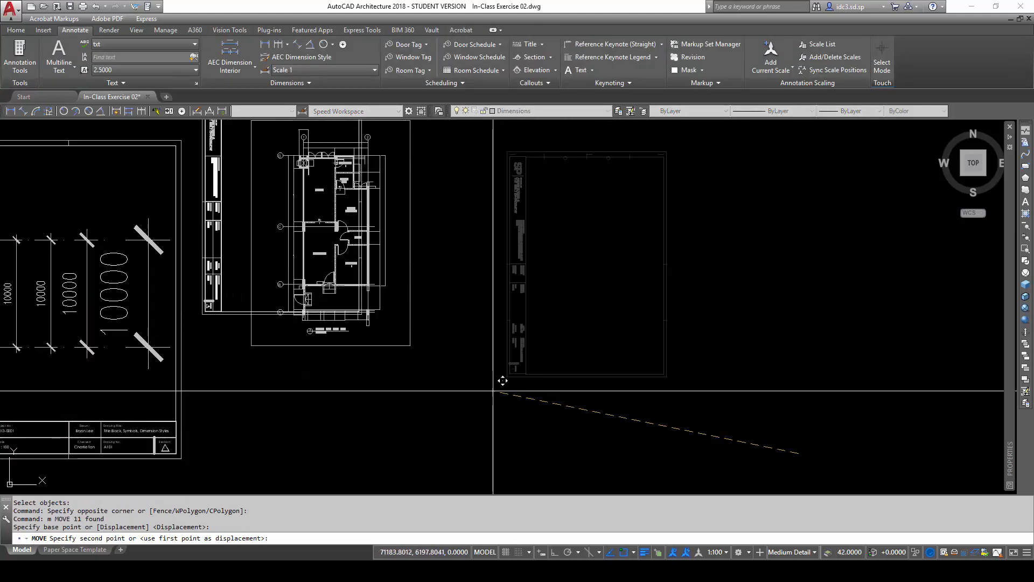
middle_drag(493, 391, 569, 454)
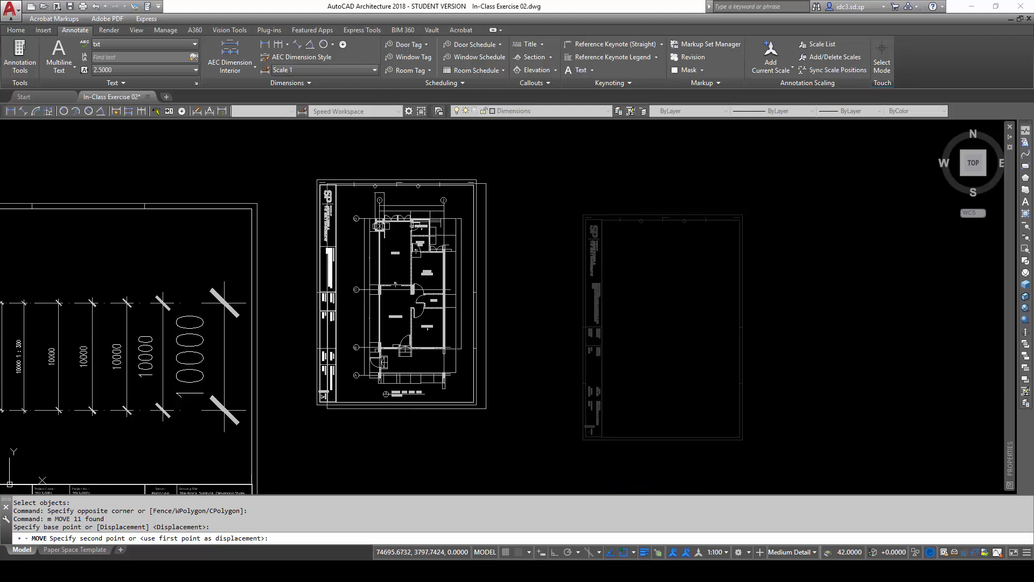
key(Escape)
key(Escape)
key(Escape)
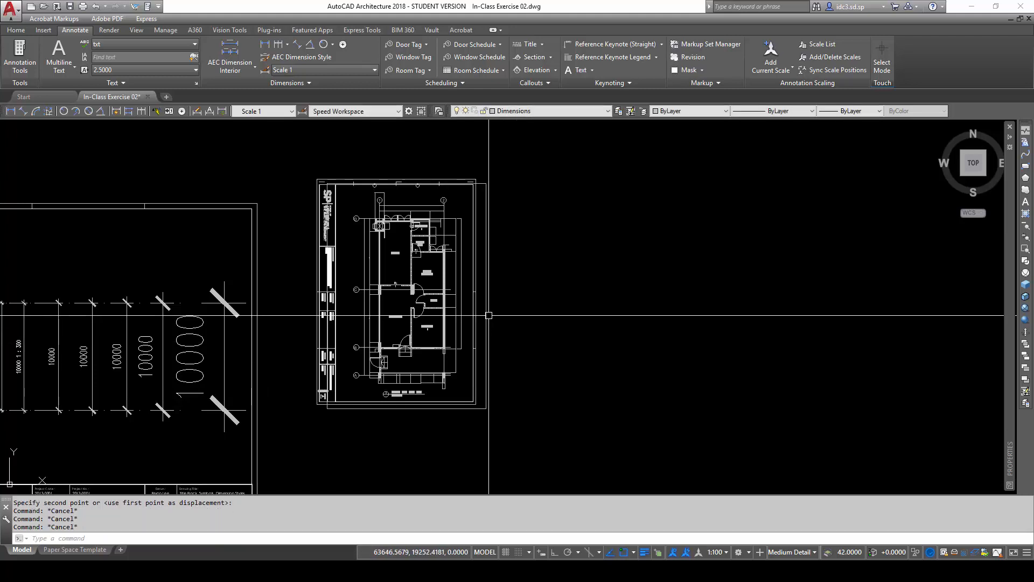
- Explode the flat plan block into separate objects
click(488, 315)
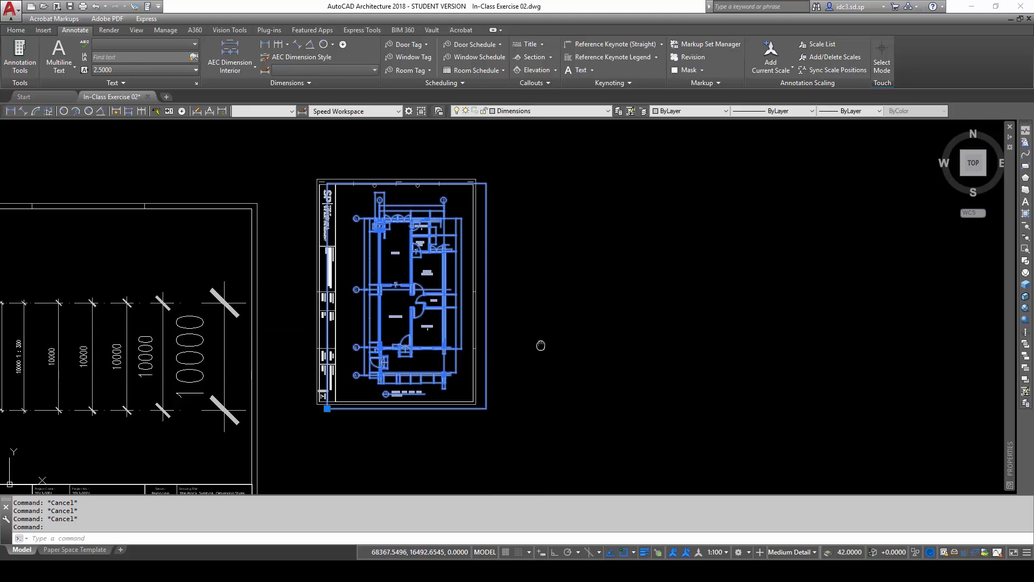
middle_drag(540, 345, 632, 372)
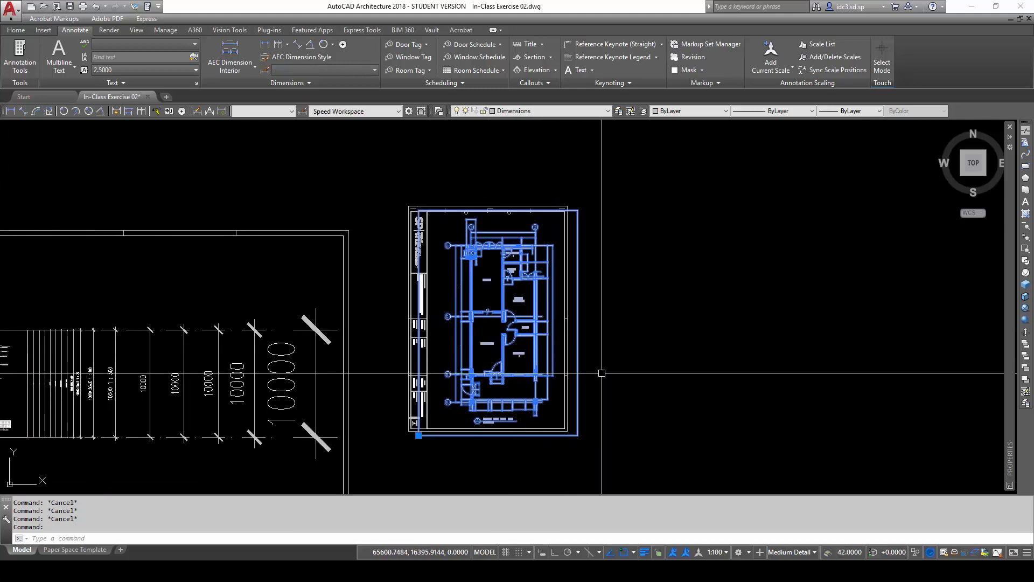
text(x)
key(Return)
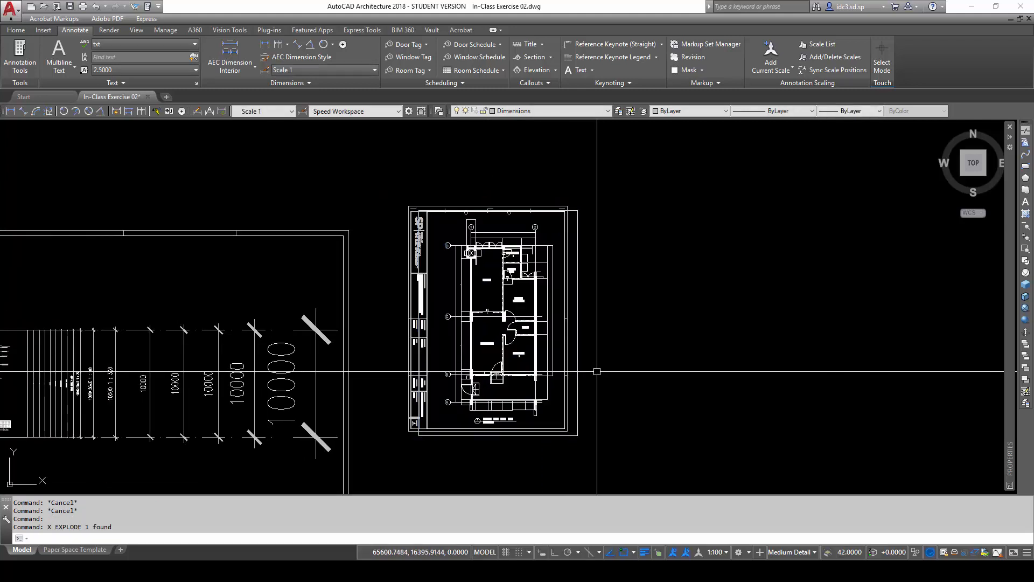
- Delete the flat plan's old rectangular frame that overlaps the title-block sheet
click(575, 354)
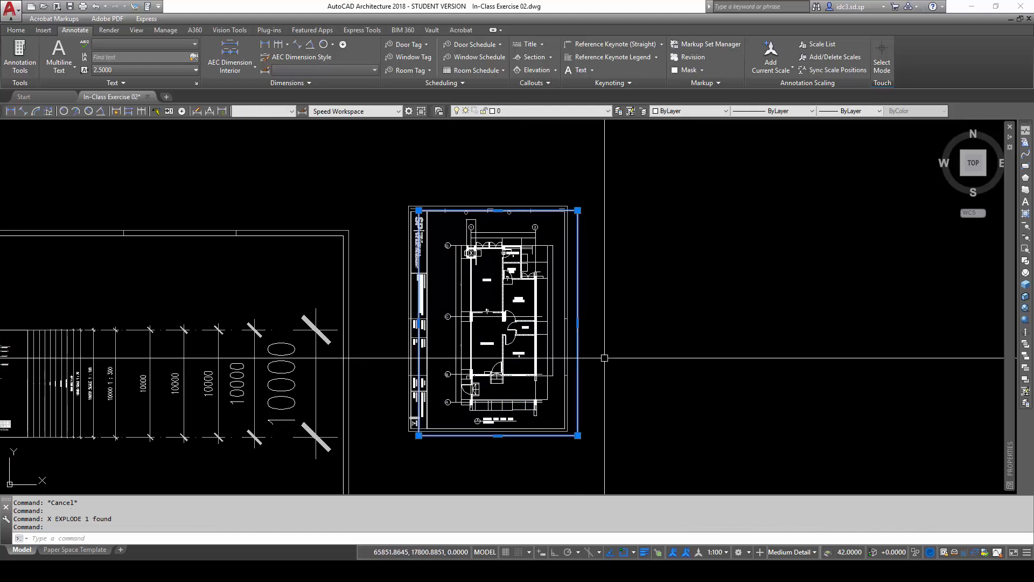
key(Delete)
scroll(482, 266, up, 2)
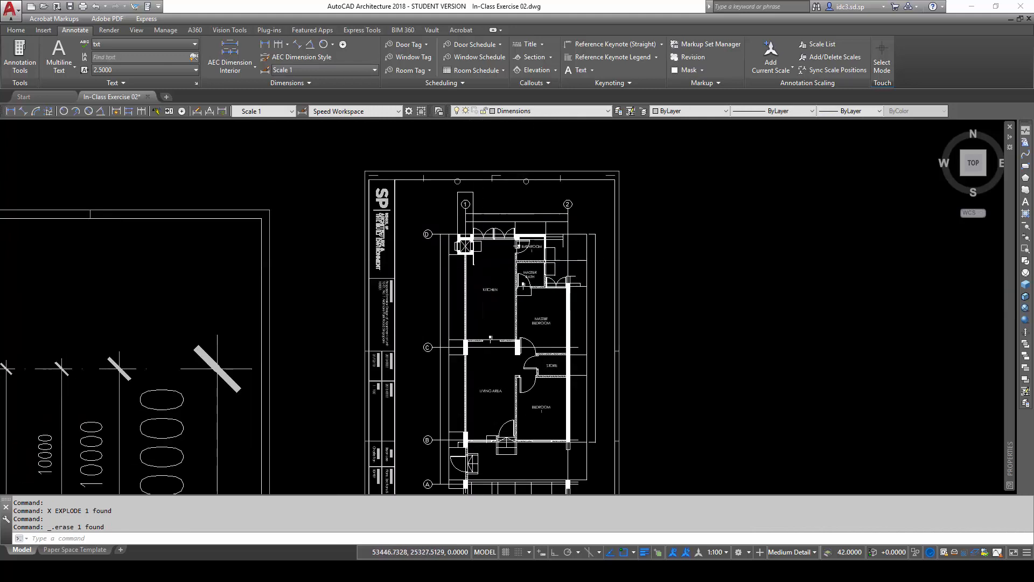
- Copy the A3 lineweights and drawing symbols sheet from the paper-size samples into the empty space to the right of the flat plan
scroll(615, 422, down, 3)
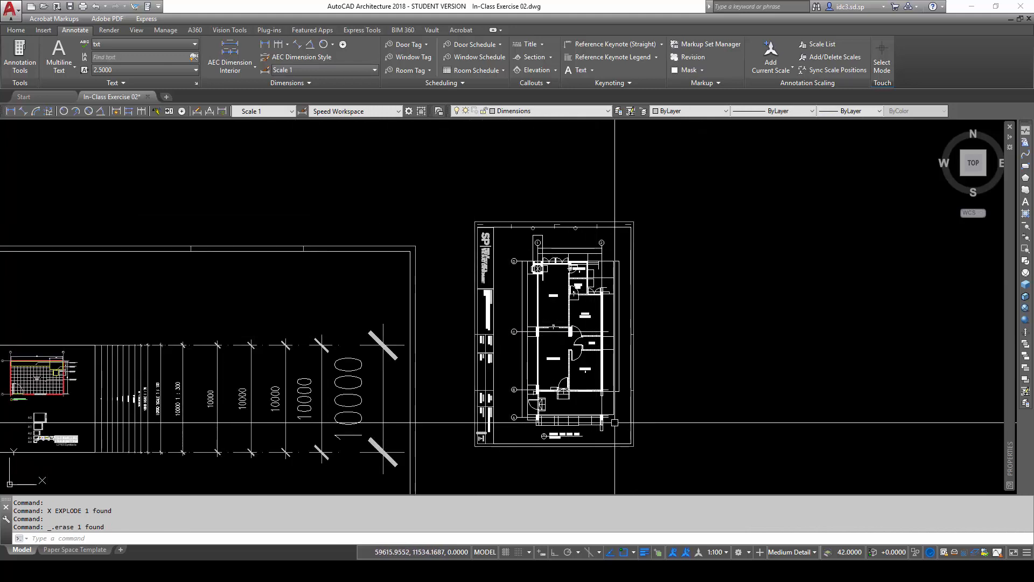
scroll(516, 407, down, 2)
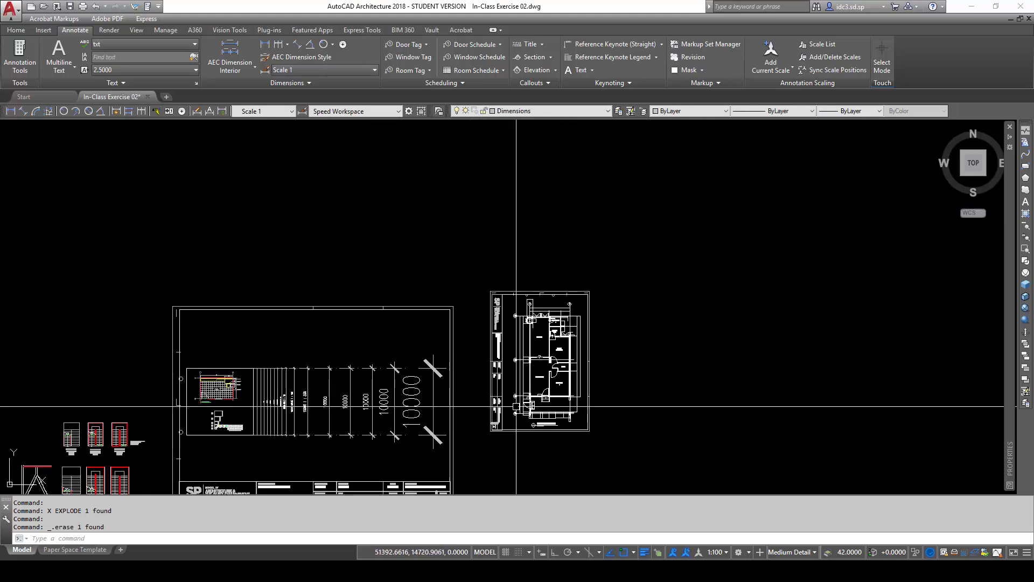
scroll(232, 415, up, 10)
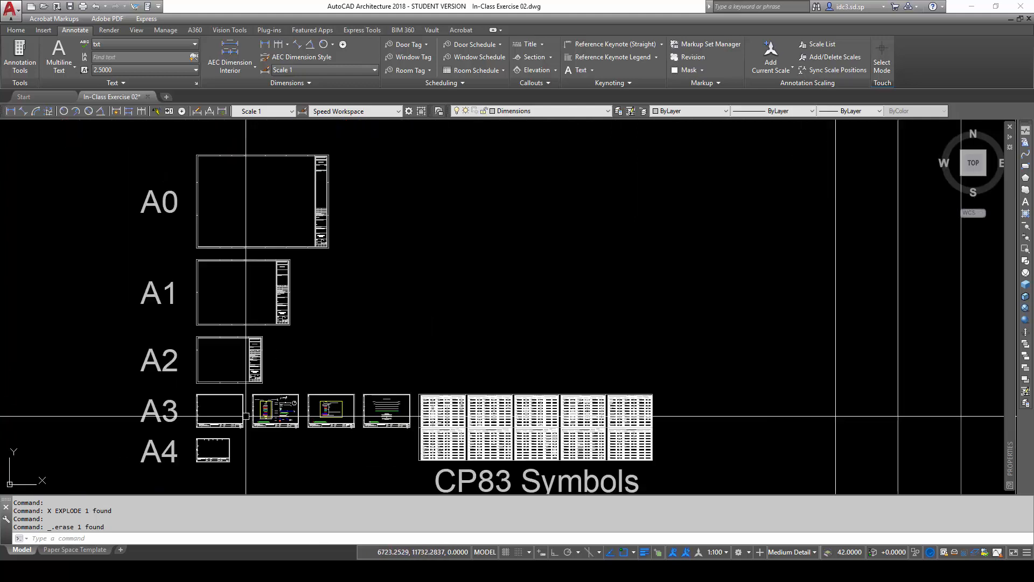
scroll(245, 415, up, 4)
click(248, 391)
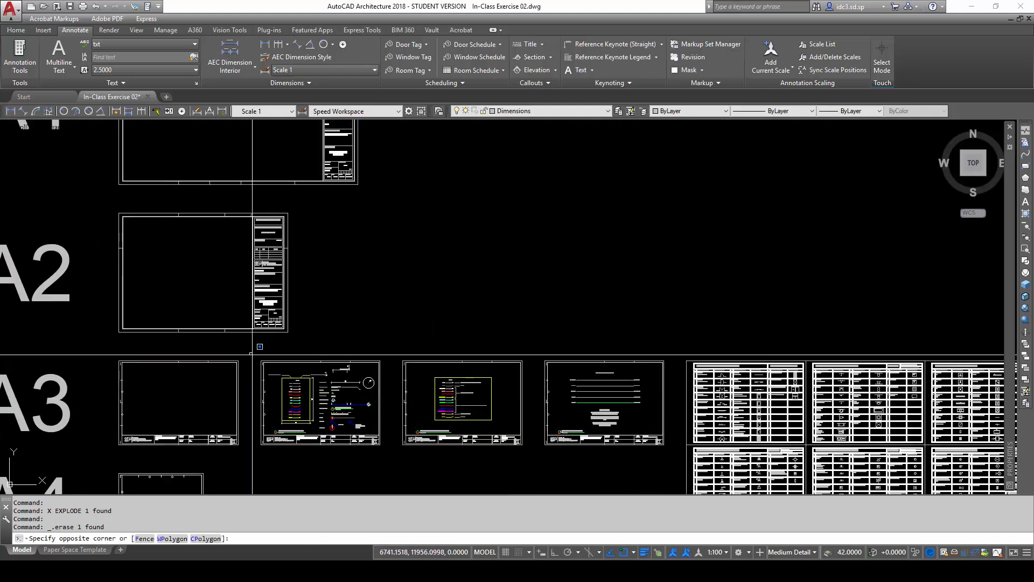
click(386, 455)
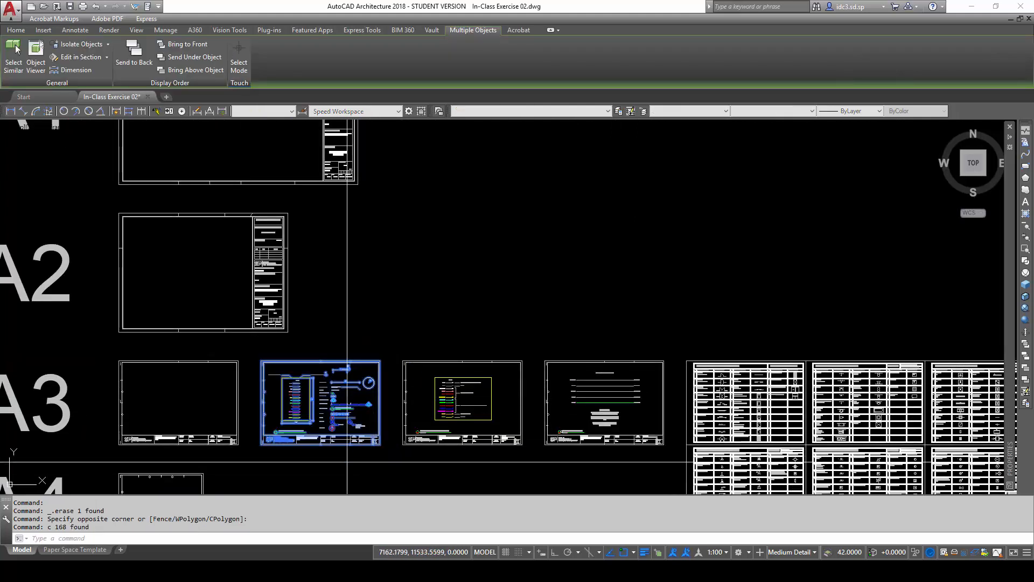
click(338, 430)
scroll(465, 431, down, 8)
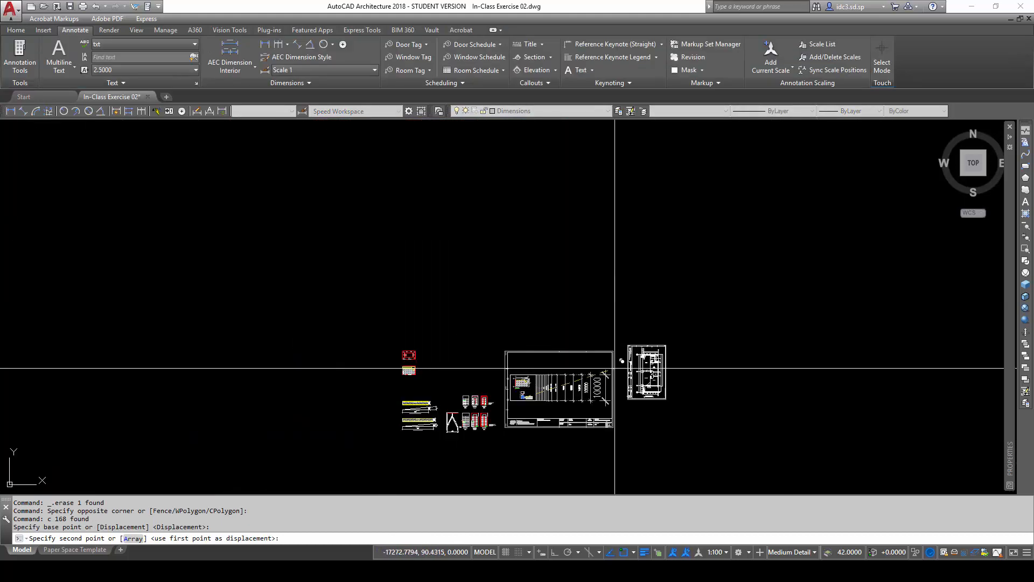
scroll(579, 386, up, 6)
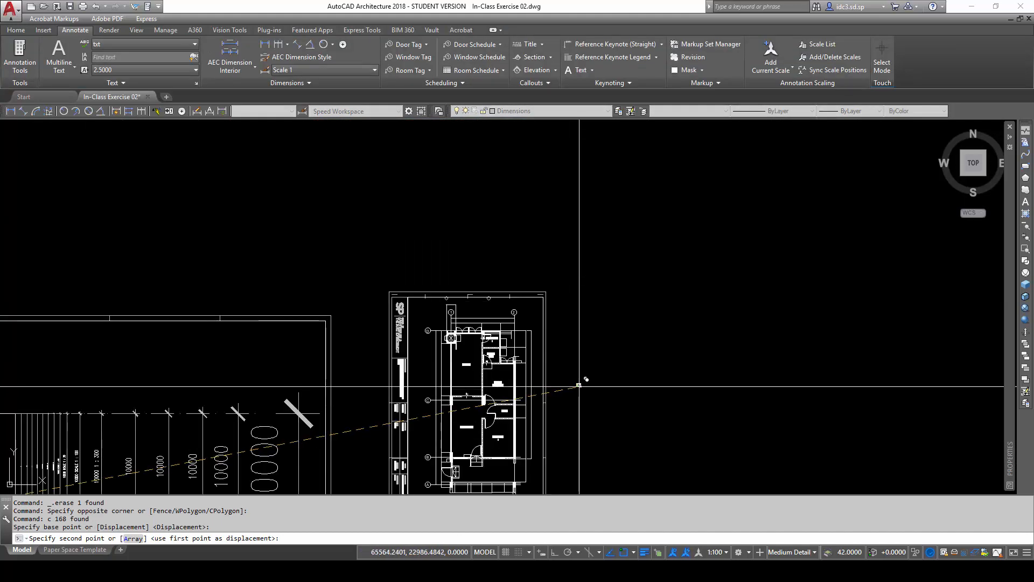
click(586, 385)
key(Escape)
key(Escape)
key(Escape)
- Scale the copied lineweights and drawing symbols sheet by a factor of 50 from its lower-left corner
scroll(583, 393, up, 5)
click(598, 391)
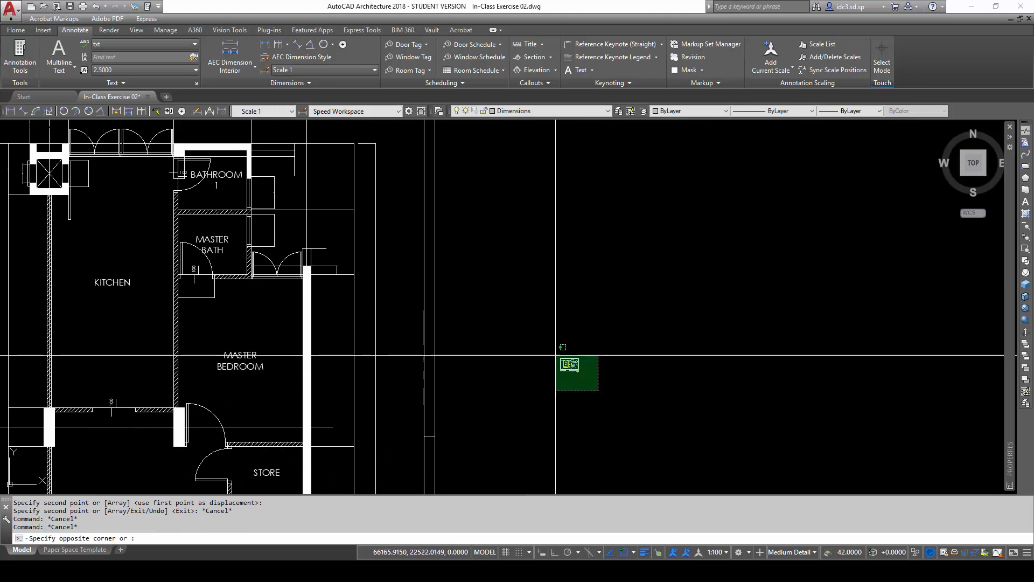
click(556, 355)
text(sc)
key(Return)
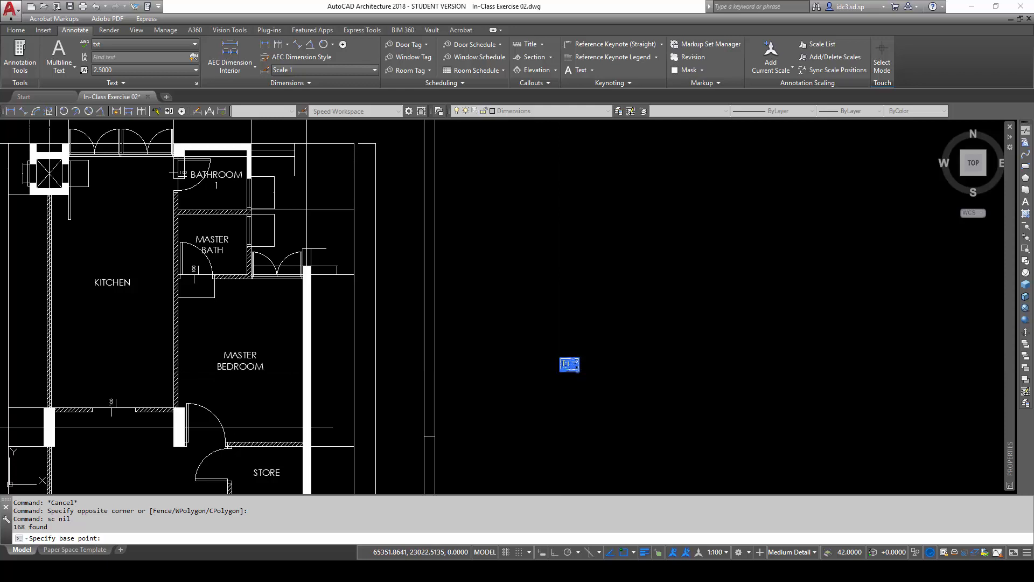
click(569, 364)
text(50)
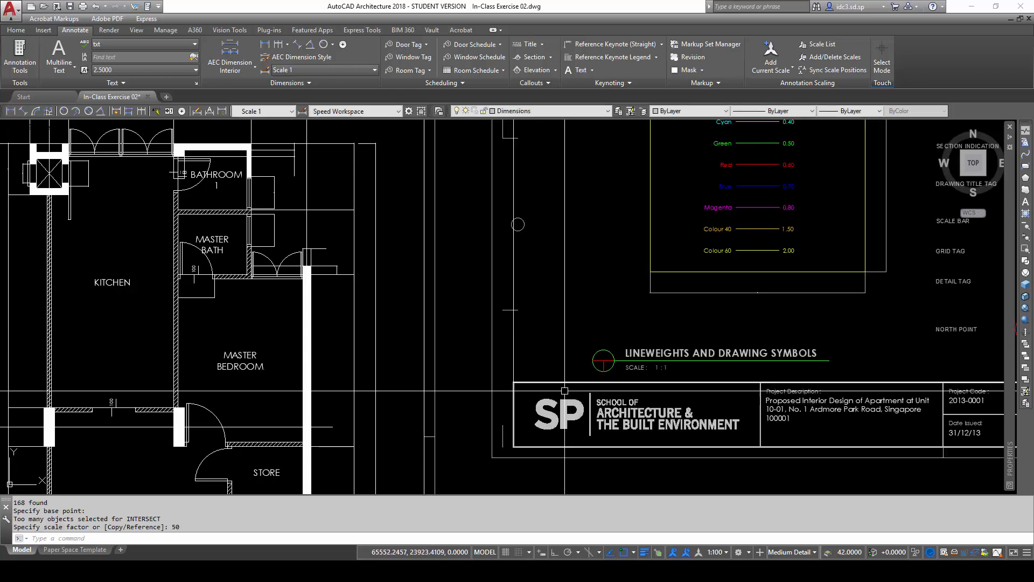
key(Return)
scroll(593, 333, down, 5)
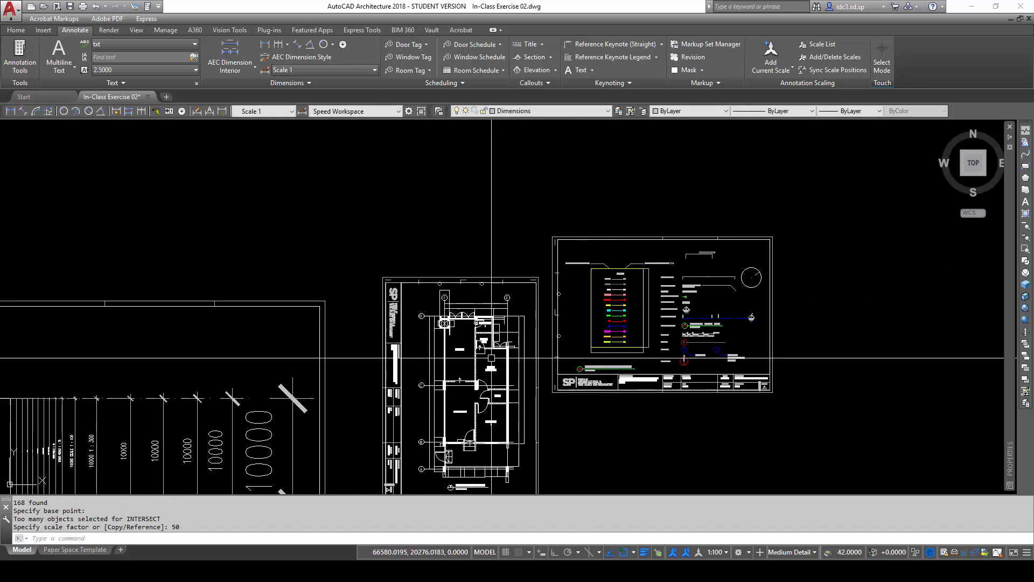
middle_drag(476, 400, 467, 356)
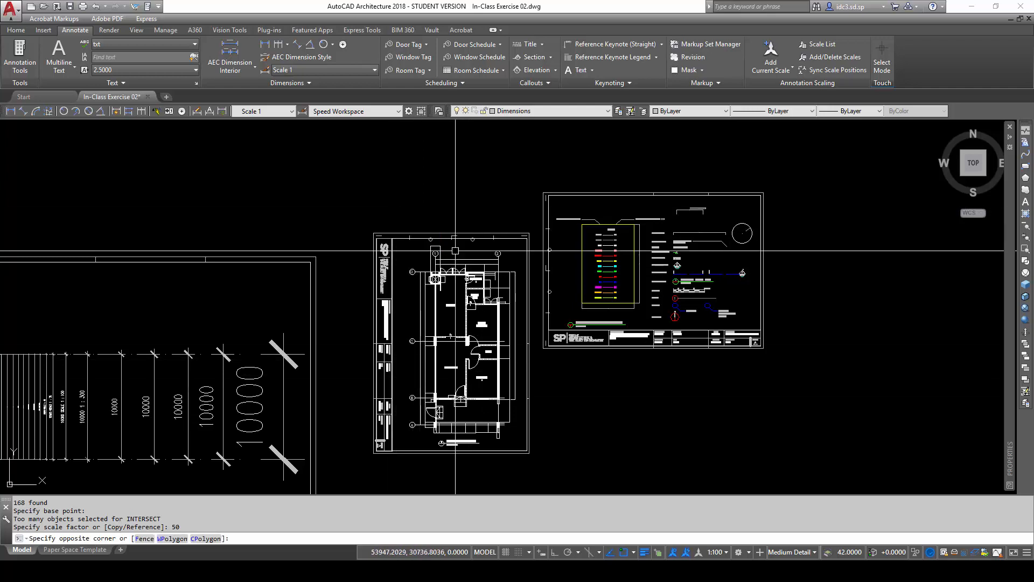
key(Escape)
key(Escape)
- Apply the Scale 50 dimension style to the short dimension above grid bubble 1
scroll(425, 237, up, 5)
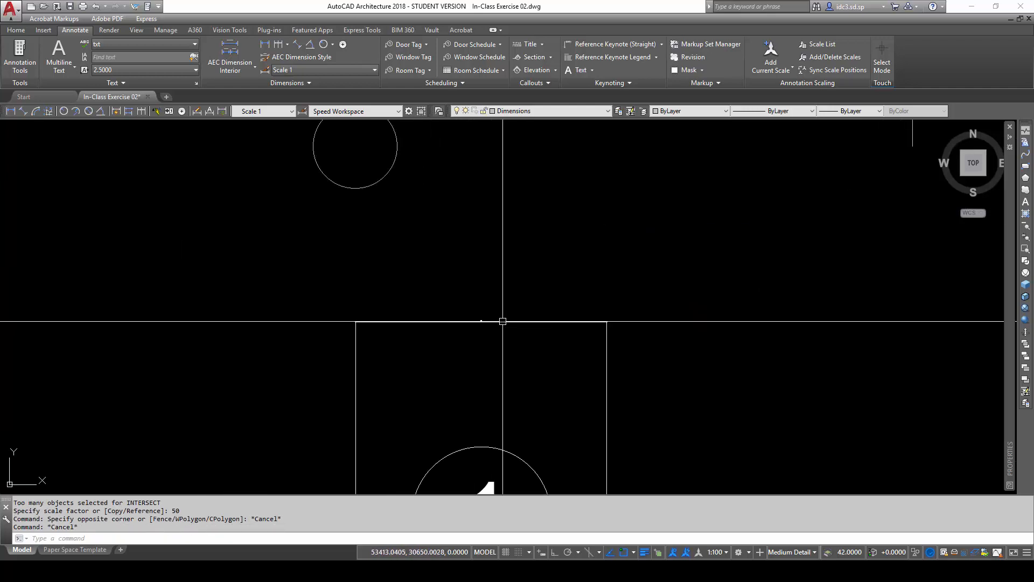
scroll(486, 362, down, 8)
scroll(487, 362, down, 3)
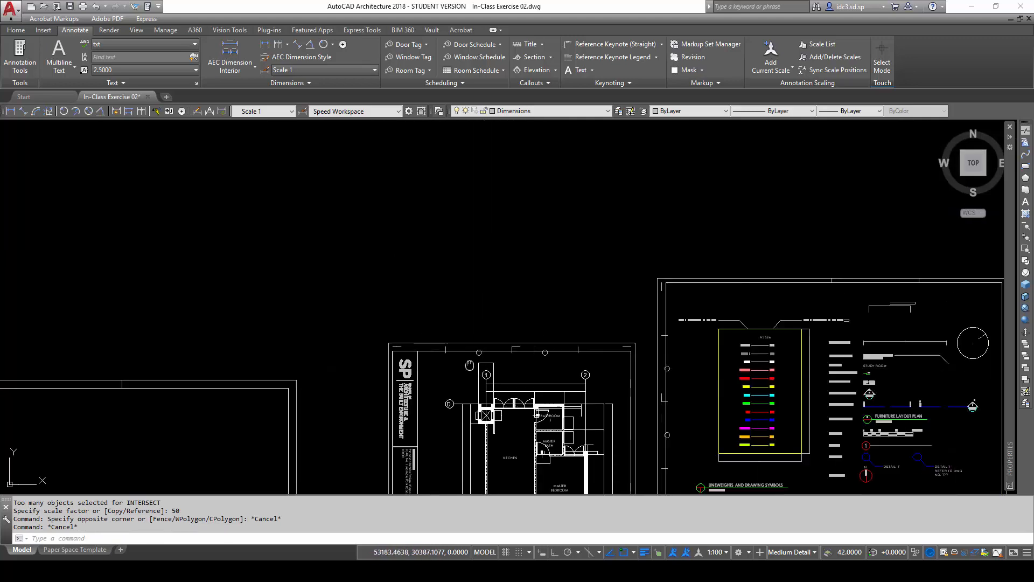
scroll(456, 320, up, 7)
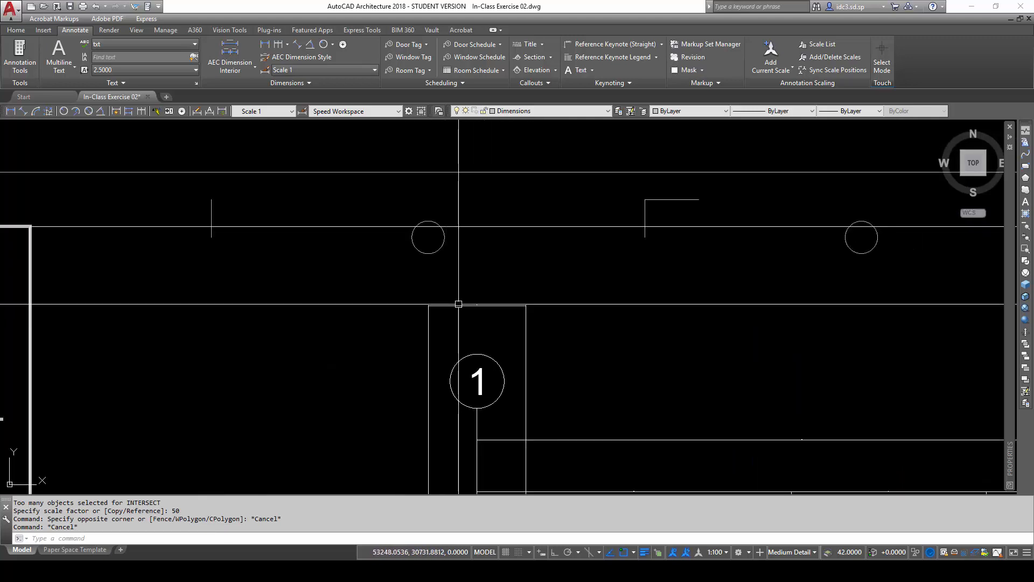
click(457, 306)
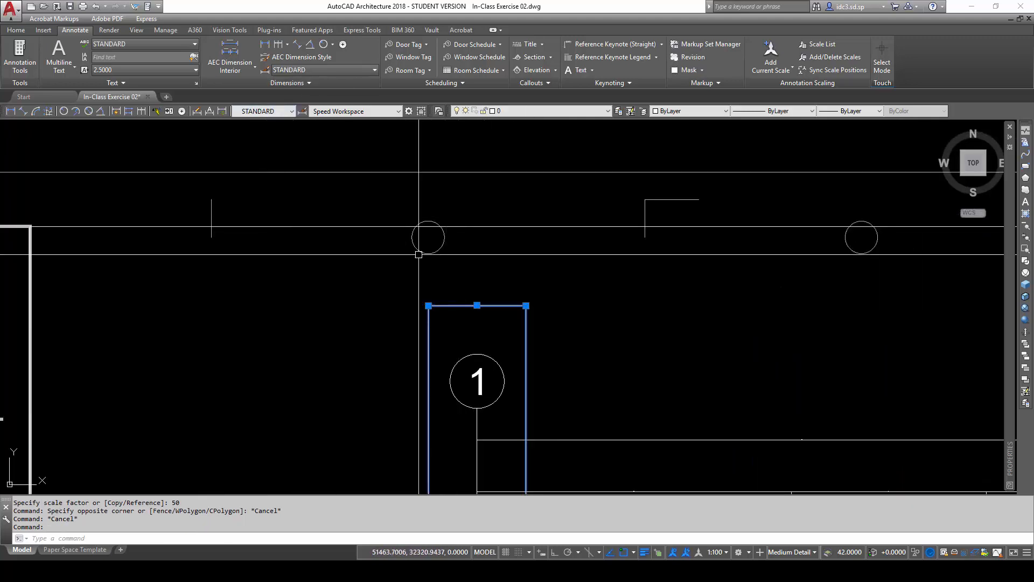
click(292, 112)
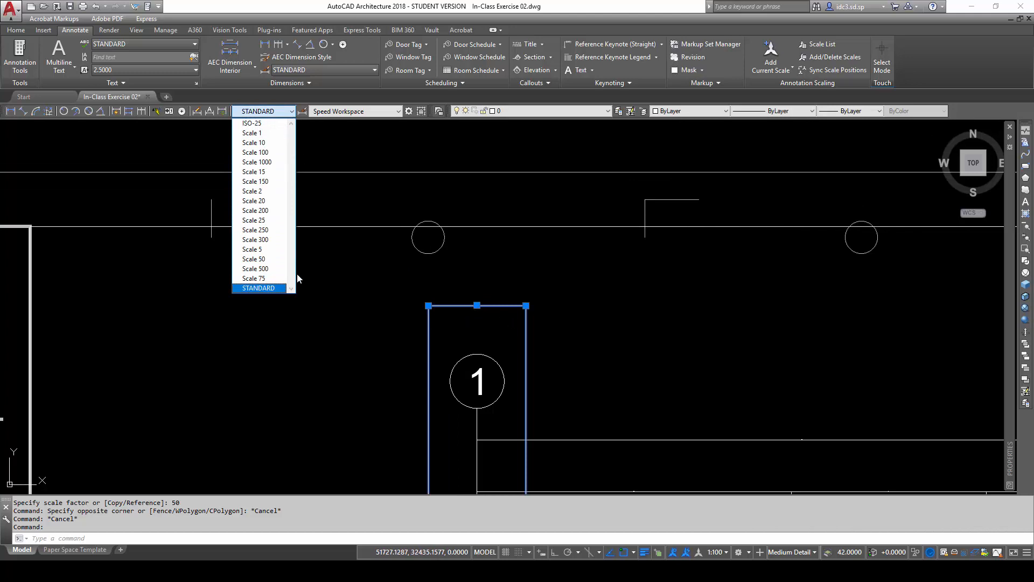
click(267, 260)
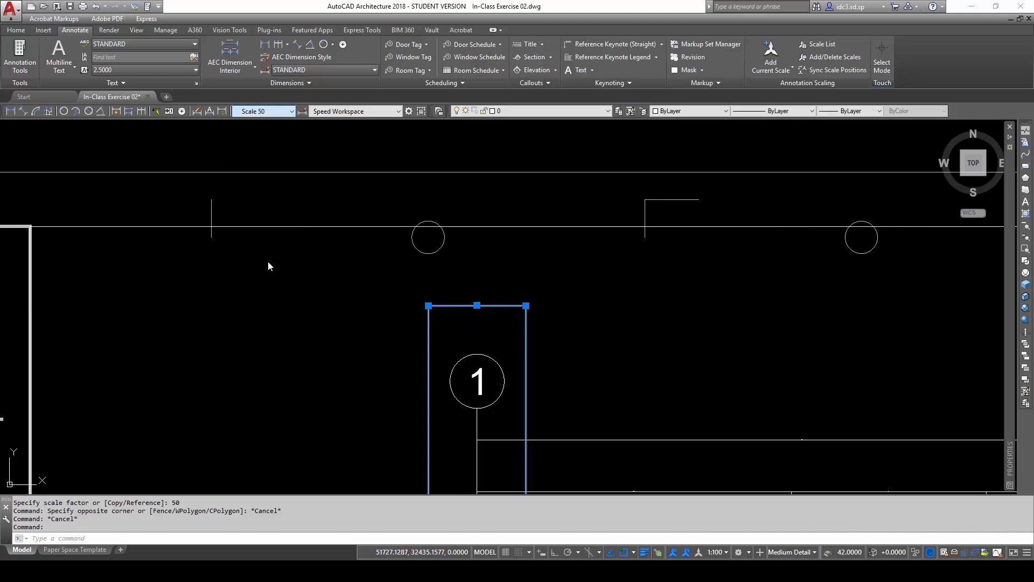
key(Escape)
key(Escape)
key(Escape)
- Assign the short dimension above grid bubble 1 to the Dimensions layer
drag(502, 324, 452, 274)
click(526, 113)
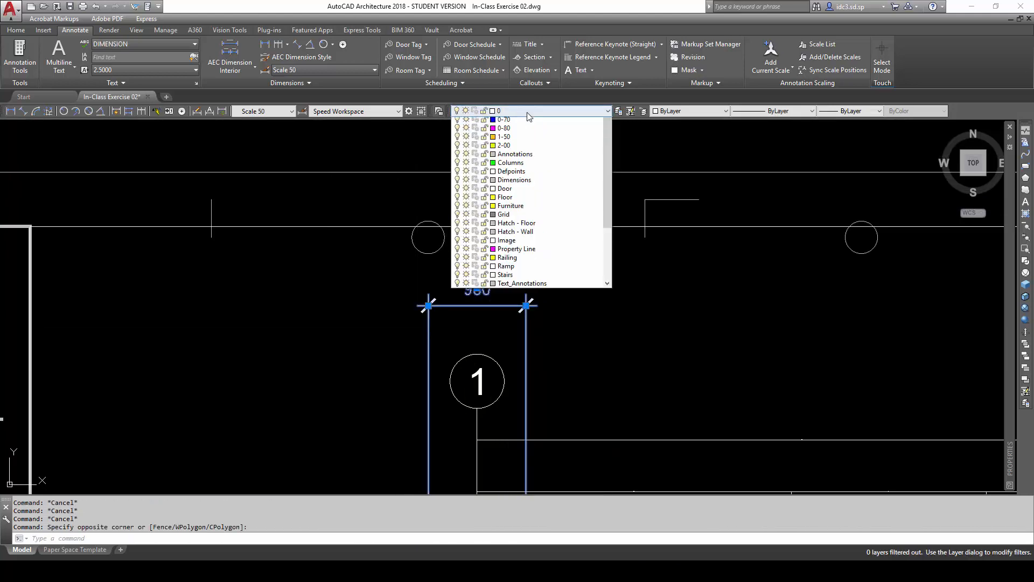
click(545, 268)
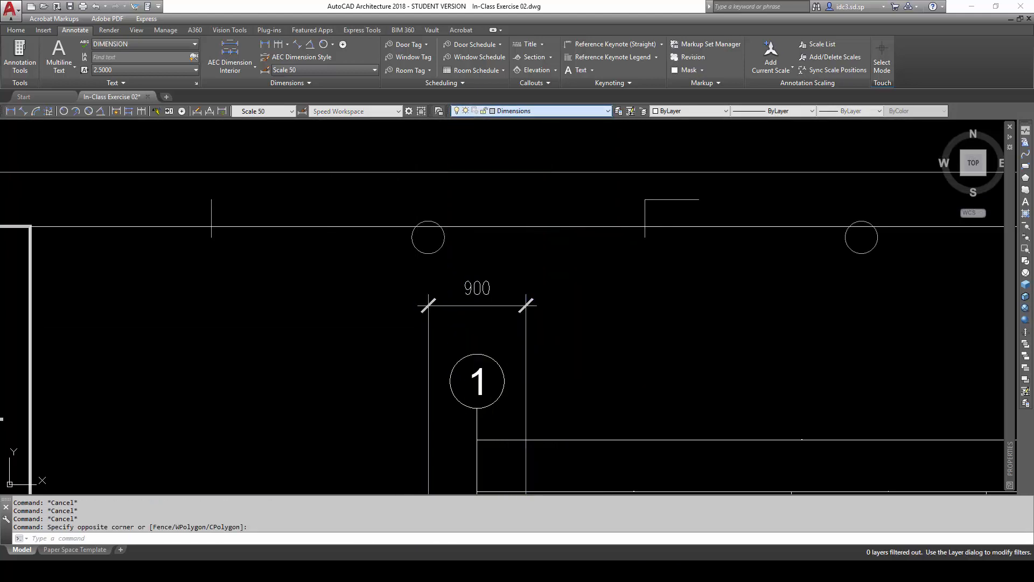
key(Escape)
key(Escape)
key(Escape)
scroll(581, 315, down, 5)
scroll(581, 314, down, 1)
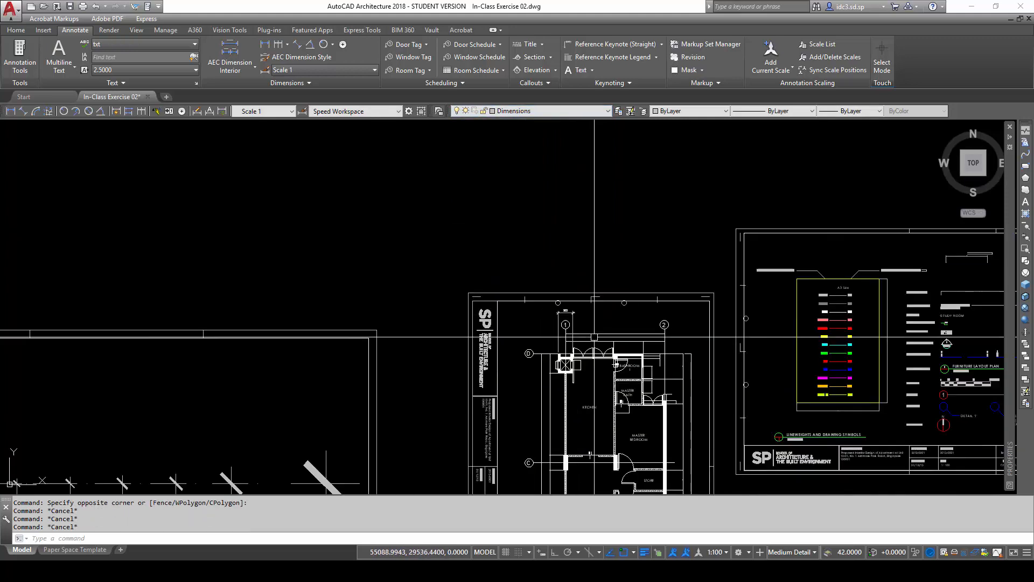
- Match the properties of the short dimension above grid bubble 1 onto the overall grid 1–2 dimension and the dimension below it over the double doors
scroll(577, 312, up, 8)
scroll(532, 301, down, 3)
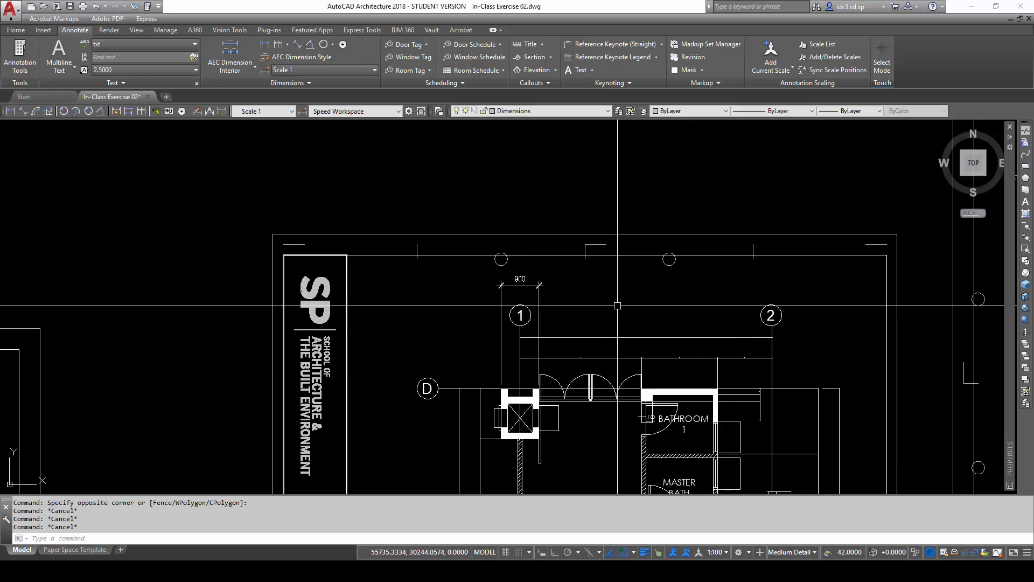
scroll(617, 305, down, 3)
middle_drag(617, 305, 482, 197)
scroll(479, 201, up, 6)
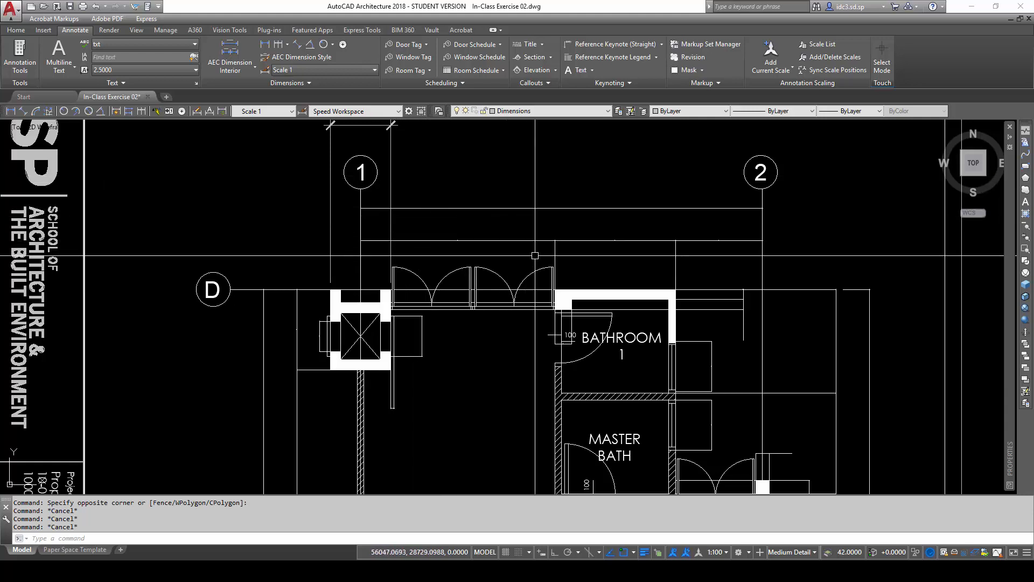
mouse_move(537, 270)
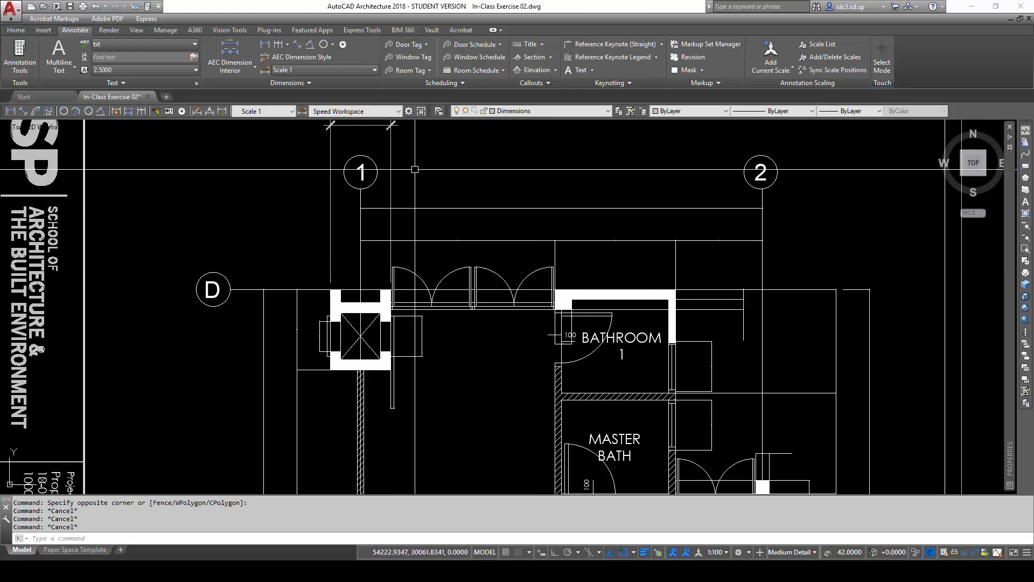
middle_drag(424, 171, 447, 266)
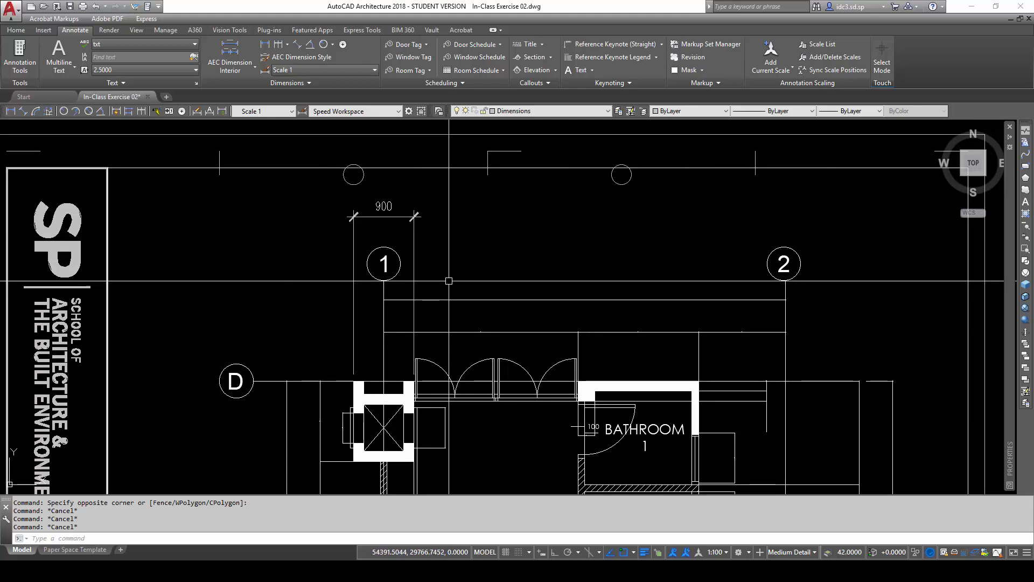
text(ma)
key(Return)
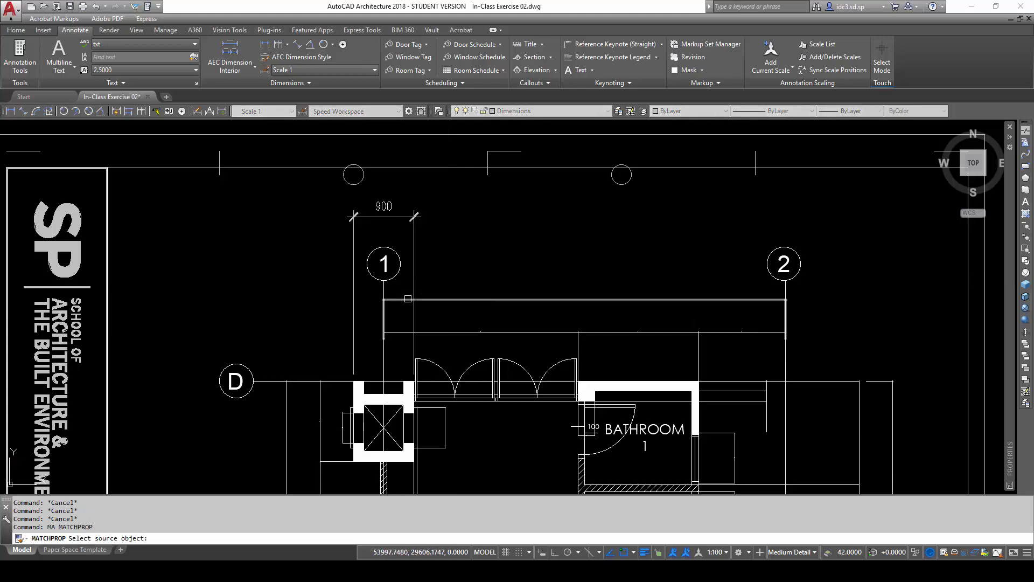
click(414, 283)
click(439, 300)
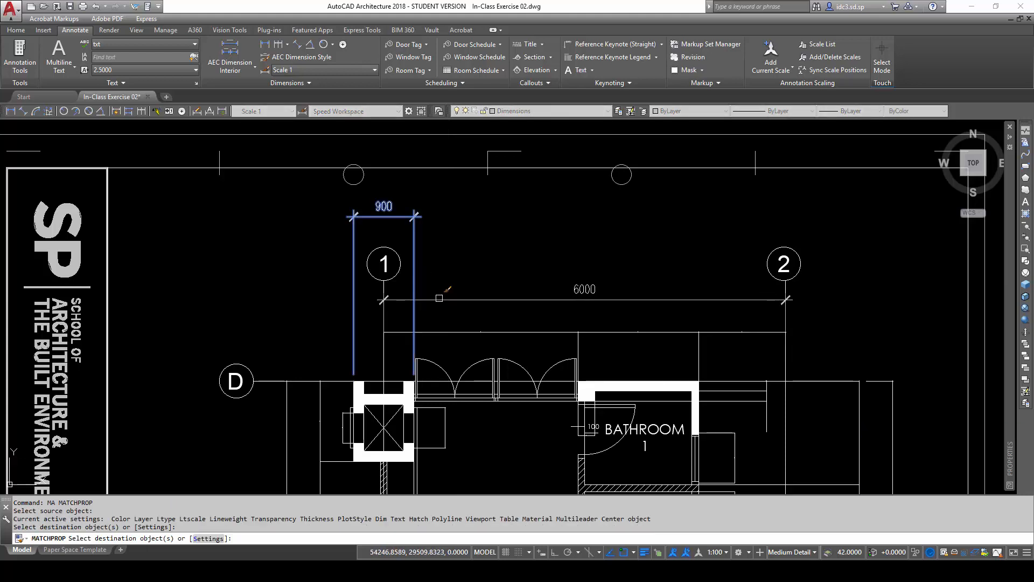
key(Escape)
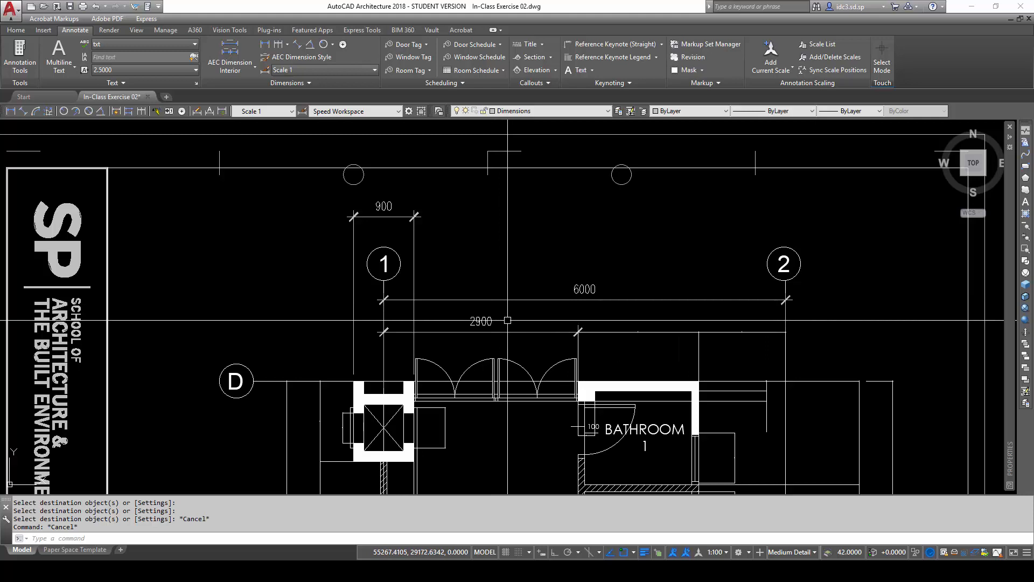
- Select the whole flat plan inside its title-block sheet and restrict the displayed properties to its rotated dimensions
scroll(498, 277, down, 2)
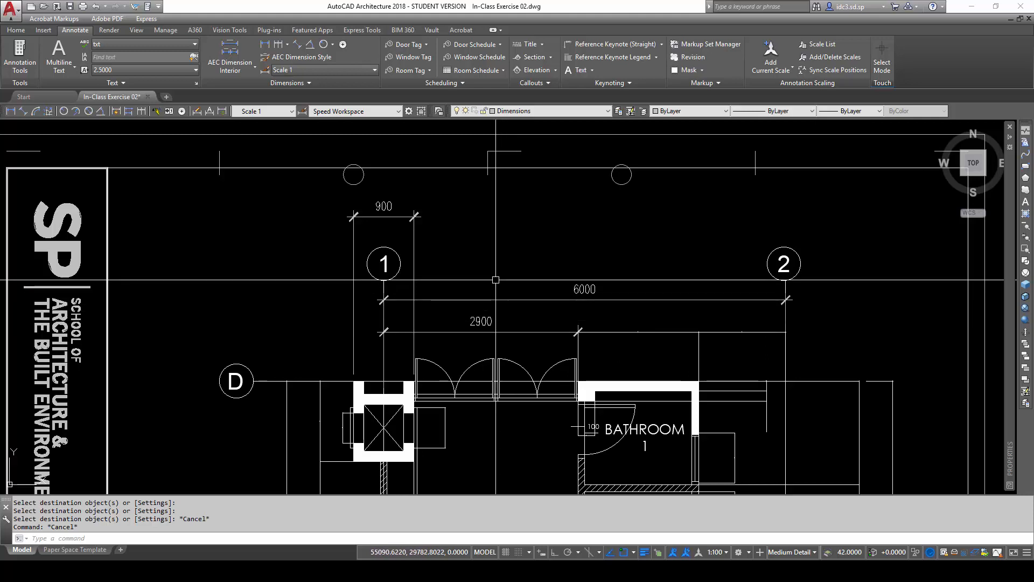
scroll(394, 182, down, 4)
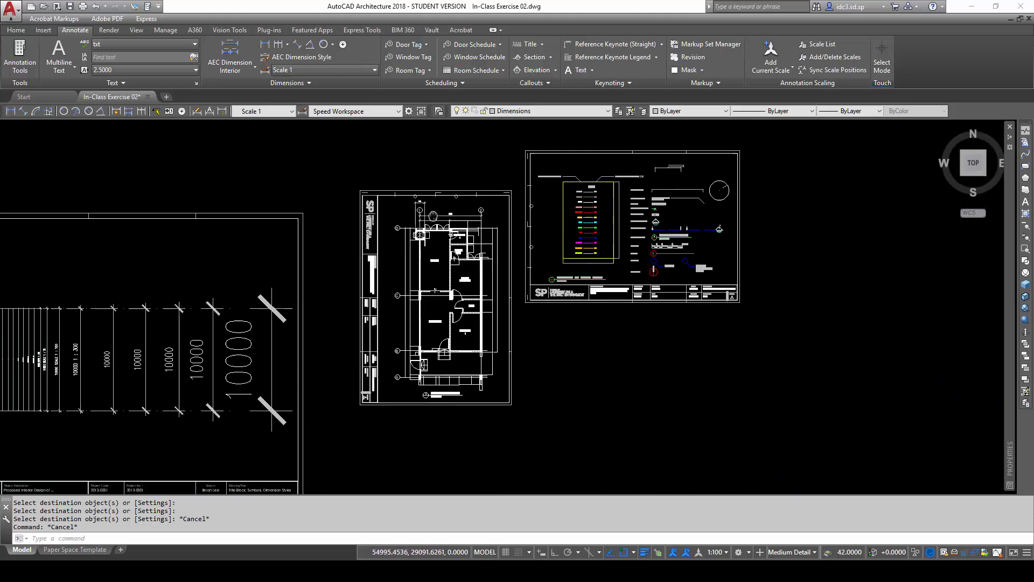
click(380, 168)
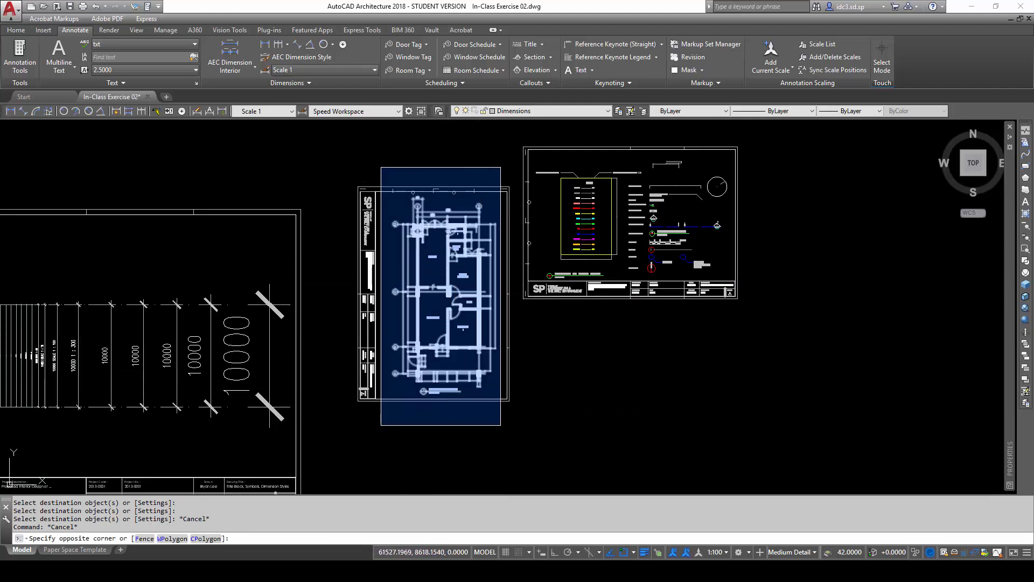
click(501, 425)
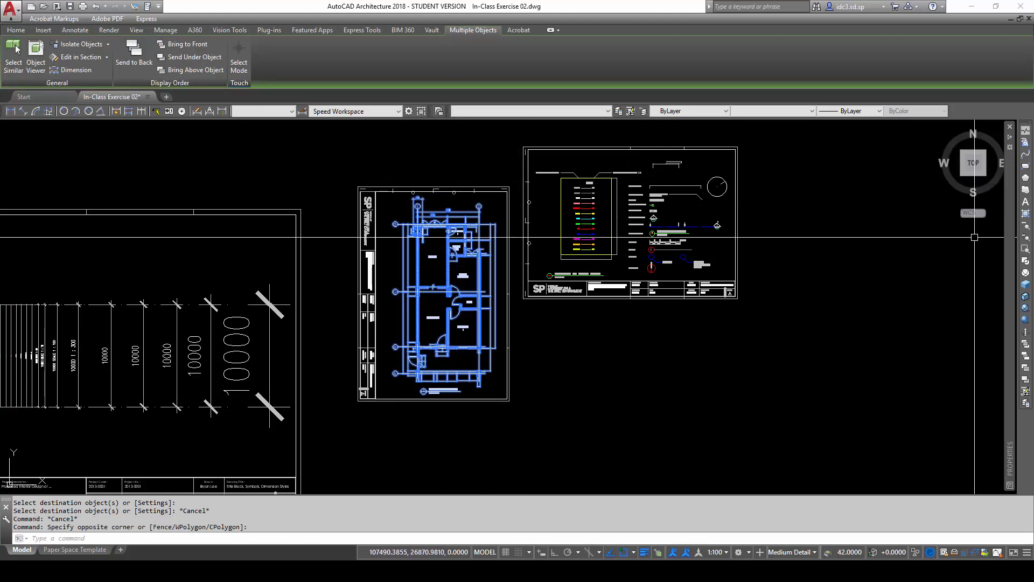
right_click(496, 346)
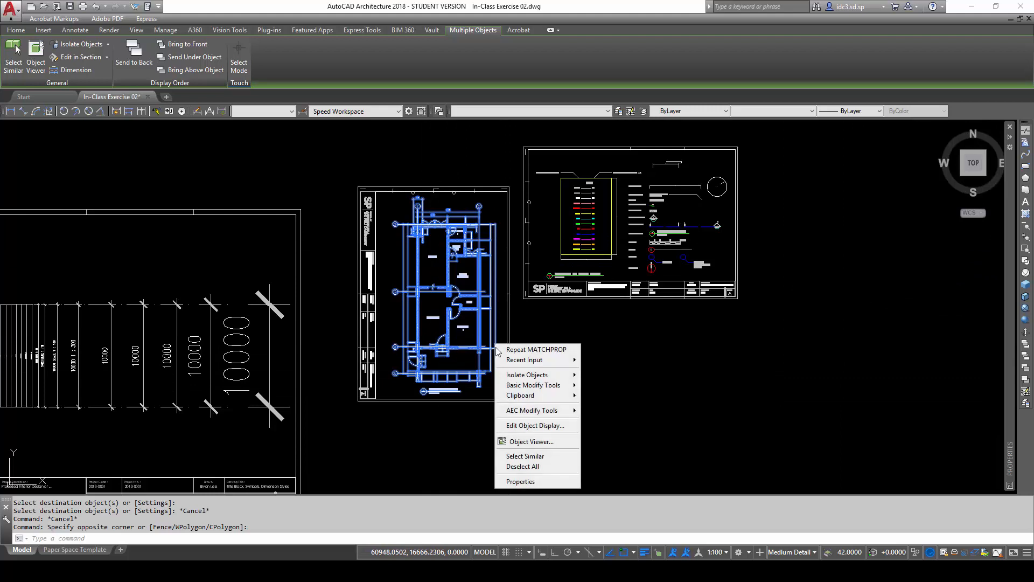
click(554, 481)
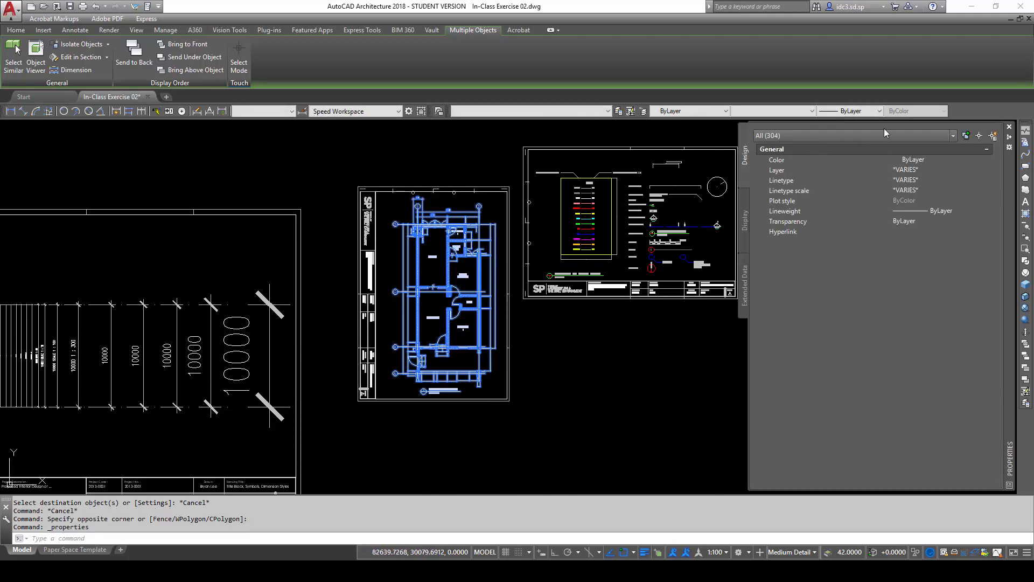
click(954, 135)
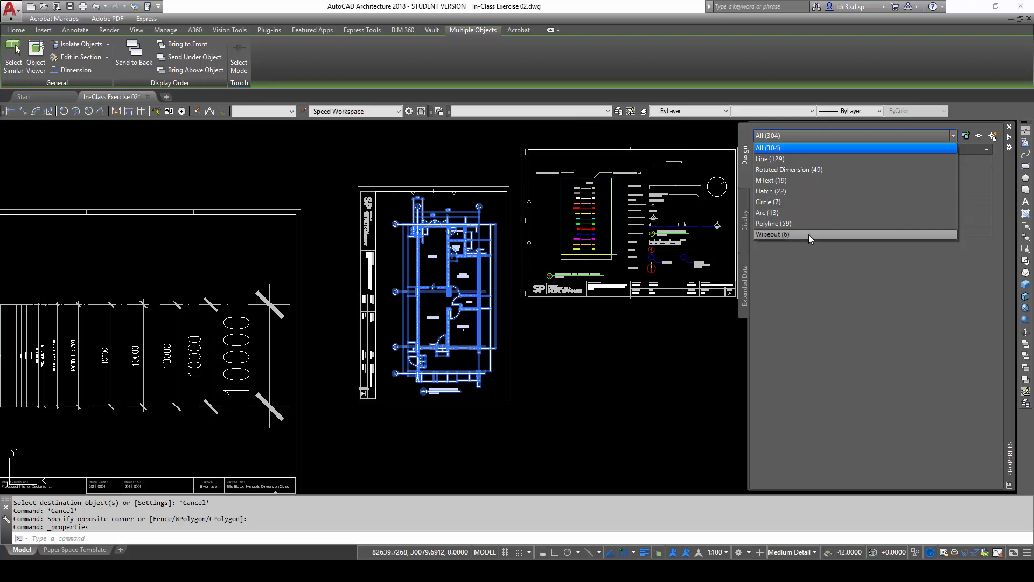
click(828, 168)
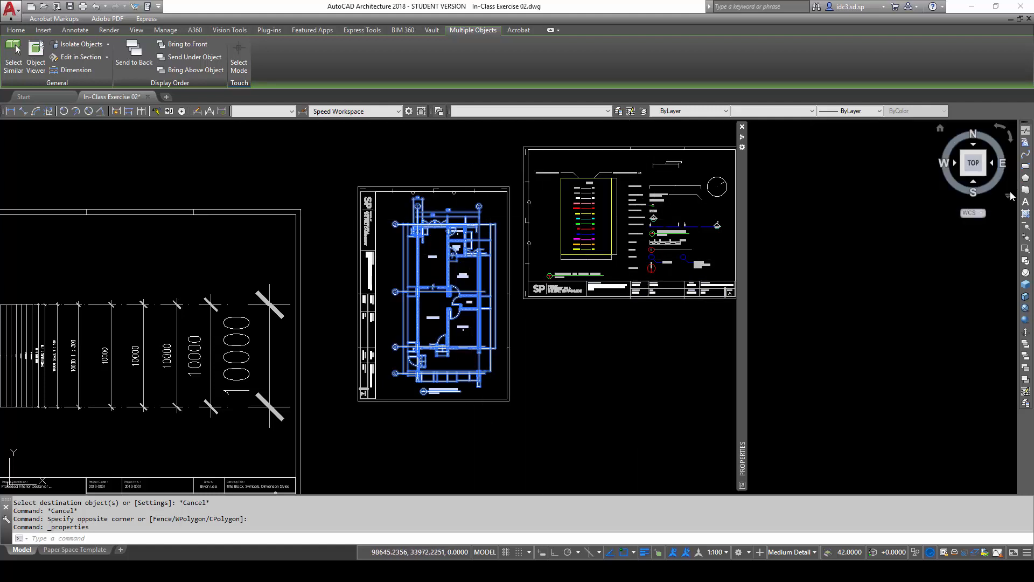
mouse_move(1011, 193)
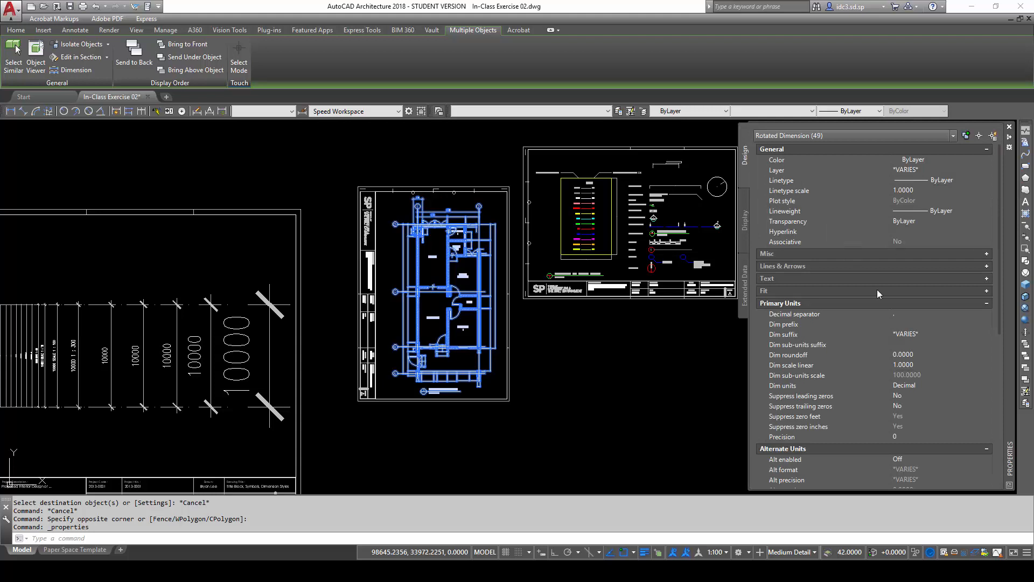
- Set the dimension style of all the flat plan's rotated dimensions to Scale 50
click(985, 254)
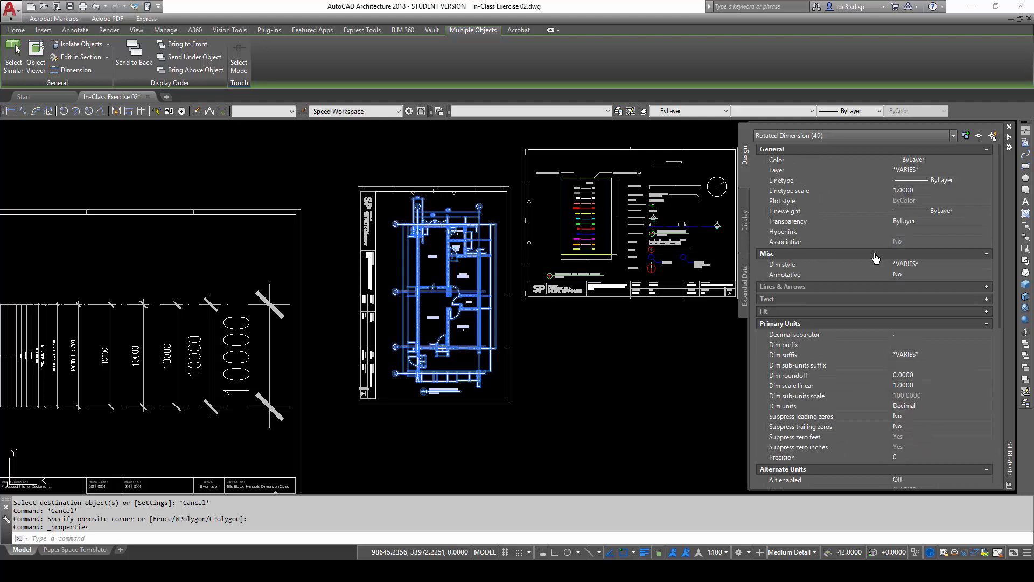
click(985, 325)
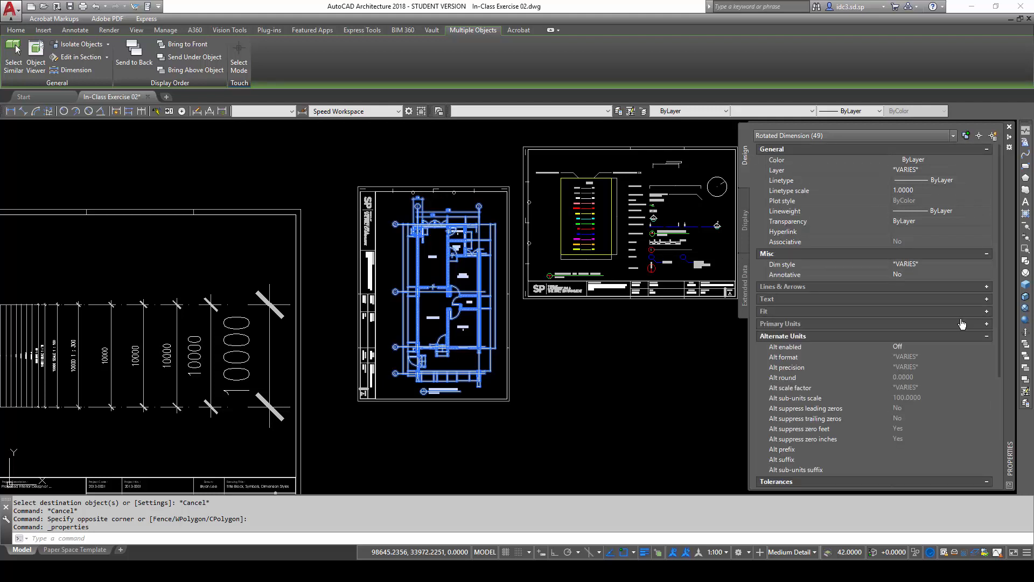
click(987, 335)
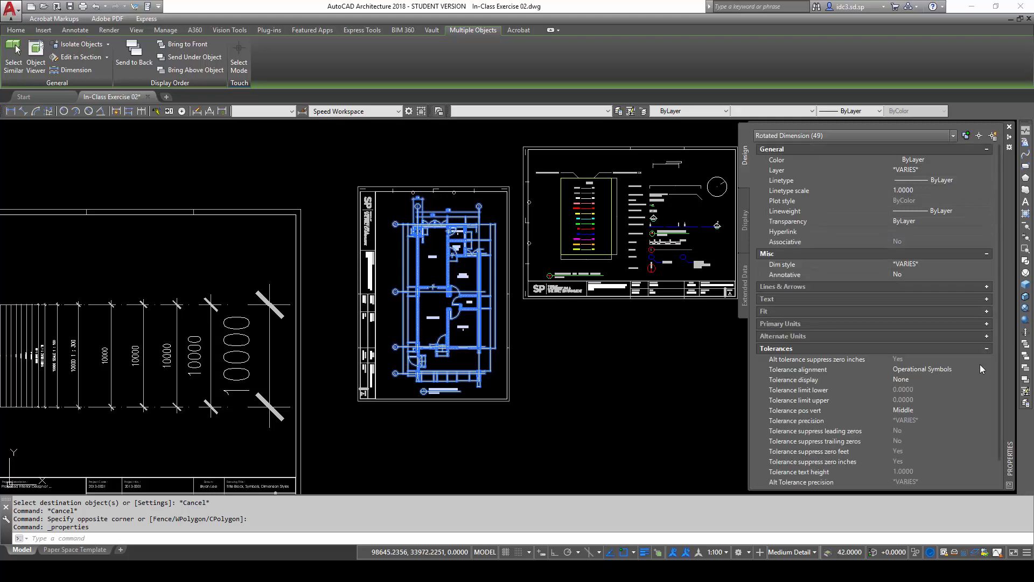
click(984, 350)
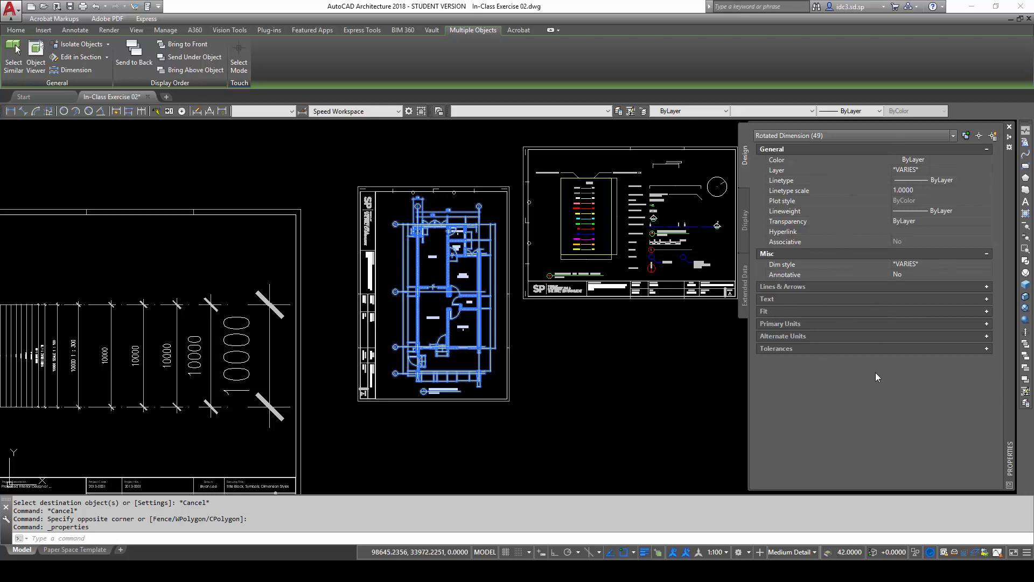
click(987, 264)
click(987, 264)
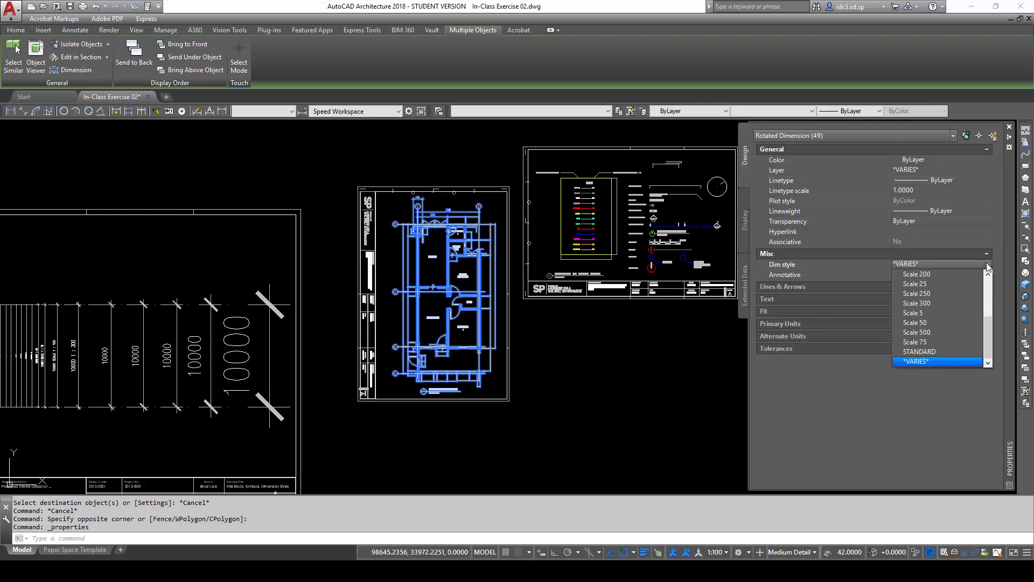
click(933, 322)
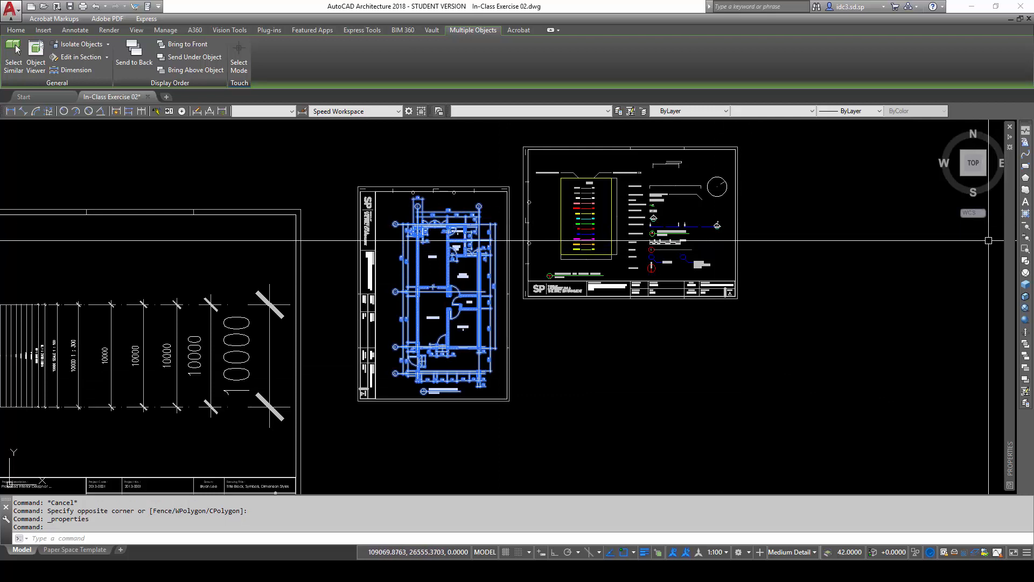
- Assign all the flat plan's rotated dimensions to the Dimensions layer and clear the selection
mouse_move(1009, 246)
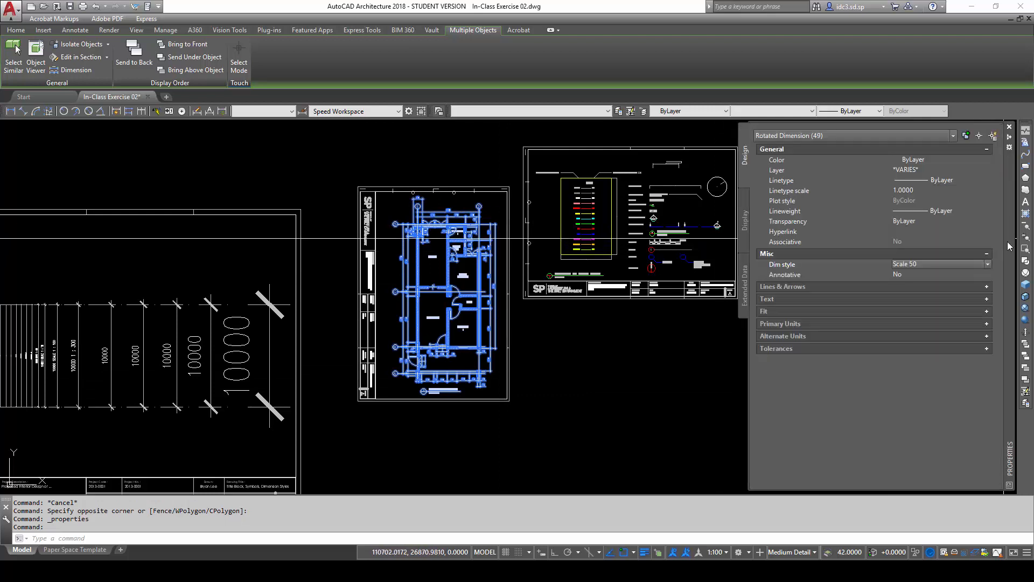
click(954, 169)
click(989, 169)
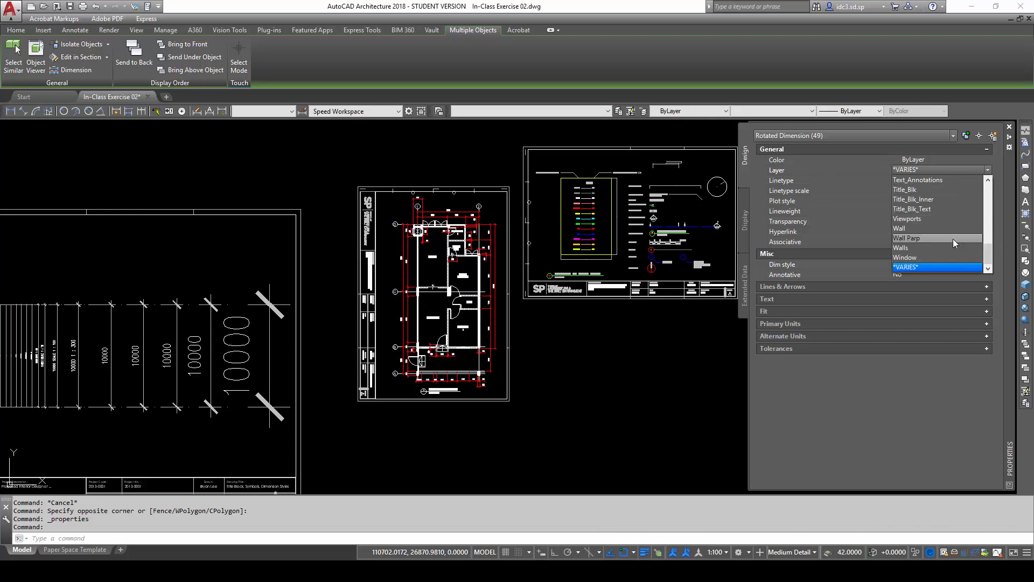
scroll(952, 238, up, 10)
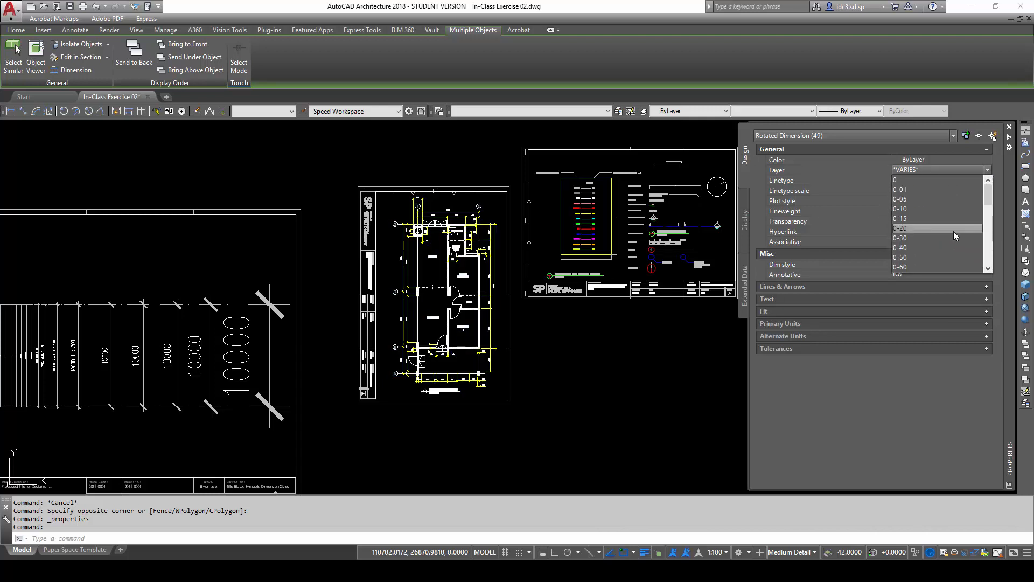
scroll(948, 239, down, 5)
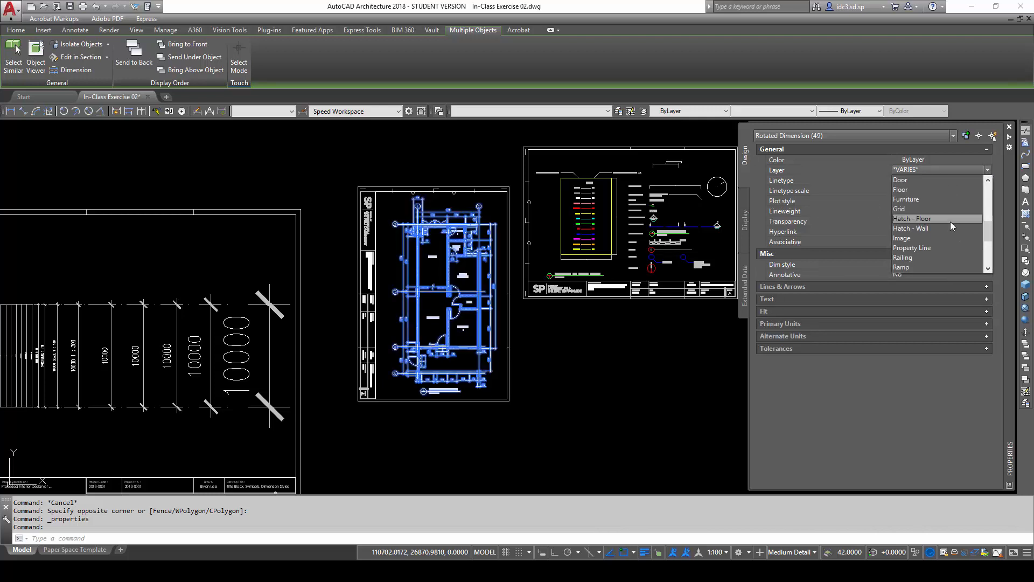
scroll(949, 221, up, 3)
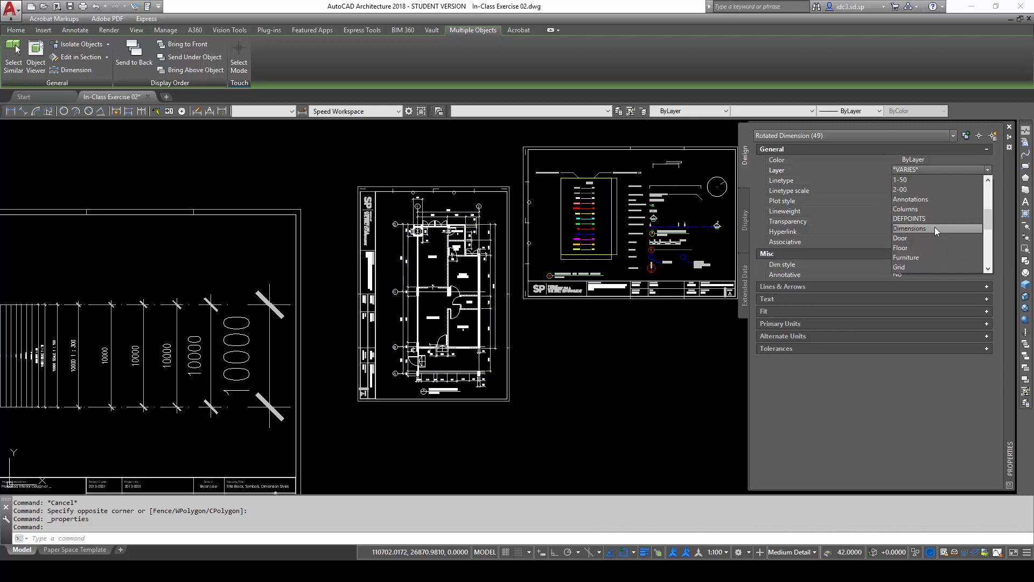
click(935, 227)
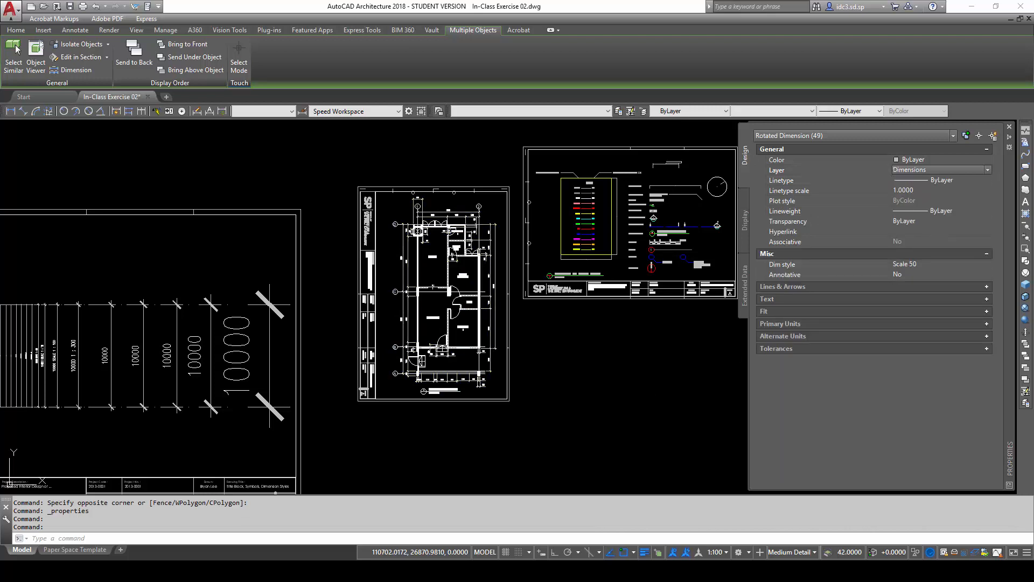
key(ctrl+1)
key(Escape)
key(Escape)
key(Escape)
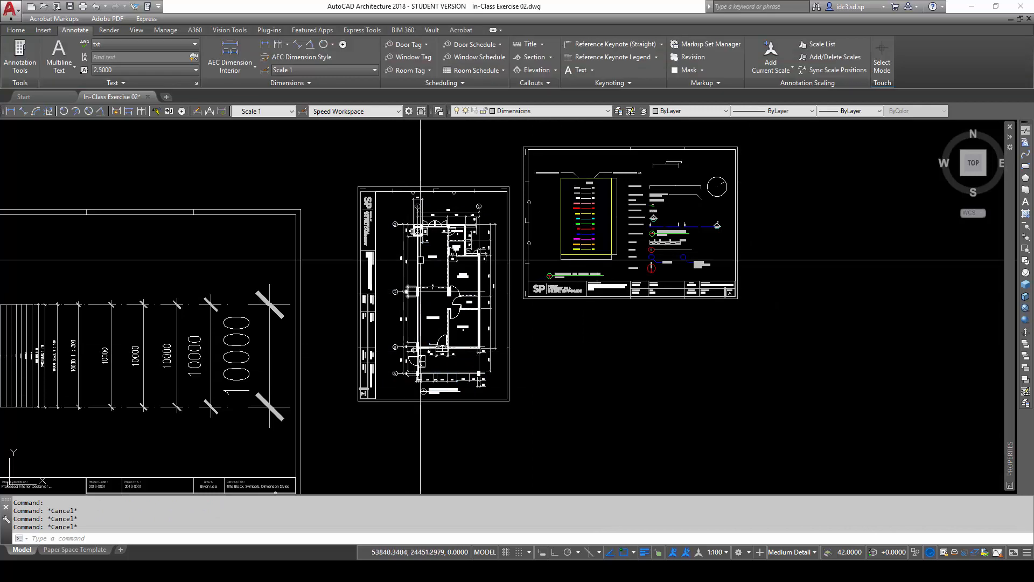
- Examine the flat plan's restyled dimensions, checking the style and layer of the dimension above the double doors
scroll(420, 260, up, 10)
click(598, 280)
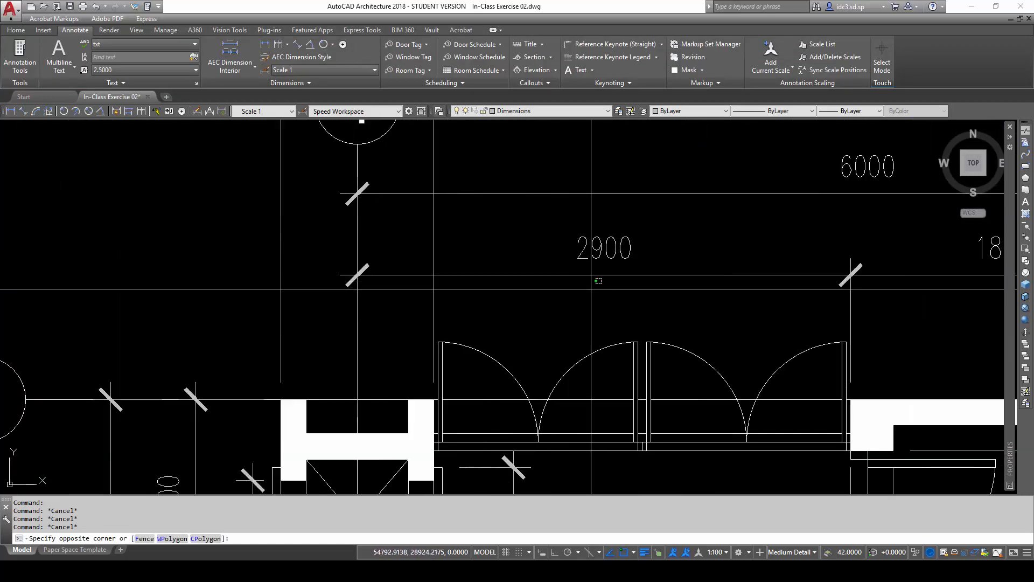
click(609, 265)
scroll(583, 291, down, 4)
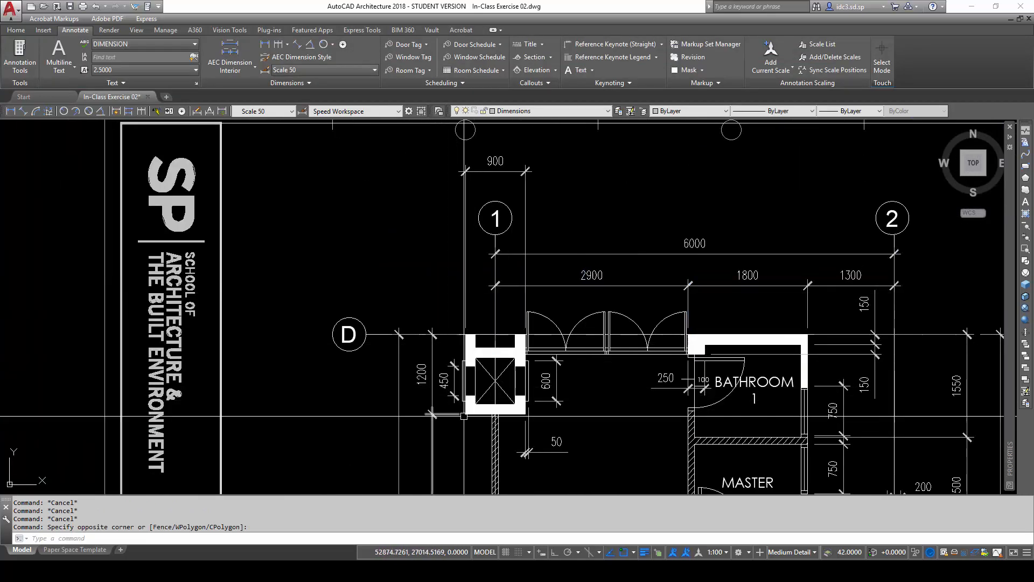
key(Escape)
key(Escape)
key(Escape)
scroll(481, 284, up, 3)
scroll(724, 417, down, 8)
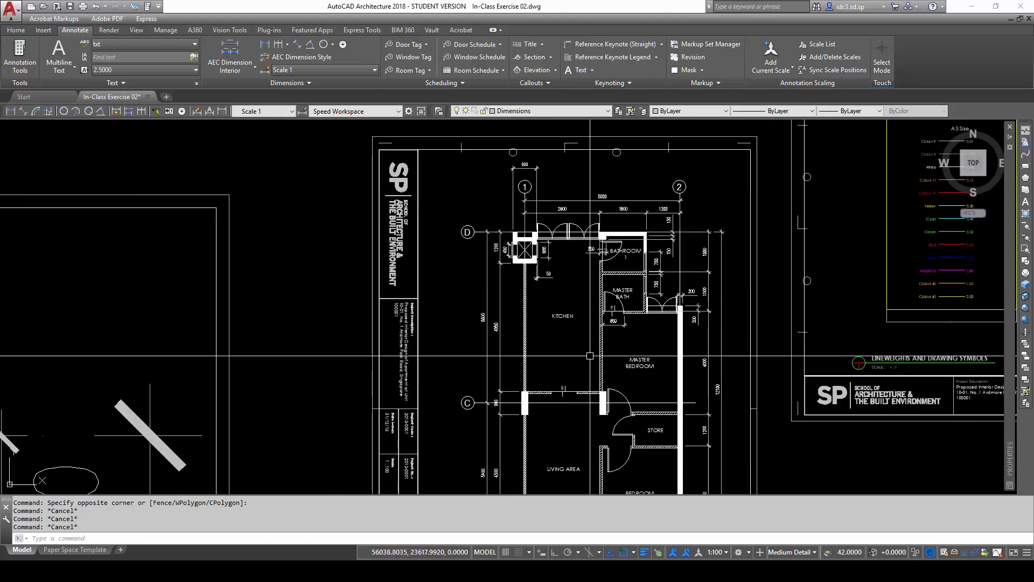
scroll(461, 239, down, 2)
scroll(554, 479, up, 2)
scroll(556, 437, up, 2)
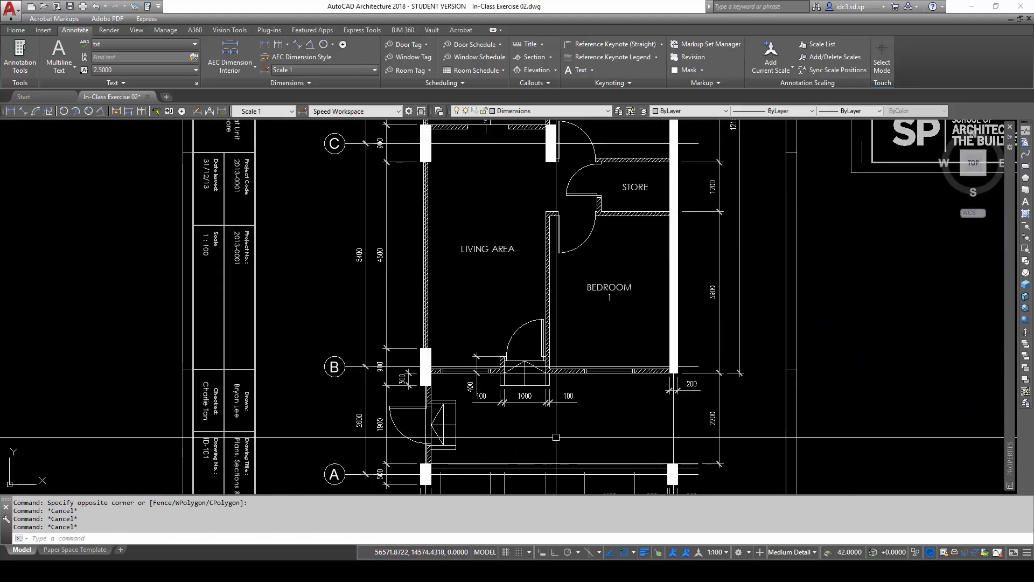
- Make layer 0 the current layer and freeze the Dimensions layer
scroll(556, 434, down, 3)
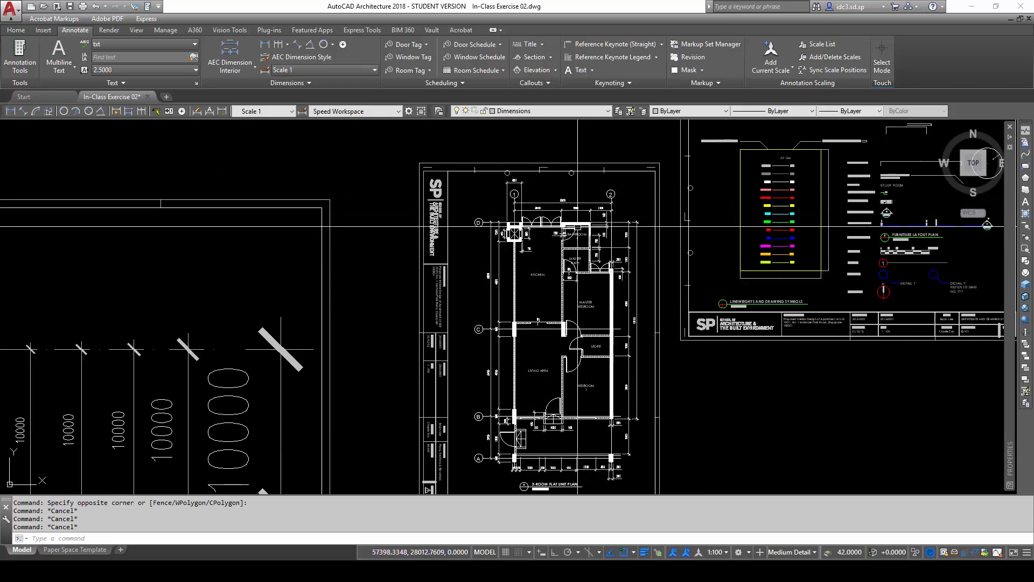
click(539, 111)
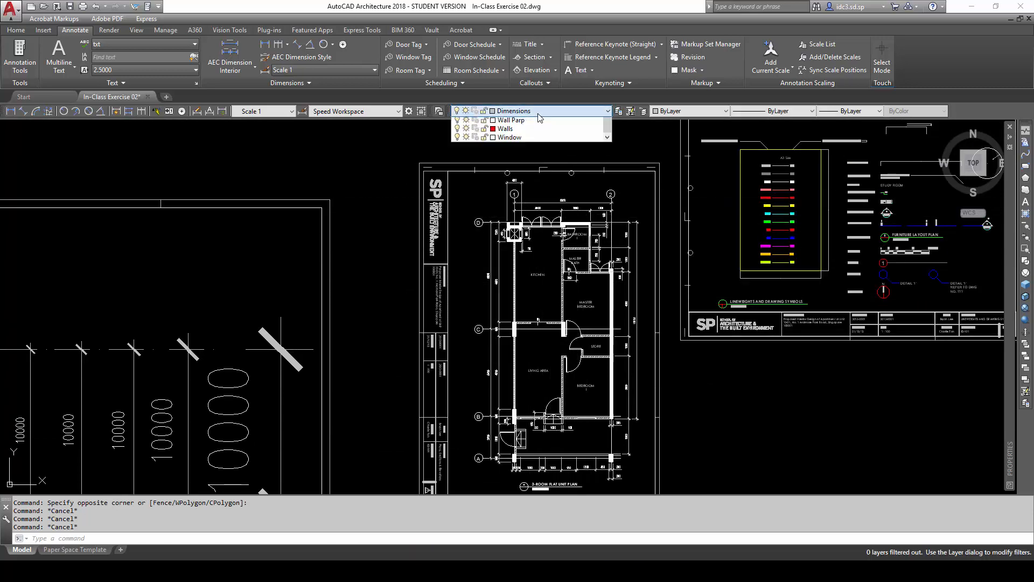
scroll(549, 150, up, 3)
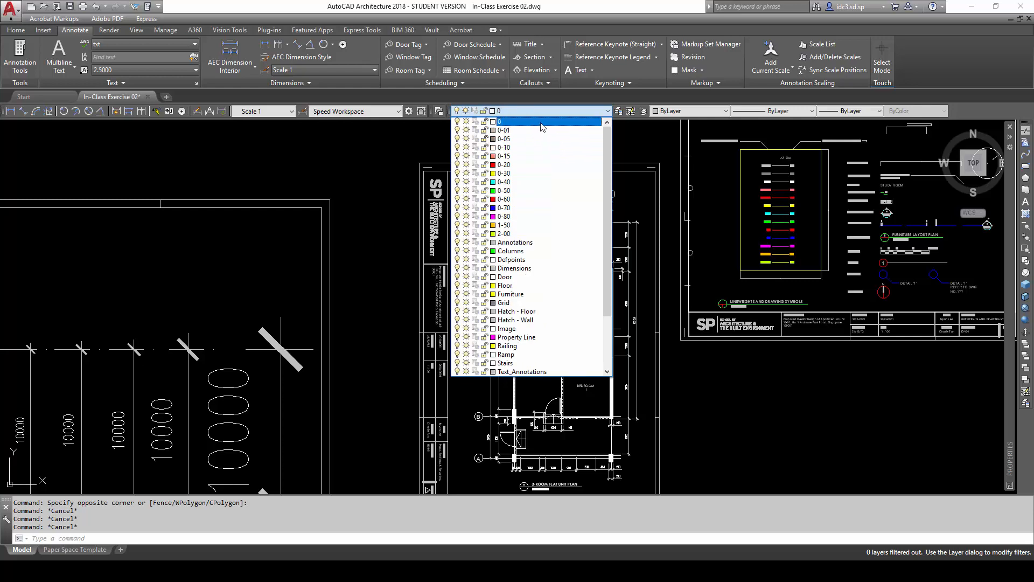
click(541, 123)
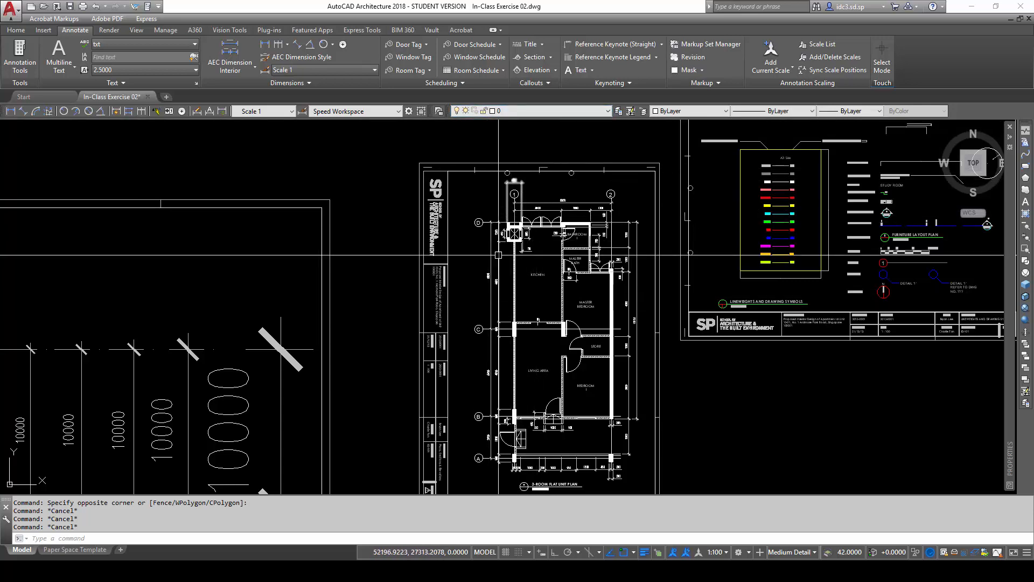
click(523, 112)
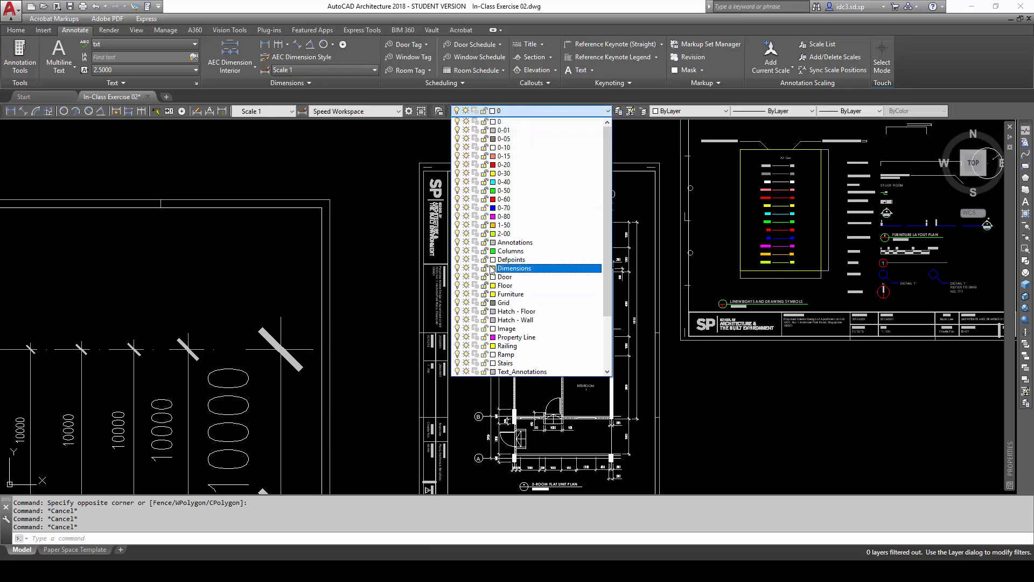
click(466, 269)
click(379, 277)
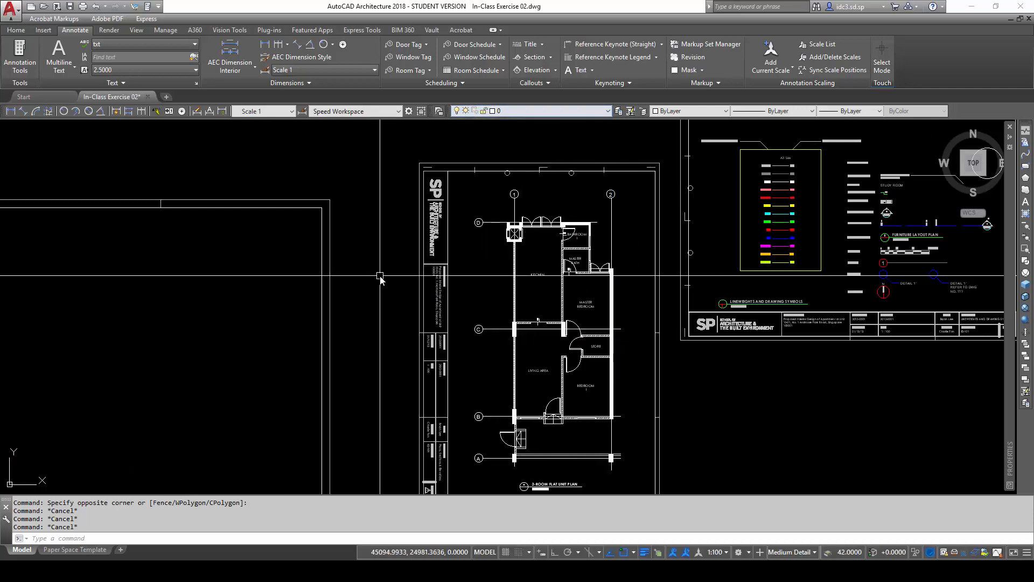
- Examine the flat plan without its dimensions, checking the room labels, level-drop marks and drawing title across the sheet
middle_drag(548, 464, 538, 374)
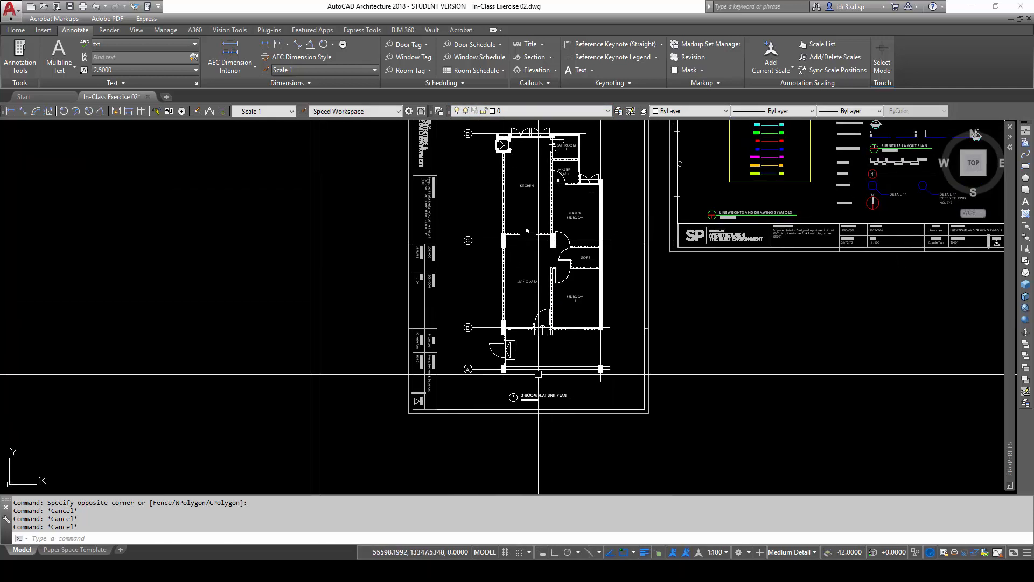
scroll(533, 369, up, 3)
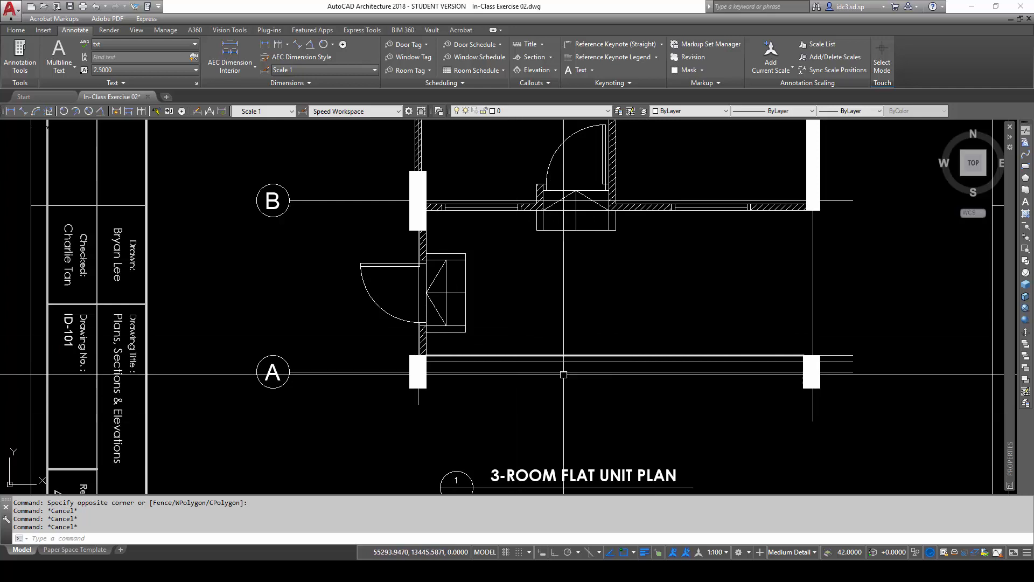
scroll(535, 423, down, 2)
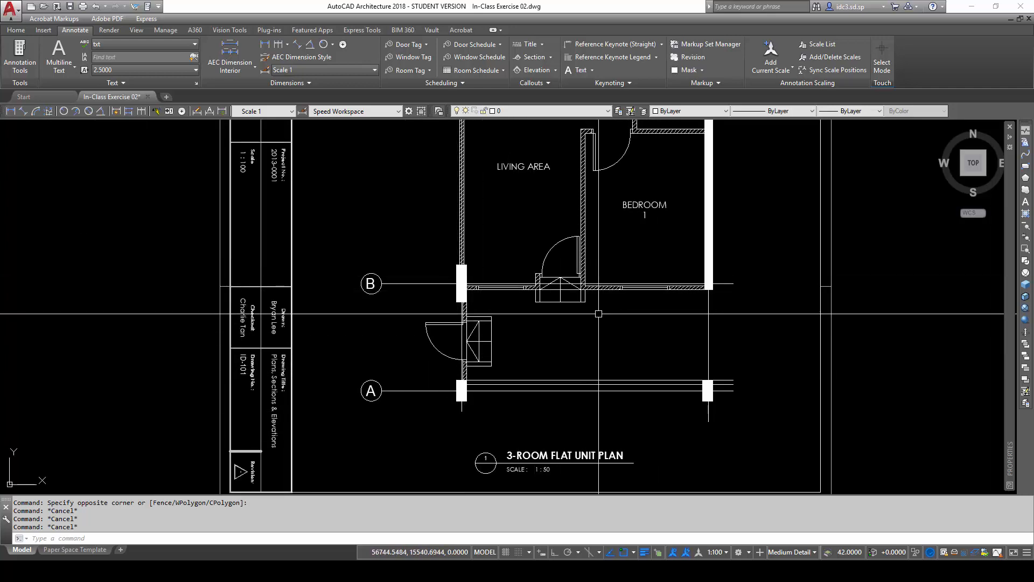
scroll(598, 313, down, 2)
middle_drag(625, 270, 626, 319)
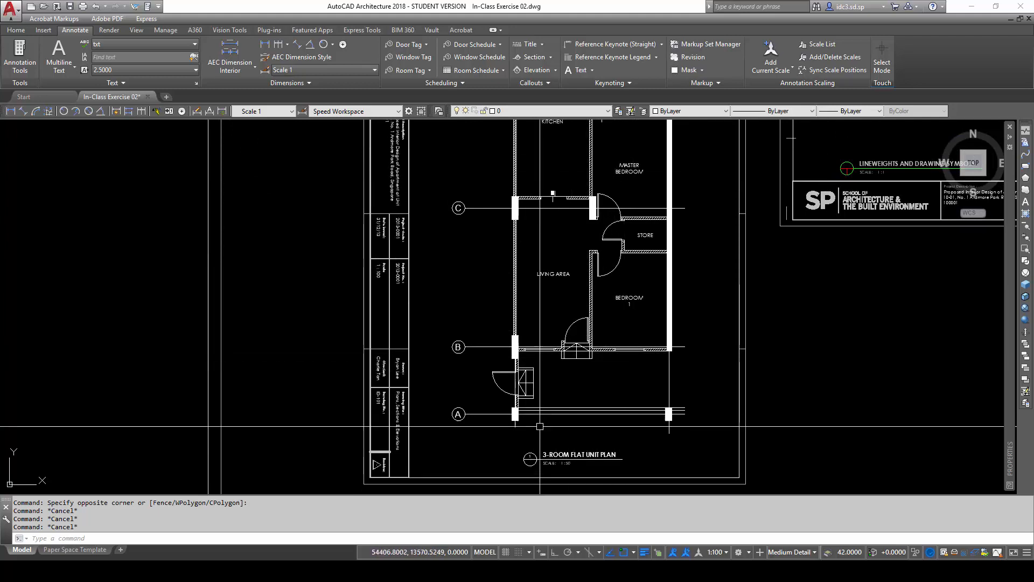
scroll(568, 397, down, 3)
scroll(593, 290, up, 6)
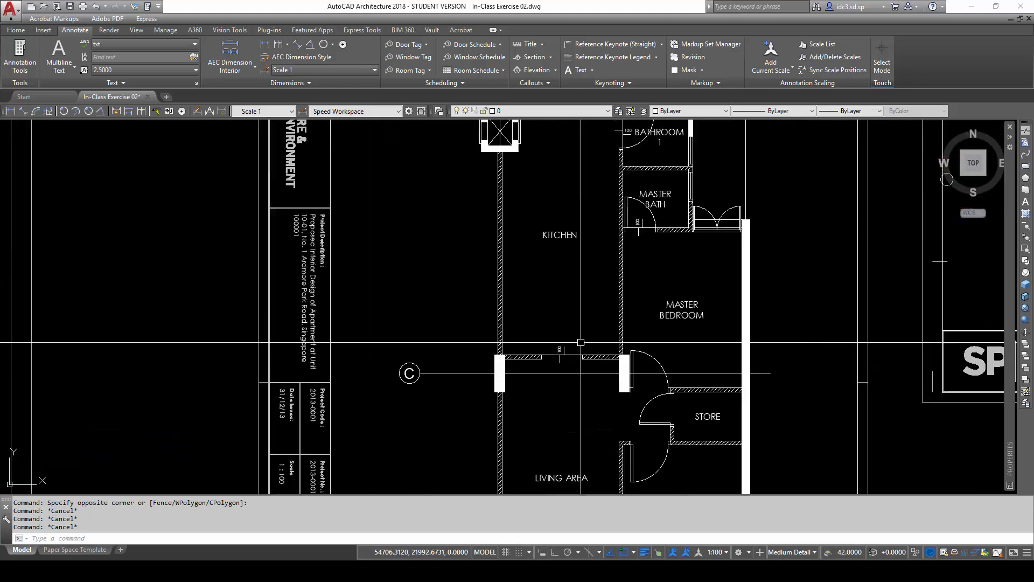
middle_drag(593, 290, 562, 343)
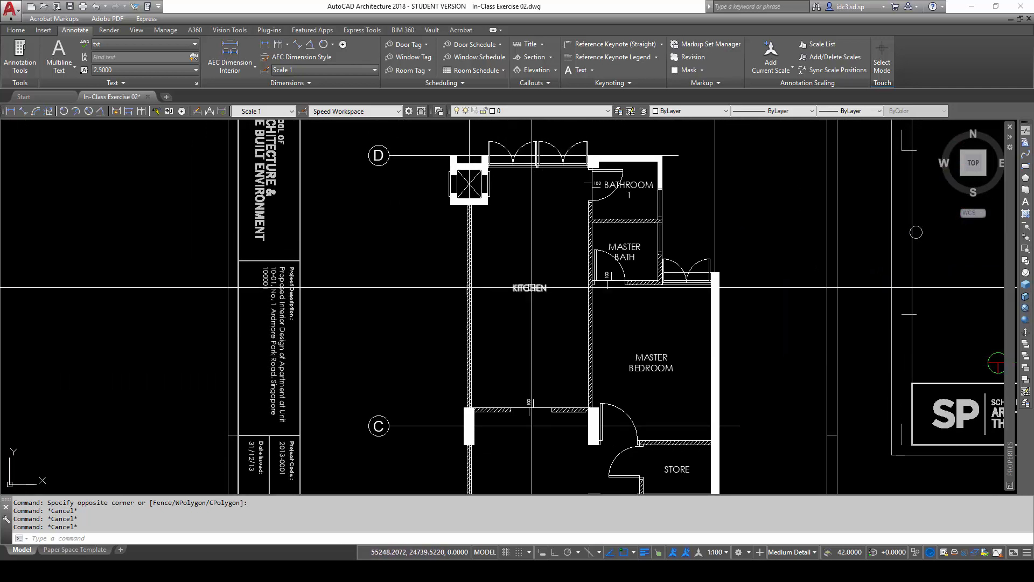
scroll(548, 273, down, 2)
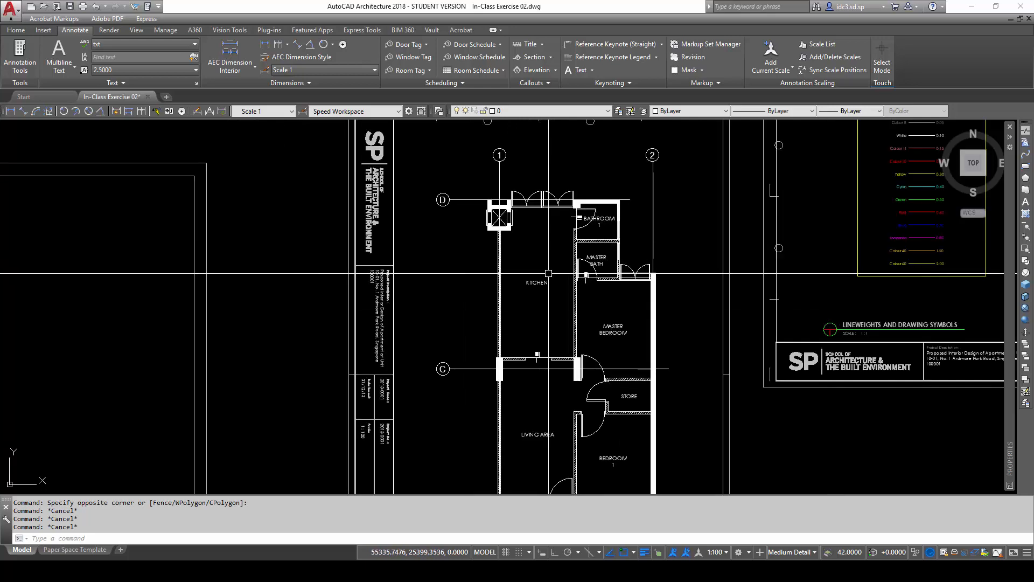
scroll(603, 224, up, 4)
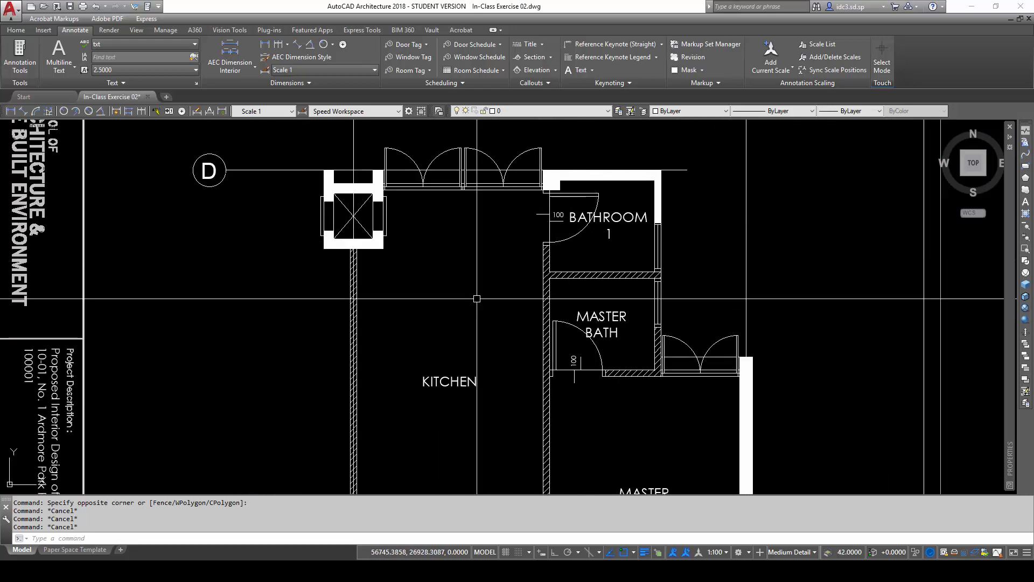
scroll(466, 320, down, 6)
middle_drag(466, 320, 452, 239)
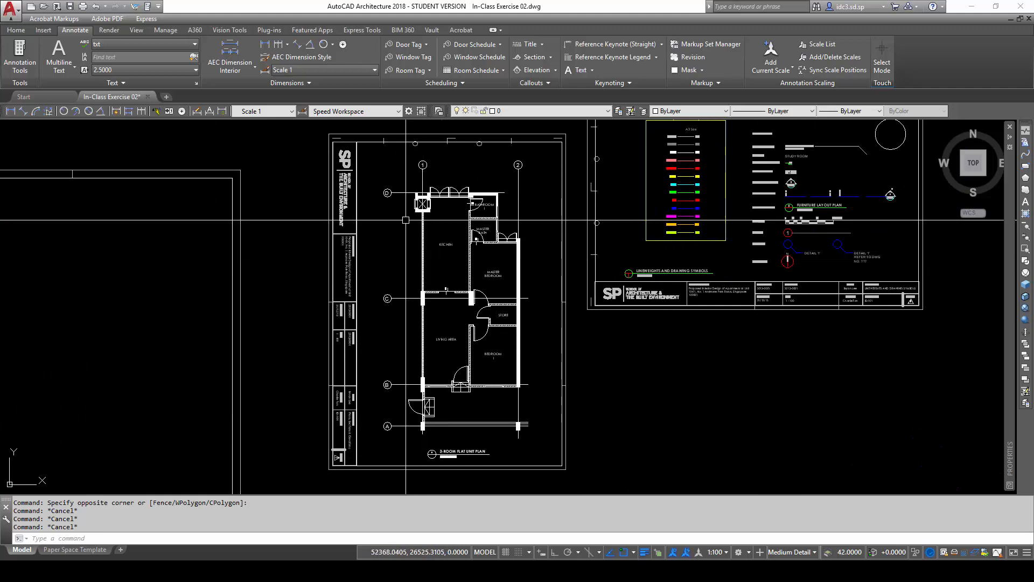
- Select the whole flat plan with its drawing title and restrict the displayed properties to its multiline texts
scroll(408, 218, down, 2)
click(386, 151)
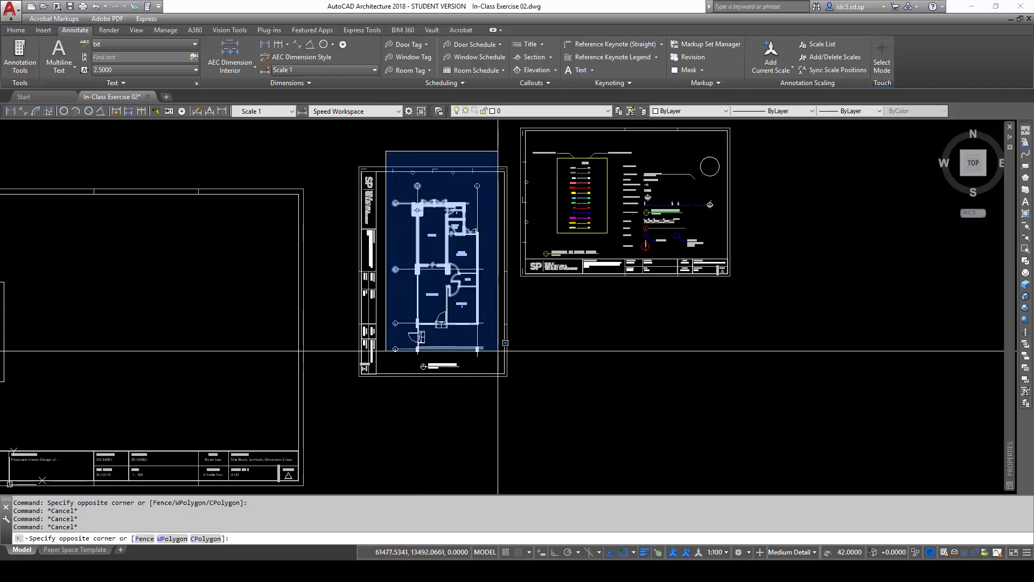
click(496, 396)
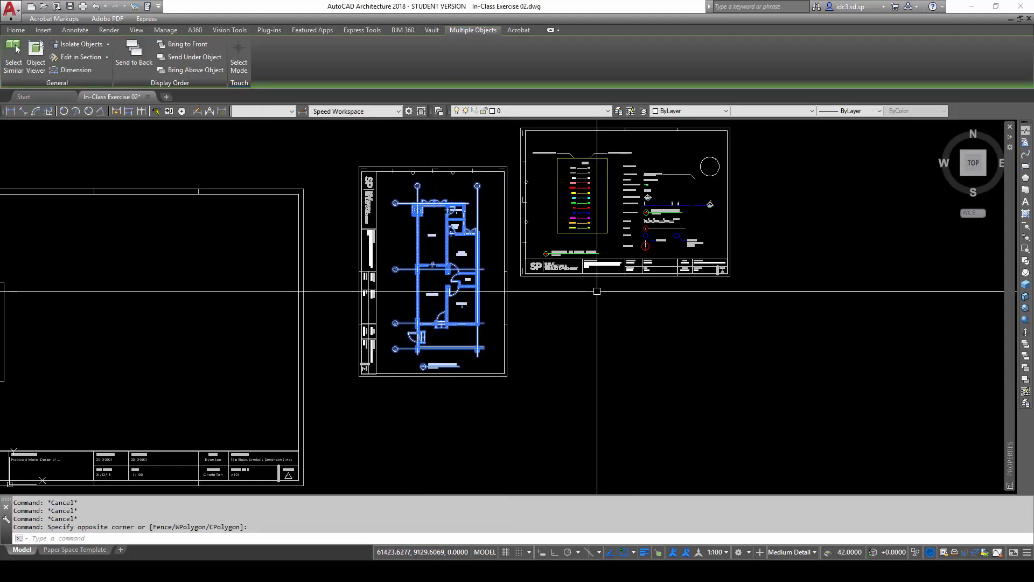
mouse_move(1009, 203)
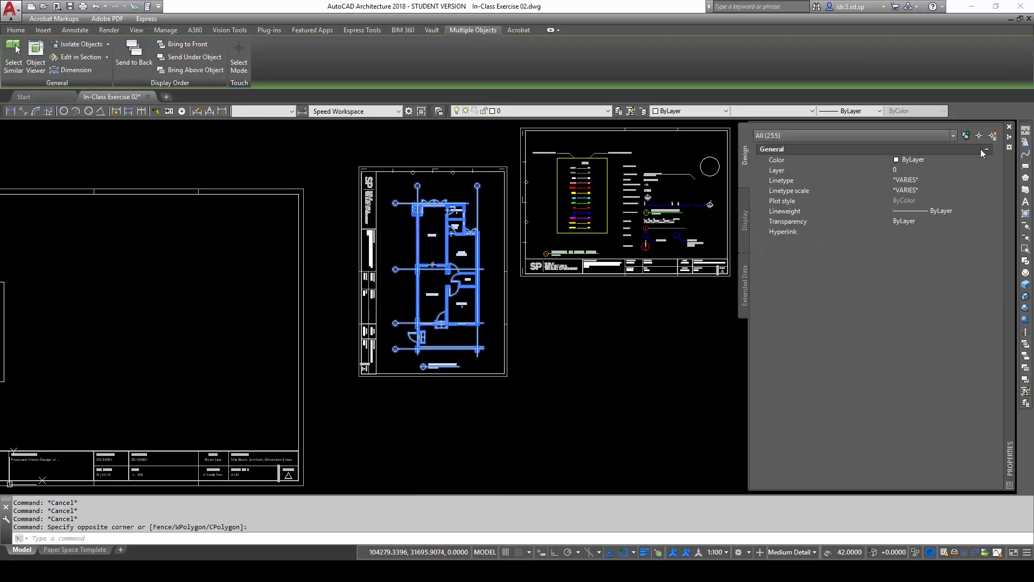
click(953, 135)
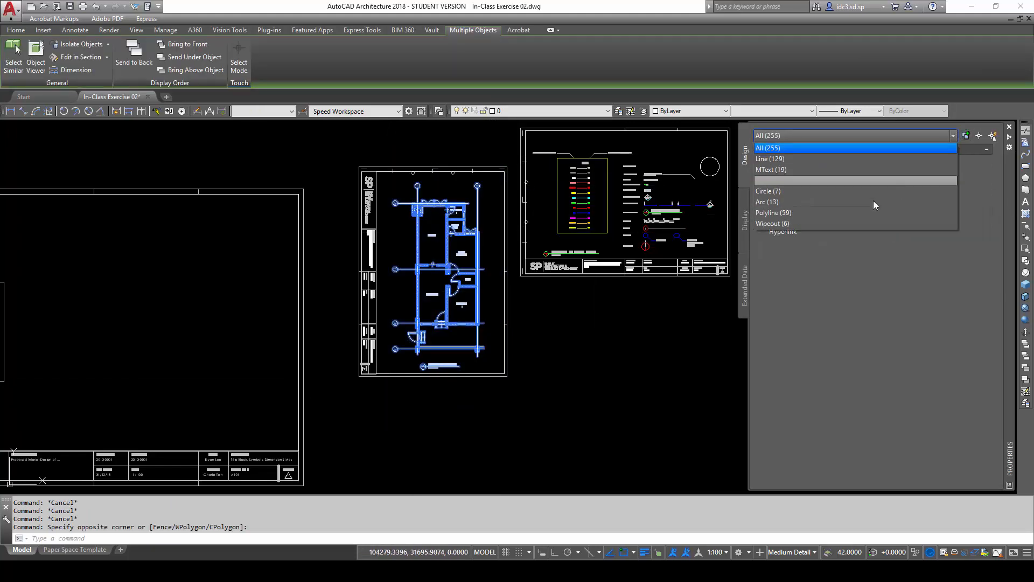
click(801, 172)
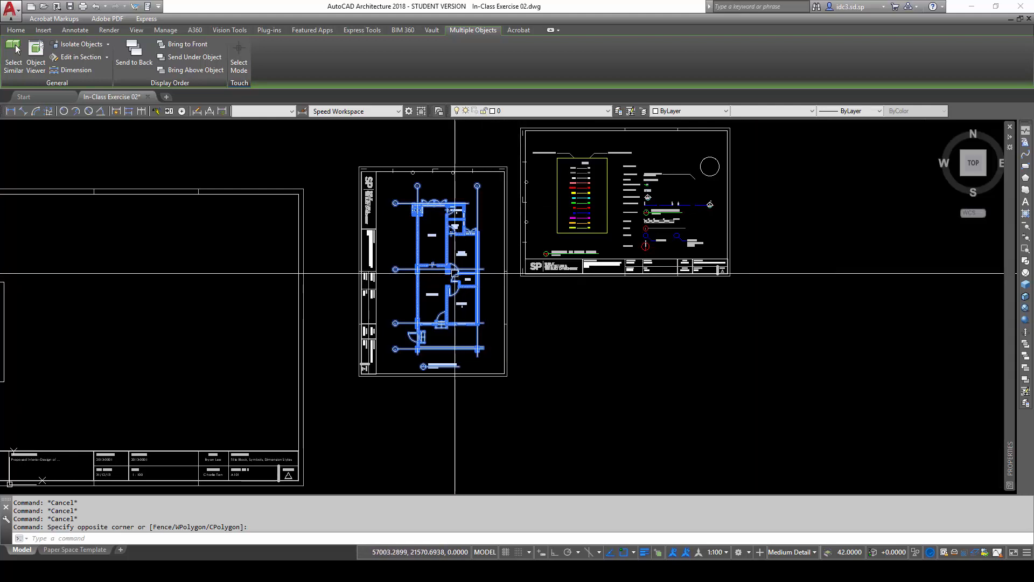
- Assign all the flat plan's multiline texts to the Annotations layer and clear the selection
mouse_move(1011, 229)
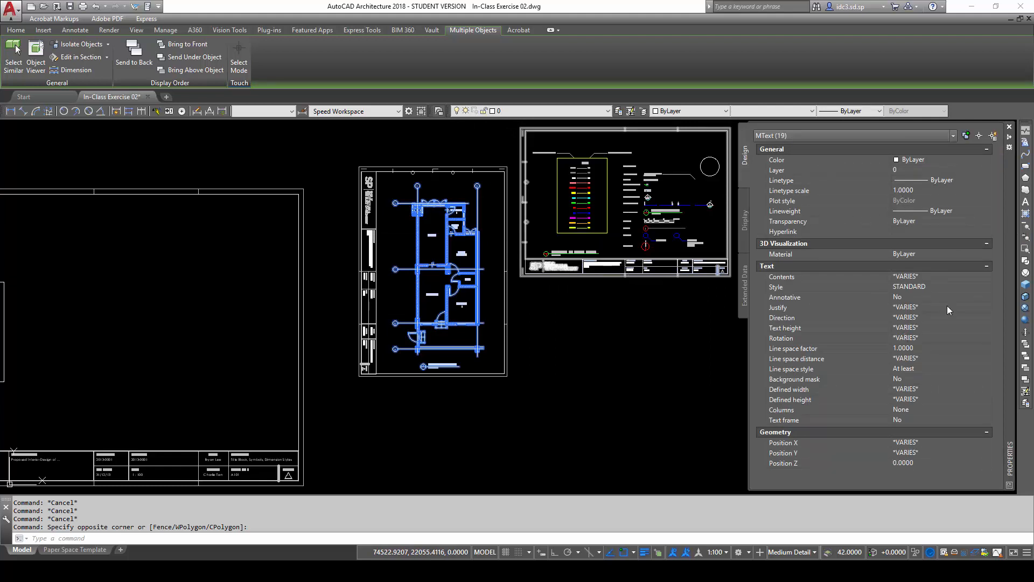
click(975, 170)
click(987, 169)
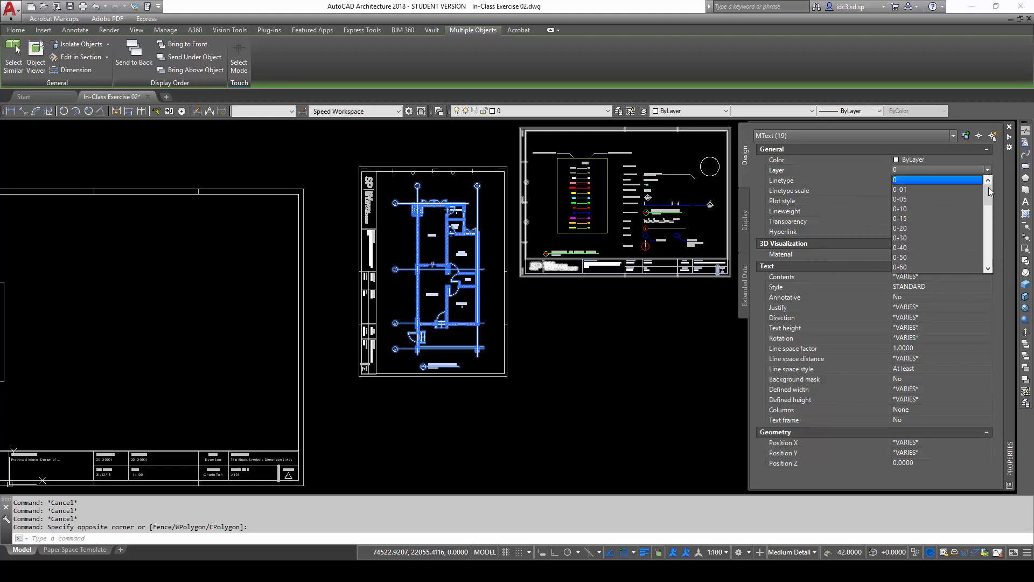
scroll(968, 227, down, 1)
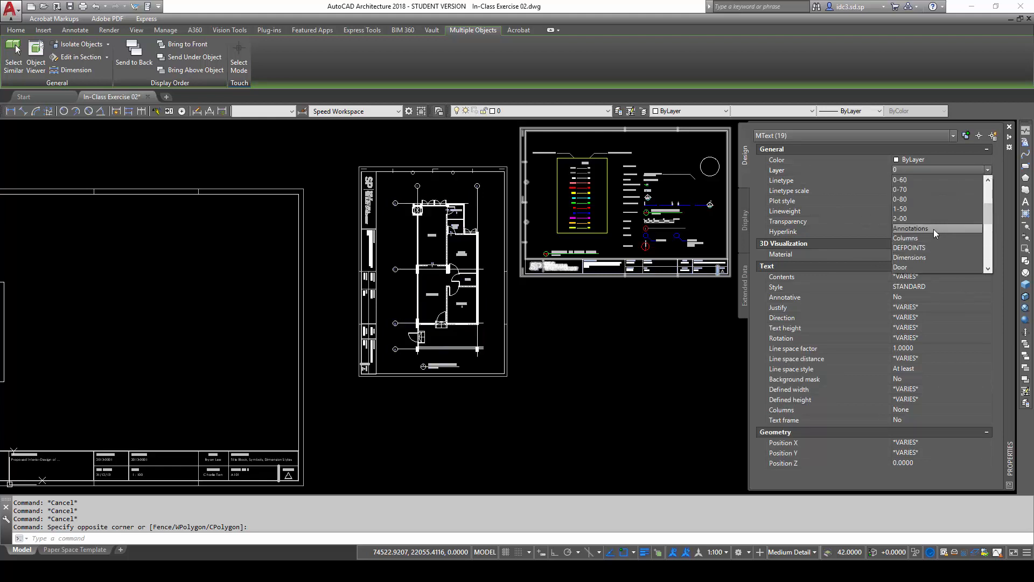
click(932, 228)
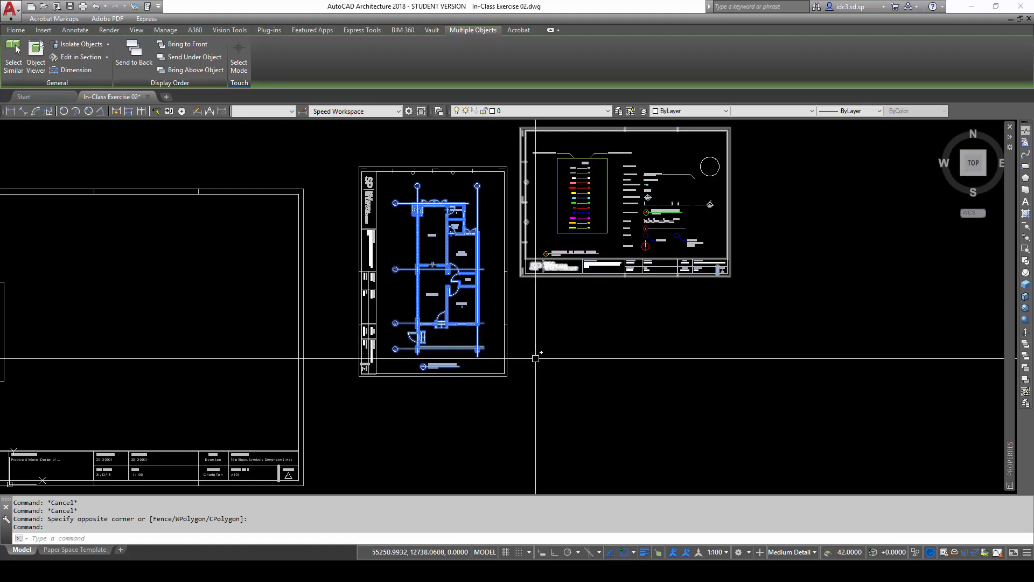
key(Escape)
key(Escape)
key(Escape)
- Copy the STUDY ROOM sample room tag from the drawing symbols sheet to the empty space beside the flat plan's title block
scroll(414, 210, up, 8)
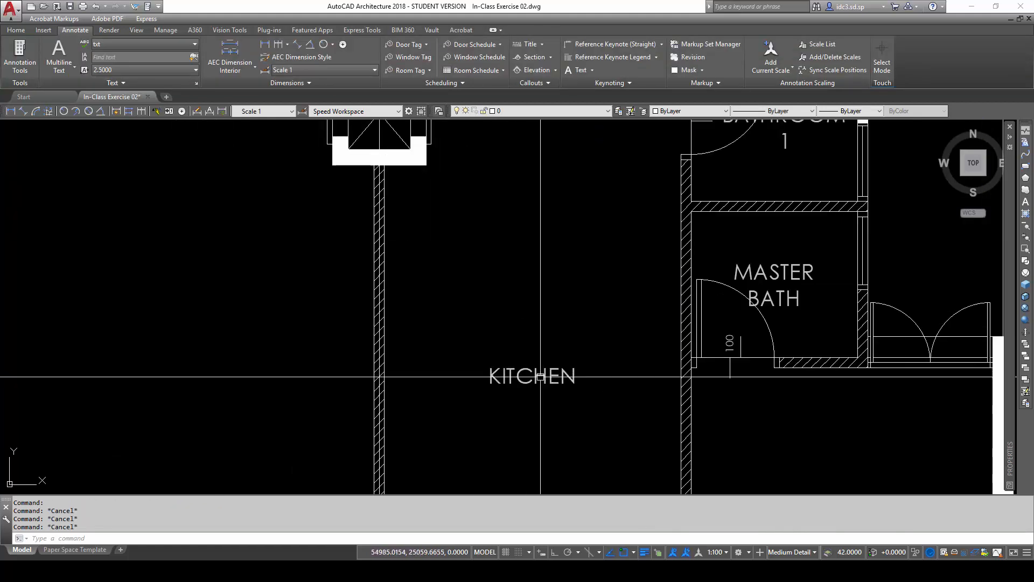
scroll(558, 285, down, 8)
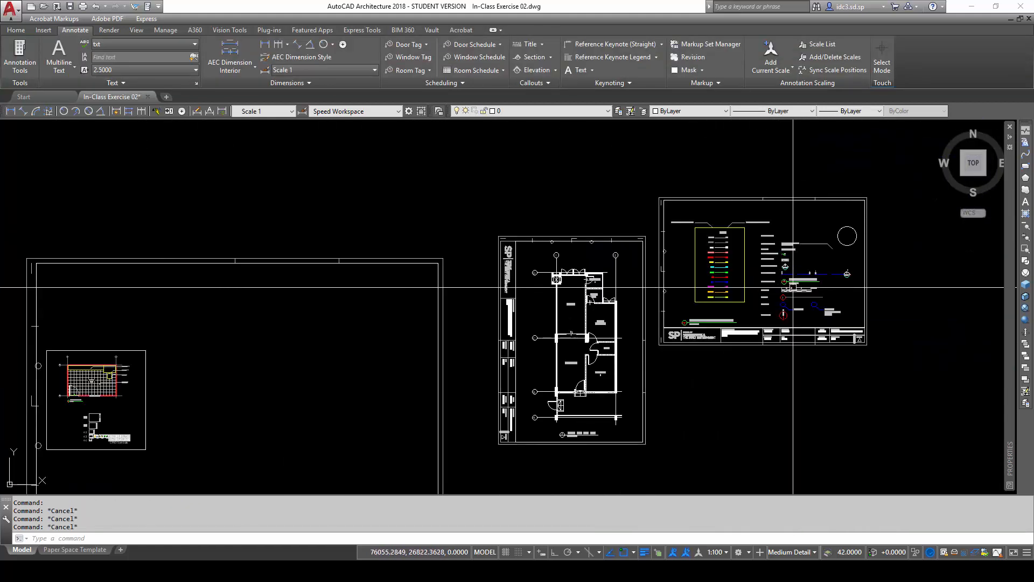
scroll(781, 280, up, 2)
scroll(786, 244, up, 8)
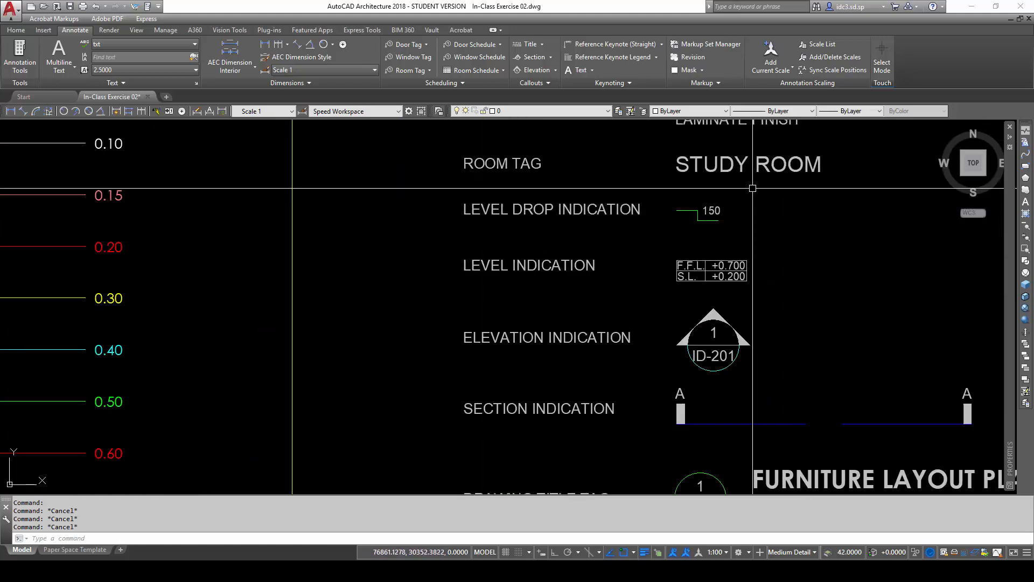
click(763, 165)
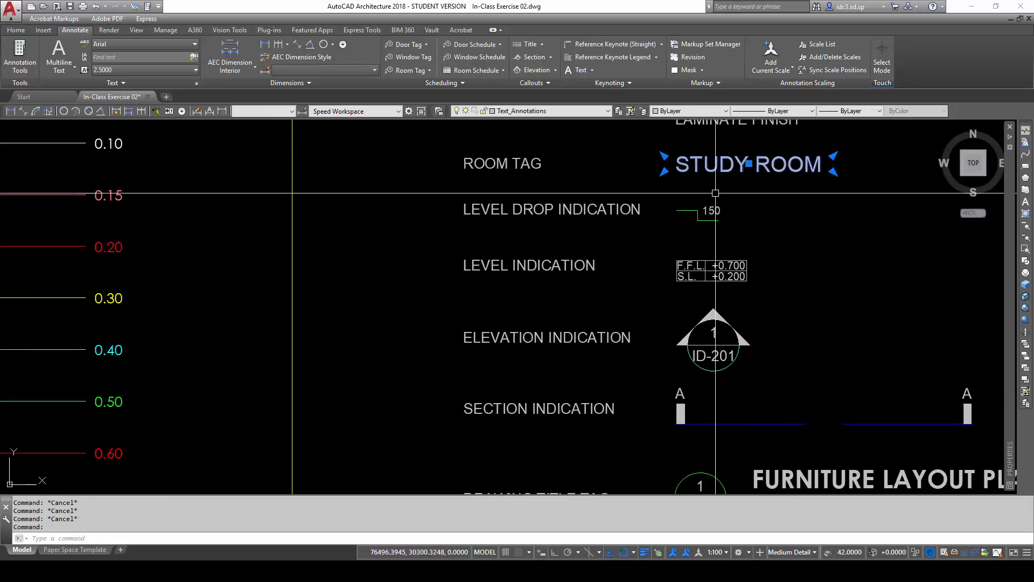
text(c)
key(space)
click(838, 169)
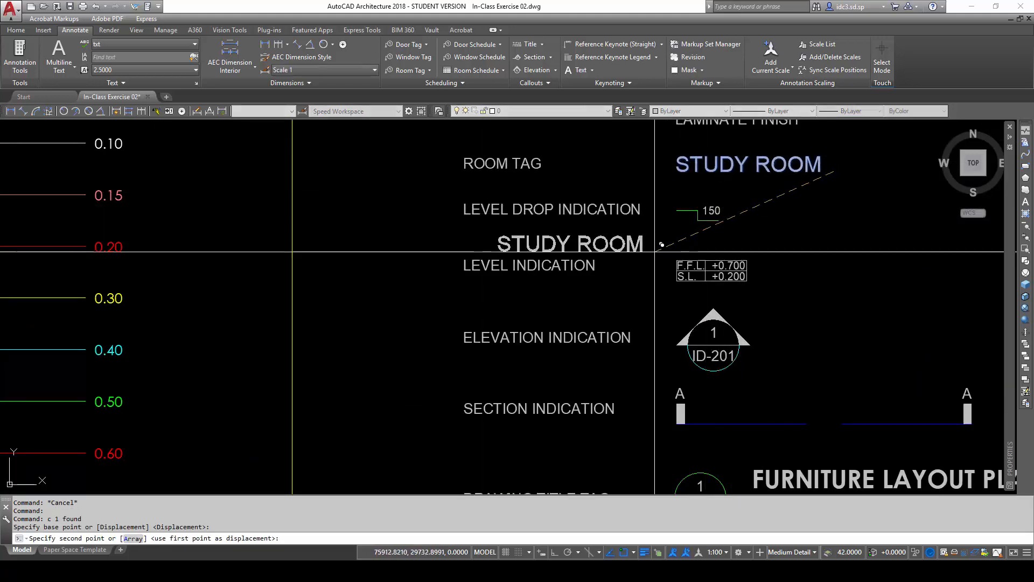
scroll(649, 267, down, 6)
scroll(367, 310, up, 4)
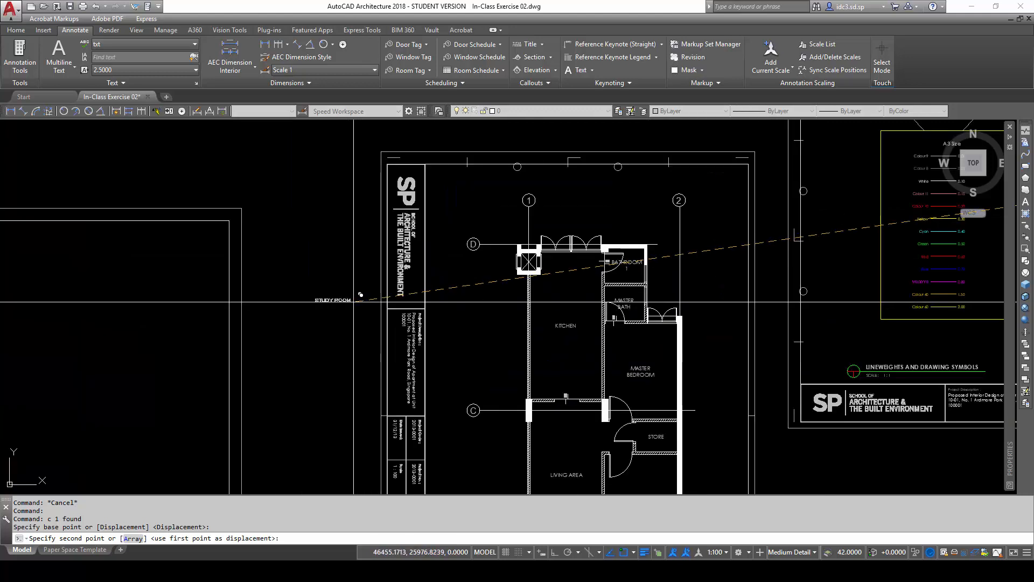
click(372, 316)
key(Escape)
key(Escape)
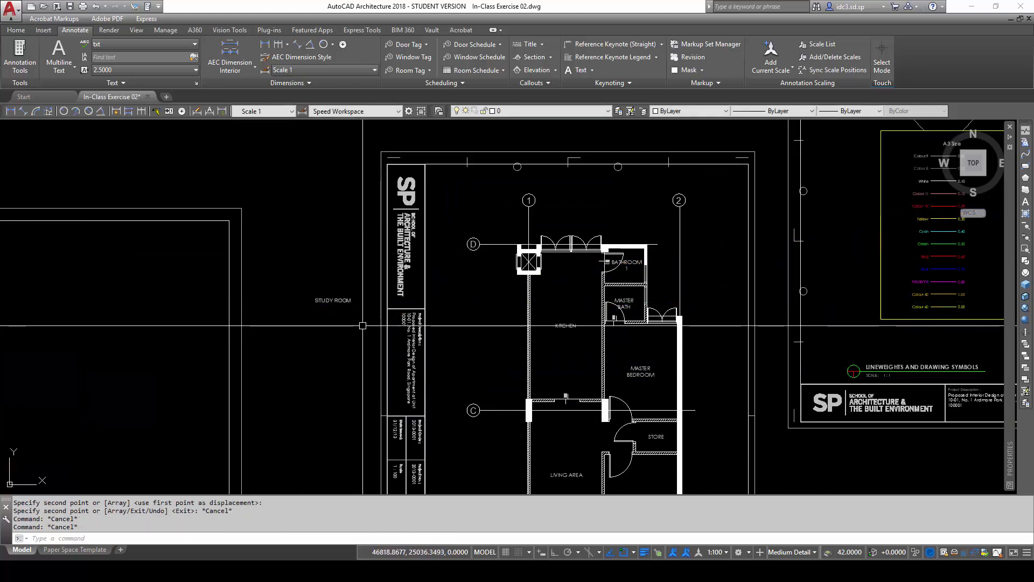
- Match the KITCHEN, BATHROOM 1, MASTER BATH and MASTER BEDROOM labels to the properties of the STUDY ROOM sample tag
text(ma)
key(space)
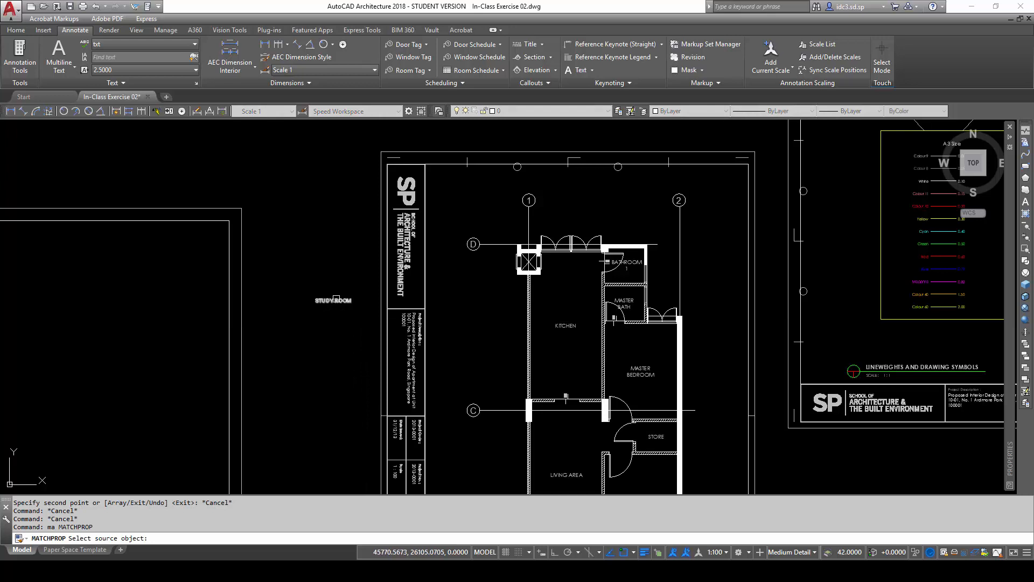
click(336, 300)
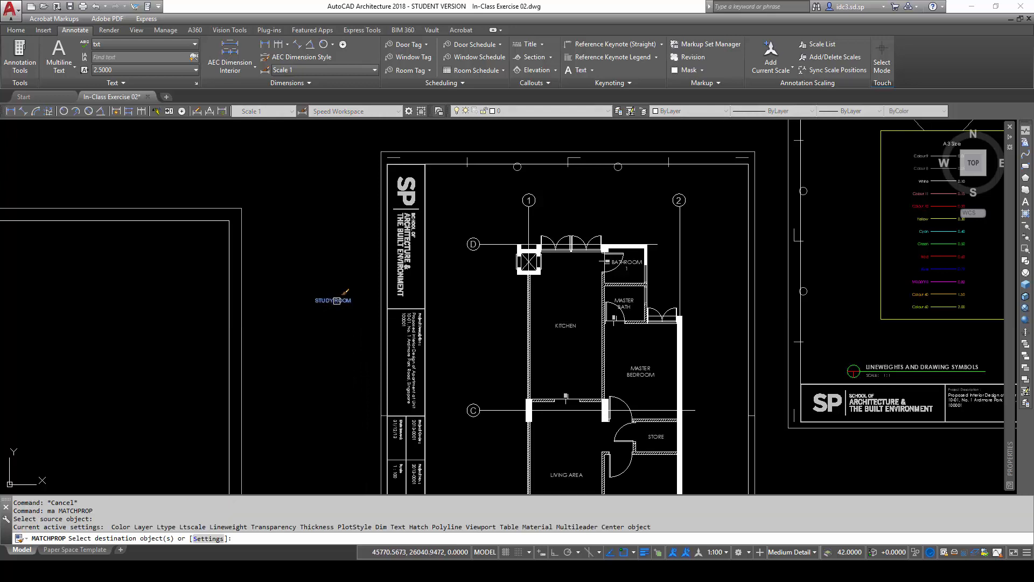
click(562, 326)
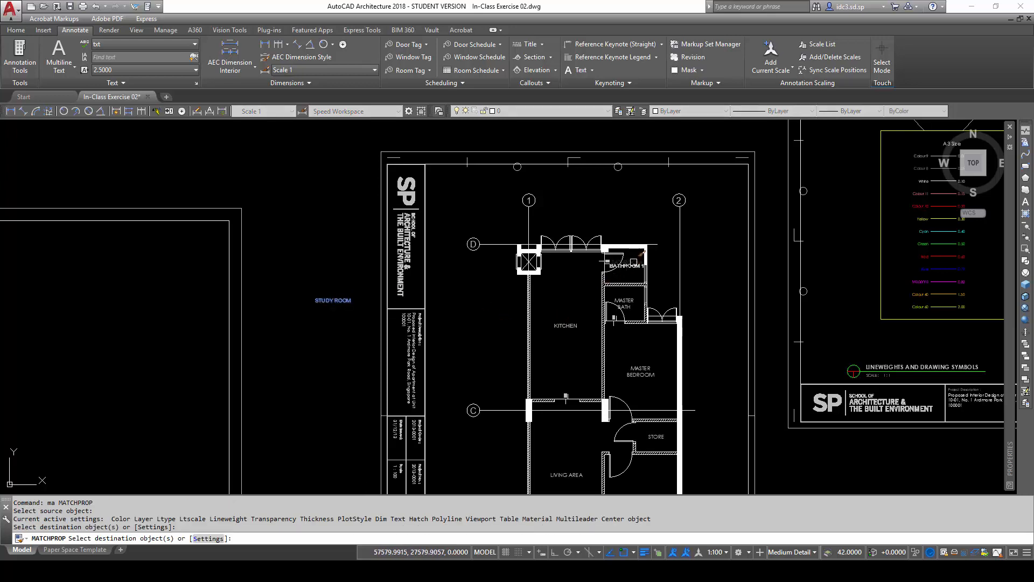
click(634, 264)
click(633, 302)
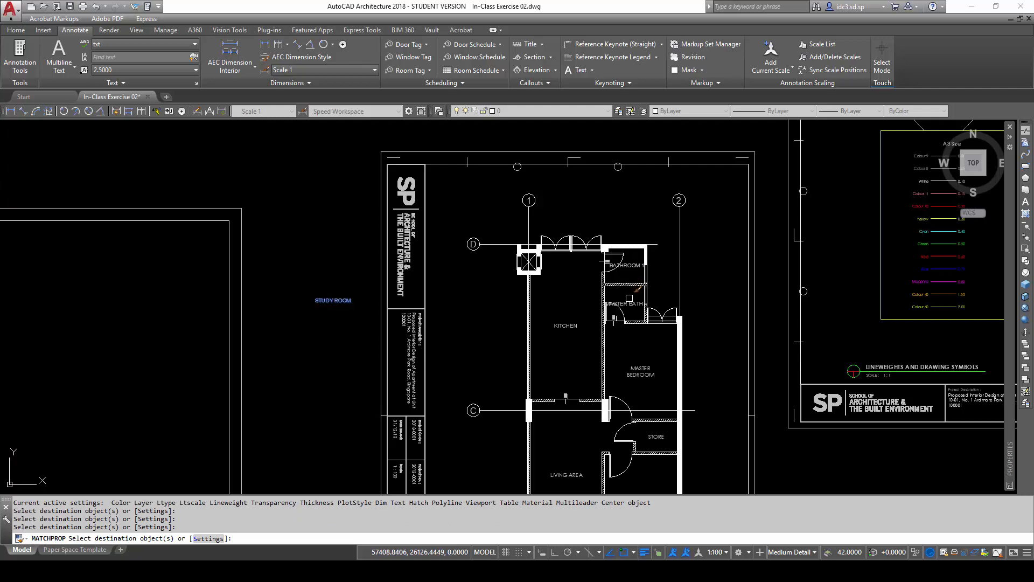
click(651, 373)
- Apply the sample room tag's properties to the remaining room labels, including BEDROOM 1, and end the property matching
middle_drag(651, 373, 613, 248)
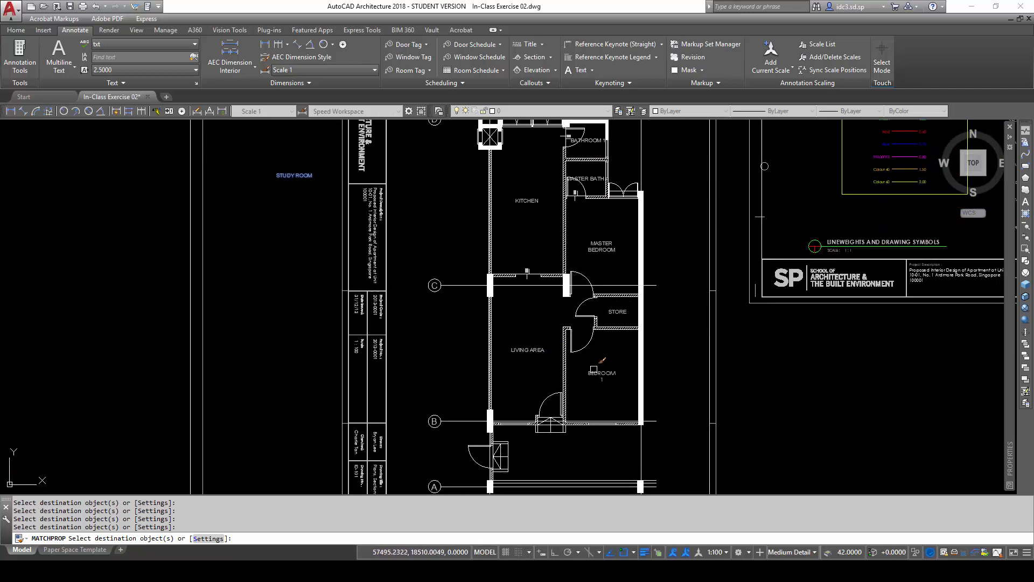
click(578, 386)
middle_drag(538, 465, 570, 335)
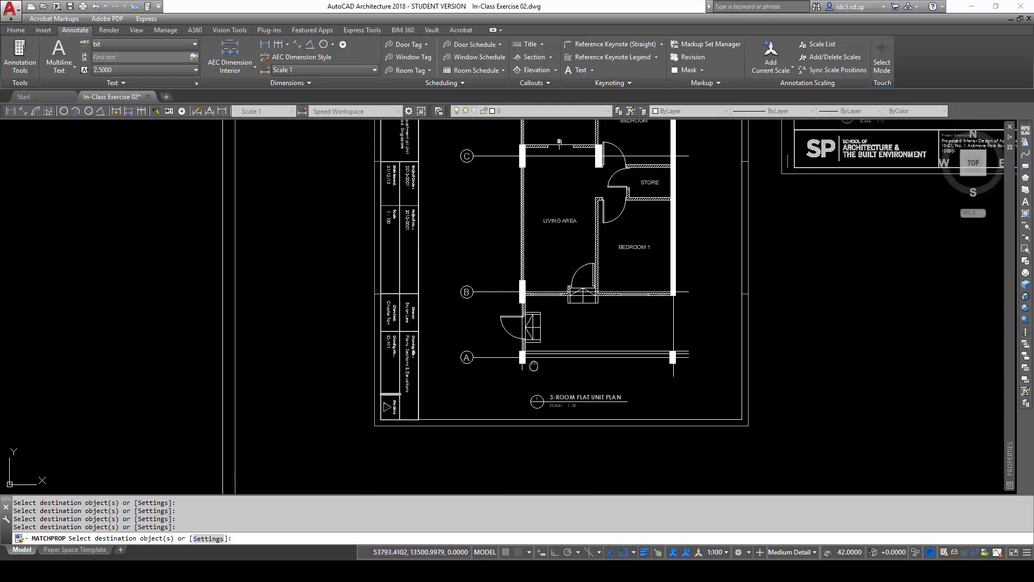
middle_drag(533, 366, 559, 419)
key(Escape)
- Erase the STUDY ROOM sample tag beside the flat plan's title block
middle_drag(614, 130, 625, 222)
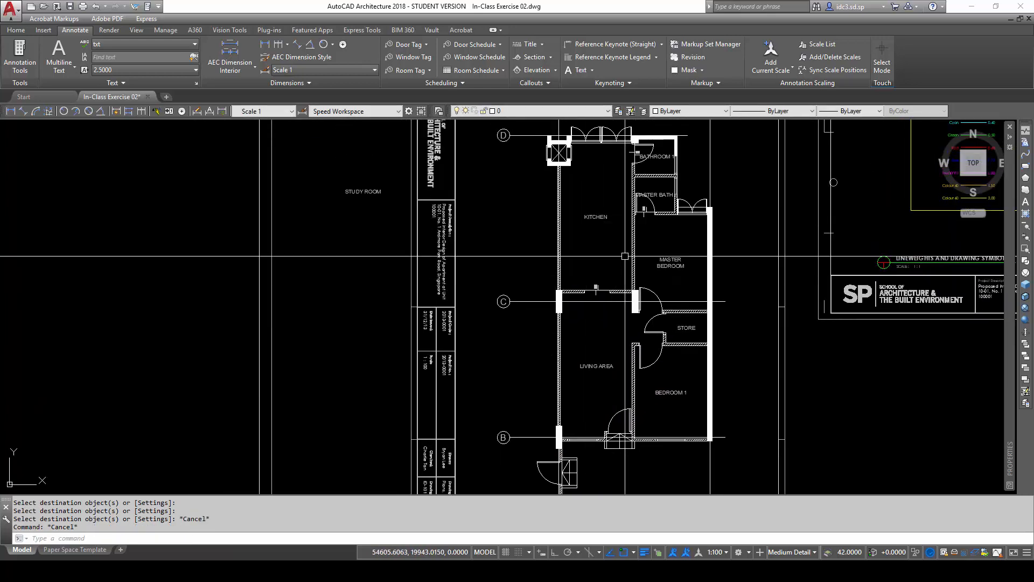
scroll(624, 256, down, 5)
scroll(563, 299, up, 3)
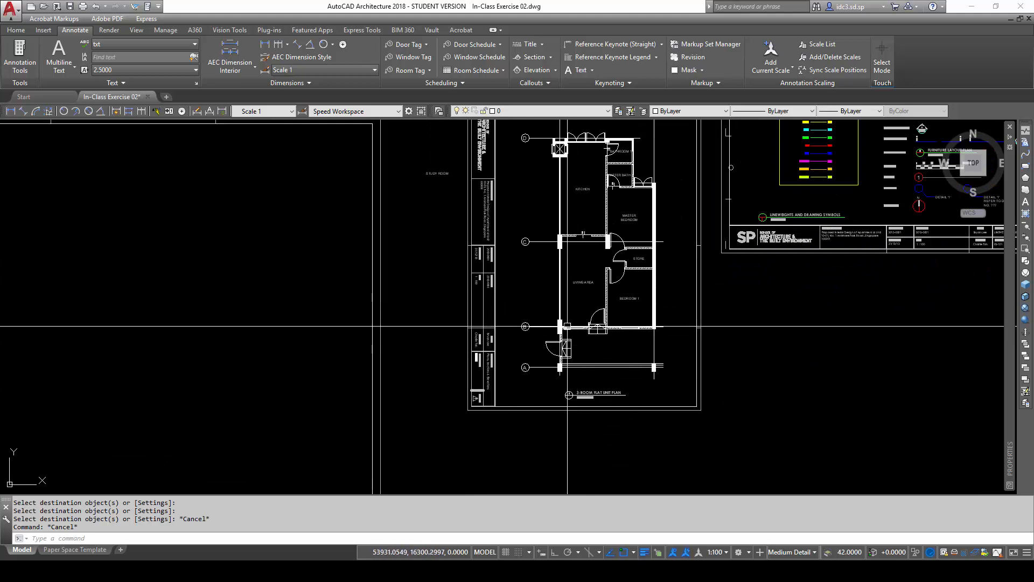
click(437, 173)
click(473, 251)
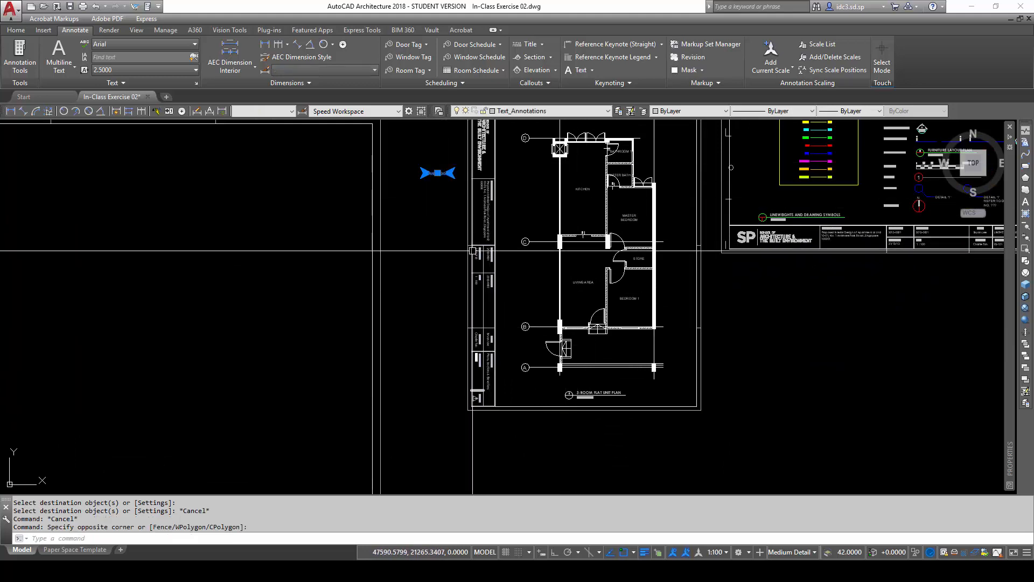
text(e)
key(space)
- Copy the FURNITURE LAYOUT PLAN drawing title tag from the symbols sheet to just above the flat plan's existing drawing title
mouse_move(762, 294)
middle_down()
mouse_move(588, 357)
mouse_move(572, 352)
middle_up()
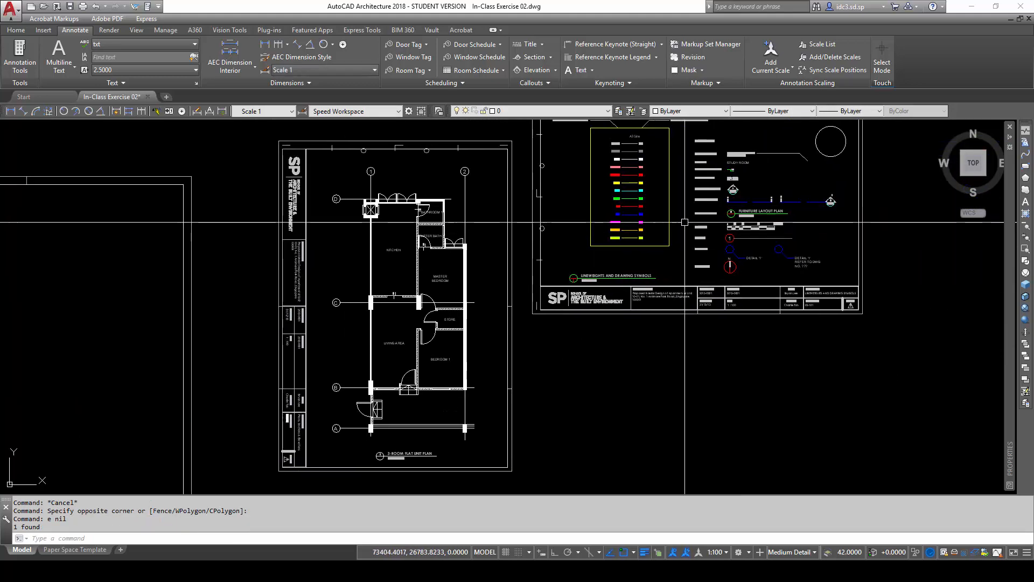
scroll(685, 222, up, 7)
scroll(633, 362, down, 5)
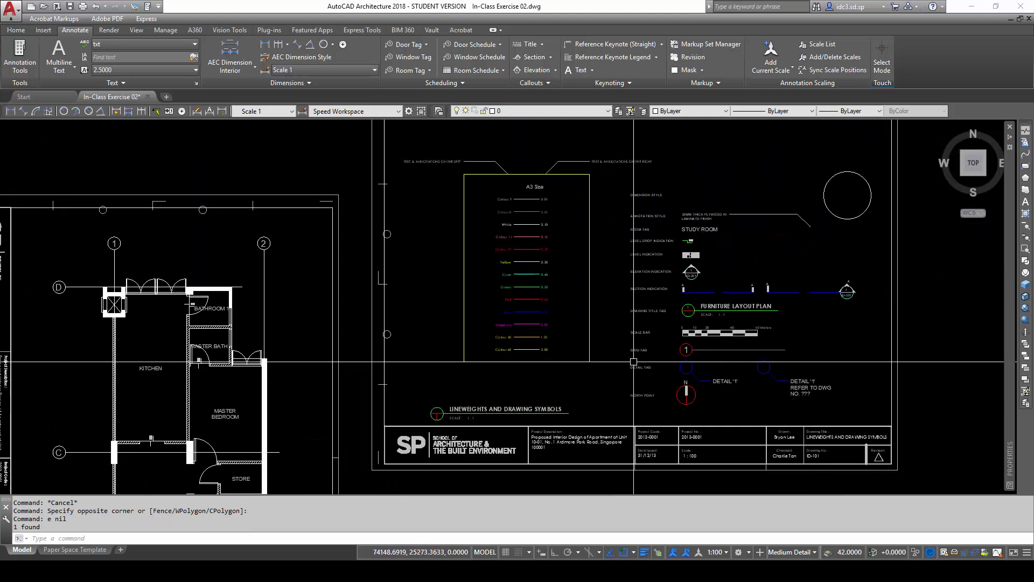
scroll(722, 320, up, 6)
click(821, 248)
click(574, 317)
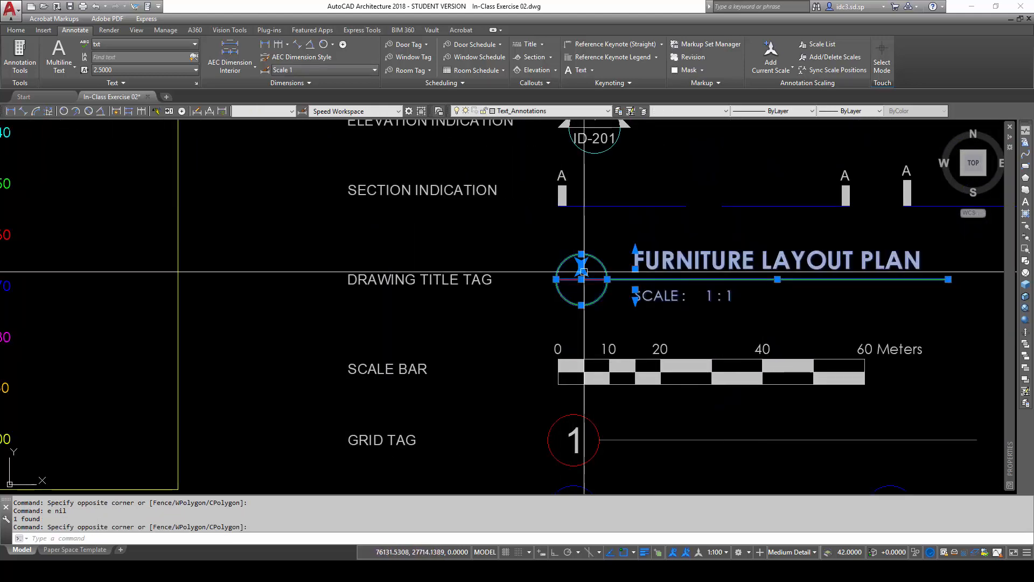
text(c)
key(space)
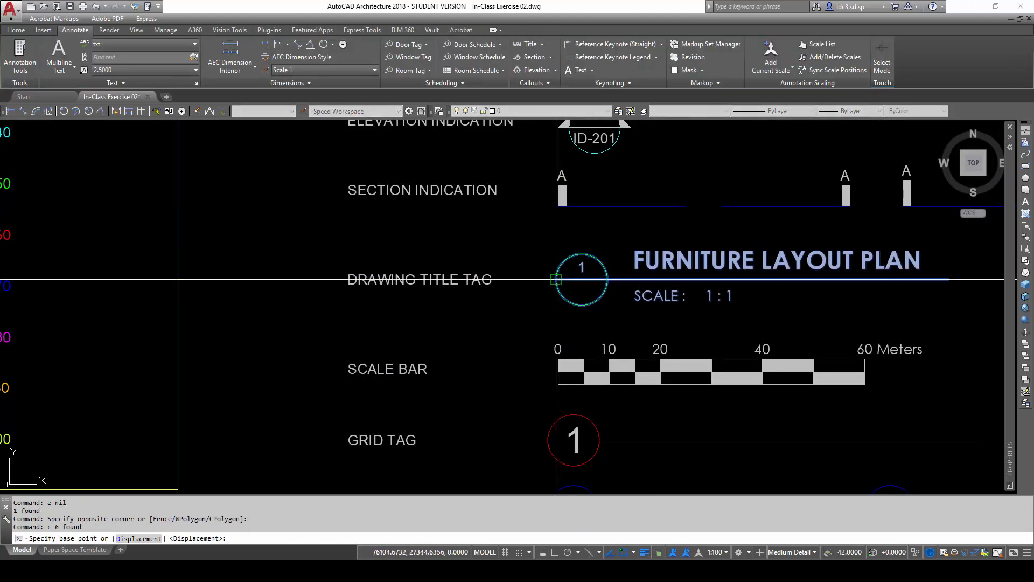
click(556, 279)
scroll(572, 240, down, 5)
scroll(365, 436, up, 5)
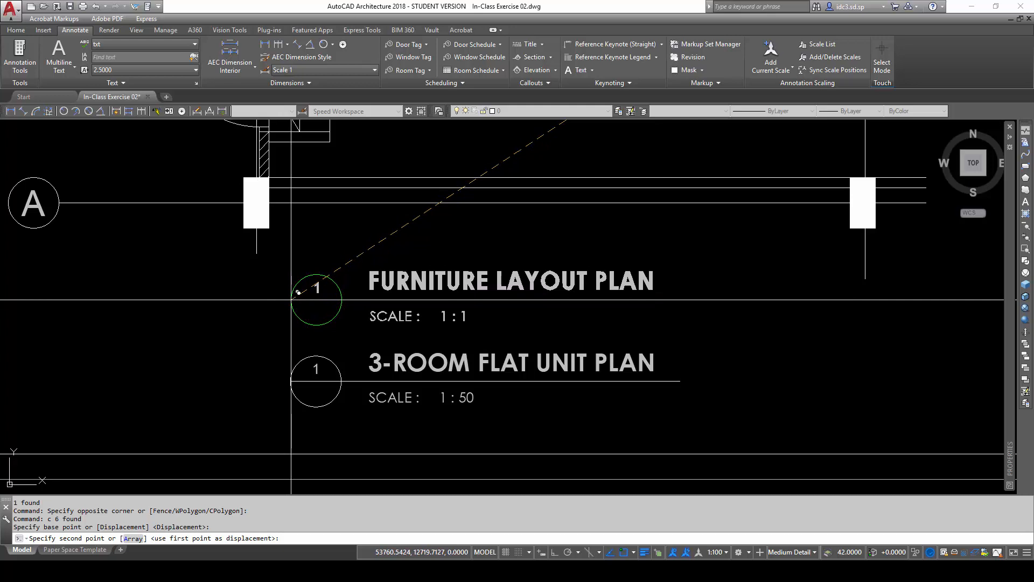
click(298, 291)
key(Escape)
key(Escape)
key(Escape)
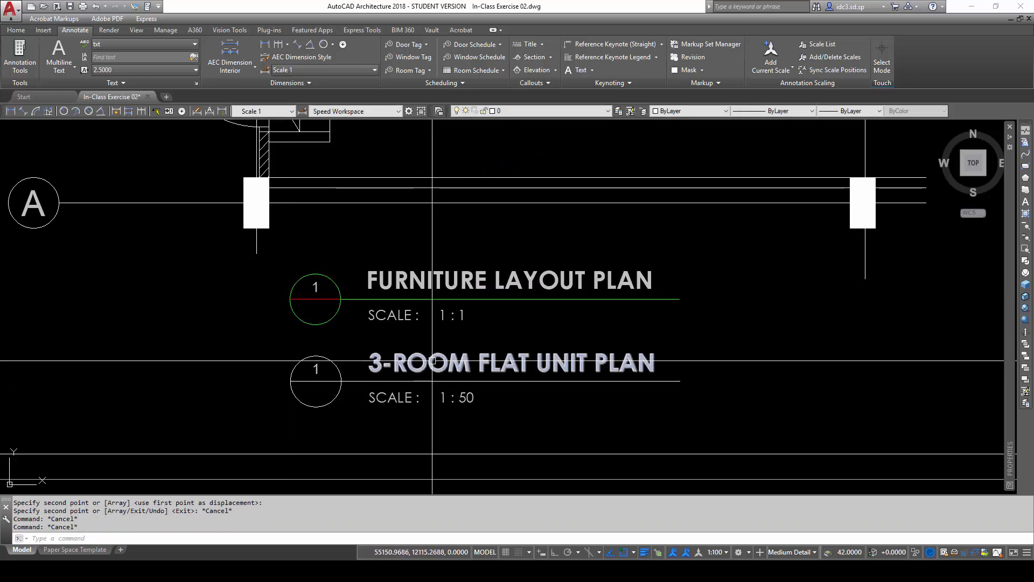
- Change the copied drawing title's text to 3-ROOM FLAT UNIT PLAN, matching the wording of the old title
double_click(511, 362)
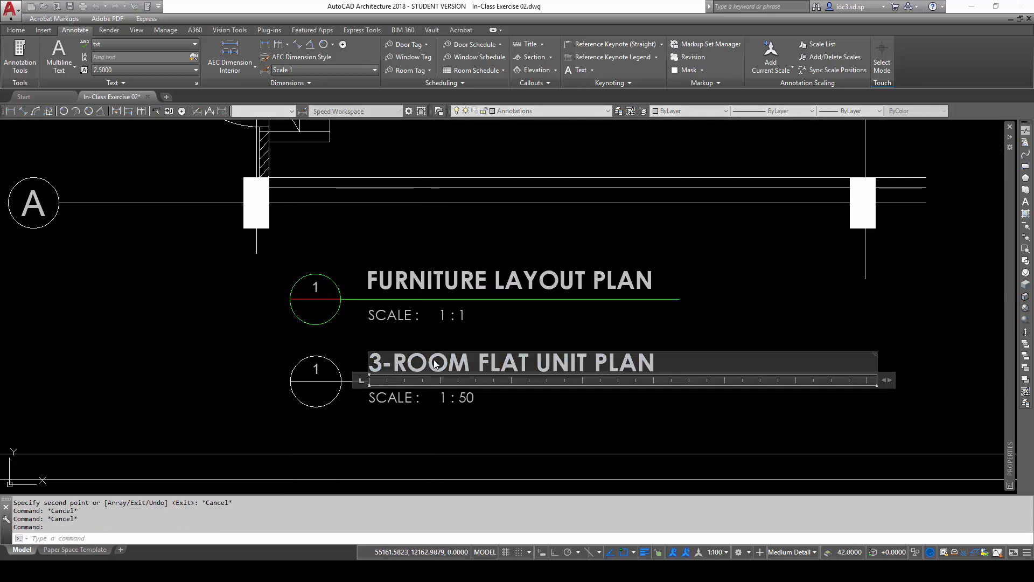
key(Escape)
key(Escape)
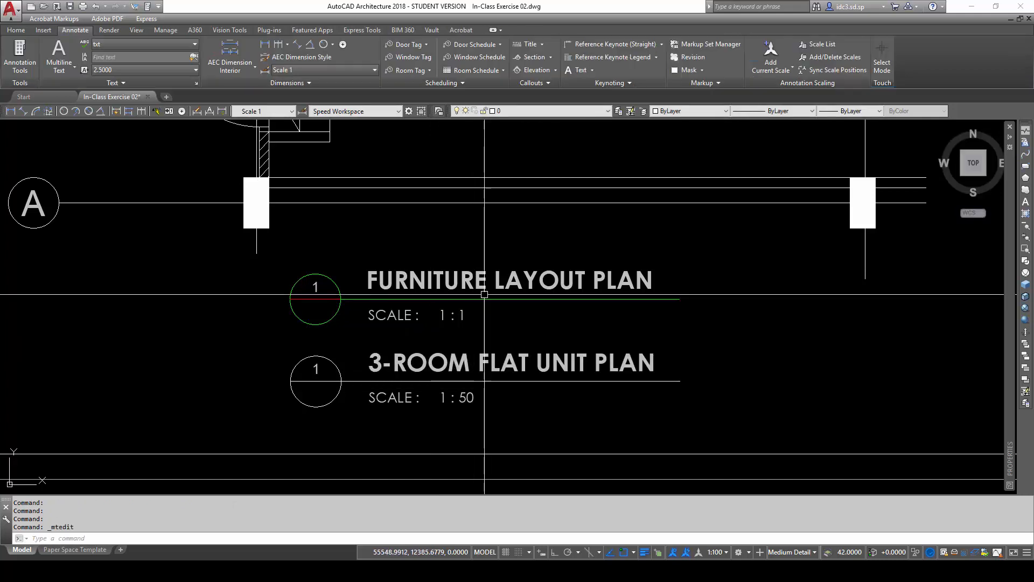
double_click(481, 287)
key(ctrl+a)
text(3-ROOM FLAT UNIT PLAN)
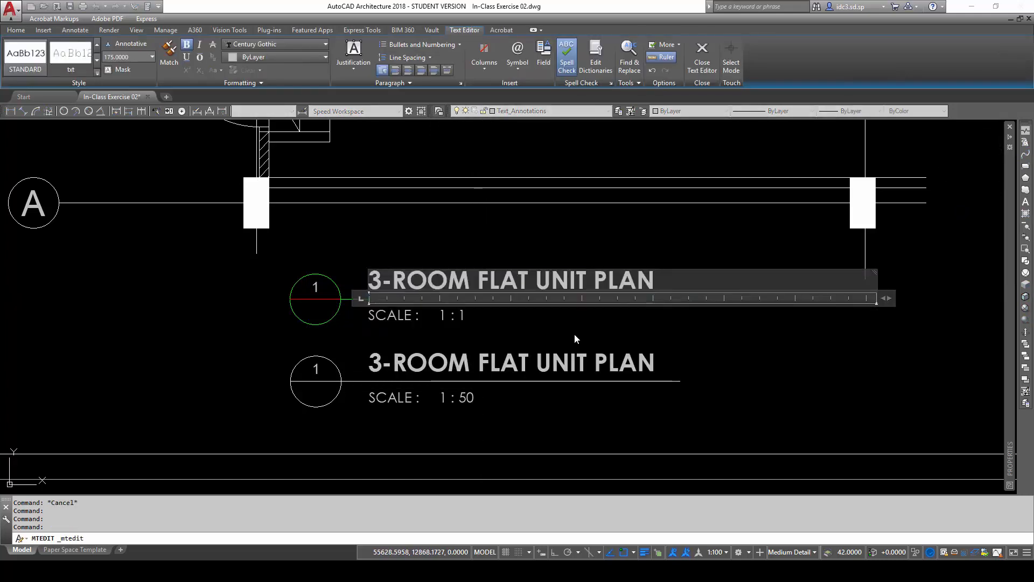
key(Escape)
key(Escape)
- Erase the old white drawing title tag with its 1 : 50 scale text below the new one
text(e)
key(Return)
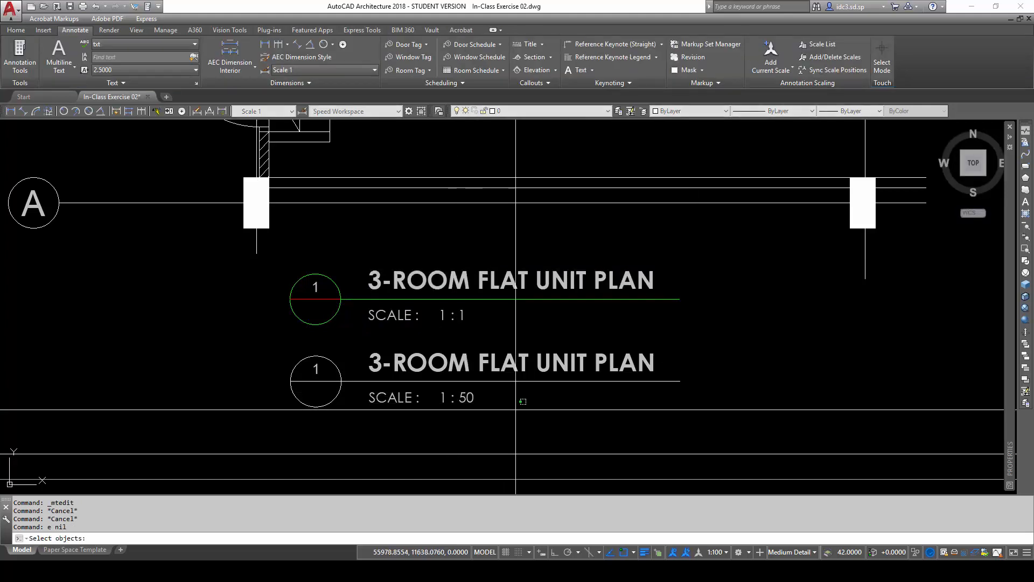
click(516, 409)
click(301, 368)
scroll(511, 395, down, 3)
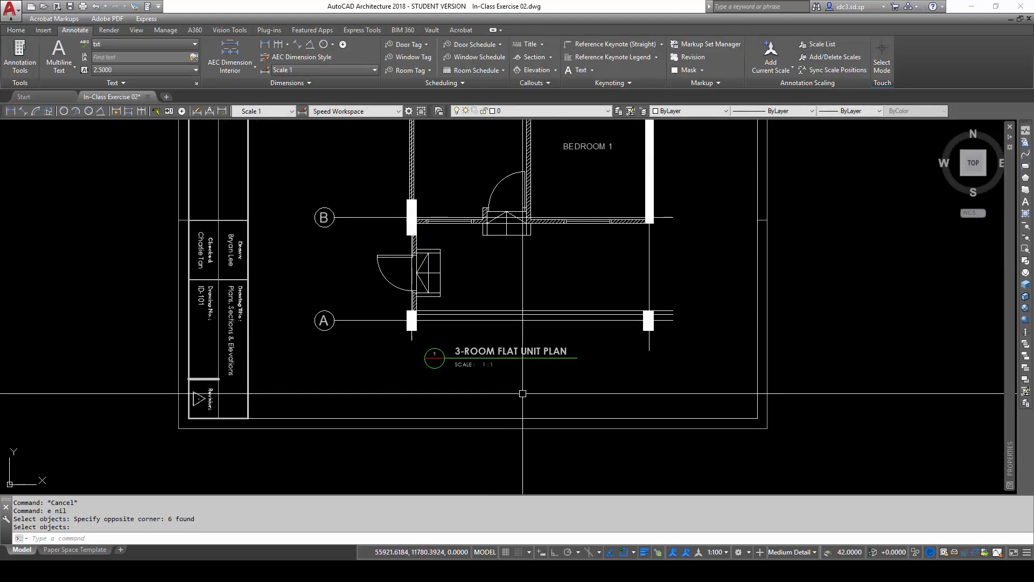
scroll(487, 456, down, 3)
scroll(474, 444, up, 2)
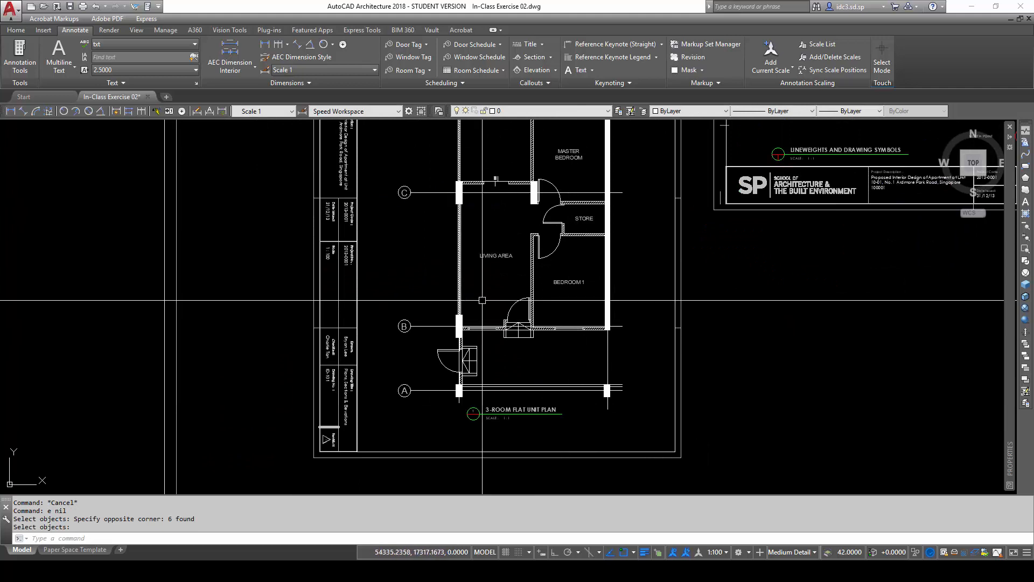
middle_drag(500, 365, 496, 434)
scroll(718, 277, down, 3)
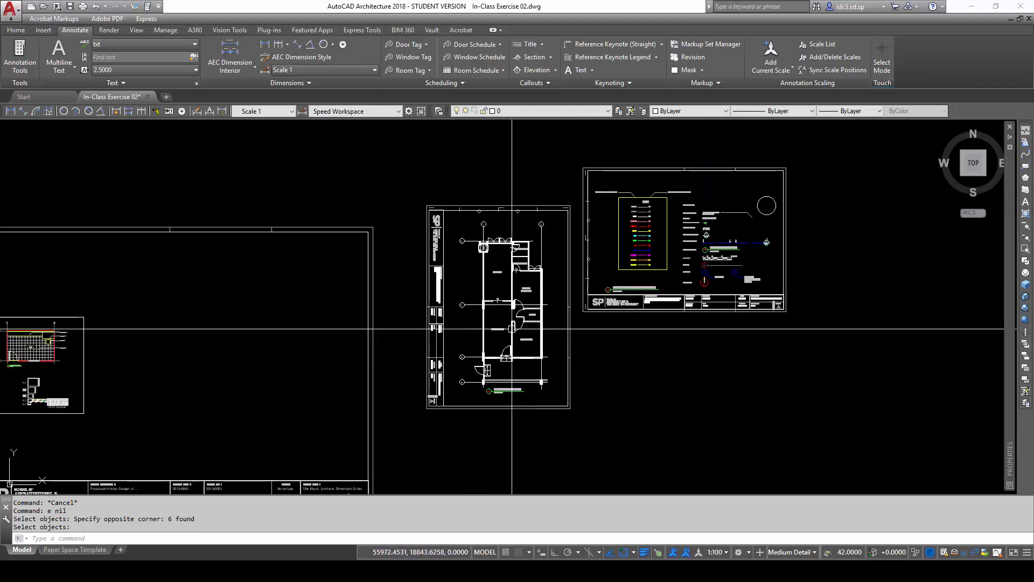
scroll(716, 277, up, 5)
click(672, 193)
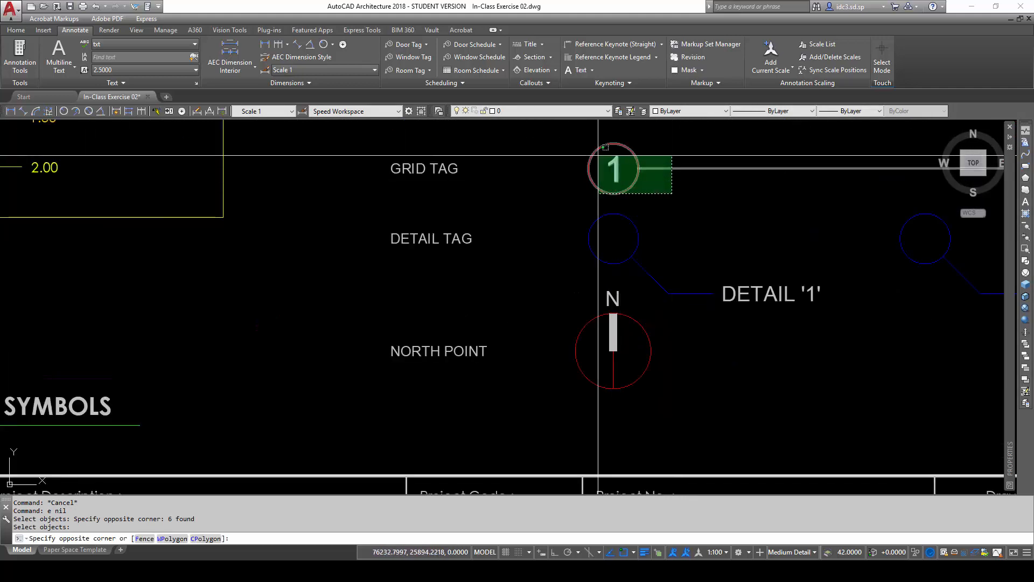
click(598, 154)
text(c)
key(Return)
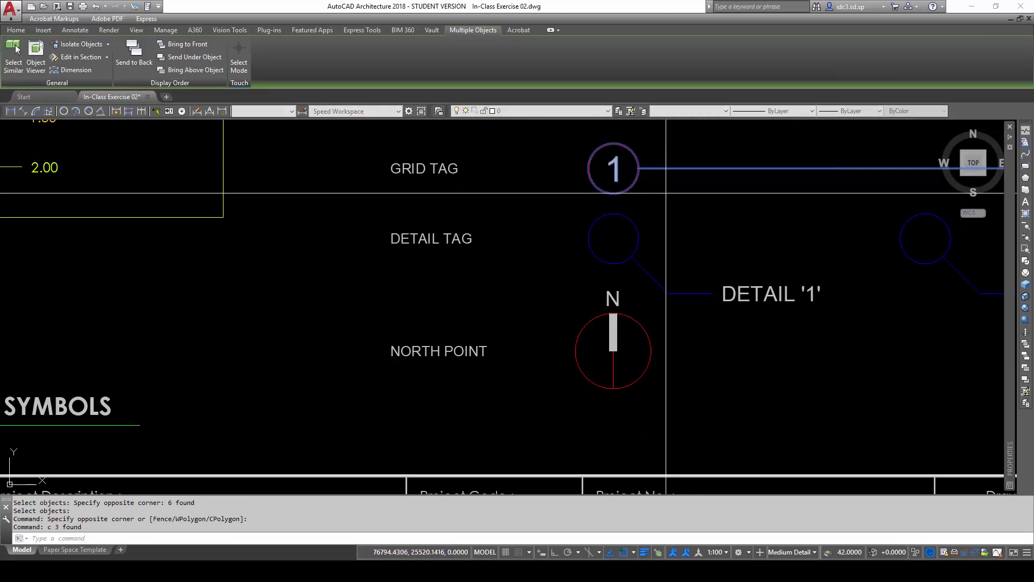
key(Escape)
key(Escape)
key(Escape)
key(Escape)
- Set the drawing's linetype scale factor to 50
scroll(674, 216, down, 3)
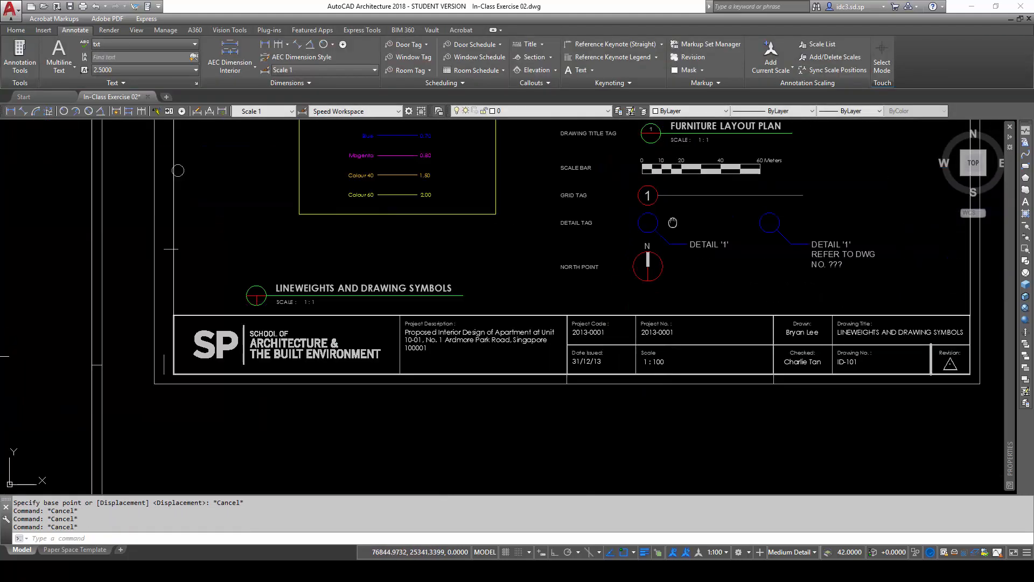
scroll(682, 231, up, 4)
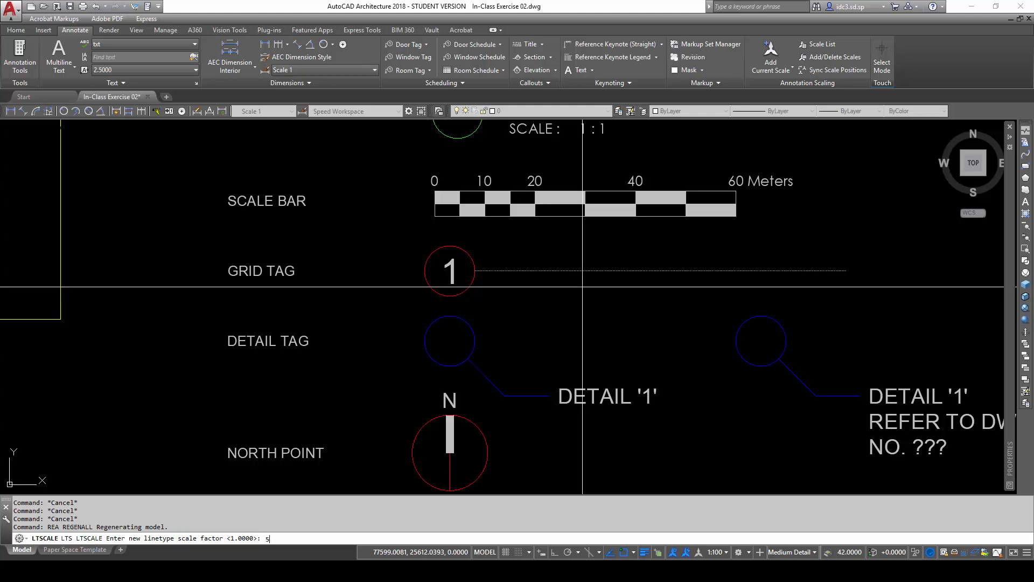
key(Return)
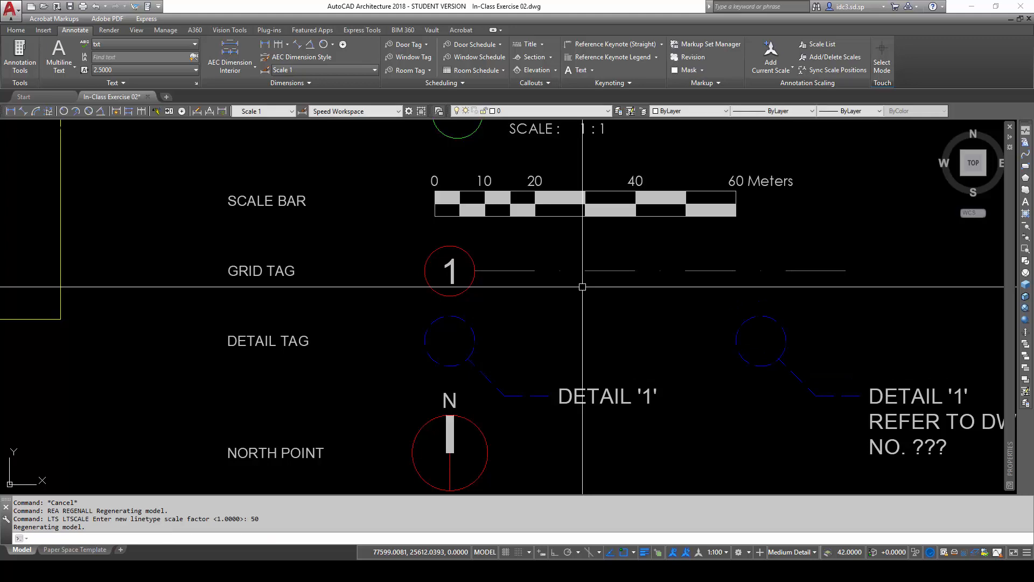
- Copy the sample grid tag with its line from the symbols sheet to just below grid A of the flat plan
drag(499, 287, 419, 247)
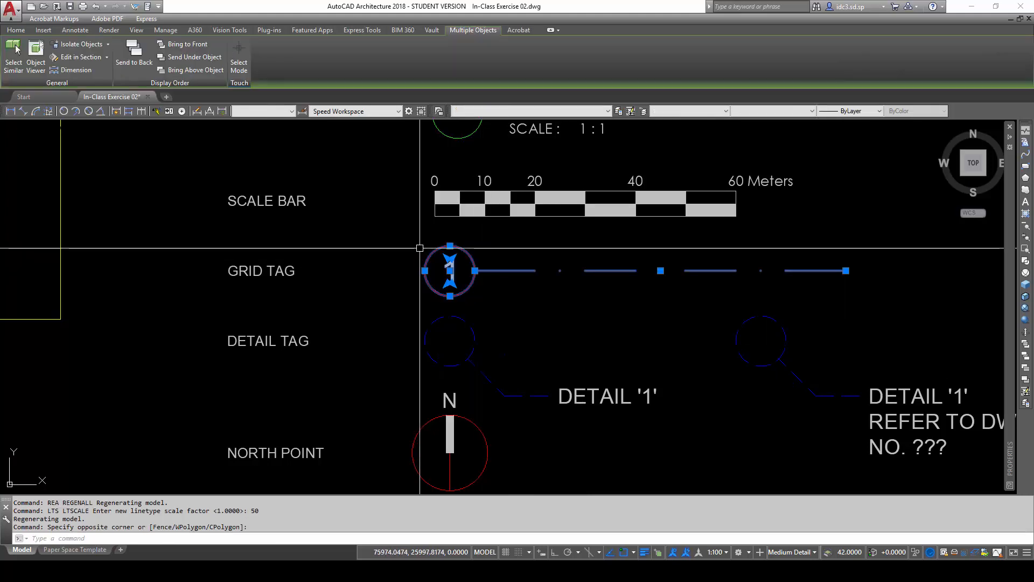
text(c)
key(Return)
click(450, 270)
scroll(450, 270, down, 5)
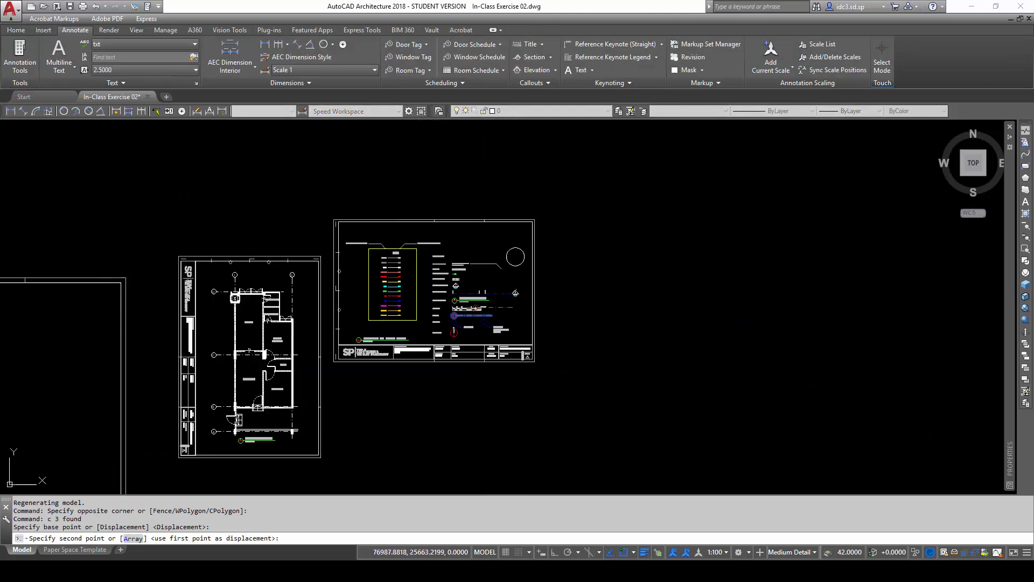
middle_drag(476, 308, 597, 224)
scroll(372, 340, up, 8)
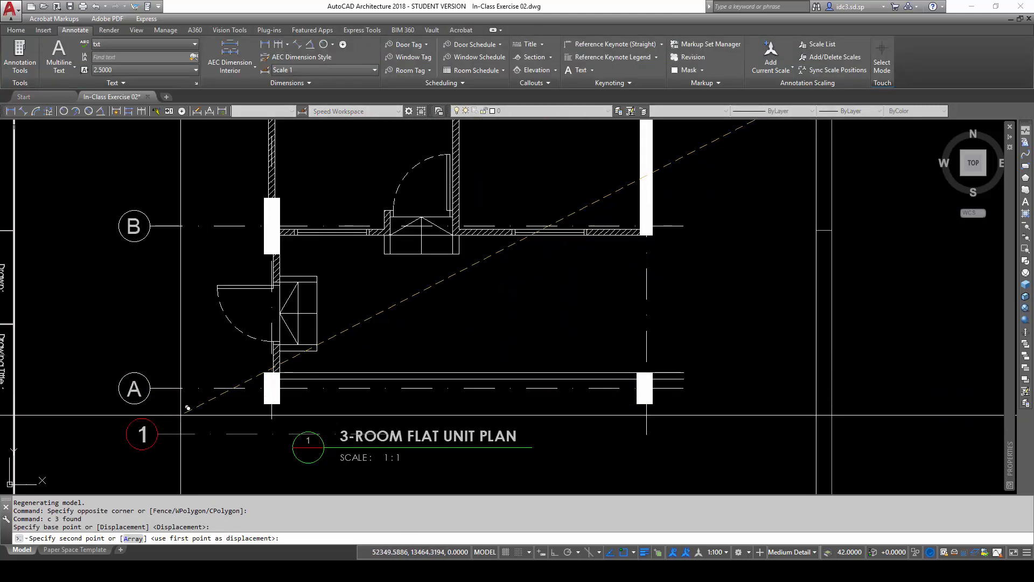
click(120, 447)
key(Escape)
key(Escape)
- Match the flat plan's grid lines A and B to the properties of the copied sample grid line
middle_drag(168, 452, 350, 405)
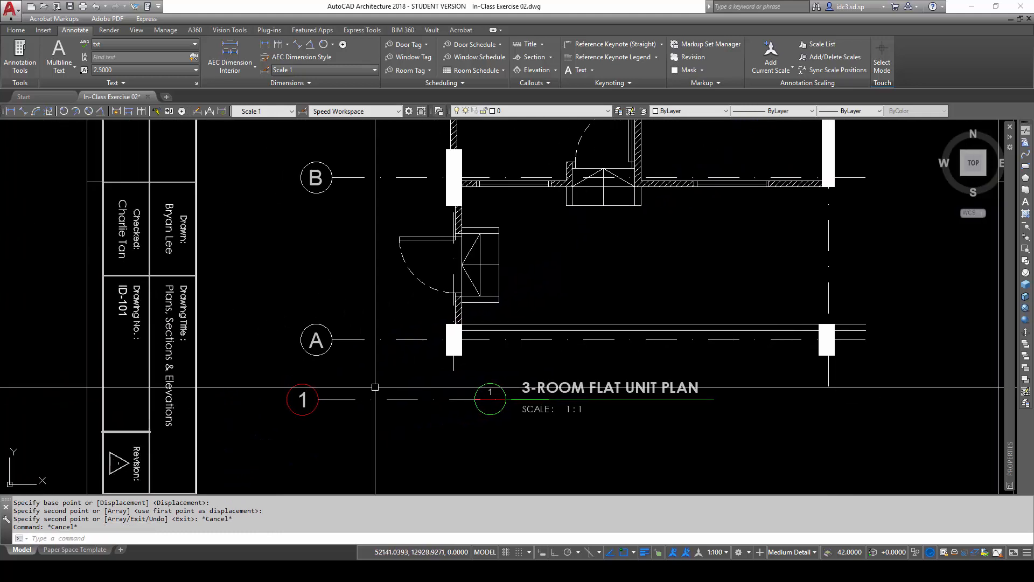
text(ma)
key(Return)
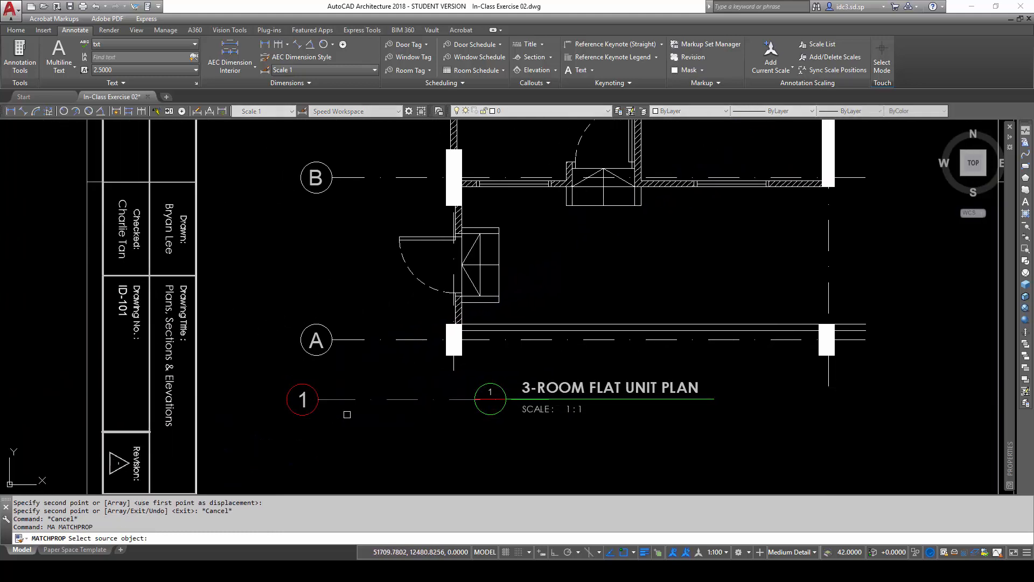
click(346, 401)
click(366, 365)
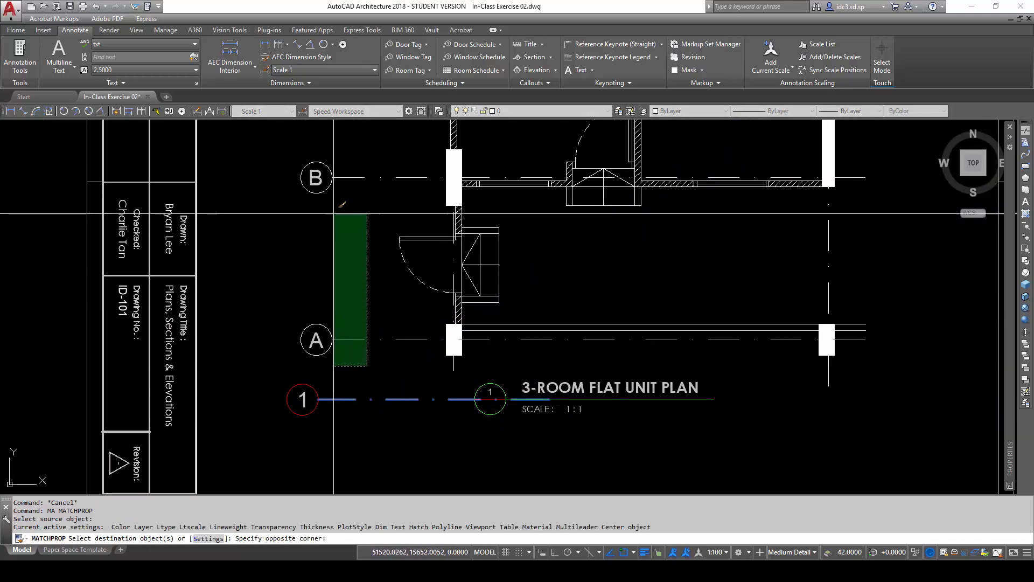
click(352, 165)
- Apply the sample grid line's properties to the flat plan's remaining grid lines and end the property matching
middle_drag(360, 150, 401, 383)
scroll(385, 214, down, 2)
middle_drag(384, 215, 375, 396)
scroll(383, 350, up, 1)
click(376, 309)
middle_drag(380, 258, 404, 445)
click(412, 294)
click(402, 260)
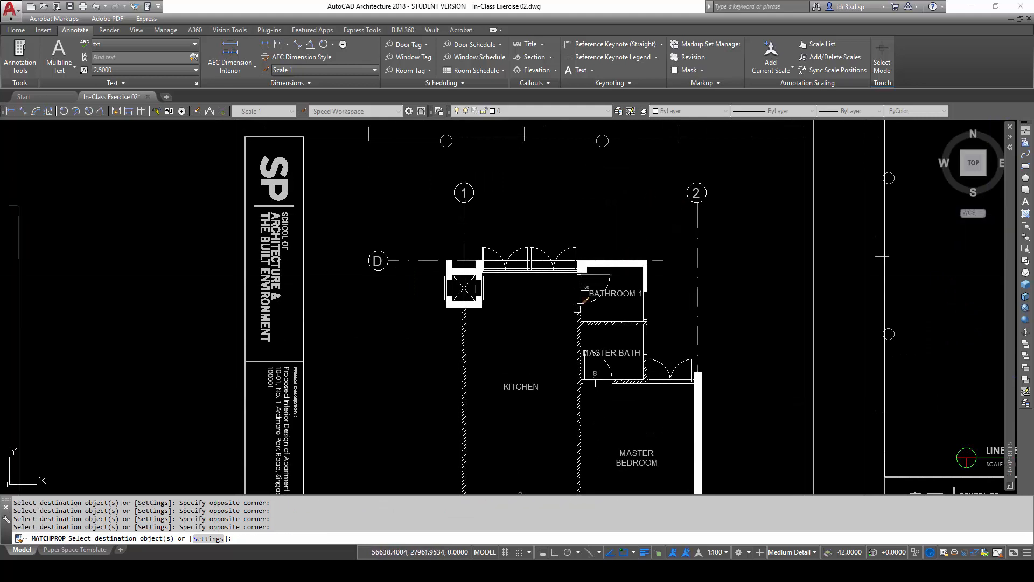
key(Escape)
scroll(474, 452, down, 4)
scroll(474, 451, up, 6)
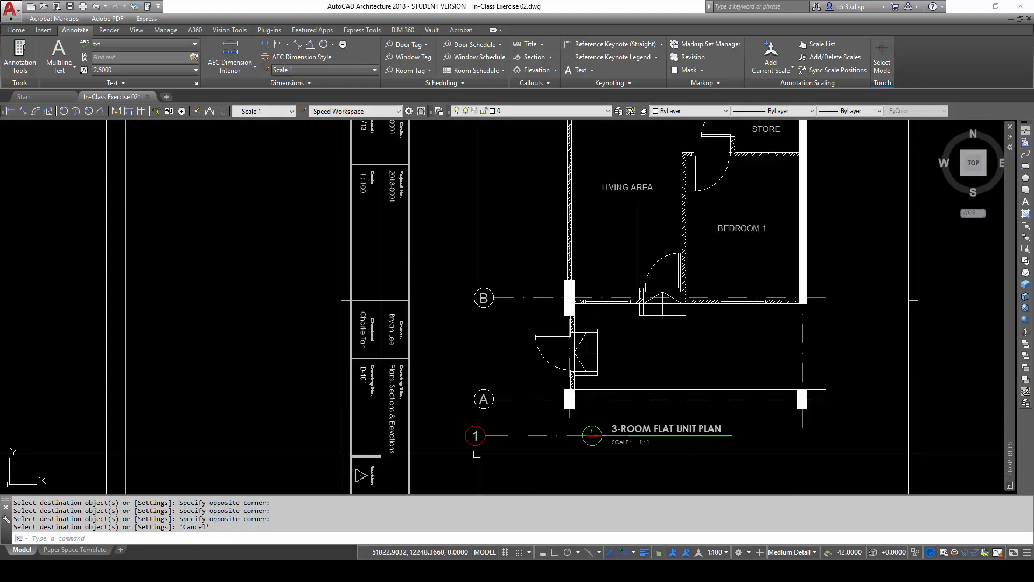
- Match the circles of grid tags A, B, C, D, 1 and 2 to the copied sample grid tag's circle properties
key(Return)
click(478, 426)
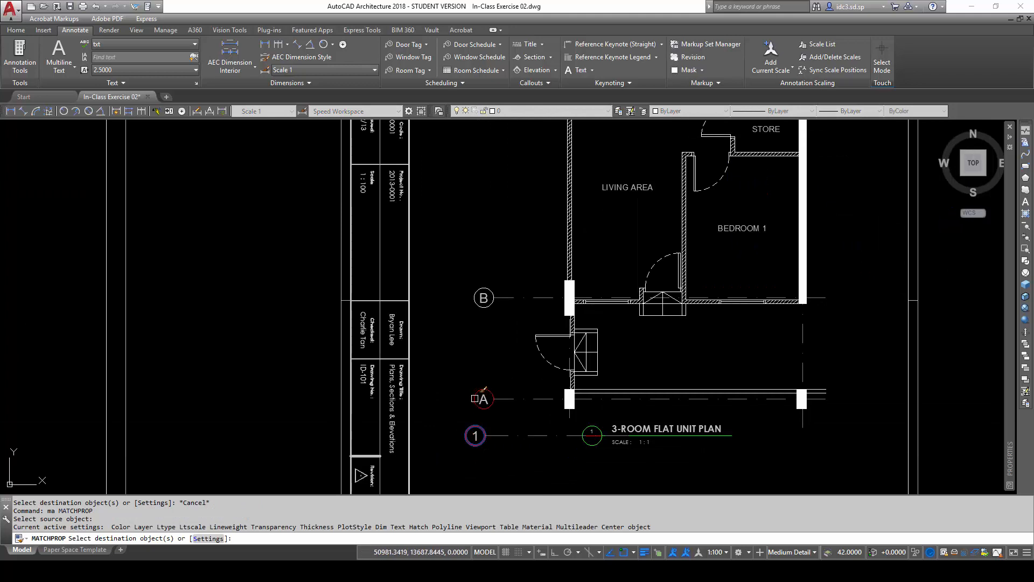
click(474, 399)
click(472, 302)
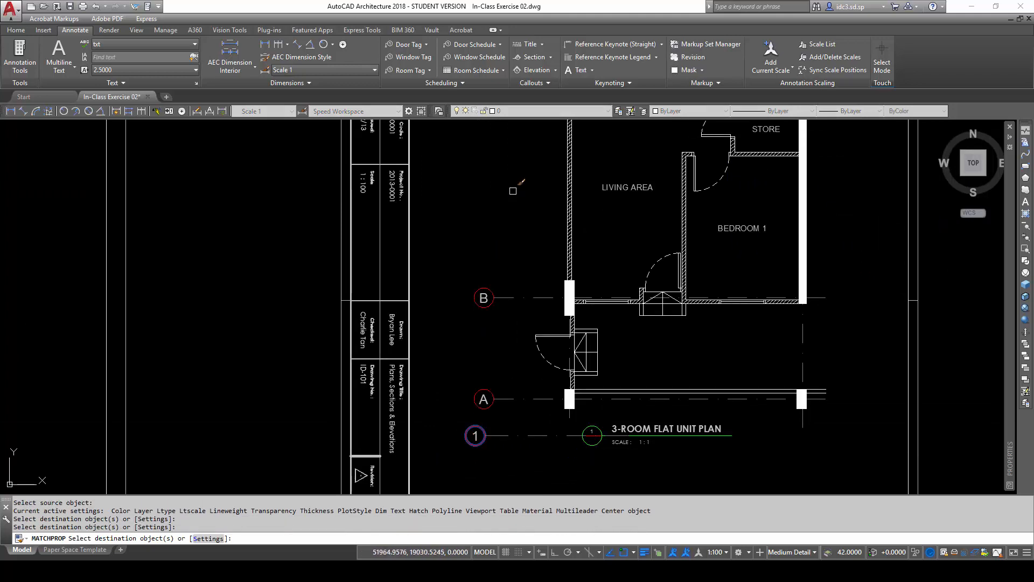
middle_drag(513, 191, 502, 401)
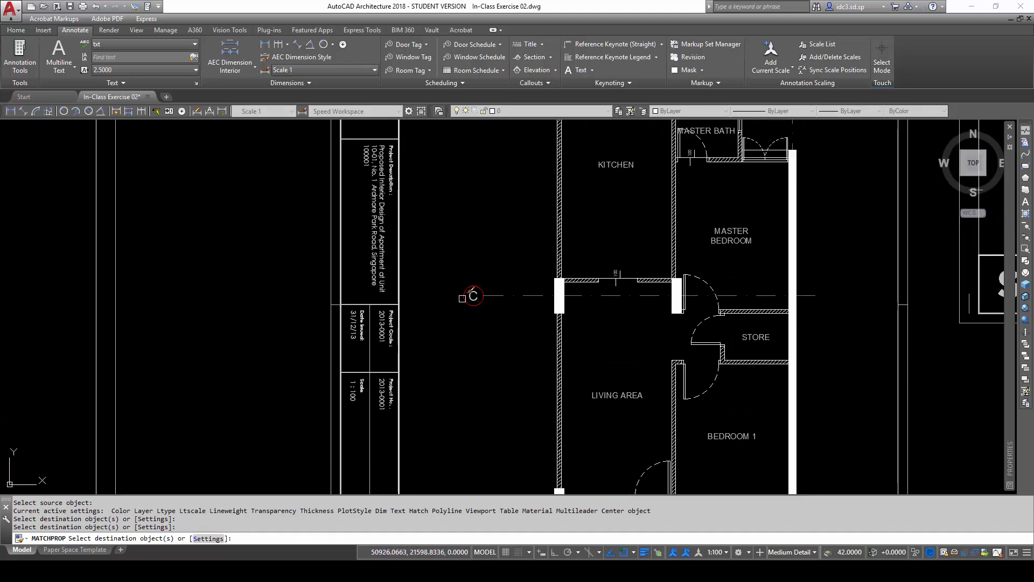
click(472, 295)
middle_drag(480, 105, 485, 289)
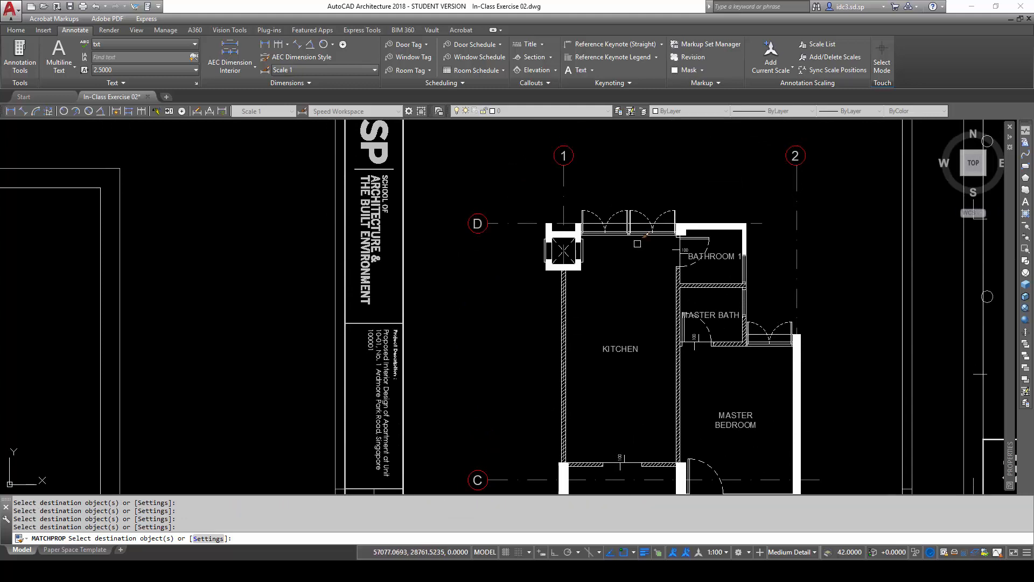
middle_drag(523, 367, 531, 218)
key(Escape)
- Check which layer the copied sample grid tag's number is on, and clear the selection
middle_drag(522, 387, 531, 217)
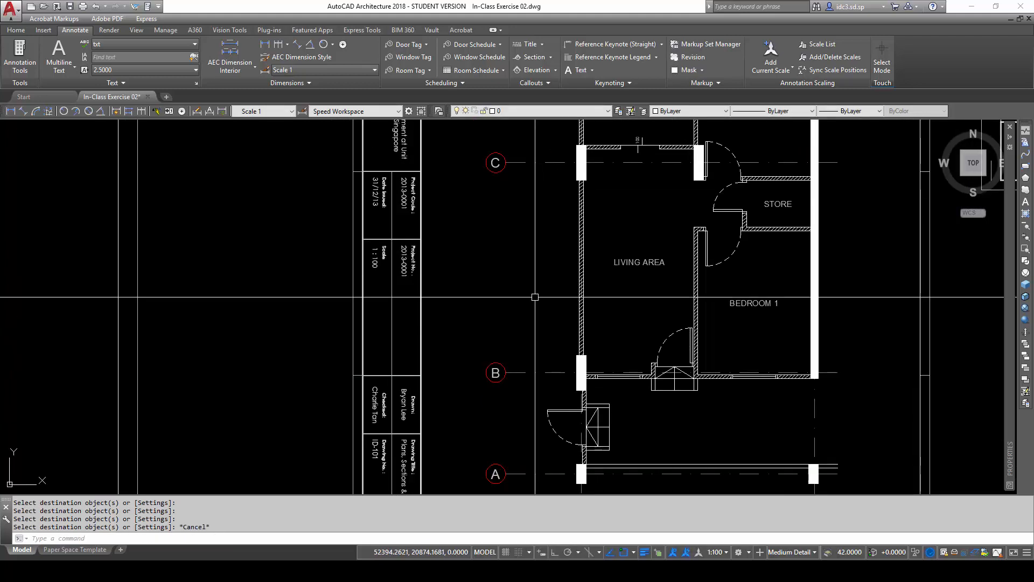
middle_drag(526, 354, 548, 206)
scroll(522, 329, up, 4)
scroll(466, 372, down, 2)
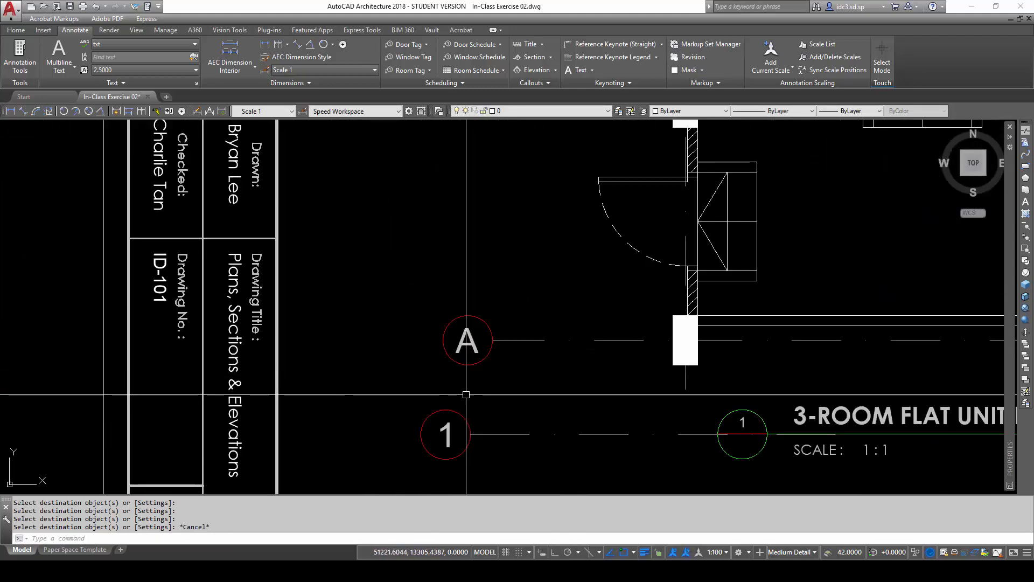
click(449, 429)
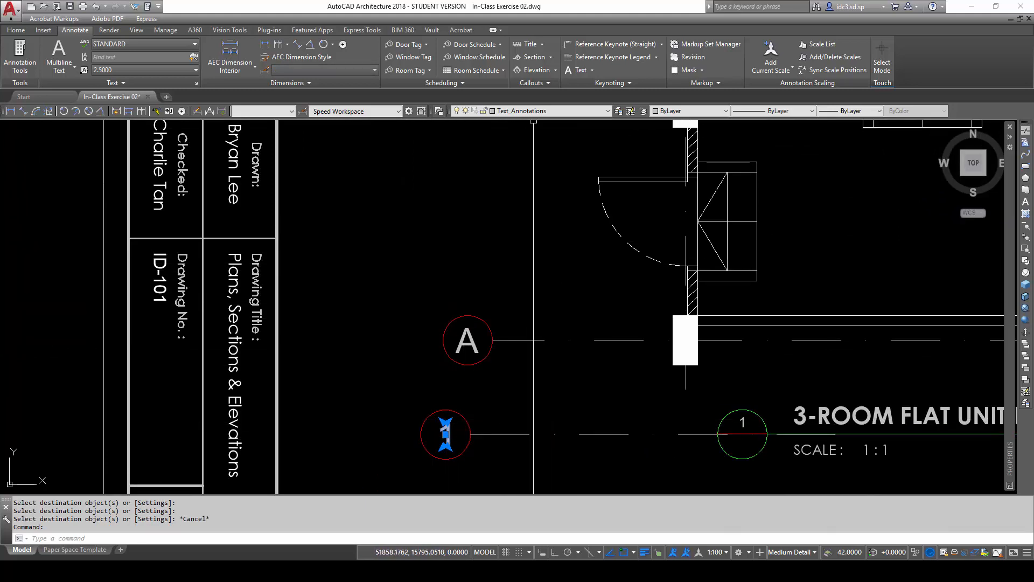
key(Escape)
key(Escape)
key(Escape)
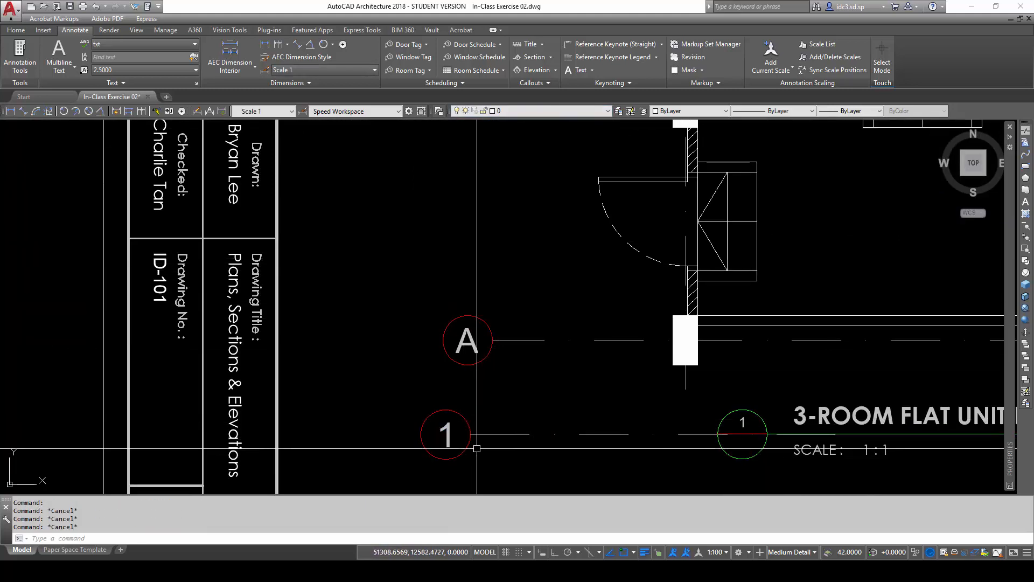
- Match the letters and numbers in grid tags A to D, 1 and 2 to the sample tag number's properties
click(446, 429)
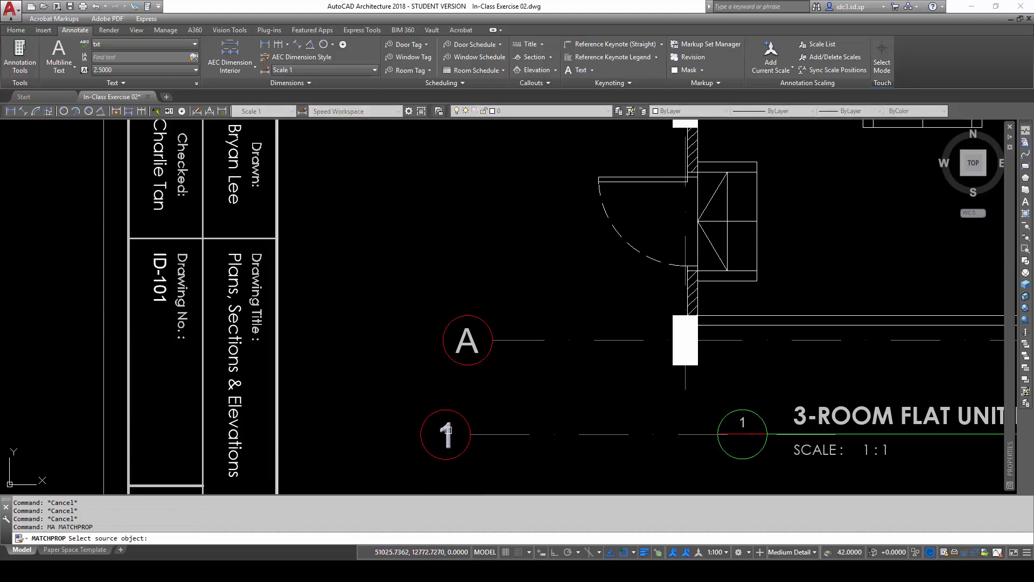
scroll(479, 345, down, 4)
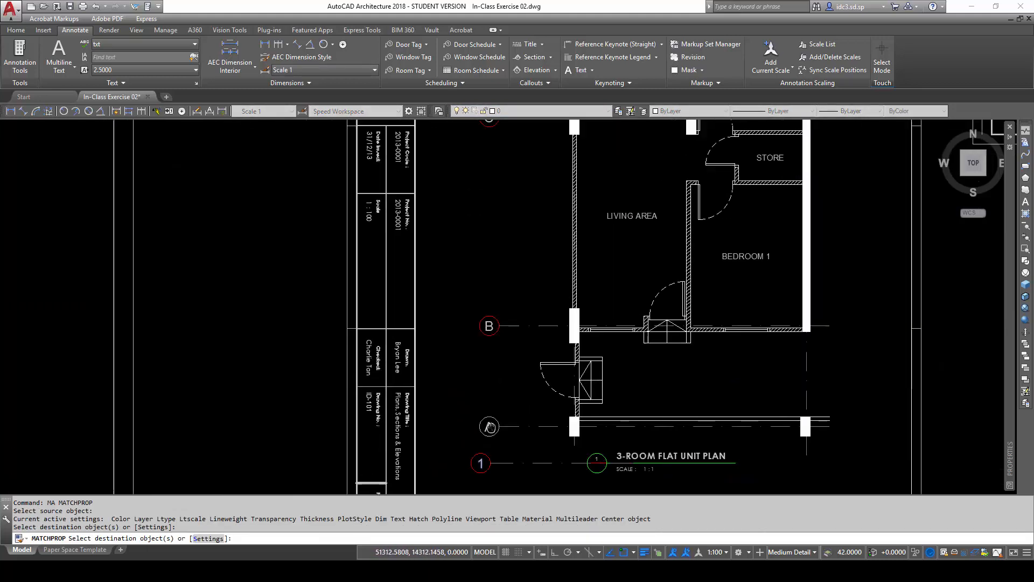
click(490, 326)
middle_drag(496, 244, 500, 415)
click(490, 290)
middle_drag(511, 236, 522, 393)
middle_drag(526, 173, 492, 309)
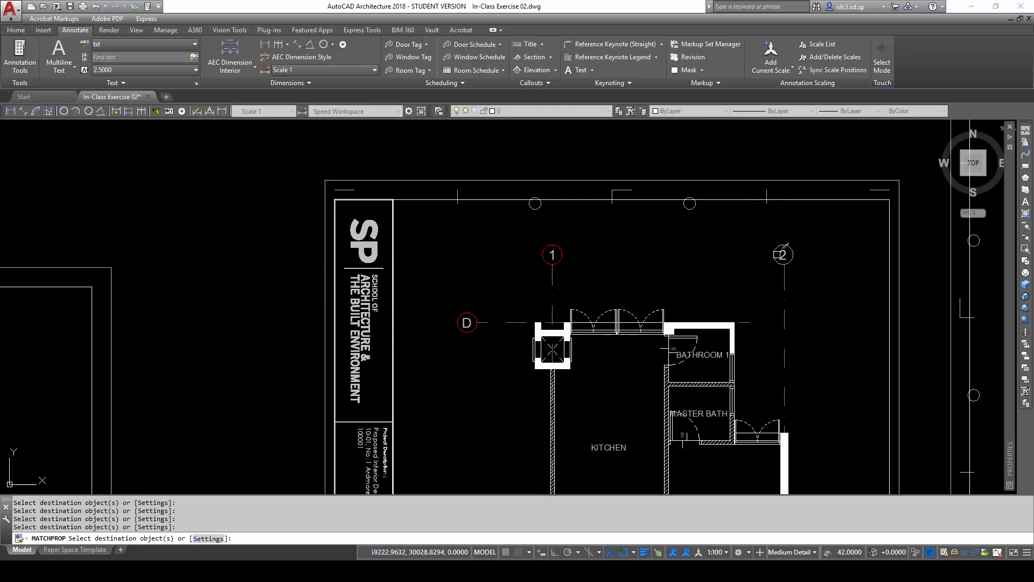
click(783, 255)
key(Escape)
key(Escape)
- Erase the copied sample grid tag and its line below grid A of the flat plan
scroll(474, 309, down, 2)
middle_drag(479, 377, 447, 299)
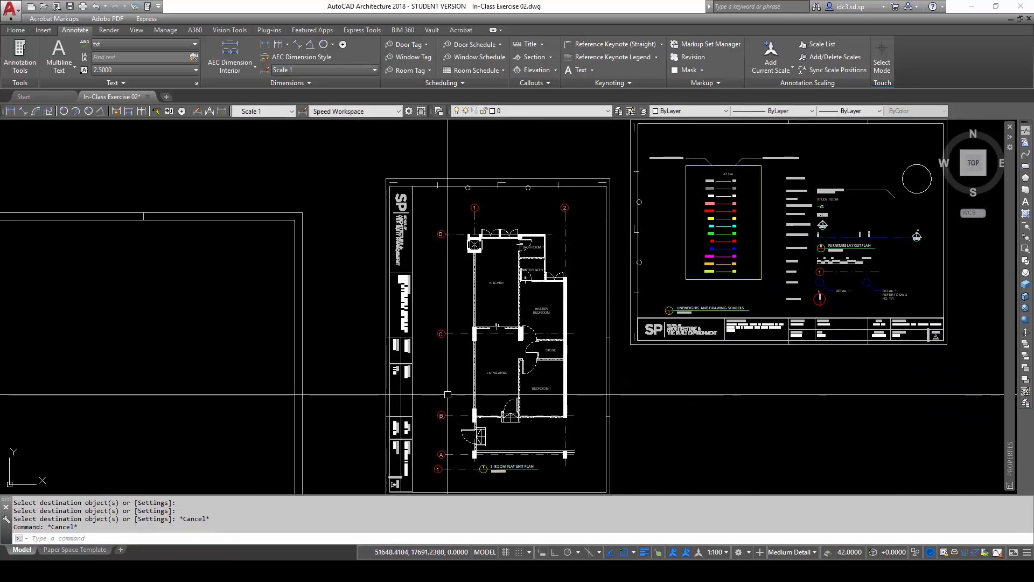
middle_drag(452, 459, 453, 335)
scroll(453, 335, up, 5)
click(420, 337)
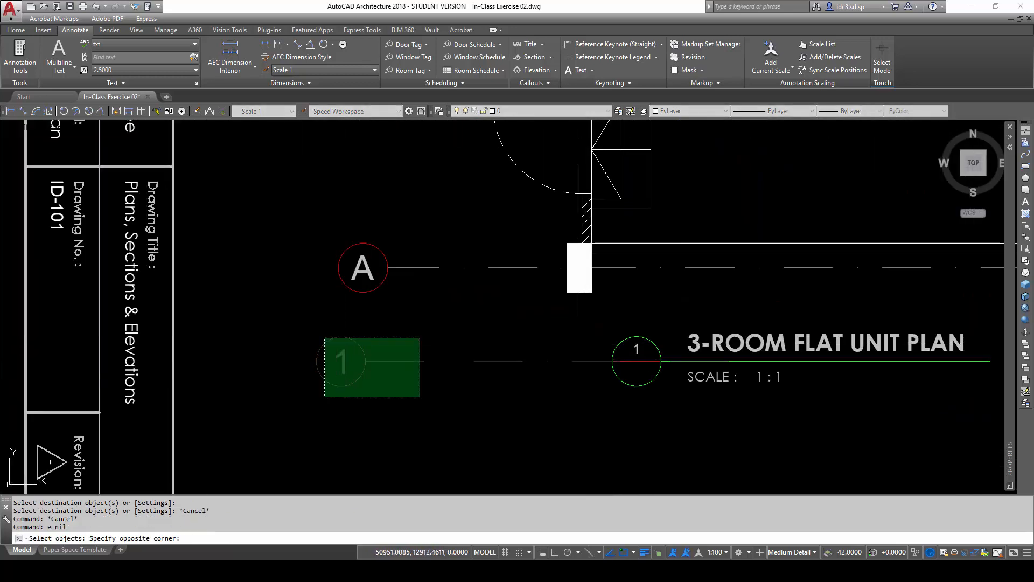
click(323, 394)
key(space)
middle_drag(404, 286, 427, 360)
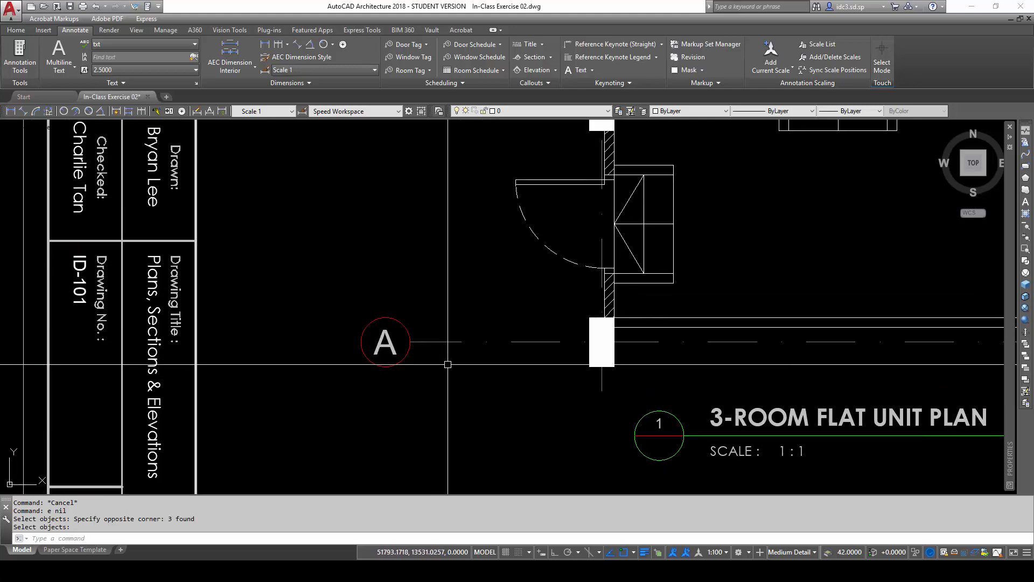
click(470, 313)
click(406, 394)
key(Escape)
key(Escape)
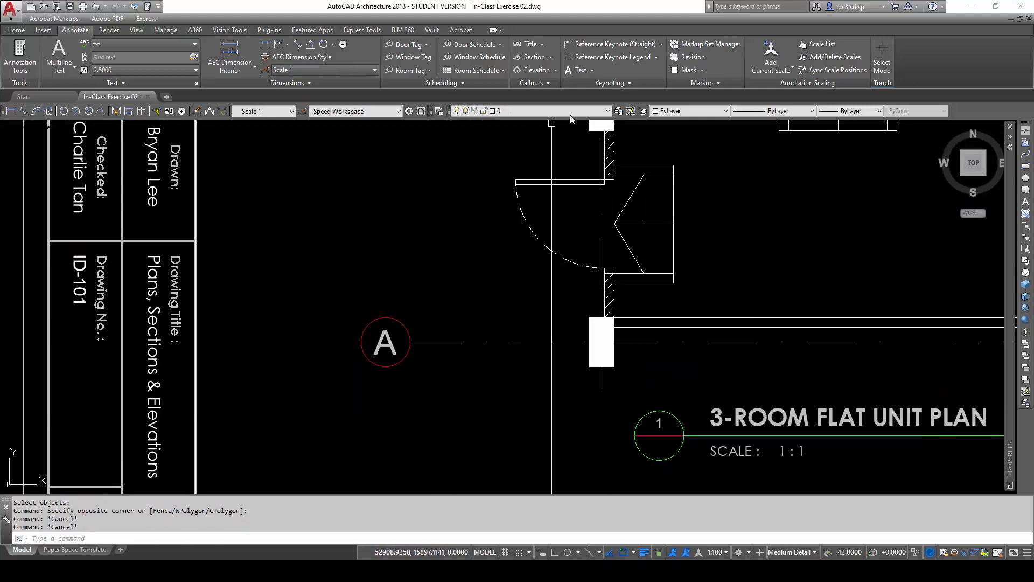
- Freeze the Grid and Text_Annotations layers
click(571, 111)
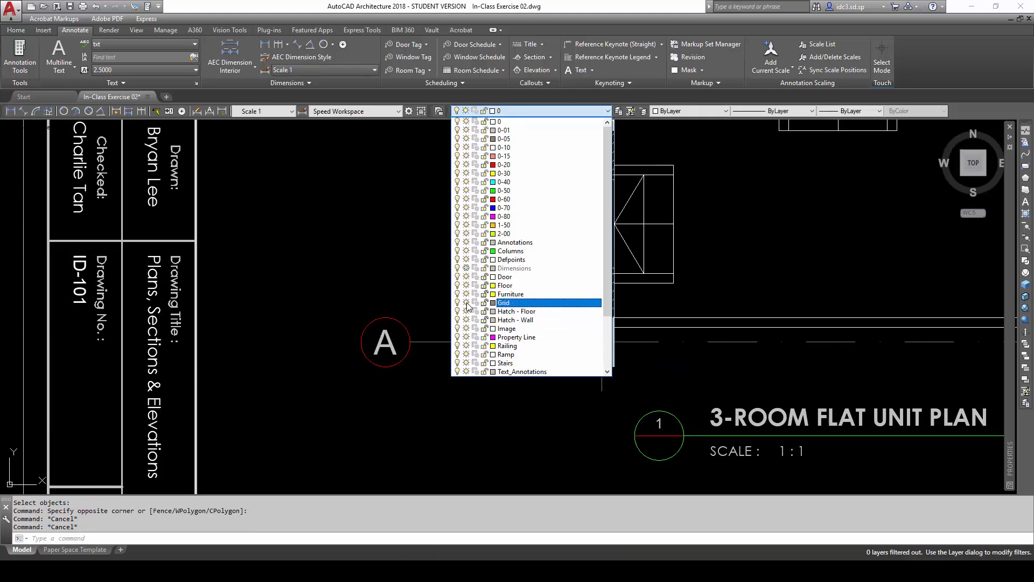
click(467, 305)
click(463, 389)
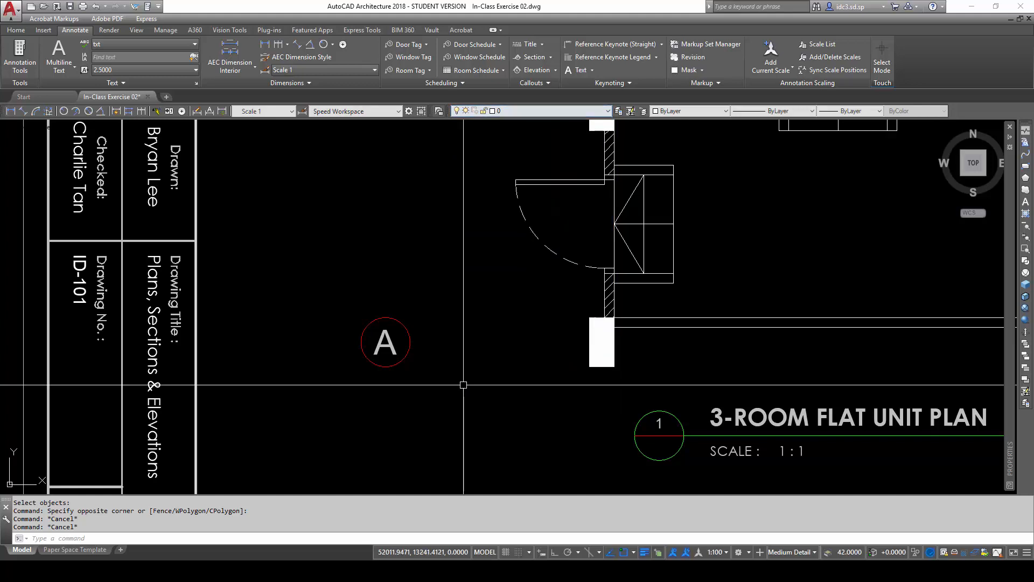
click(410, 342)
key(Escape)
click(543, 110)
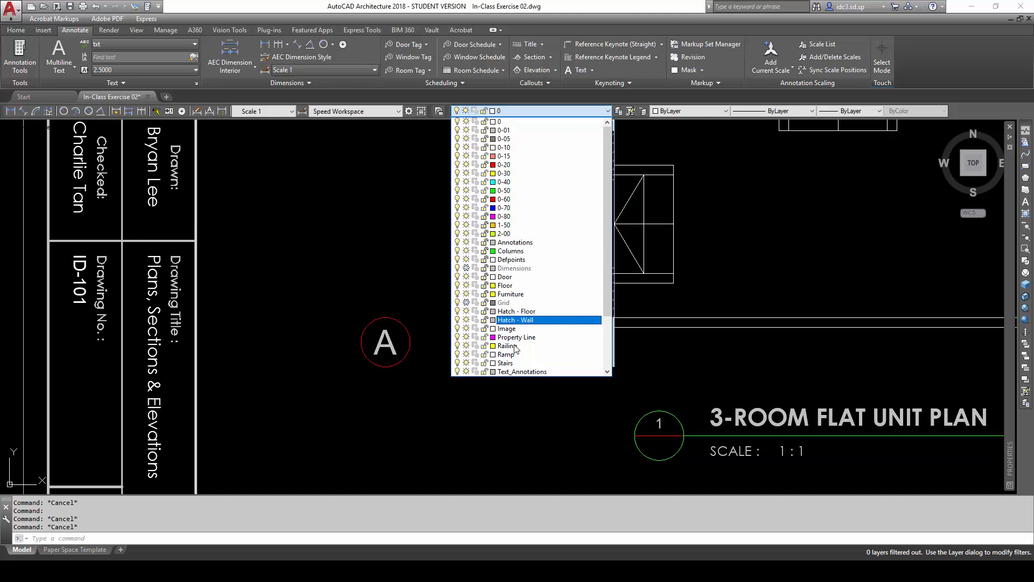
scroll(525, 358, down, 3)
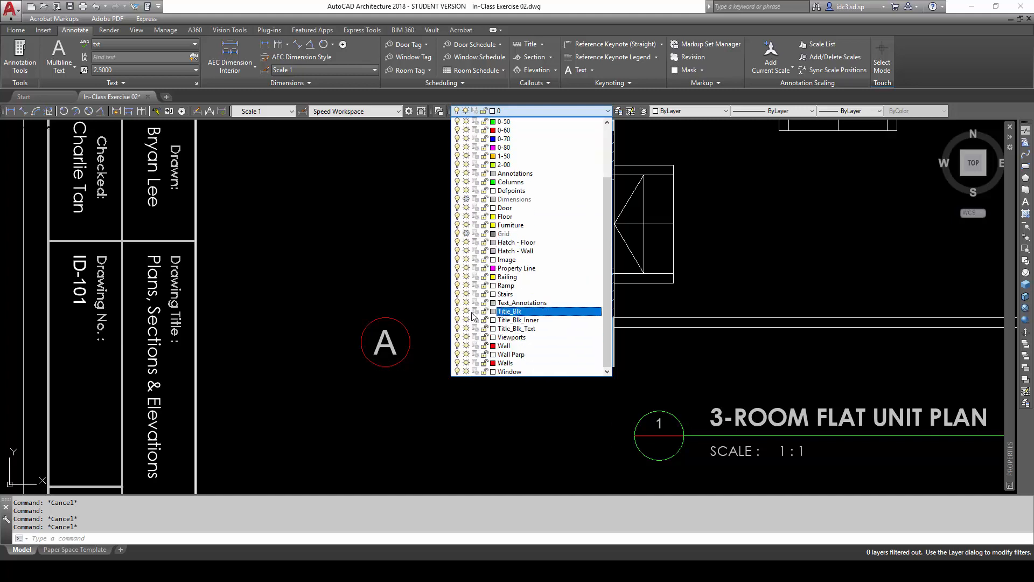
click(467, 303)
click(462, 409)
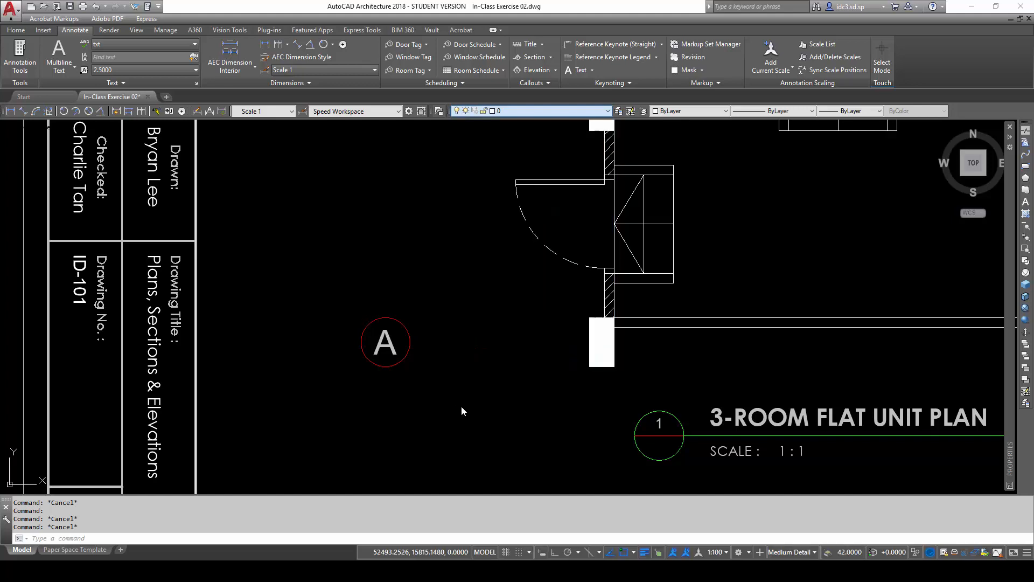
- Match the hatch of the kitchen's outer side wall to the wall hatch of the small tiled room plan
scroll(446, 353, down, 3)
scroll(452, 339, down, 4)
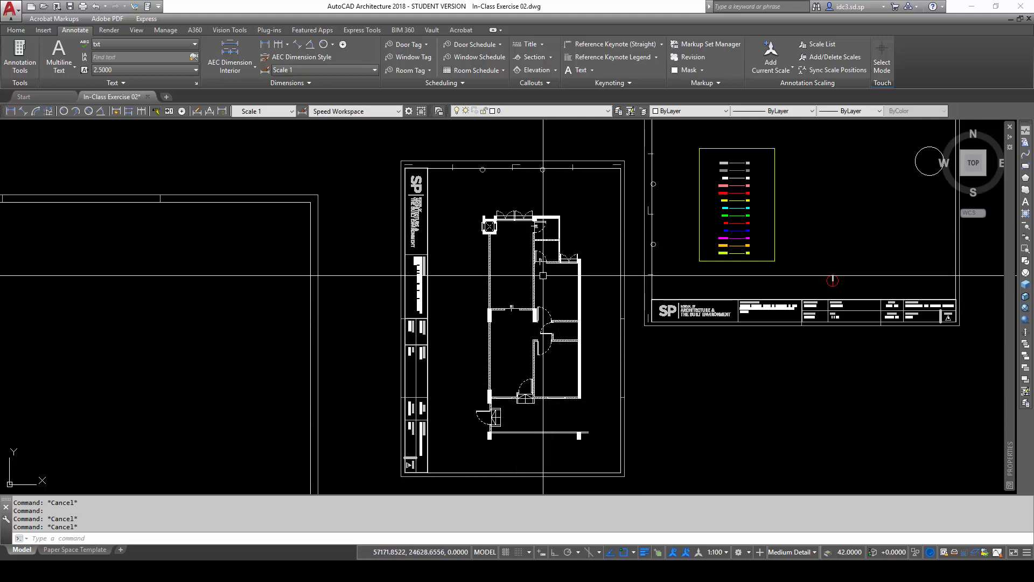
middle_drag(524, 276, 453, 252)
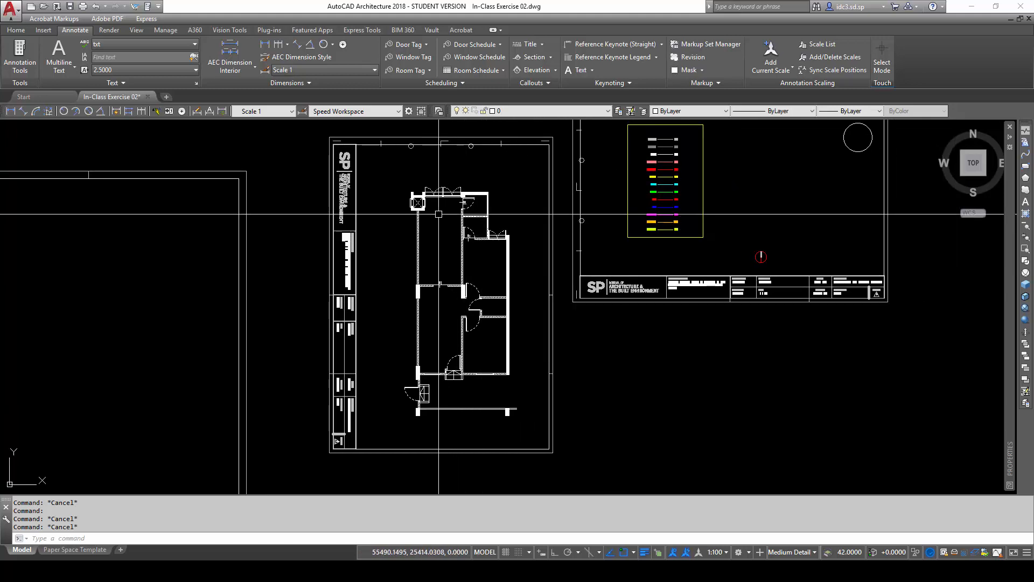
scroll(537, 268, down, 1)
scroll(490, 228, up, 3)
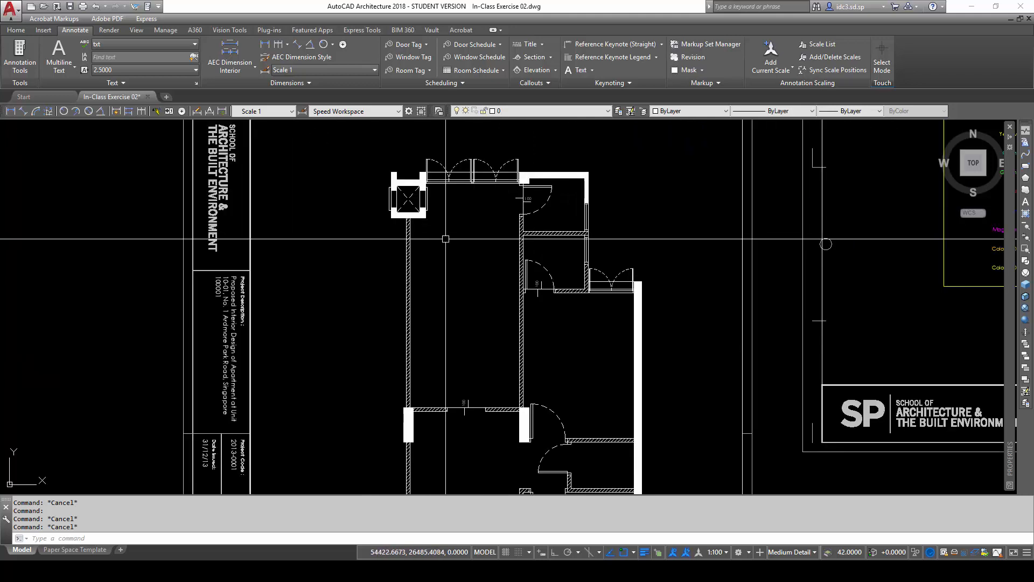
middle_drag(493, 233, 495, 284)
scroll(493, 285, down, 4)
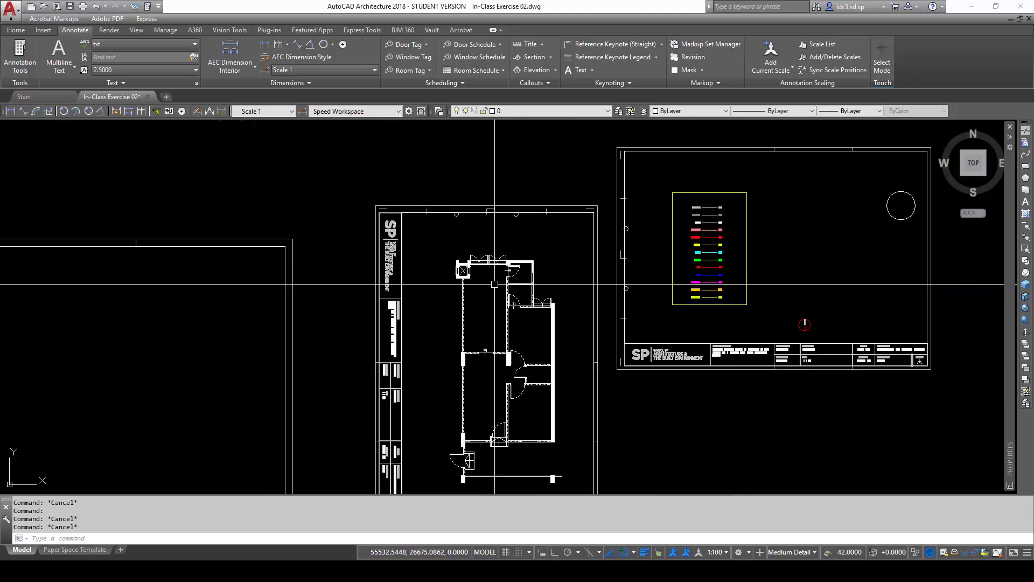
middle_drag(485, 343, 637, 298)
scroll(369, 323, up, 6)
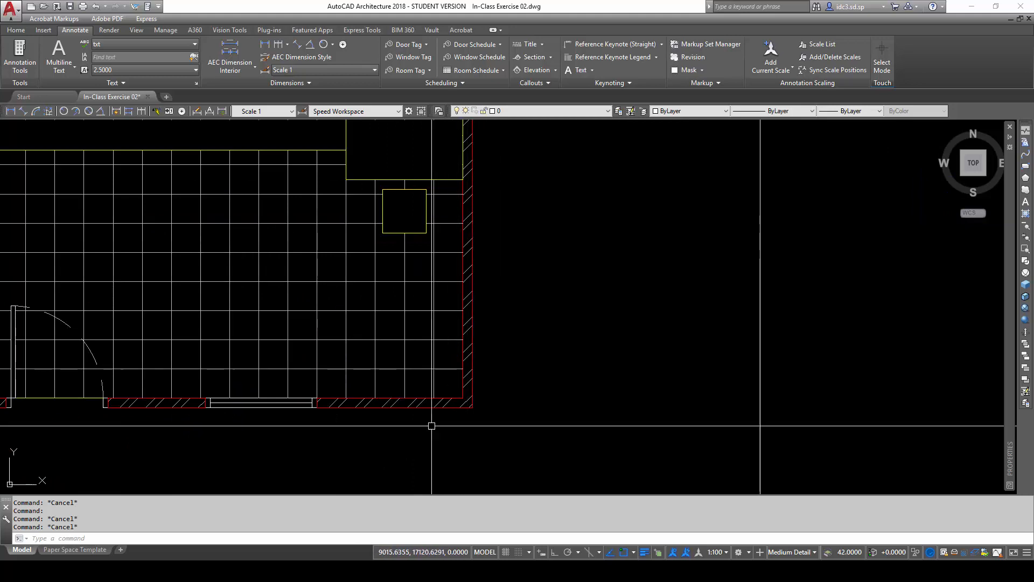
scroll(475, 300, down, 5)
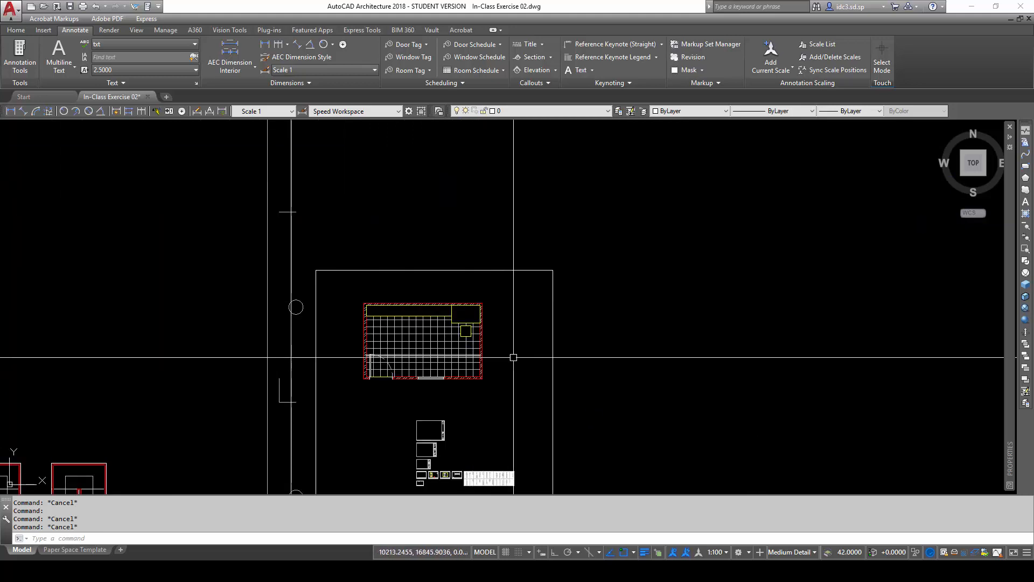
scroll(494, 369, up, 5)
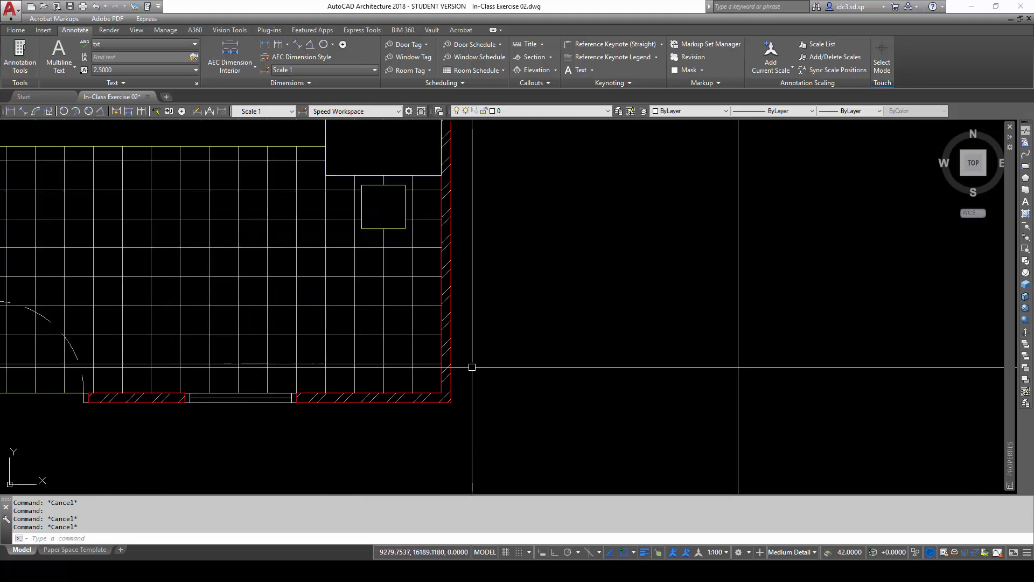
click(446, 293)
scroll(515, 313, down, 5)
scroll(521, 322, down, 1)
middle_drag(522, 322, 286, 348)
scroll(587, 312, down, 1)
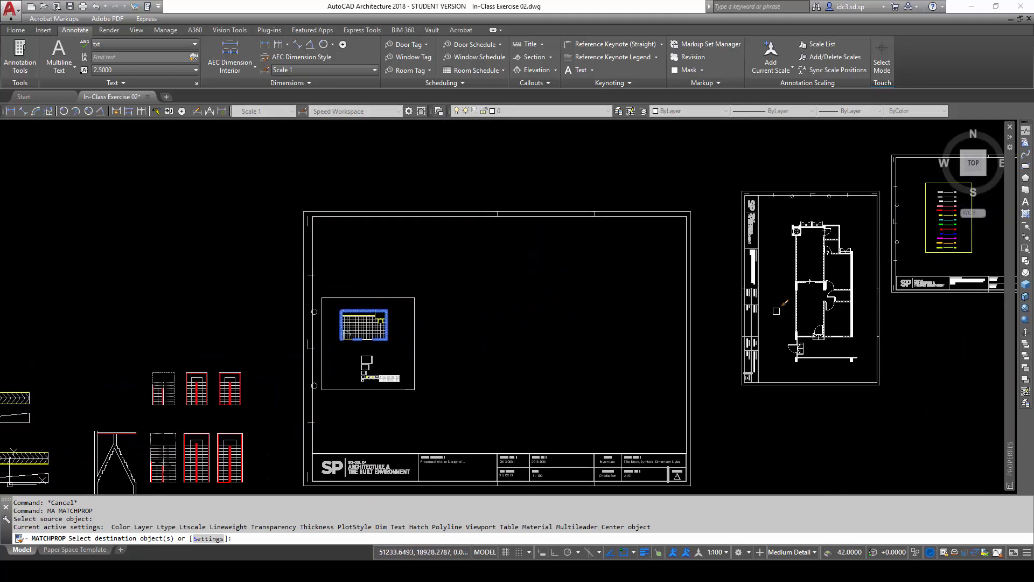
middle_drag(775, 310, 612, 317)
scroll(643, 275, up, 3)
scroll(608, 296, up, 5)
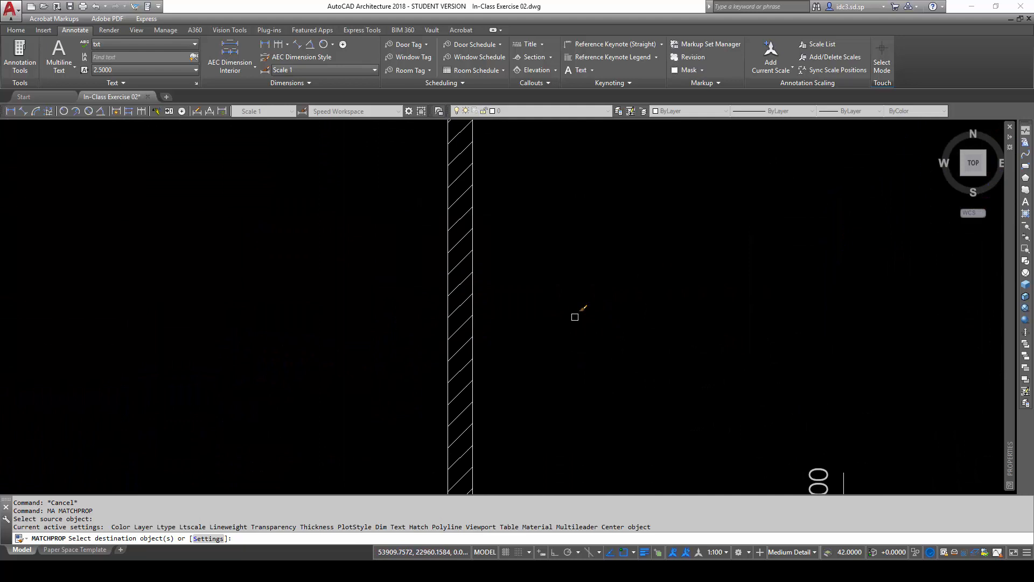
click(461, 369)
scroll(462, 370, down, 3)
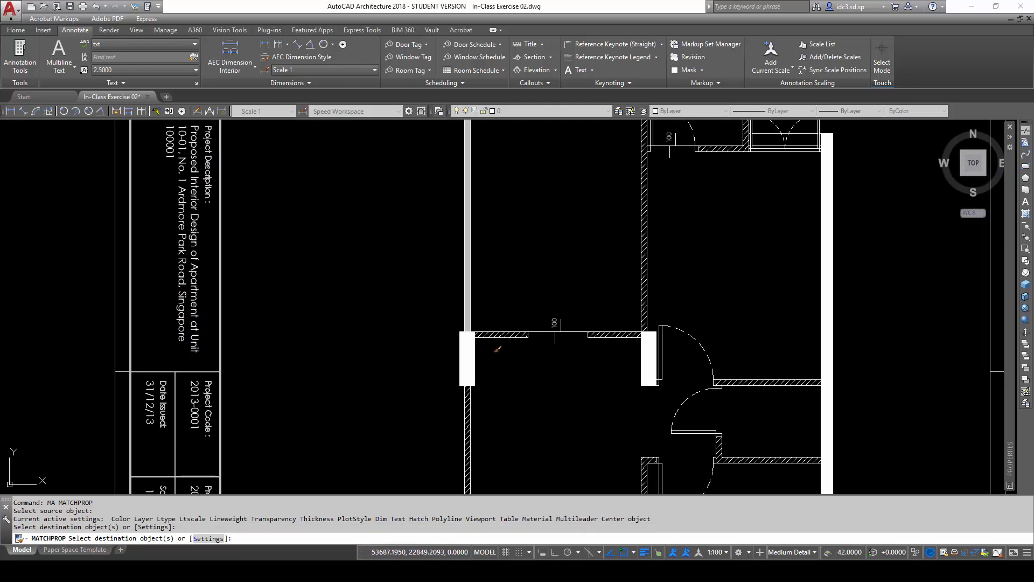
- Apply the same hatch properties to the wall between kitchen and living area and to the kitchen's wall beside the master bedroom
scroll(496, 304, up, 3)
click(497, 305)
scroll(587, 318, down, 3)
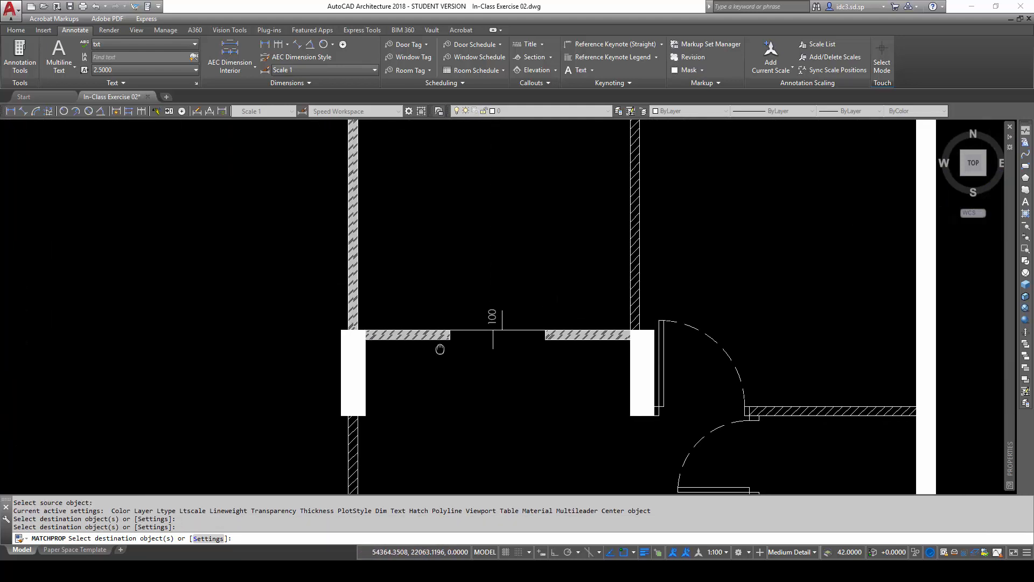
scroll(700, 270, up, 4)
click(717, 265)
scroll(722, 267, down, 5)
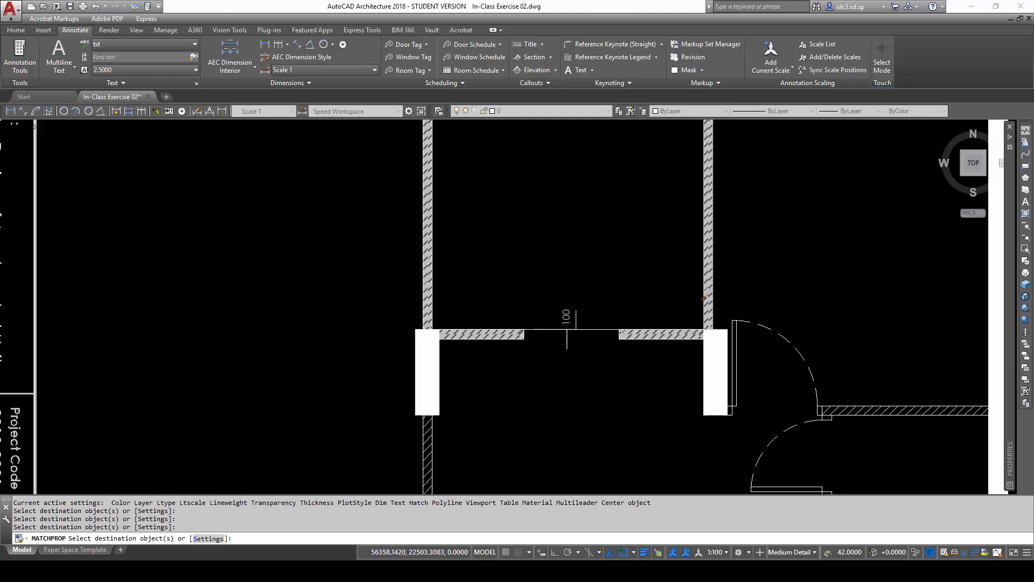
- Apply the sample hatch properties to the living area's outer side wall and the wall between master bedroom and store
scroll(468, 361, up, 8)
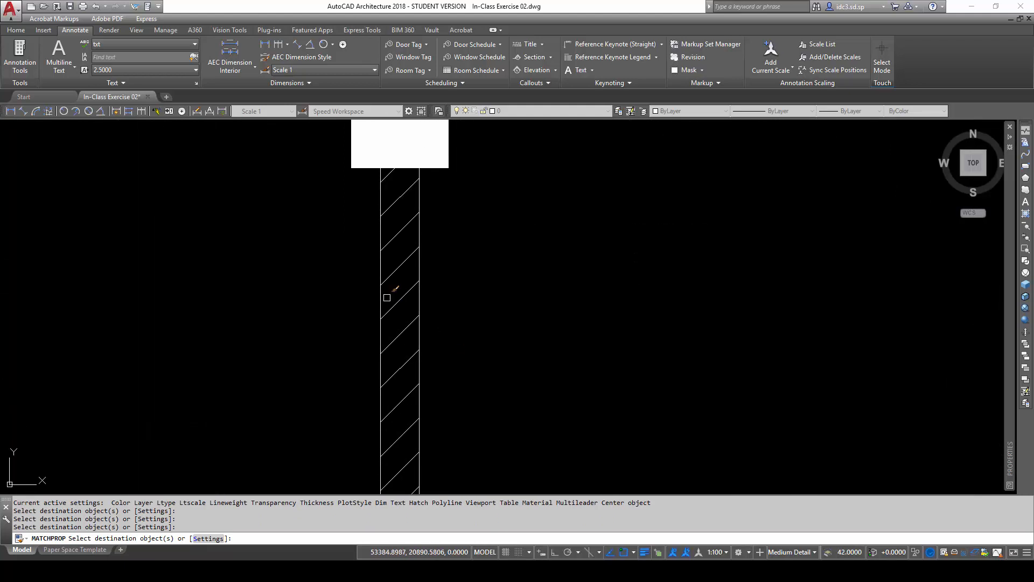
click(386, 298)
scroll(464, 323, down, 5)
scroll(727, 319, up, 6)
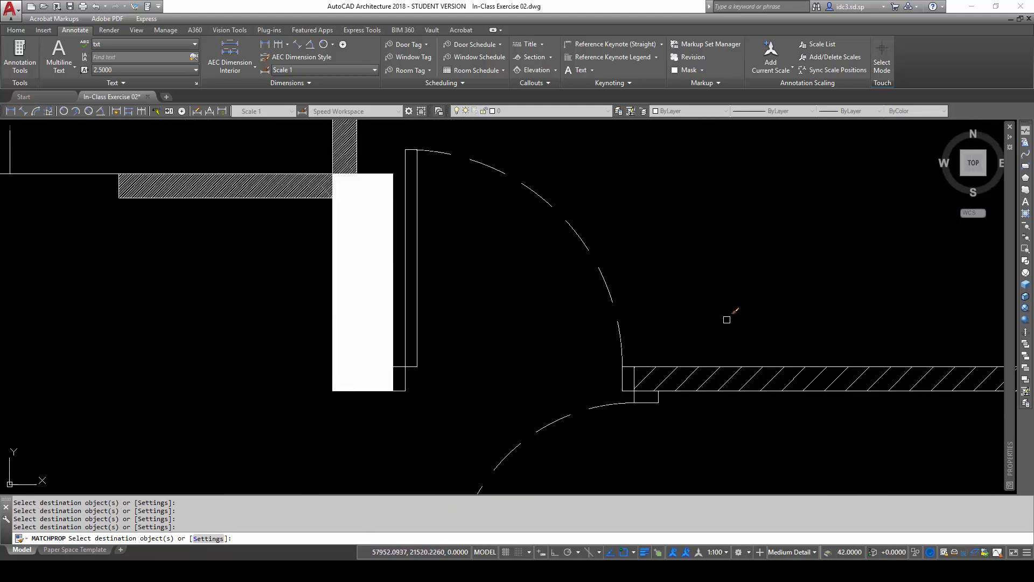
click(724, 371)
scroll(678, 412, down, 6)
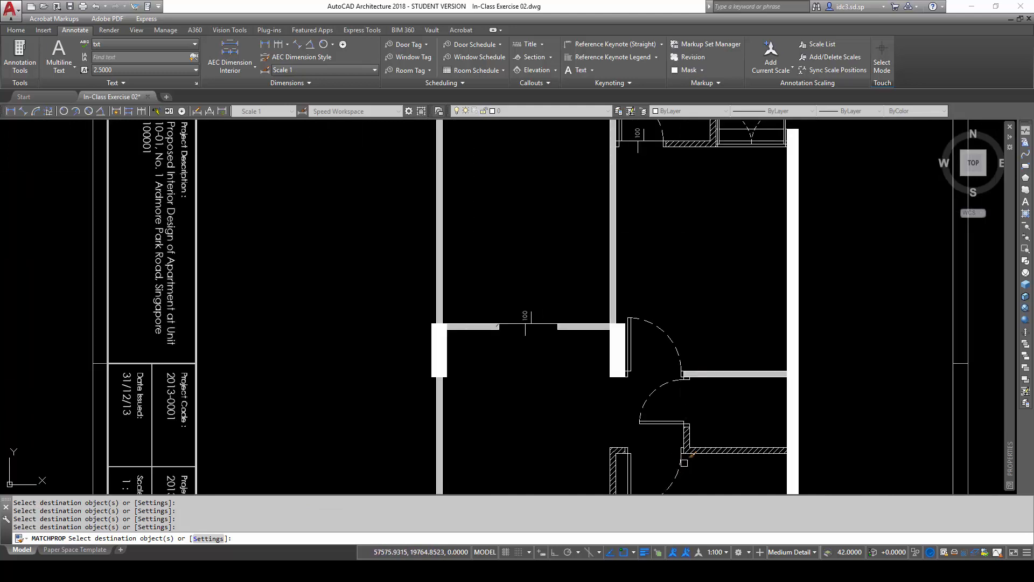
- Apply the sample hatch properties to the wall between store and lower bedroom and to the living area's wall beside that bedroom
scroll(635, 460, up, 5)
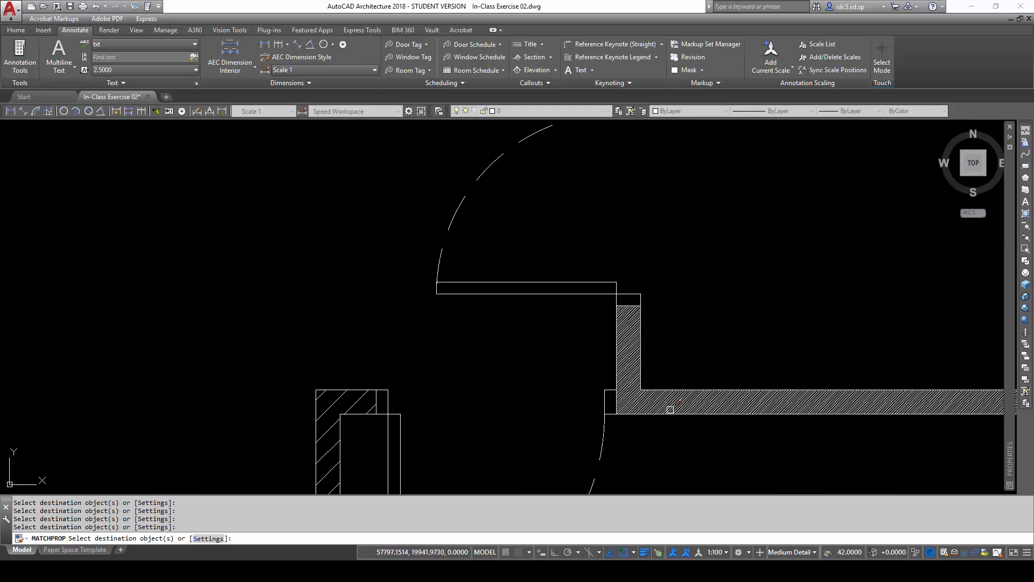
scroll(673, 405, down, 5)
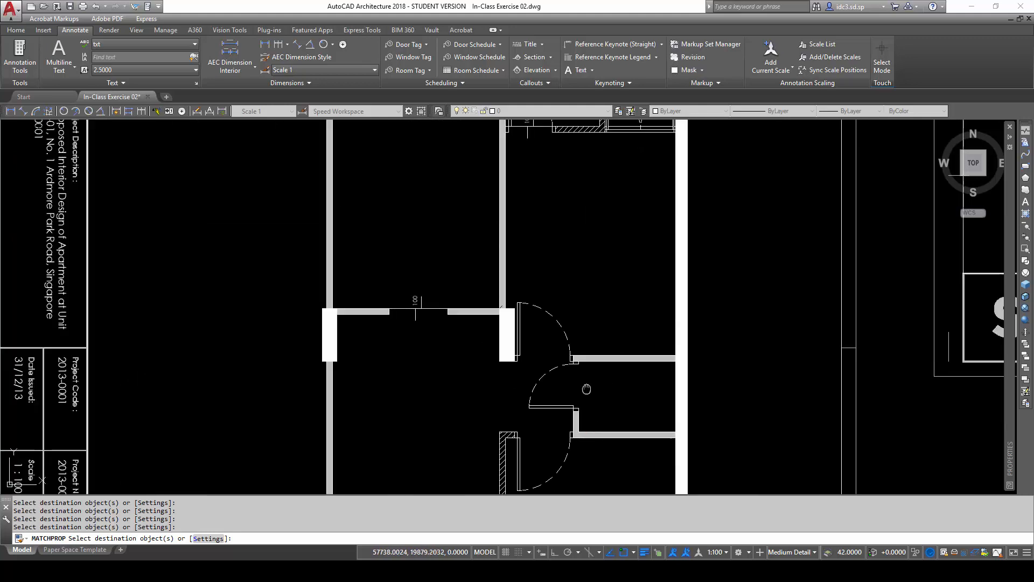
scroll(560, 397, up, 4)
scroll(554, 374, up, 5)
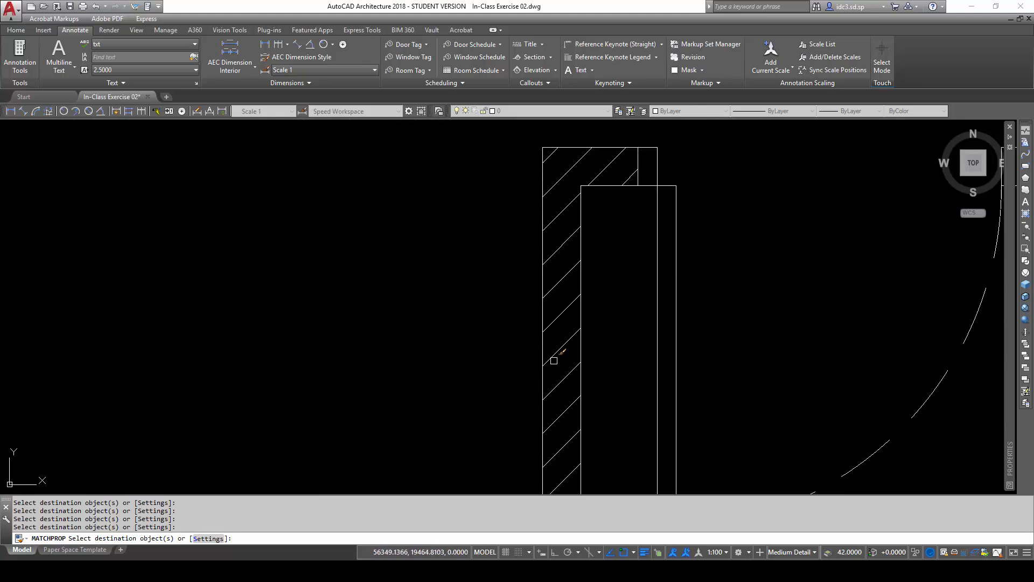
scroll(619, 329, down, 8)
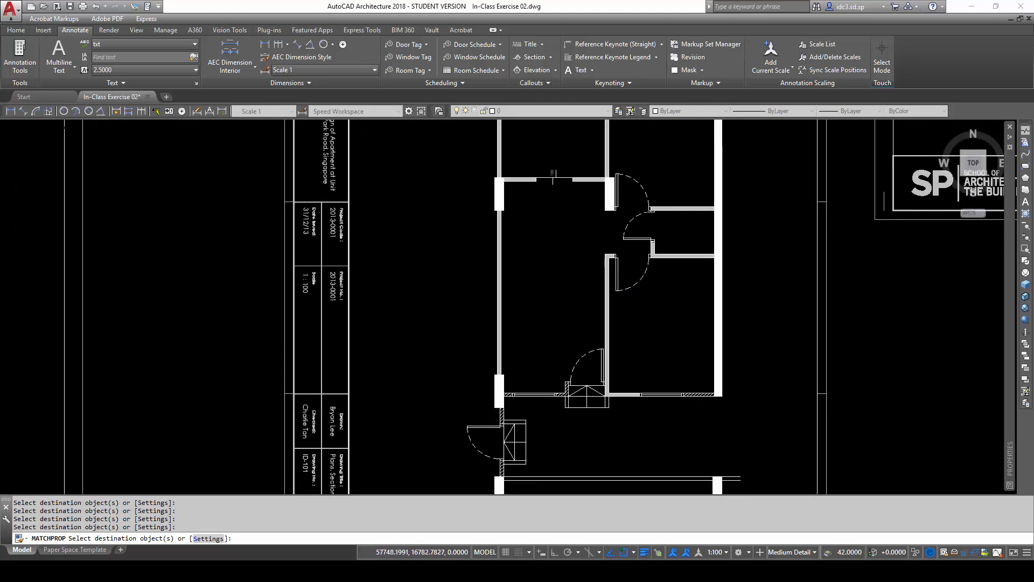
scroll(638, 396, up, 5)
scroll(600, 421, down, 3)
scroll(458, 415, up, 1)
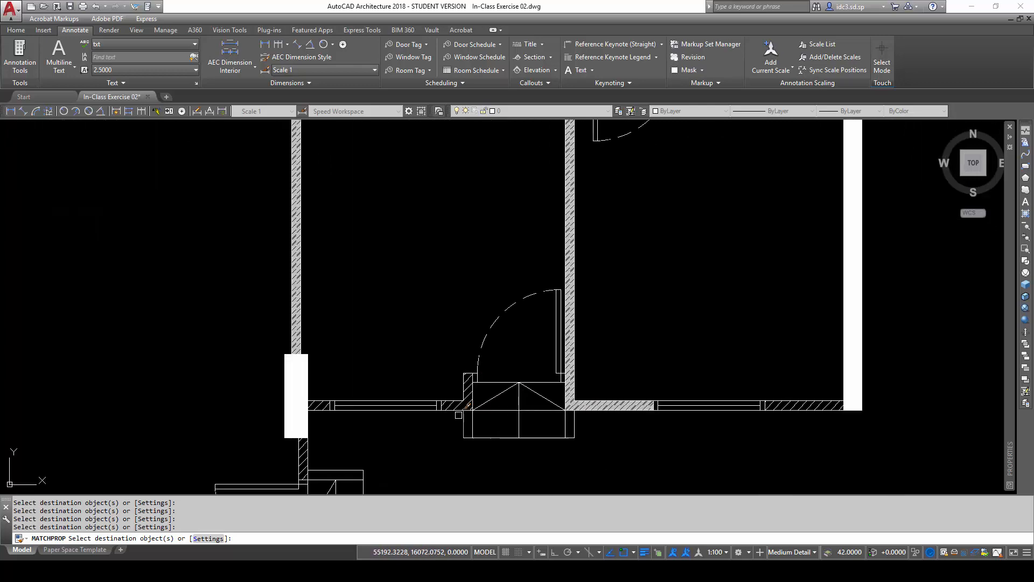
- Apply the same hatch properties to the L-shaped wall beside the living area's main door and the wall stub above the side entrance door
scroll(458, 410, up, 4)
click(463, 390)
scroll(465, 398, down, 3)
middle_drag(477, 367, 648, 232)
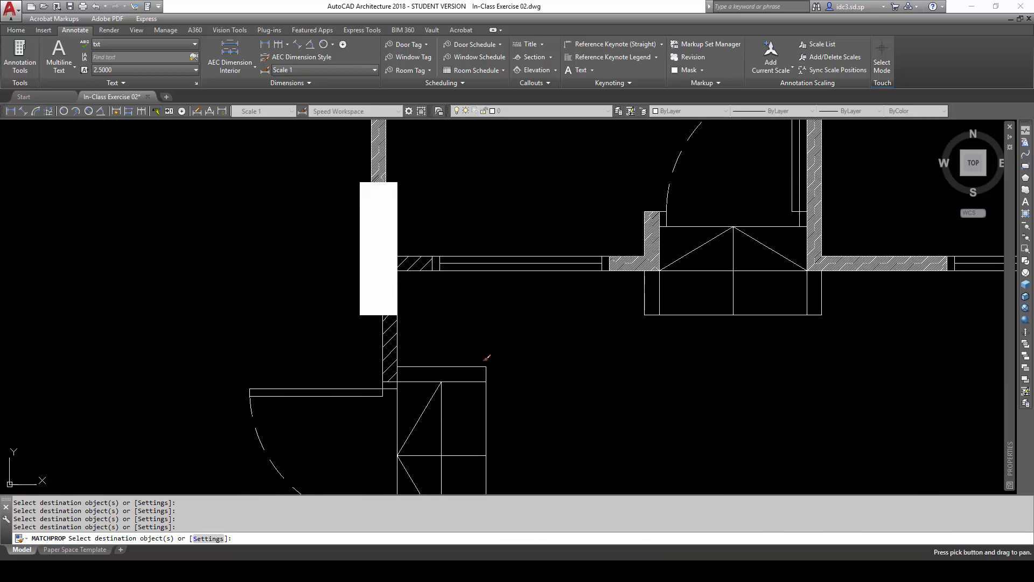
scroll(385, 366, up, 6)
scroll(572, 309, down, 10)
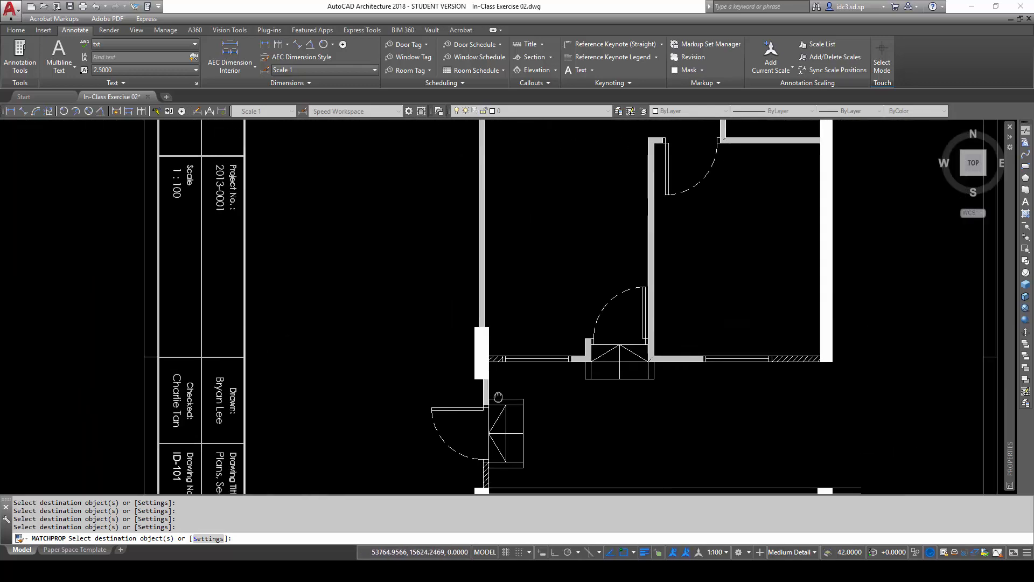
- Match the wall stub below the side entrance door to the sample hatch and end the property matching
middle_drag(587, 358, 572, 440)
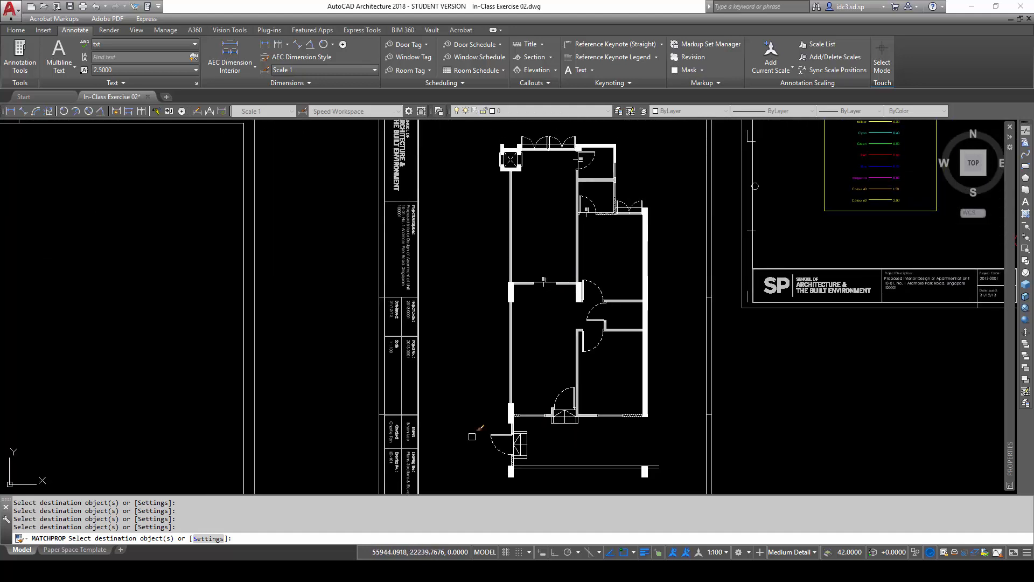
scroll(512, 460, up, 8)
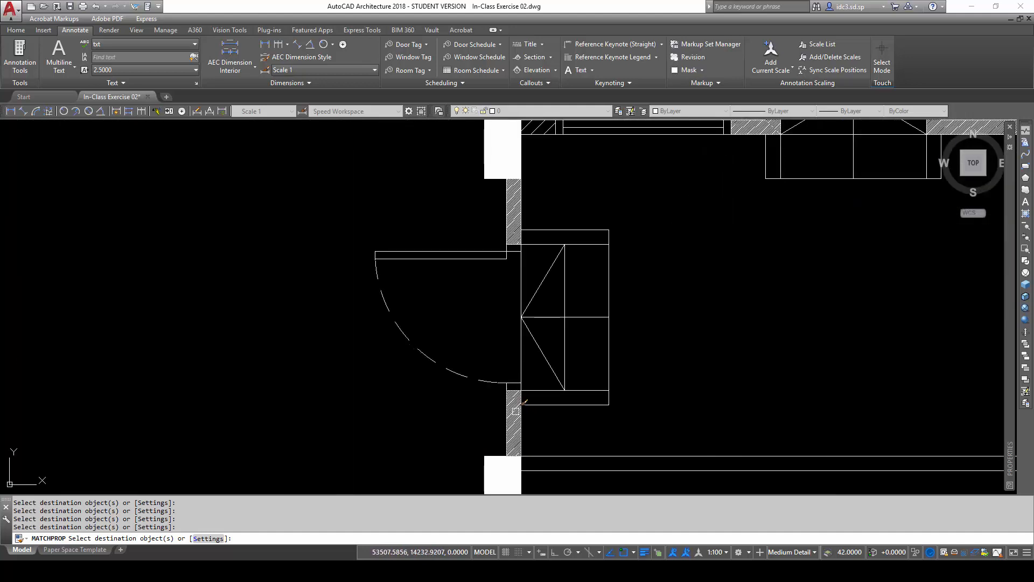
scroll(555, 341, down, 2)
middle_drag(536, 403, 512, 472)
mouse_move(530, 246)
middle_down()
mouse_move(533, 408)
mouse_move(487, 367)
mouse_move(470, 413)
middle_up()
middle_drag(556, 266, 530, 412)
scroll(568, 346, down, 3)
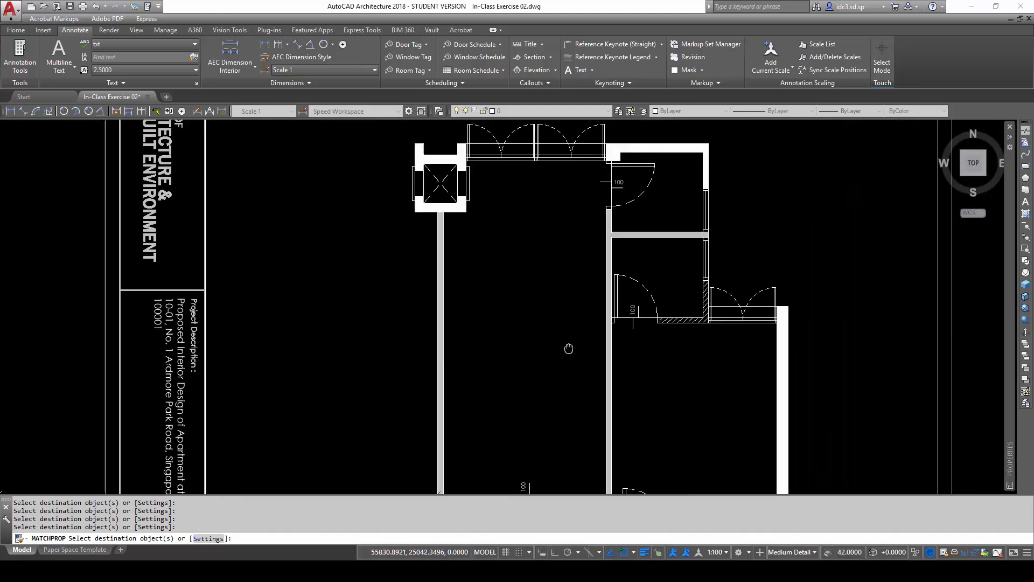
scroll(605, 339, up, 8)
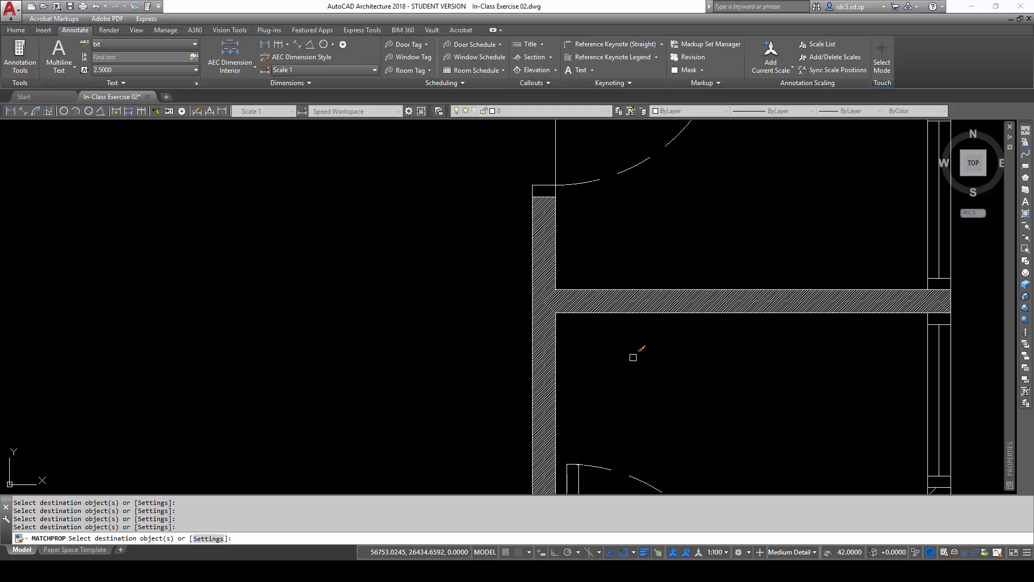
key(Escape)
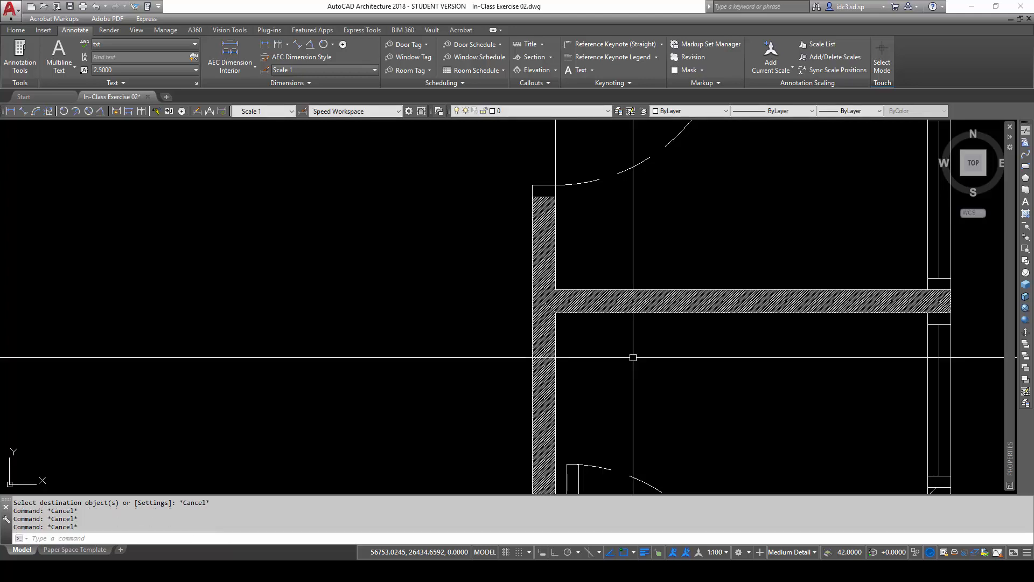
- Set the pattern scale of the T-shaped wall hatch between the kitchen and the small rooms to 50
click(545, 314)
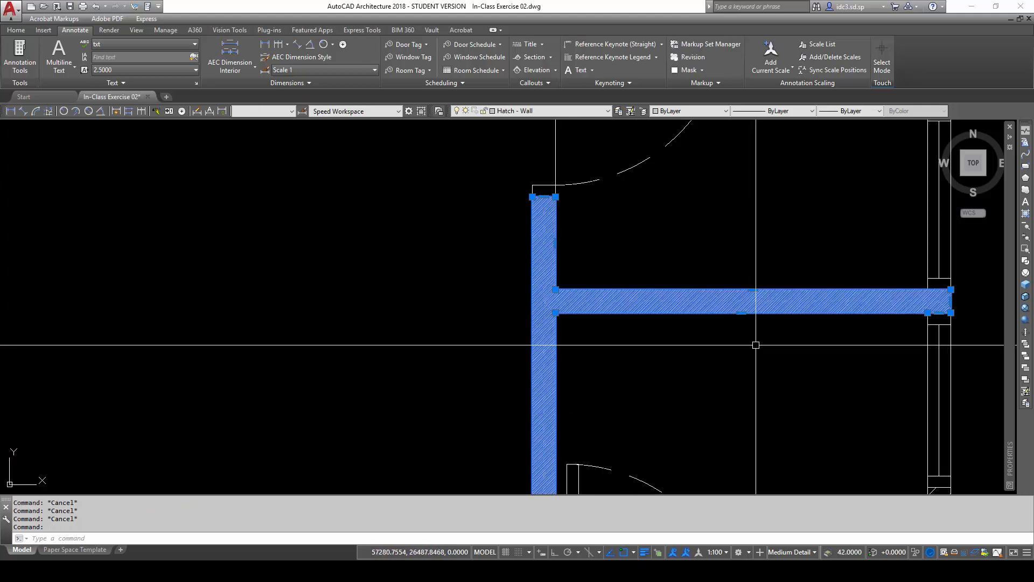
mouse_move(1012, 327)
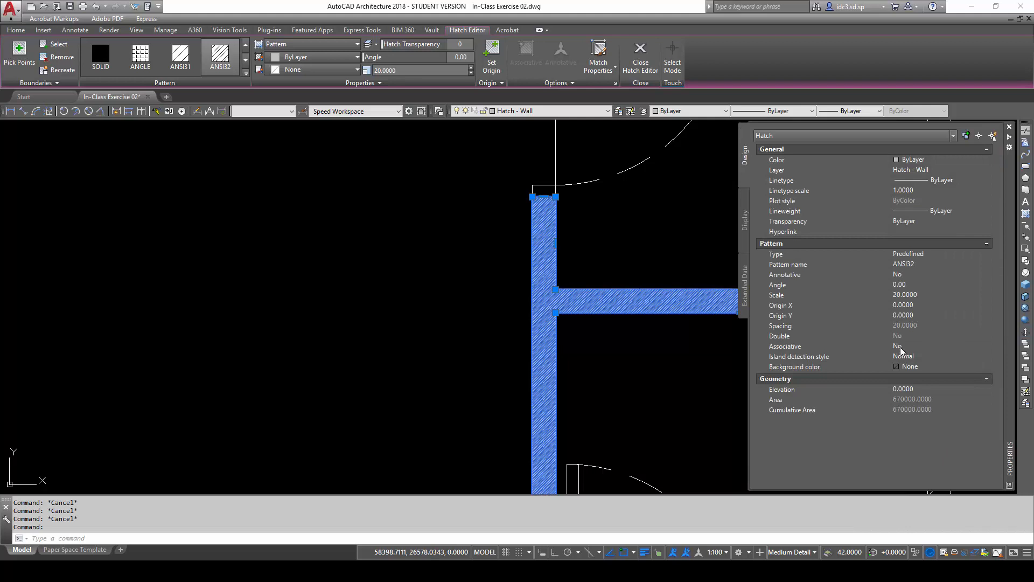
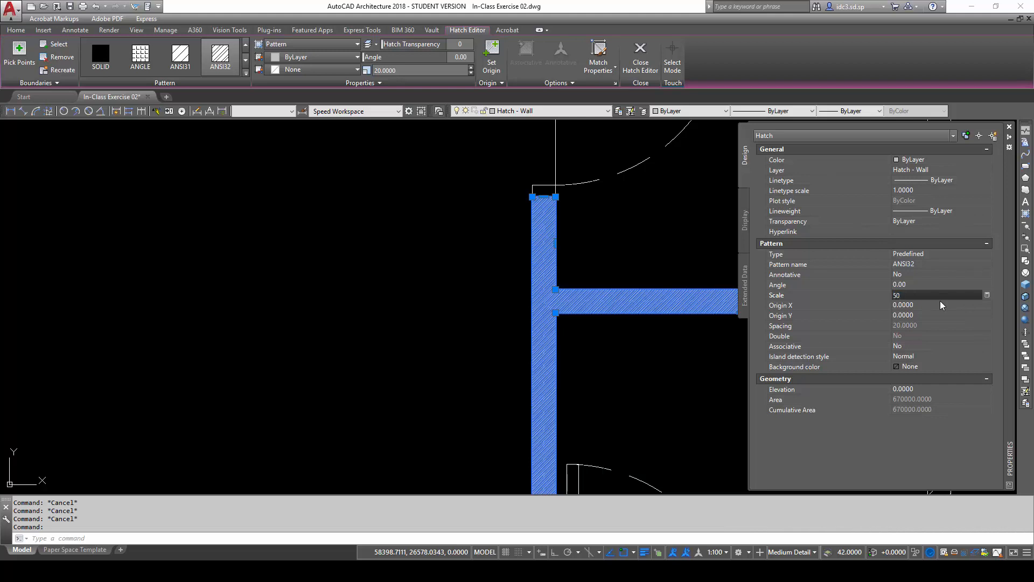
key(Return)
key(Escape)
key(Escape)
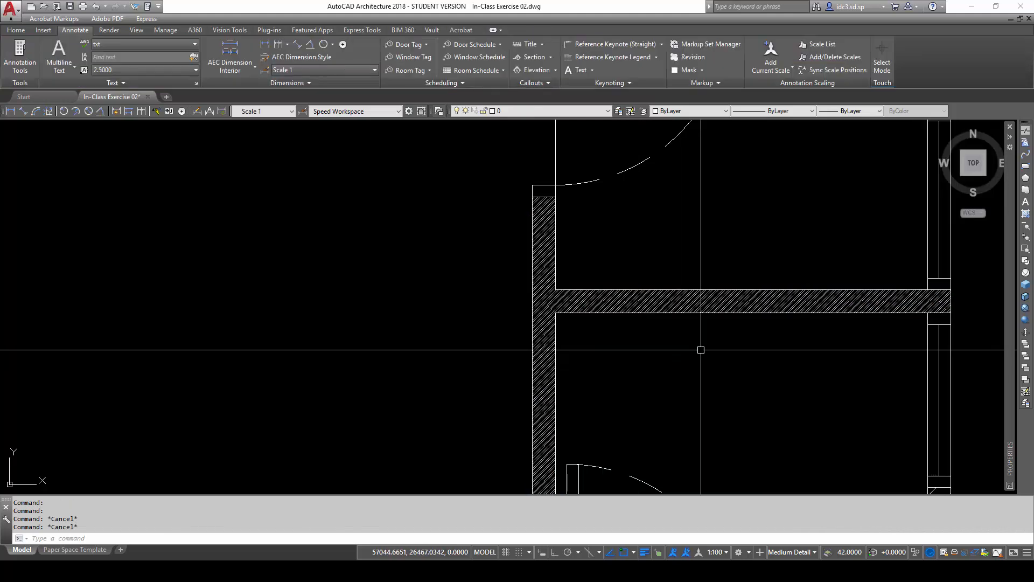
- Raise the hatch scale of the kitchen's T-shaped wall to 100
scroll(701, 350, down, 3)
scroll(687, 337, up, 5)
click(687, 337)
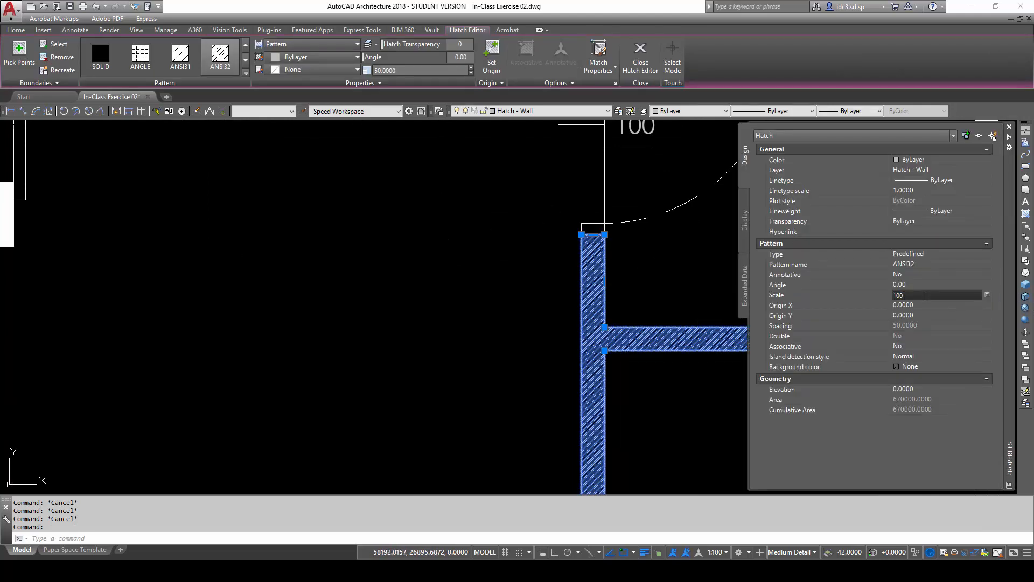
key(Return)
key(Escape)
scroll(687, 381, down, 3)
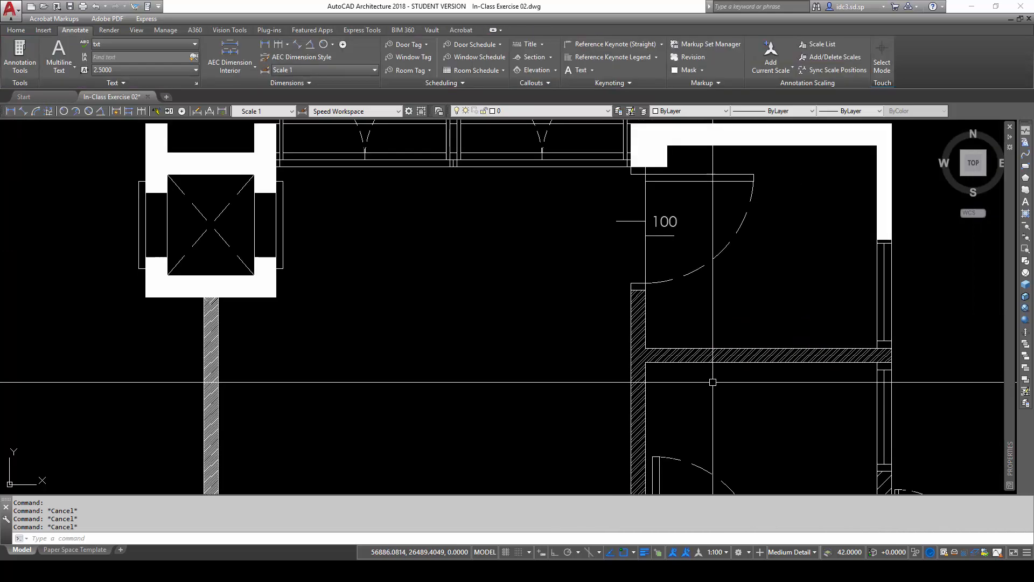
middle_drag(688, 380, 672, 313)
scroll(672, 312, up, 2)
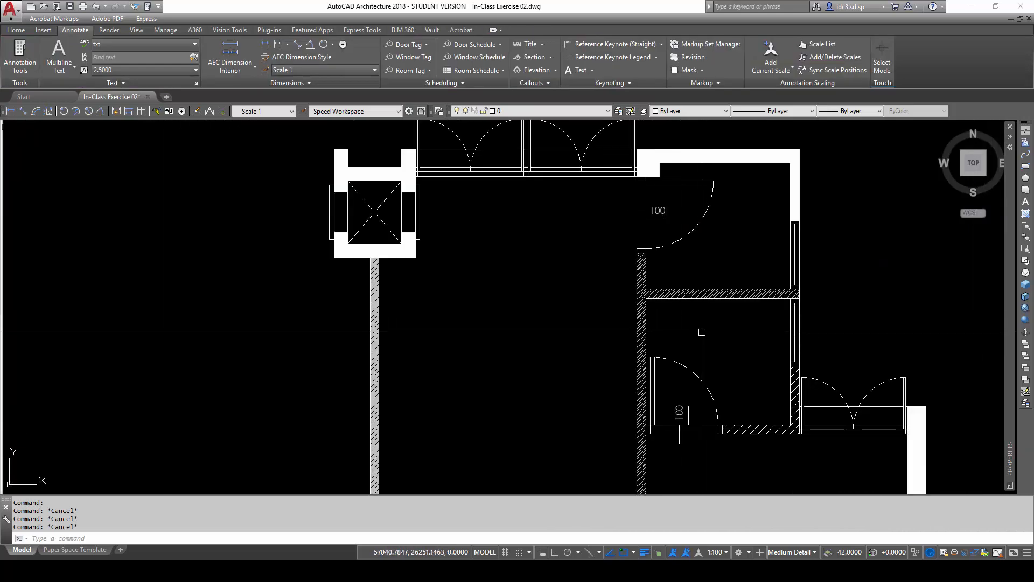
scroll(692, 328, up, 2)
scroll(662, 263, up, 2)
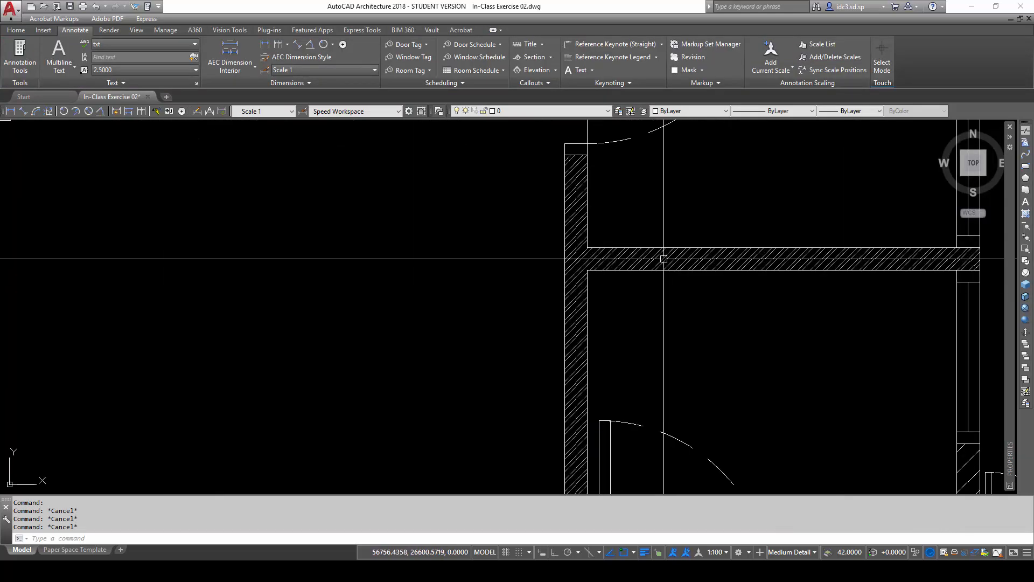
- Change the T-shaped kitchen wall's ANSI32 hatch to a scale of 200 and check its line spacing against the neighbouring walls
click(662, 263)
scroll(684, 339, down, 2)
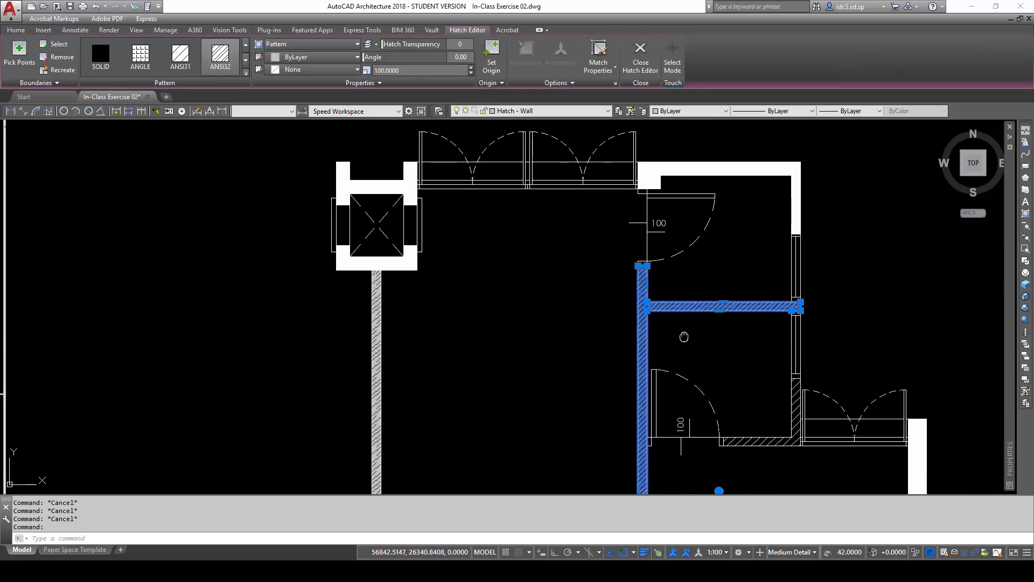
middle_drag(684, 340, 646, 334)
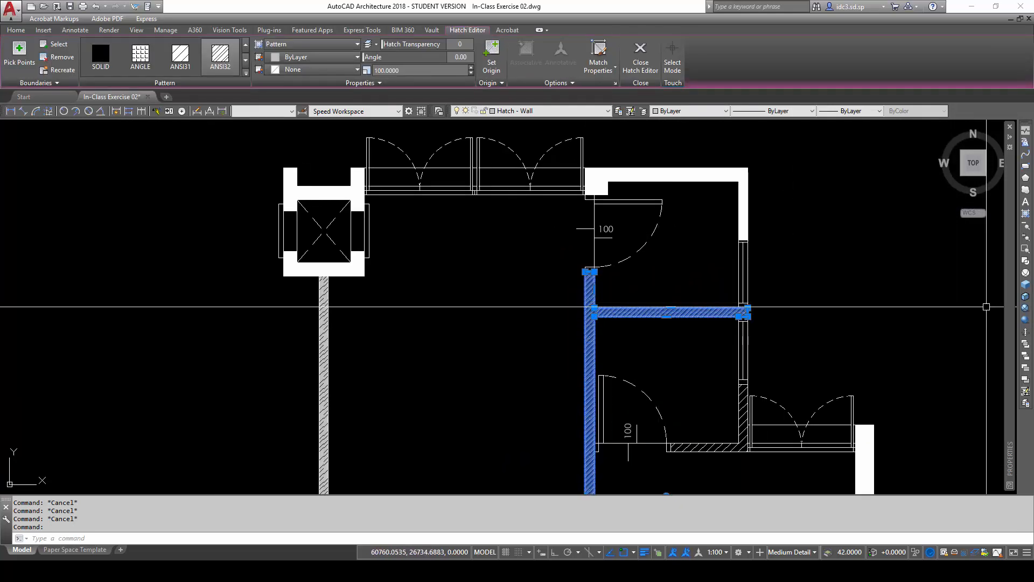
mouse_move(1010, 458)
click(933, 295)
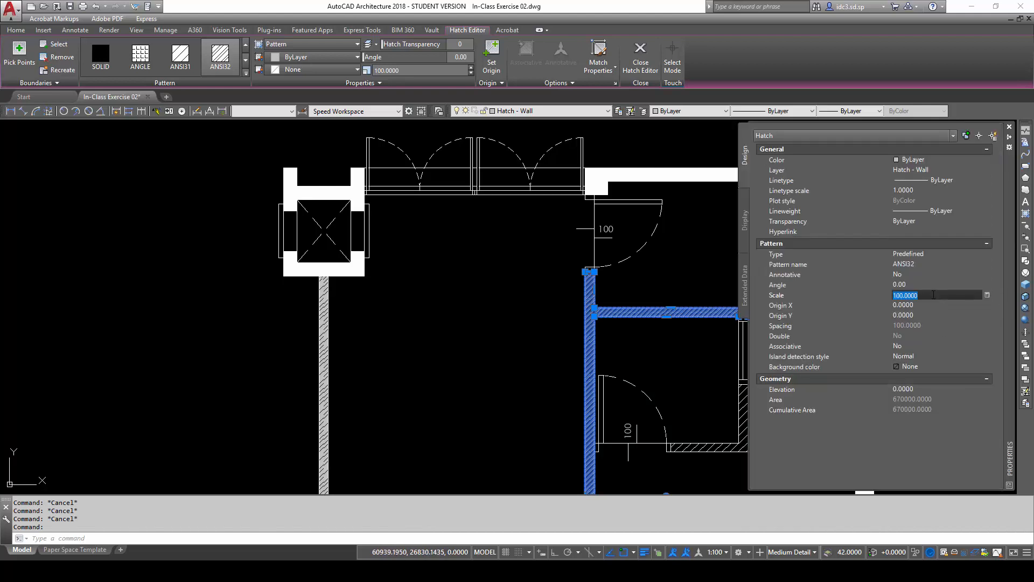
key(Return)
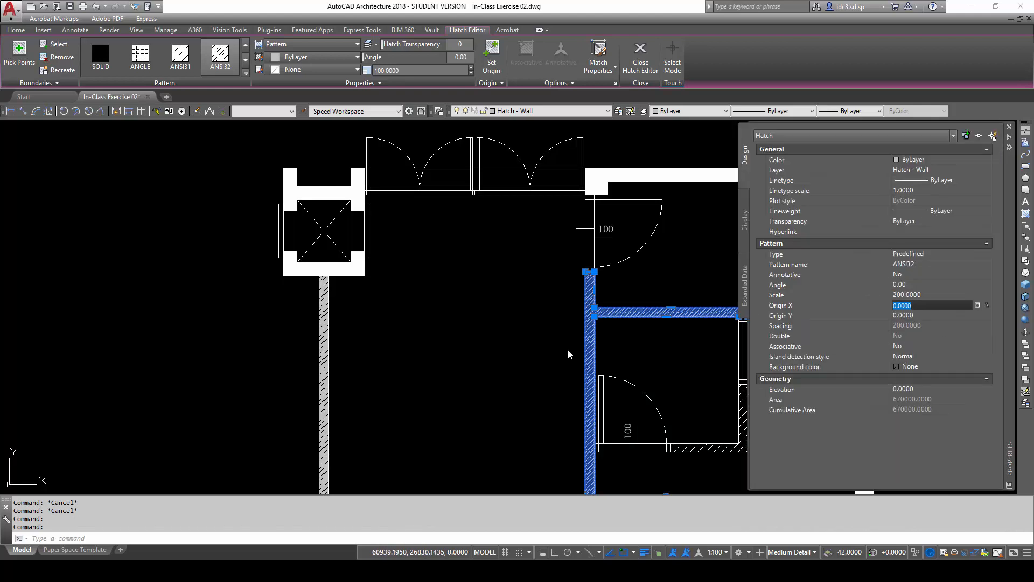
key(Escape)
scroll(676, 357, up, 5)
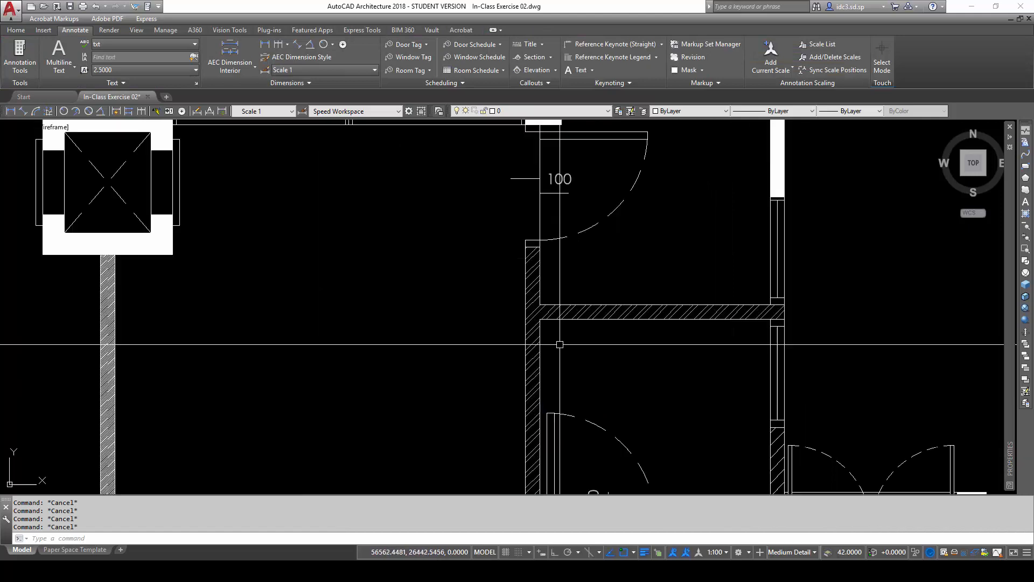
scroll(584, 357, down, 3)
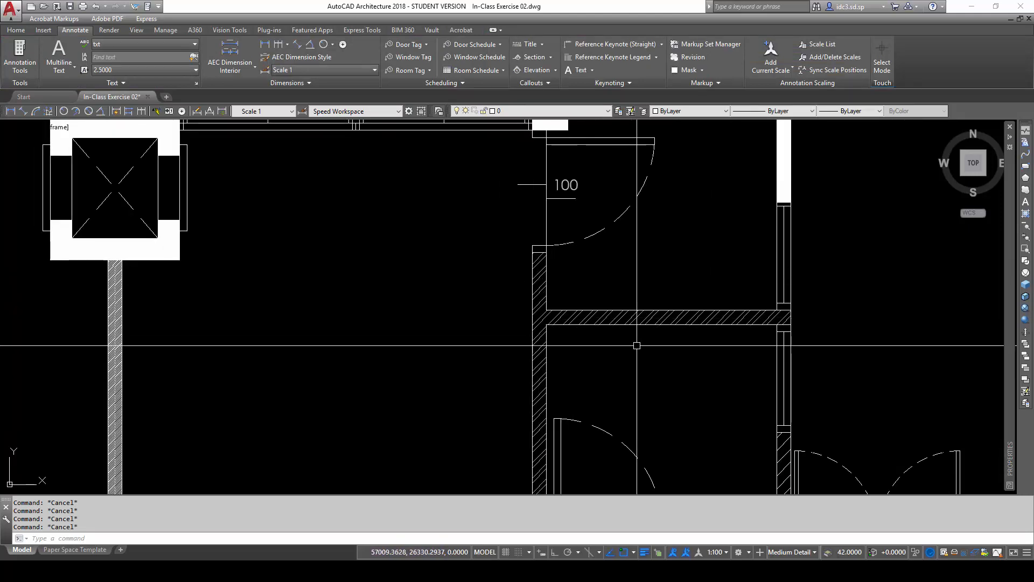
scroll(634, 347, down, 2)
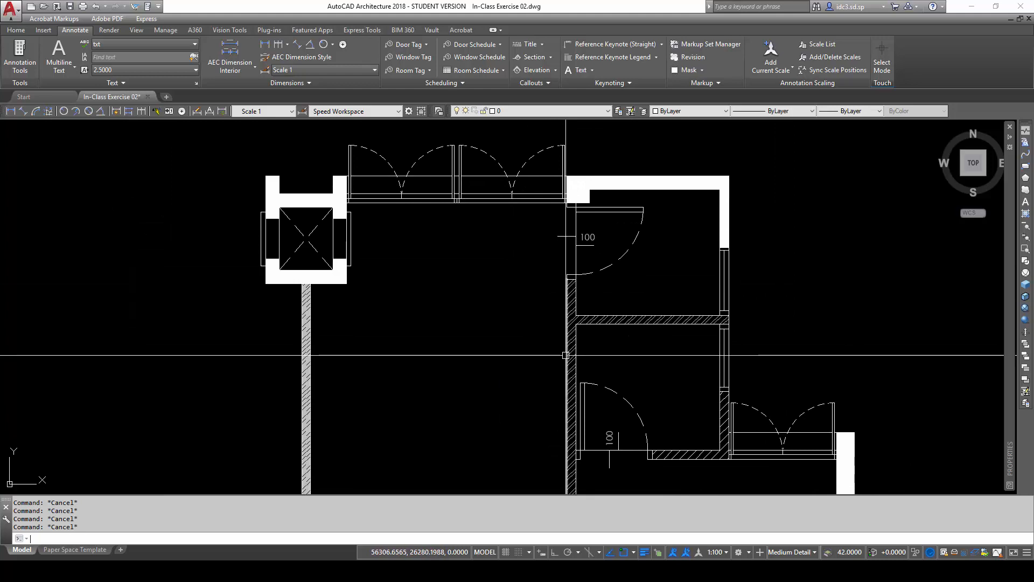
- Match the hatch of the kitchen's outer side wall to the rescaled T-shaped wall hatch using Match Properties
scroll(574, 330, up, 3)
click(576, 296)
scroll(460, 385, down, 2)
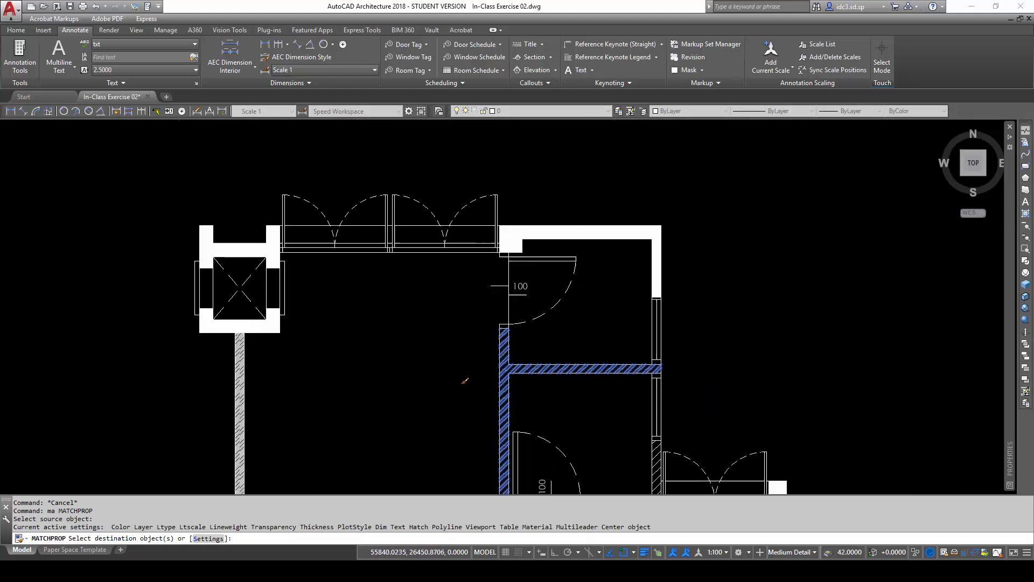
middle_drag(464, 379, 603, 327)
scroll(369, 334, up, 3)
click(430, 320)
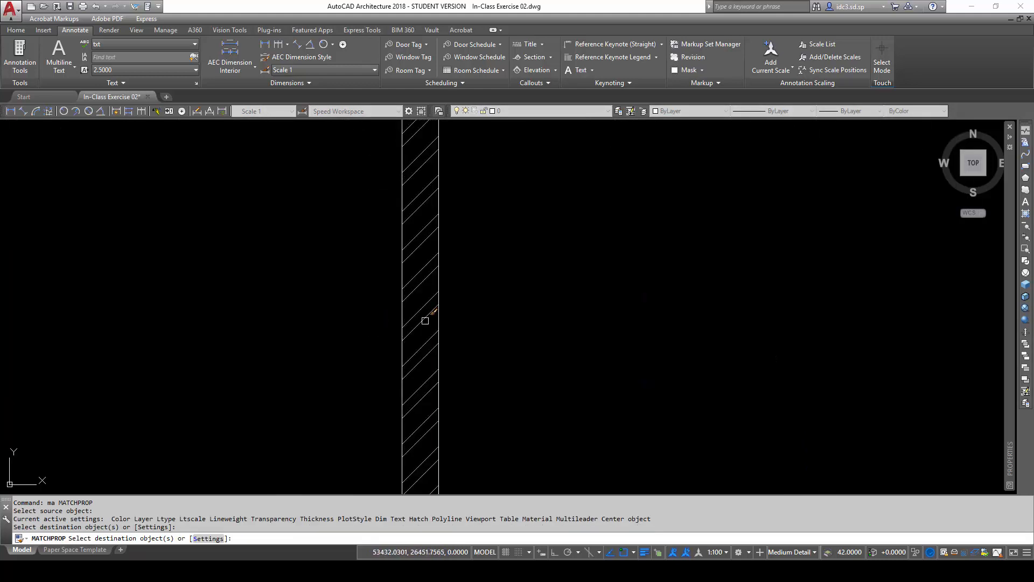
- Apply the rescaled hatch to the small room's L-shaped wall beside the master bedroom and to the wall between kitchen and living area
scroll(429, 320, down, 3)
scroll(604, 327, up, 4)
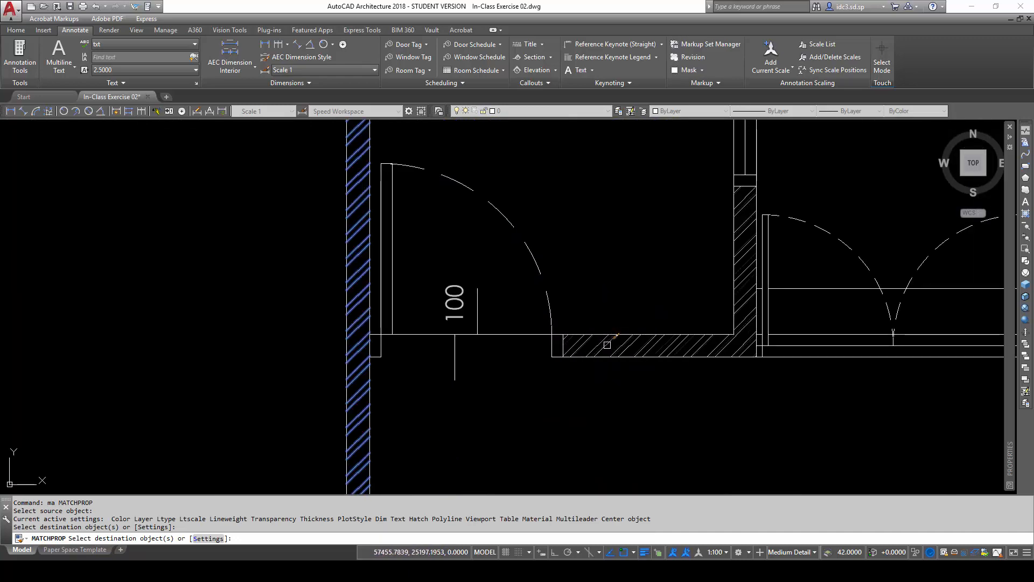
click(607, 344)
scroll(559, 376, down, 3)
scroll(501, 325, up, 5)
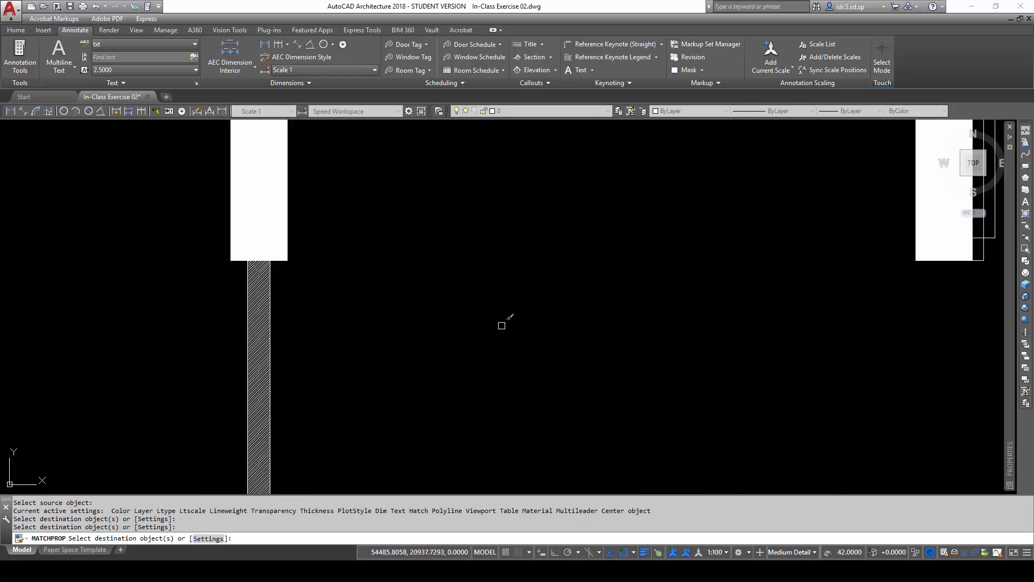
scroll(501, 325, down, 3)
scroll(486, 205, up, 4)
click(487, 281)
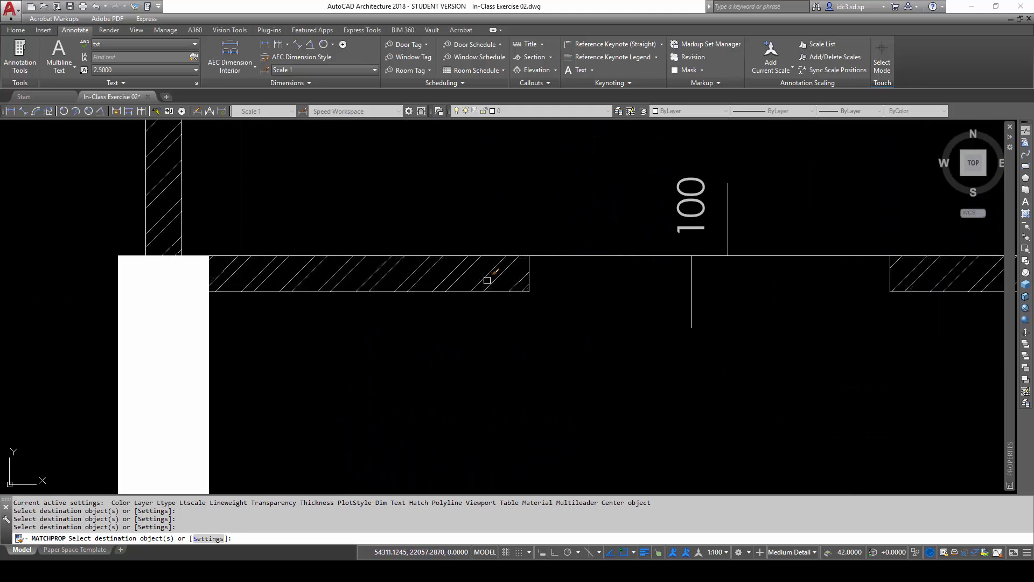
- Apply the rescaled hatch to the living area's wall beside the lower bedroom, the store's lower wall and the living area's outer side wall
scroll(487, 280, down, 4)
scroll(611, 229, up, 5)
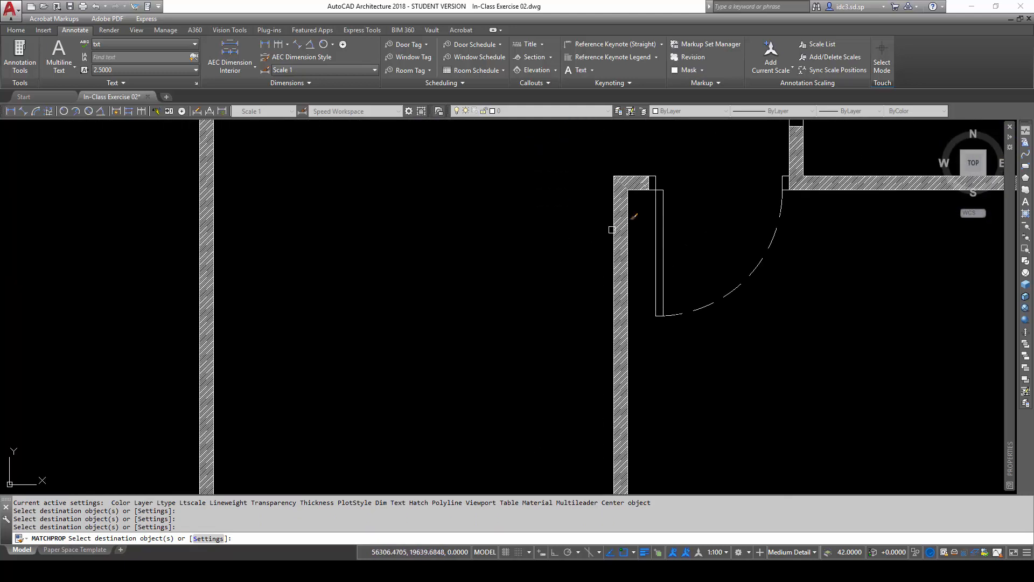
click(619, 222)
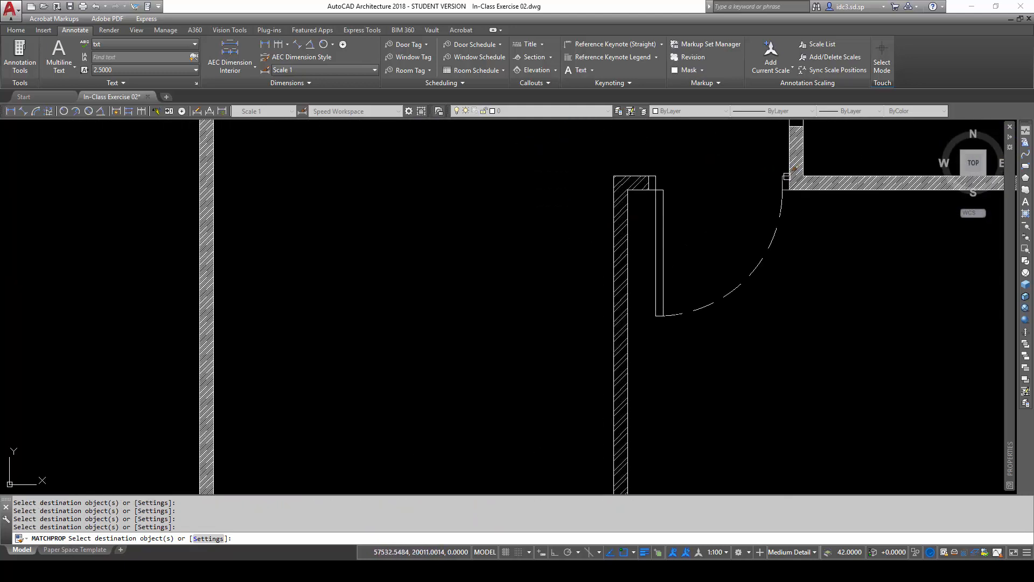
click(210, 258)
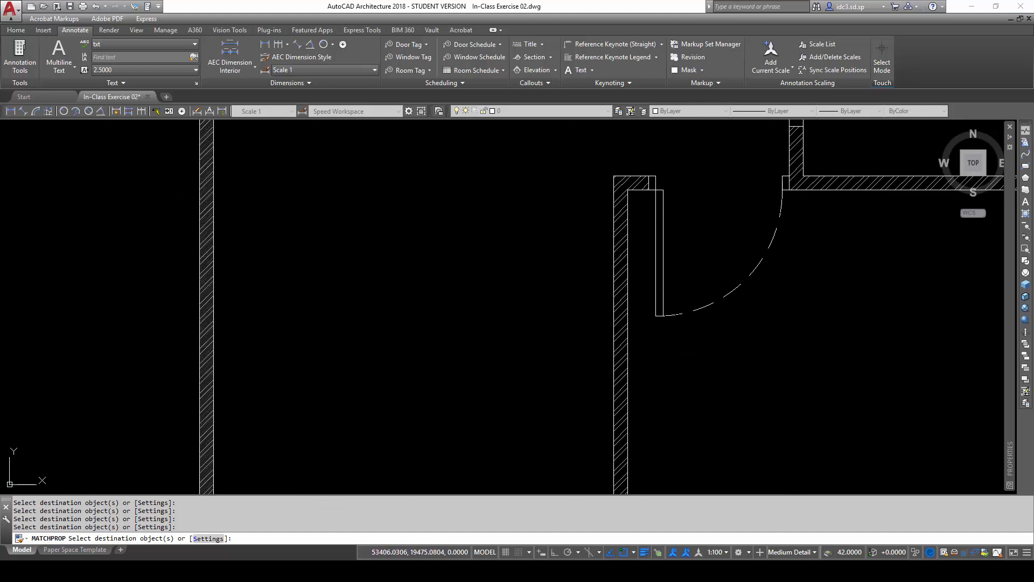
- Apply the rescaled hatch to the wall pieces along the living area's and lower bedroom's lower side, including the L-shaped piece beside the door
scroll(335, 238, down, 4)
scroll(377, 355, up, 4)
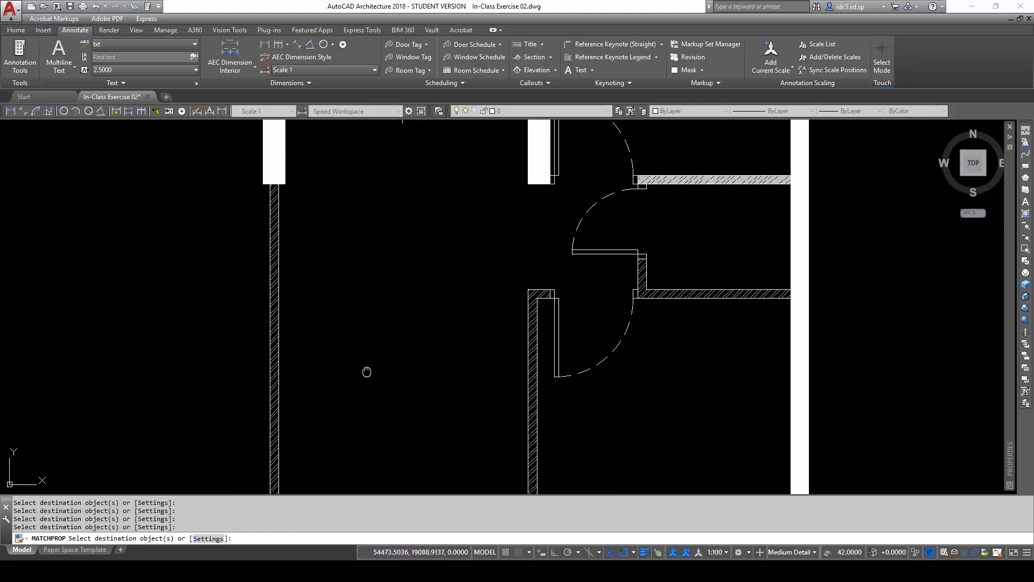
scroll(379, 388, up, 5)
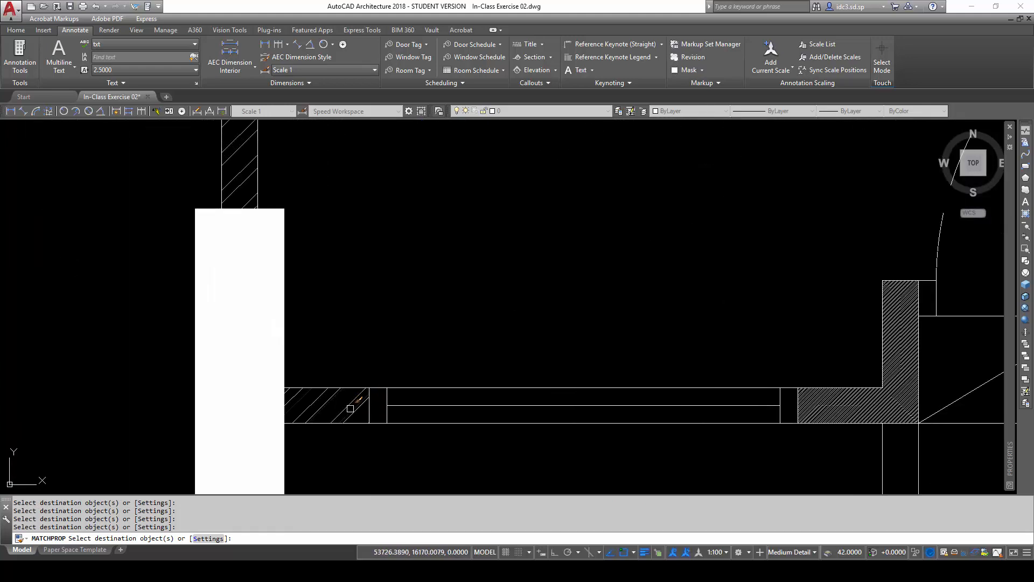
scroll(378, 397, down, 4)
scroll(565, 366, up, 3)
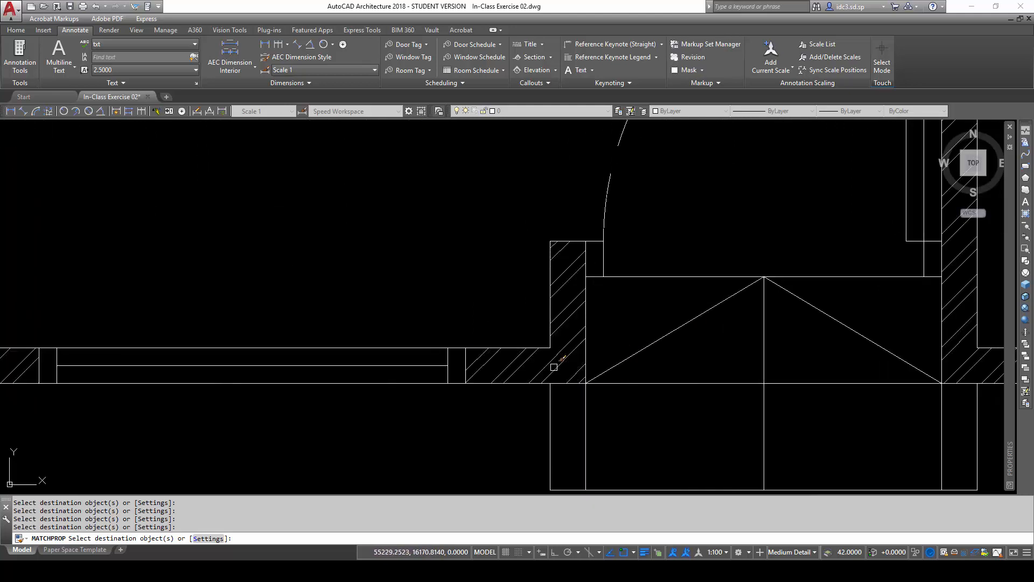
scroll(793, 371, down, 3)
scroll(760, 324, up, 5)
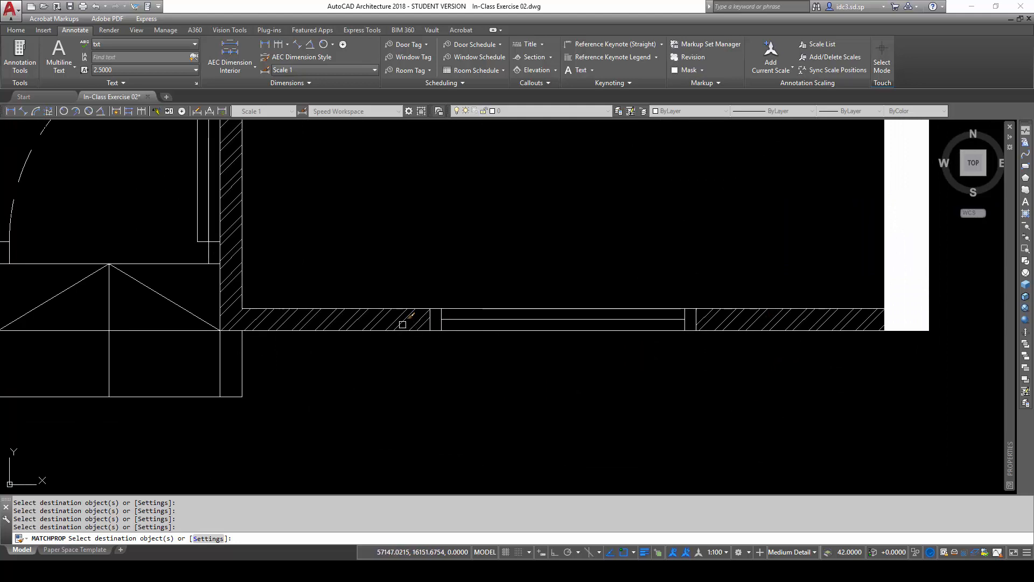
- Match the rescaled hatch onto the short walls on both sides of the entrance door and end Match Properties
scroll(540, 282, down, 3)
scroll(231, 403, up, 5)
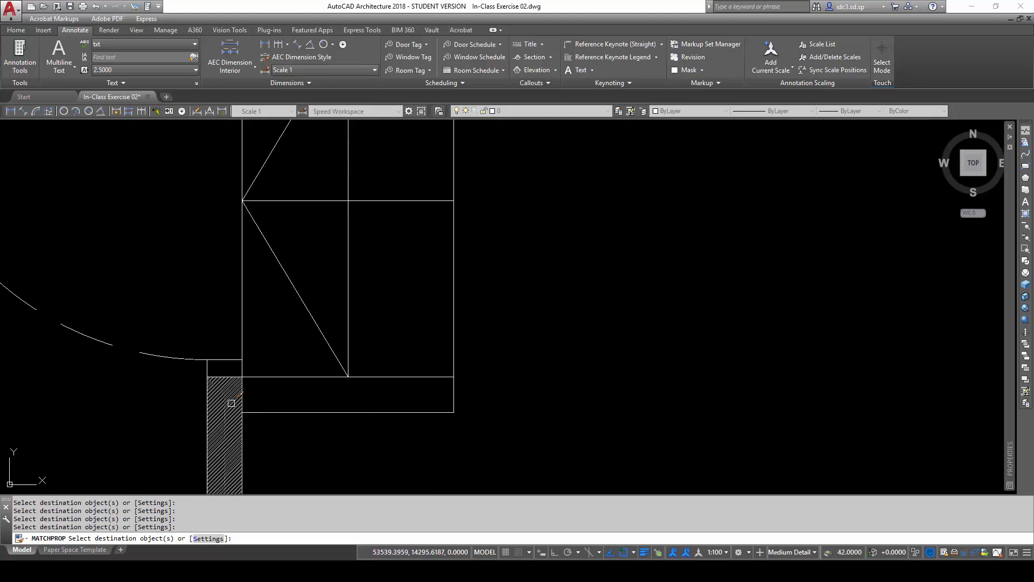
scroll(355, 357, down, 3)
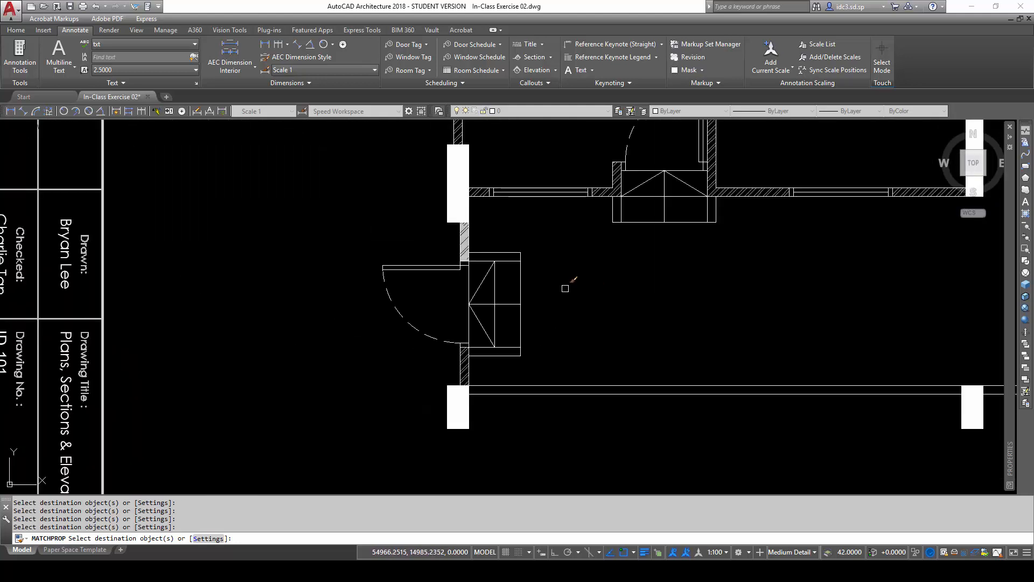
scroll(485, 249, up, 4)
scroll(573, 333, down, 3)
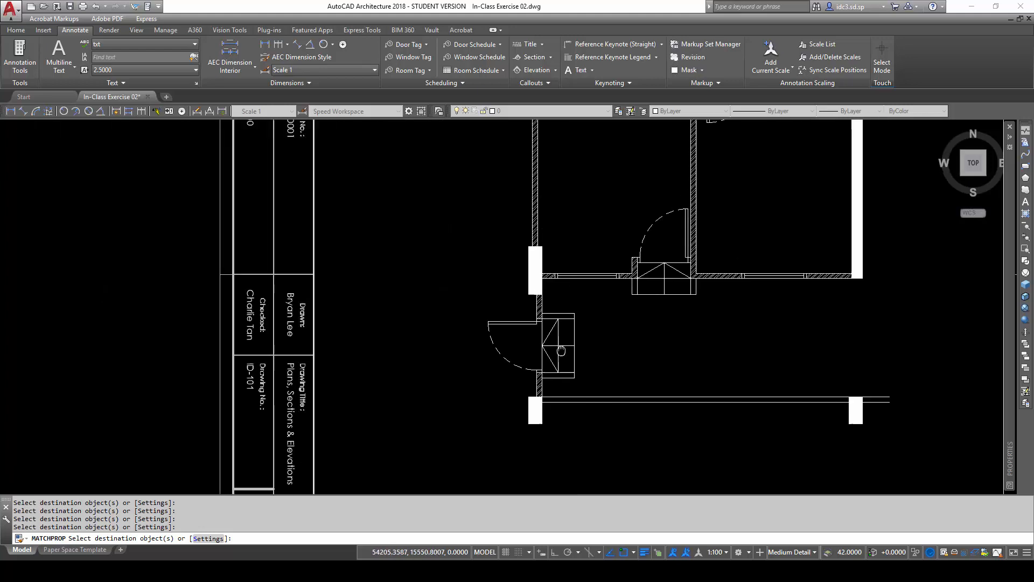
middle_drag(561, 351, 497, 397)
key(Escape)
key(Escape)
key(Escape)
- Move the solid hatch of the shaft in the plan's upper corner to the Hatch - Wall layer
scroll(591, 256, down, 2)
middle_drag(577, 289, 550, 432)
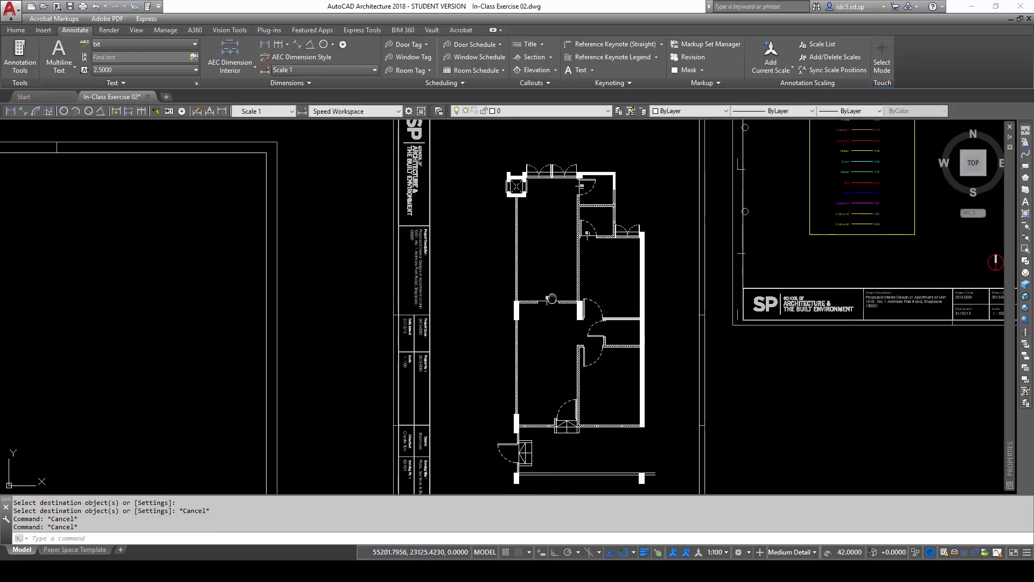
scroll(597, 211, up, 6)
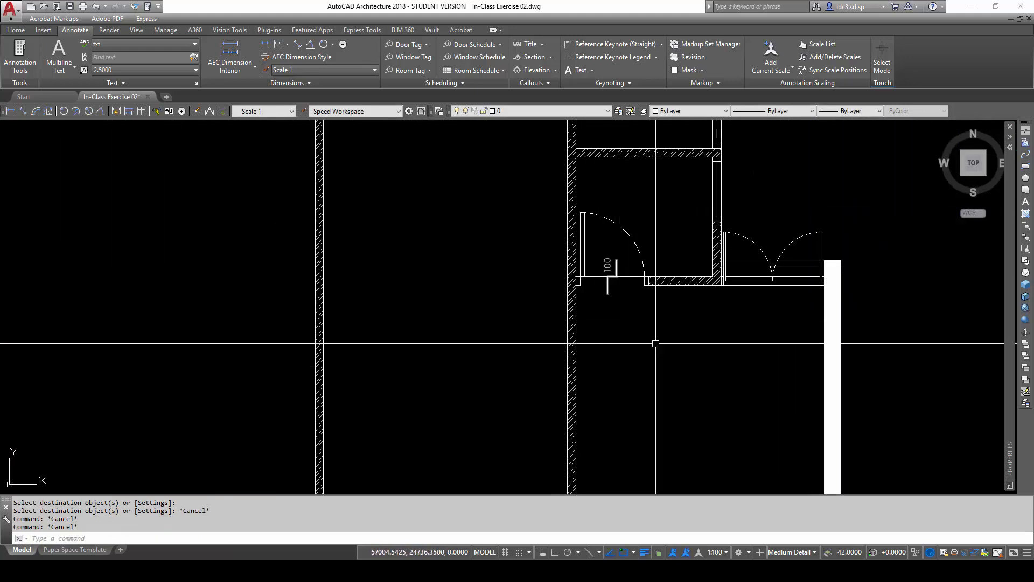
scroll(655, 343, down, 4)
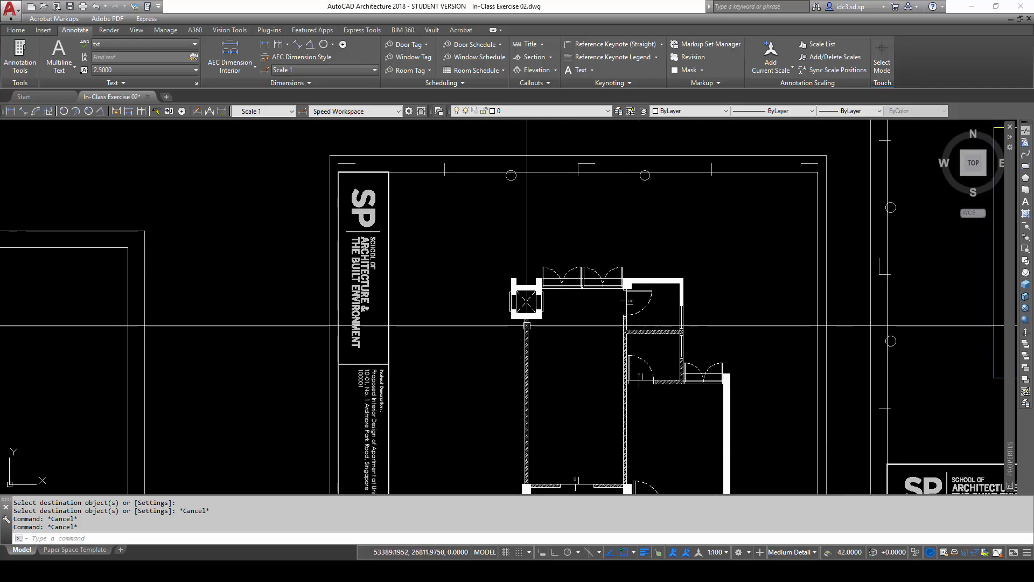
scroll(526, 323, up, 10)
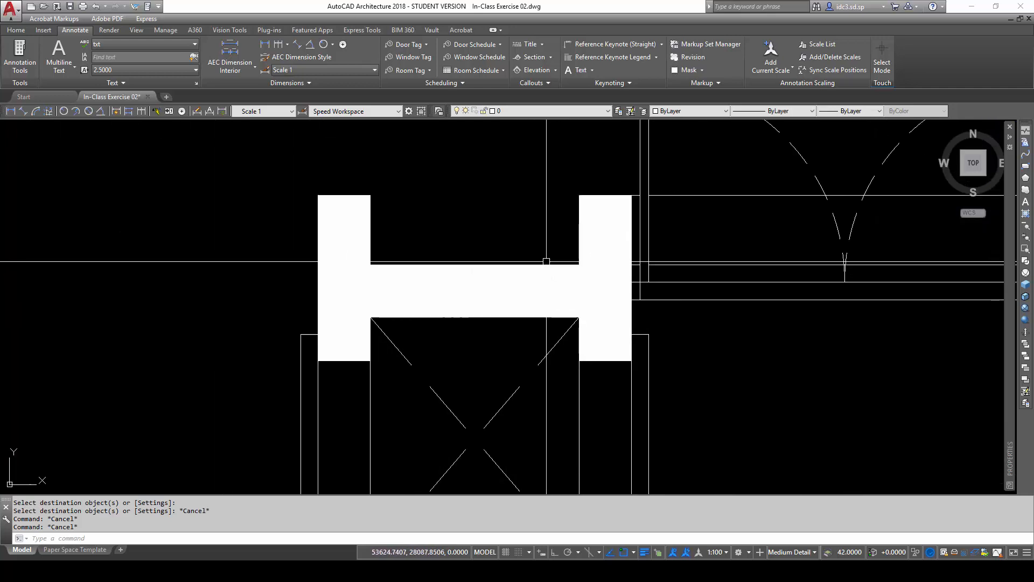
click(474, 291)
scroll(473, 331, down, 5)
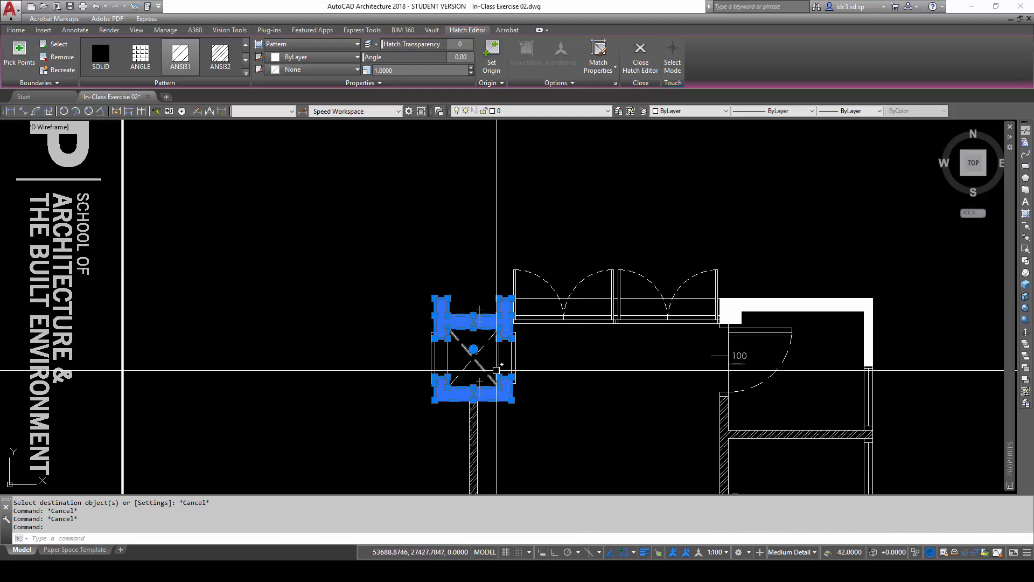
scroll(514, 401, up, 2)
mouse_move(553, 406)
middle_down()
mouse_move(554, 369)
mouse_move(511, 357)
middle_up()
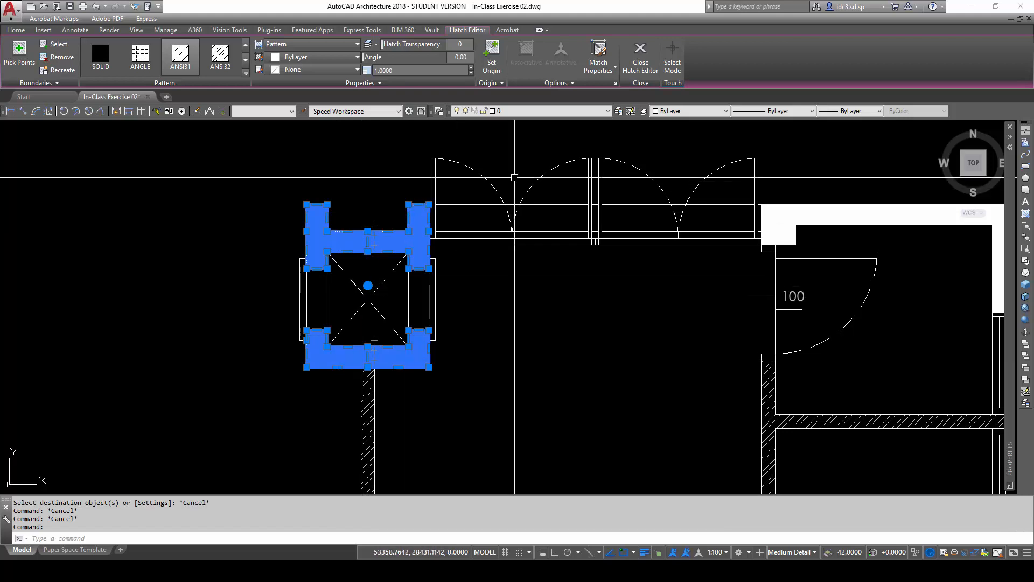
click(608, 111)
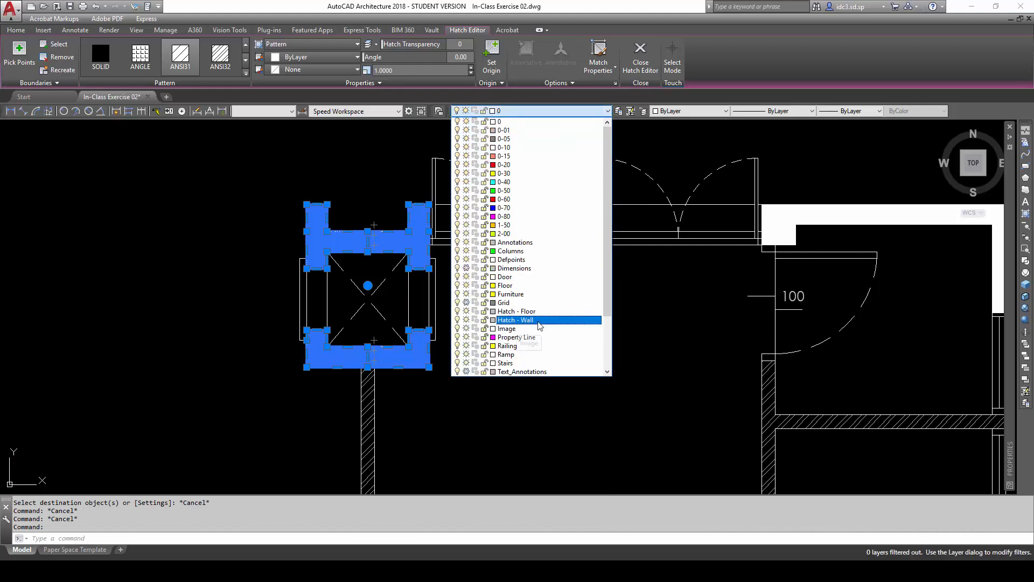
click(529, 322)
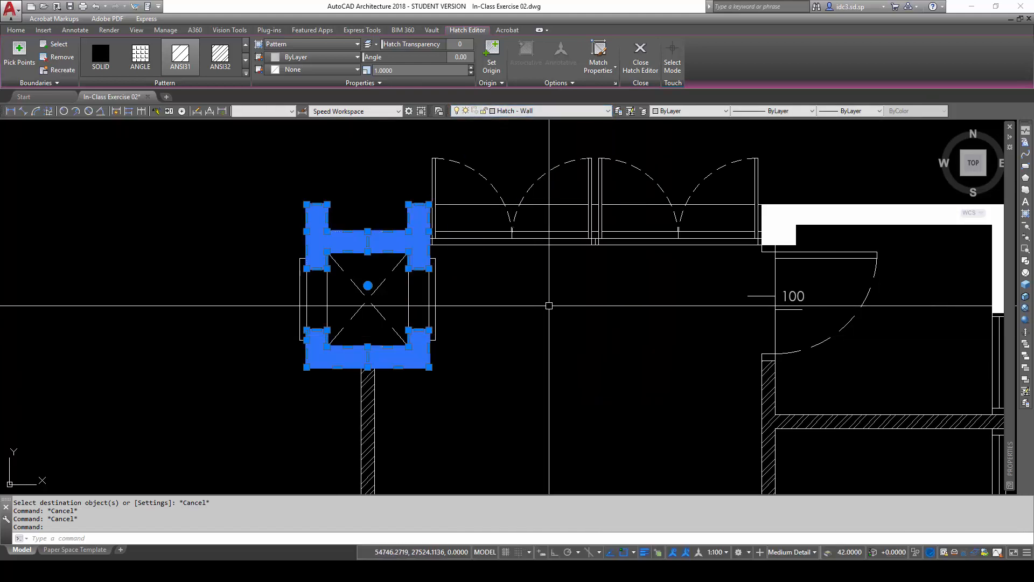
key(Escape)
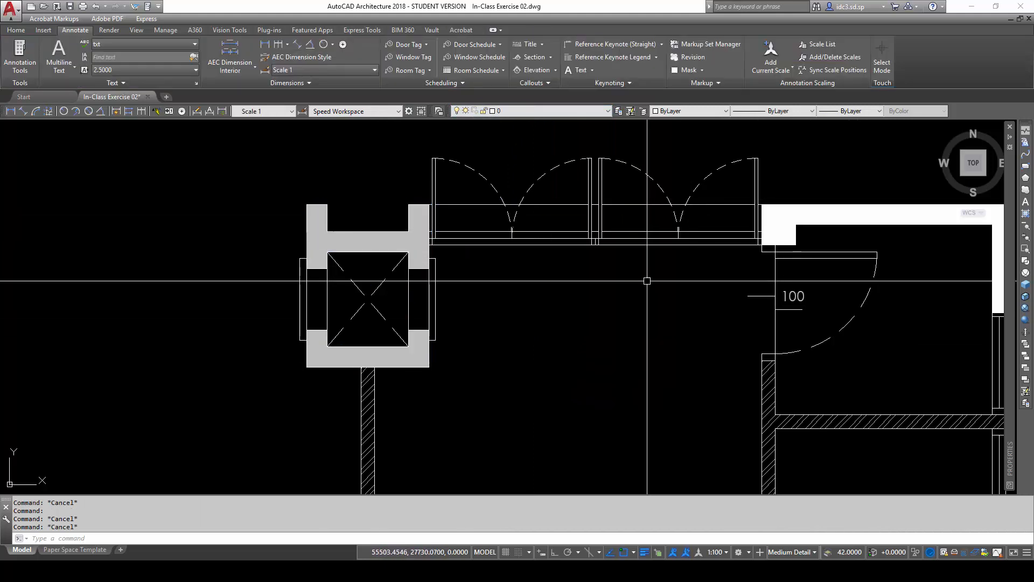
- Select the whole floor plan inside the sheet and filter its properties to the Hatch objects
scroll(641, 296, down, 6)
scroll(538, 242, down, 2)
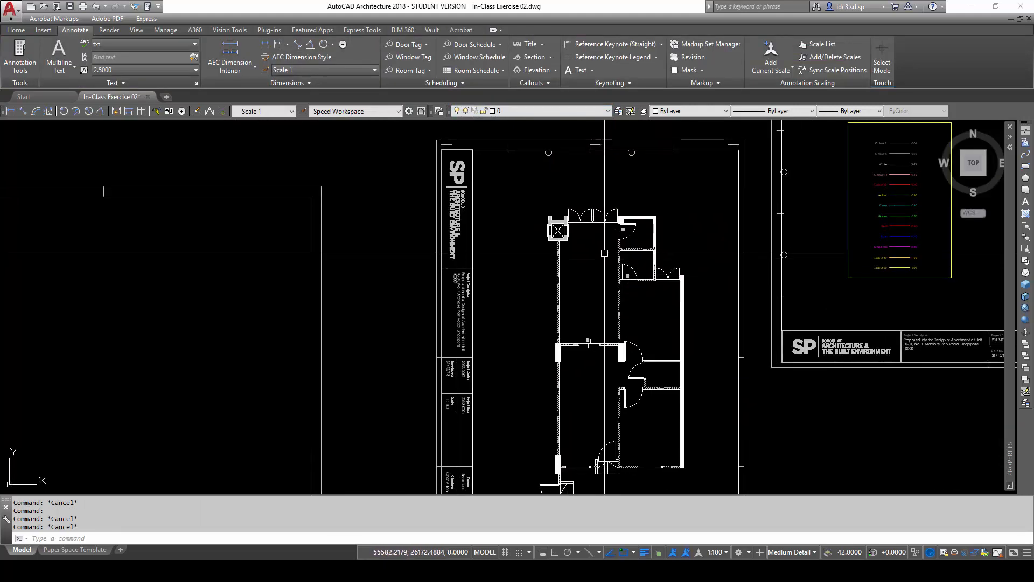
scroll(663, 188, up, 5)
scroll(657, 191, down, 4)
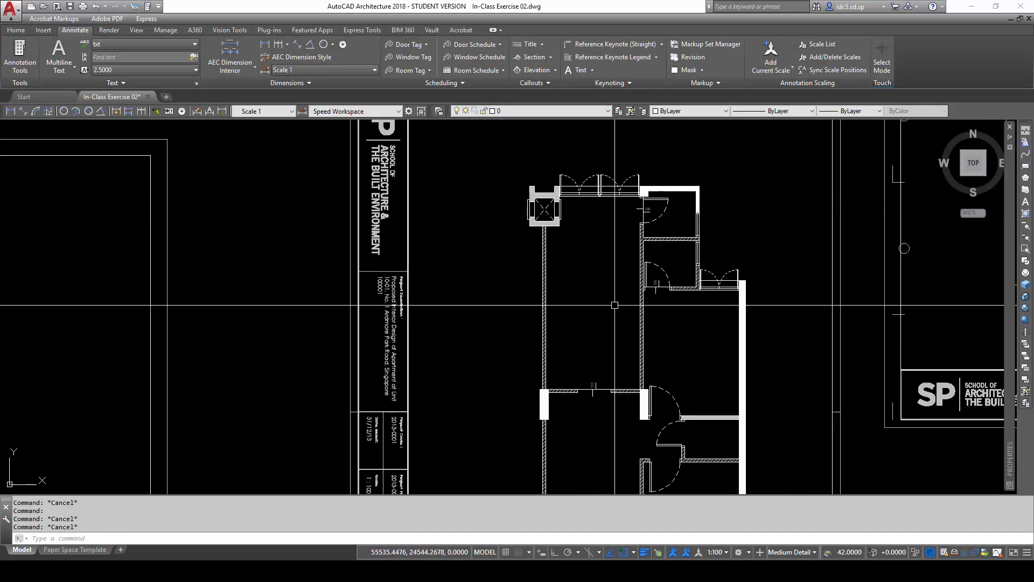
scroll(614, 305, down, 3)
middle_drag(615, 304, 590, 252)
click(545, 197)
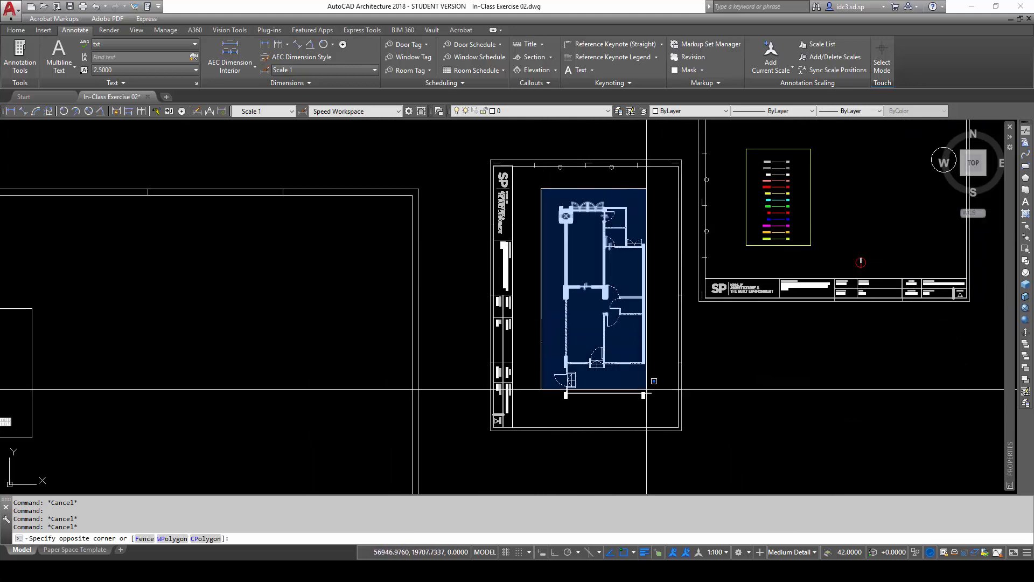
click(670, 428)
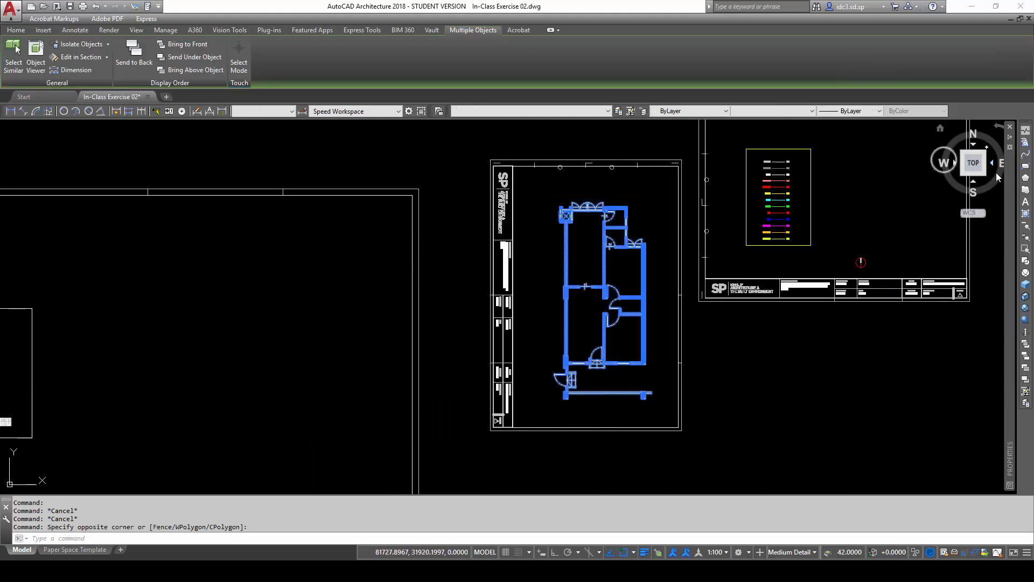
mouse_move(1009, 179)
click(951, 136)
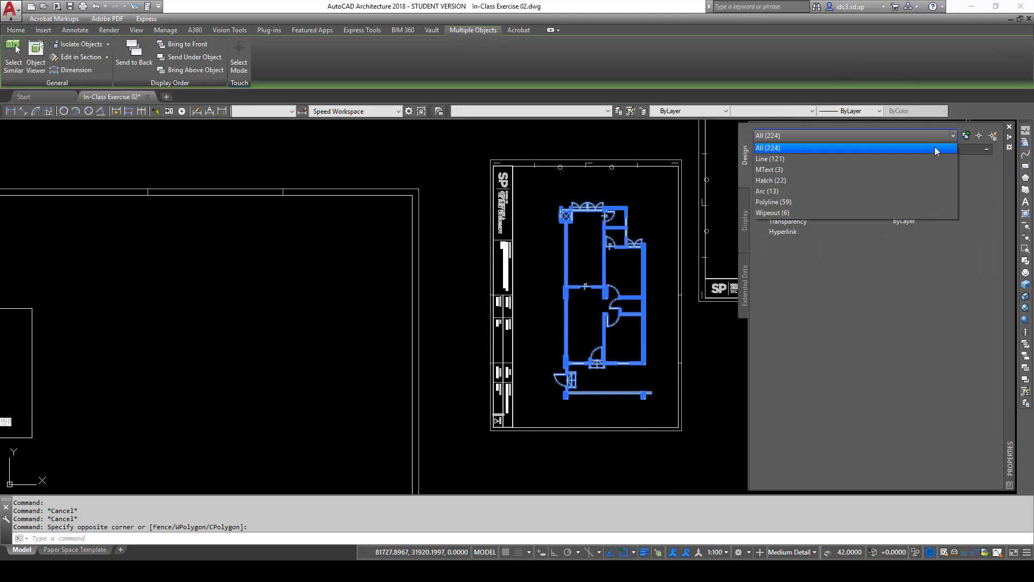
click(793, 182)
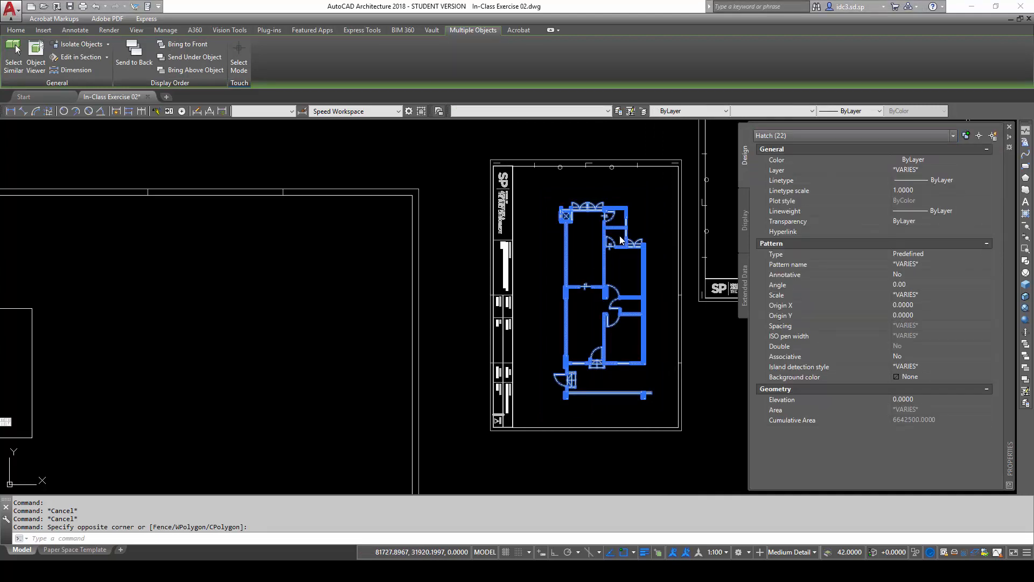
- Assign the current floor plan selection to the Hatch - Wall layer and clear the selection
scroll(601, 229, up, 6)
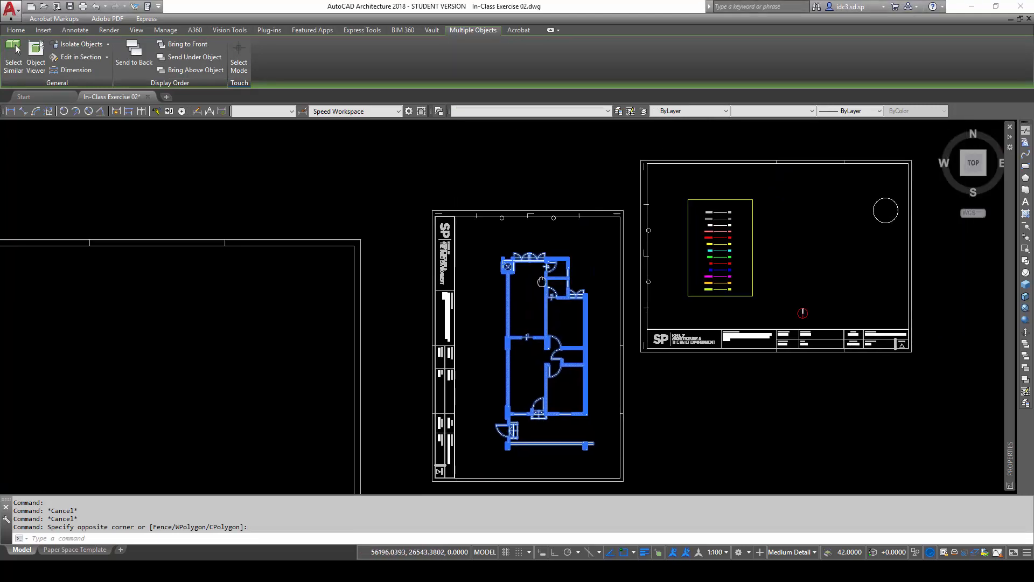
scroll(582, 251, down, 5)
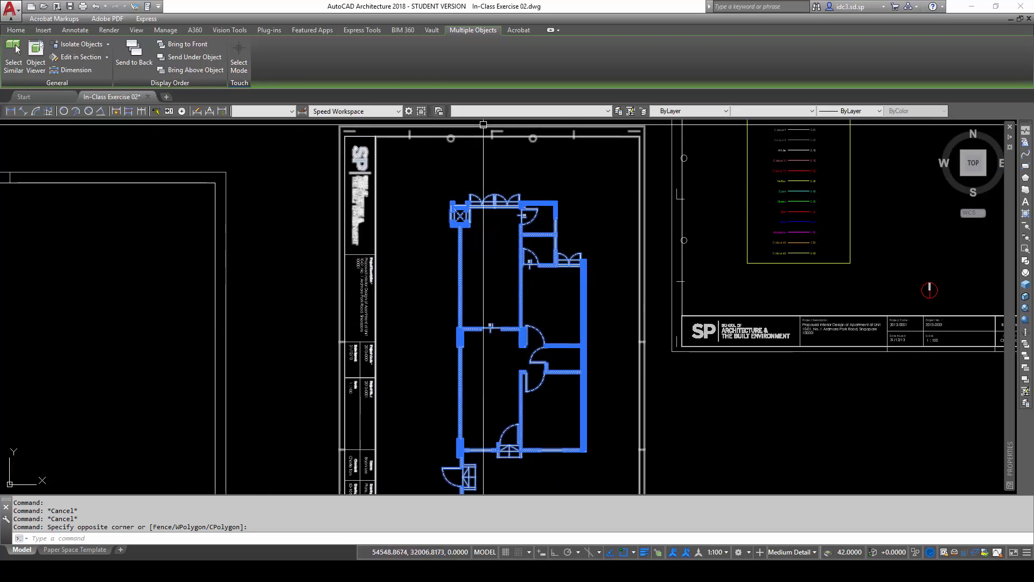
click(609, 111)
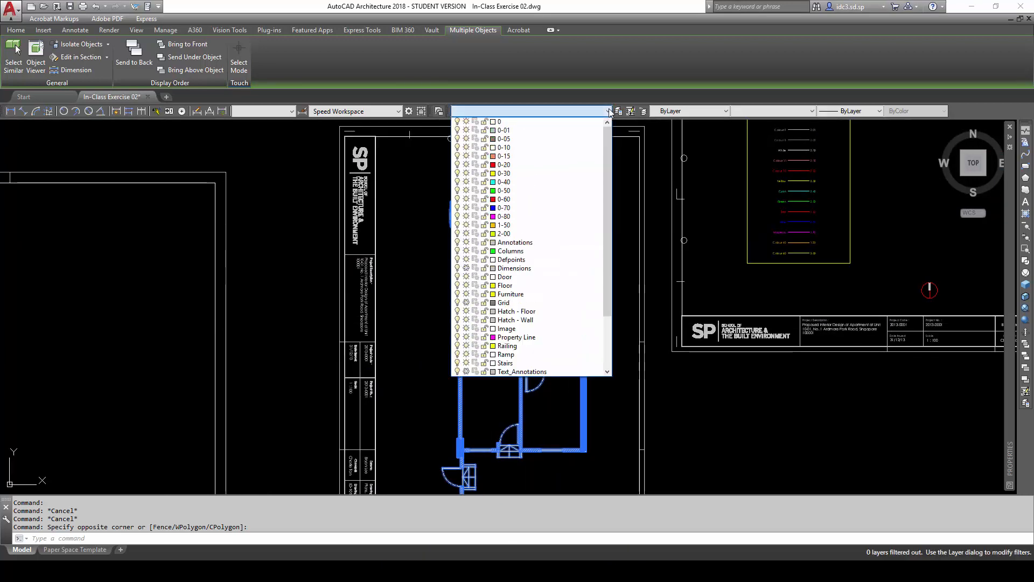
click(538, 320)
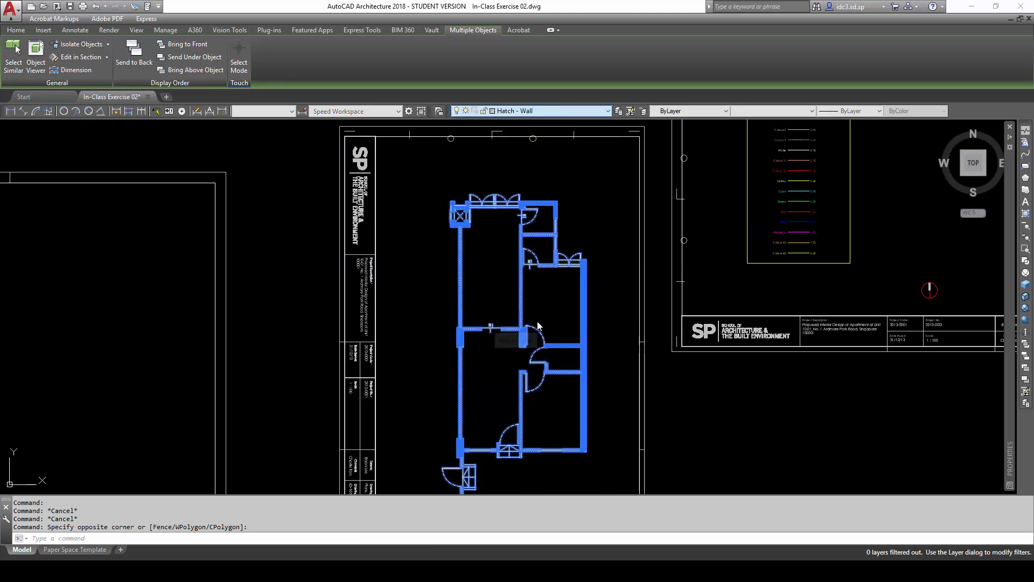
key(Escape)
key(Escape)
key(Escape)
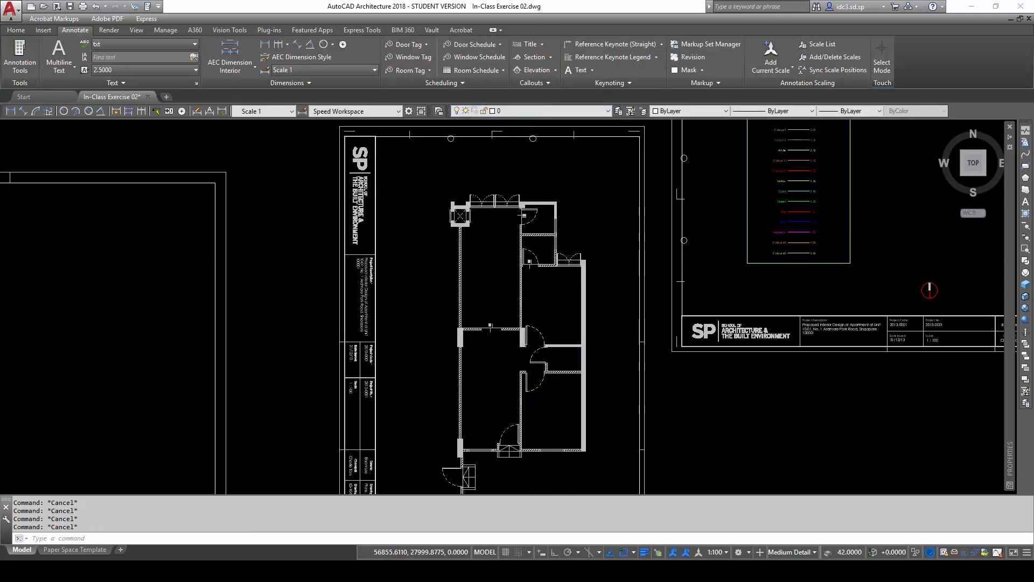
- Regenerate the model and examine the walls, columns and hatches across the floor plan after the layer change
scroll(541, 211, up, 8)
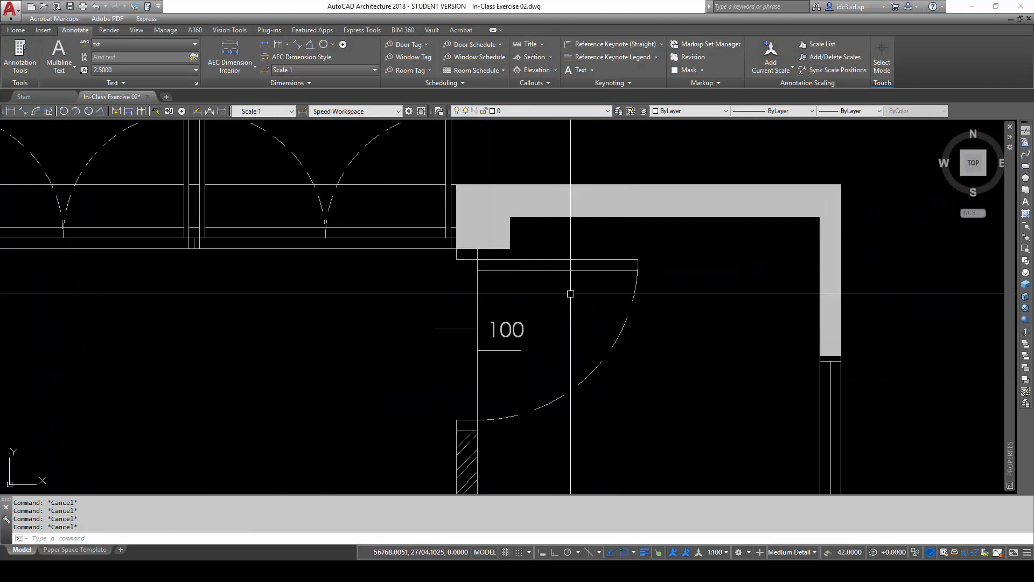
scroll(622, 366, down, 5)
scroll(565, 350, down, 1)
middle_drag(536, 358, 505, 242)
scroll(486, 305, down, 2)
middle_drag(485, 306, 473, 250)
scroll(481, 275, up, 4)
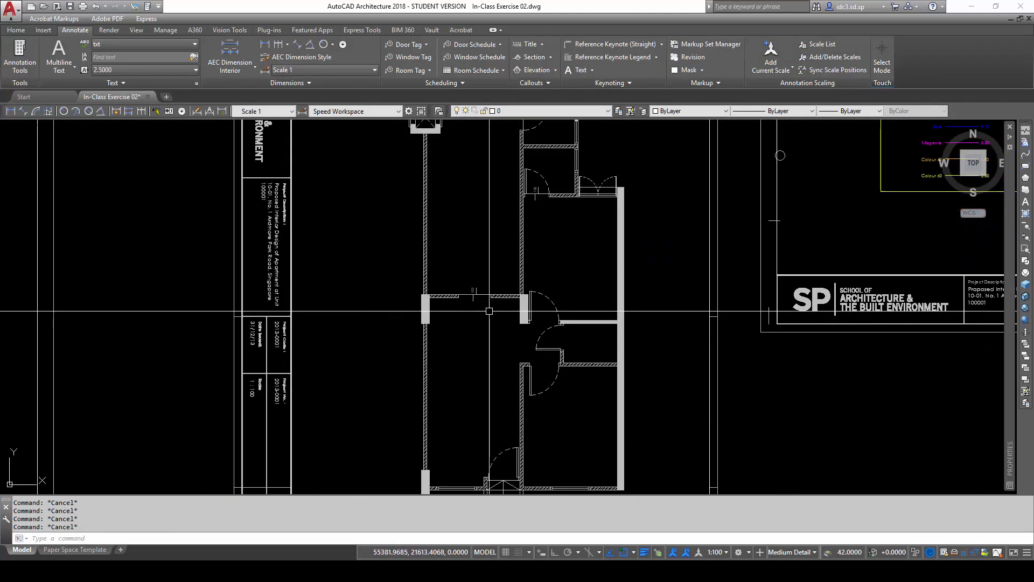
scroll(491, 309, up, 1)
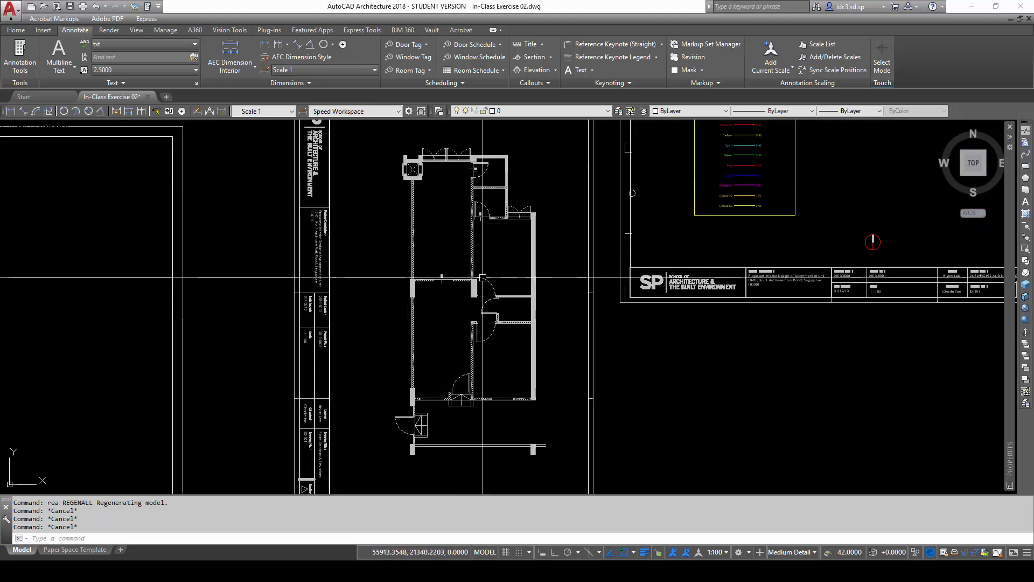
scroll(470, 377, up, 6)
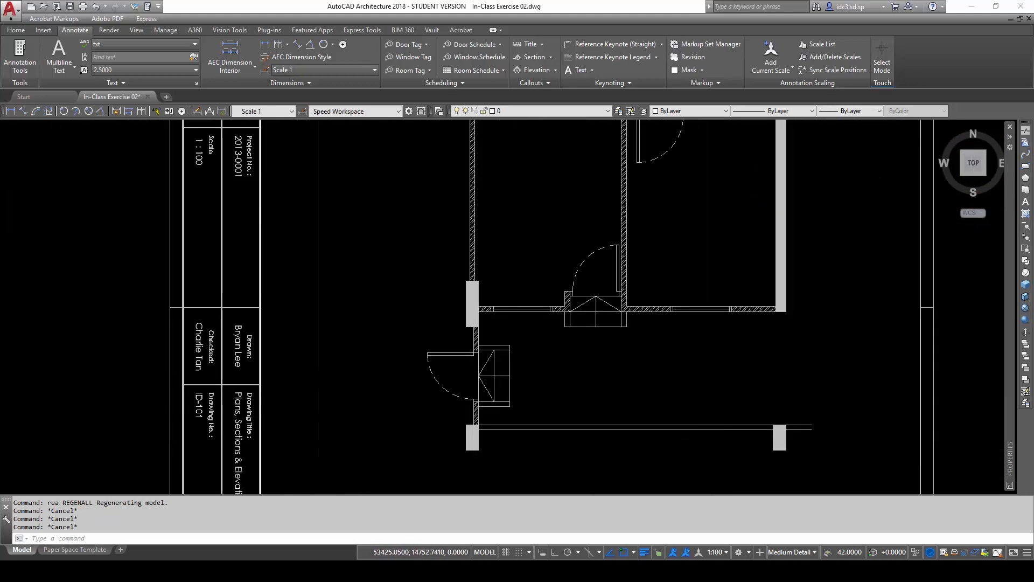
middle_drag(508, 185, 499, 327)
scroll(548, 371, down, 5)
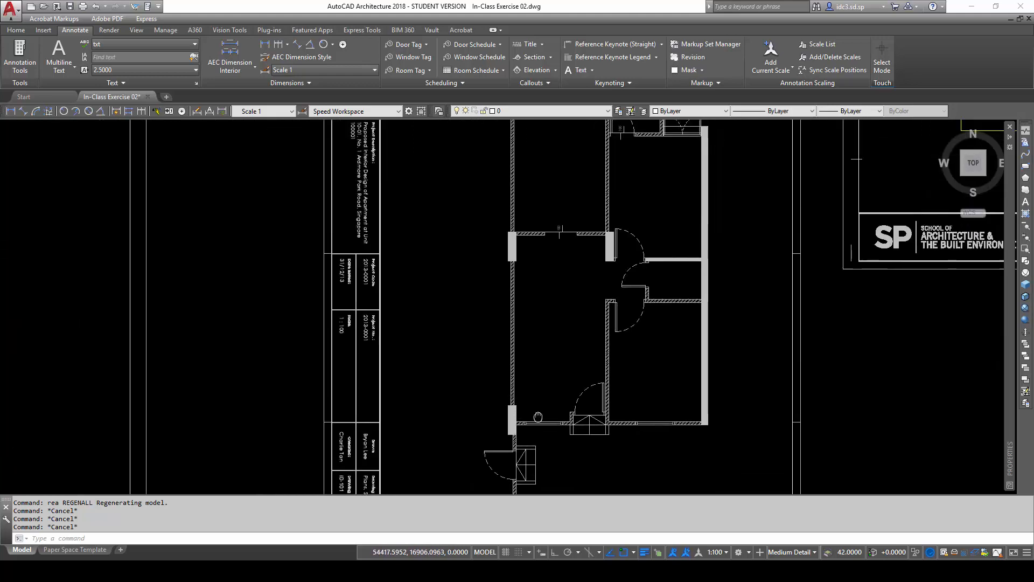
- Select both outline lines of the hatched wall running down from the left column at the central opening
scroll(536, 314, up, 2)
scroll(510, 262, up, 10)
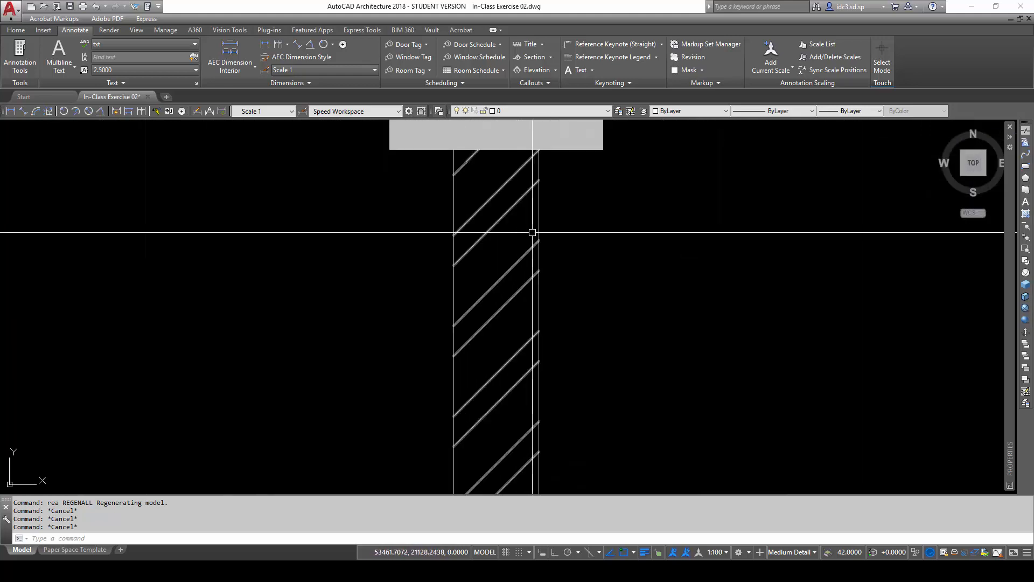
click(538, 216)
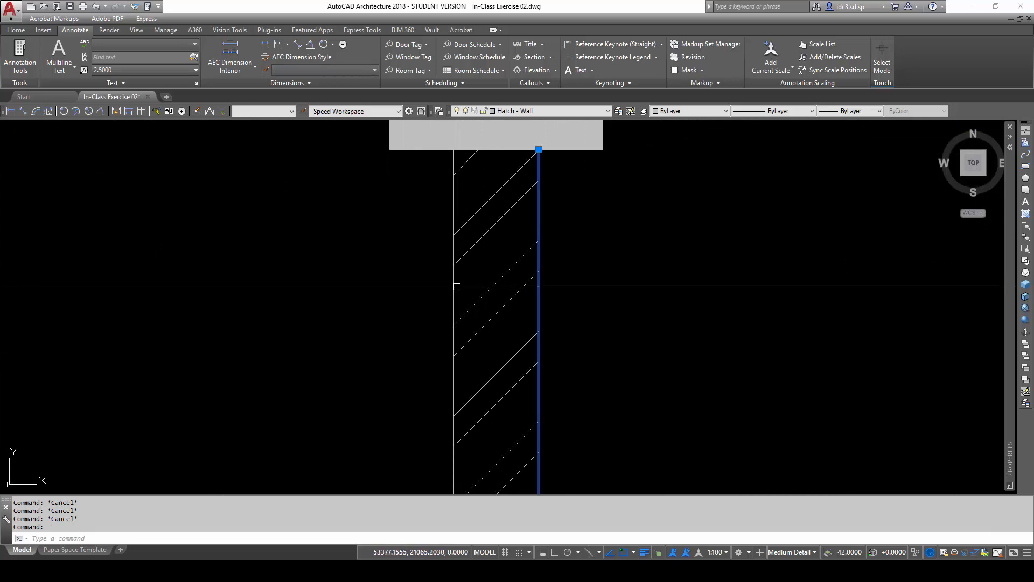
scroll(580, 292, down, 4)
middle_drag(555, 333, 506, 411)
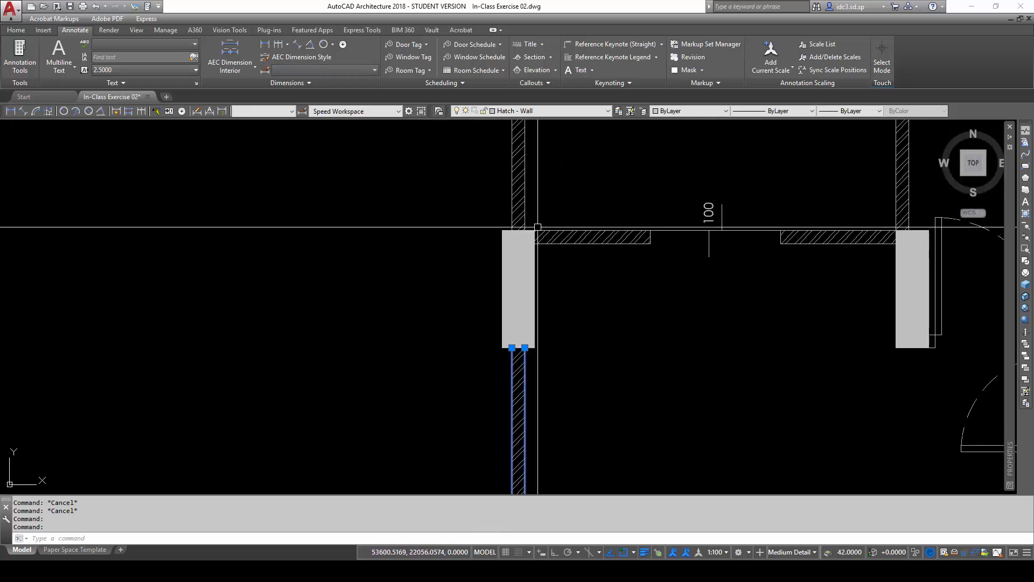
- Add the outlines and end line of the short hatched wall on the left side of the central opening to the selection
middle_drag(538, 226, 533, 322)
scroll(578, 345, up, 3)
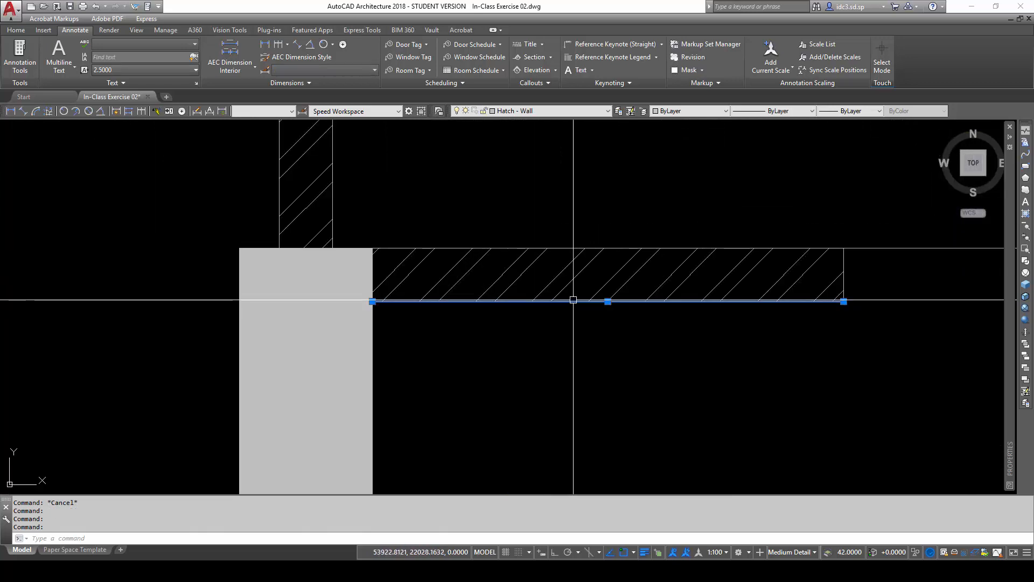
click(557, 248)
click(787, 202)
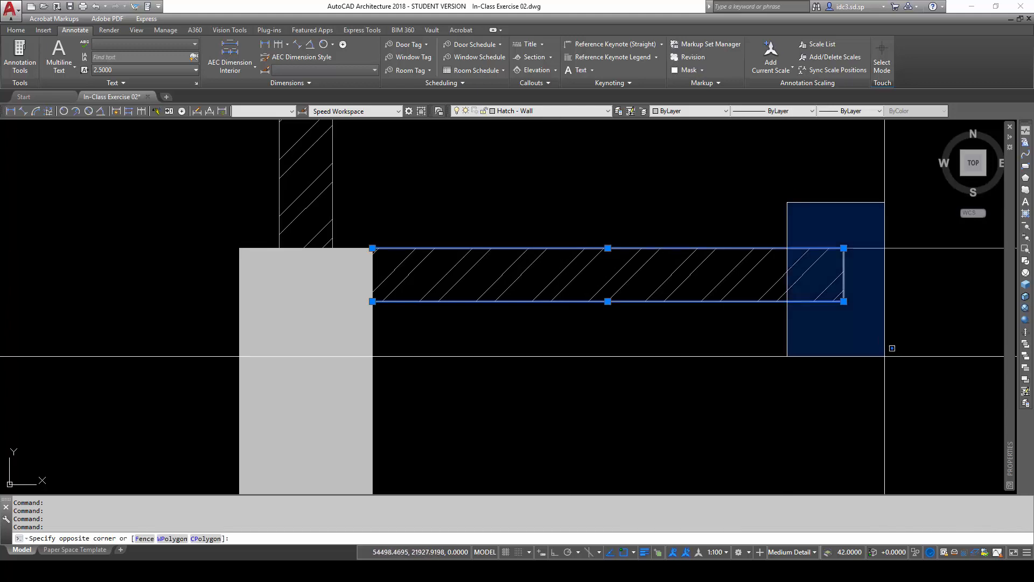
scroll(816, 377, down, 4)
- Add the end line and outlines of the short hatched wall on the right side of the central opening to the selection
middle_drag(757, 369, 531, 386)
click(856, 387)
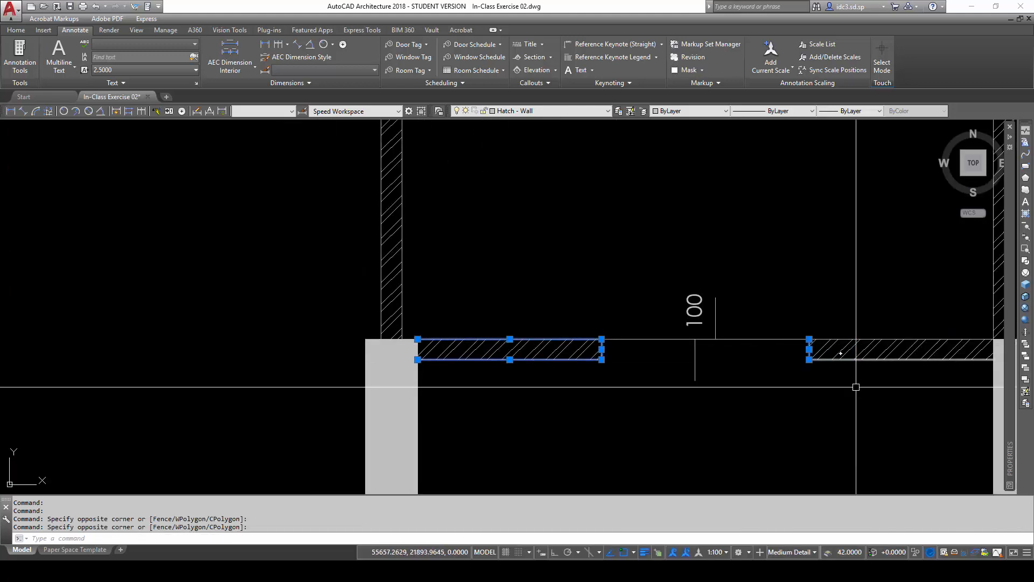
scroll(831, 356, up, 3)
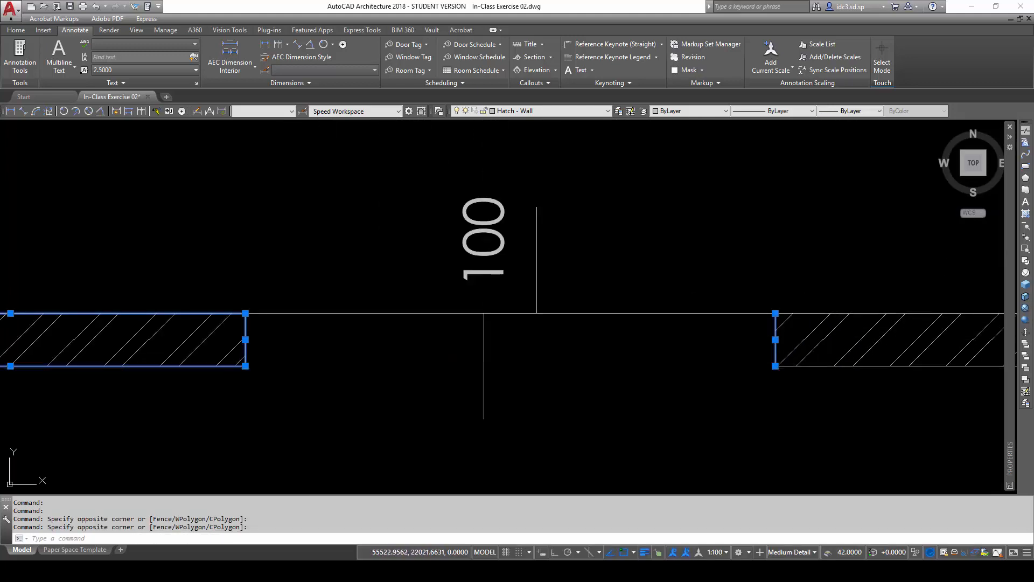
scroll(802, 262, down, 3)
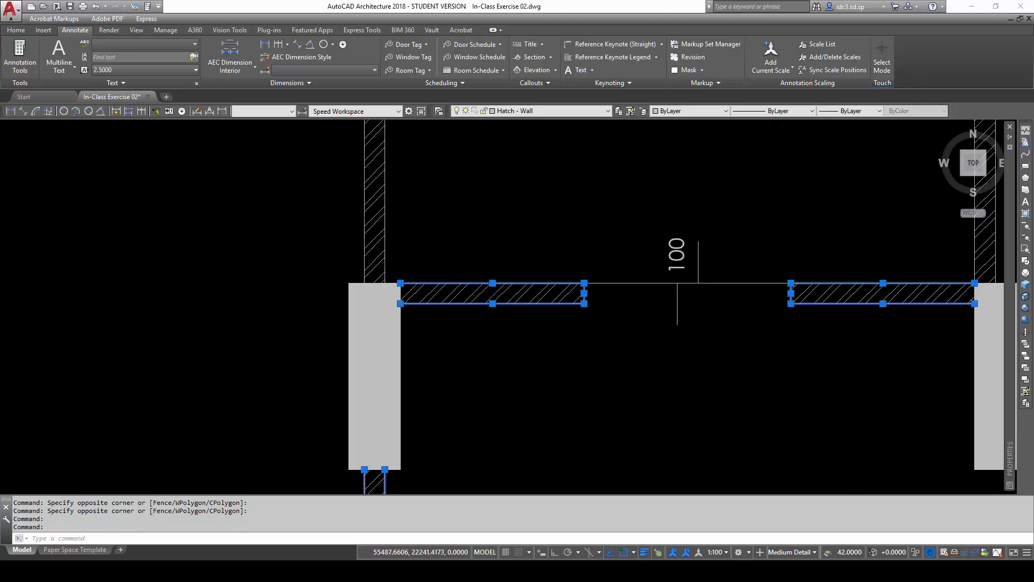
scroll(716, 400, down, 4)
middle_drag(698, 270, 660, 294)
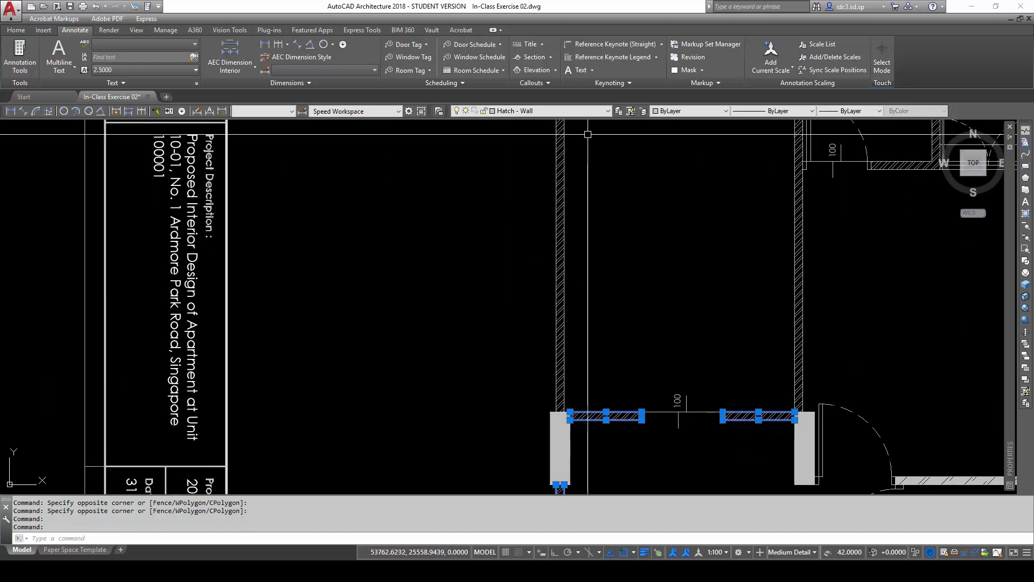
- Close the interrupting VPN client window, assign the selected wall outlines to the Wall layer and clear the selection
click(593, 111)
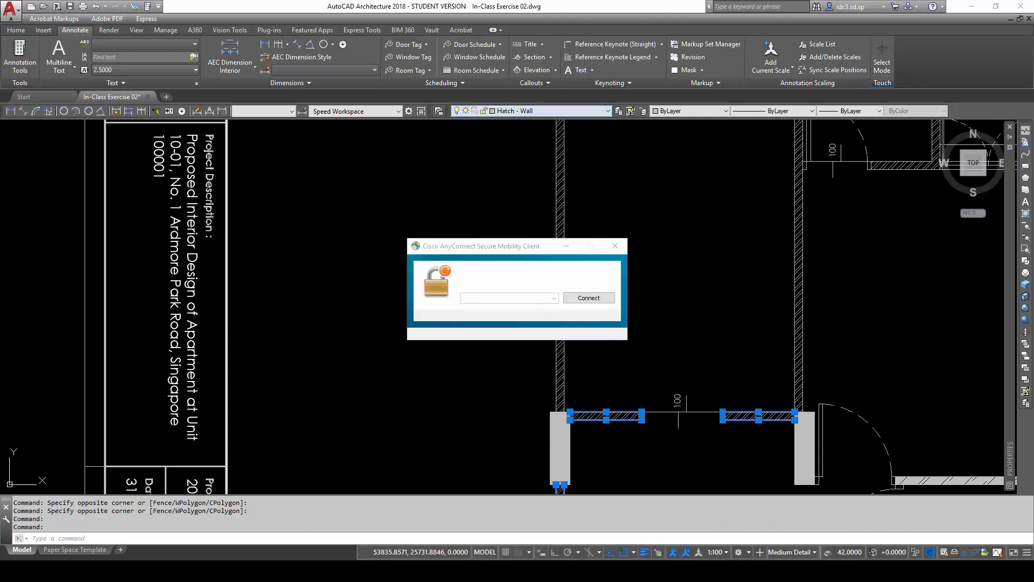
click(602, 325)
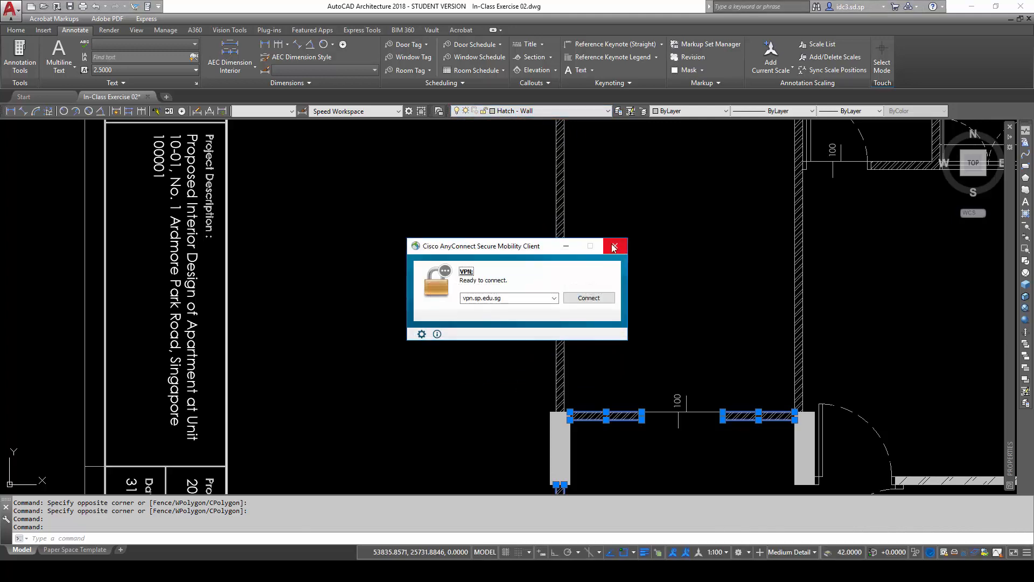
click(548, 110)
click(514, 346)
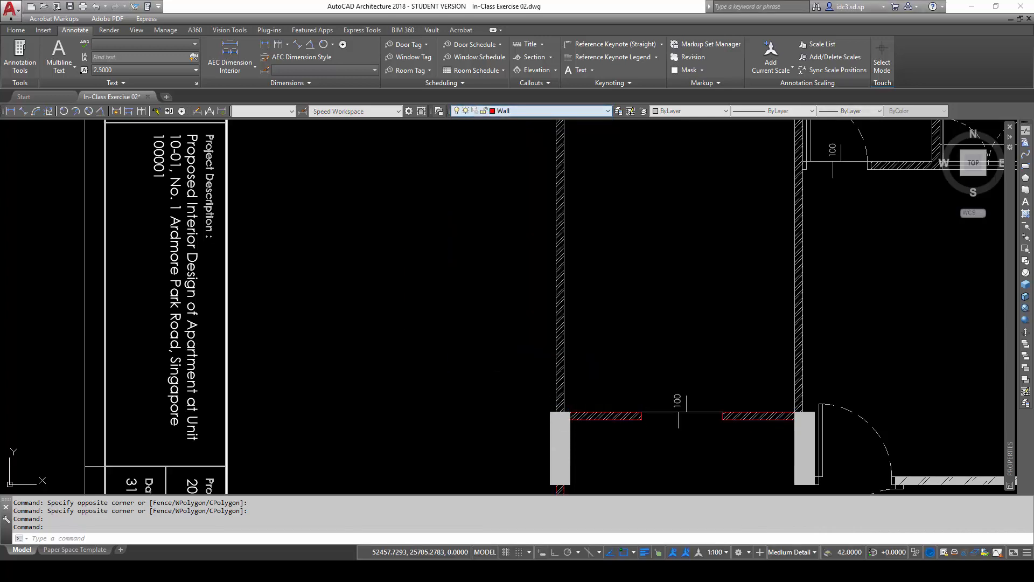
key(Escape)
key(Escape)
key(Escape)
- Examine the wall outlines around the central opening and along the left wall after the layer change
scroll(651, 436, down, 2)
scroll(570, 354, down, 1)
mouse_move(643, 434)
middle_down()
mouse_move(571, 354)
mouse_move(531, 335)
middle_up()
scroll(559, 359, up, 3)
scroll(559, 349, down, 1)
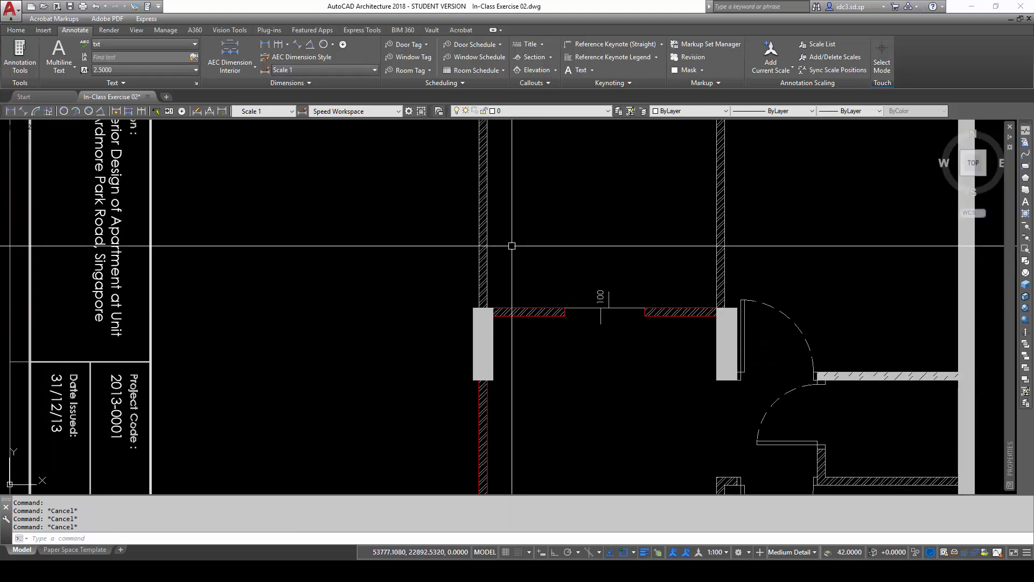
scroll(512, 246, down, 2)
middle_drag(519, 336, 505, 307)
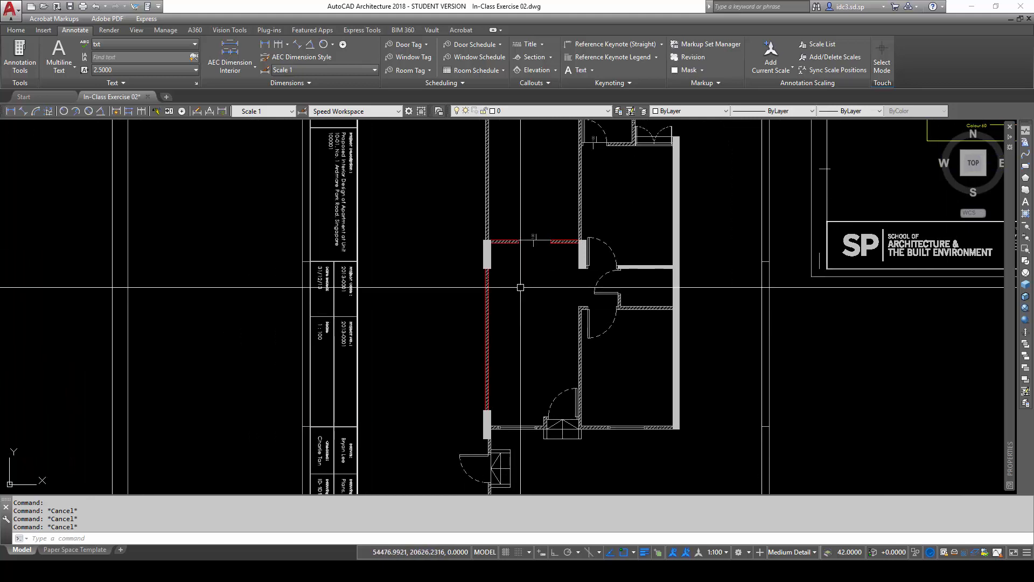
scroll(490, 215, up, 6)
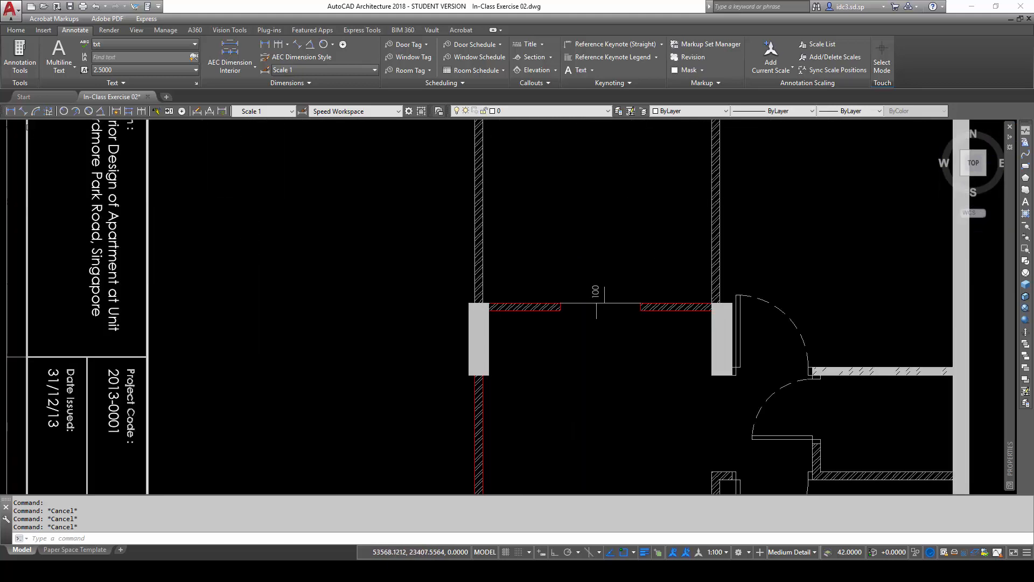
click(470, 216)
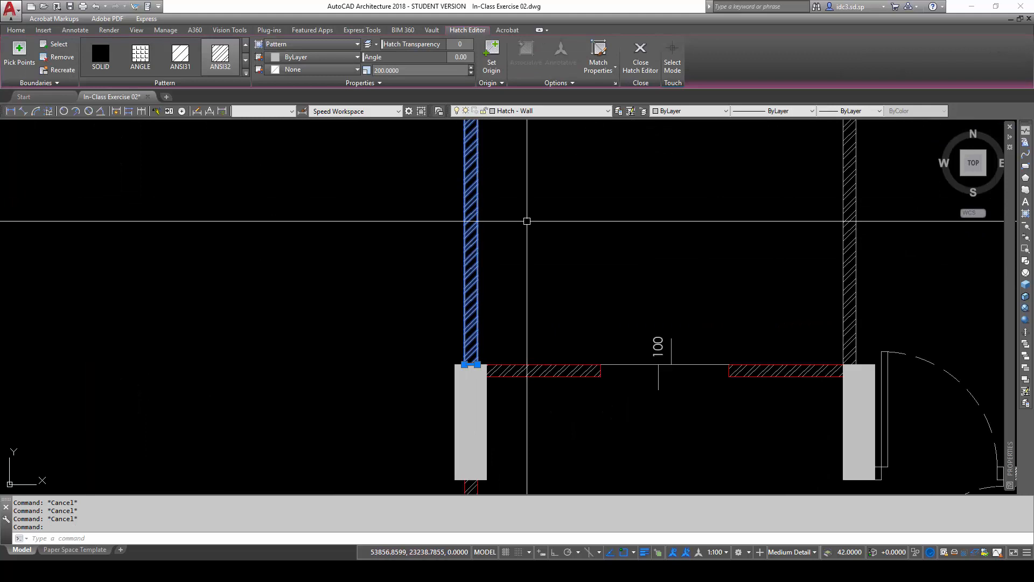
key(Escape)
key(Escape)
- Select both outline lines of the long hatched wall between the upper-left shaft and the left column
scroll(560, 402, down, 4)
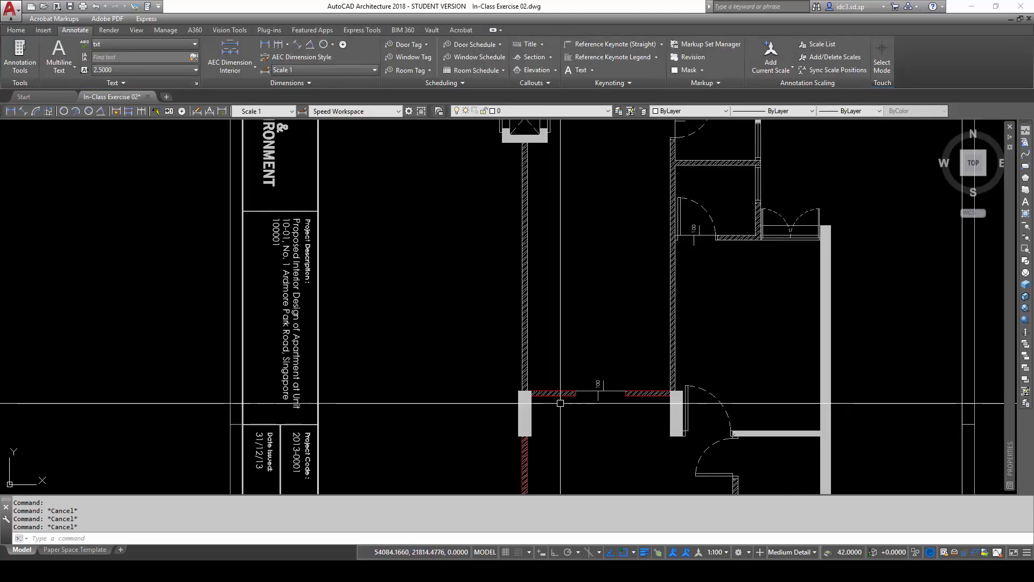
scroll(560, 403, down, 2)
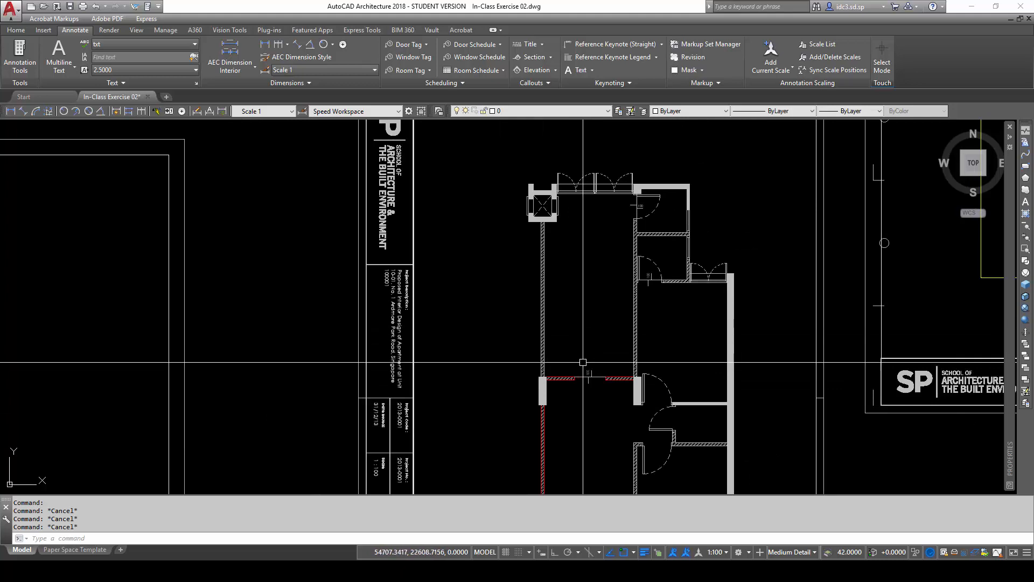
scroll(545, 331, up, 10)
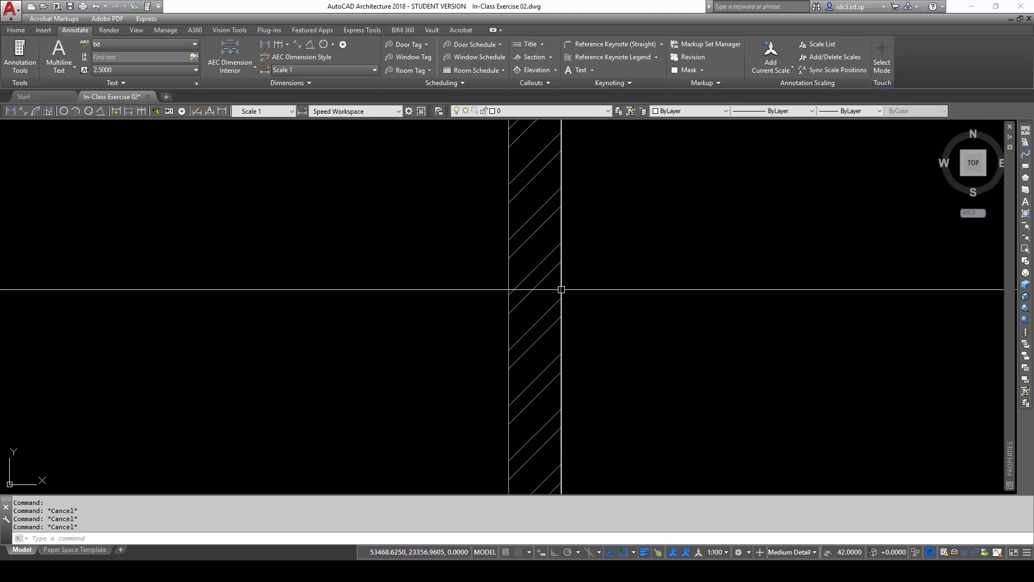
click(512, 268)
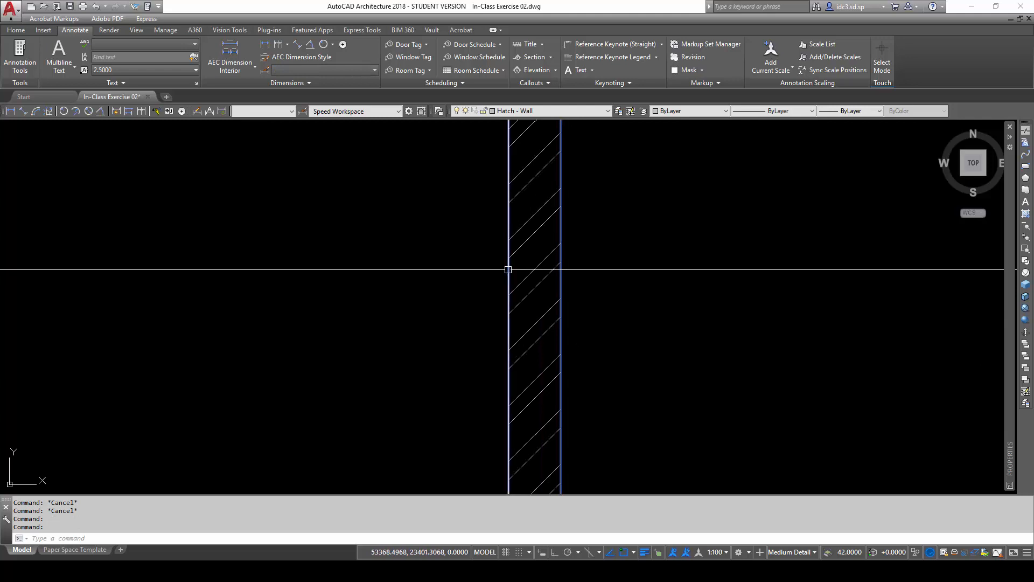
scroll(507, 270, down, 8)
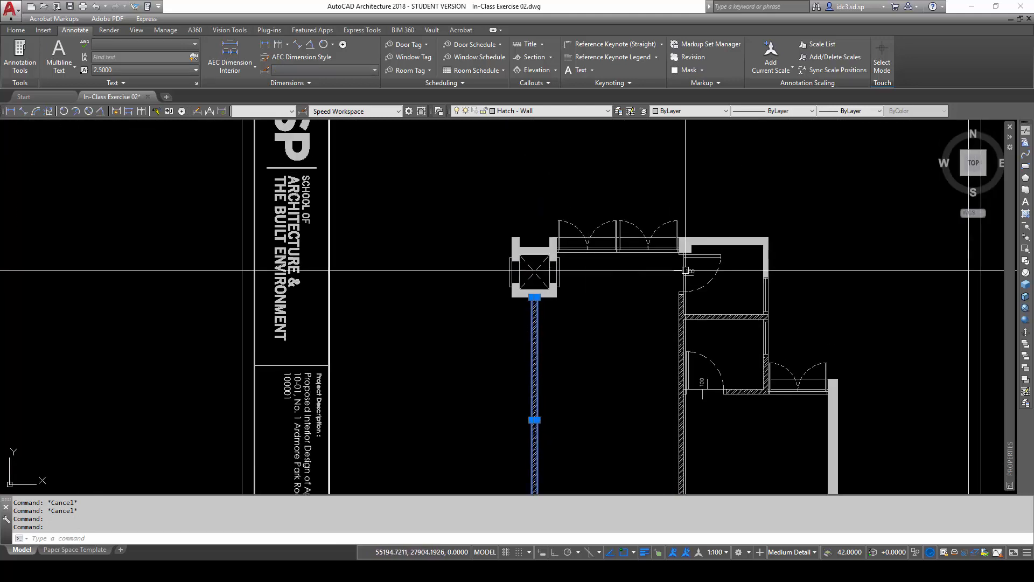
- Add the outlines of the upper-right horizontal partition and the adjoining vertical wall's outer and upper inner lines to the selection
scroll(685, 270, up, 10)
click(722, 345)
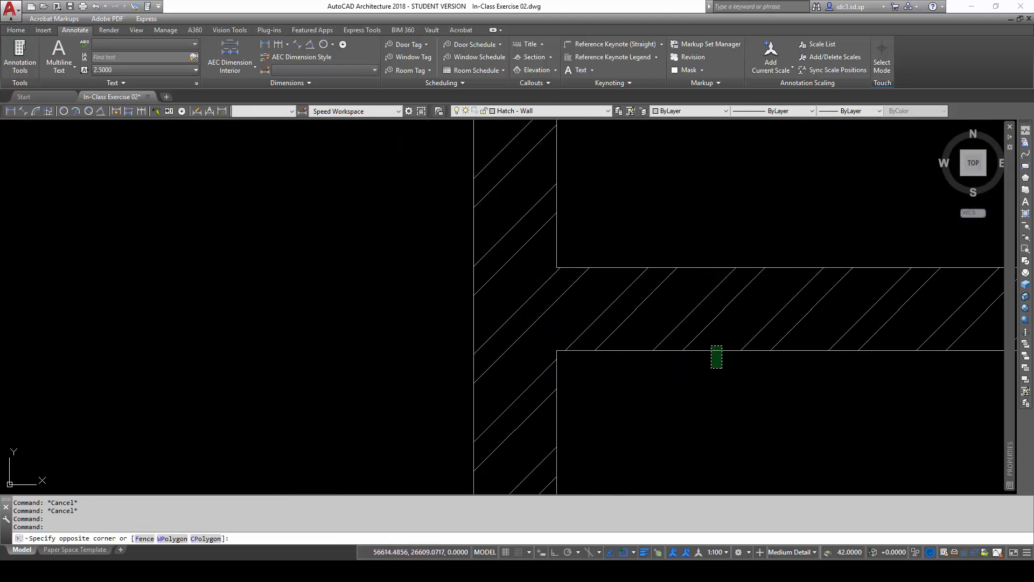
click(695, 280)
click(688, 264)
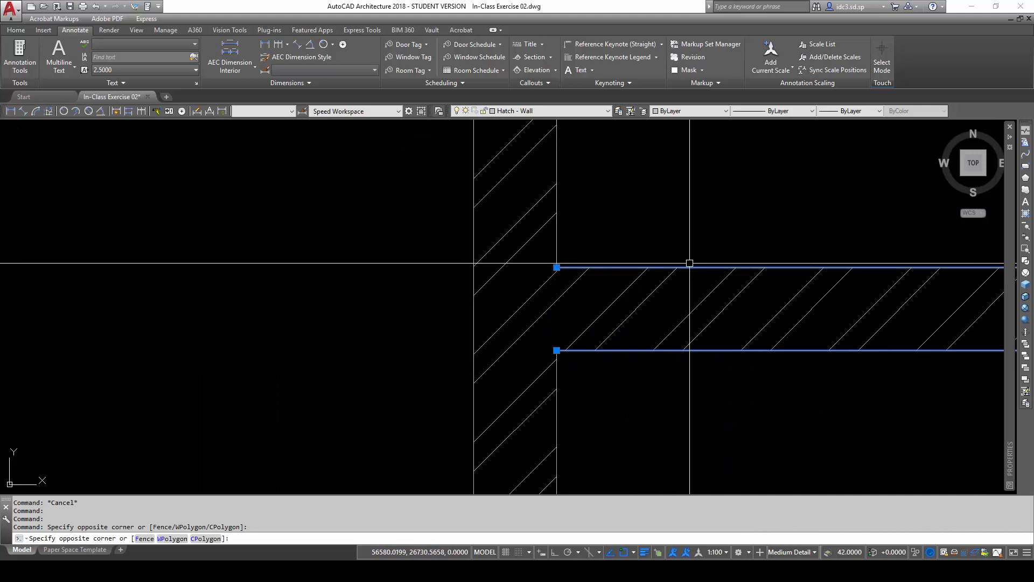
click(579, 245)
click(492, 225)
click(456, 226)
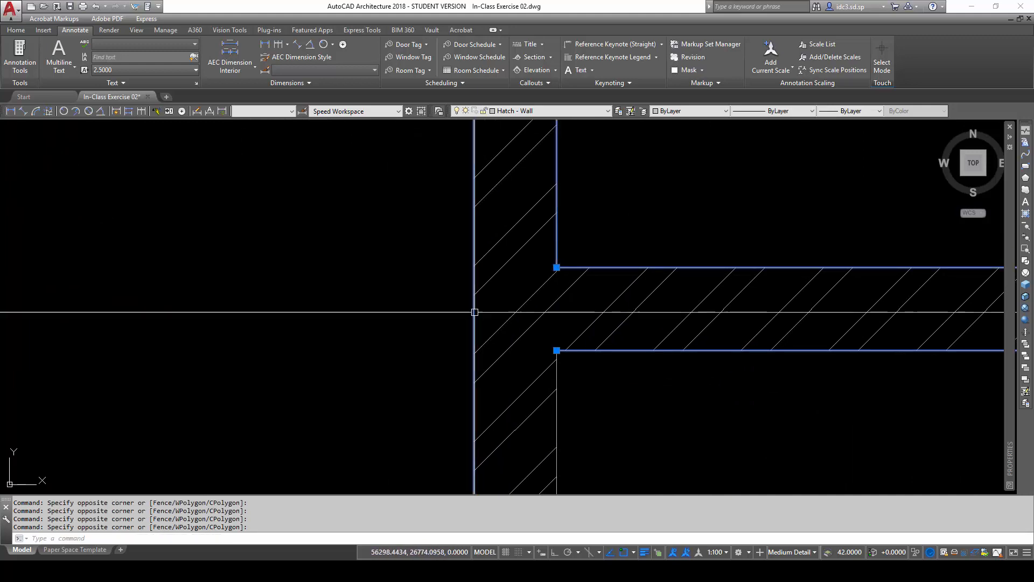
- Add the vertical wall's inner outline below the partition junction to the selection
scroll(476, 317, down, 5)
scroll(510, 347, up, 5)
scroll(510, 347, up, 3)
click(519, 387)
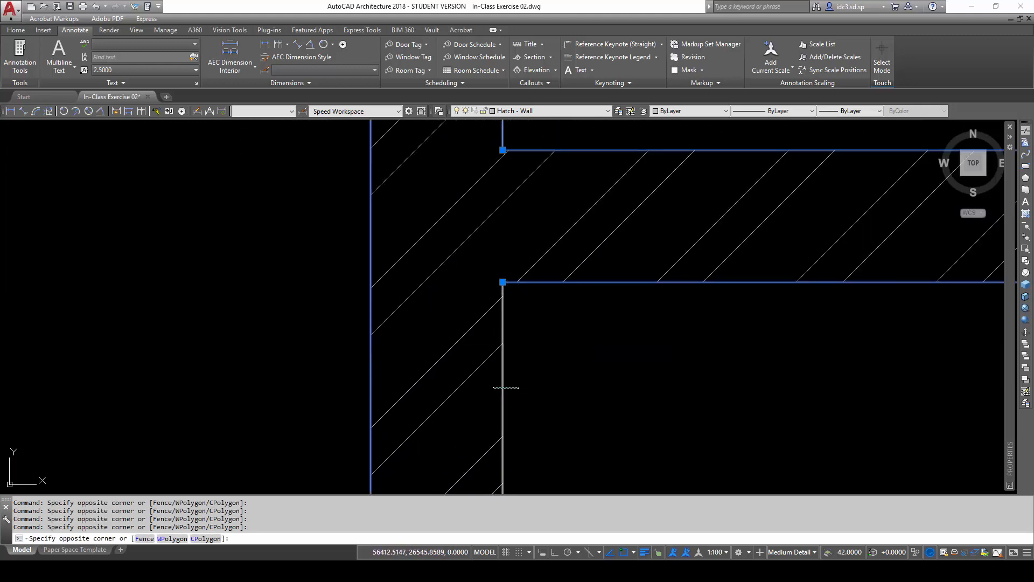
scroll(569, 391, down, 4)
mouse_move(567, 396)
middle_down()
mouse_move(573, 404)
mouse_move(524, 281)
middle_up()
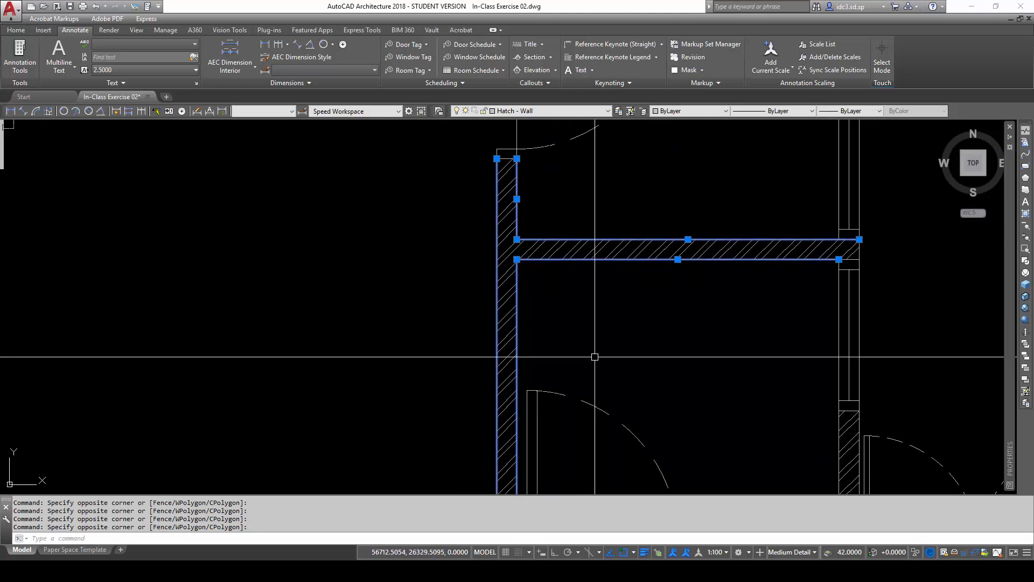
- Add the upper and lower outlines of the short horizontal wall beside the lower door of the upper-right rooms to the selection
middle_drag(582, 371, 580, 217)
scroll(526, 326, up, 4)
middle_drag(734, 376, 460, 177)
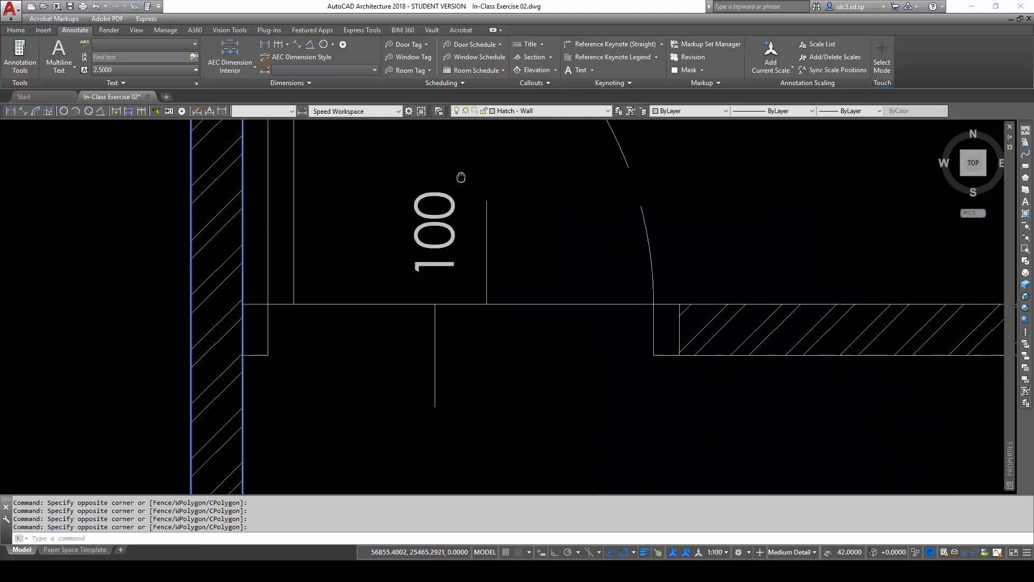
middle_drag(860, 352, 668, 326)
scroll(669, 326, up, 2)
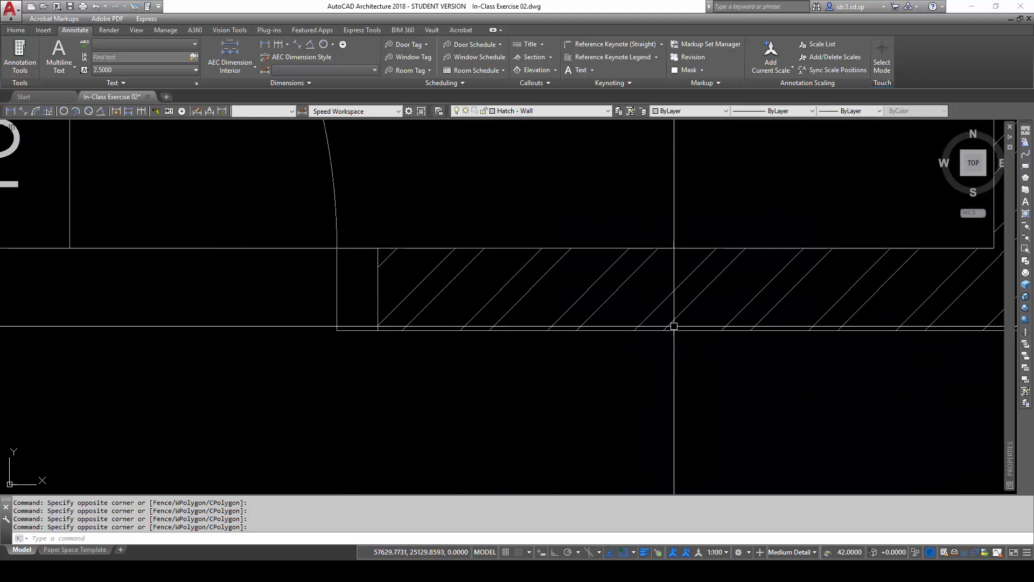
click(707, 346)
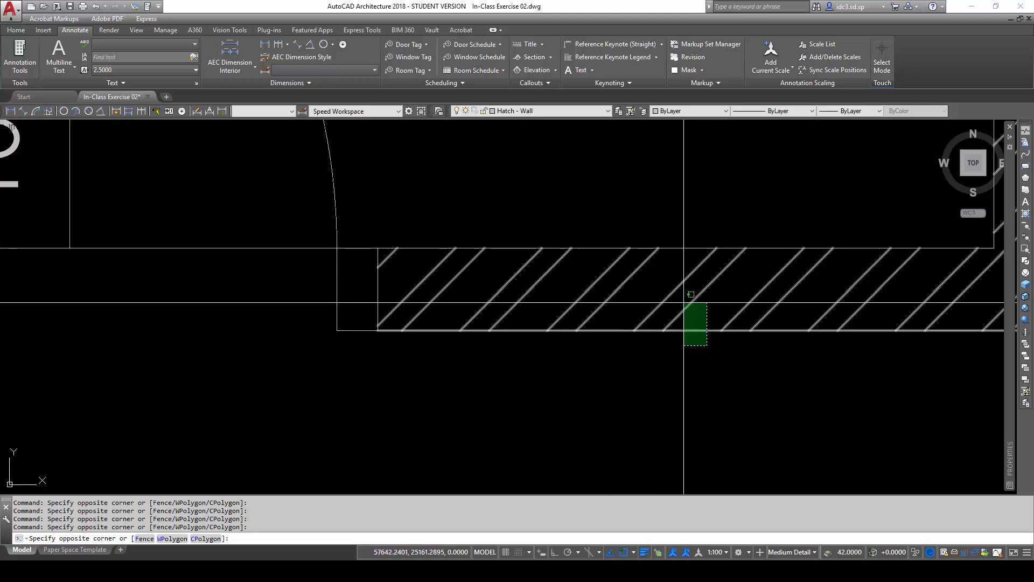
click(694, 324)
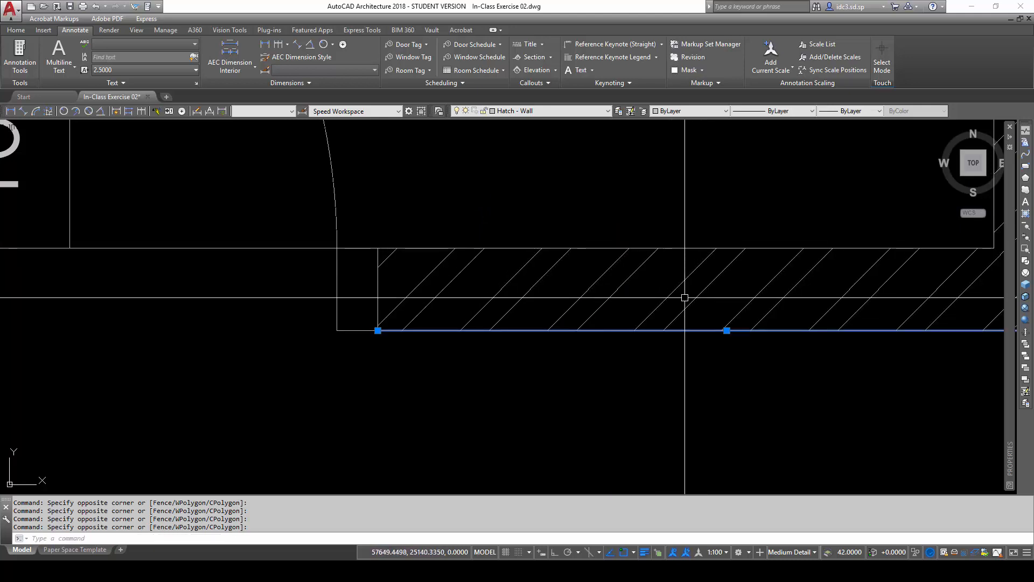
click(676, 248)
scroll(673, 248, down, 3)
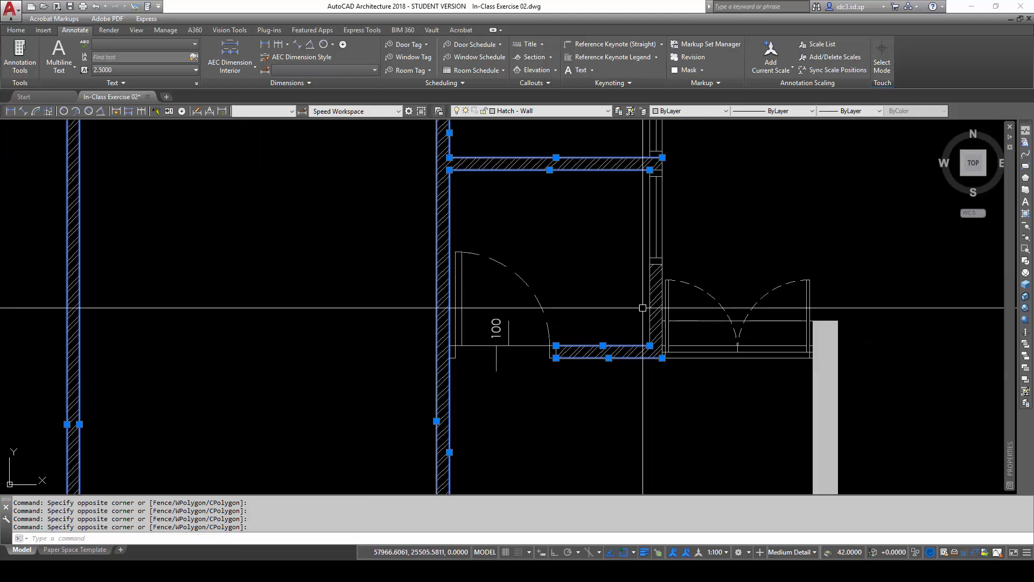
- Add both outlines of the short vertical hatched wall between the window and the double door to the selection
scroll(643, 308, up, 5)
click(610, 283)
click(448, 248)
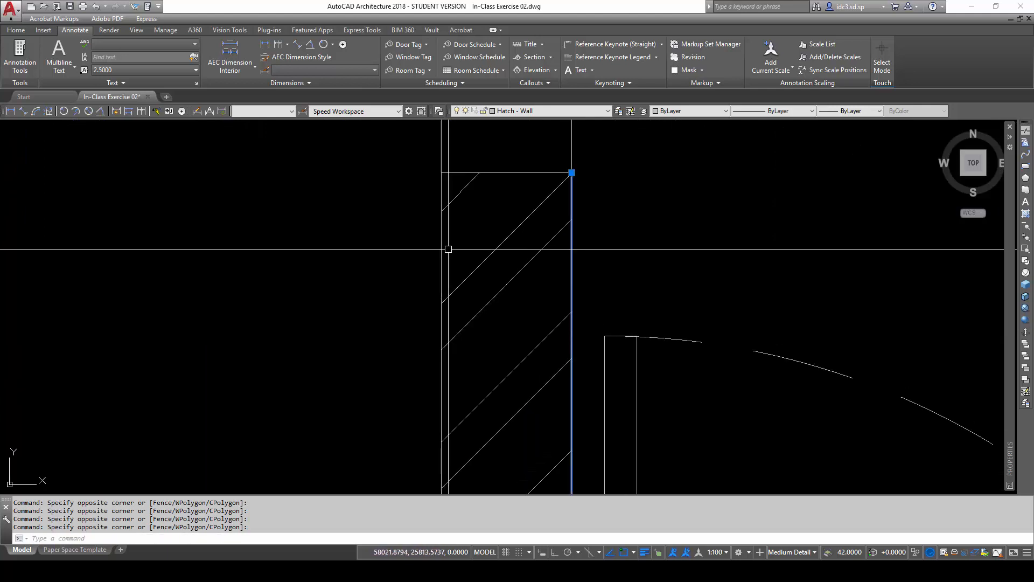
click(453, 243)
click(435, 236)
scroll(496, 277, down, 2)
scroll(507, 244, up, 2)
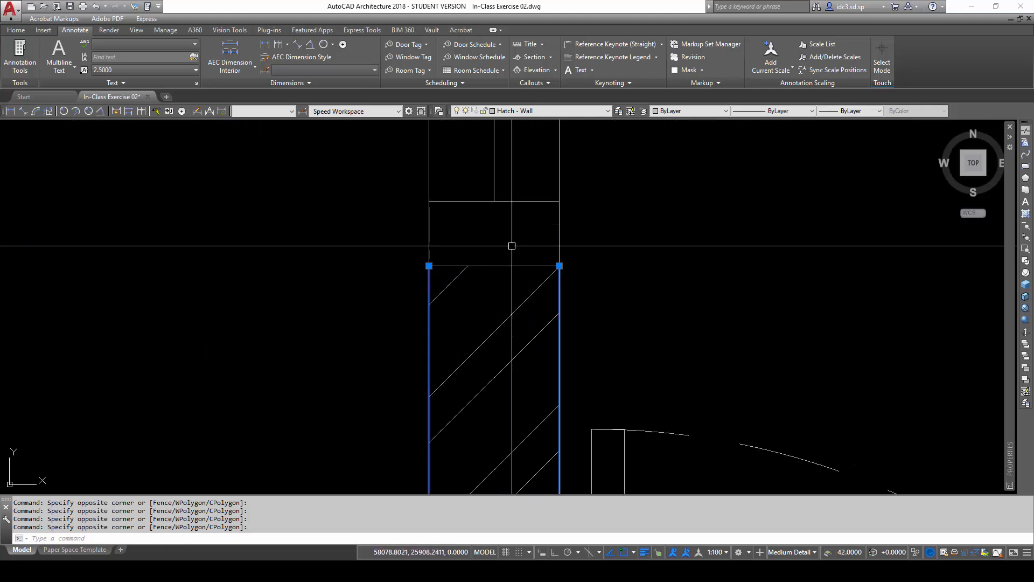
scroll(483, 330, down, 5)
- Add both outlines of the lower-right horizontal hatched partition that meets the solid right-hand wall to the selection
middle_drag(482, 429, 545, 270)
scroll(533, 372, down, 1)
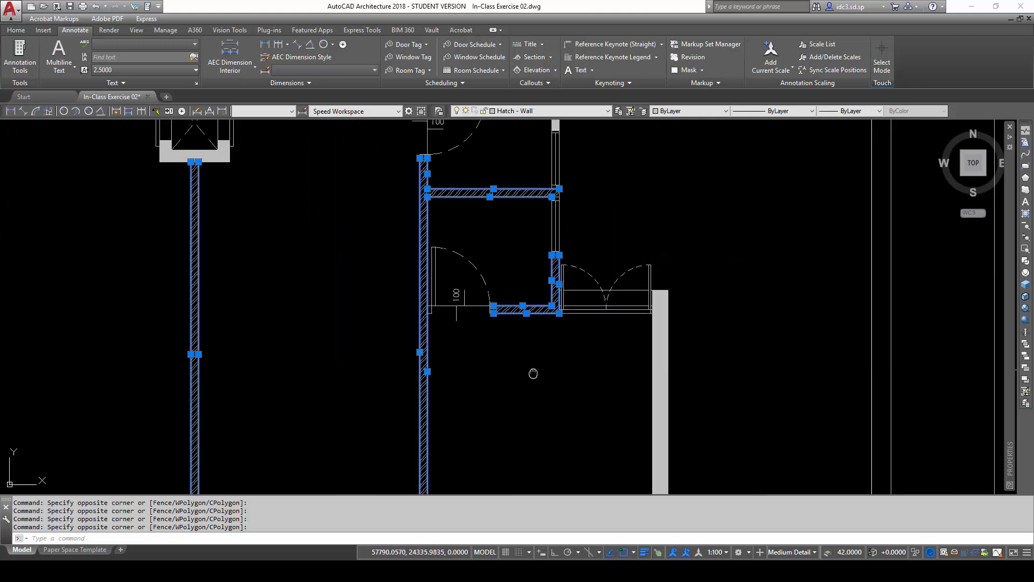
middle_drag(533, 372, 566, 218)
middle_drag(535, 434, 614, 317)
middle_drag(595, 433, 557, 336)
scroll(619, 364, up, 2)
scroll(607, 249, up, 6)
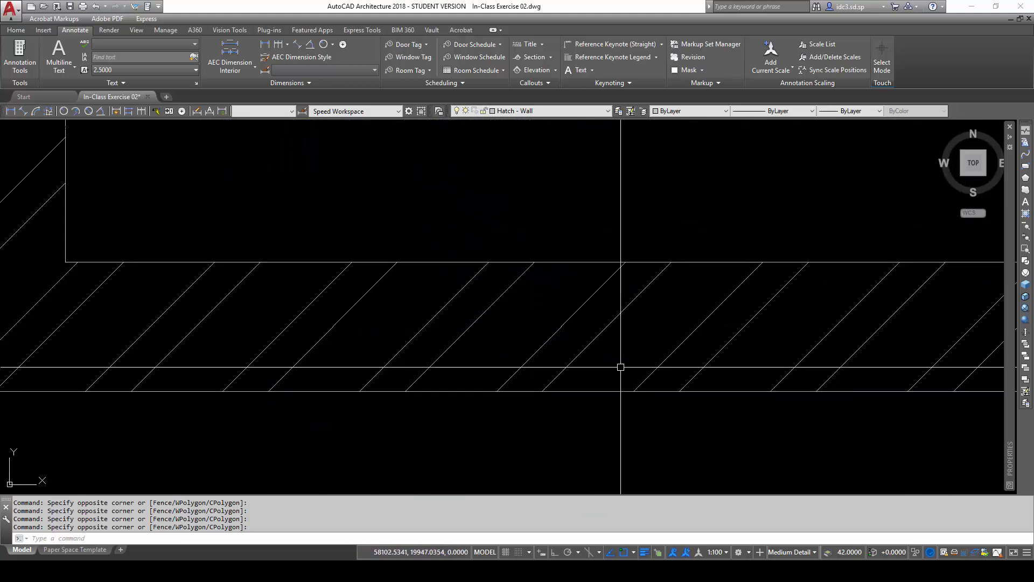
click(610, 405)
click(595, 371)
click(574, 298)
click(556, 256)
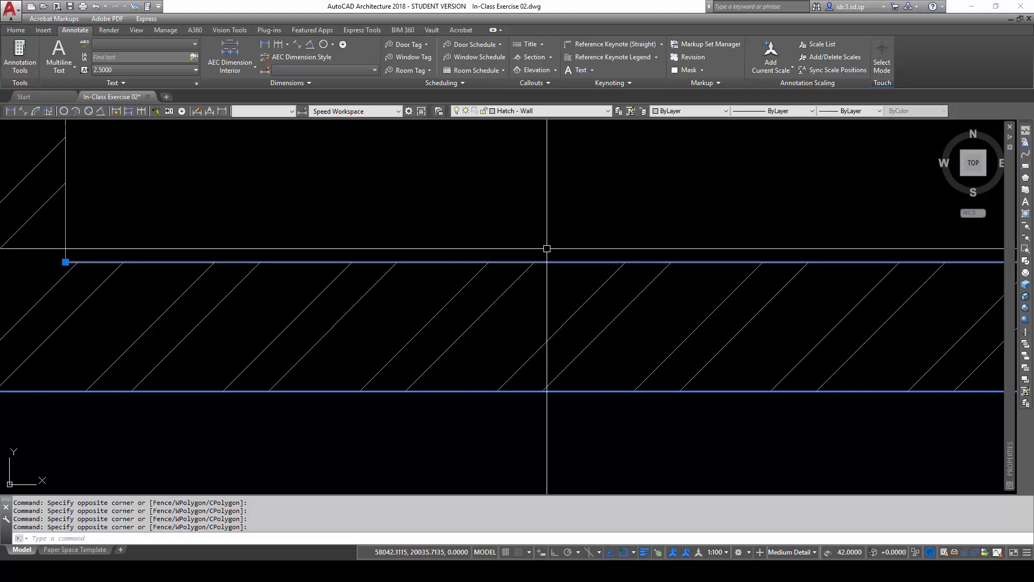
- Add both outlines of the short vertical hatched wall rising from that partition's left end to the selection
scroll(544, 301, down, 3)
scroll(409, 267, up, 6)
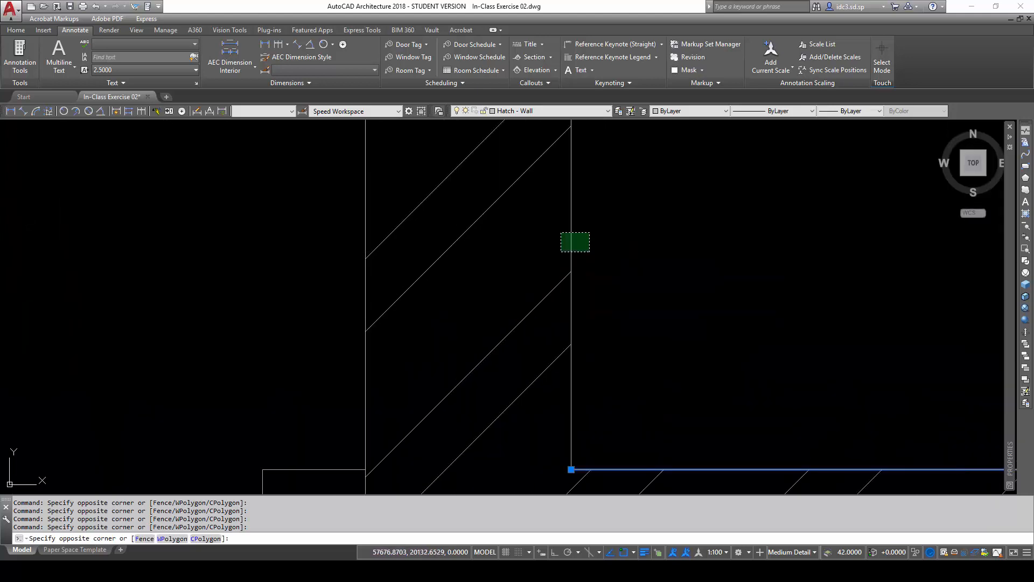
click(308, 203)
scroll(408, 336, down, 6)
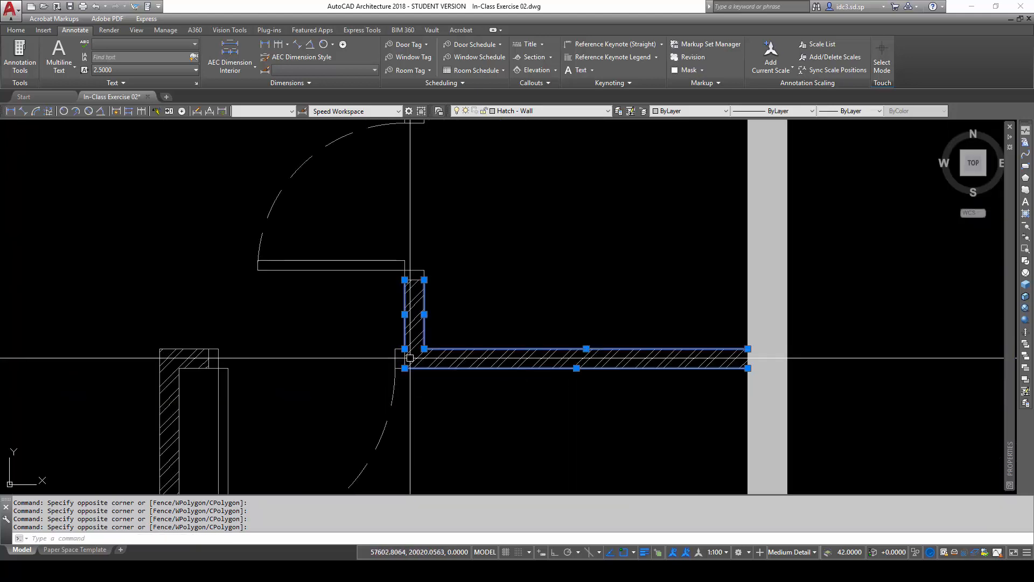
- Add both outlines of the long vertical hatched wall between the two lower rooms to the selection
middle_drag(409, 357, 522, 159)
scroll(274, 361, up, 5)
click(418, 313)
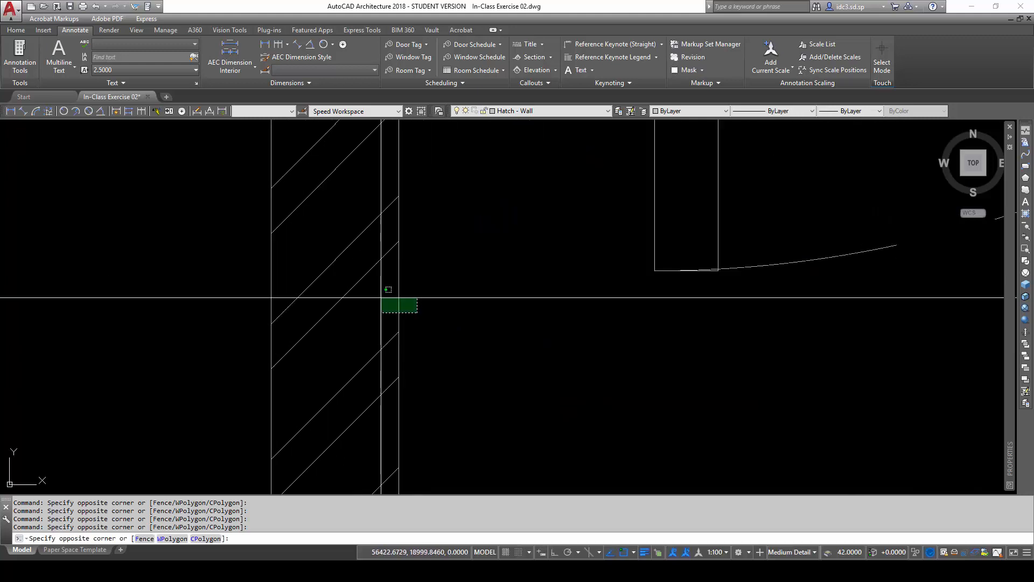
click(380, 298)
click(288, 266)
click(247, 259)
scroll(376, 305, down, 2)
scroll(425, 343, down, 5)
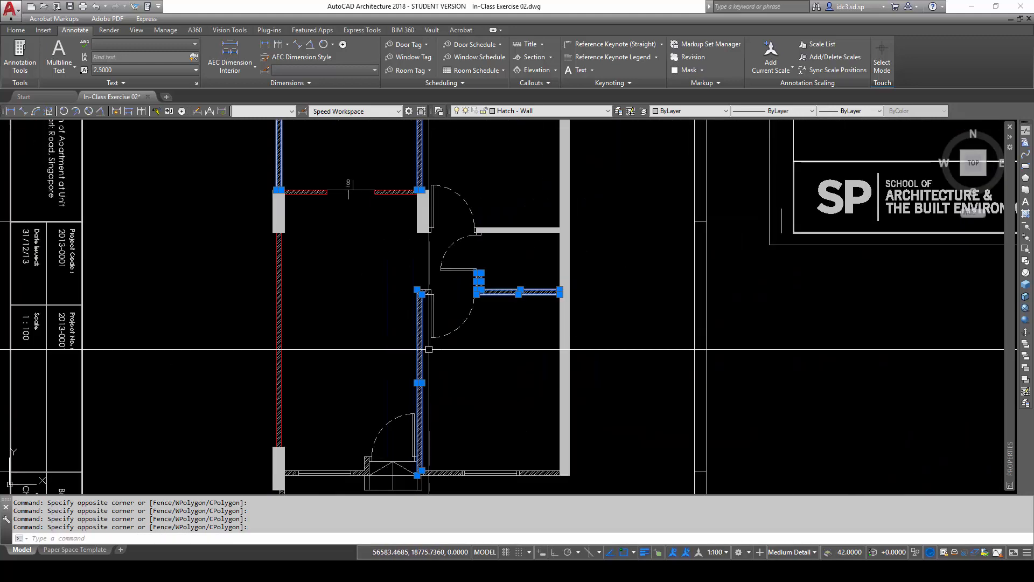
- Add the upper and lower outlines of the hatched wall segments on both sides of the lower-right room's window to the selection
middle_drag(451, 336, 514, 230)
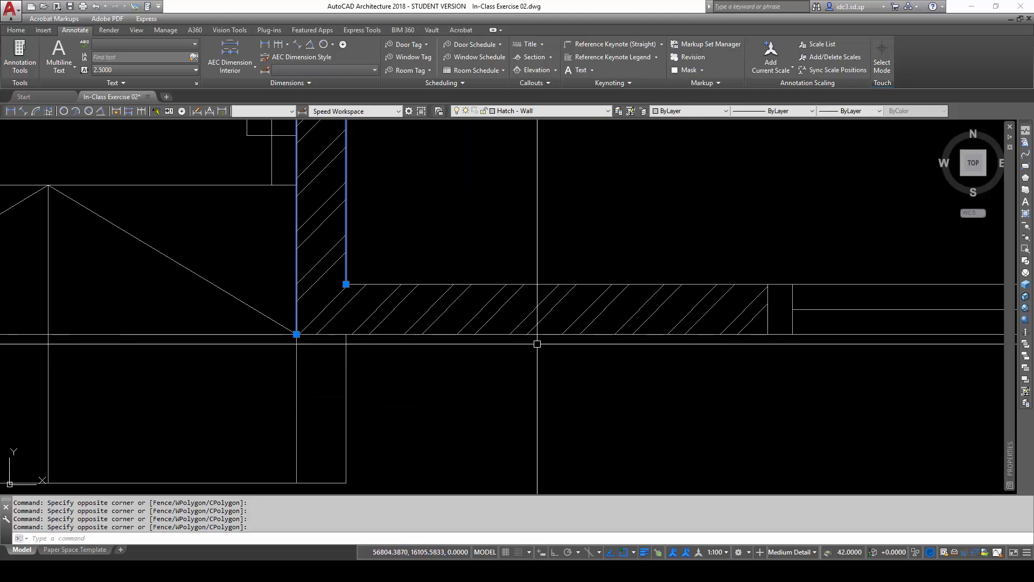
click(541, 331)
click(540, 293)
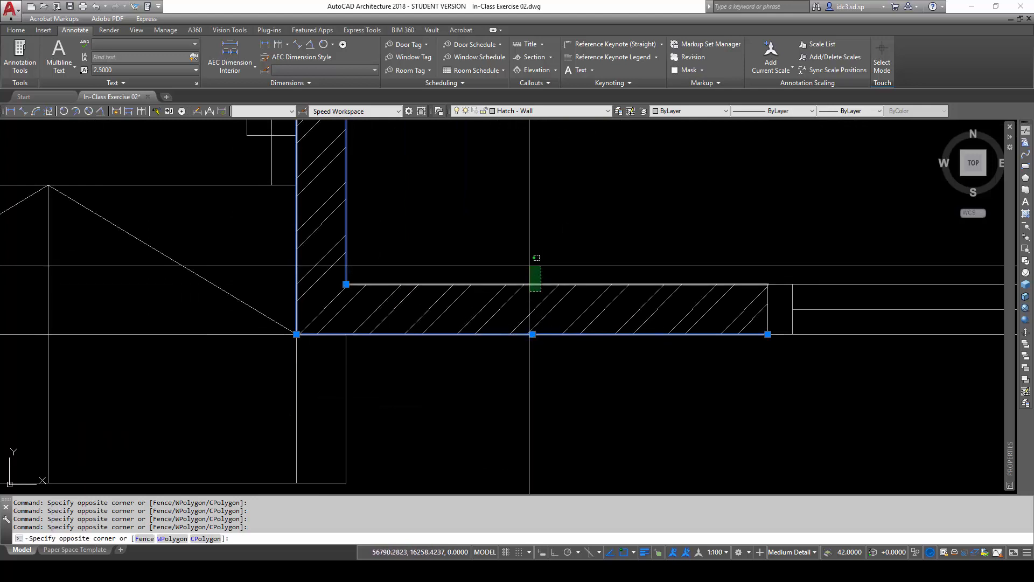
click(531, 266)
middle_drag(628, 288, 163, 349)
middle_drag(852, 380, 586, 333)
scroll(731, 352, up, 4)
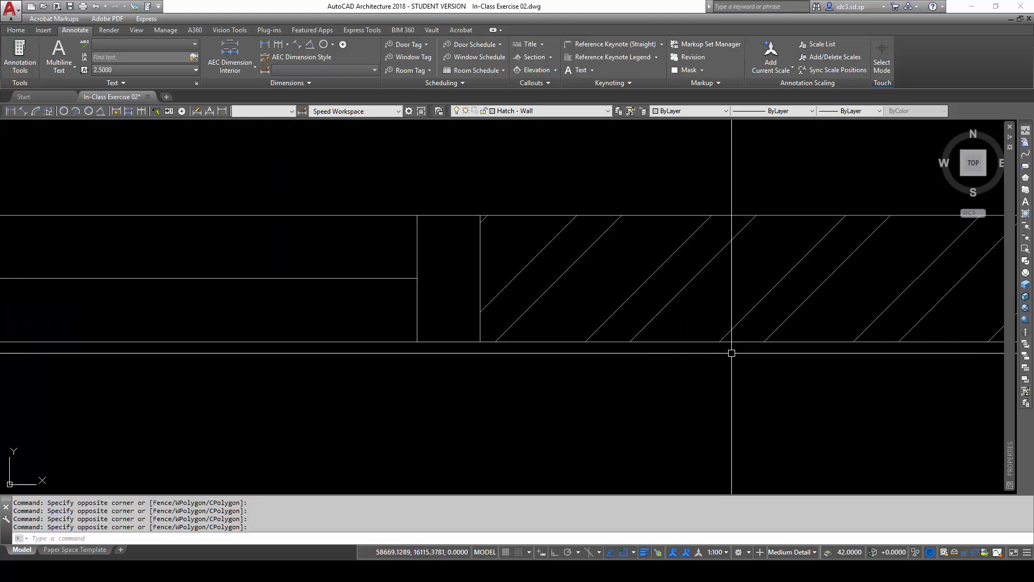
click(702, 354)
click(693, 341)
click(640, 233)
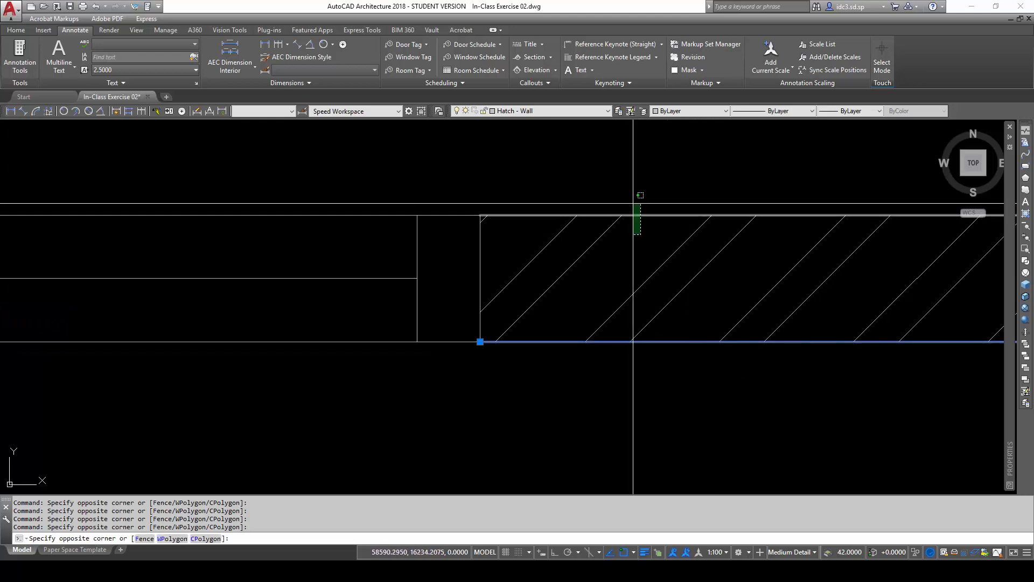
click(635, 203)
- Add both outlines of the short vertical hatched walls above and below the lower-left entrance door to the selection
scroll(692, 362, down, 12)
middle_drag(440, 385, 478, 334)
scroll(481, 332, up, 13)
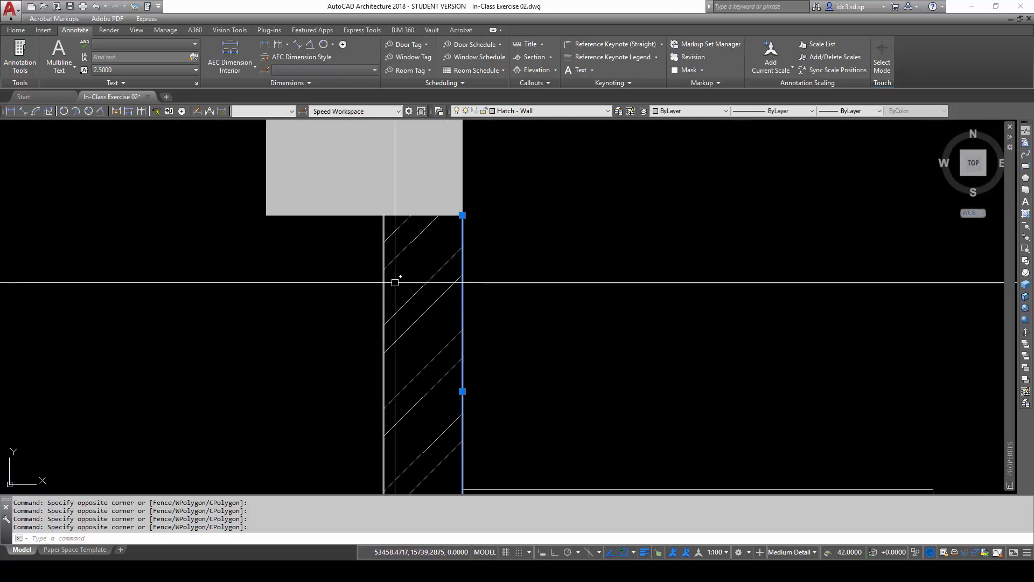
click(364, 281)
scroll(372, 291, down, 10)
scroll(418, 306, up, 10)
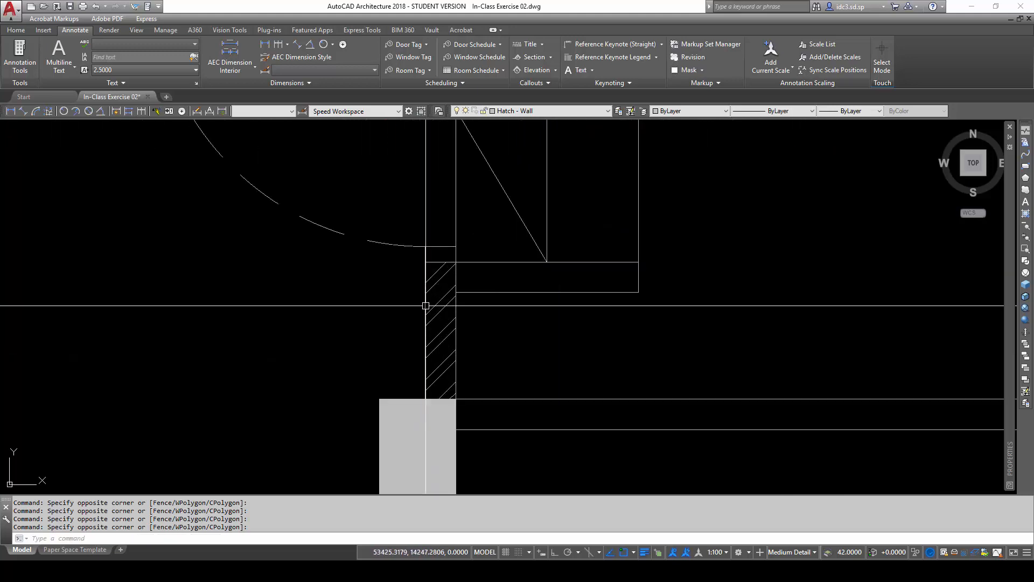
click(425, 304)
click(450, 348)
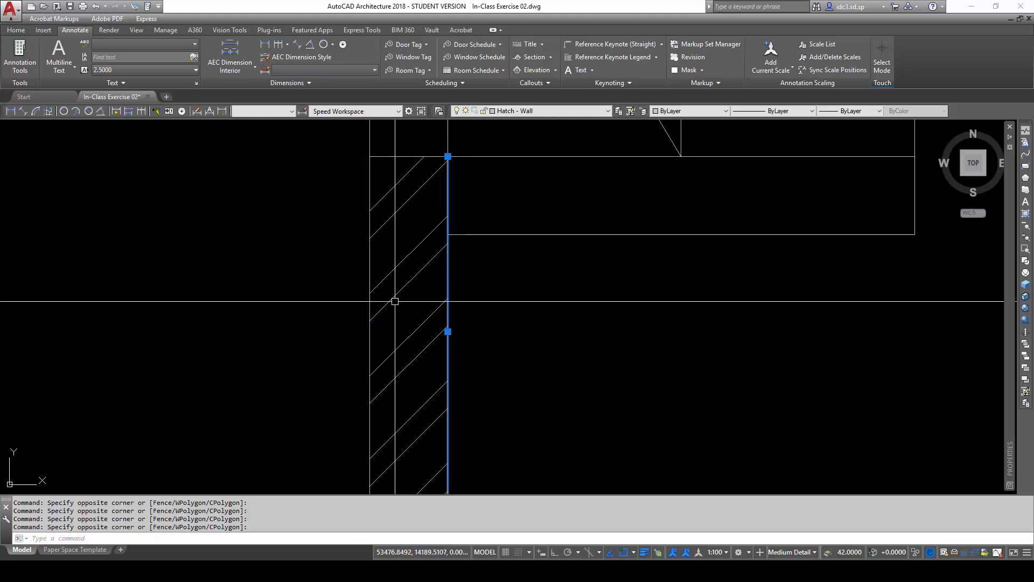
scroll(370, 334, down, 10)
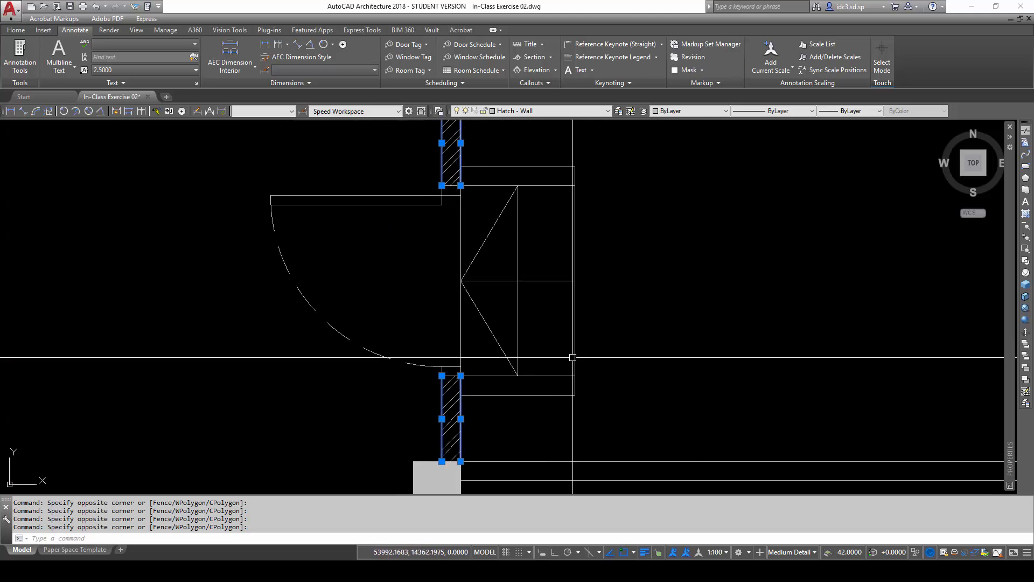
- Move all the selected wall outlines to the Wall layer and clear the selection
middle_drag(665, 266, 595, 366)
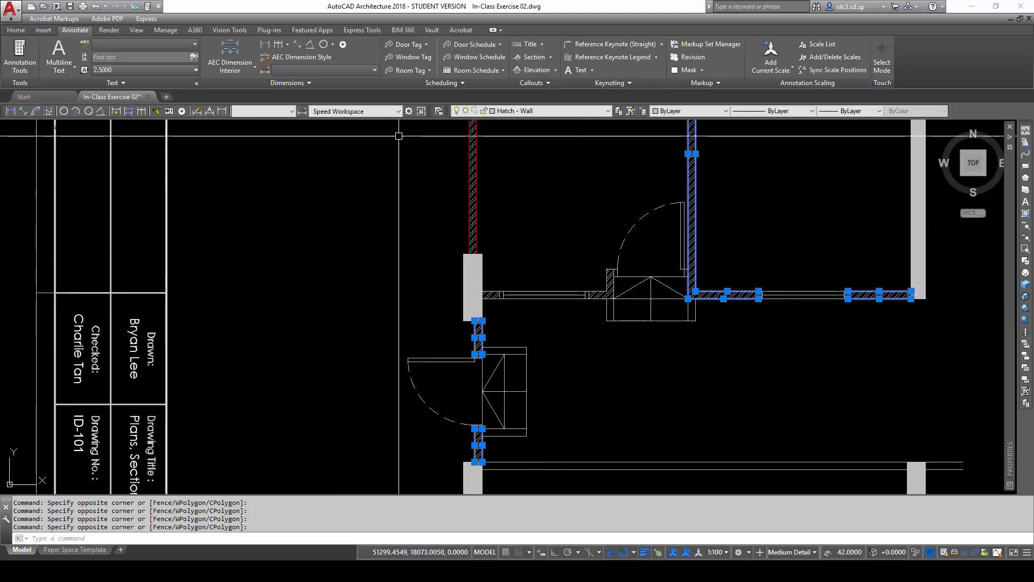
click(539, 111)
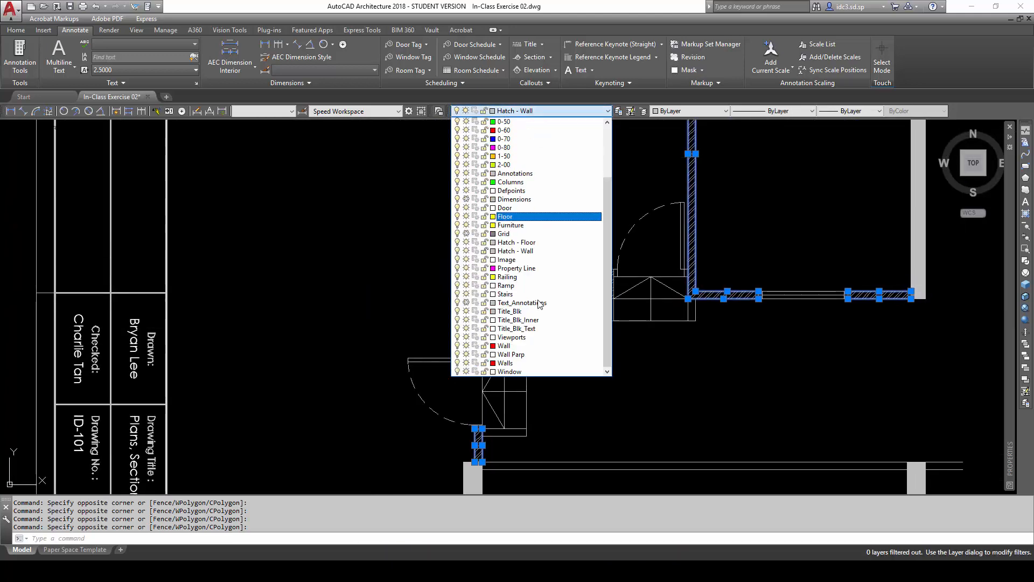
click(546, 347)
key(Escape)
key(Escape)
key(Escape)
key(Escape)
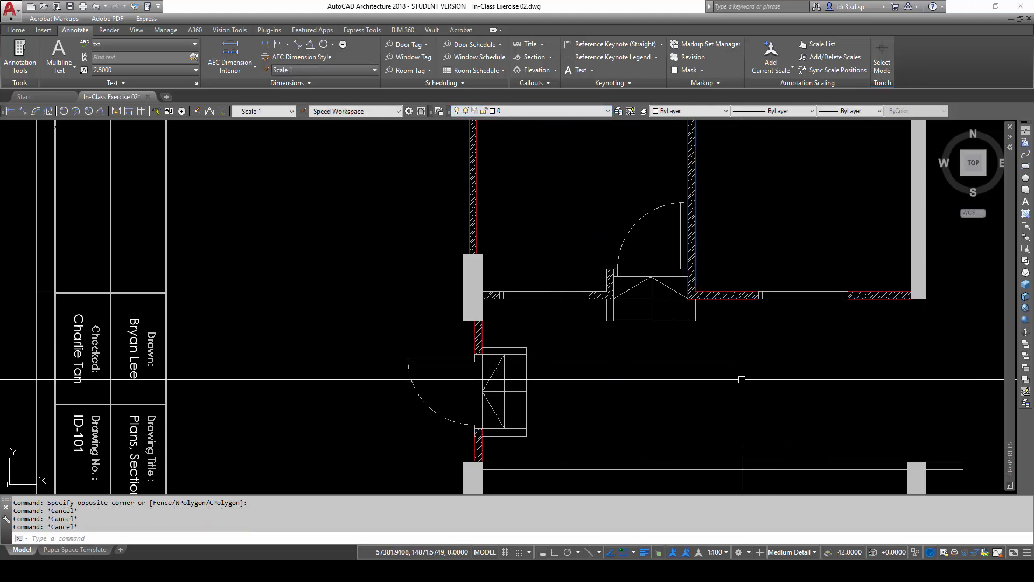
scroll(467, 444, up, 5)
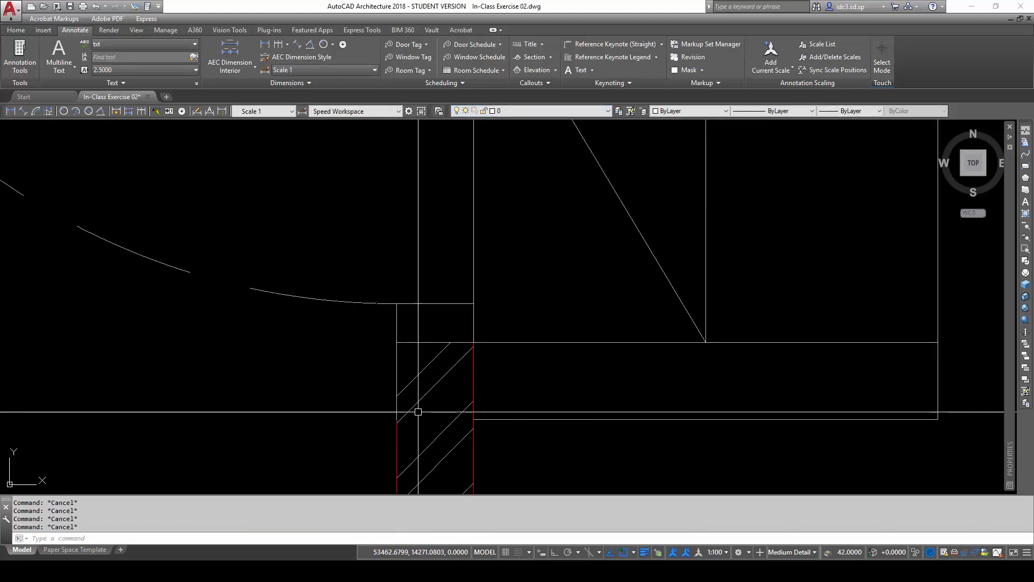
text(m)
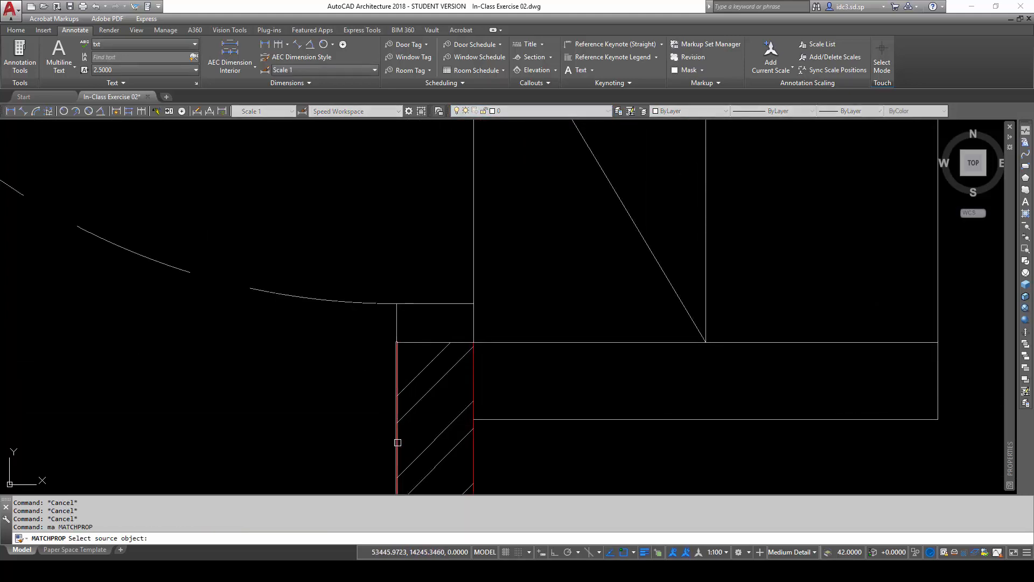
click(397, 442)
key(Escape)
key(Escape)
- Erase the stray white line overlapping the left outline of the short hatched wall below the entrance door
click(377, 330)
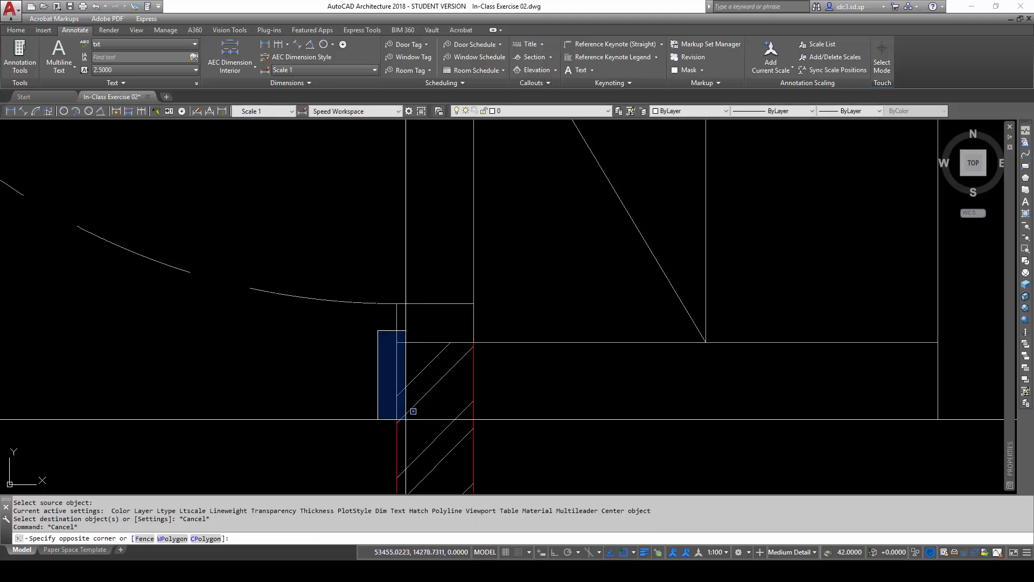
click(408, 427)
text(e)
key(space)
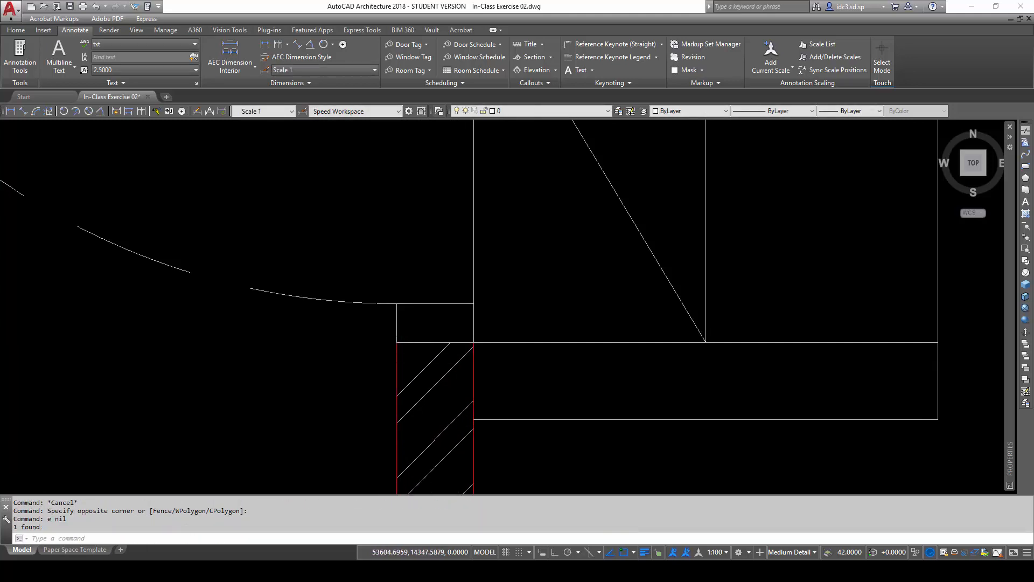
- Match the long vertical wall's outline properties onto the left, right and top outlines of the short hatched wall beside the lower door
scroll(561, 384, down, 4)
middle_drag(599, 403, 549, 392)
scroll(548, 392, down, 3)
scroll(636, 236, up, 1)
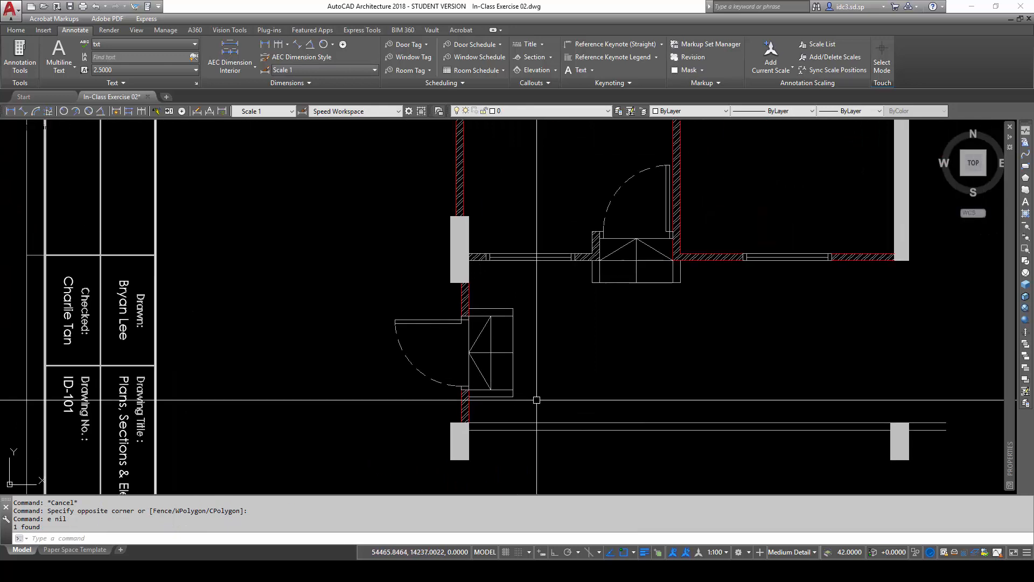
scroll(636, 237, up, 4)
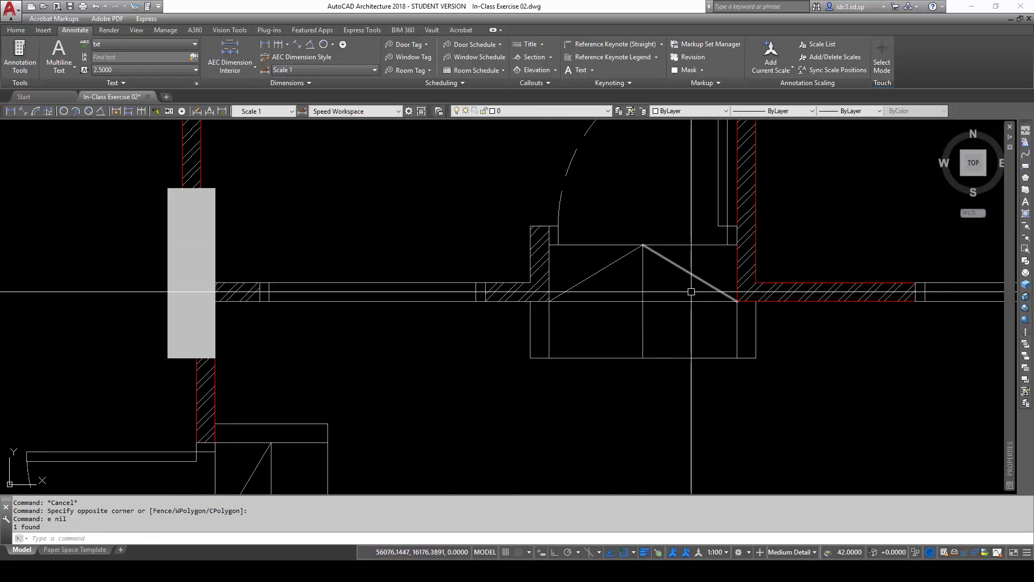
text(ma)
key(space)
click(757, 238)
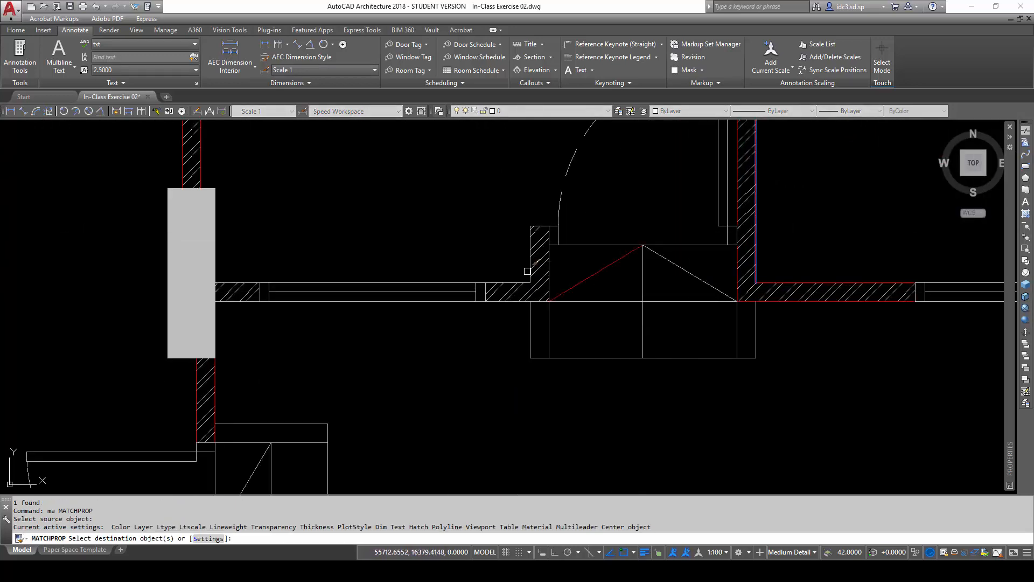
scroll(531, 234, up, 6)
click(533, 265)
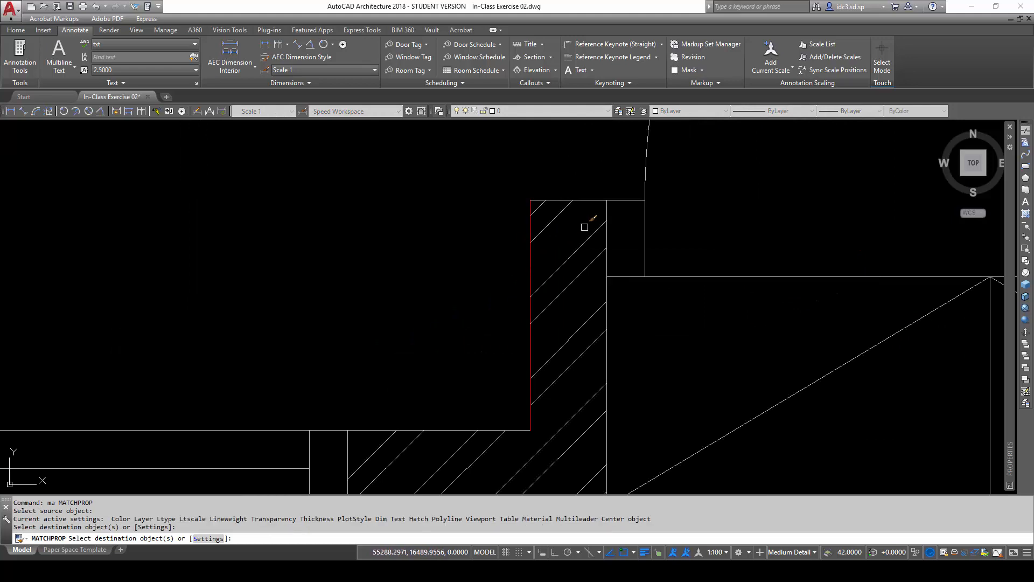
click(606, 264)
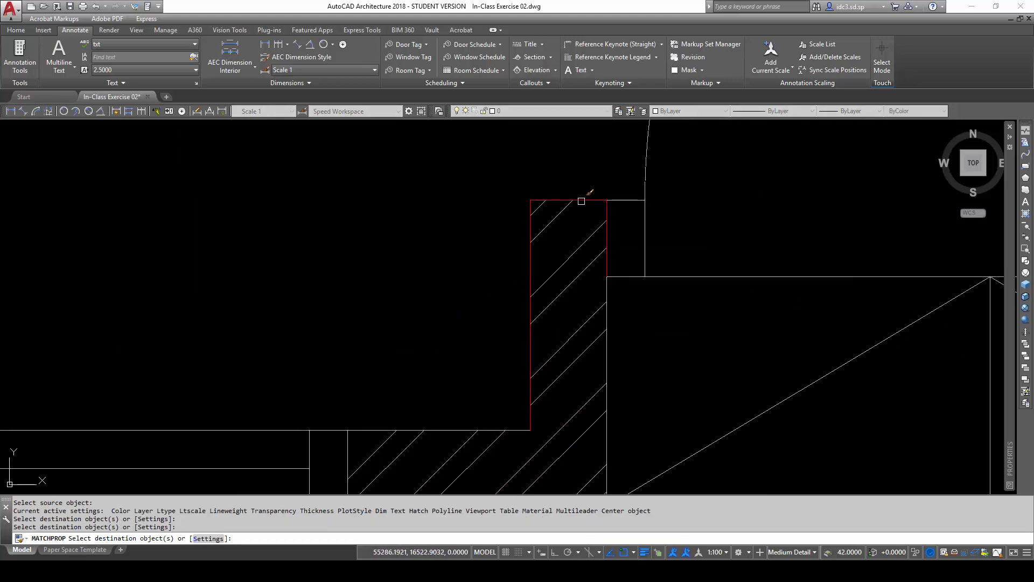
click(581, 201)
- Match the same wall properties onto the upper and lower outlines of the hatched segments on both sides of the lower-left window
scroll(607, 348, down, 3)
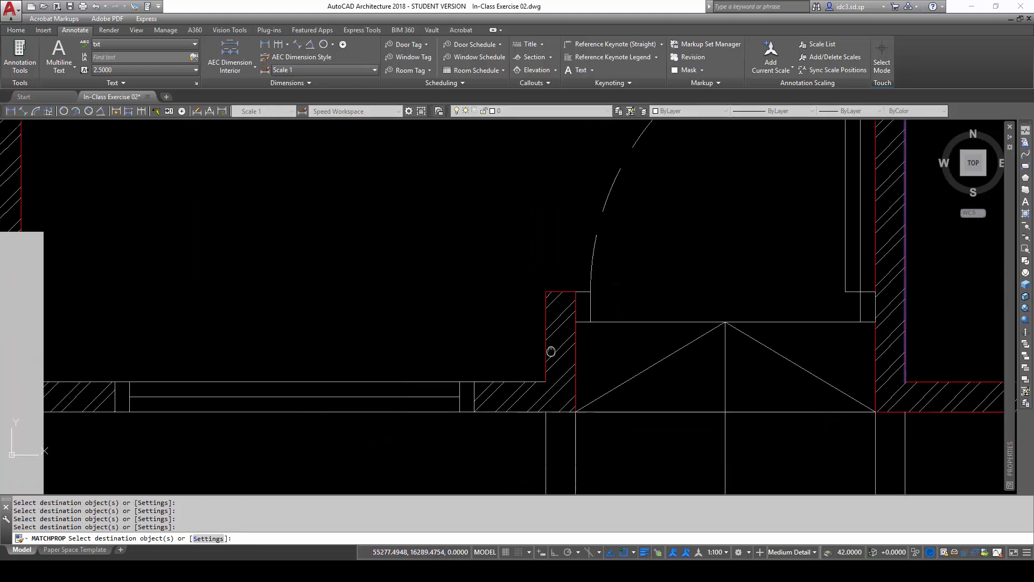
scroll(550, 351, up, 3)
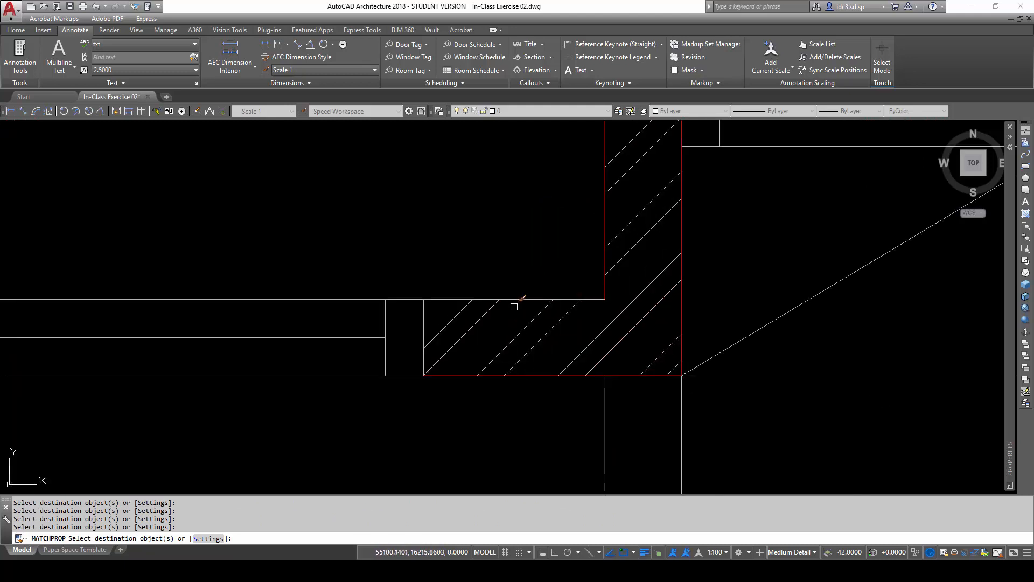
scroll(515, 300, down, 2)
scroll(624, 393, down, 3)
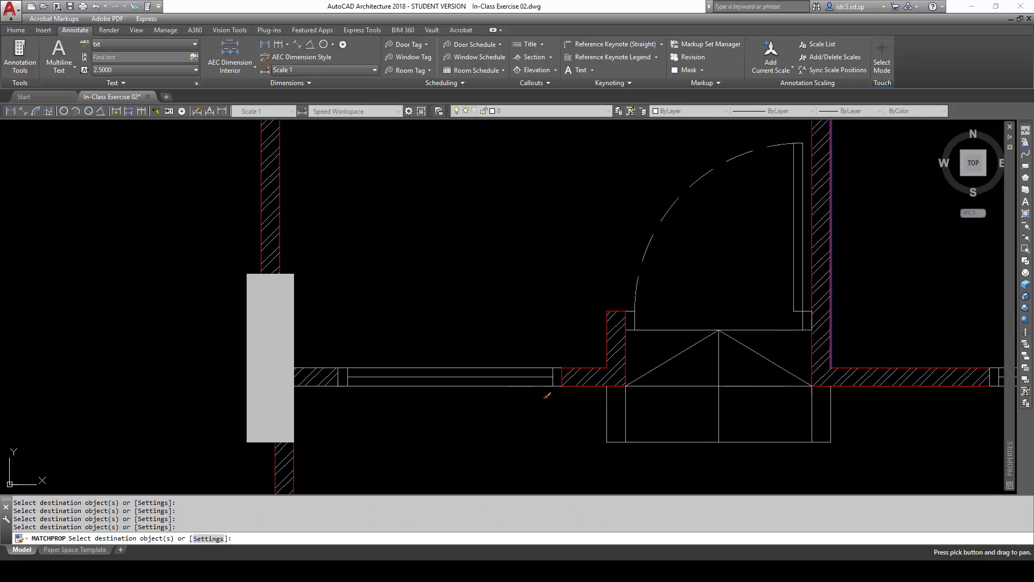
scroll(323, 391, up, 3)
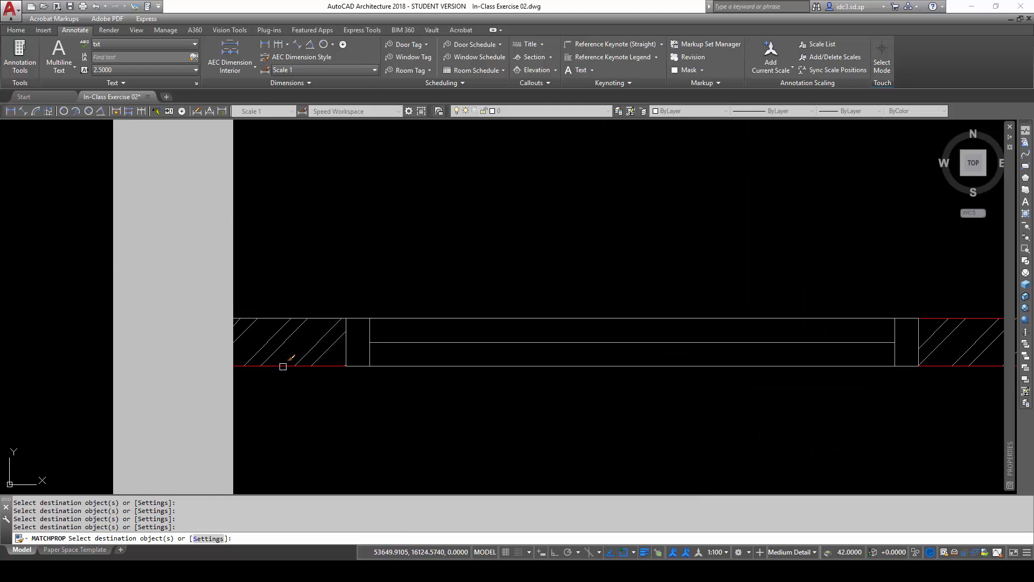
scroll(450, 396, down, 3)
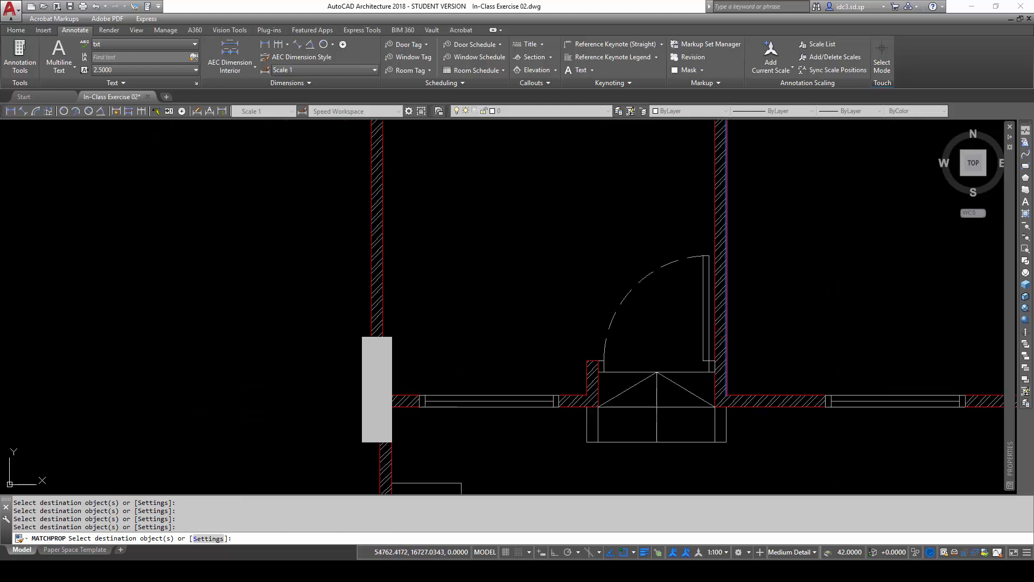
key(Escape)
key(Escape)
key(Escape)
- Match the long vertical wall's outline properties onto the lower and upper outlines of the short hatched return at its upper end
scroll(591, 306, down, 2)
middle_drag(460, 316, 358, 330)
middle_drag(563, 325, 562, 363)
scroll(584, 299, down, 1)
scroll(582, 437, up, 2)
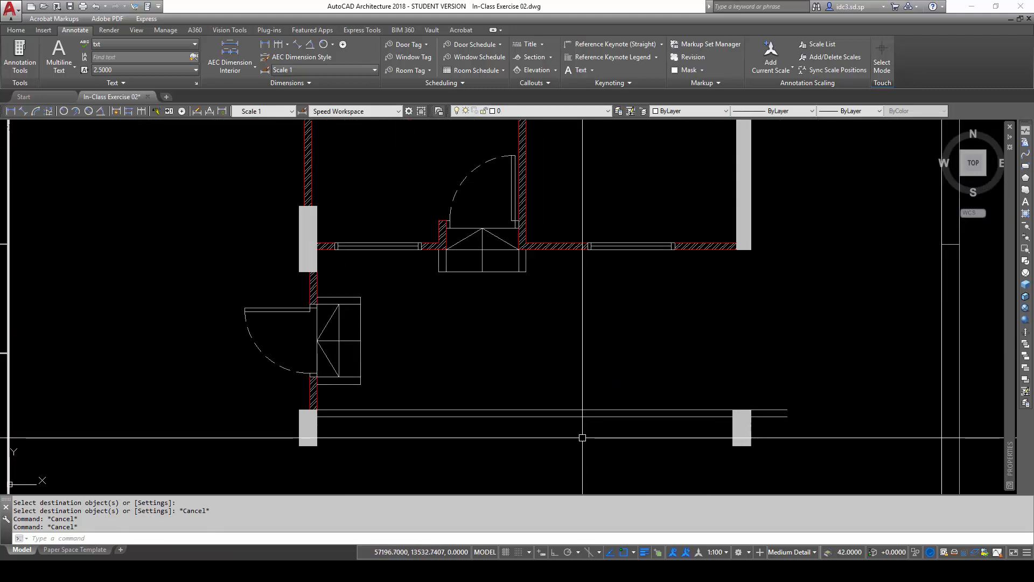
scroll(630, 450, down, 1)
middle_drag(636, 292, 649, 417)
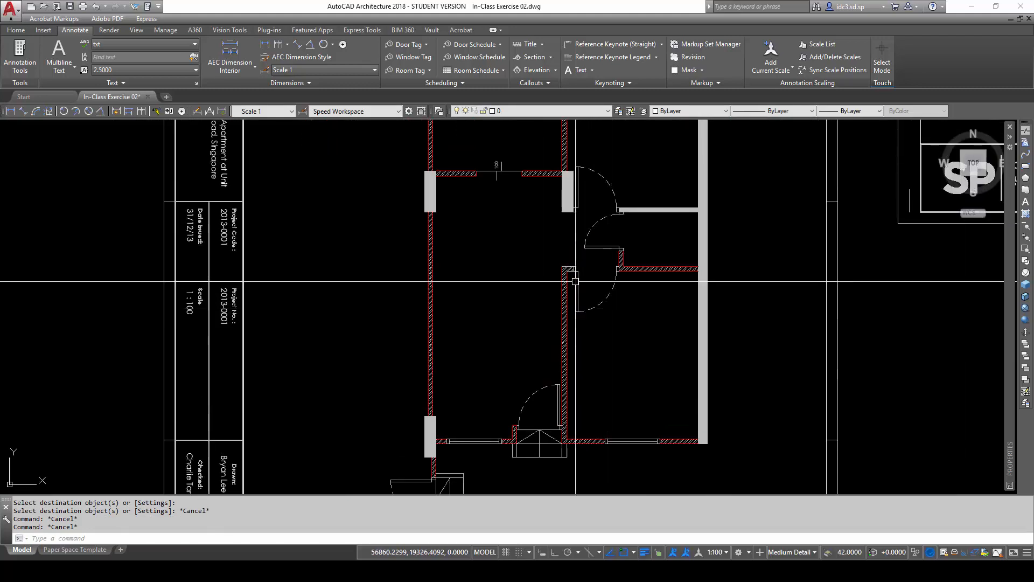
scroll(575, 281, up, 5)
key(Return)
scroll(537, 250, up, 4)
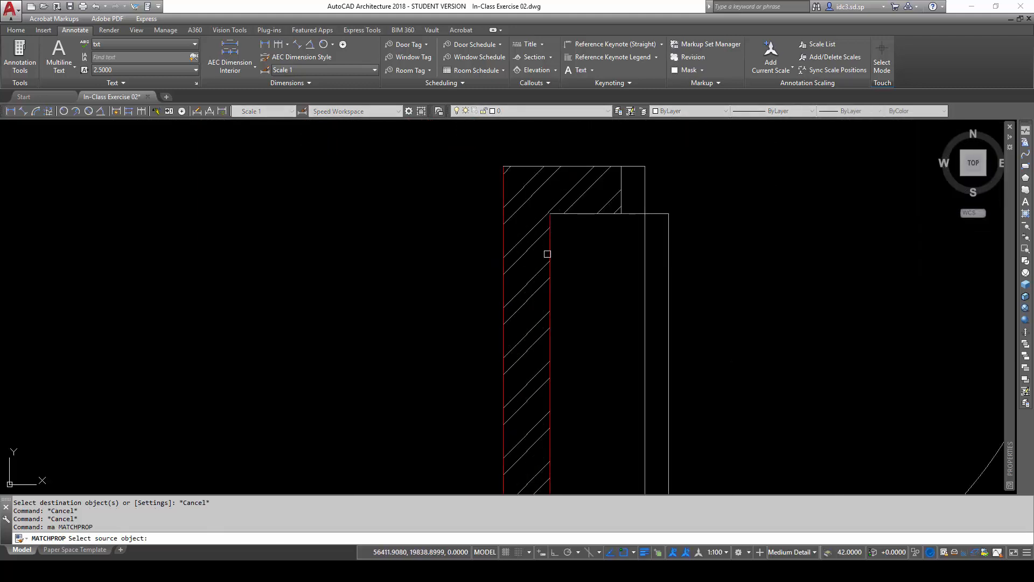
click(550, 249)
click(583, 215)
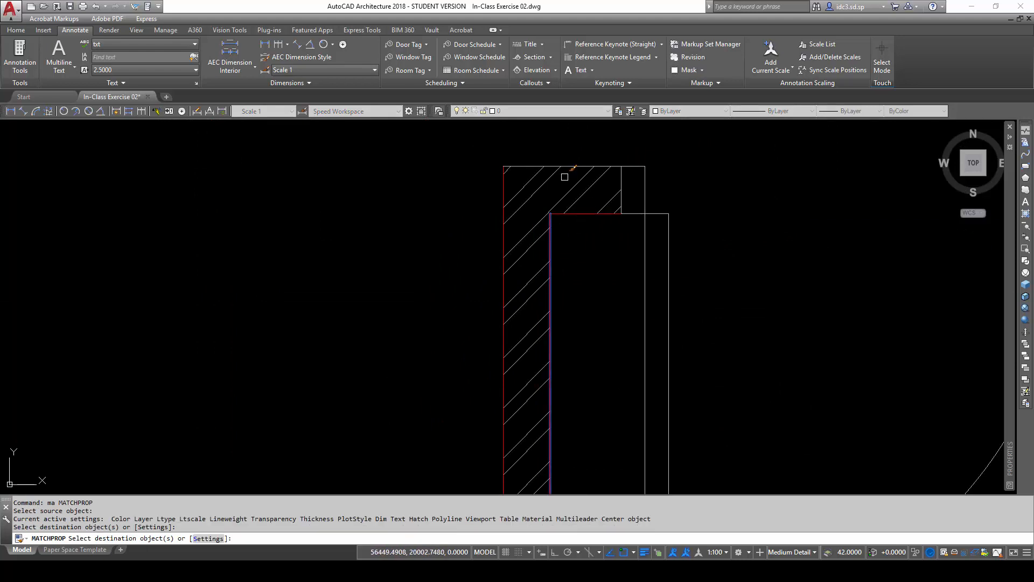
key(Escape)
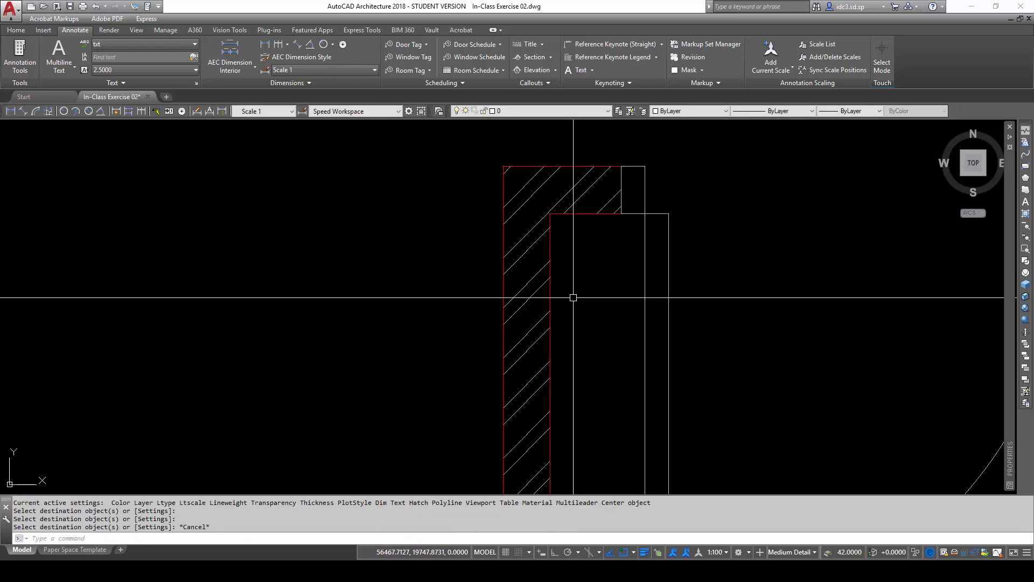
- Examine the hatched walls across the middle and upper rooms for outlines that do not yet have the wall properties
scroll(572, 296, down, 5)
scroll(583, 275, up, 2)
middle_drag(582, 275, 585, 400)
scroll(564, 300, down, 2)
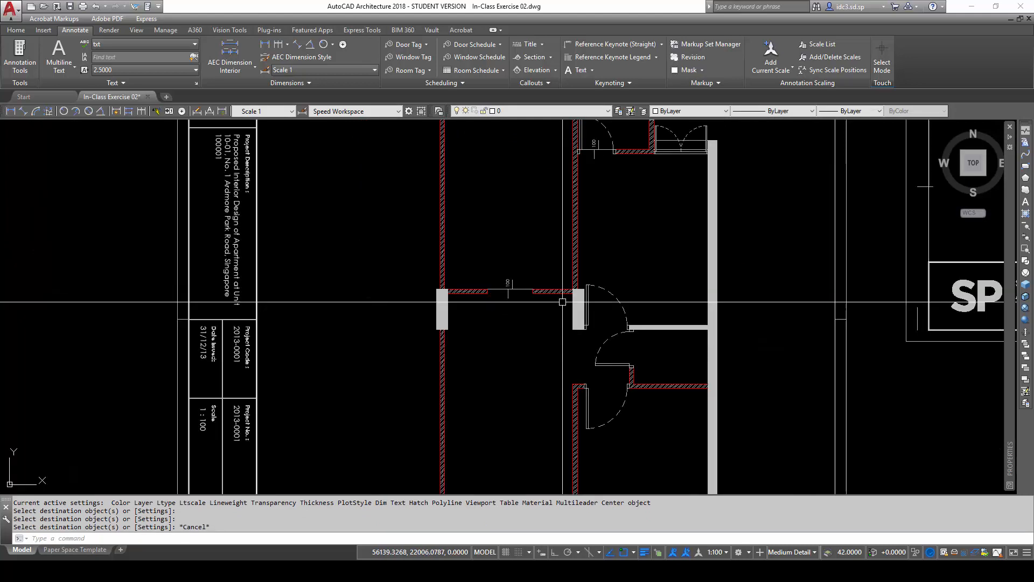
middle_drag(564, 300, 575, 360)
click(611, 186)
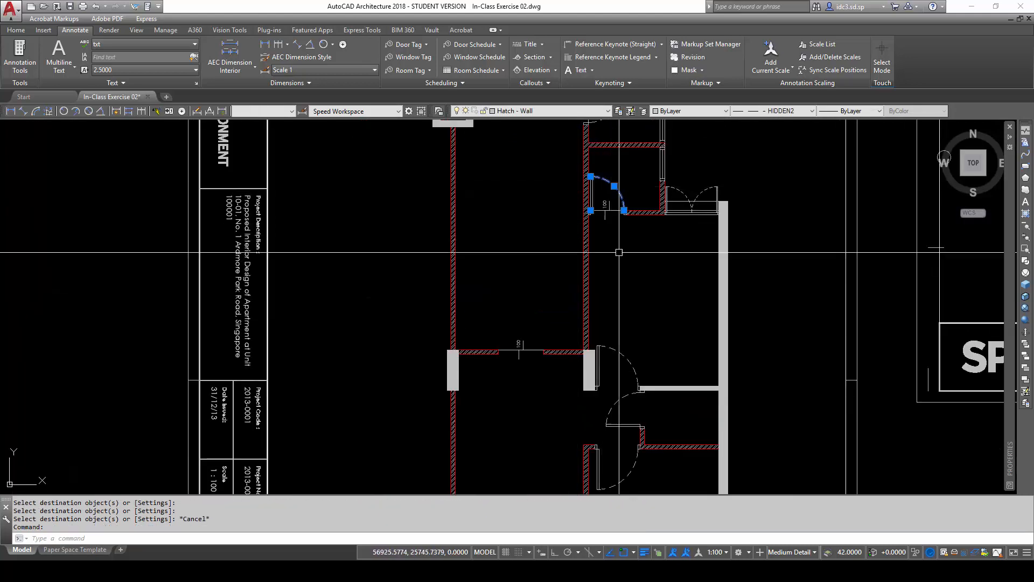
key(Escape)
key(Escape)
middle_drag(613, 285, 628, 363)
key(Escape)
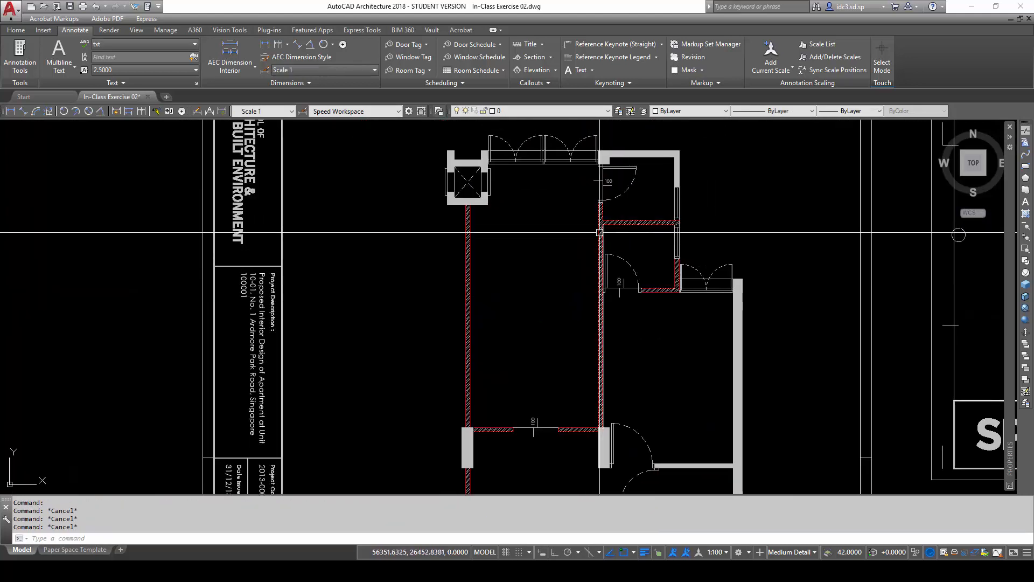
middle_drag(600, 231, 597, 321)
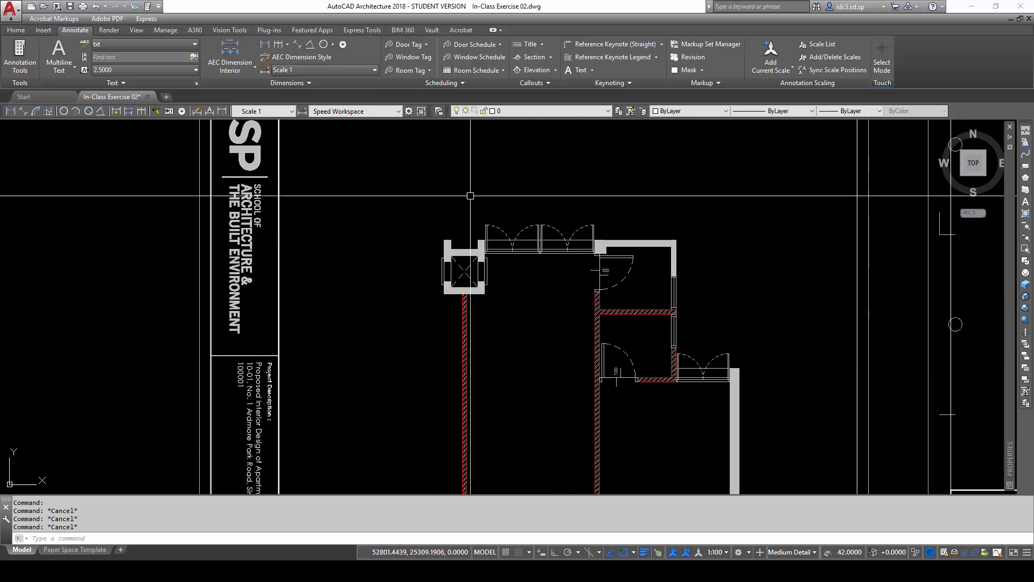
- Freeze the red Wall layer to hide the wall outlines around the hatches
click(571, 111)
scroll(550, 362, down, 3)
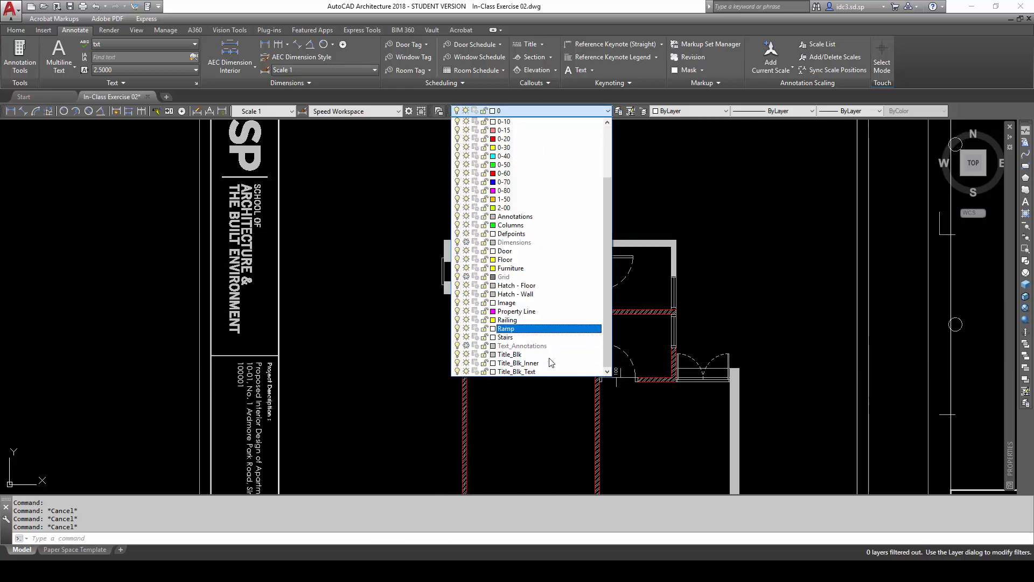
click(466, 346)
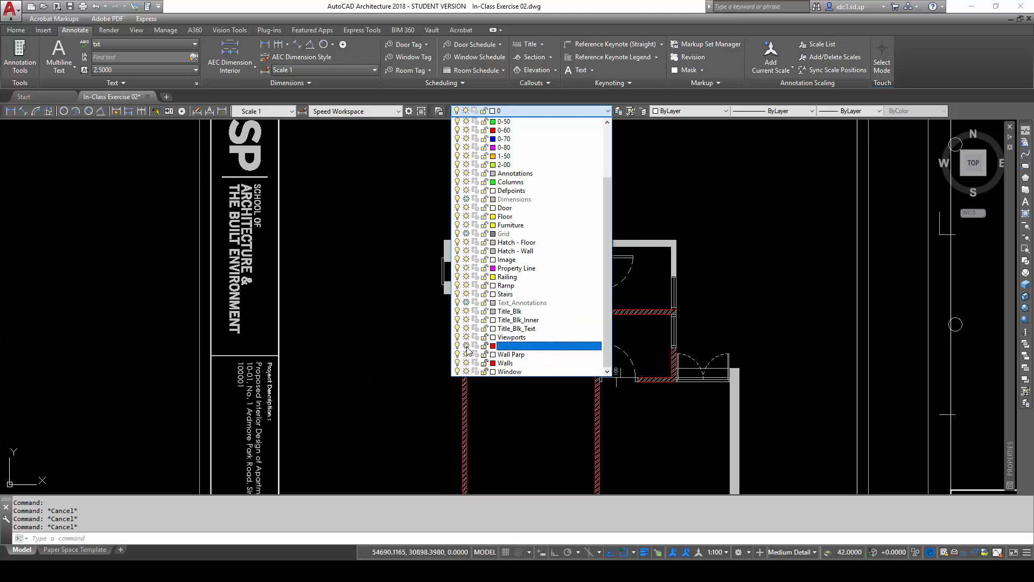
click(360, 364)
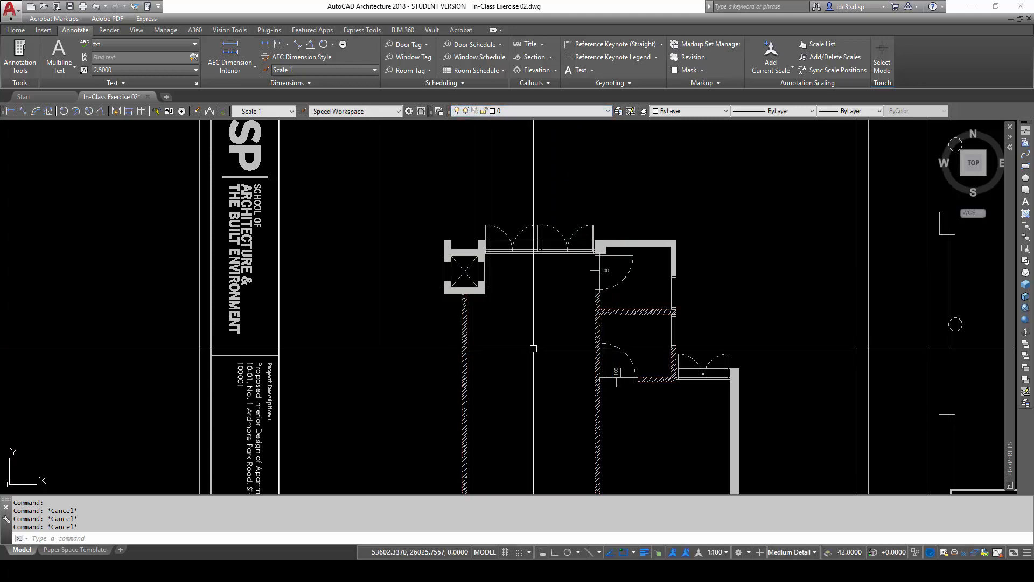
- Check the hatched walls for leftover lines and erase the stray object by the upper door jamb above the vertical hatched wall
click(464, 369)
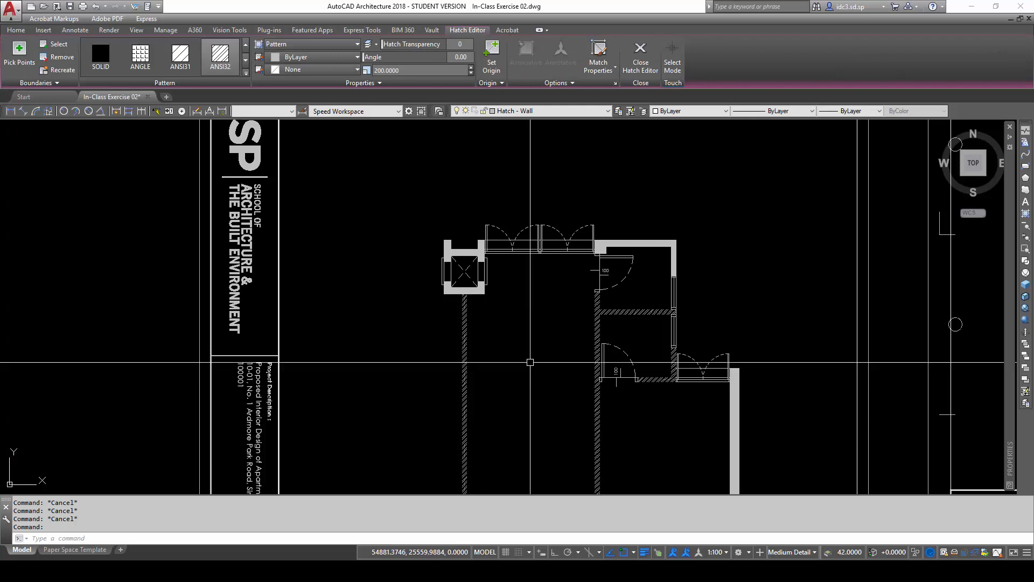
key(Escape)
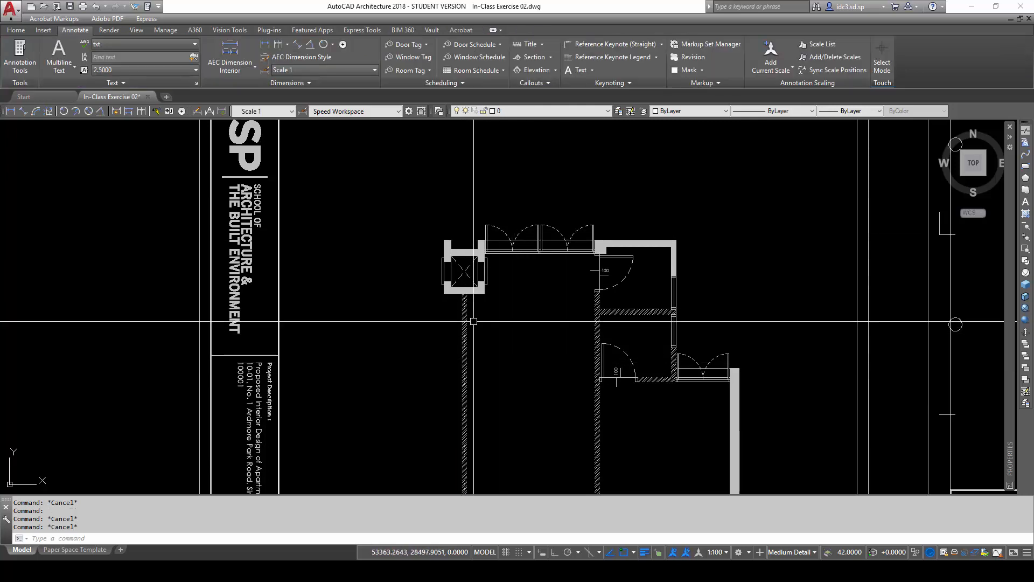
scroll(612, 304, up, 4)
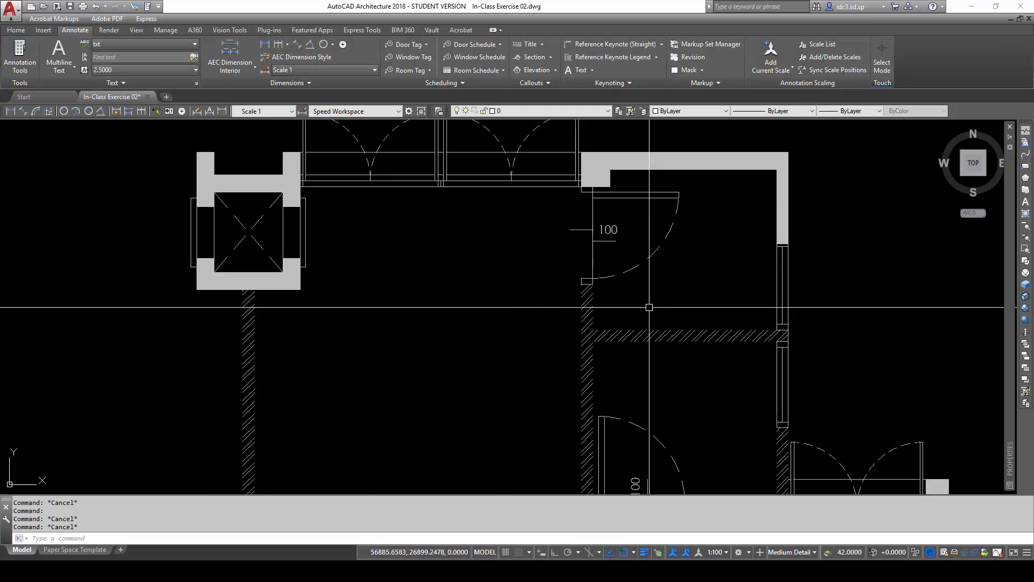
scroll(585, 284, up, 3)
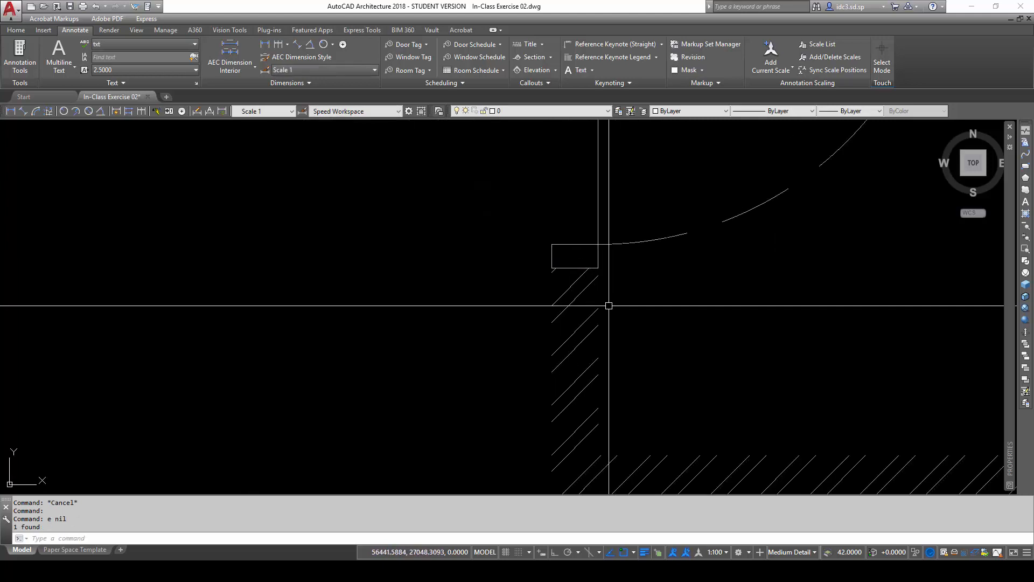
scroll(671, 314, down, 6)
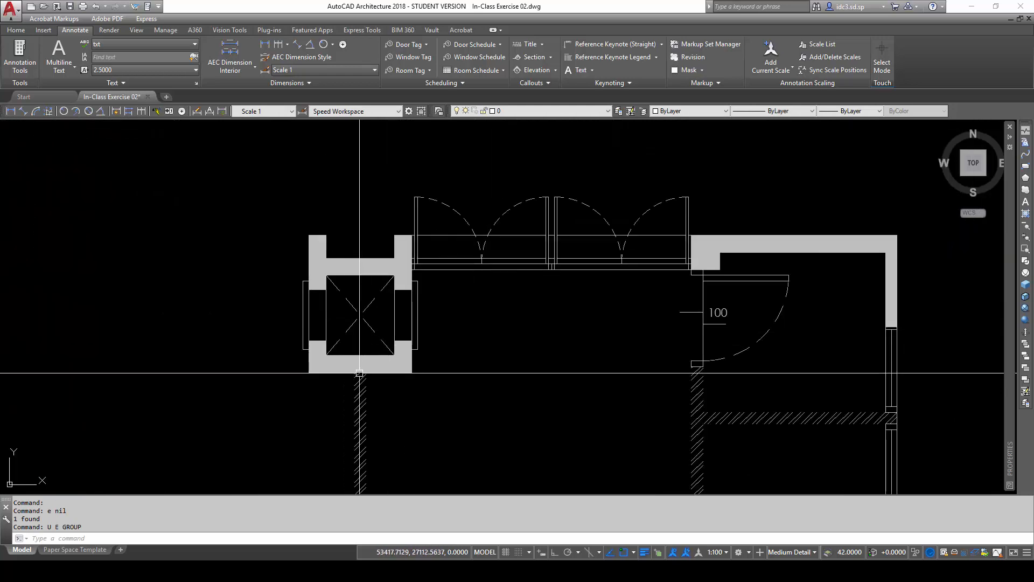
scroll(275, 323, up, 4)
scroll(479, 329, down, 1)
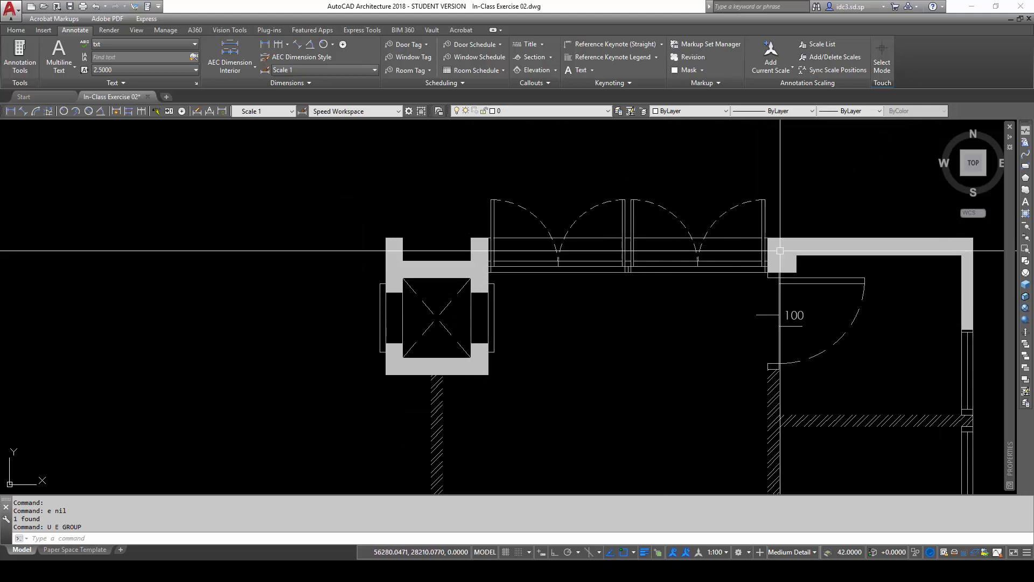
click(563, 111)
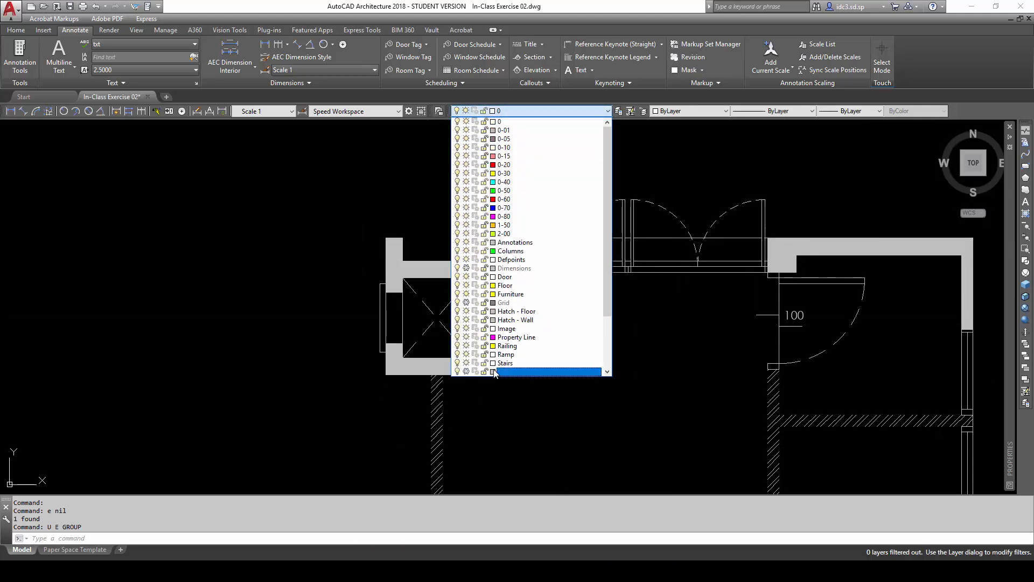
key(Escape)
key(Escape)
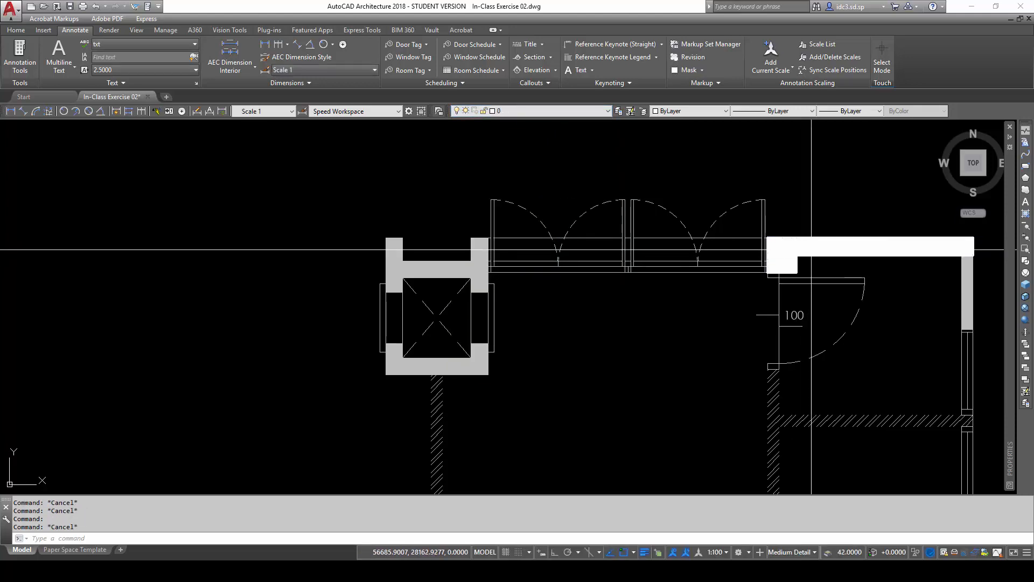
- Check which layer the solid and diagonal wall hatches are on, and freeze the Hatch - Wall layer
click(811, 249)
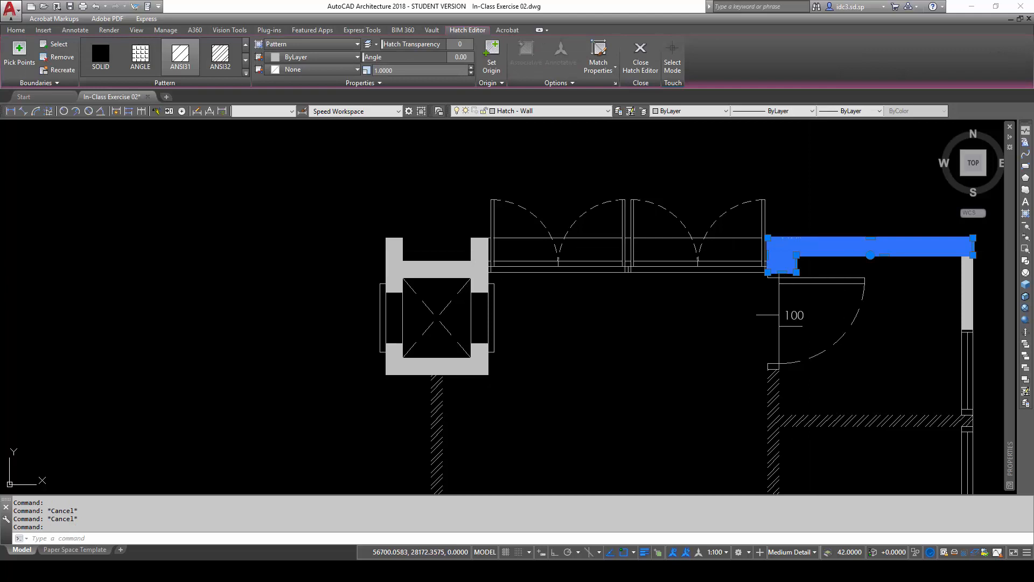
key(Escape)
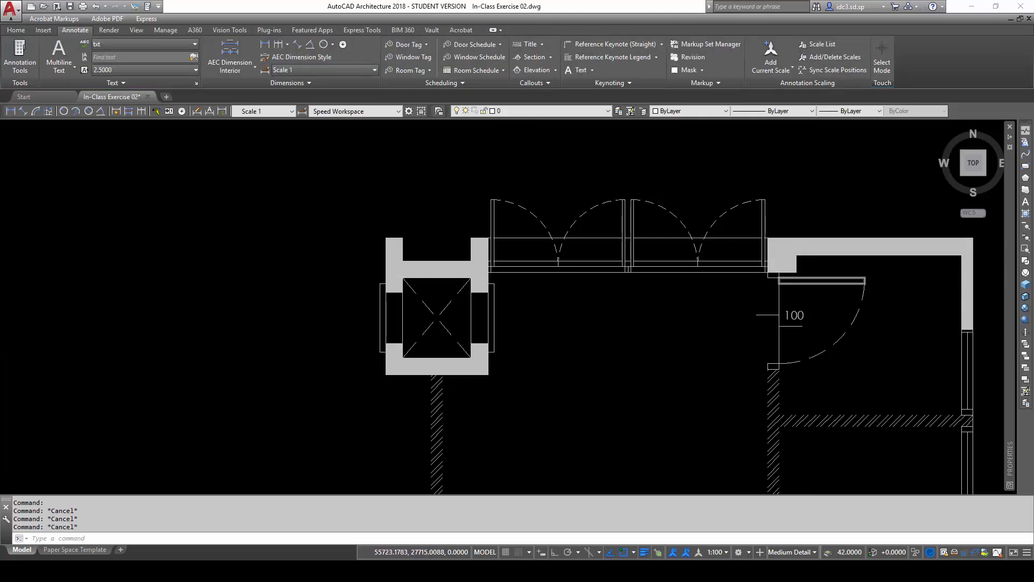
scroll(422, 291, down, 2)
click(642, 376)
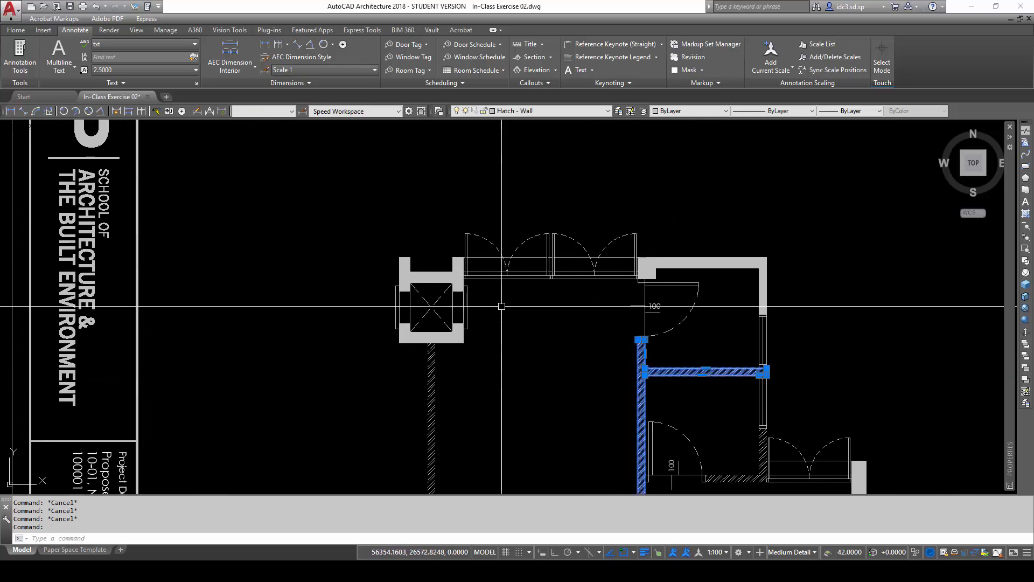
click(605, 112)
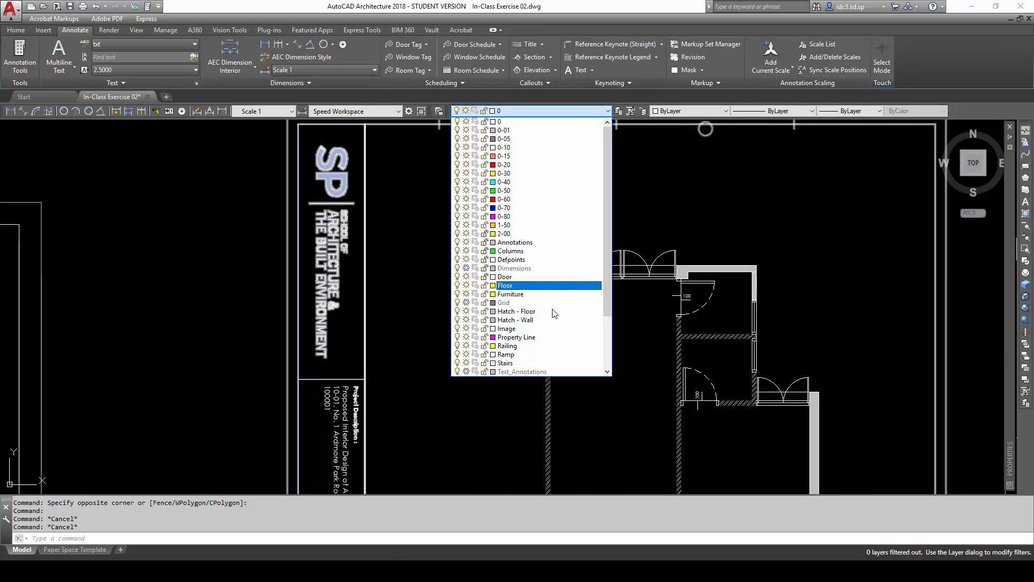
click(466, 320)
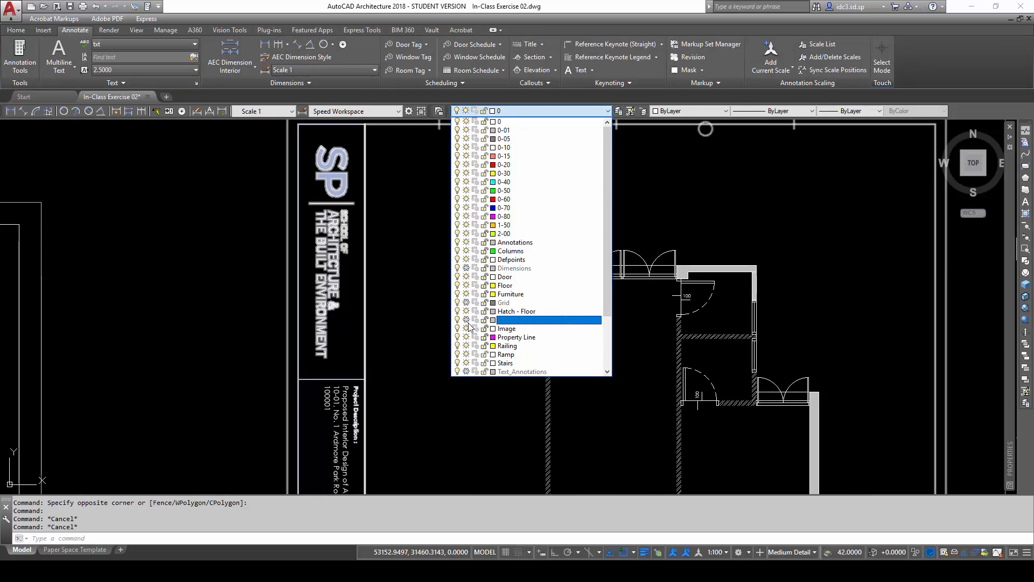
click(483, 427)
- Select the three rectangular column outlines at the south end of the floor plan
scroll(641, 364, down, 2)
middle_drag(641, 364, 560, 226)
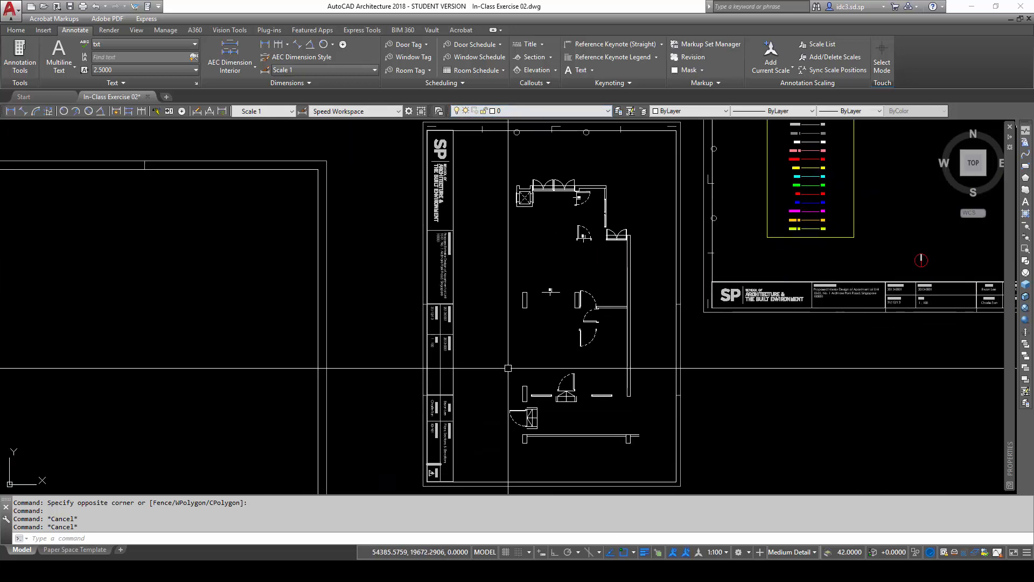
scroll(575, 443, up, 4)
scroll(588, 381, down, 2)
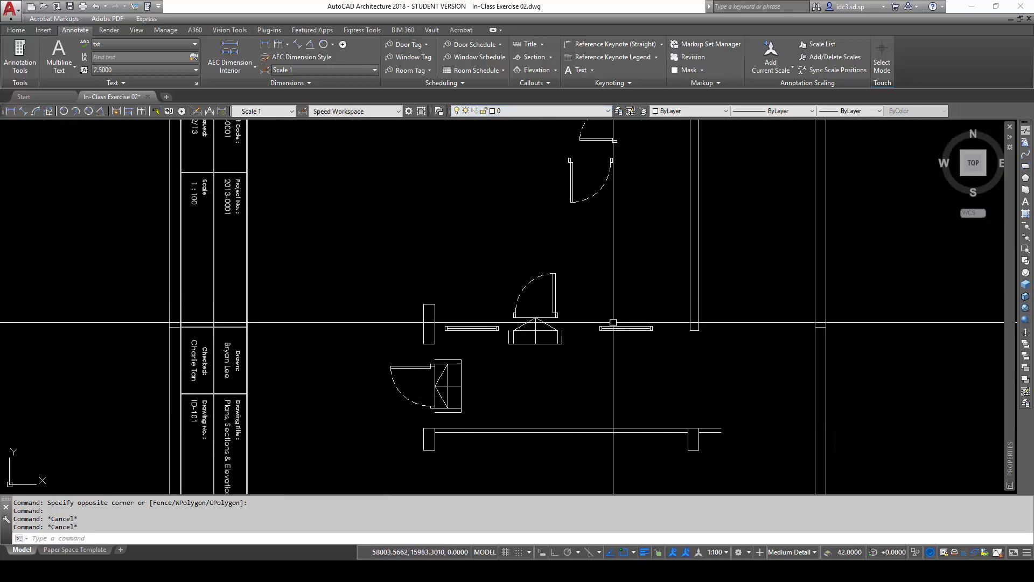
scroll(613, 322, down, 5)
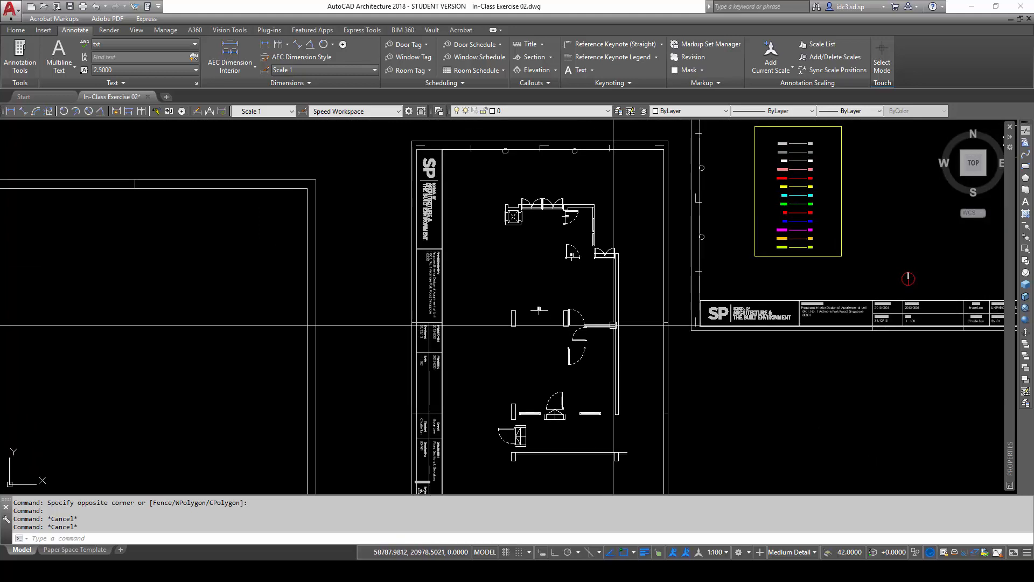
scroll(561, 477, up, 4)
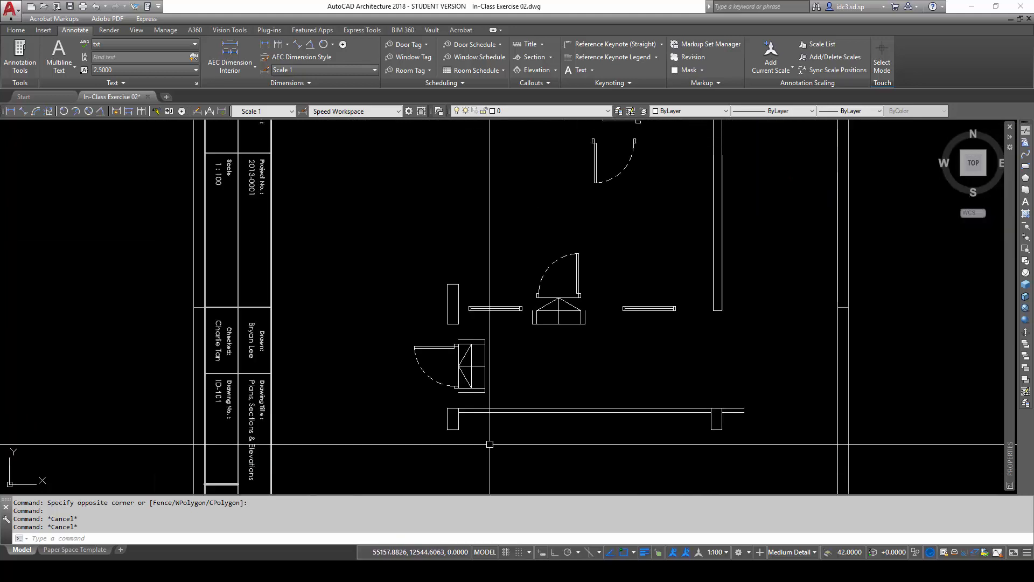
scroll(490, 444, up, 2)
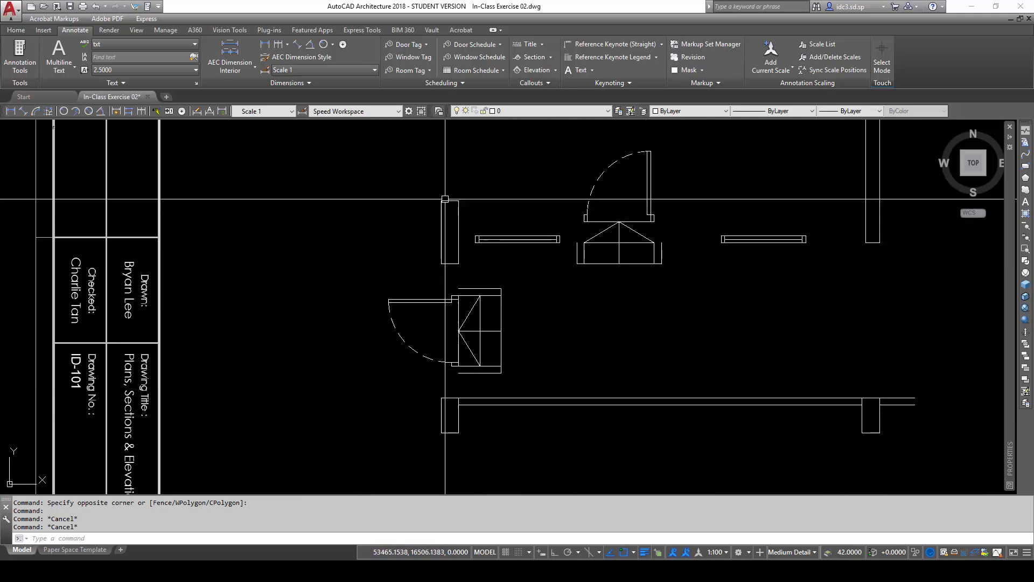
click(461, 227)
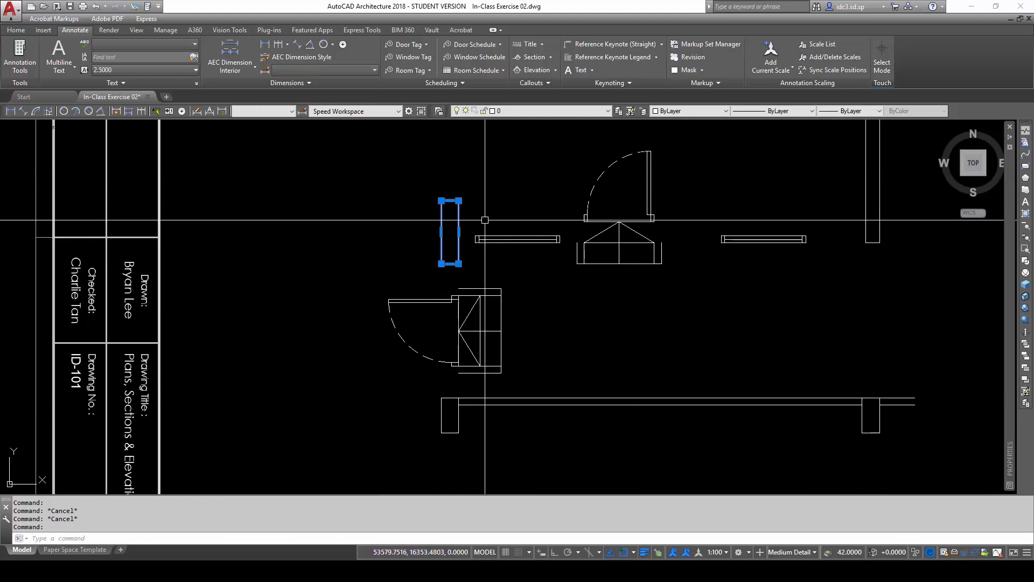
click(454, 408)
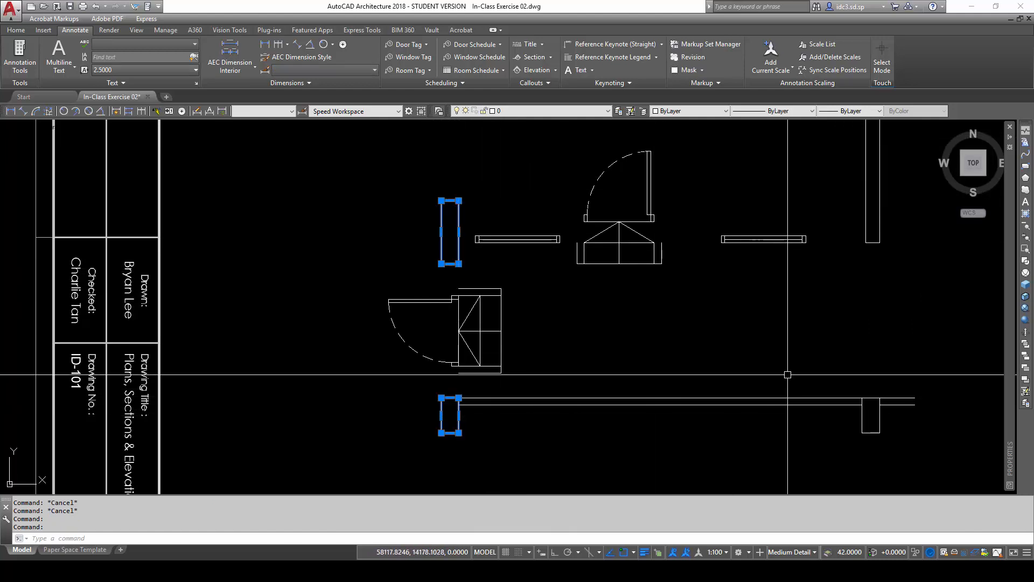
click(813, 371)
click(905, 434)
- Add the two long lines of the east wall and their short closing line beside the double window to the selection
scroll(808, 417, down, 2)
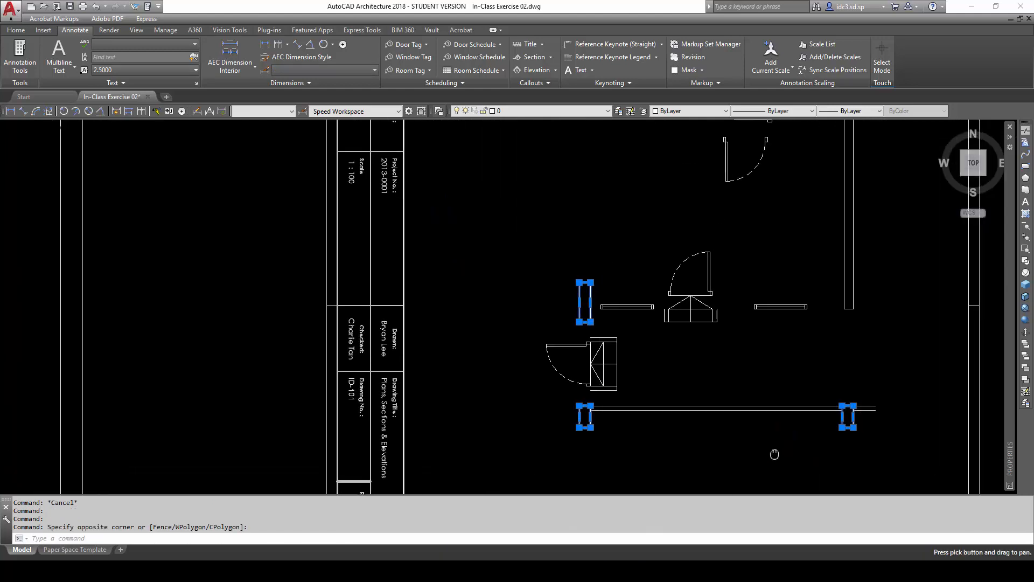
click(833, 282)
scroll(759, 280, down, 3)
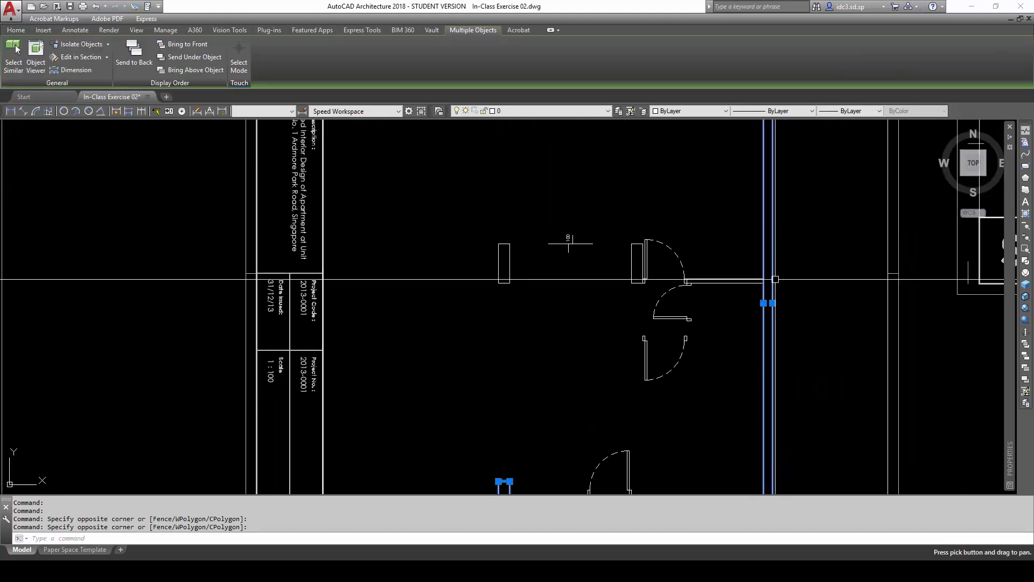
scroll(752, 276, up, 10)
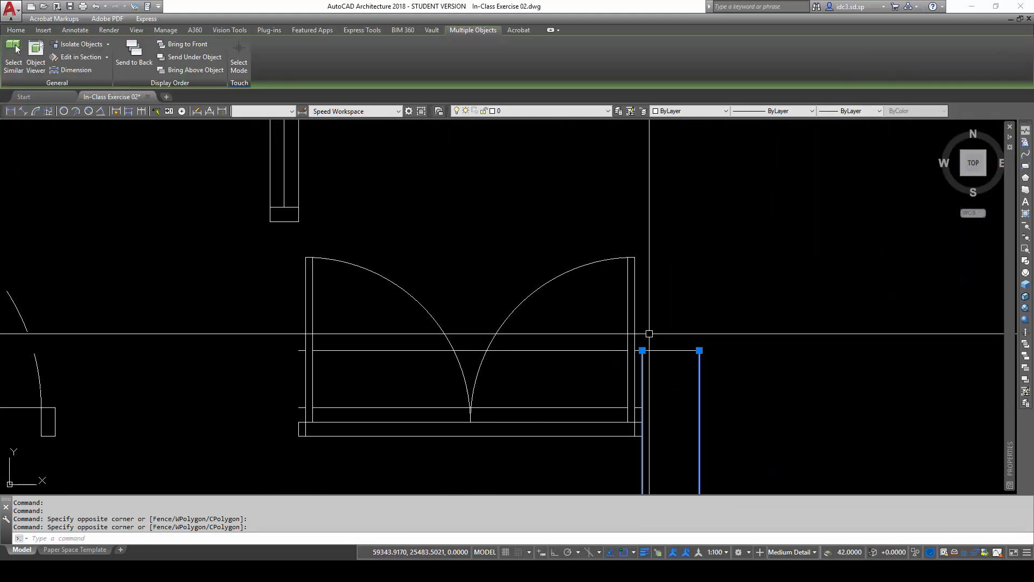
click(605, 328)
click(700, 377)
- Add the L-shaped structural wall outline above the northern door marked 100 to the selection
scroll(699, 376, down, 4)
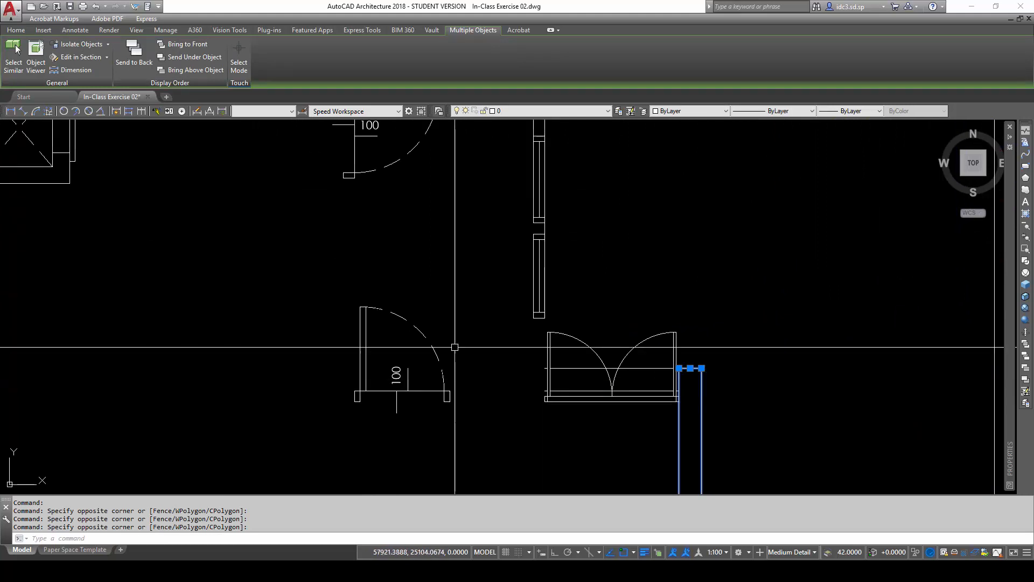
middle_drag(566, 321, 652, 428)
middle_drag(610, 246, 703, 307)
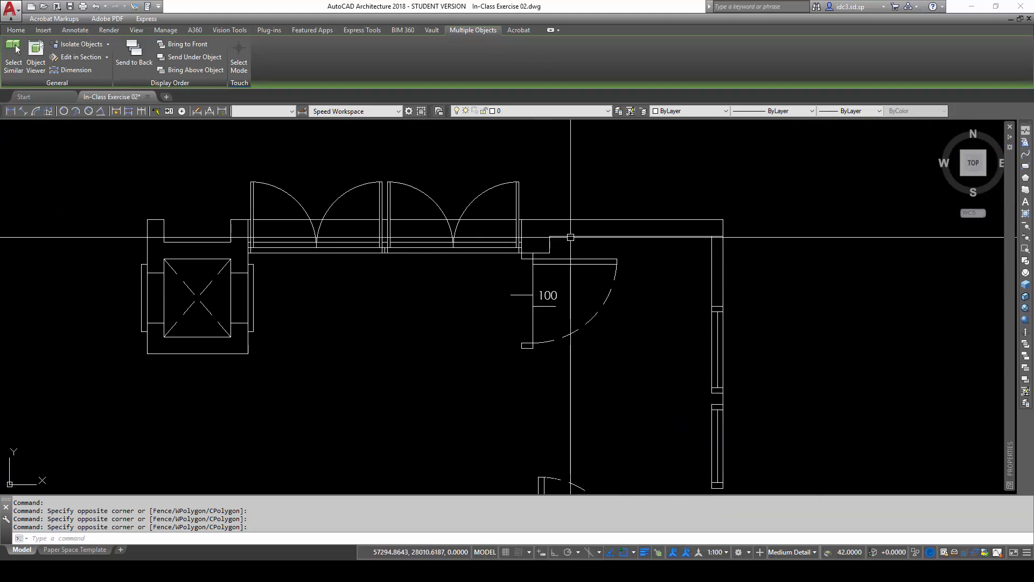
scroll(554, 233, up, 2)
click(646, 269)
click(625, 181)
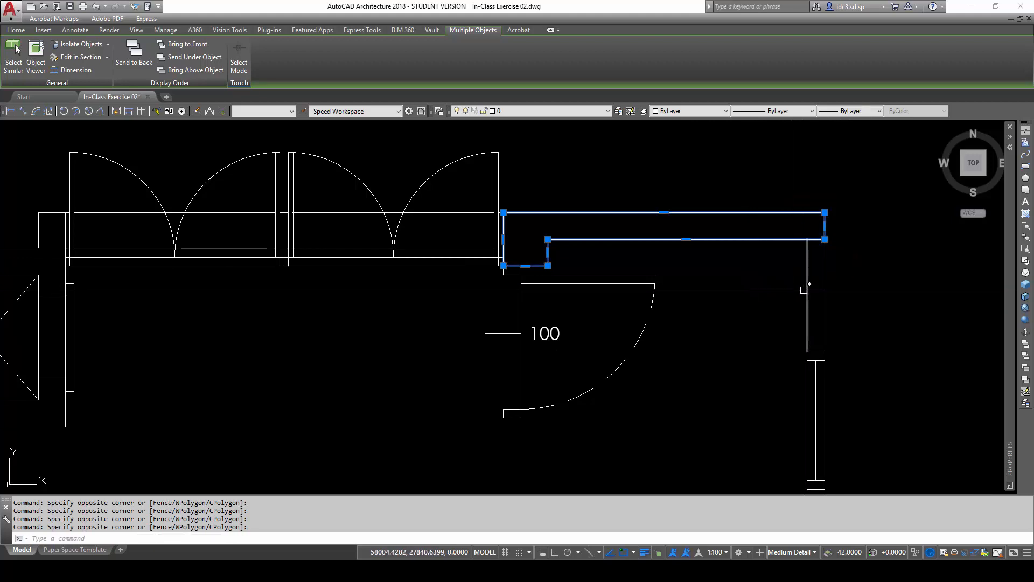
- Add the U-shaped outline around the lower end of the crossed shaft to the selection
scroll(658, 316, down, 2)
click(268, 391)
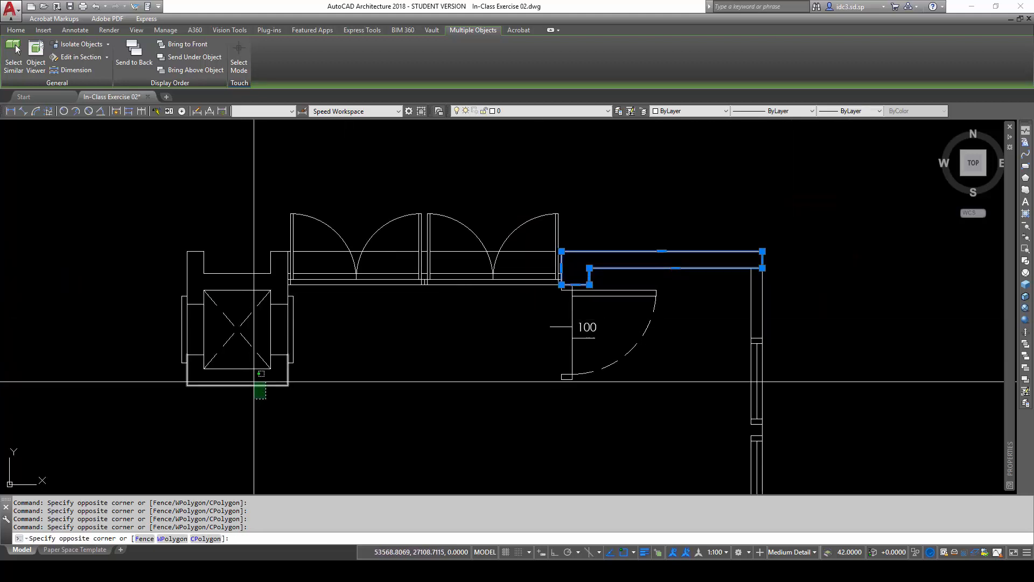
click(264, 379)
scroll(189, 384, up, 6)
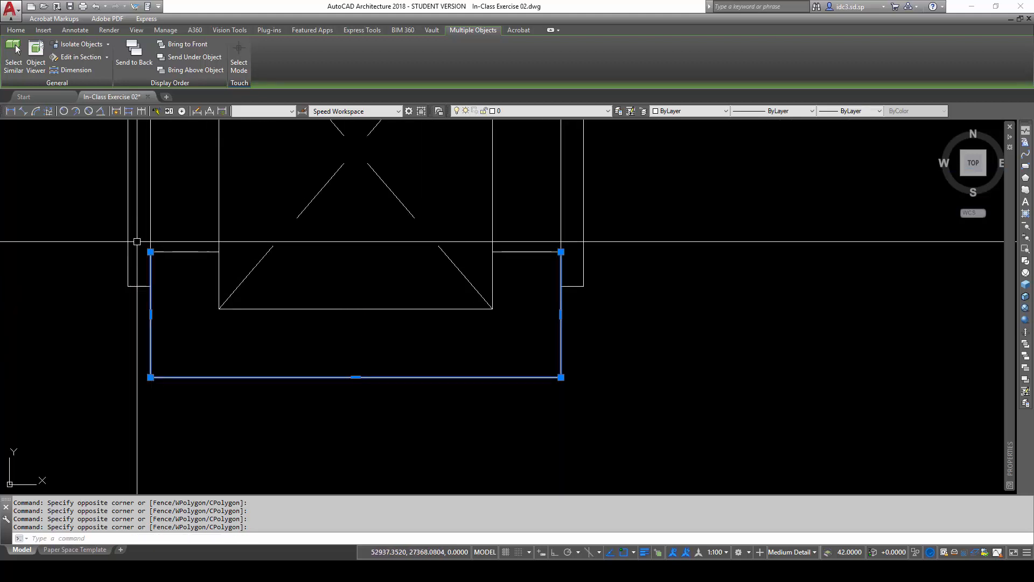
click(184, 352)
click(563, 313)
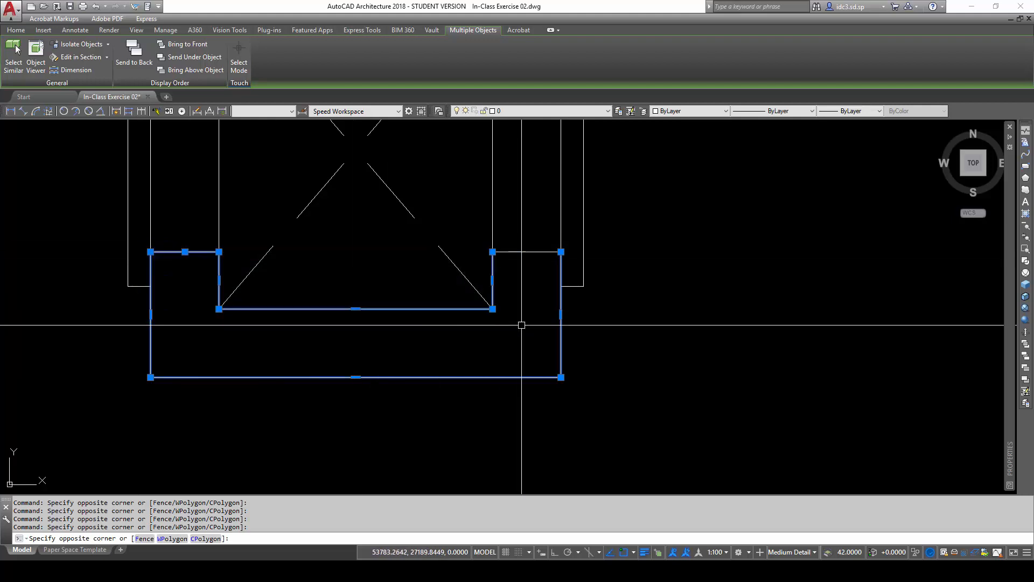
click(477, 225)
click(576, 331)
- Add the outline around the shaft's upper end to the selection and move all selected outlines to the Columns layer
scroll(510, 304, down, 2)
middle_drag(506, 342, 535, 456)
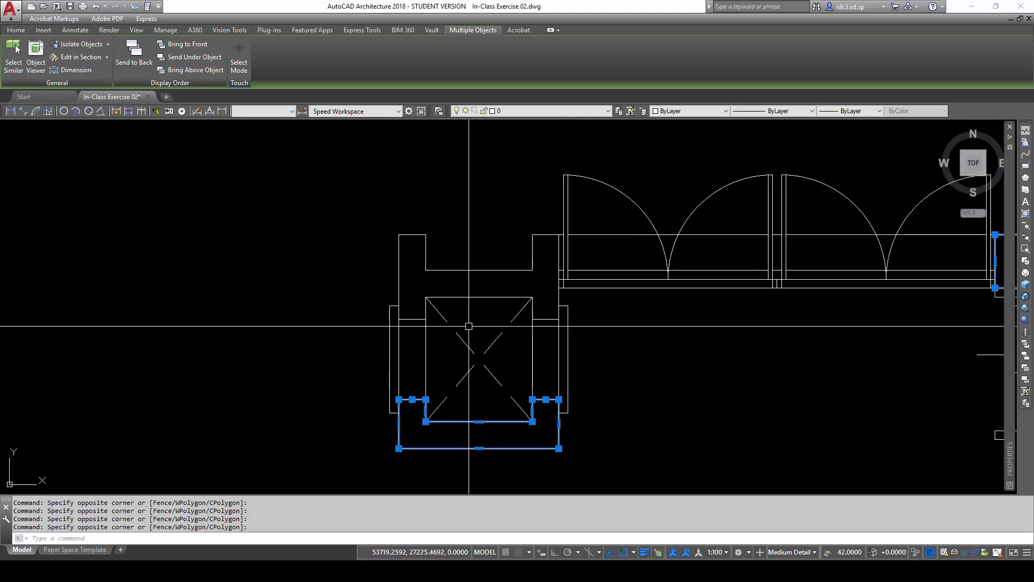
scroll(441, 302, up, 1)
click(362, 172)
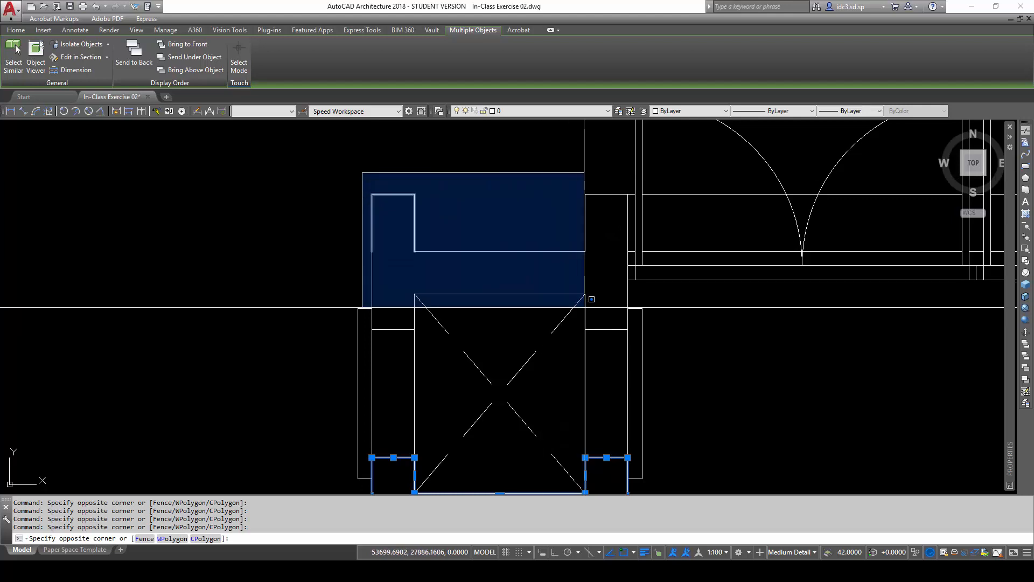
click(629, 351)
click(506, 111)
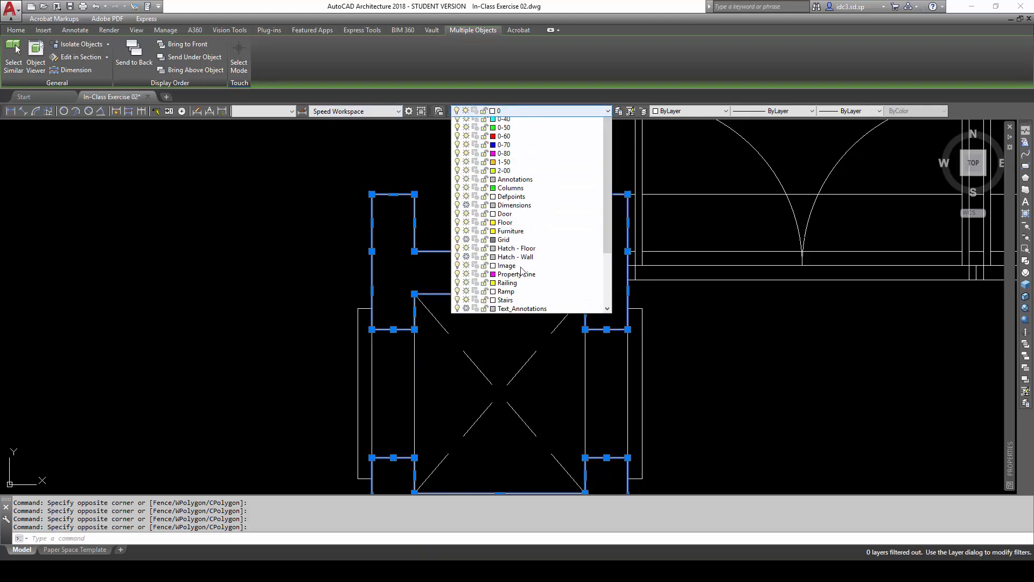
click(542, 251)
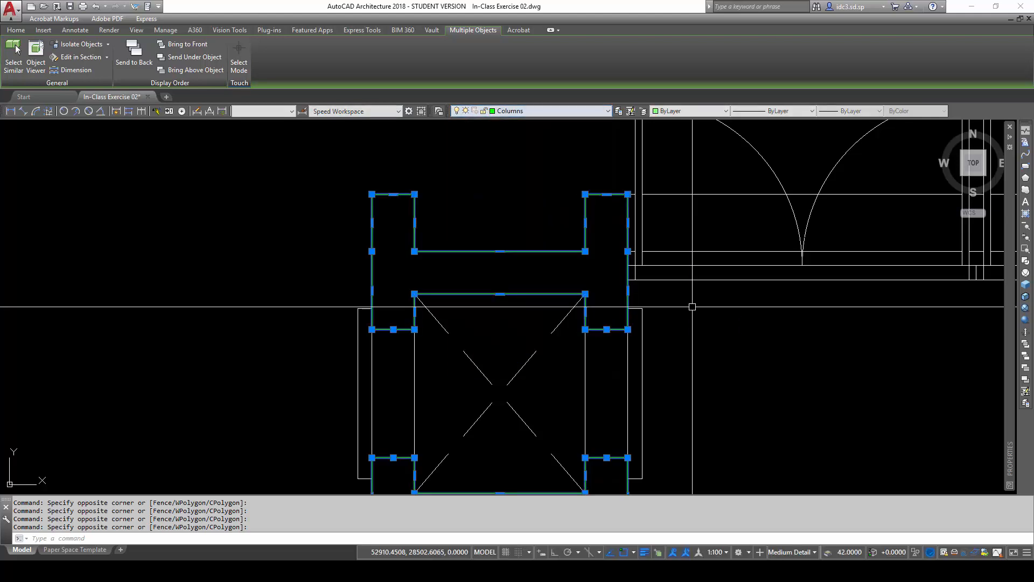
key(Escape)
key(Escape)
key(Escape)
- Freeze the Columns layer
scroll(671, 365, down, 2)
scroll(411, 281, down, 2)
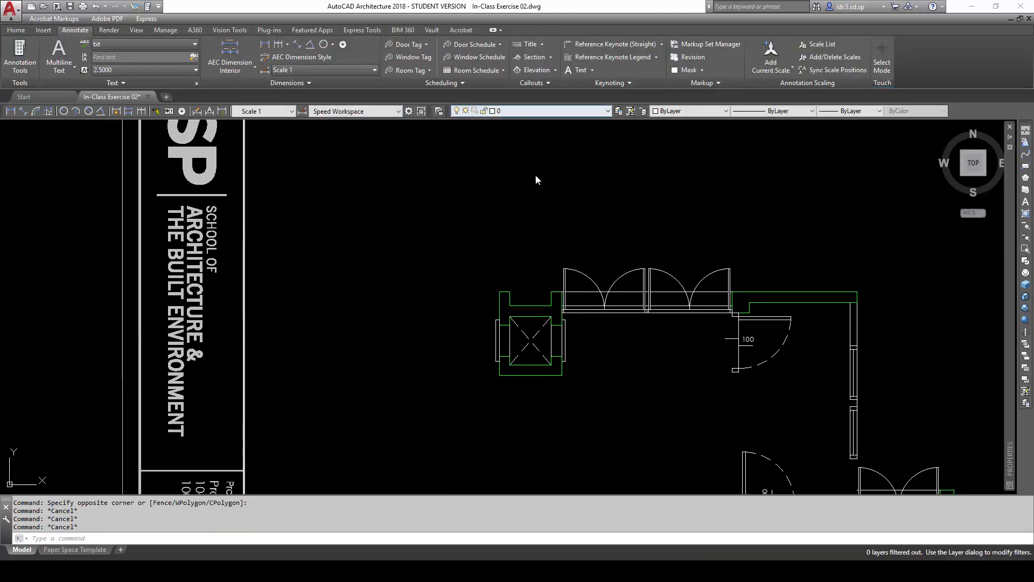
click(536, 111)
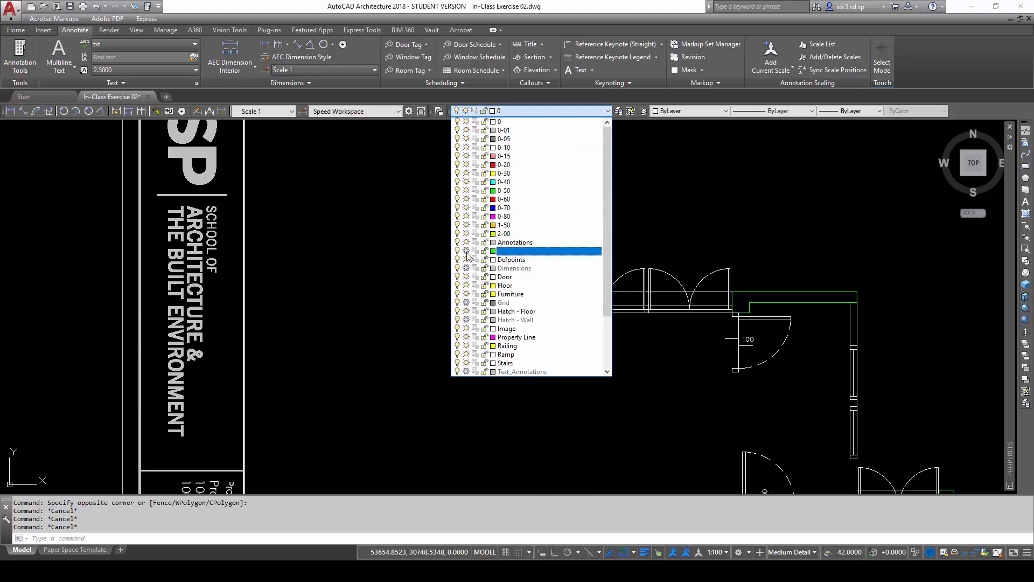
scroll(639, 388, down, 3)
scroll(639, 388, down, 3)
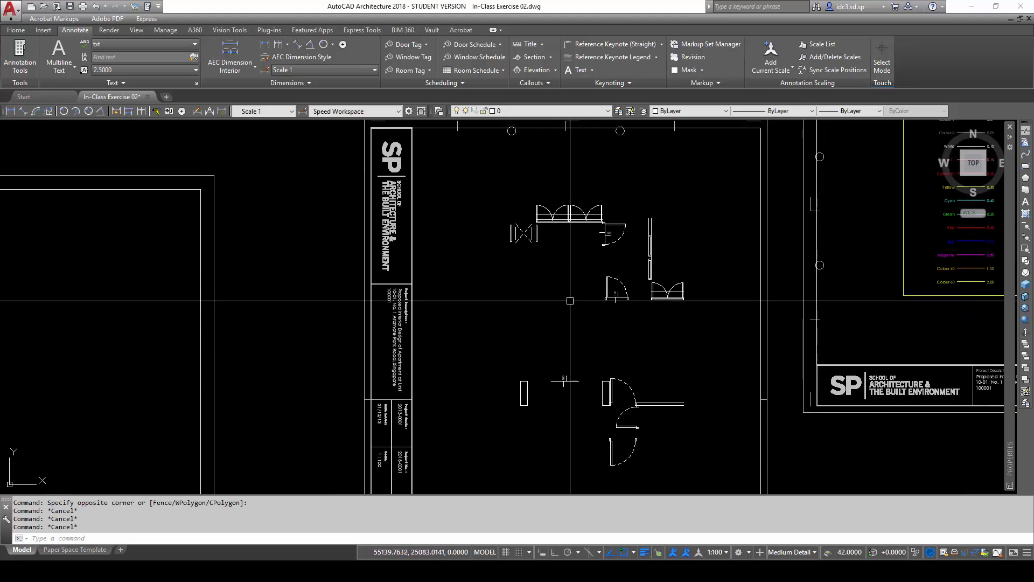
scroll(563, 376, up, 8)
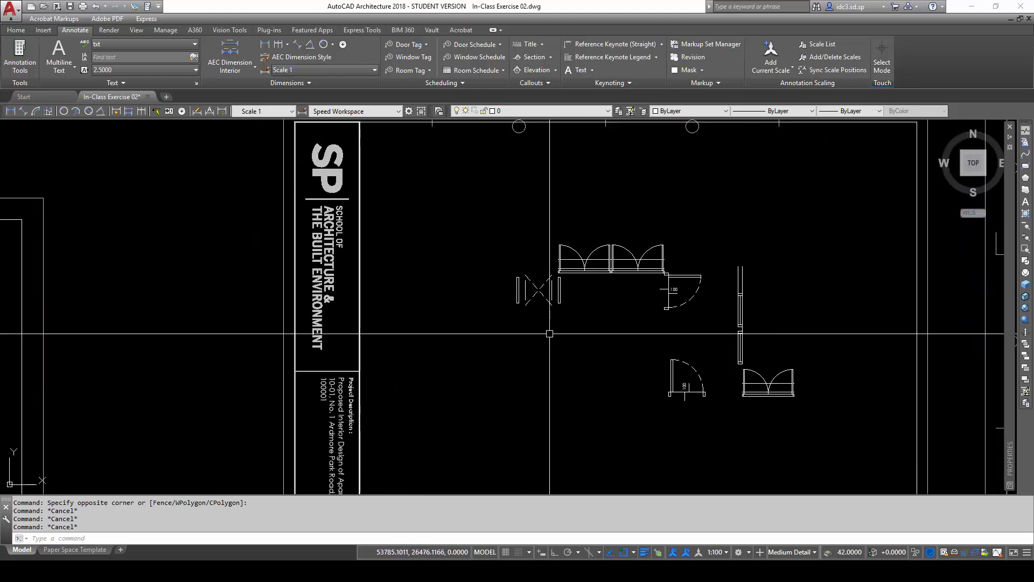
drag(574, 335, 547, 247)
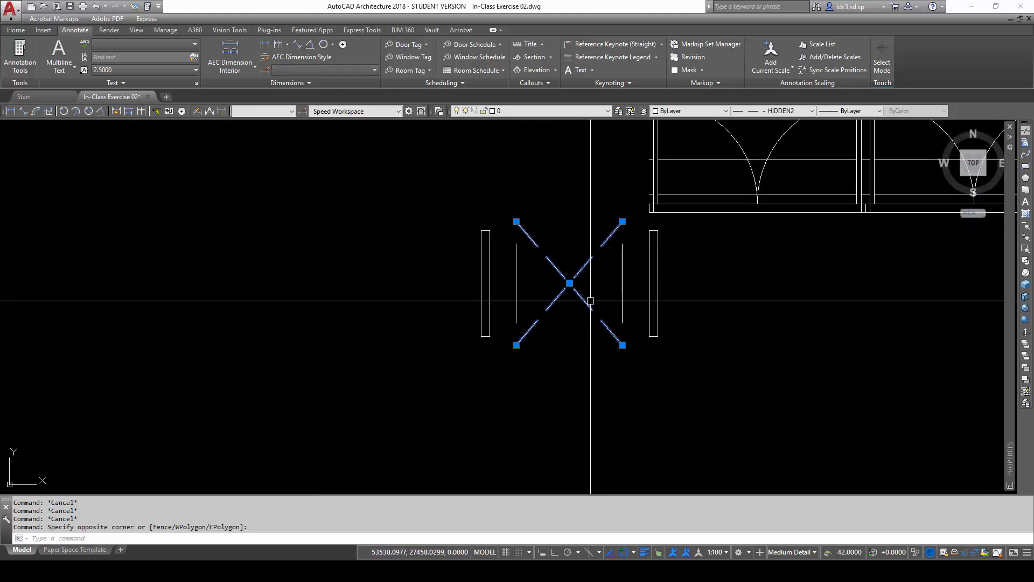
scroll(651, 344, down, 1)
middle_drag(615, 373, 514, 380)
scroll(670, 357, down, 4)
scroll(599, 331, up, 3)
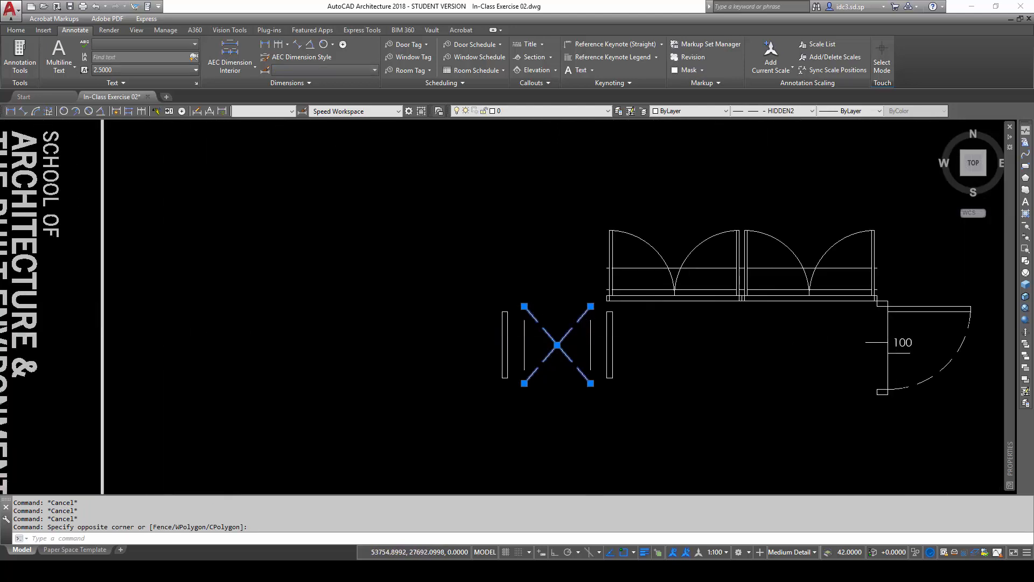
key(Escape)
key(Escape)
- Move the shaft's dashed cross lines to the Annotations layer and clear the selection
click(554, 399)
click(531, 330)
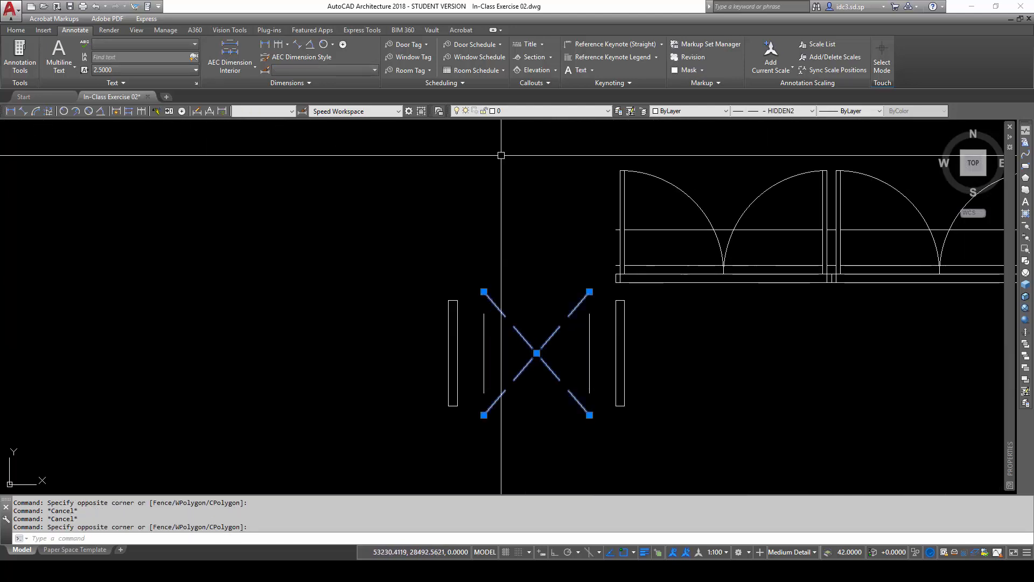
click(539, 111)
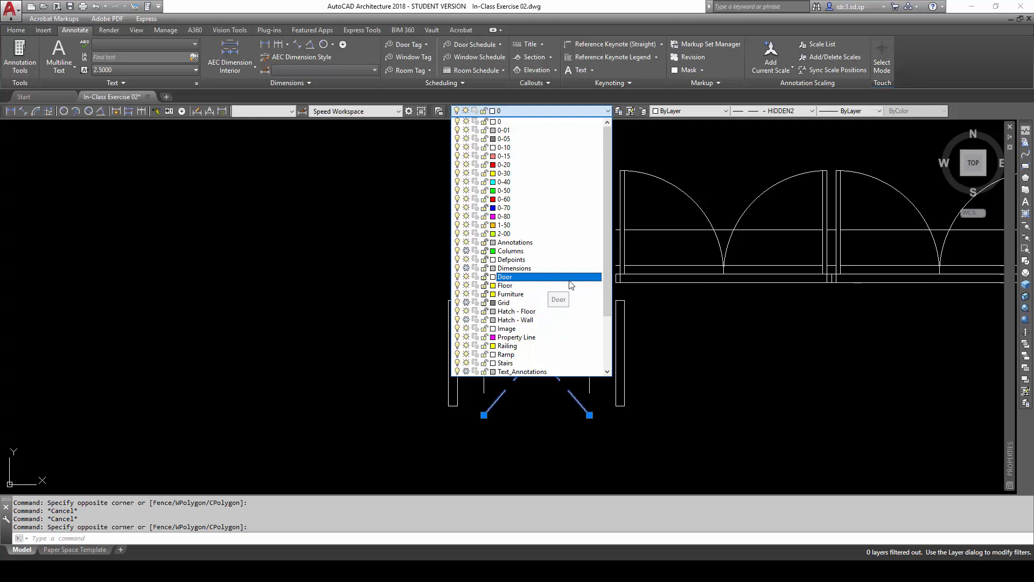
scroll(560, 270, down, 2)
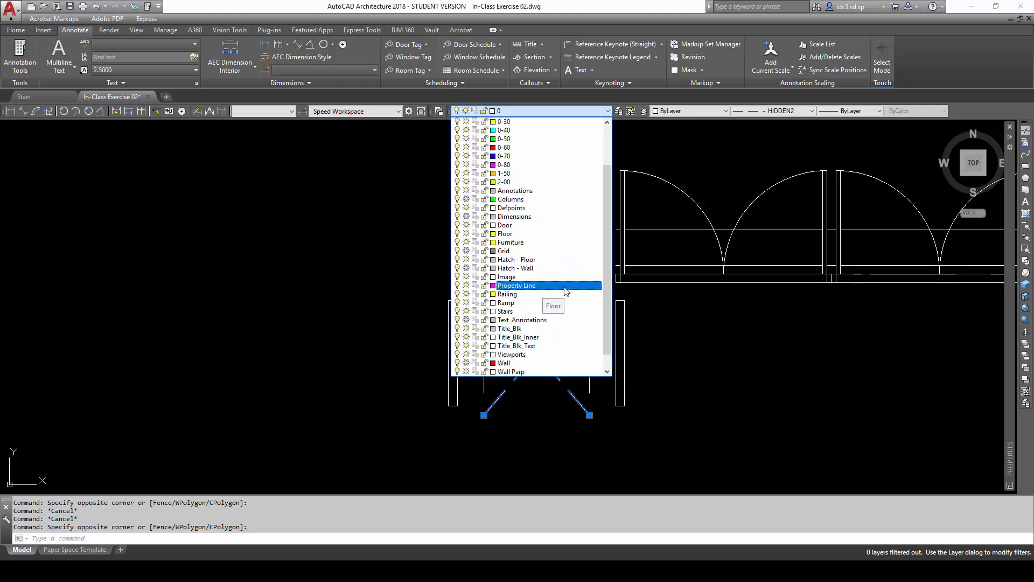
scroll(565, 312, down, 1)
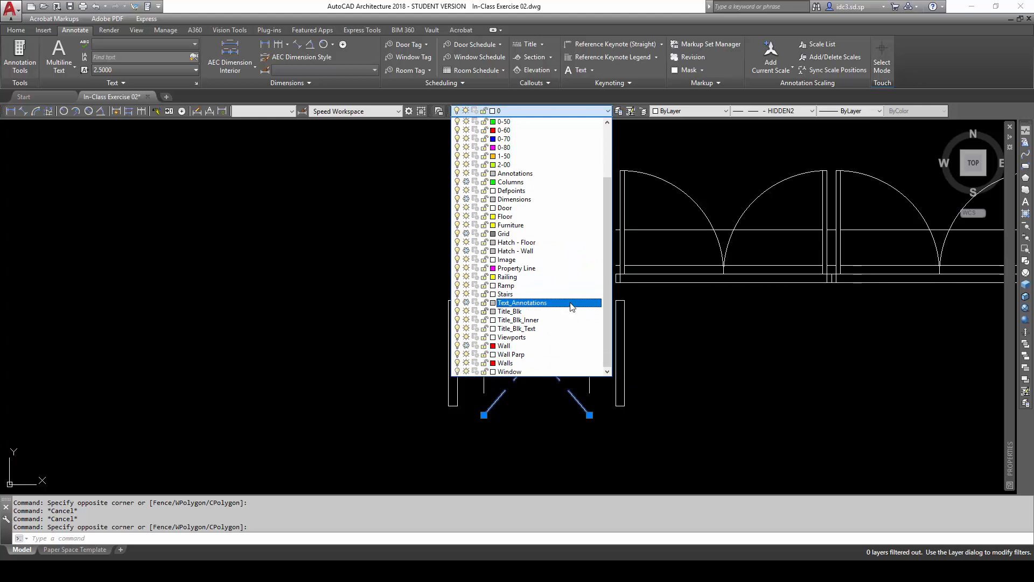
click(556, 173)
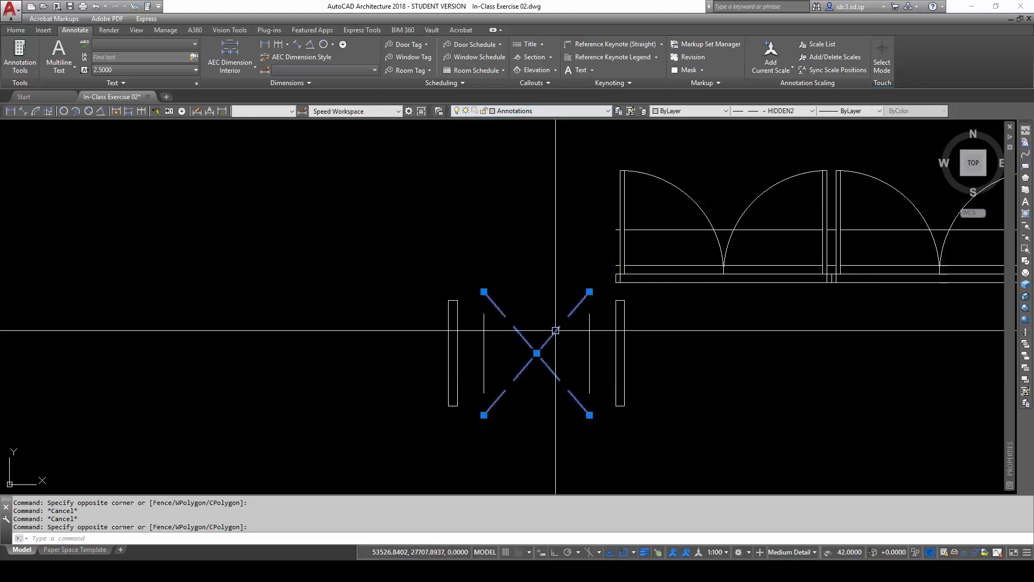
key(Escape)
key(Escape)
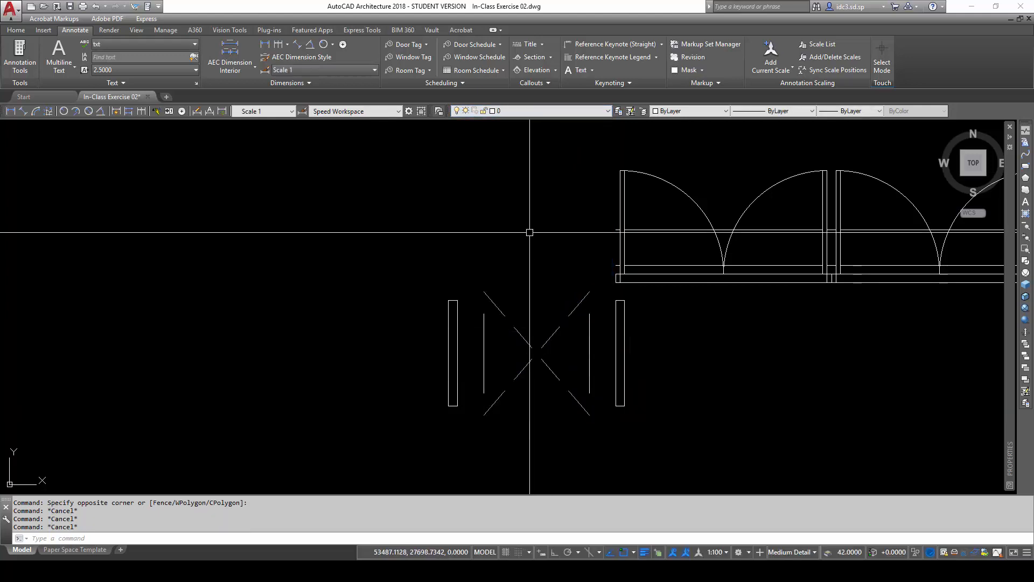
- Freeze the Annotations layer
click(536, 111)
click(466, 242)
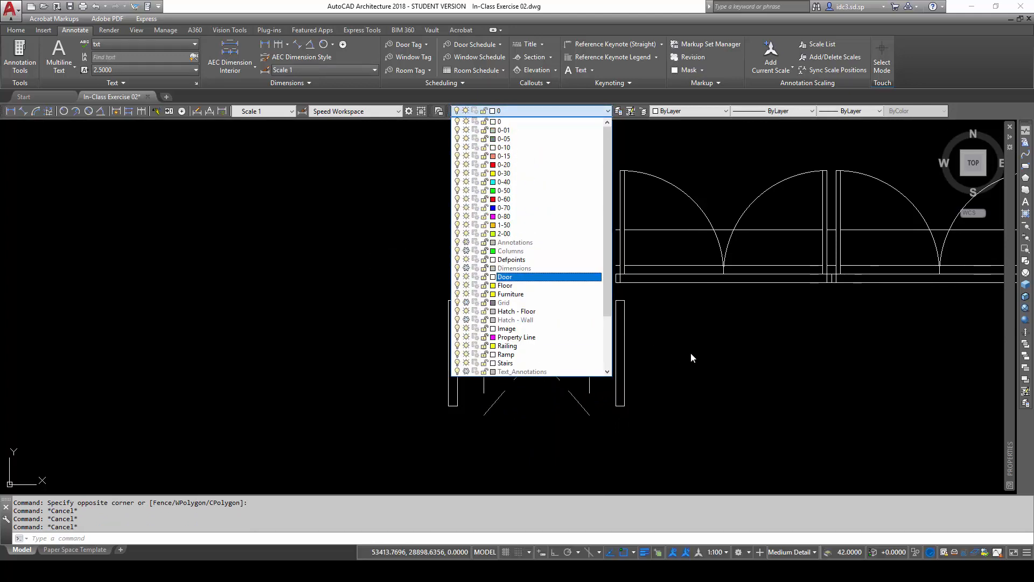
click(692, 351)
- Regenerate the drawing to refresh the linetype display of the northern casement windows
scroll(657, 383, down, 3)
scroll(655, 385, down, 2)
middle_drag(697, 443, 619, 374)
scroll(619, 374, up, 2)
scroll(551, 276, down, 1)
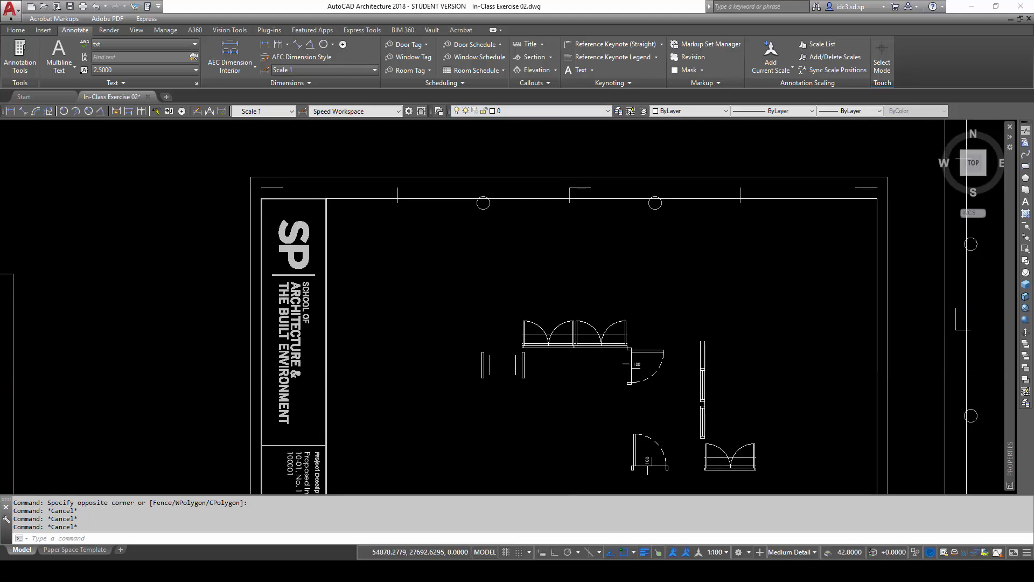
scroll(565, 353, up, 7)
text(re)
key(Return)
text(a)
key(Escape)
key(Escape)
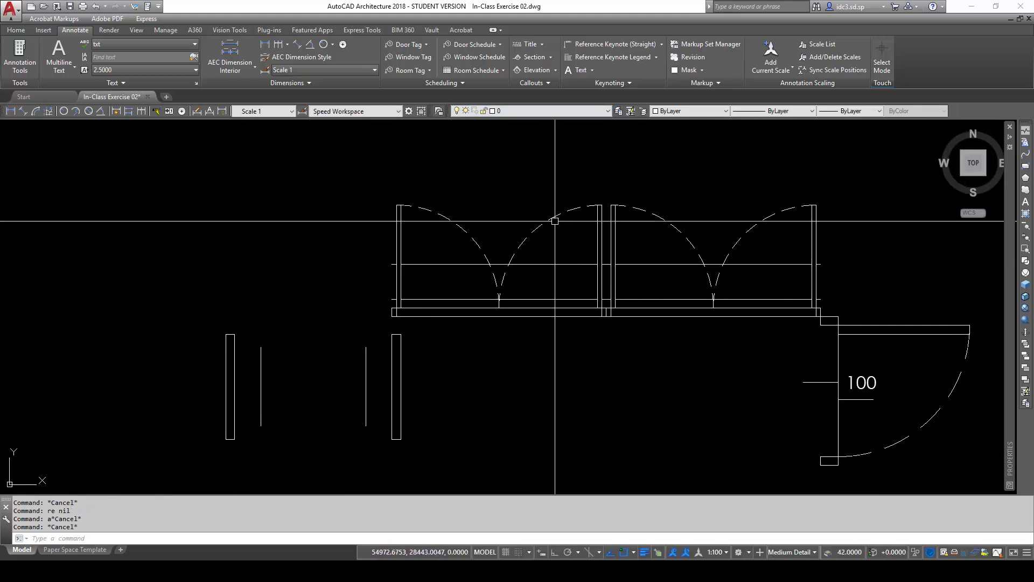
- Select the western swing arcs of the northern double casement window together with its central jambs and leaves
middle_drag(555, 221, 530, 280)
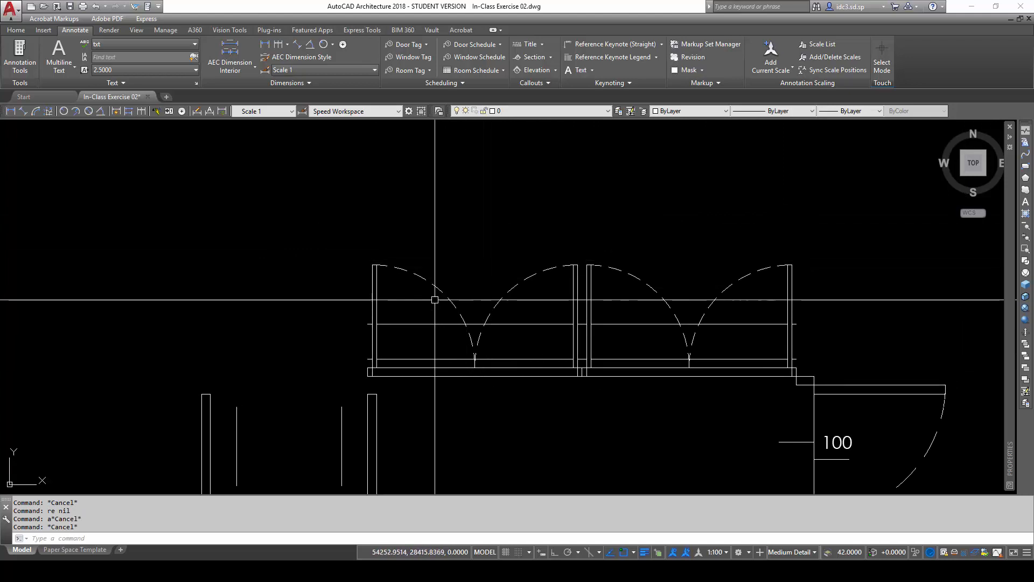
click(560, 408)
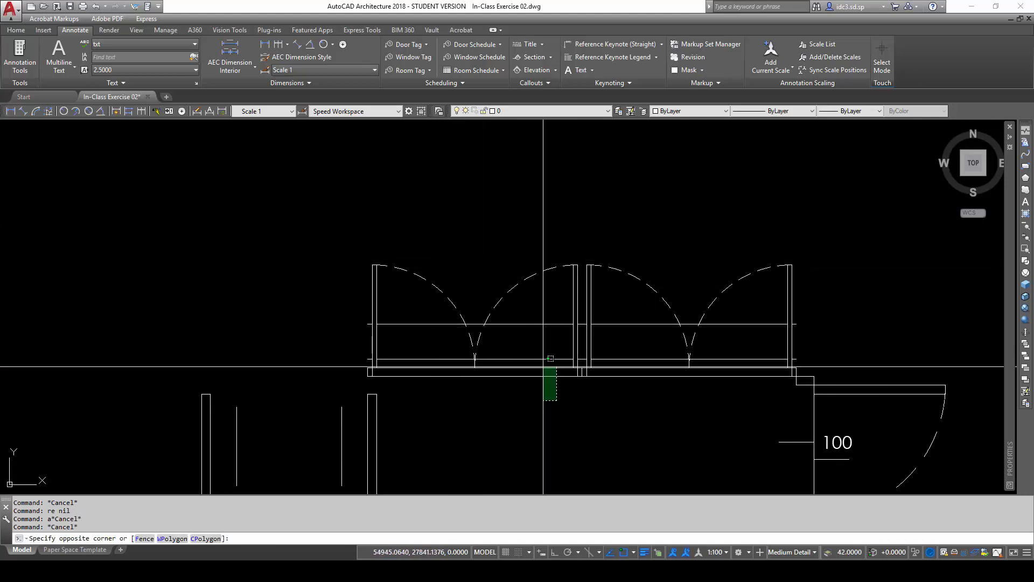
click(447, 337)
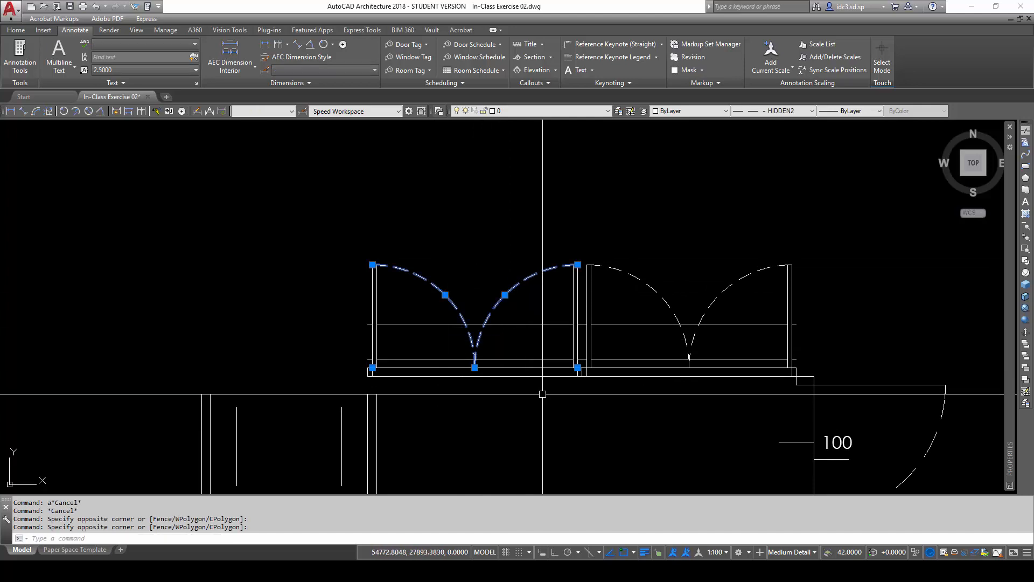
scroll(544, 393, up, 6)
click(636, 273)
click(762, 364)
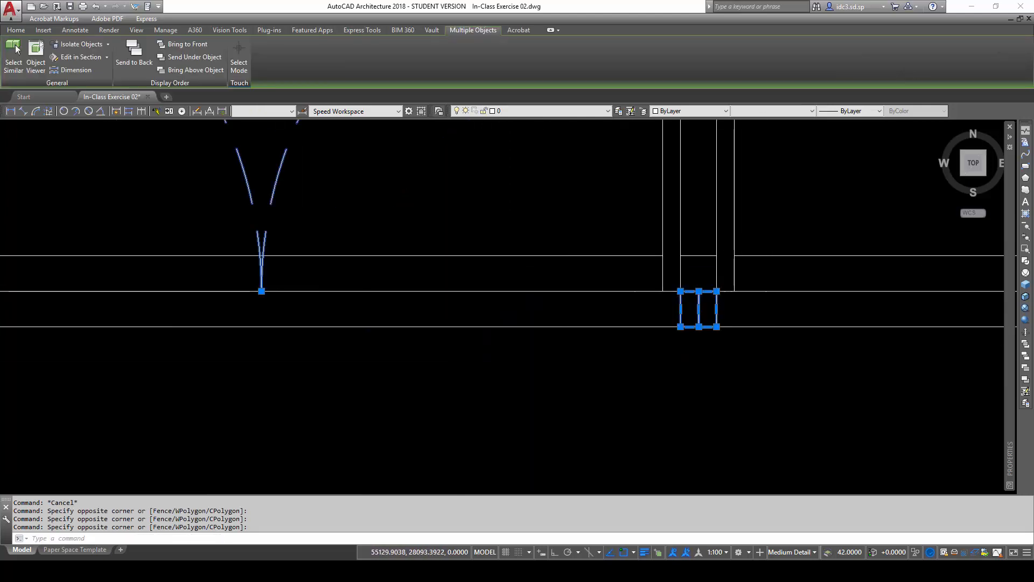
scroll(624, 454, down, 4)
click(694, 368)
click(674, 360)
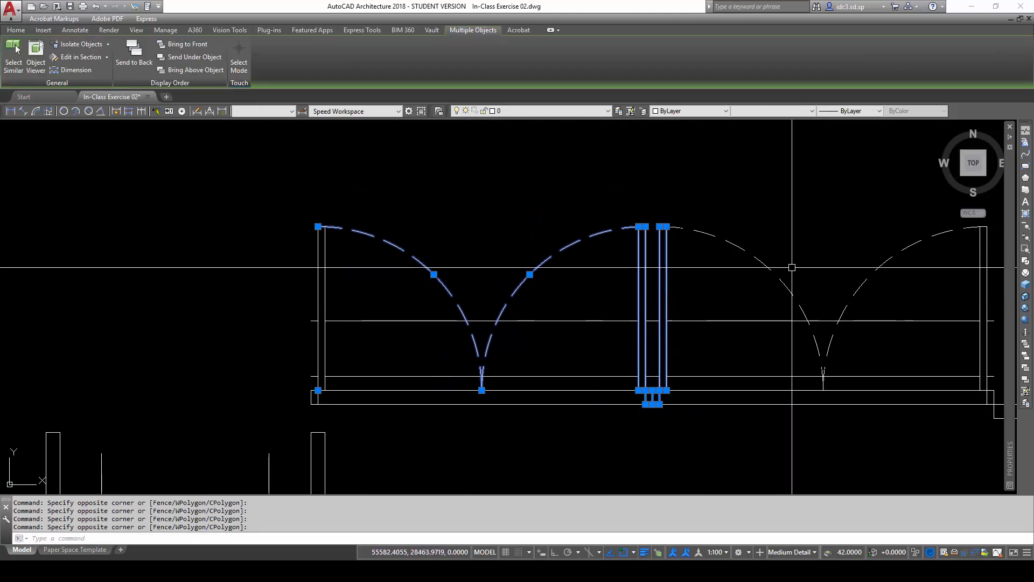
- Add the eastern swing arcs of the northern window and its east end leaf and jamb to the selection
click(796, 239)
click(729, 273)
click(909, 295)
click(810, 240)
middle_drag(716, 256, 481, 278)
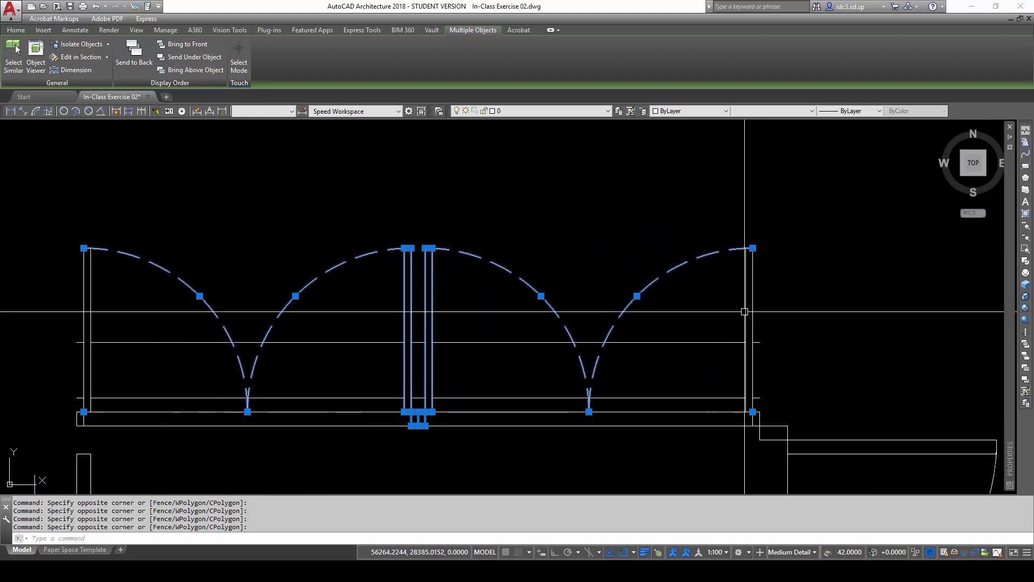
mouse_move(770, 296)
mouse_down()
mouse_move(747, 288)
mouse_move(737, 405)
mouse_up()
scroll(731, 414, up, 3)
click(768, 387)
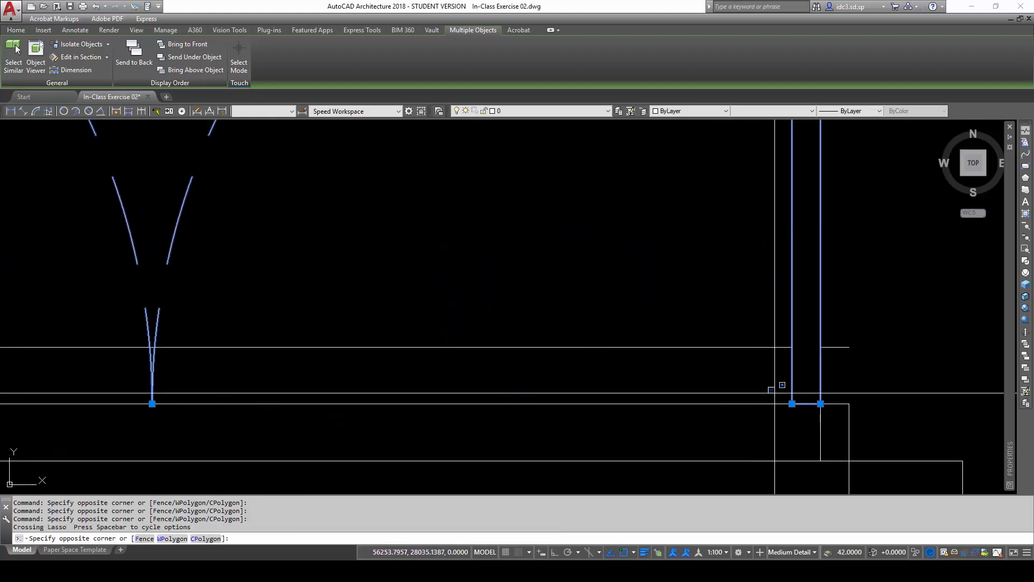
click(870, 471)
- Add the west end leaf and jamb of the northern window to the selection
scroll(845, 453, down, 4)
scroll(413, 457, up, 3)
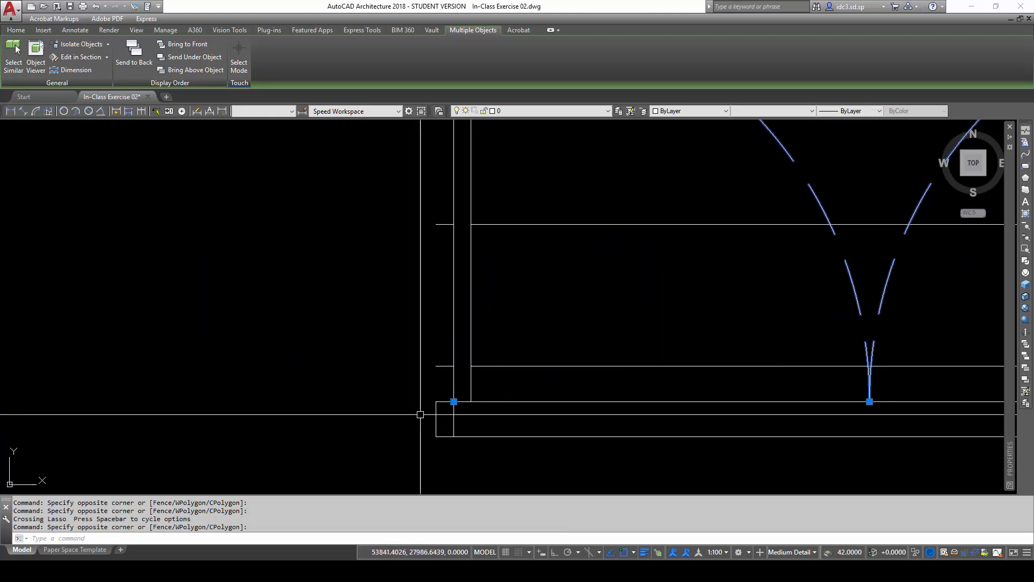
click(353, 392)
click(539, 450)
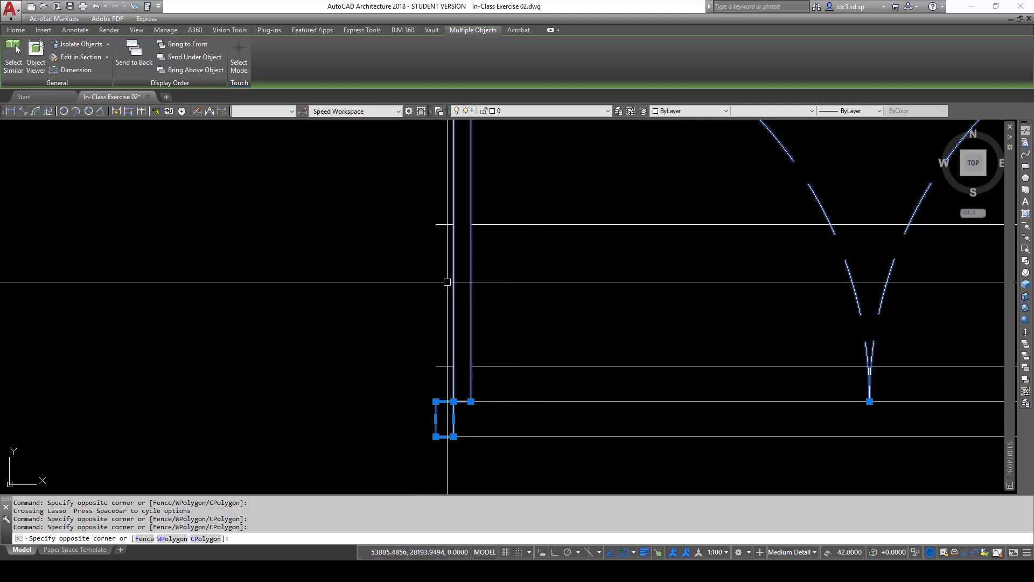
scroll(478, 383, down, 3)
middle_drag(575, 302, 472, 248)
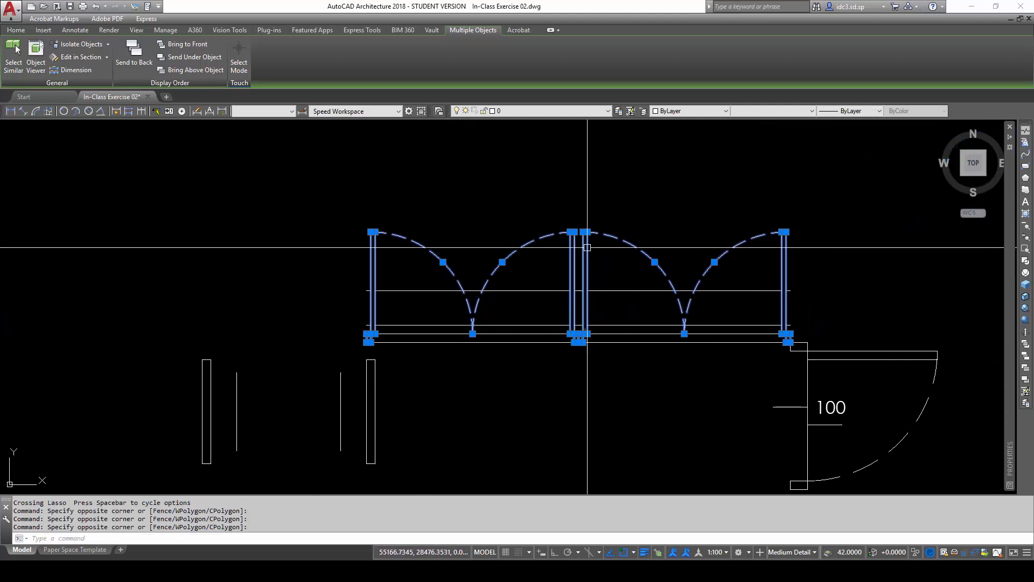
- Add the swing arcs, leaves and both end jambs of the southeastern casement window to the selection
scroll(812, 401, down, 2)
mouse_move(740, 401)
middle_down()
mouse_move(669, 397)
mouse_move(515, 265)
middle_up()
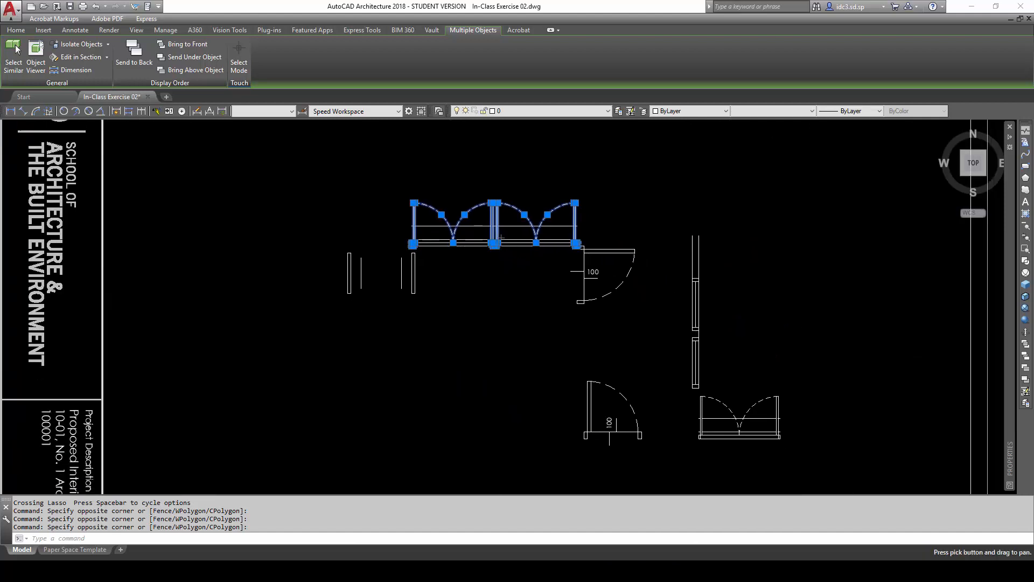
middle_drag(664, 376, 529, 262)
scroll(529, 262, up, 1)
scroll(602, 296, up, 6)
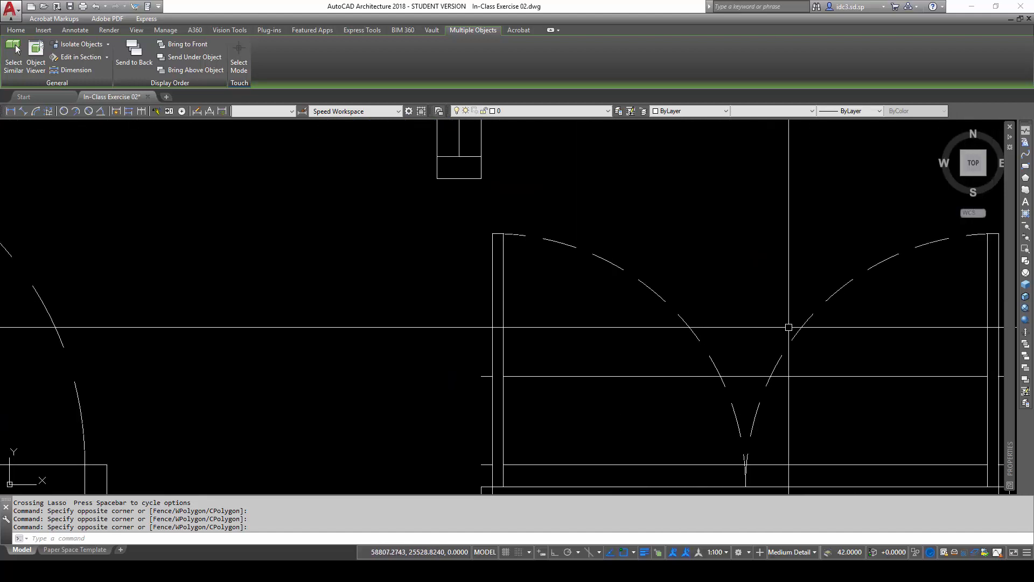
click(844, 344)
click(457, 316)
middle_drag(649, 282, 484, 248)
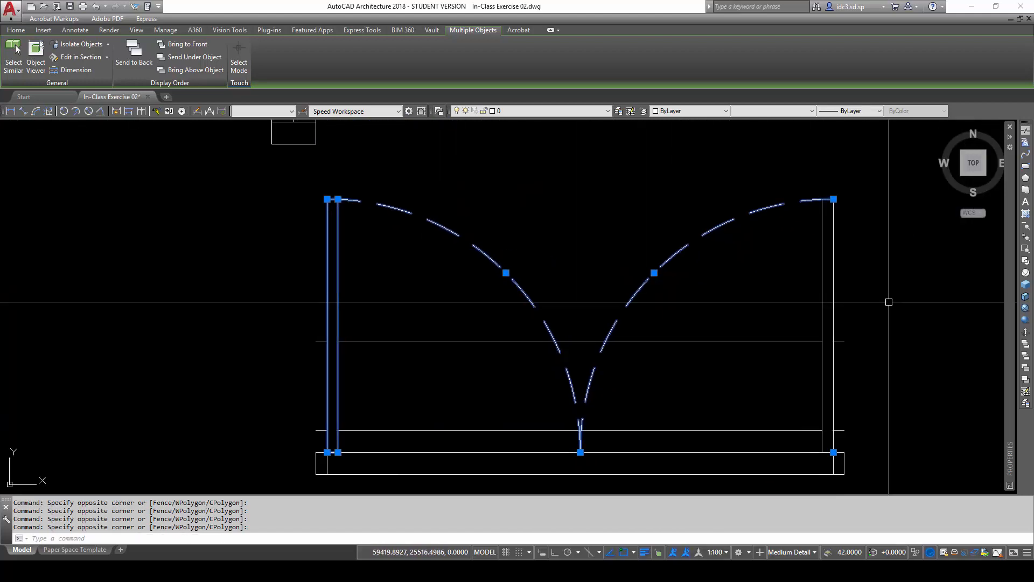
middle_drag(791, 279, 748, 152)
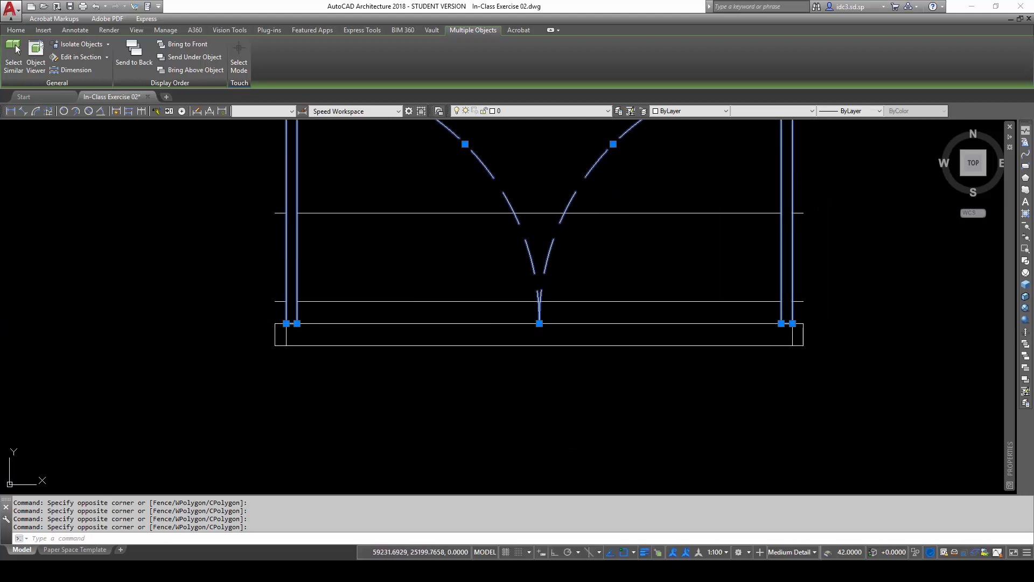
click(765, 313)
click(826, 357)
scroll(342, 388, down, 5)
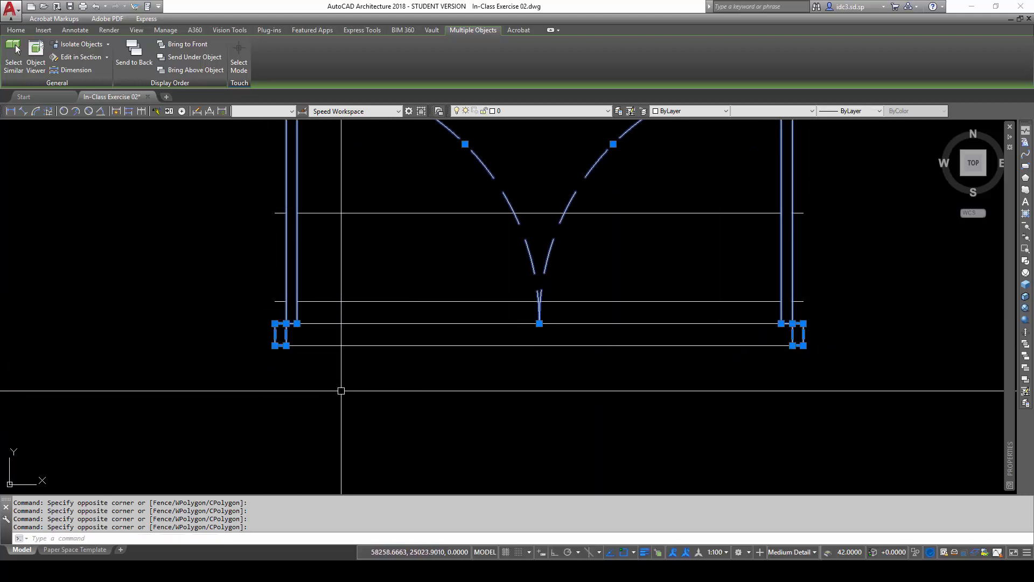
middle_drag(417, 396, 515, 346)
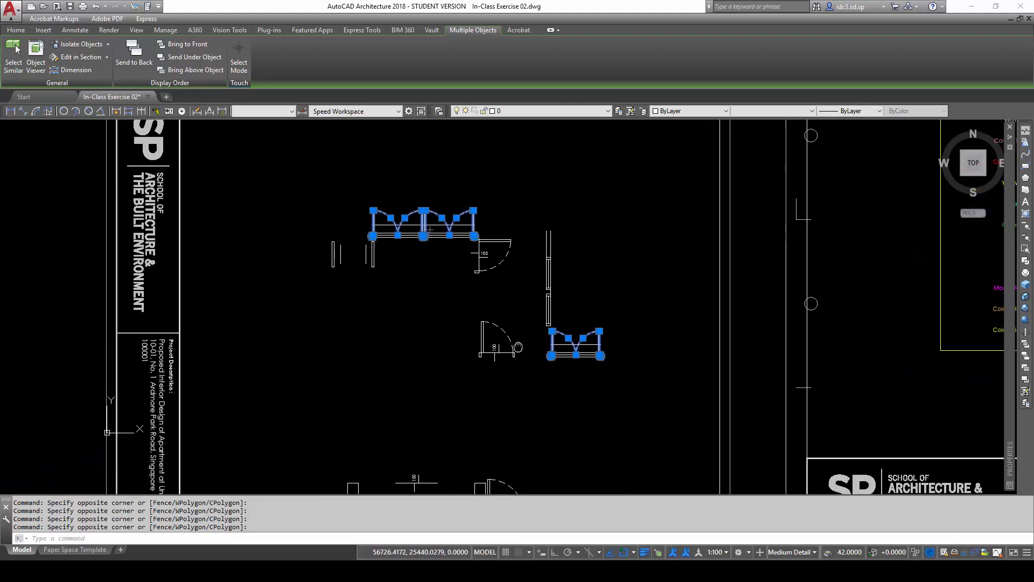
- Look over the rest of the floor plan for further casement windows to include
scroll(519, 394, down, 2)
scroll(495, 459, up, 1)
middle_drag(496, 459, 592, 140)
scroll(532, 333, up, 2)
middle_drag(499, 405, 498, 305)
scroll(521, 217, down, 1)
middle_drag(527, 244, 538, 439)
scroll(533, 296, down, 4)
middle_drag(527, 303, 521, 411)
scroll(540, 246, up, 4)
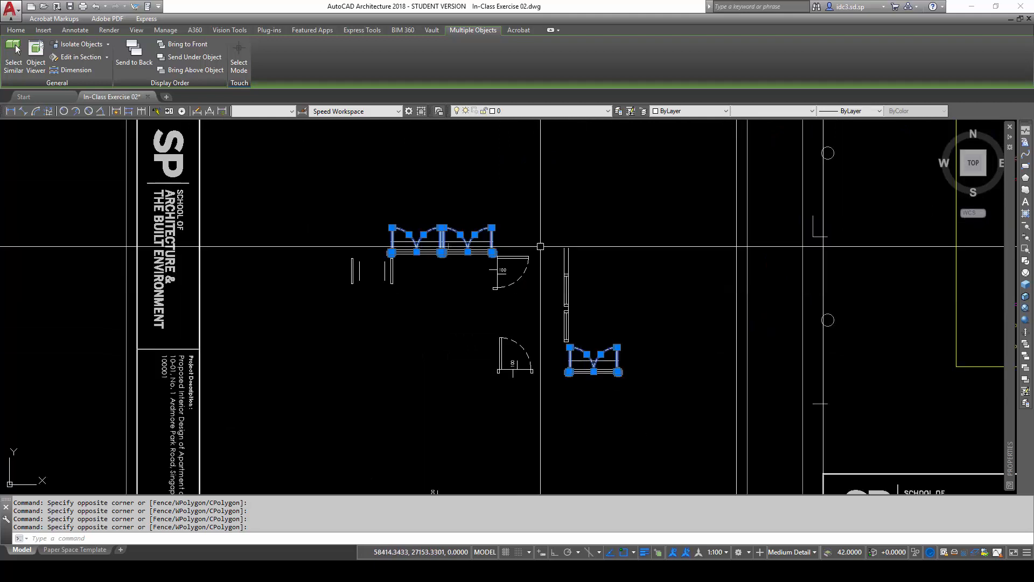
- Move the selected casement window parts to the Window layer and clear the selection
click(608, 110)
scroll(592, 269, down, 3)
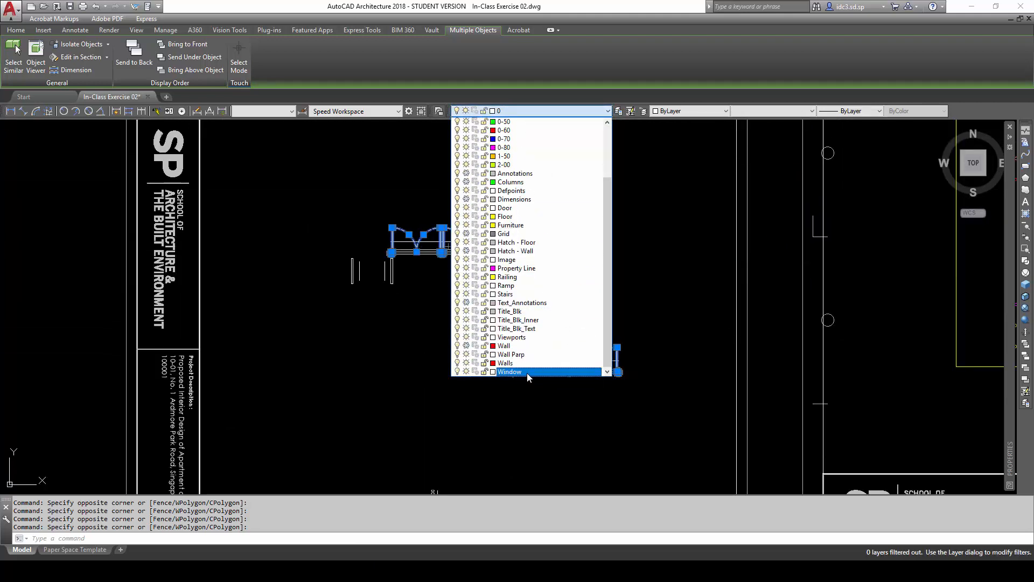
click(528, 373)
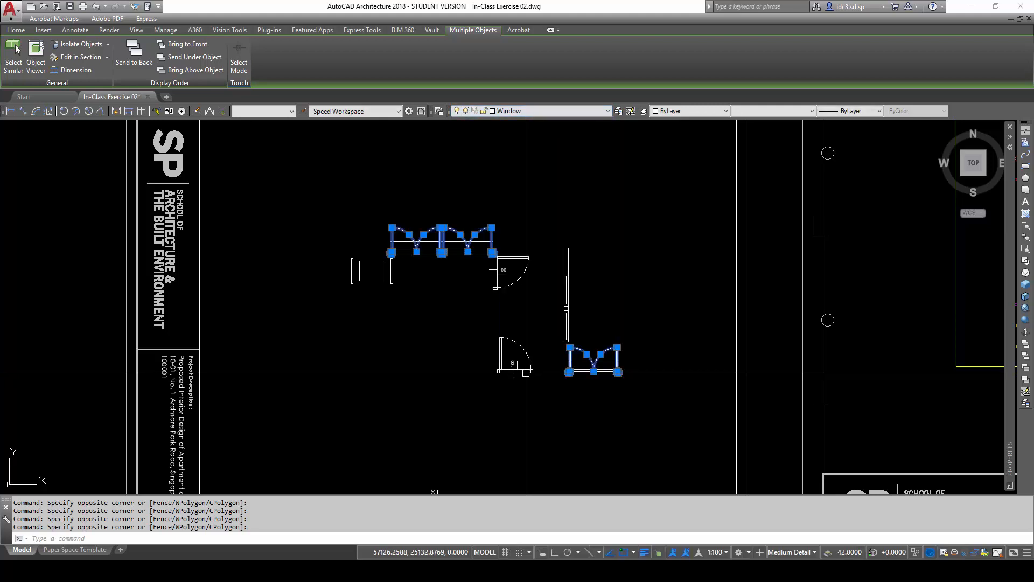
key(Escape)
key(Escape)
key(Escape)
scroll(468, 261, up, 2)
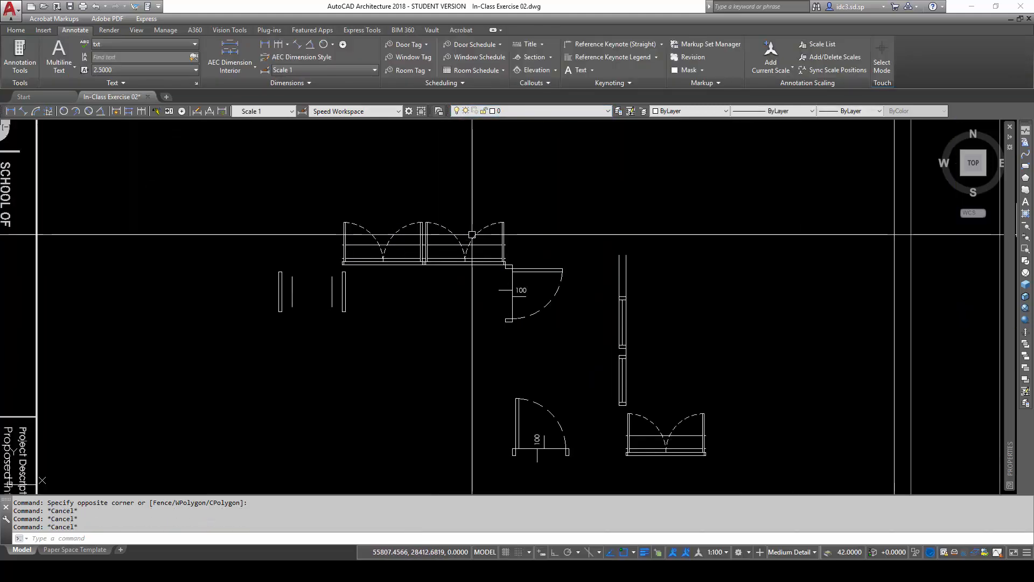
- Freeze the Window layer
click(544, 110)
scroll(540, 271, down, 3)
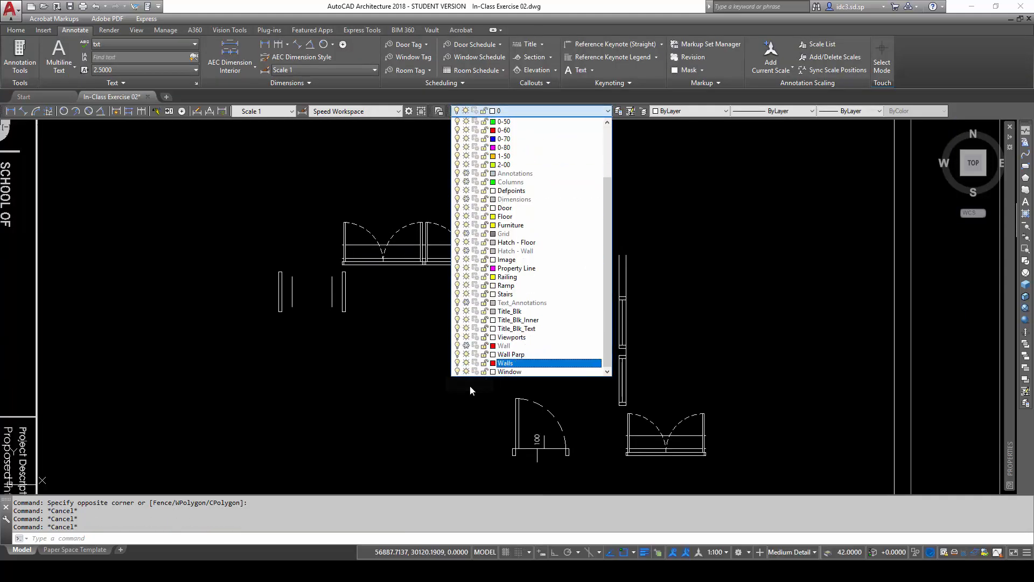
click(465, 399)
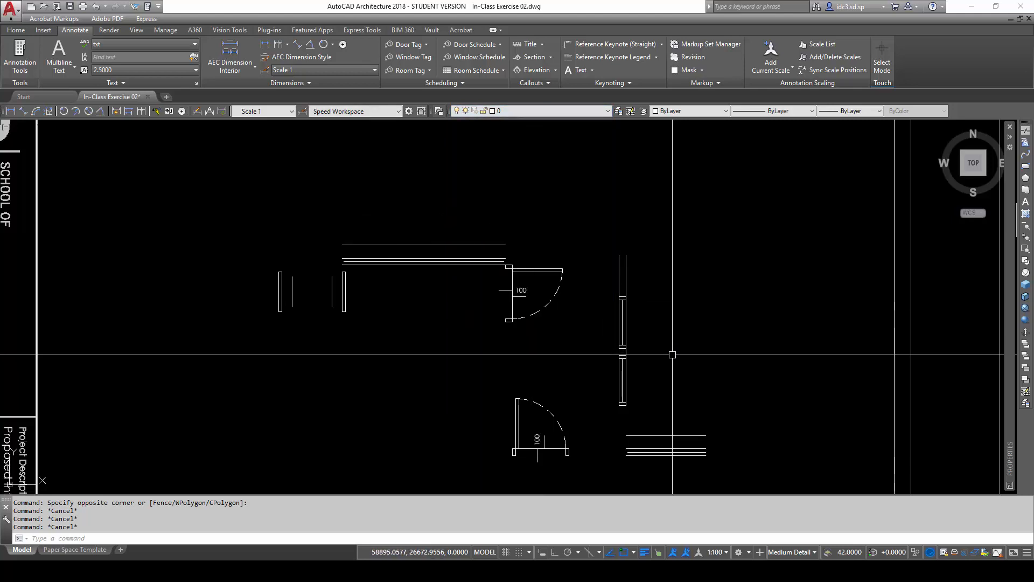
scroll(577, 366, down, 5)
scroll(578, 366, up, 8)
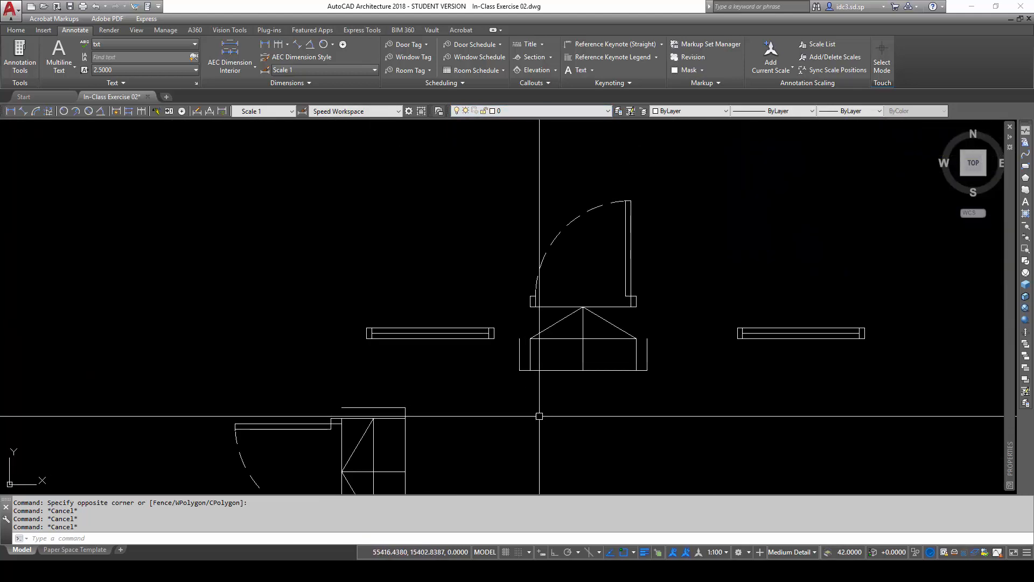
scroll(539, 291, up, 3)
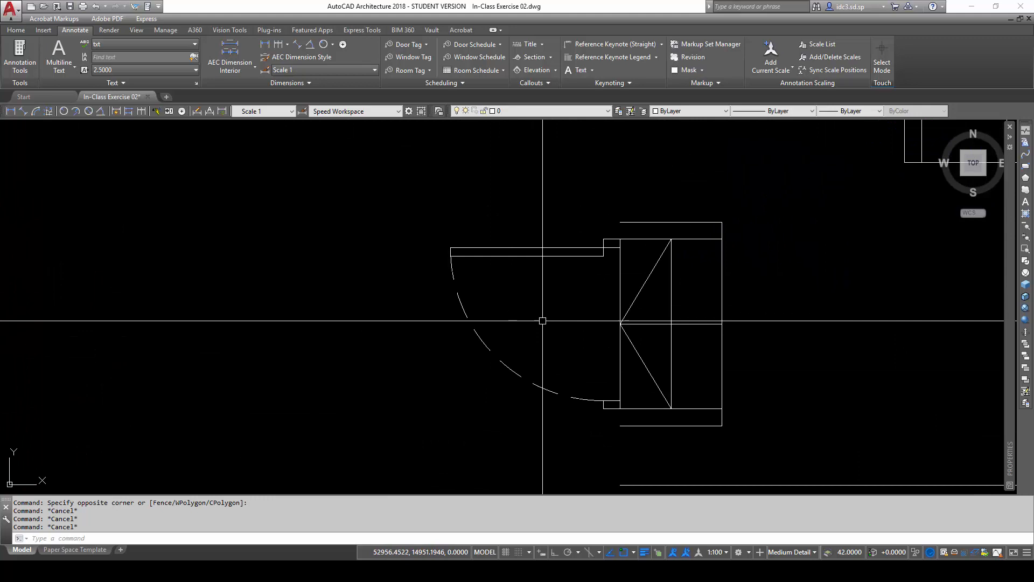
click(447, 228)
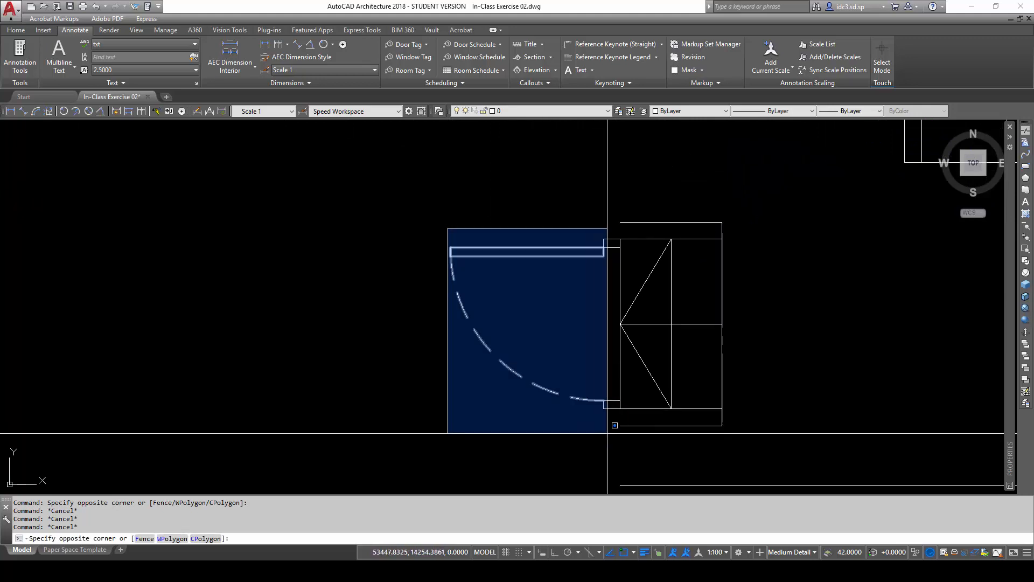
click(613, 418)
click(613, 415)
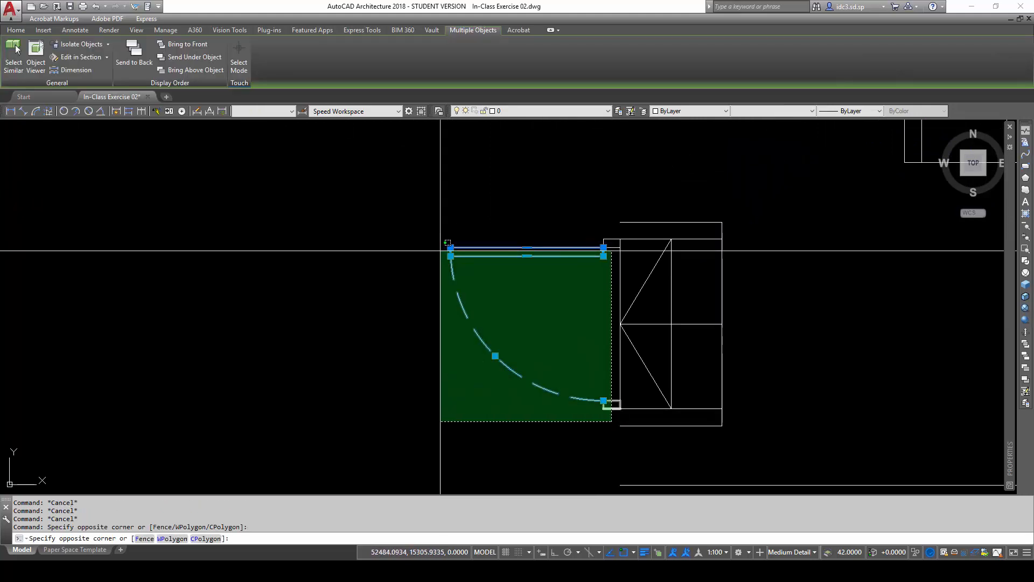
key(Escape)
key(Escape)
key(Escape)
click(585, 228)
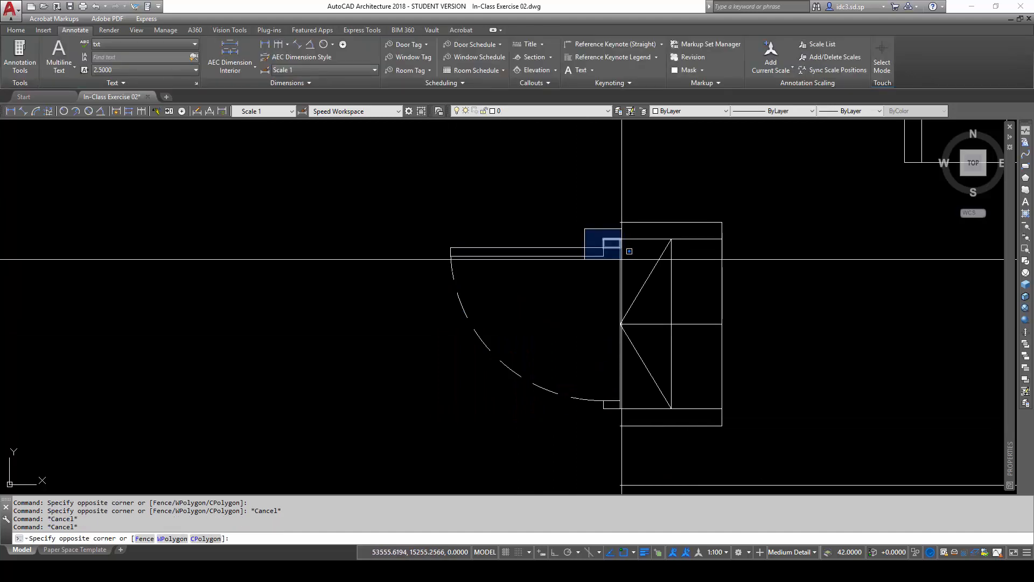
key(Escape)
- Select the leaf, jamb lines and swing arc of the southwestern door
click(616, 267)
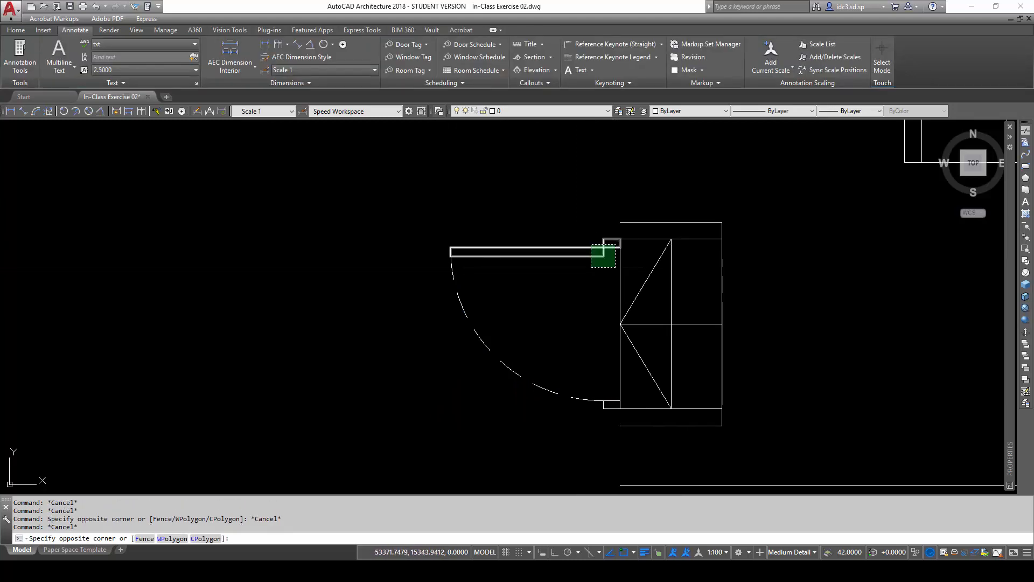
click(590, 245)
scroll(607, 410, up, 4)
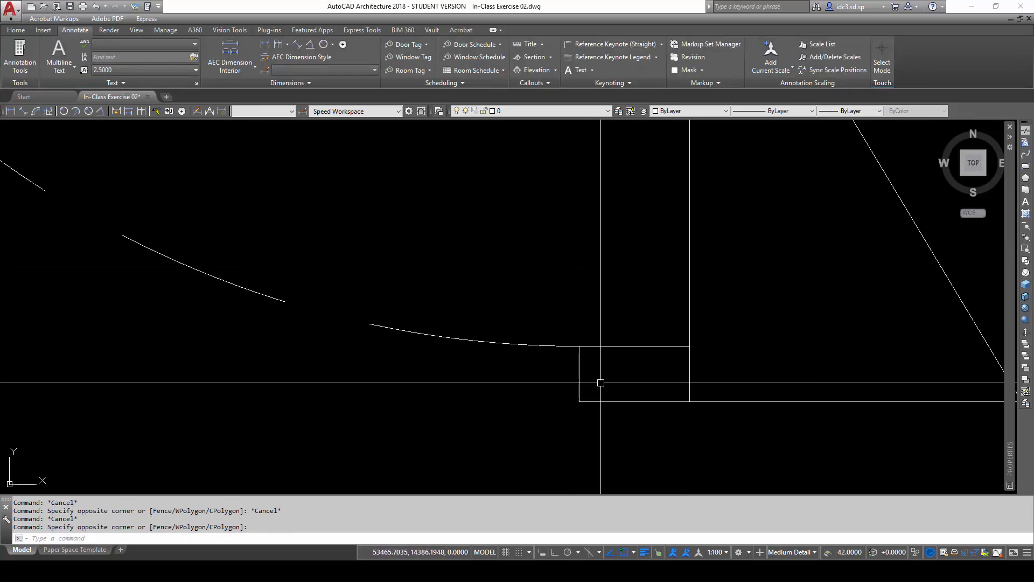
click(601, 381)
click(560, 333)
- Add the leaf, jamb lines and swing arc of the southern door above the triangular-topped box to the selection
scroll(491, 361, down, 10)
scroll(528, 351, up, 8)
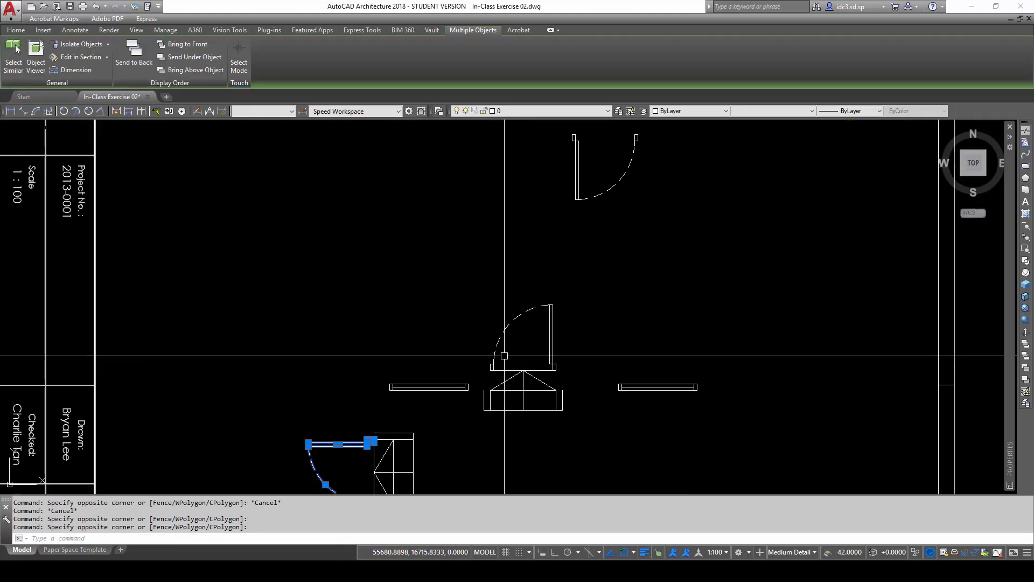
click(801, 373)
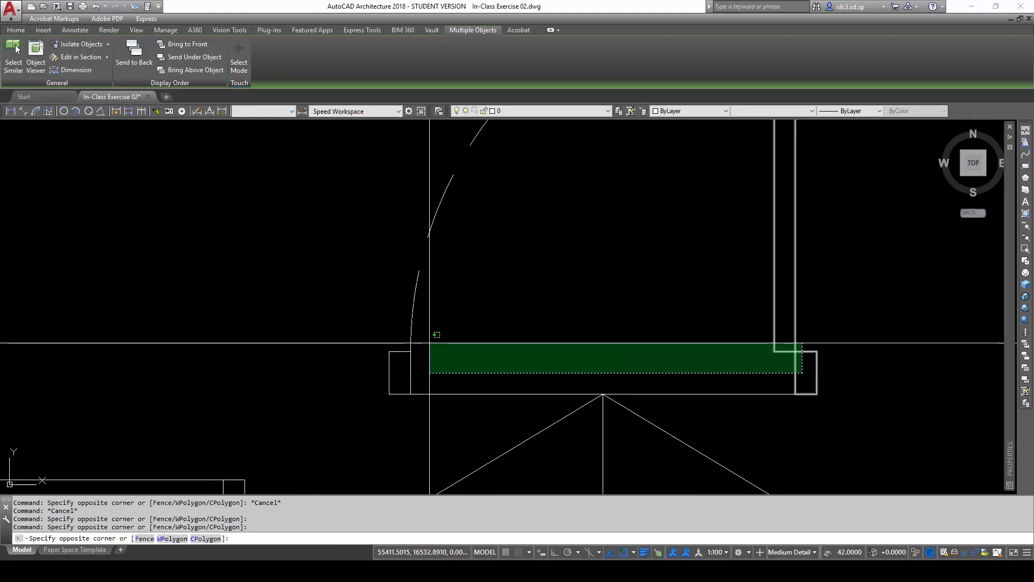
click(397, 323)
- Add the swing arc, leaf and adjoining jamb lines of the lowest of the three clustered central doors to the selection
scroll(546, 308, down, 4)
scroll(546, 308, down, 3)
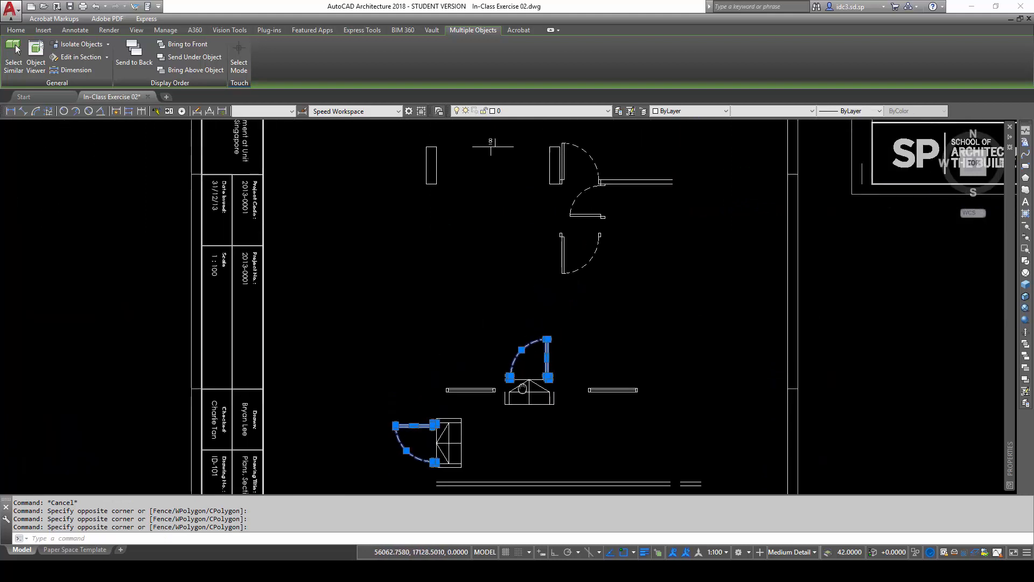
scroll(703, 288, up, 8)
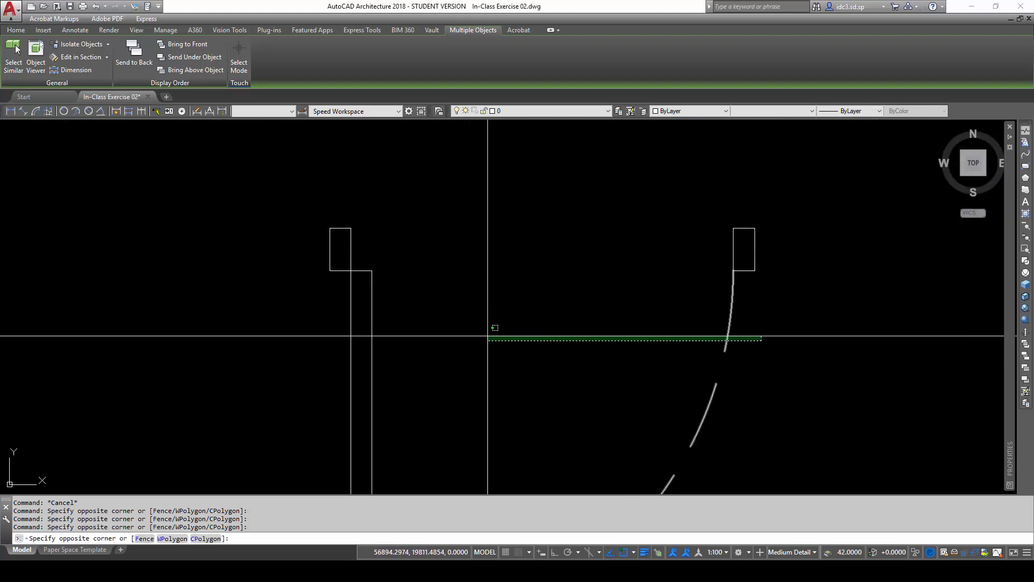
click(487, 340)
click(742, 350)
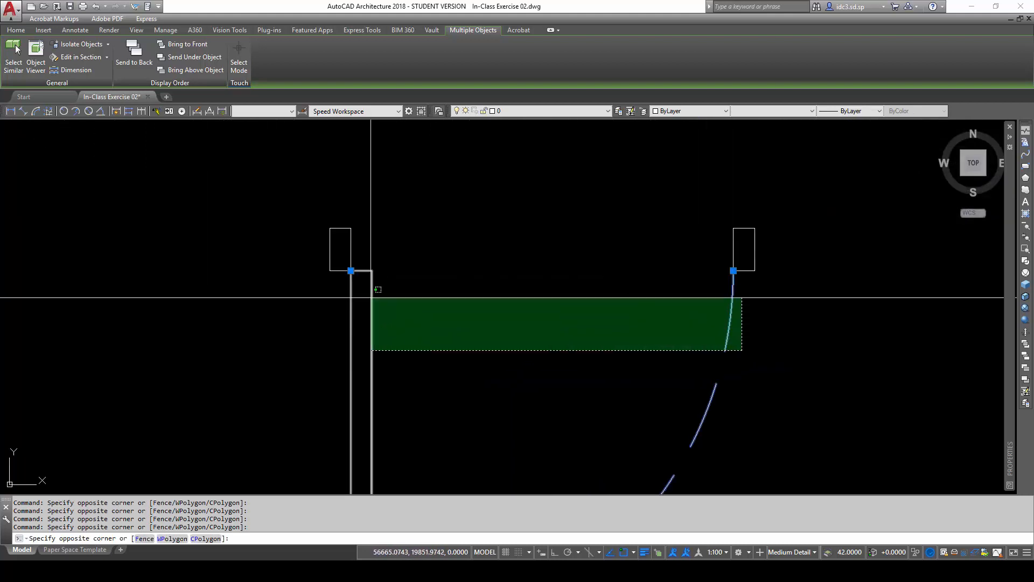
click(347, 263)
- Add the leaf, swing arc and jamb lines of the middle door in the central cluster to the selection
scroll(422, 349, down, 6)
scroll(423, 349, down, 2)
scroll(470, 387, up, 9)
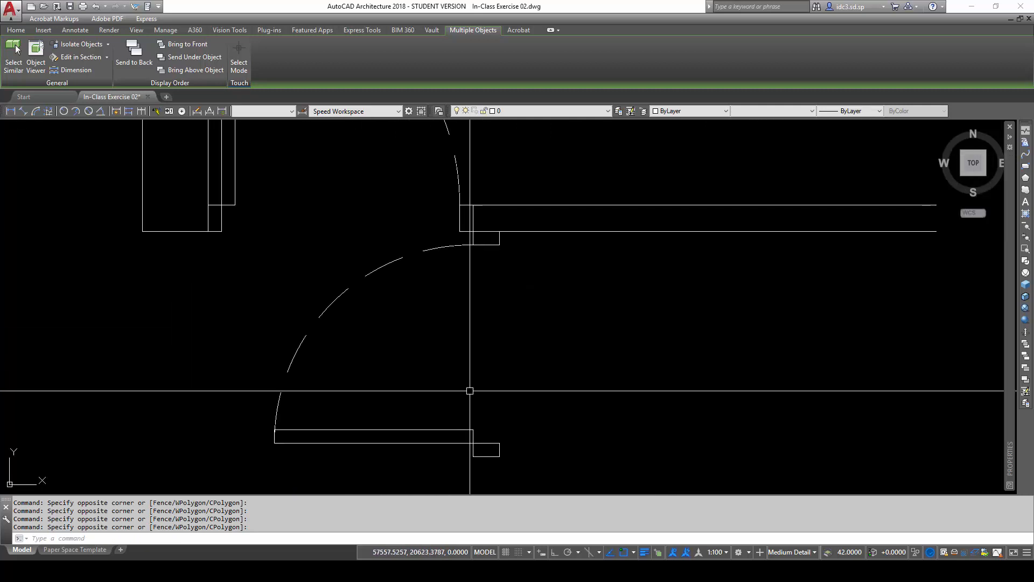
click(494, 469)
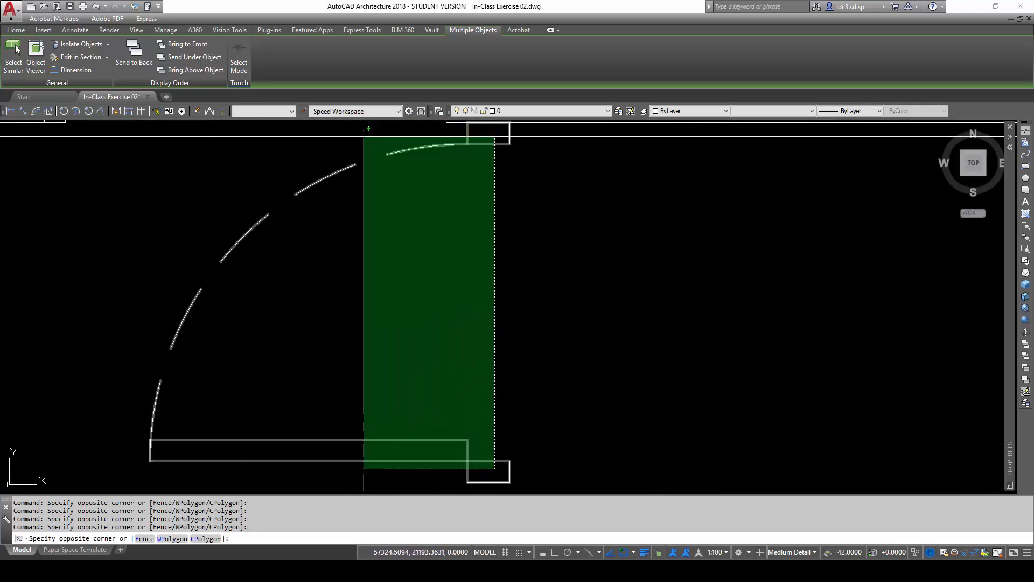
click(366, 123)
- Add the uppermost door of the central cluster, with its leaf, swing arc and both jambs, to the selection
scroll(406, 265, down, 8)
scroll(443, 313, up, 6)
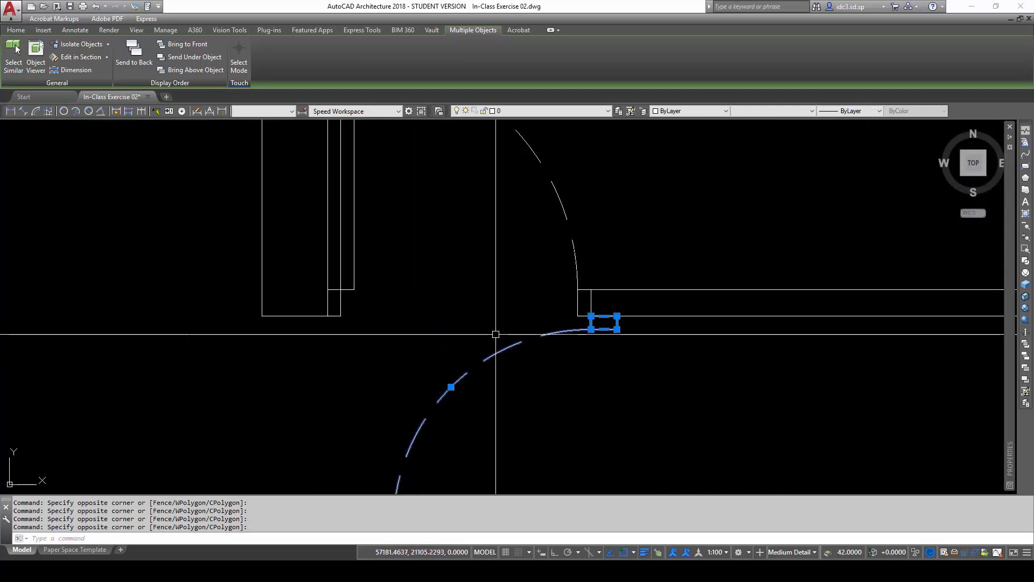
click(583, 302)
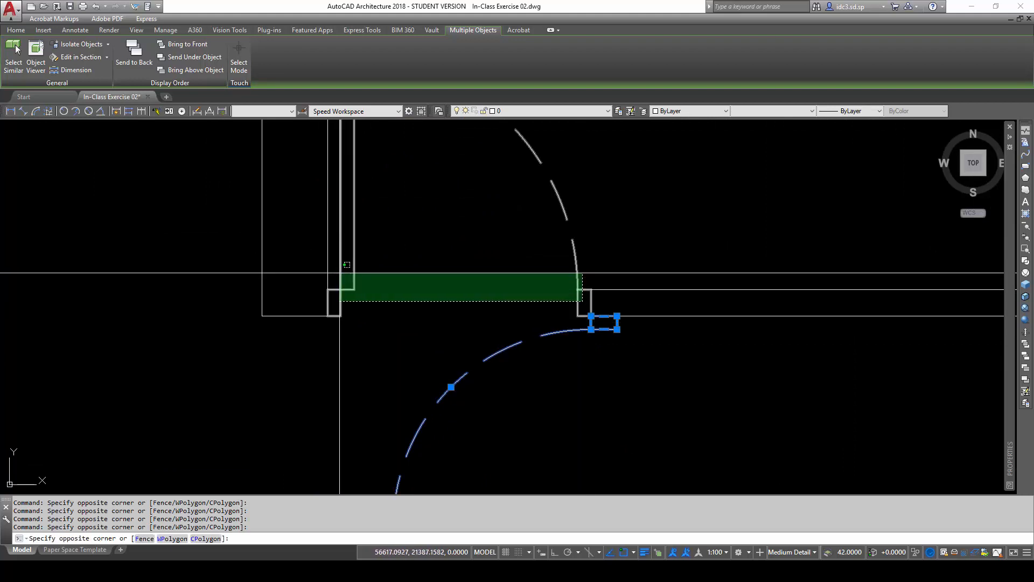
click(337, 273)
- Add both jambs, the leaf and the swing arc of the more southerly door marked 100 to the selection
scroll(528, 375, down, 6)
middle_drag(528, 375, 540, 392)
key(Escape)
scroll(650, 384, up, 8)
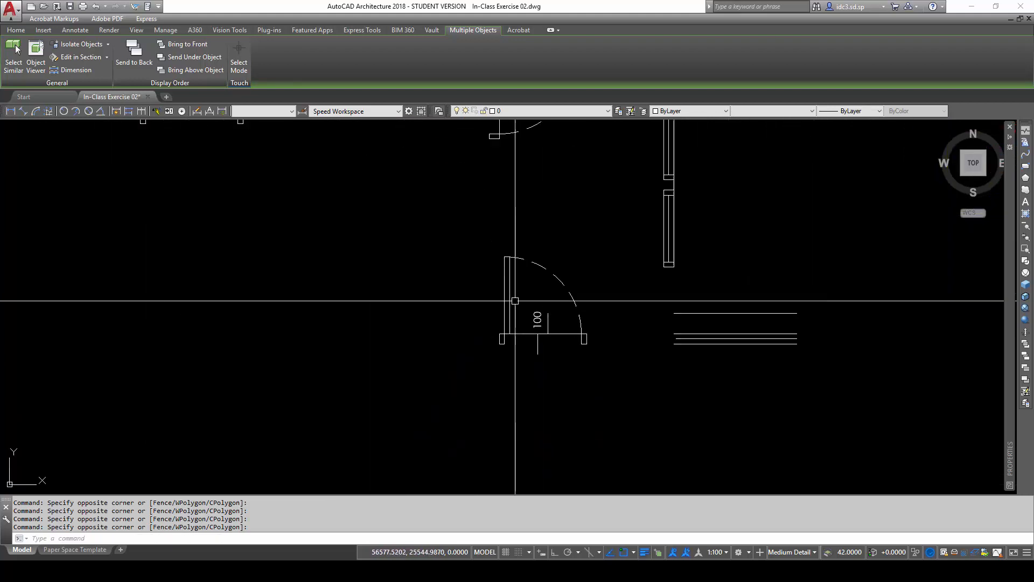
click(792, 441)
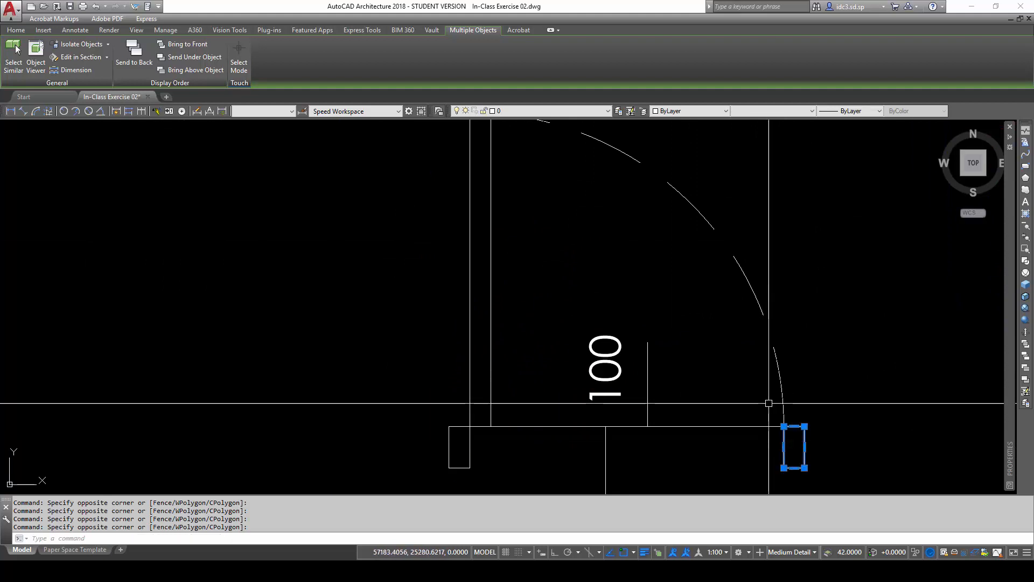
click(484, 399)
click(446, 365)
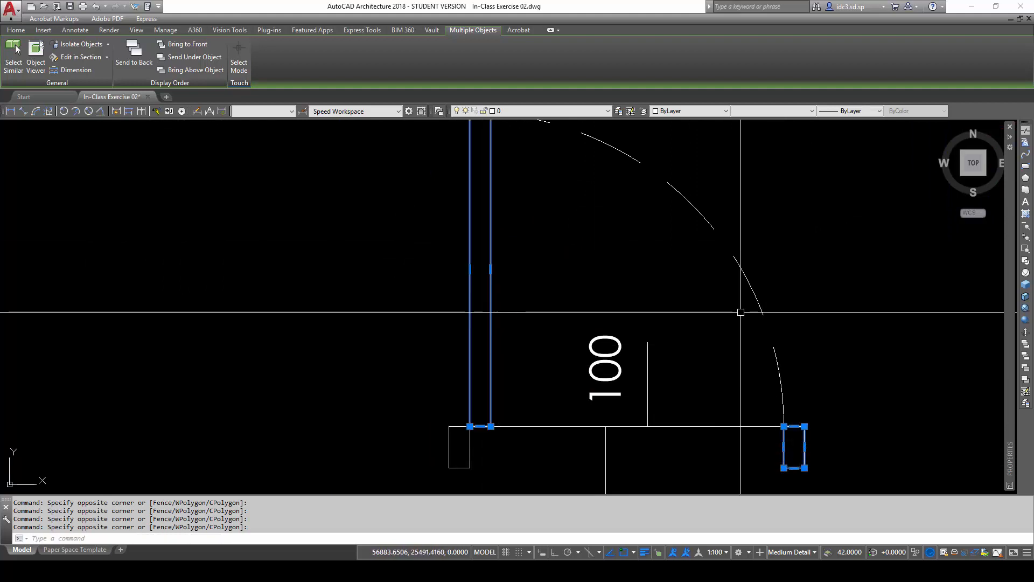
click(781, 372)
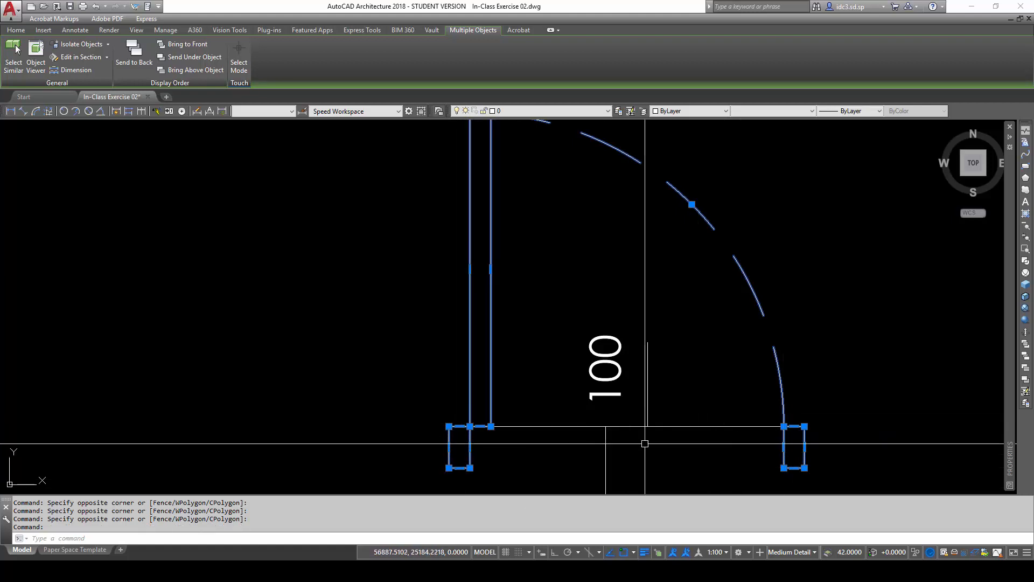
- Add the northernmost door's leaf, swing arc, jambs and threshold line to the selection, leaving out its 100 dimension
scroll(566, 372, down, 5)
scroll(536, 276, up, 5)
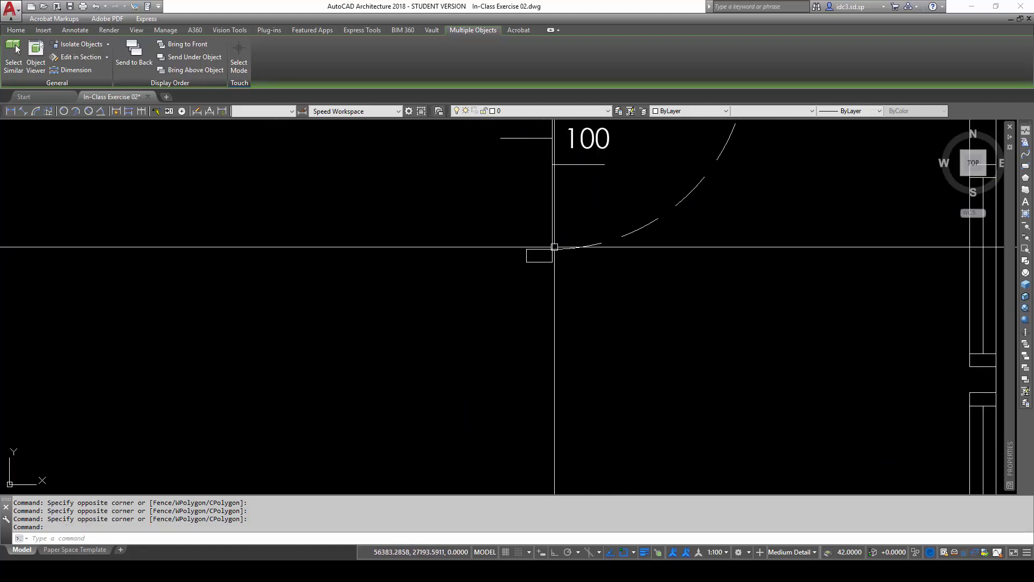
middle_drag(554, 247, 540, 396)
click(549, 393)
click(529, 391)
mouse_move(588, 394)
mouse_down()
mouse_move(572, 374)
mouse_move(563, 158)
mouse_up()
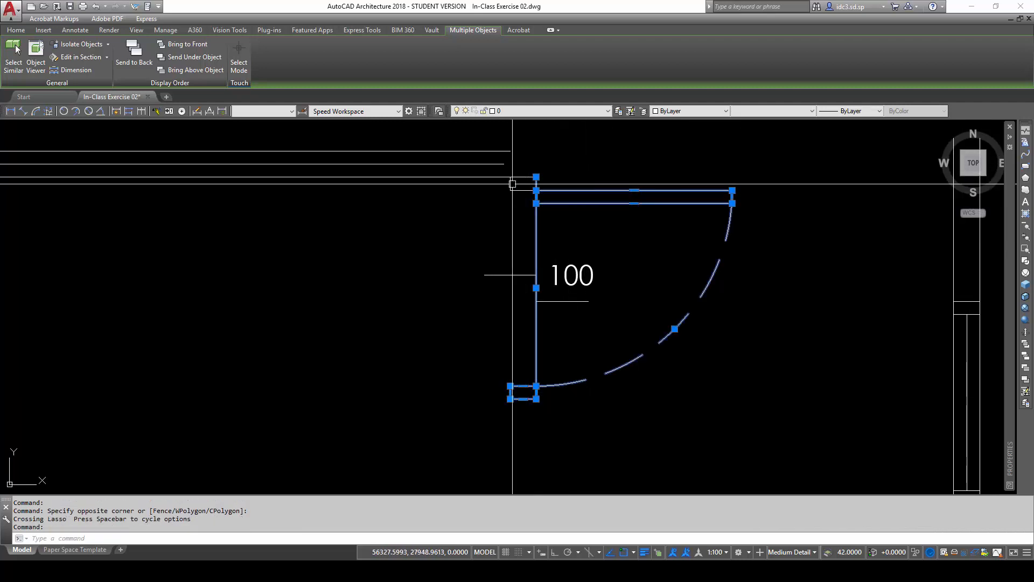
- Move the selected door parts to the Door layer and clear the selection
scroll(579, 311, down, 6)
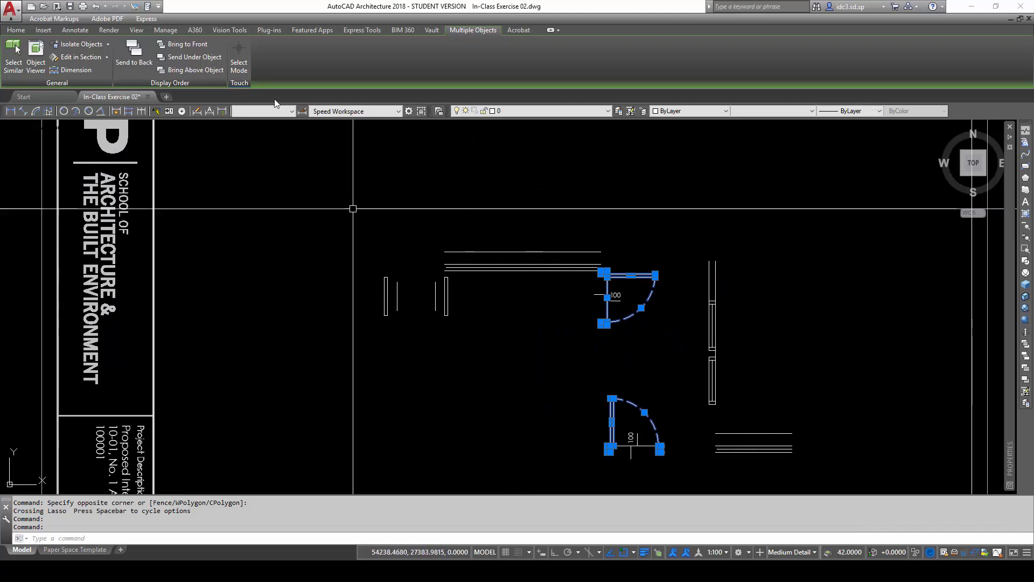
click(557, 112)
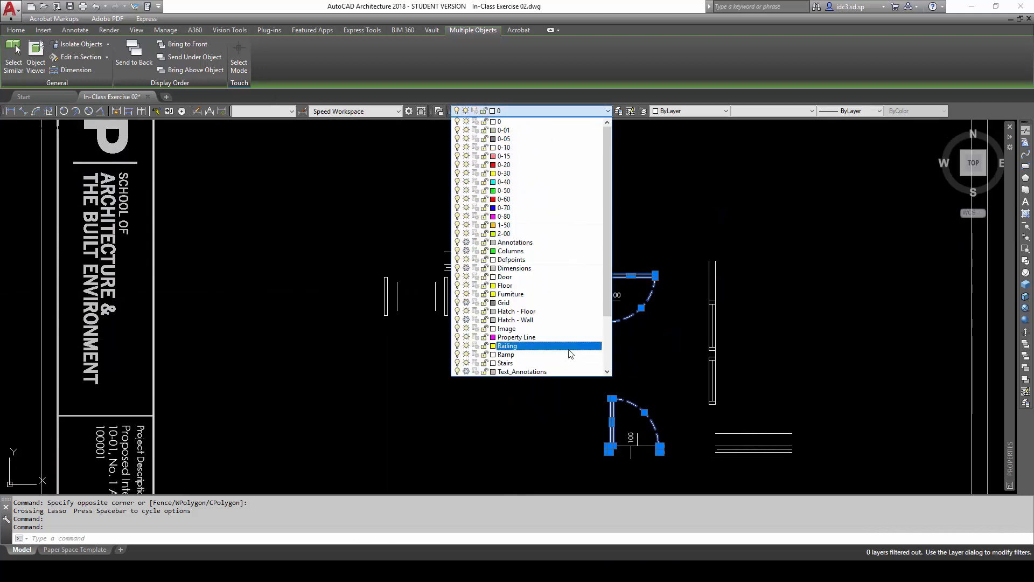
click(532, 277)
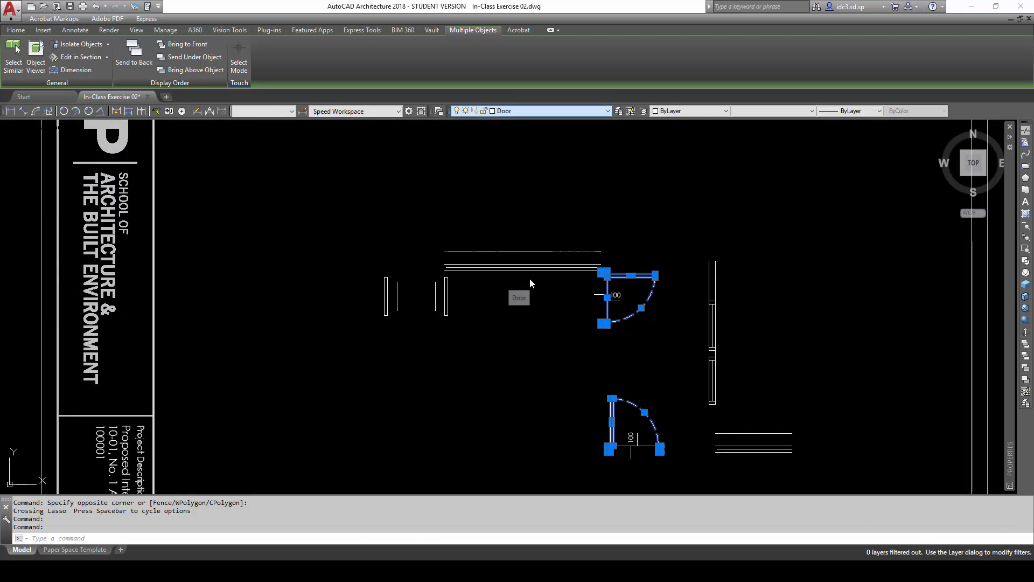
key(Escape)
key(Escape)
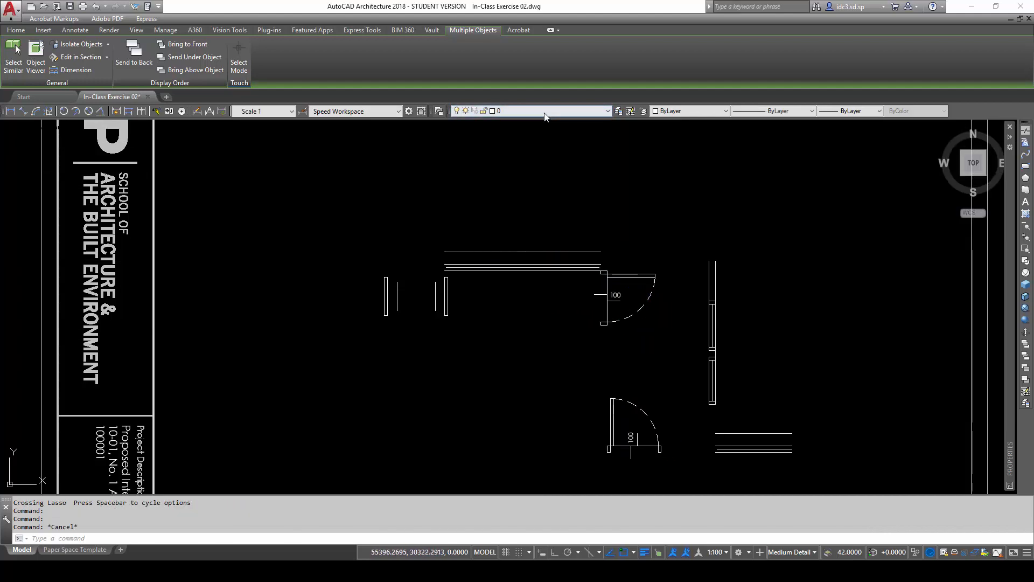
- Freeze the Door layer
click(539, 111)
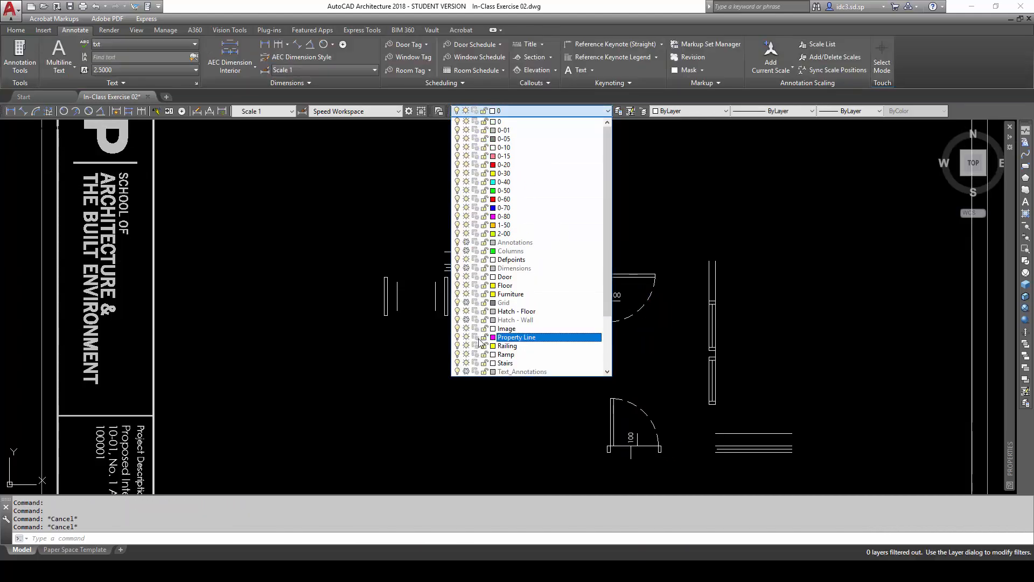
click(466, 279)
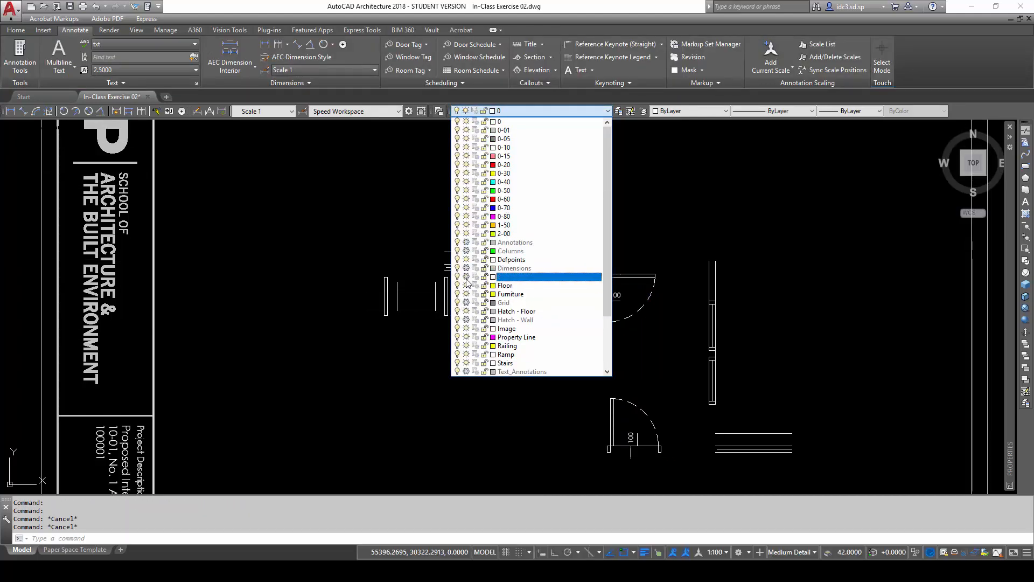
click(800, 239)
- Select both pairs of parallel wall lines along the southern edge of the floor plan
scroll(663, 384, down, 4)
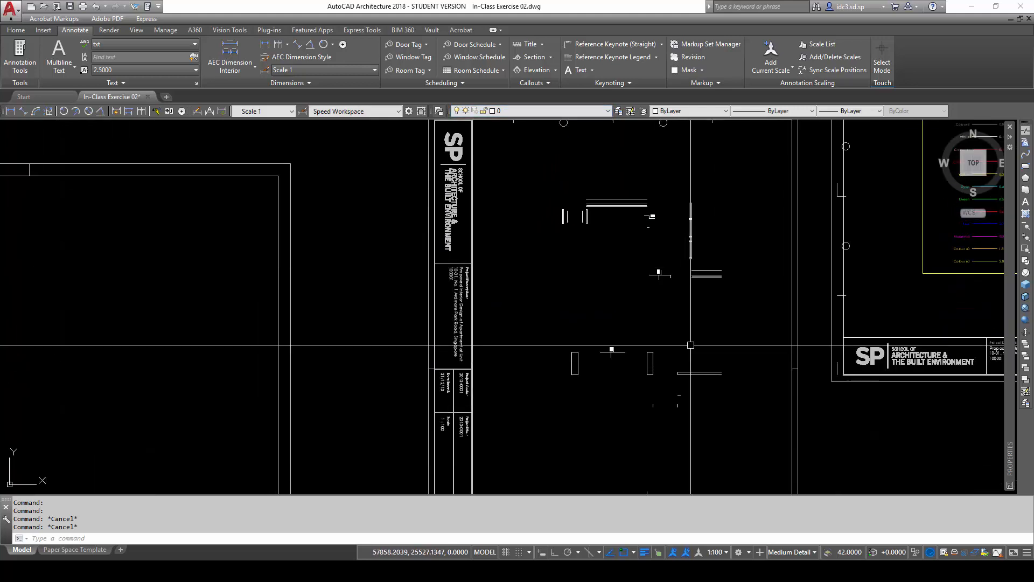
scroll(613, 357, up, 3)
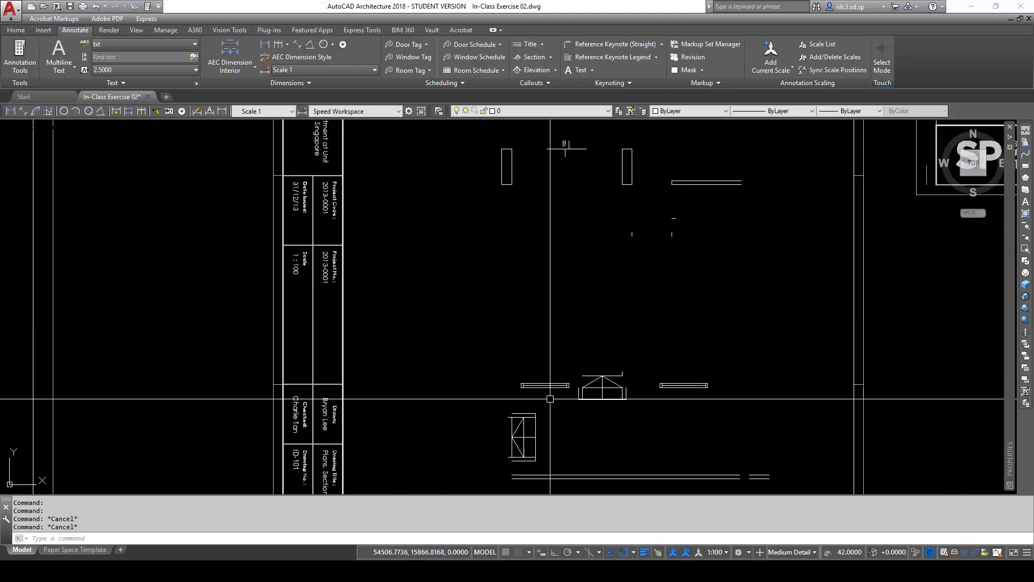
scroll(544, 449, up, 3)
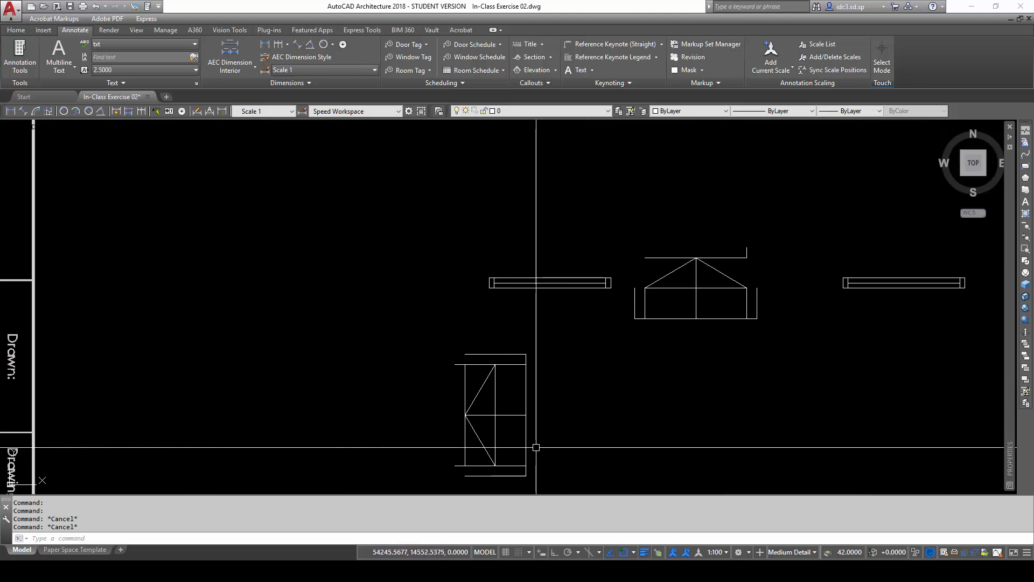
scroll(577, 392, down, 4)
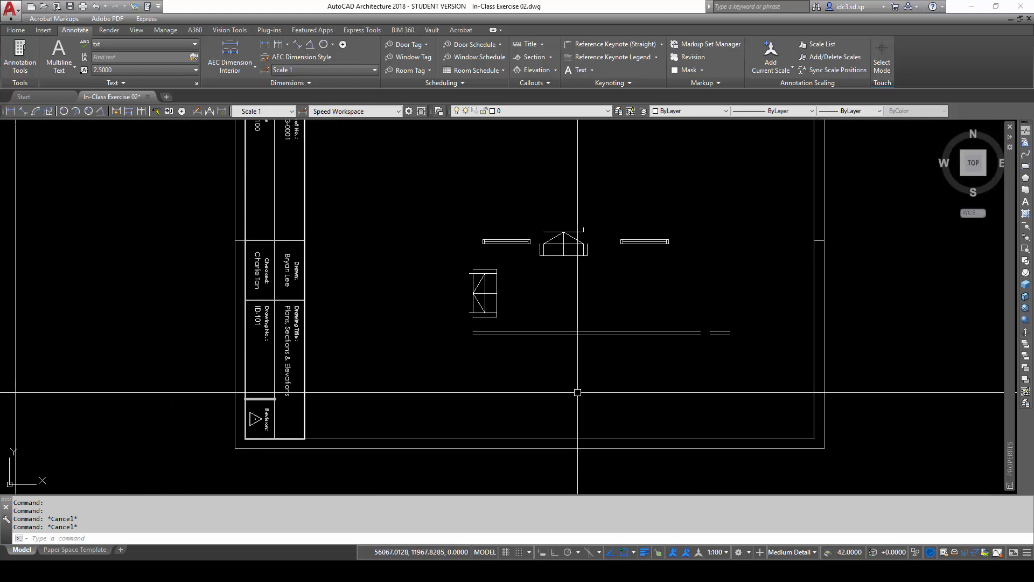
scroll(695, 336, up, 4)
mouse_move(788, 348)
mouse_down()
mouse_move(770, 309)
mouse_move(701, 374)
mouse_up()
click(690, 360)
click(665, 311)
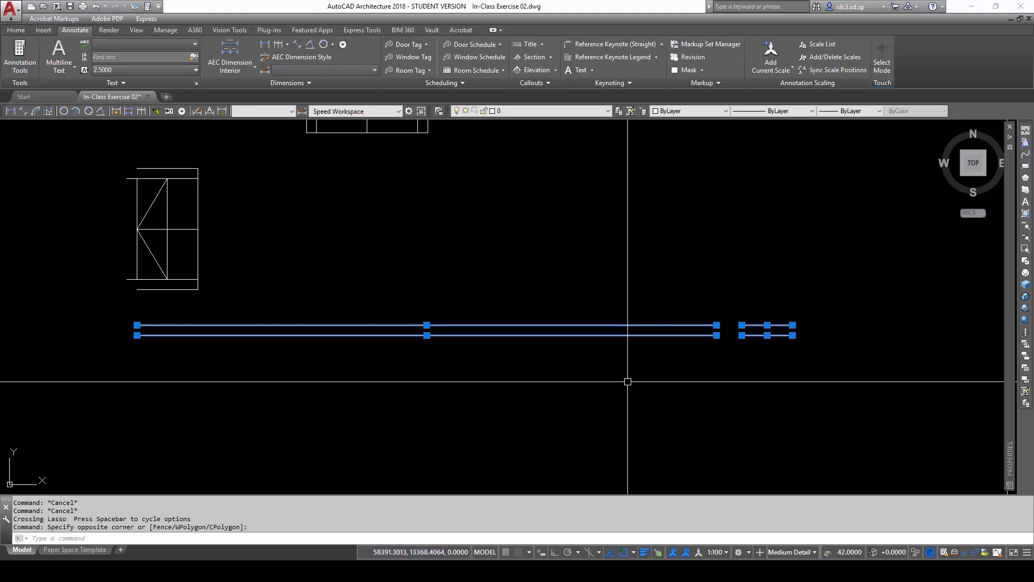
- Add the short wall lines at the northern and southern ends of the southwestern triangular symbol to the selection
scroll(418, 329, down, 1)
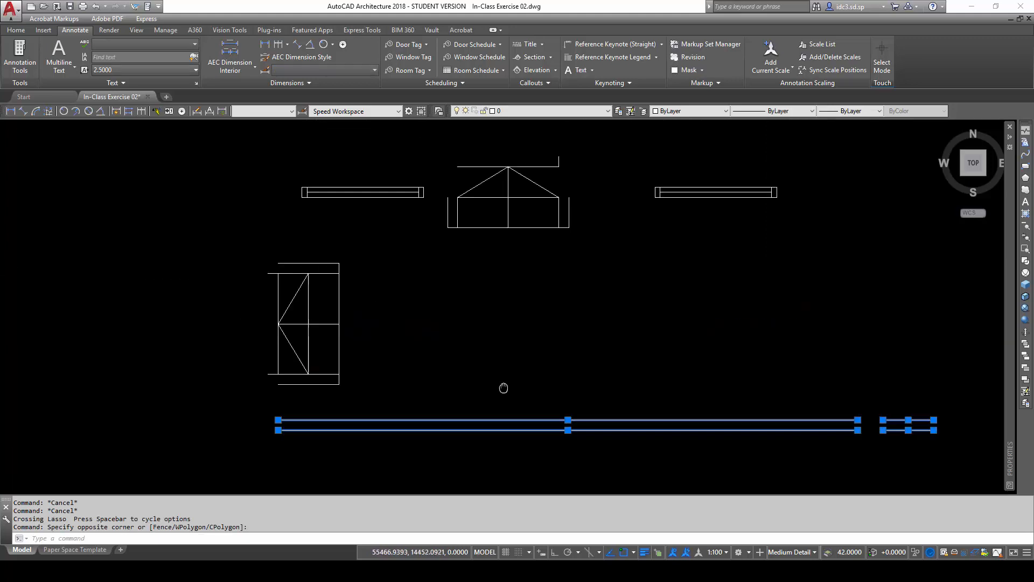
scroll(381, 368, up, 5)
click(358, 392)
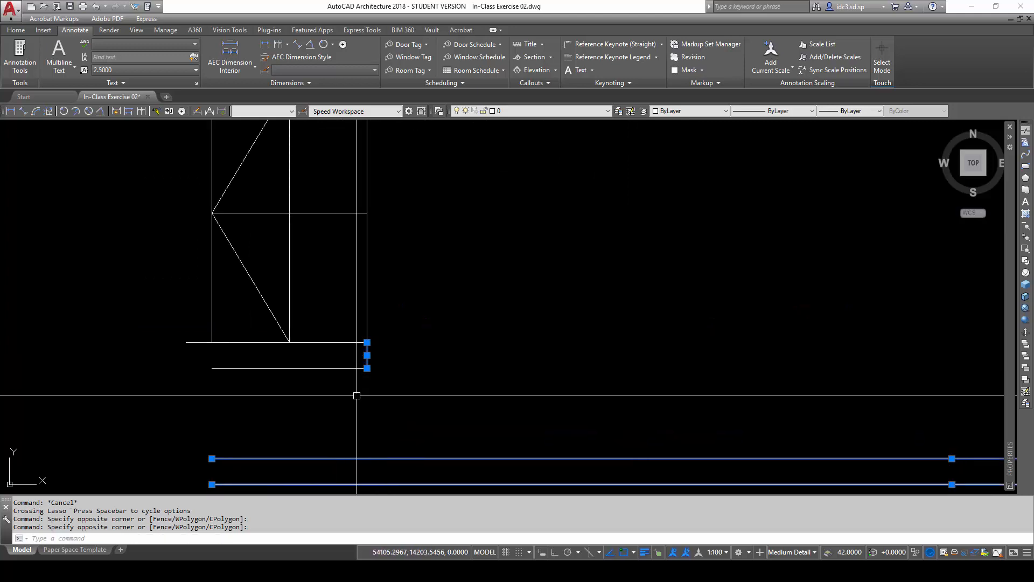
click(316, 343)
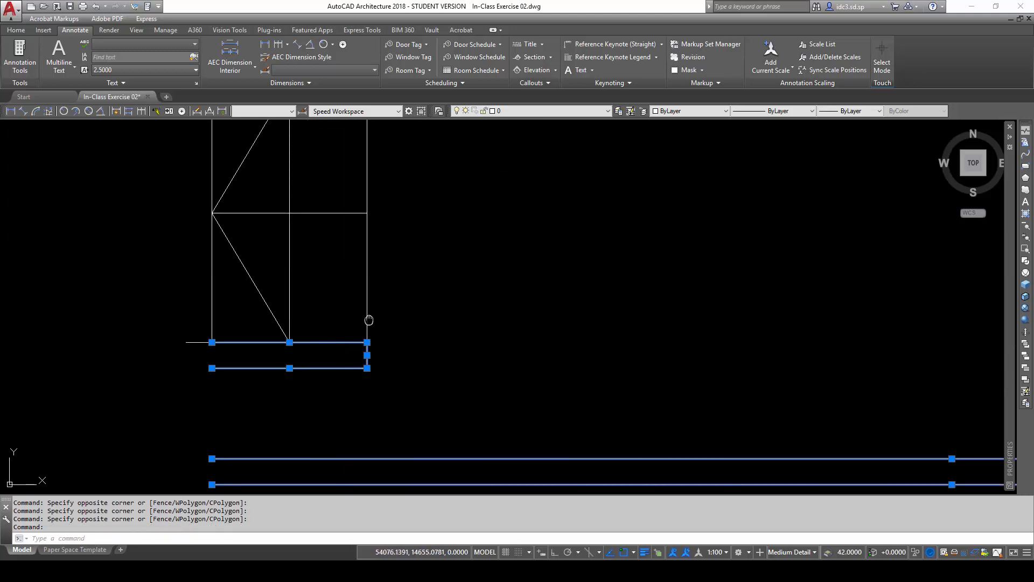
middle_drag(369, 320, 449, 460)
click(416, 185)
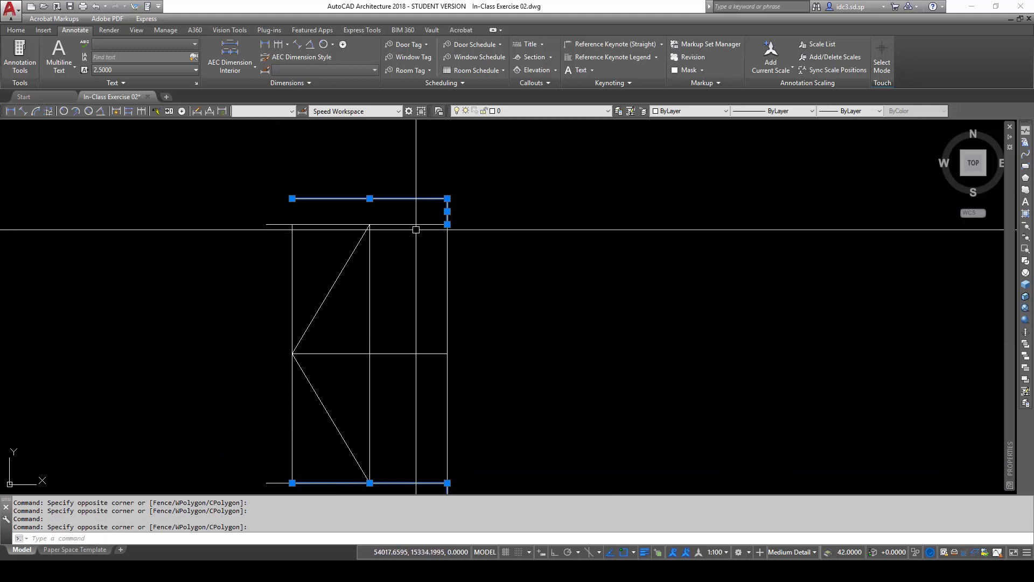
scroll(487, 289, down, 5)
scroll(714, 391, up, 5)
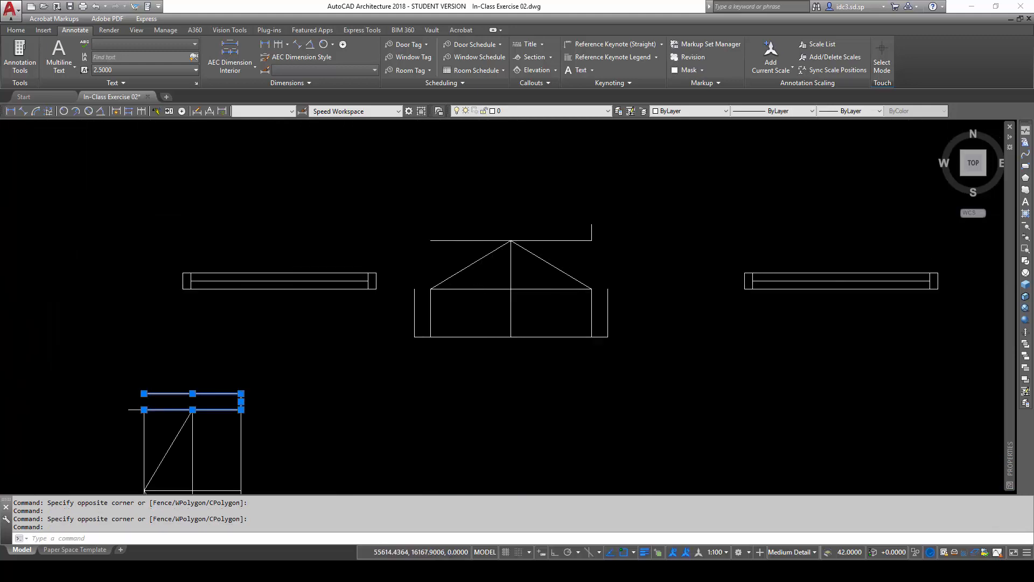
- Add the paired vertical wall lines on both sides of the southern central triangular symbol and its base line to the selection
click(714, 391)
click(662, 332)
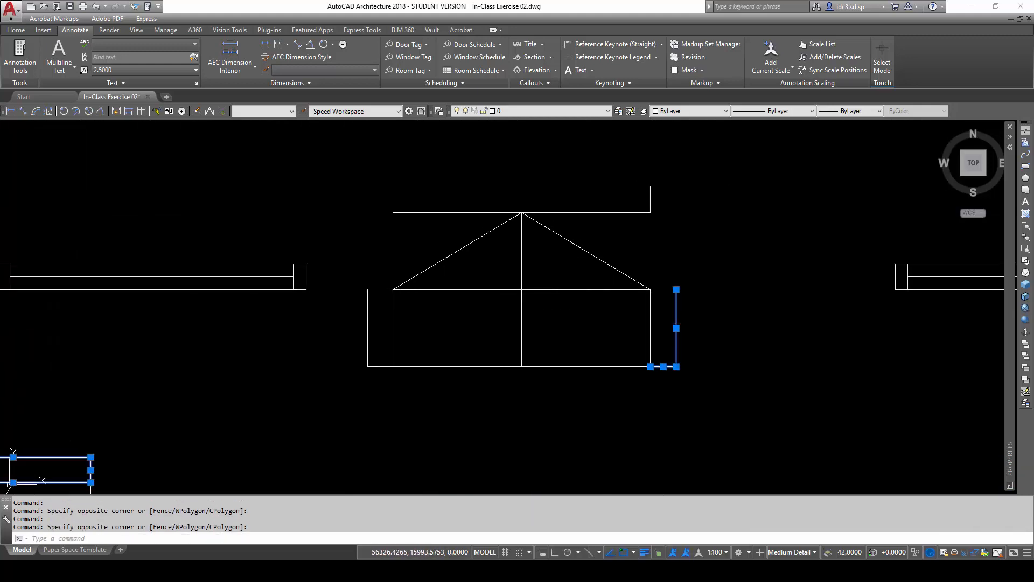
click(651, 323)
click(393, 339)
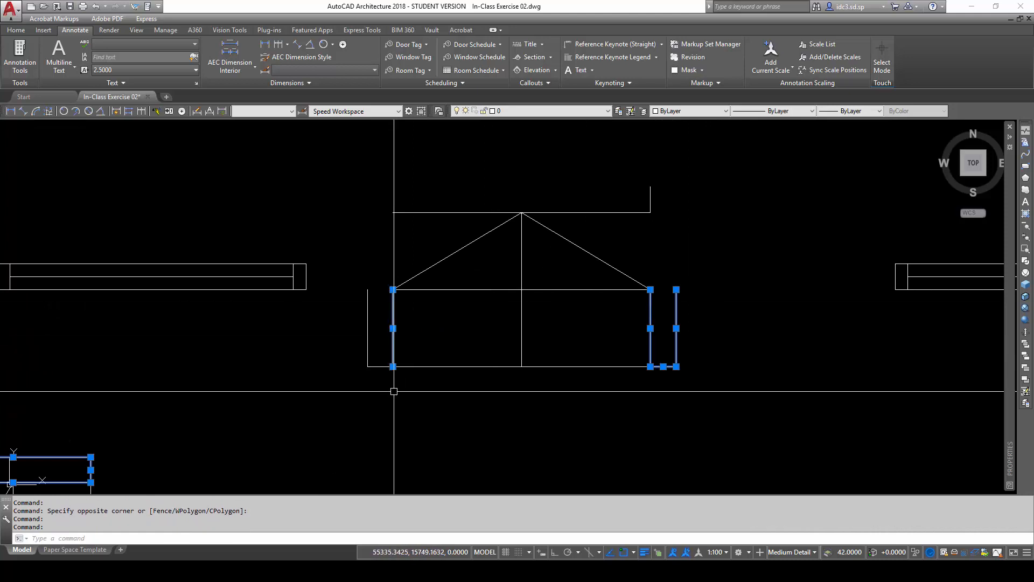
click(388, 391)
click(354, 286)
scroll(536, 403, down, 2)
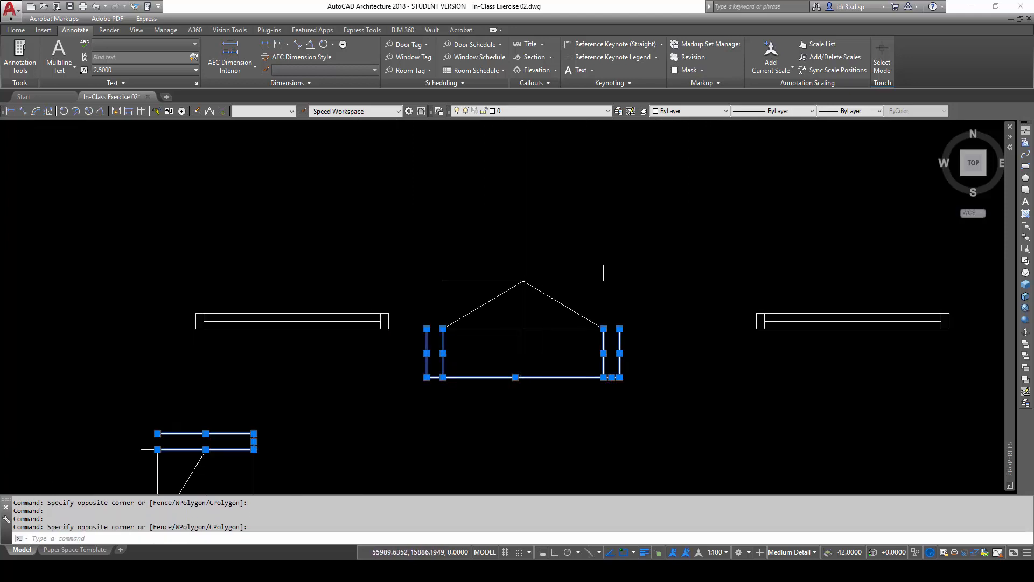
- Add the four parallel horizontal lines at the northern edge of the floor plan to the selection
scroll(550, 382, down, 5)
scroll(585, 325, down, 5)
scroll(598, 301, up, 3)
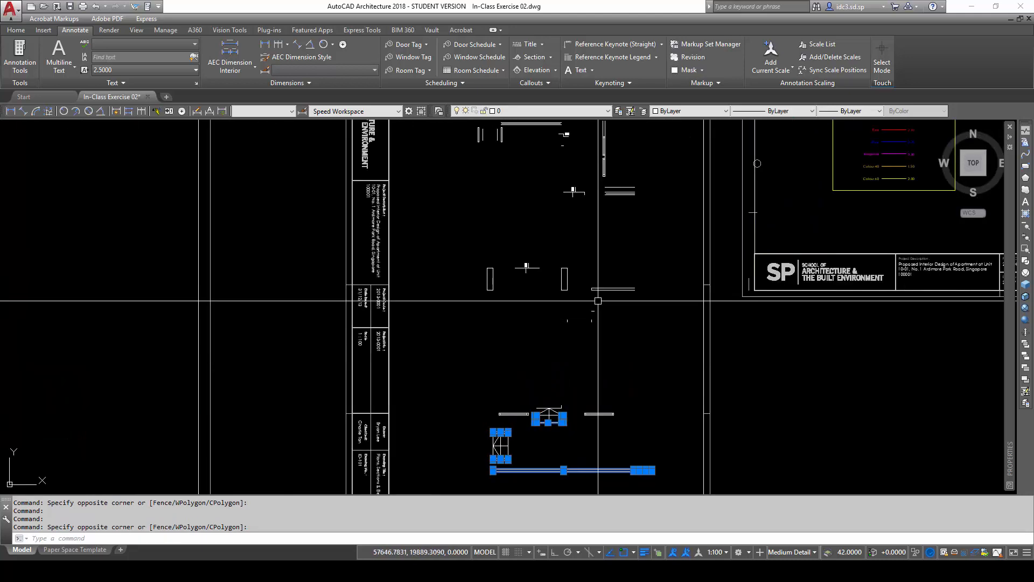
scroll(577, 289, down, 2)
scroll(565, 280, up, 6)
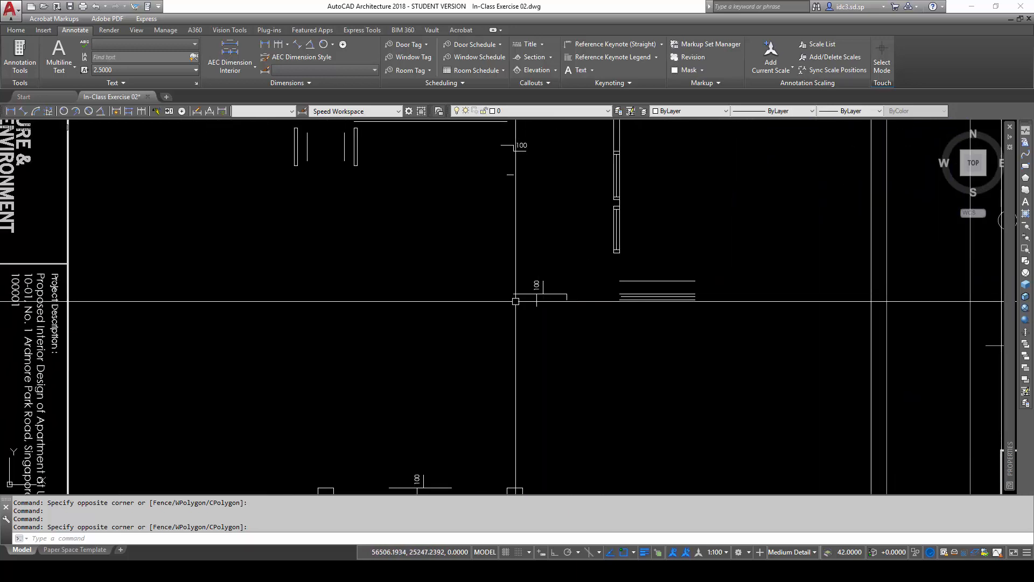
scroll(522, 301, down, 3)
scroll(539, 305, up, 6)
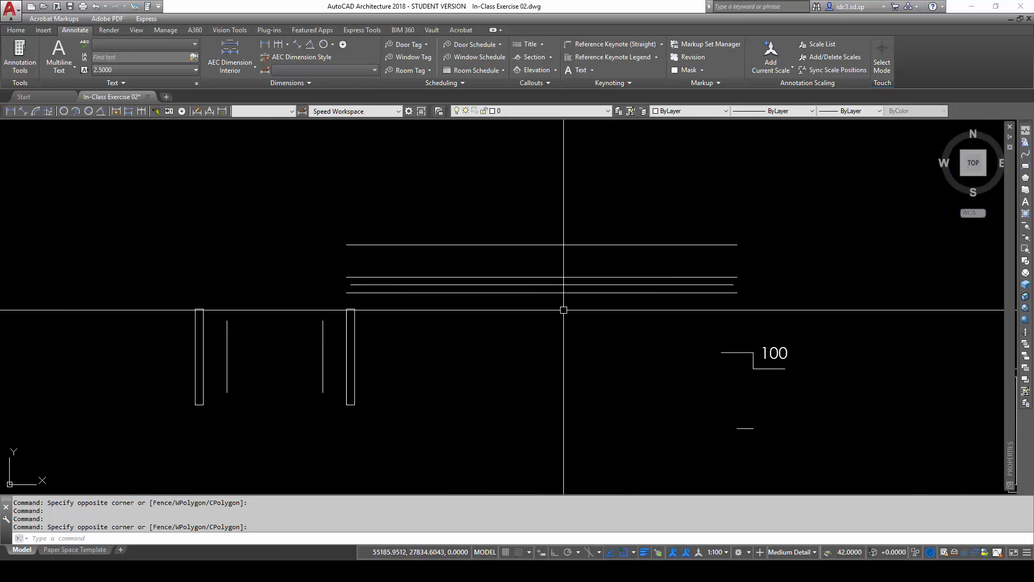
click(619, 312)
click(571, 237)
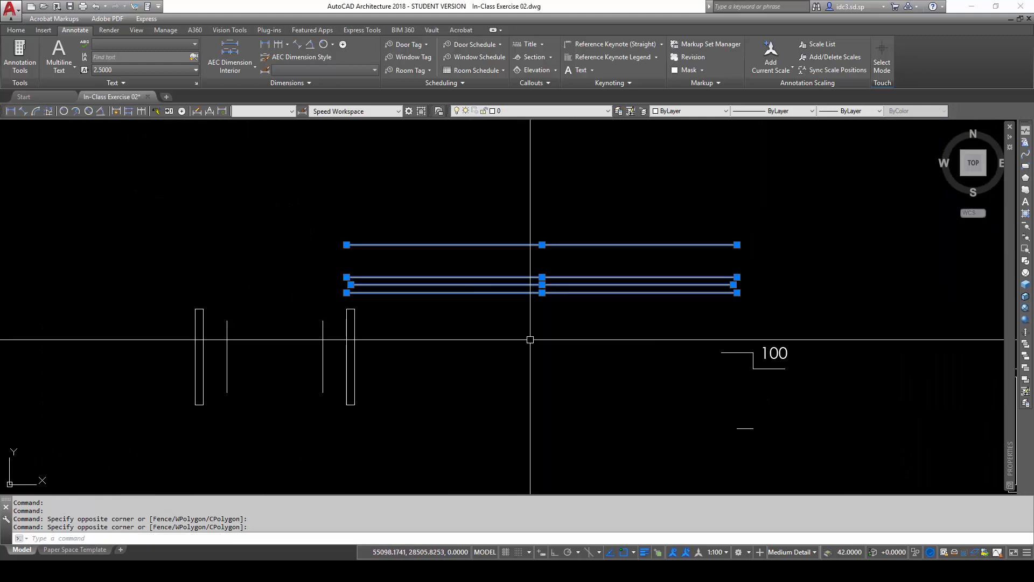
- Move the selected wall lines to the Wall Parp layer and clear the selection
scroll(586, 307, down, 1)
middle_drag(599, 360, 495, 219)
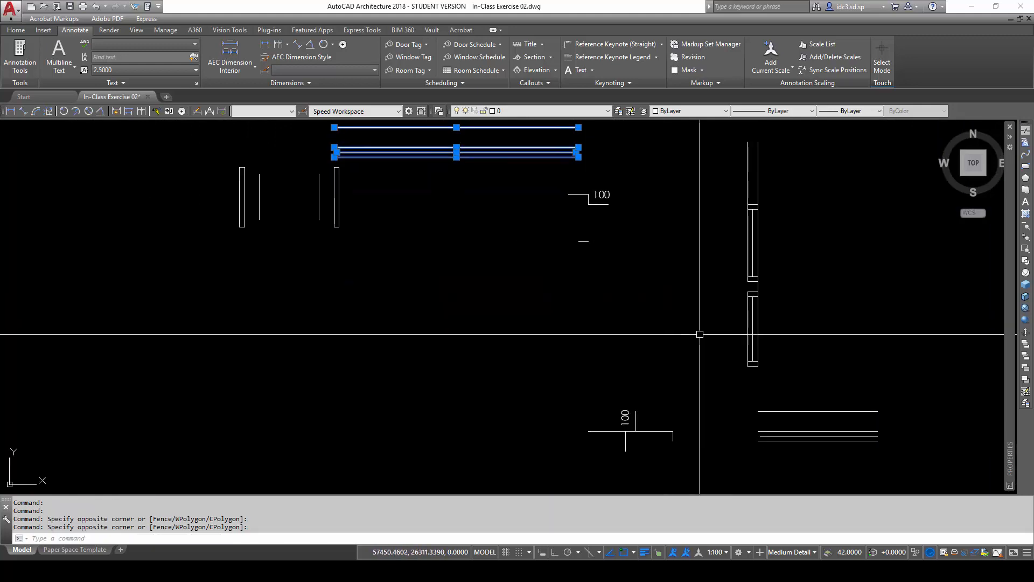
middle_drag(835, 414, 792, 387)
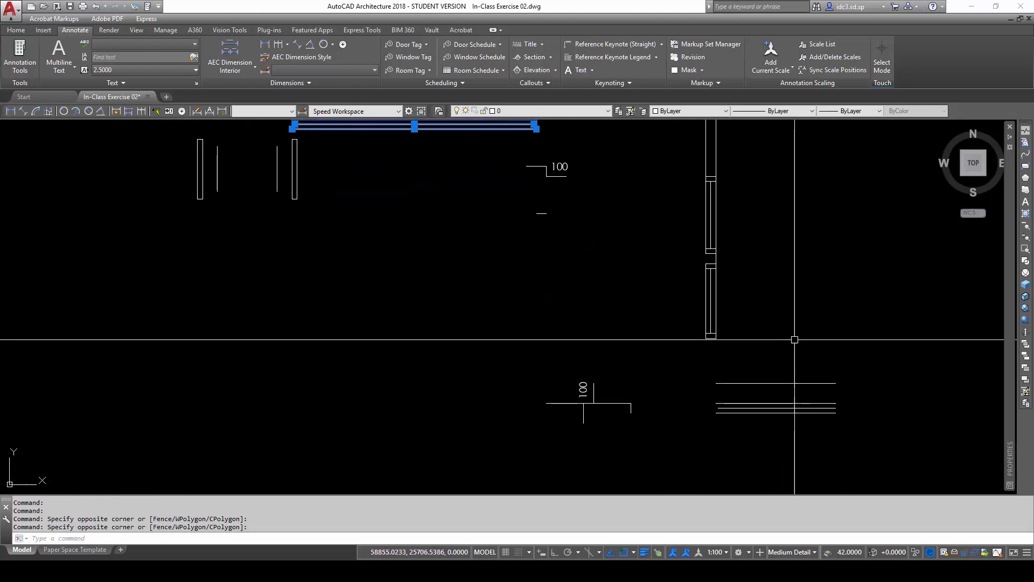
scroll(816, 444, up, 1)
scroll(651, 351, down, 1)
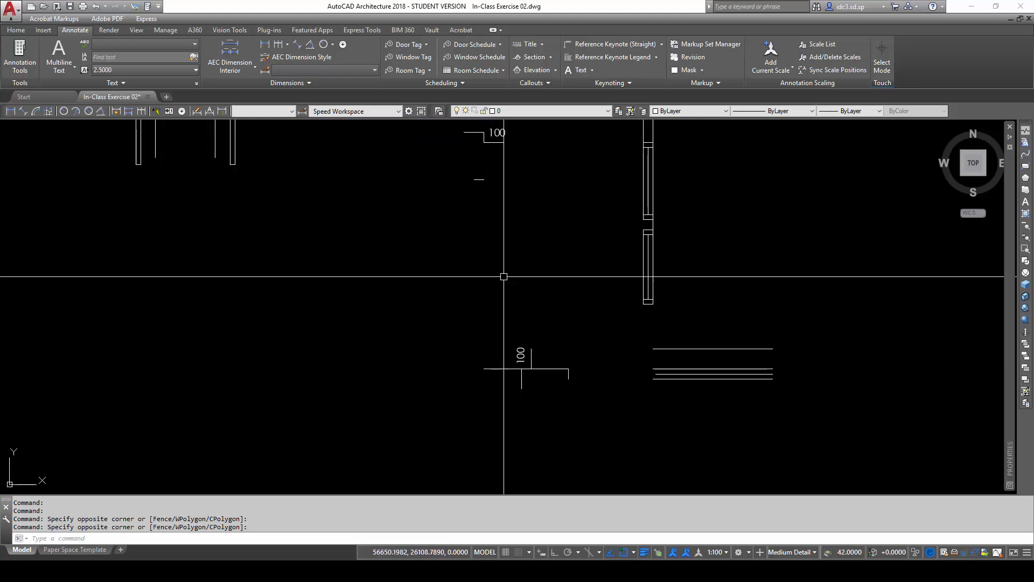
scroll(502, 277, down, 1)
click(567, 111)
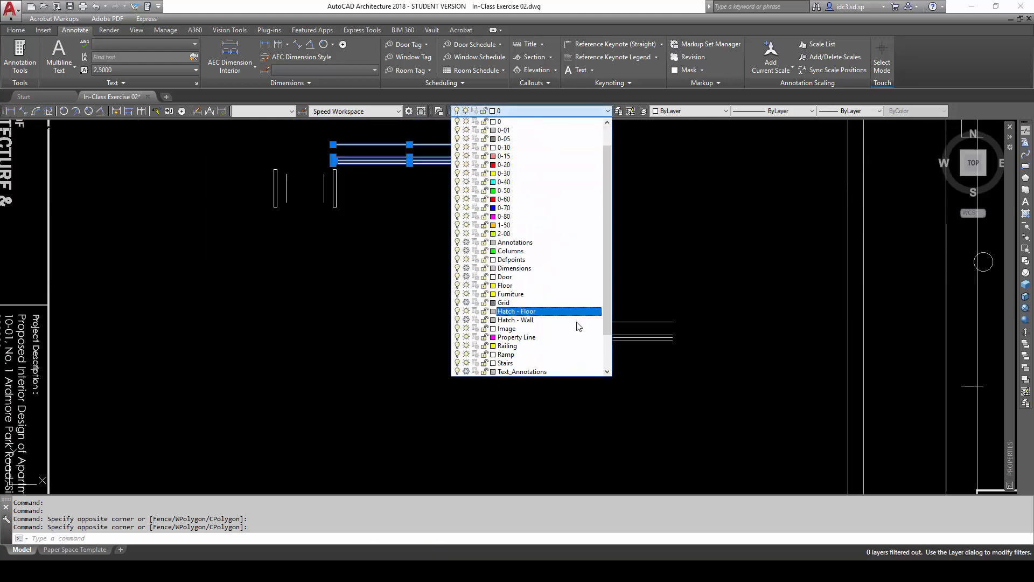
scroll(578, 326, down, 3)
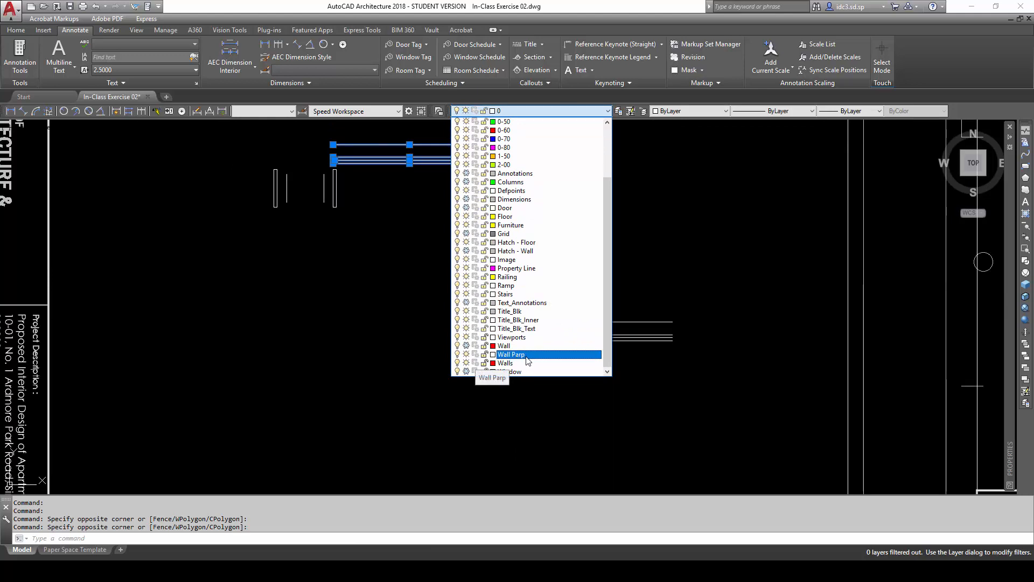
click(531, 360)
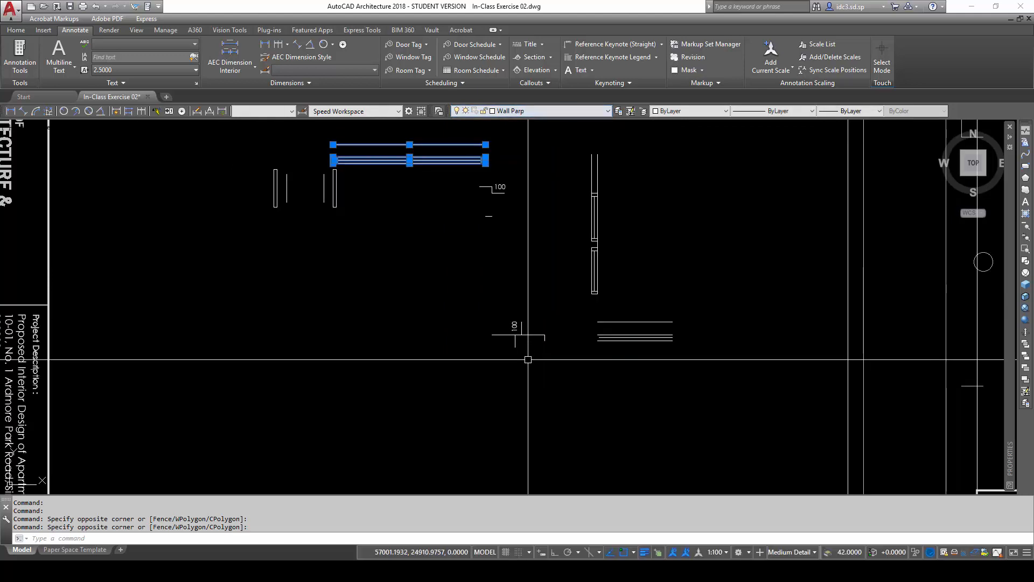
key(Escape)
key(Escape)
key(Escape)
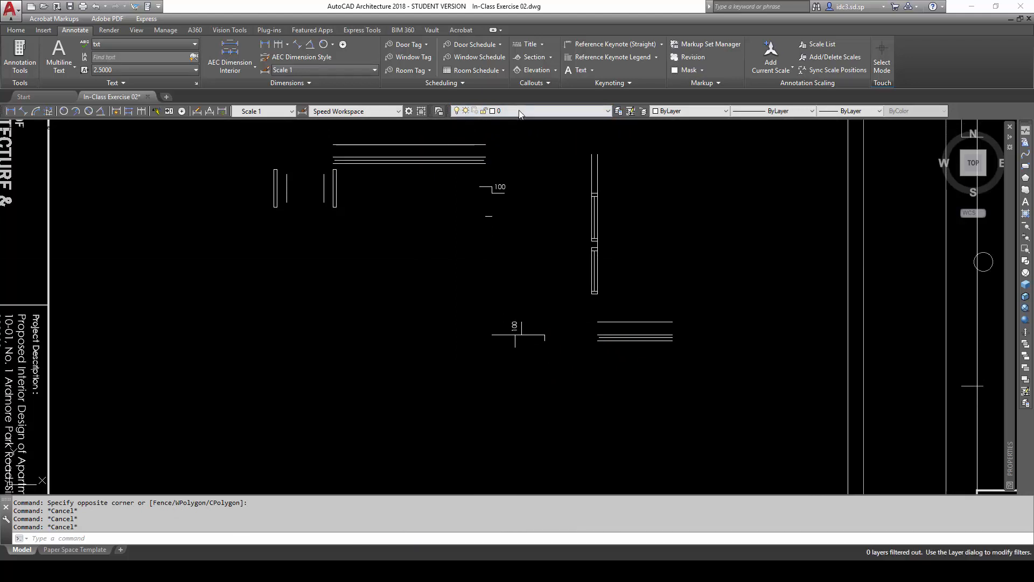
- Freeze the Wall Parp layer
click(519, 110)
scroll(500, 346, down, 2)
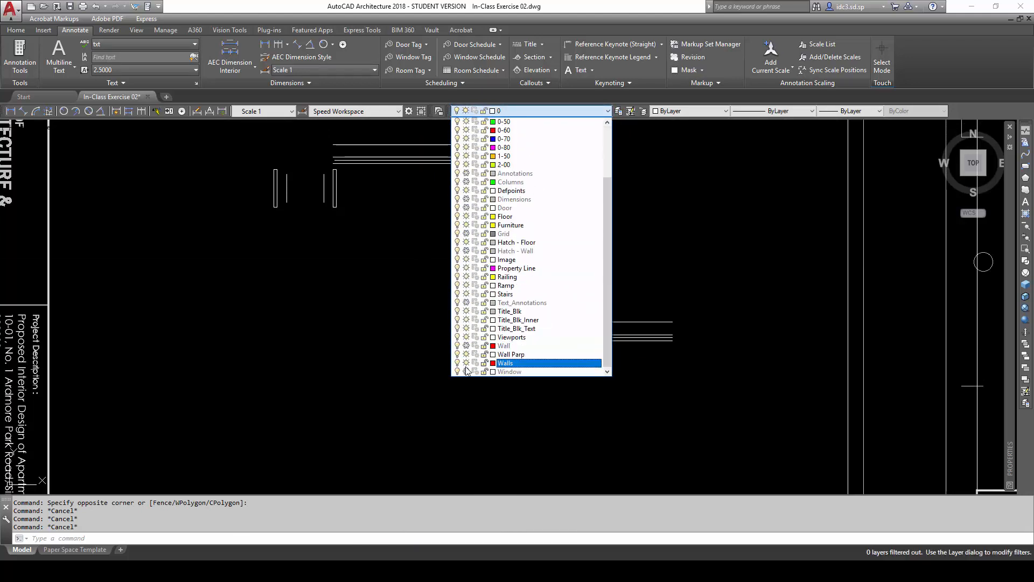
click(466, 354)
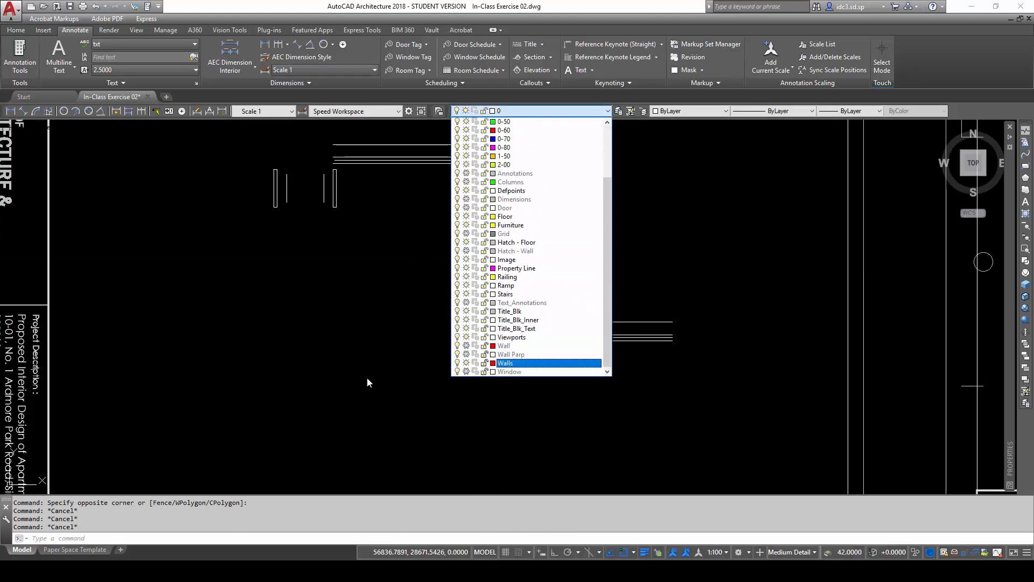
click(366, 381)
- Select all the lines of the southern window west of the central triangular symbol, including both end frames
scroll(637, 337, down, 2)
middle_drag(619, 384, 597, 307)
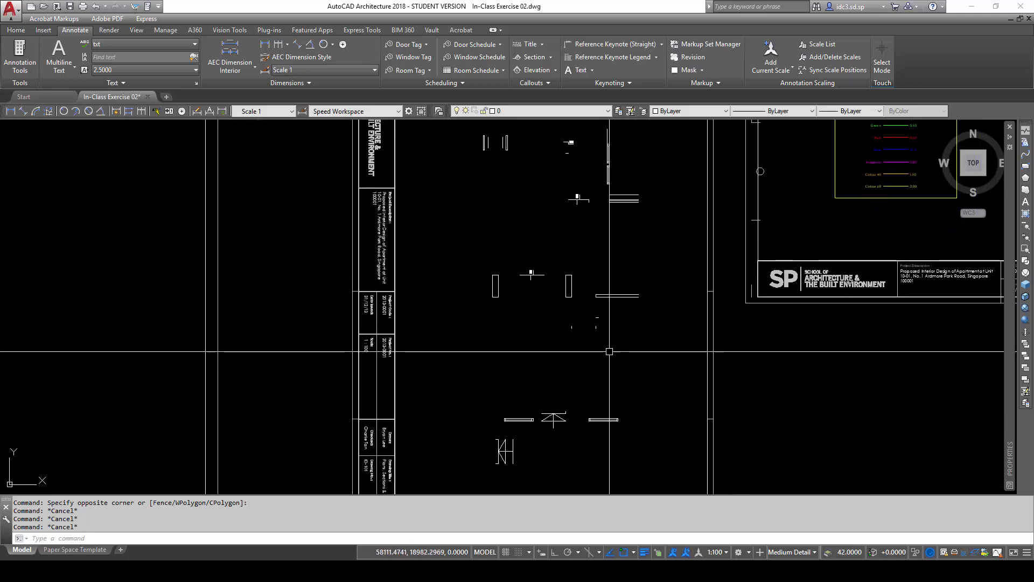
scroll(597, 334, down, 2)
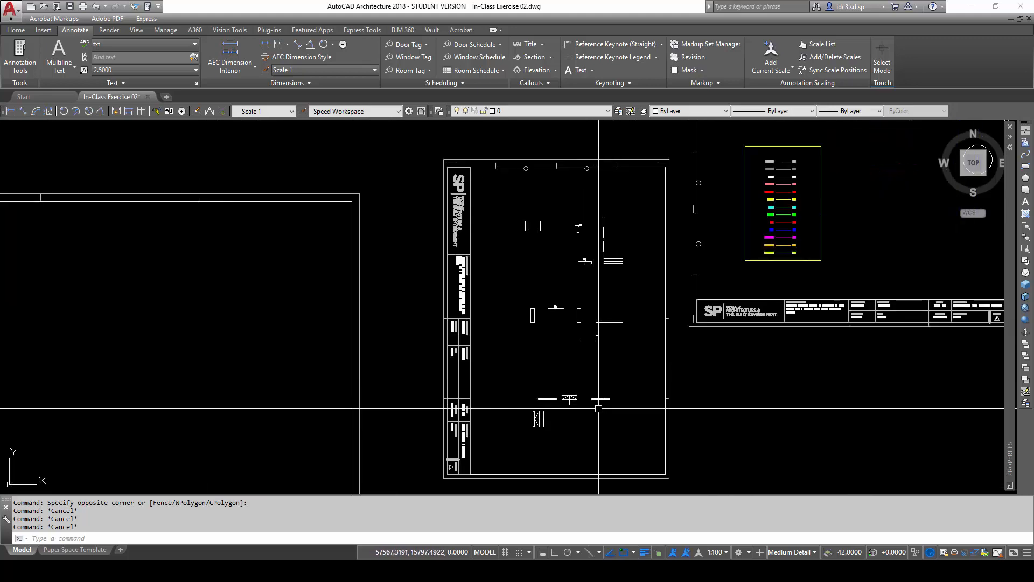
scroll(595, 398, up, 2)
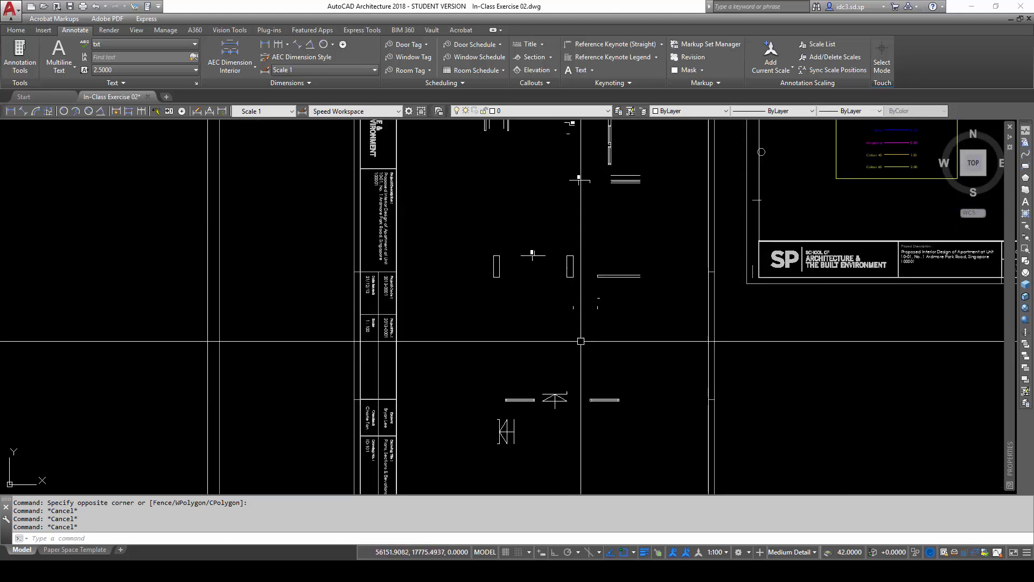
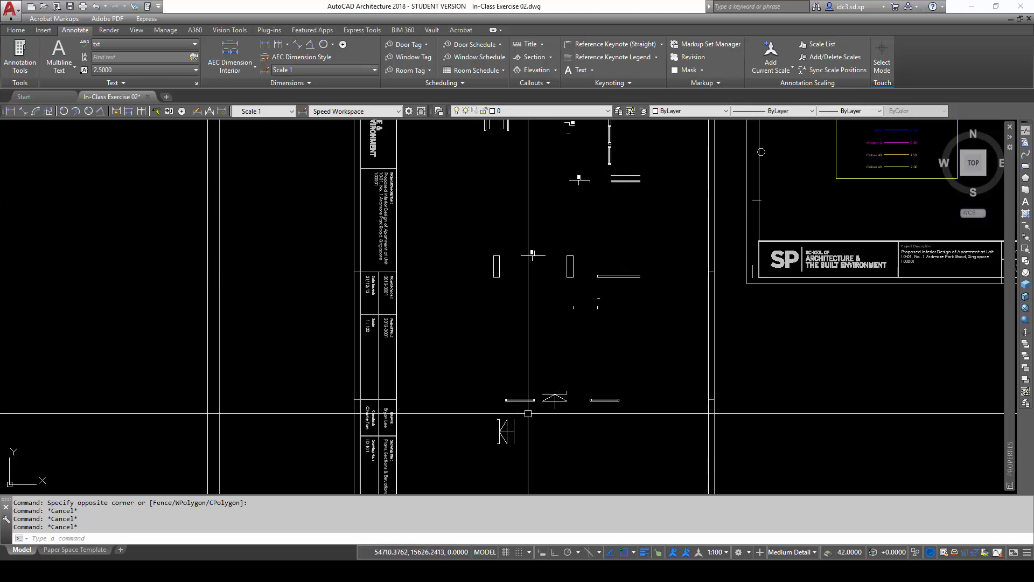
scroll(523, 461, up, 4)
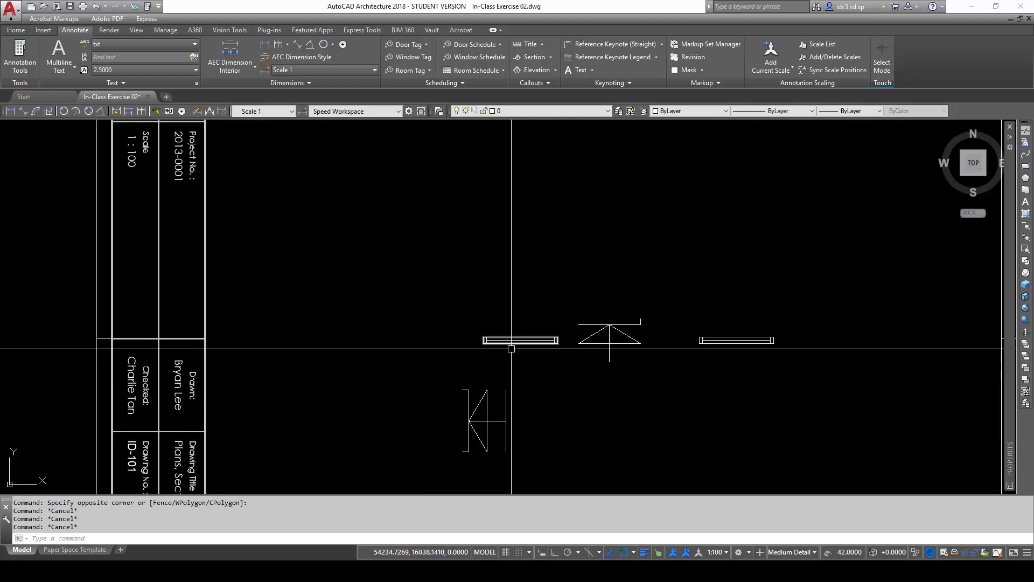
scroll(508, 342, up, 5)
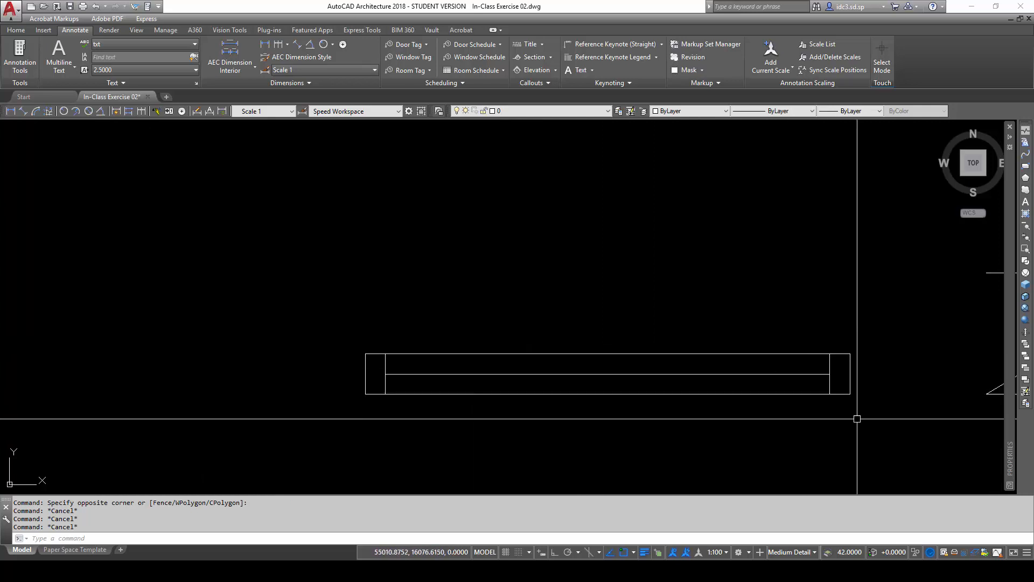
click(835, 412)
click(797, 345)
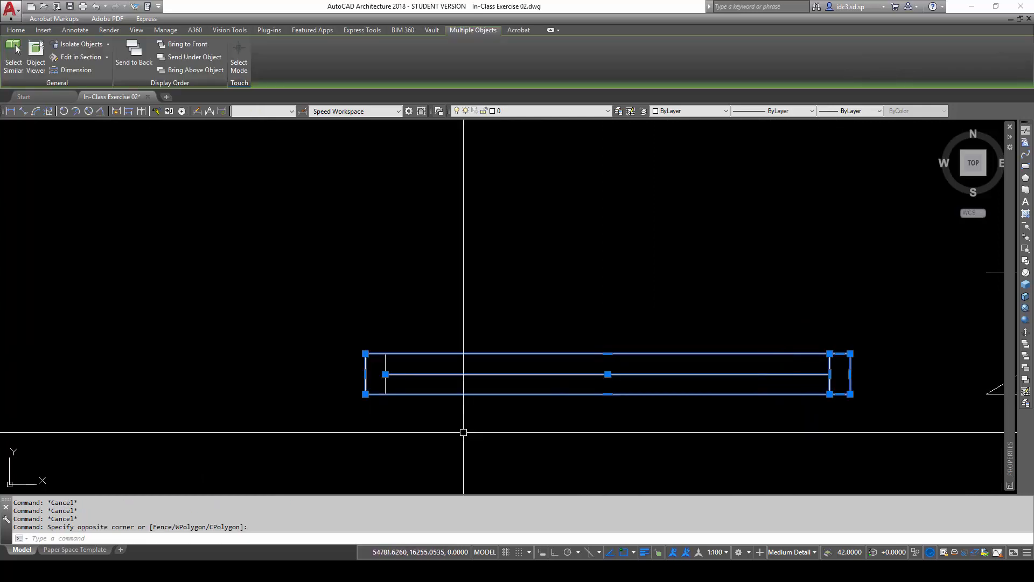
click(497, 417)
click(379, 344)
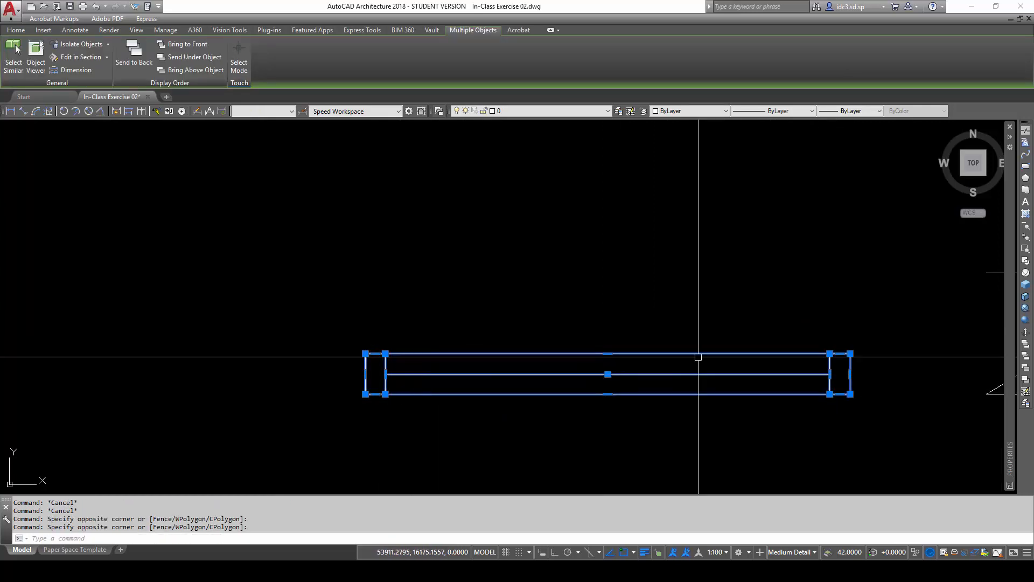
- Add all the lines of the matching window east of the central triangular symbol to the selection
scroll(608, 374, down, 5)
scroll(677, 377, up, 4)
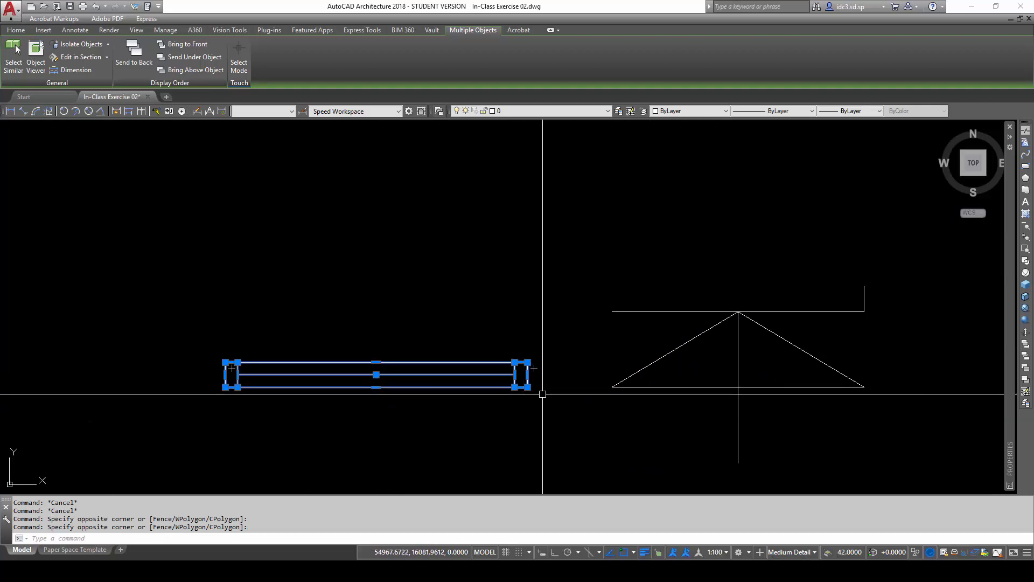
middle_drag(595, 404, 373, 376)
middle_drag(719, 327, 353, 340)
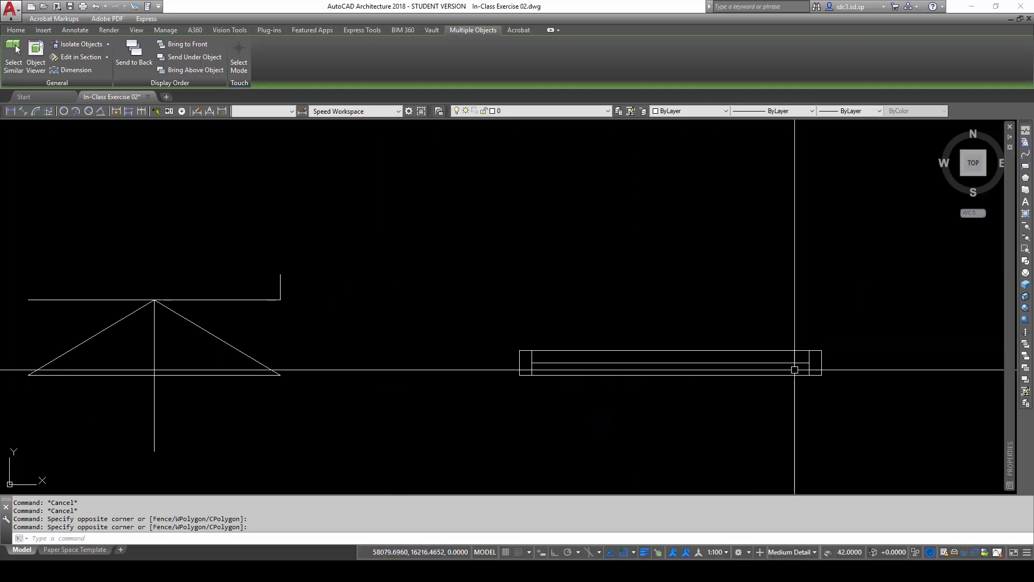
click(818, 388)
click(532, 327)
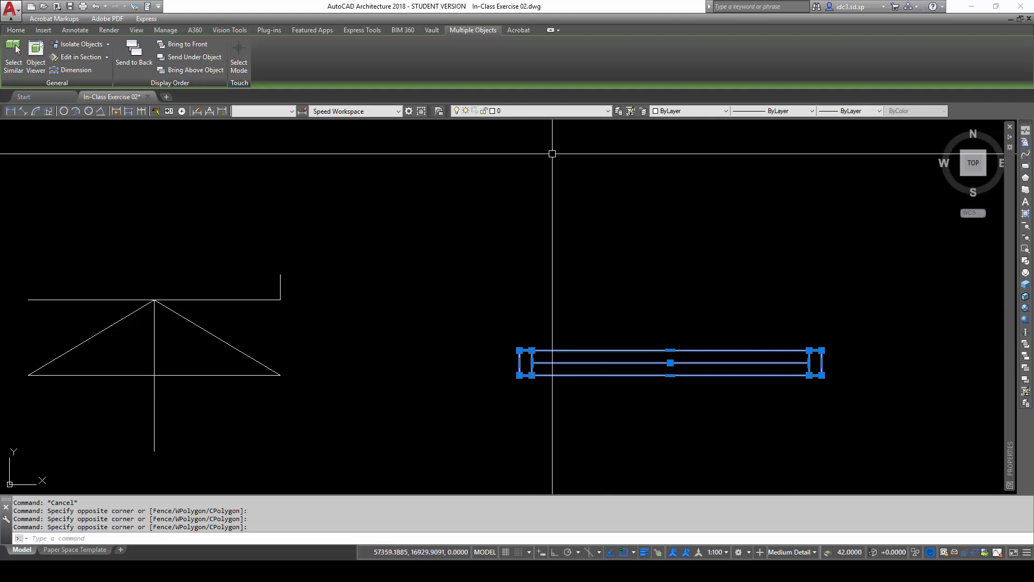
- Move both selected southern windows to the Window layer and clear the selection
click(571, 111)
scroll(561, 289, down, 1)
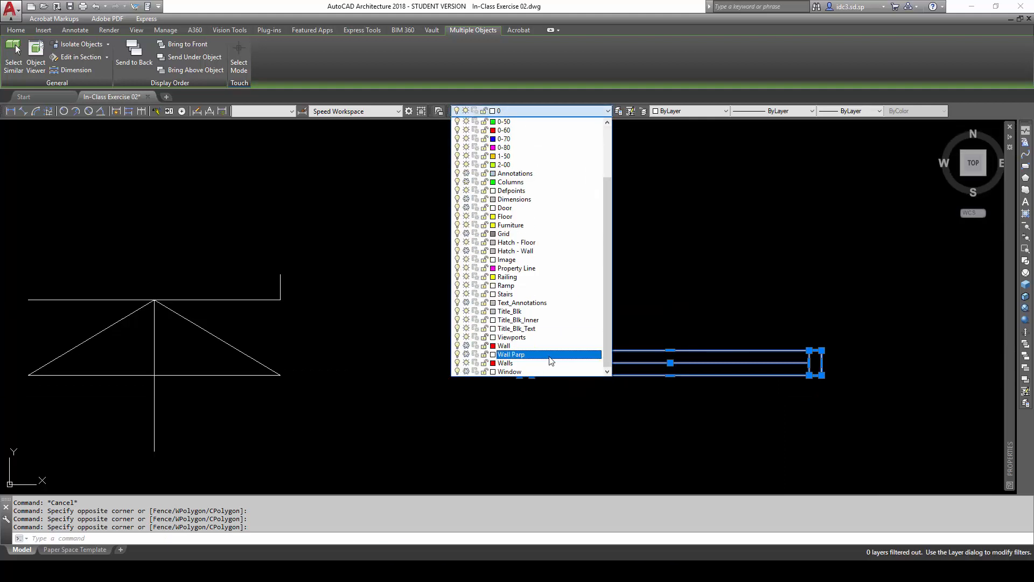
click(541, 372)
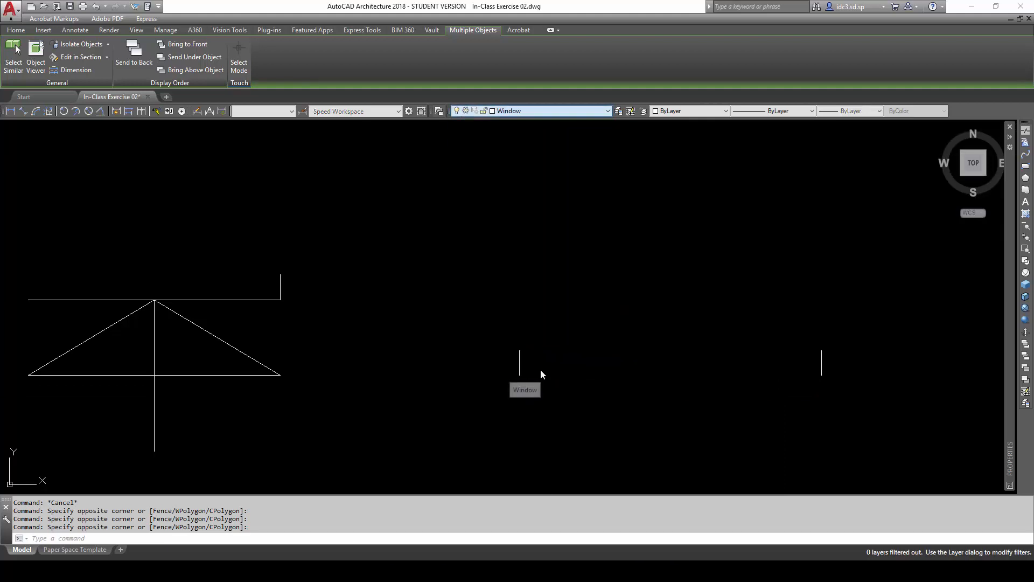
key(Escape)
key(Escape)
key(Escape)
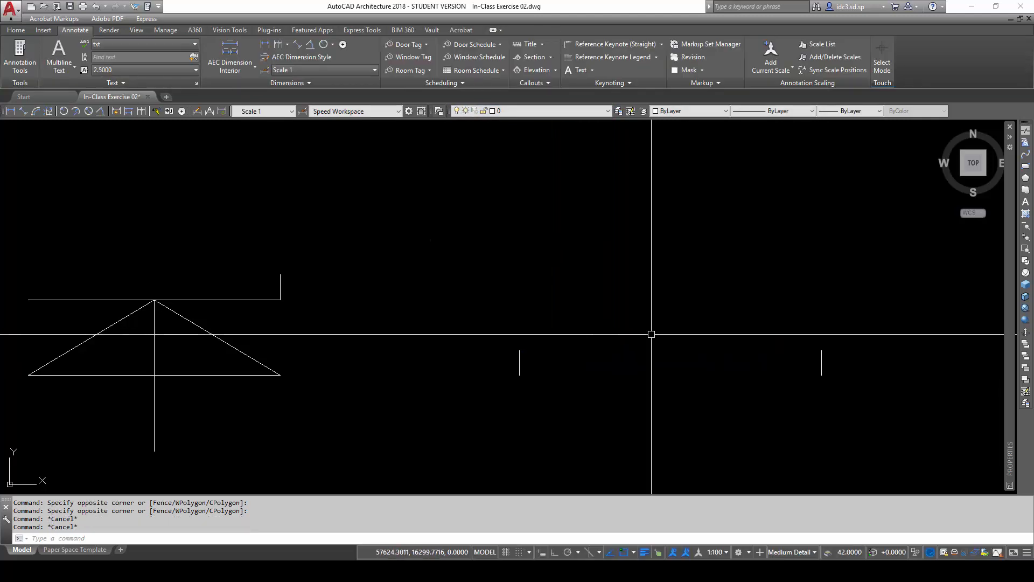
- Select the three vertical lines of the western triangular symbol and the two horizontal lines of the central triangular symbol
scroll(676, 397, down, 5)
scroll(609, 325, up, 2)
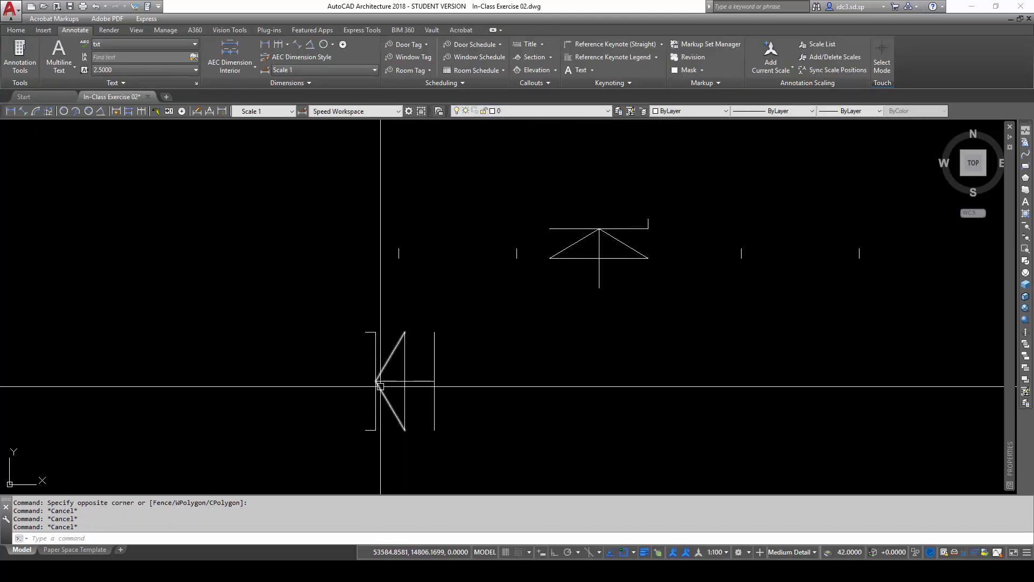
scroll(380, 385, up, 2)
click(485, 415)
click(420, 405)
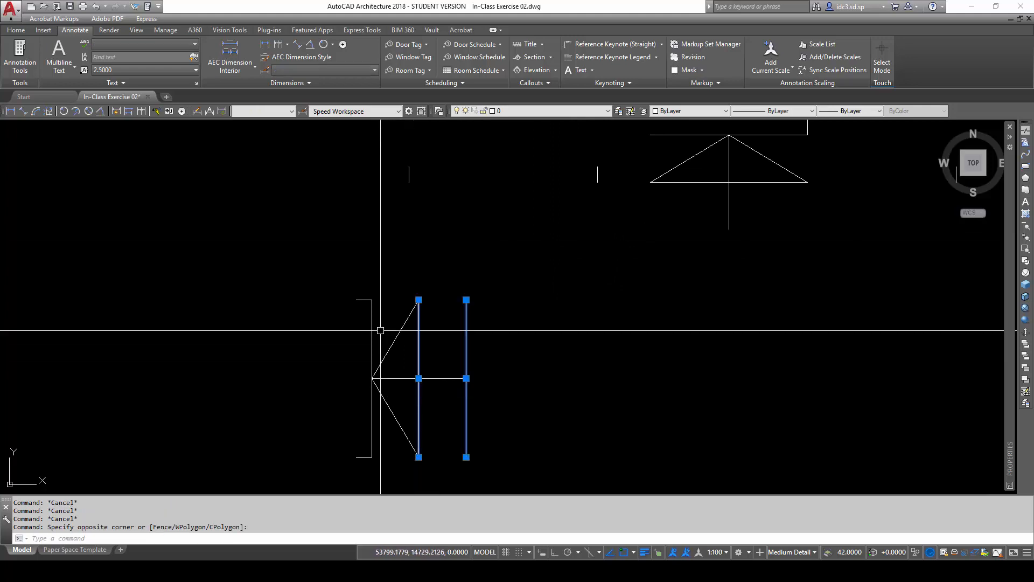
middle_drag(625, 268, 573, 362)
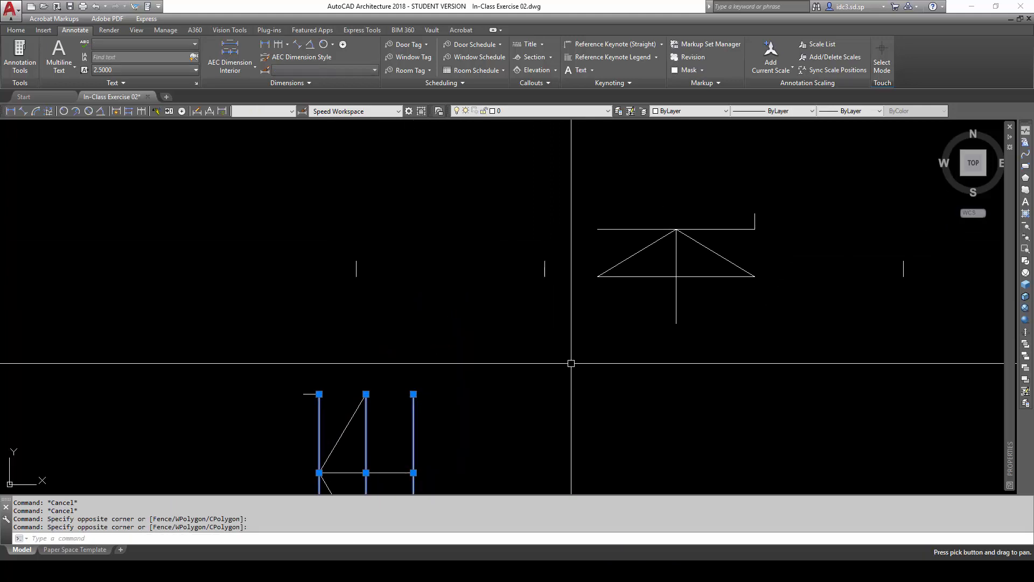
click(654, 304)
click(645, 267)
click(633, 234)
click(625, 215)
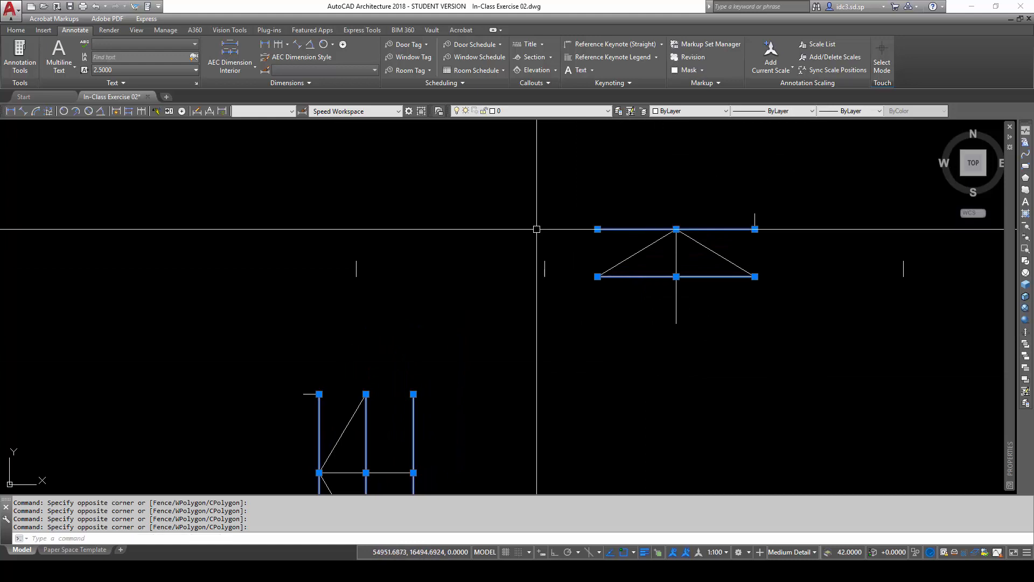
- Move the selected straight lines of both triangular symbols to the Stairs layer and clear the selection
click(526, 110)
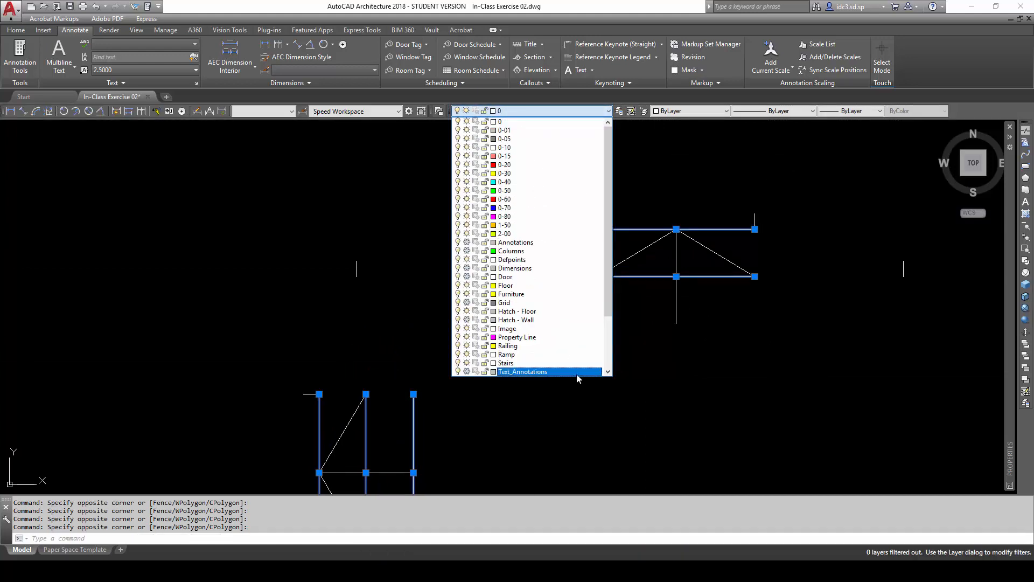
scroll(574, 357, down, 3)
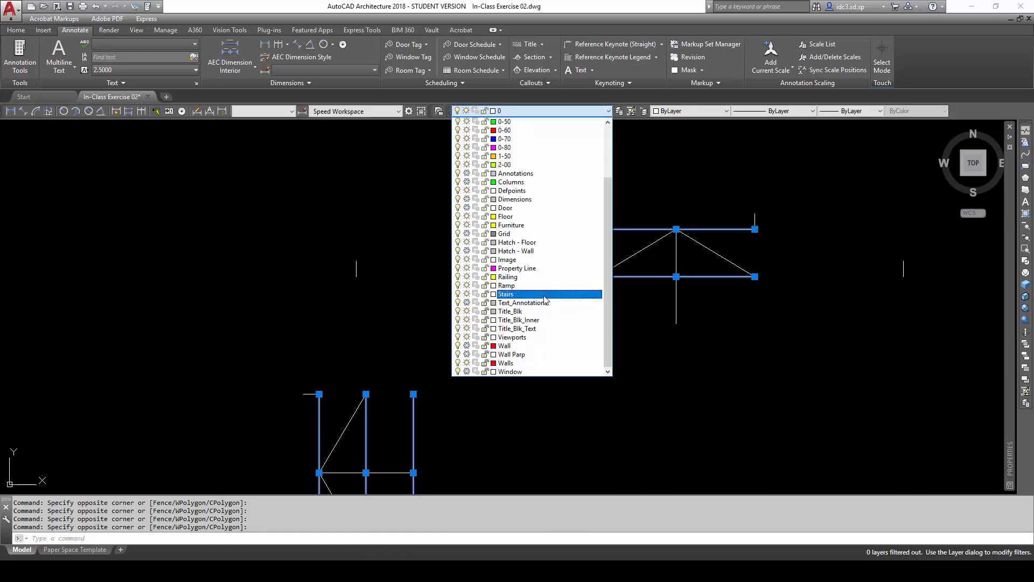
key(Escape)
key(Escape)
key(Escape)
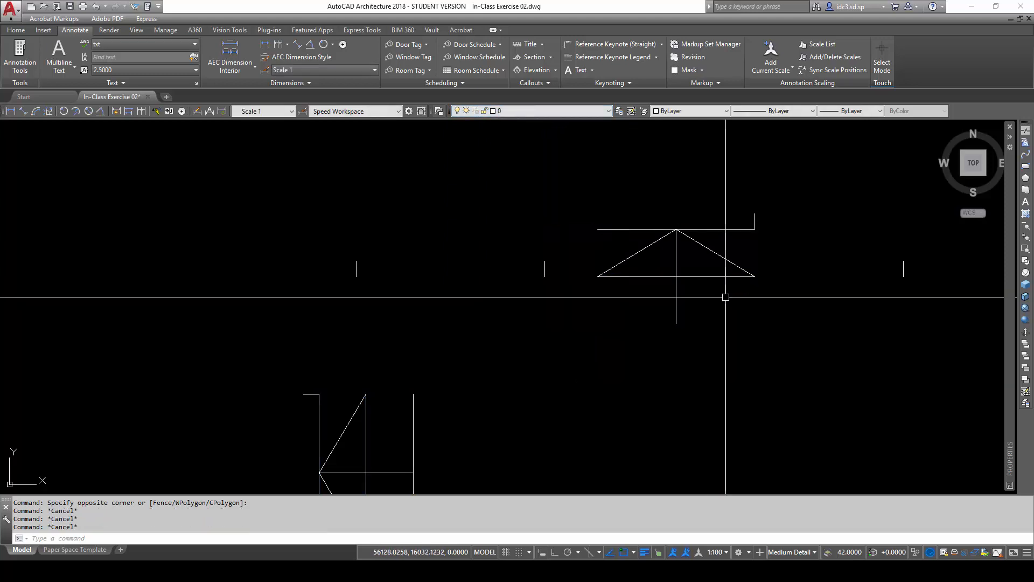
- Move the diagonal arrow lines and centre lines of both triangular symbols to the Annotations layer
middle_drag(483, 414, 588, 330)
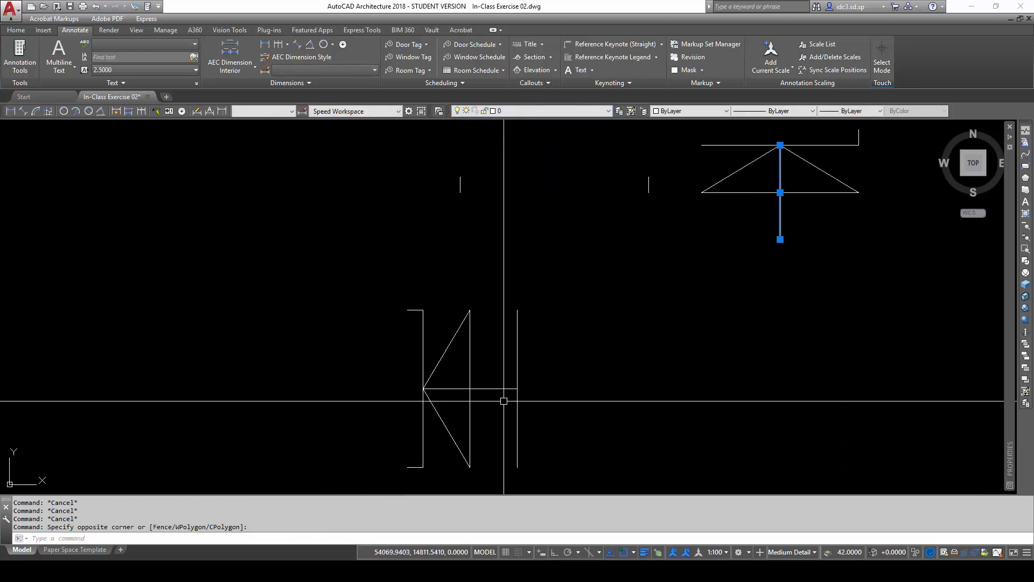
click(503, 401)
click(492, 359)
click(804, 159)
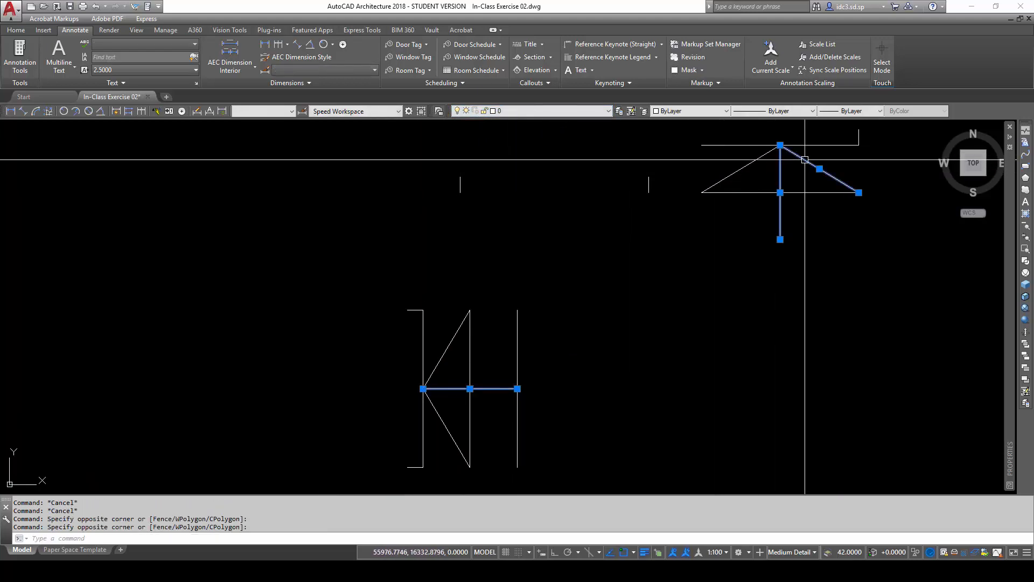
click(438, 415)
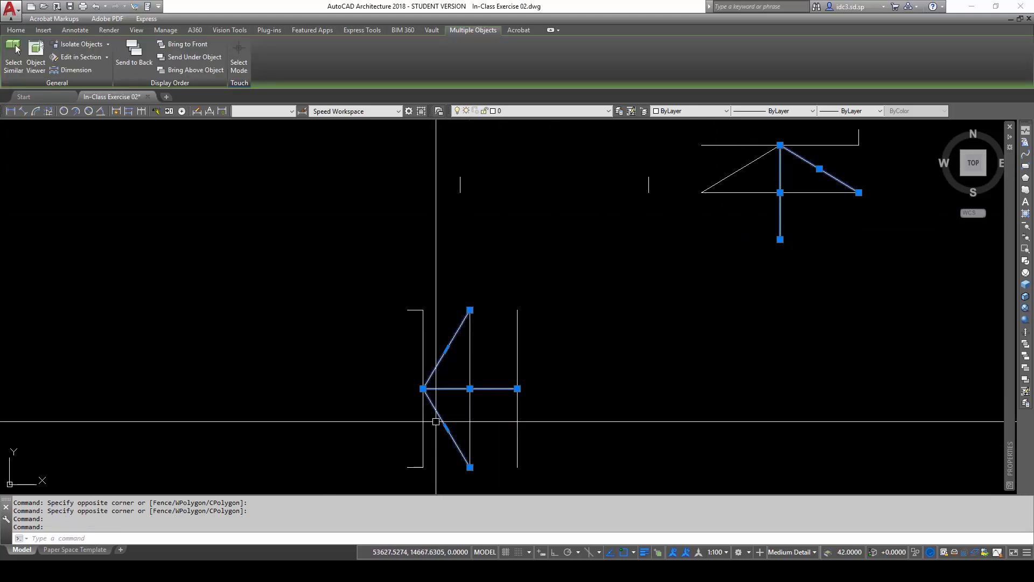
click(535, 111)
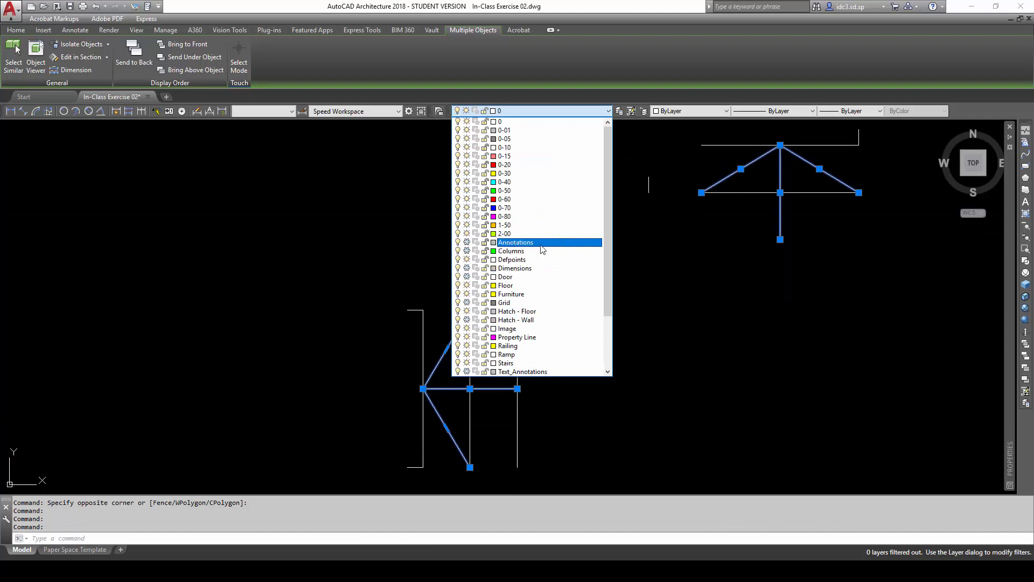
click(540, 244)
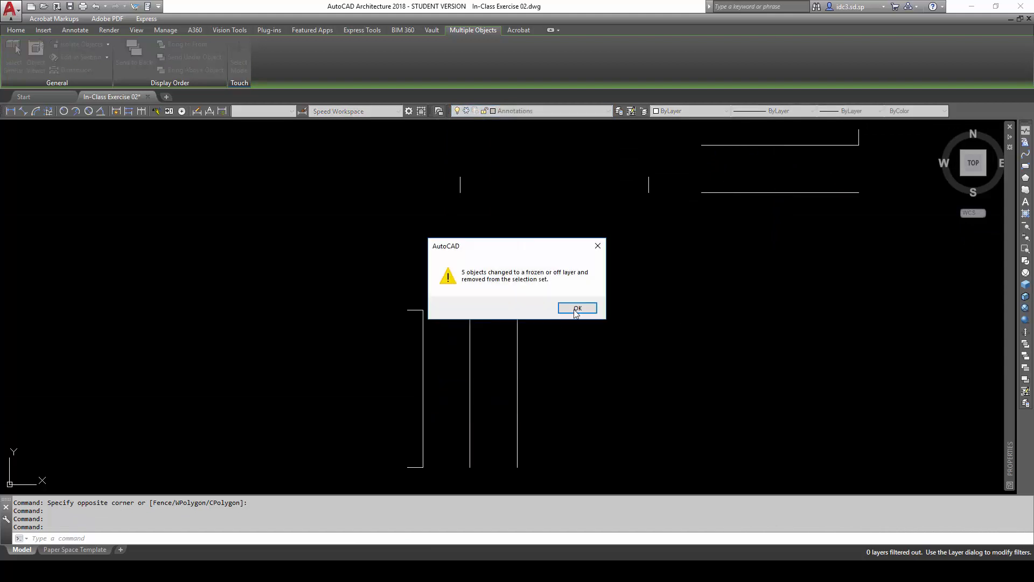
click(577, 310)
- Freeze the Stairs layer
click(526, 110)
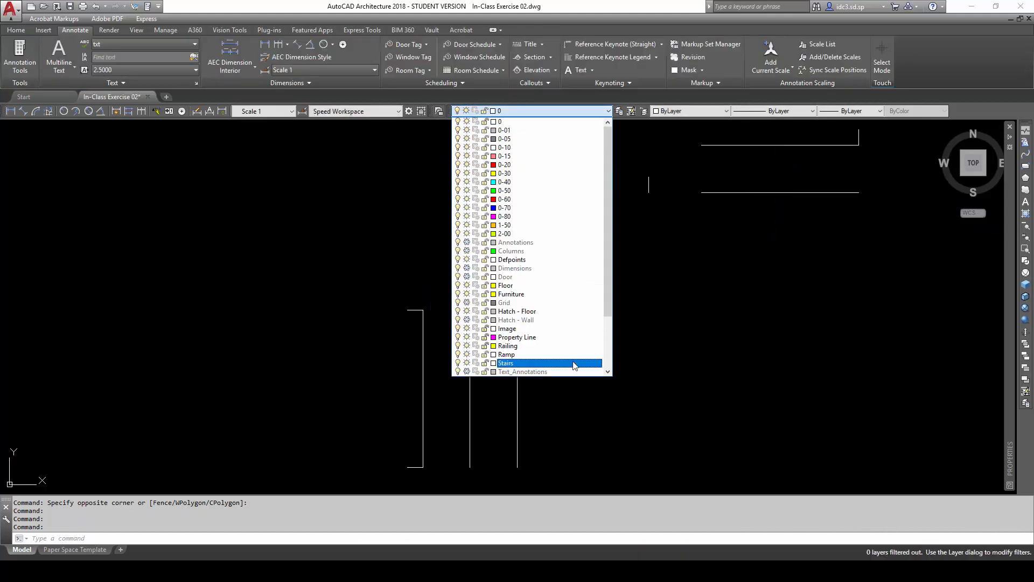
scroll(570, 345, down, 3)
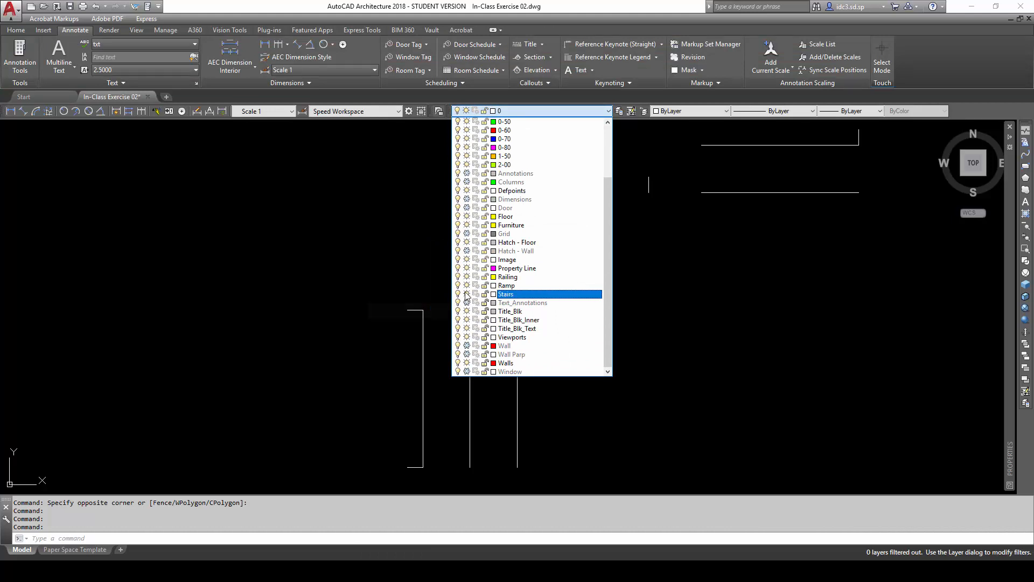
click(466, 294)
click(662, 337)
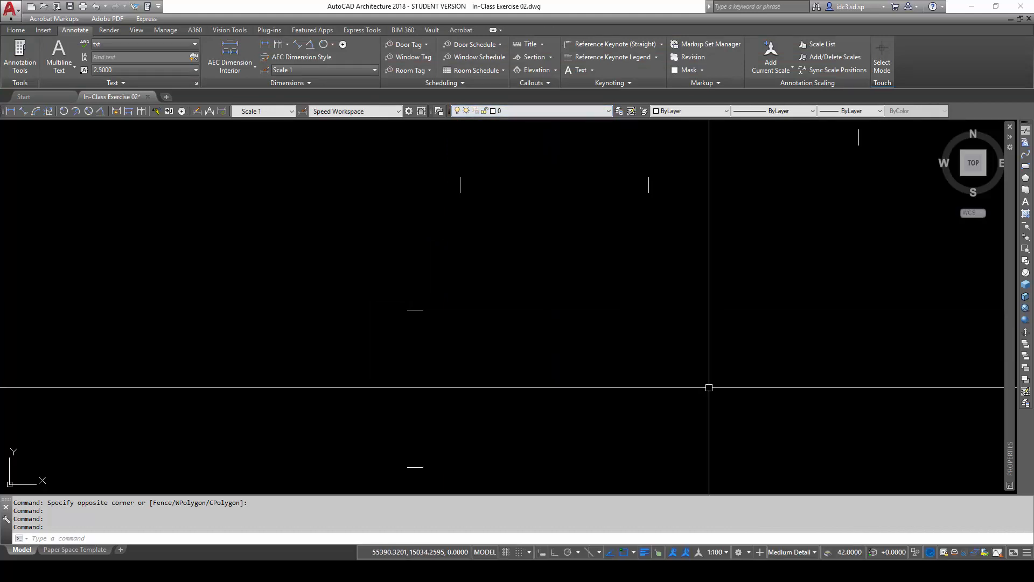
- Select all the short leftover line segments in the southern part of the plan, including the group south of the long double line
scroll(705, 385, down, 4)
mouse_move(687, 388)
middle_down()
mouse_move(602, 421)
mouse_move(573, 355)
mouse_move(519, 341)
middle_up()
scroll(573, 356, up, 4)
scroll(572, 351, down, 2)
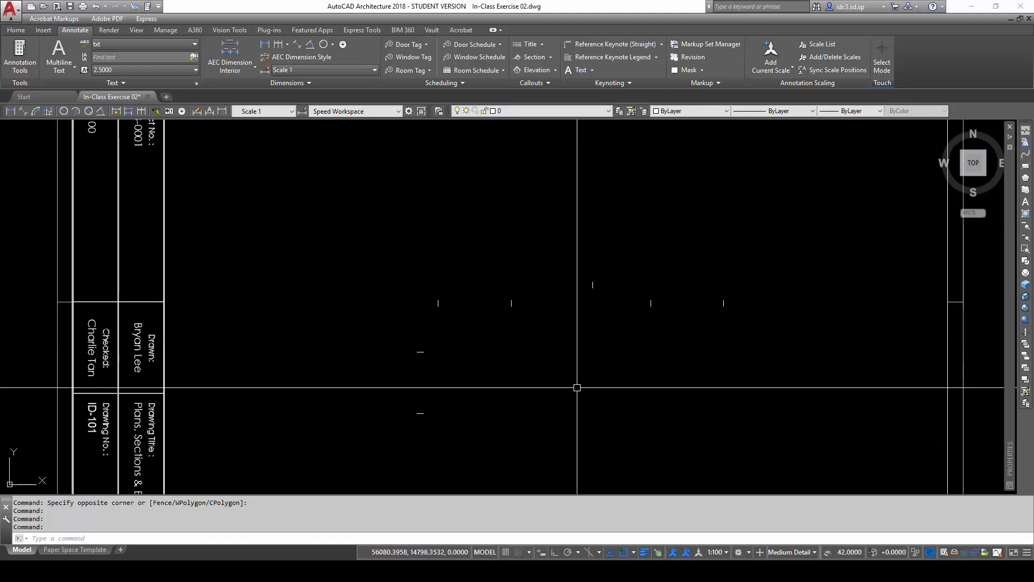
scroll(576, 385, down, 2)
middle_drag(609, 182, 598, 217)
middle_drag(668, 148, 674, 273)
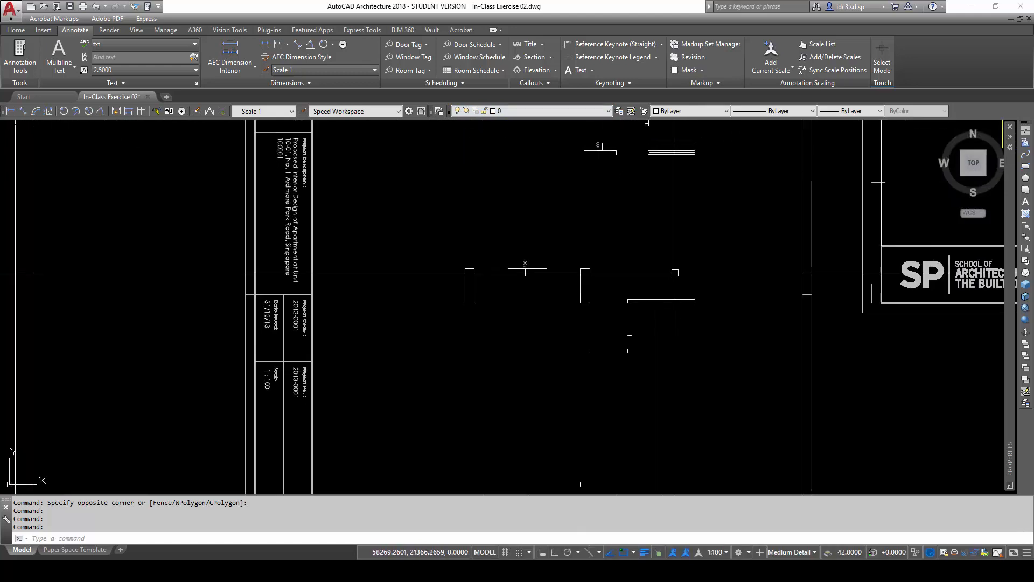
scroll(600, 399, down, 2)
middle_drag(600, 399, 608, 346)
scroll(589, 404, up, 2)
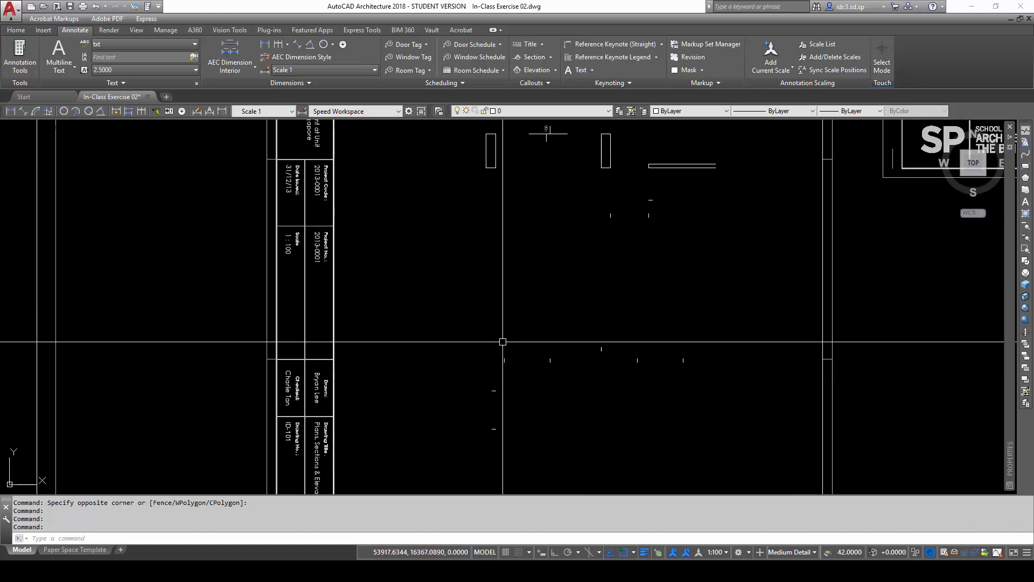
click(481, 332)
click(729, 461)
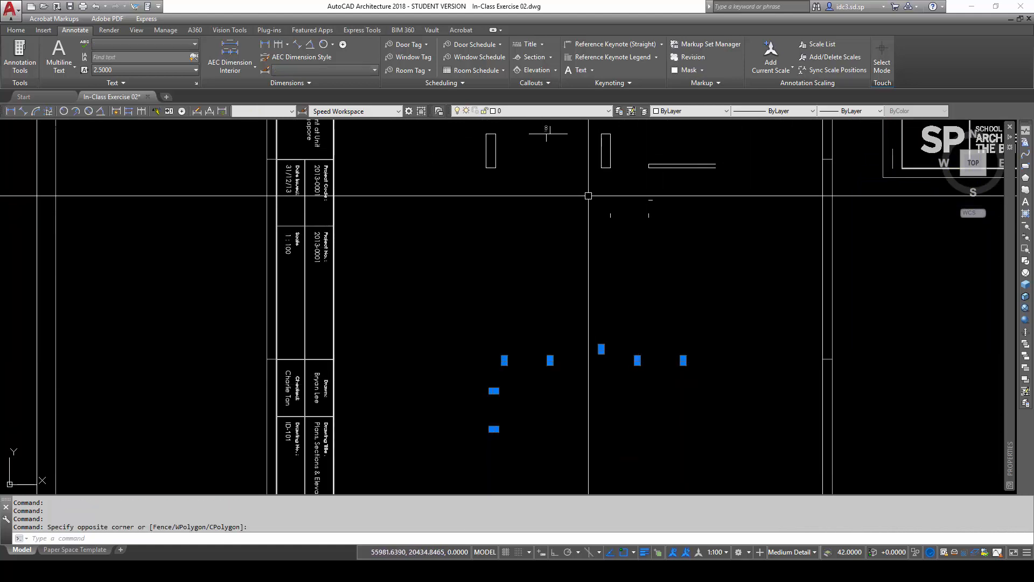
click(588, 195)
click(694, 251)
middle_drag(662, 232, 657, 253)
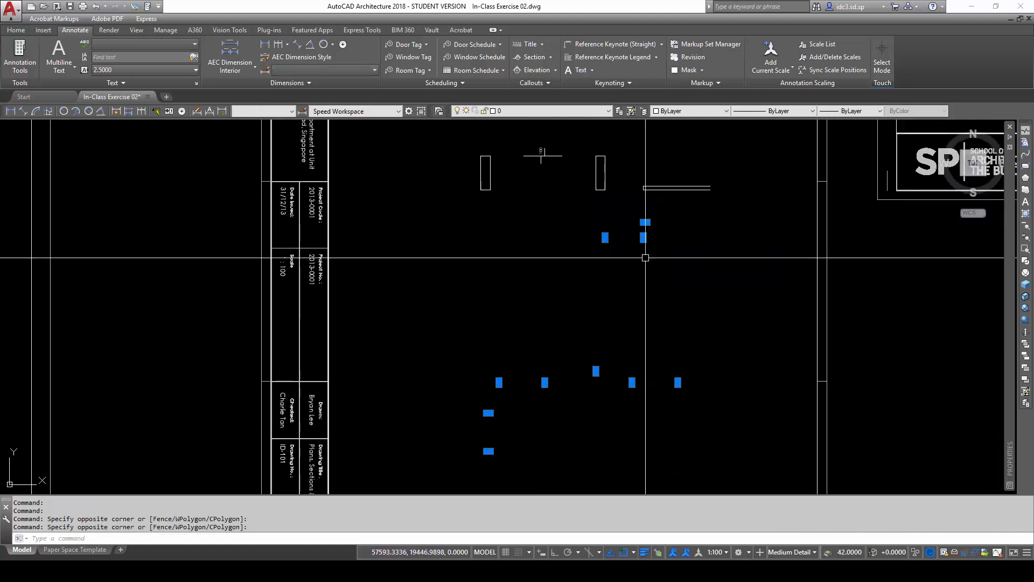
- Move the selected short segments to the Wall layer and clear the selection
click(551, 110)
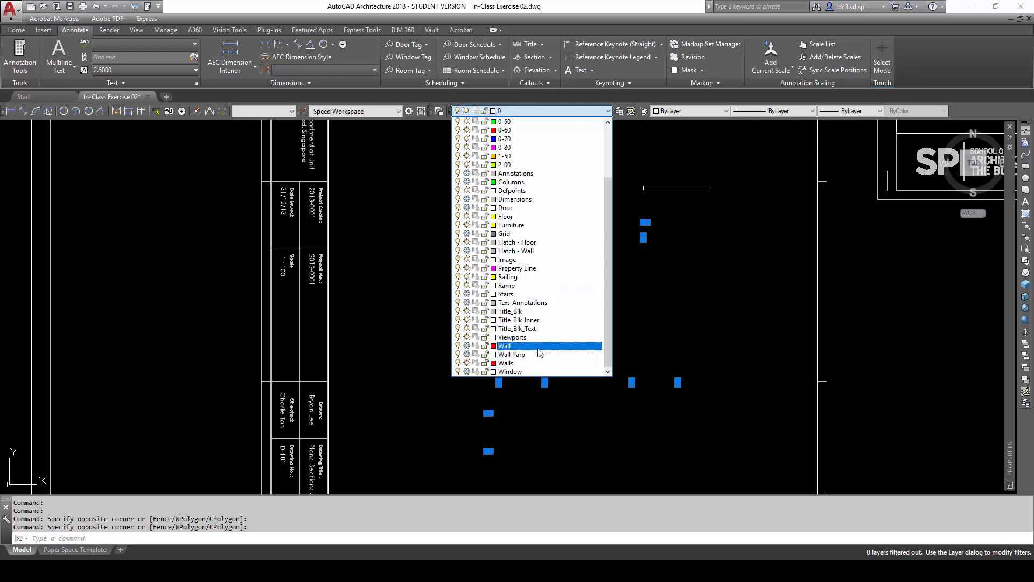
click(537, 347)
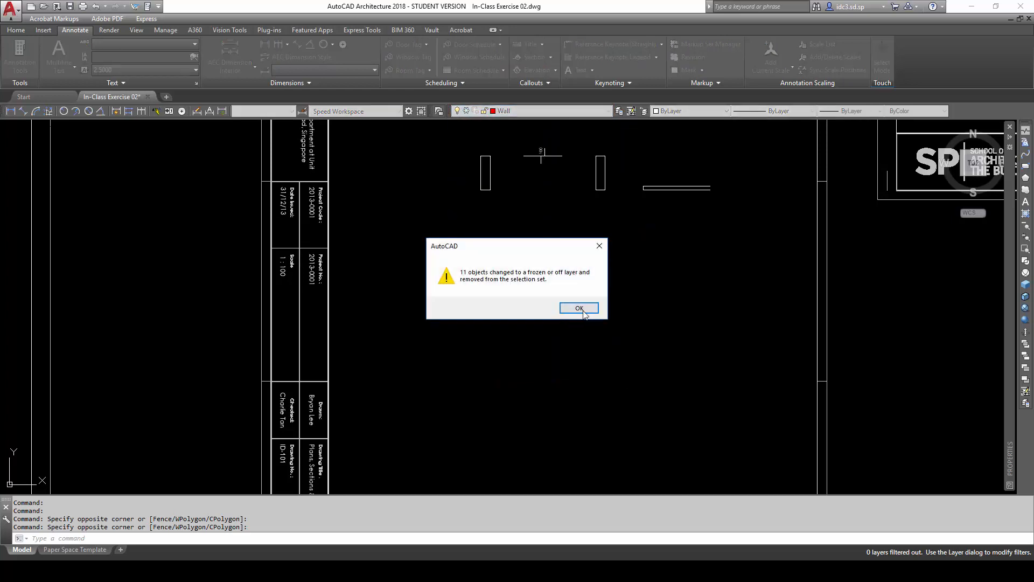
click(577, 306)
key(Escape)
- Move the two upright rectangles on either side of the southern 100 level mark to the Columns layer and clear the selection
scroll(582, 323, down, 6)
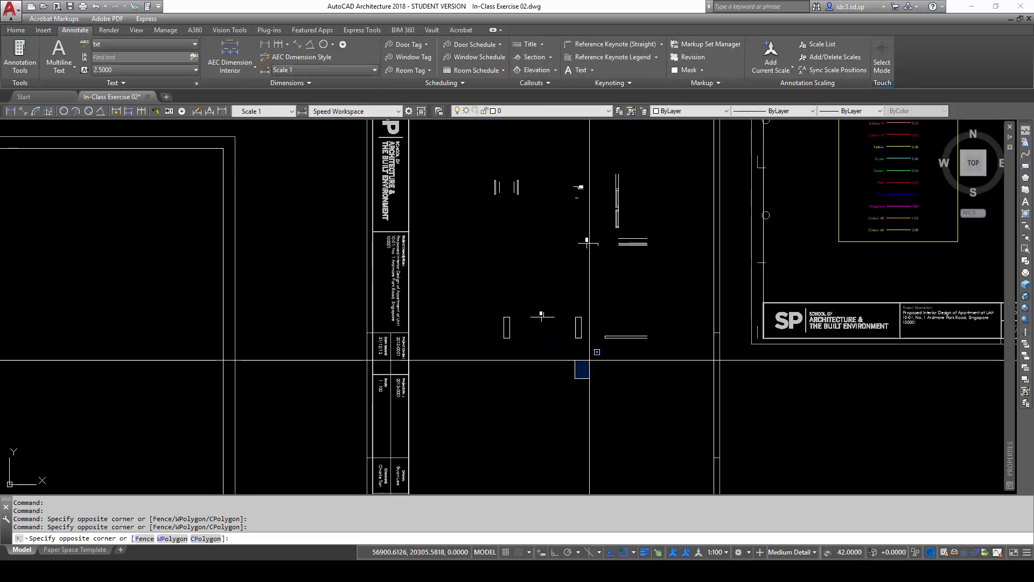
key(Escape)
scroll(568, 345, up, 4)
click(591, 289)
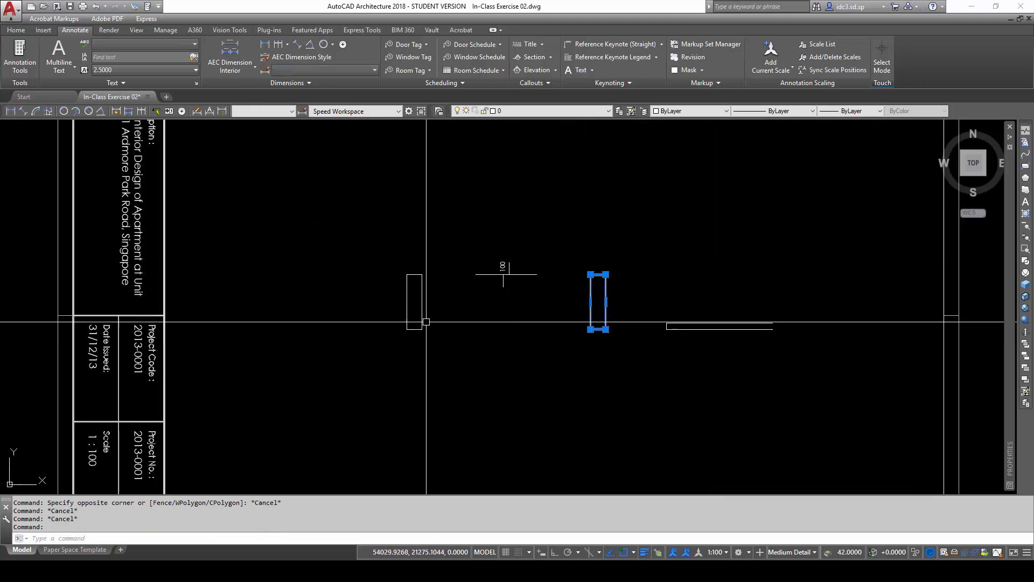
click(422, 300)
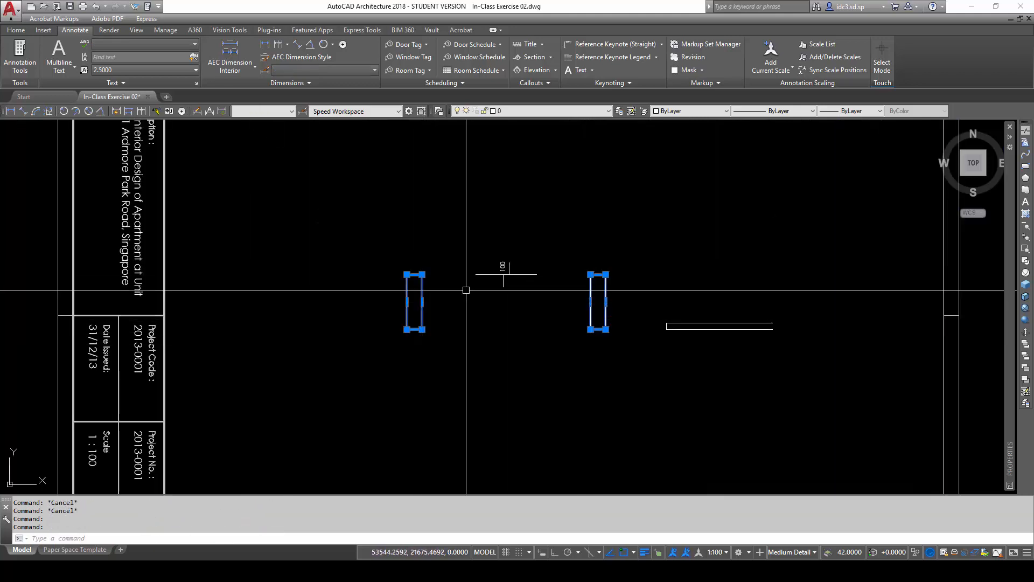
click(526, 111)
click(549, 254)
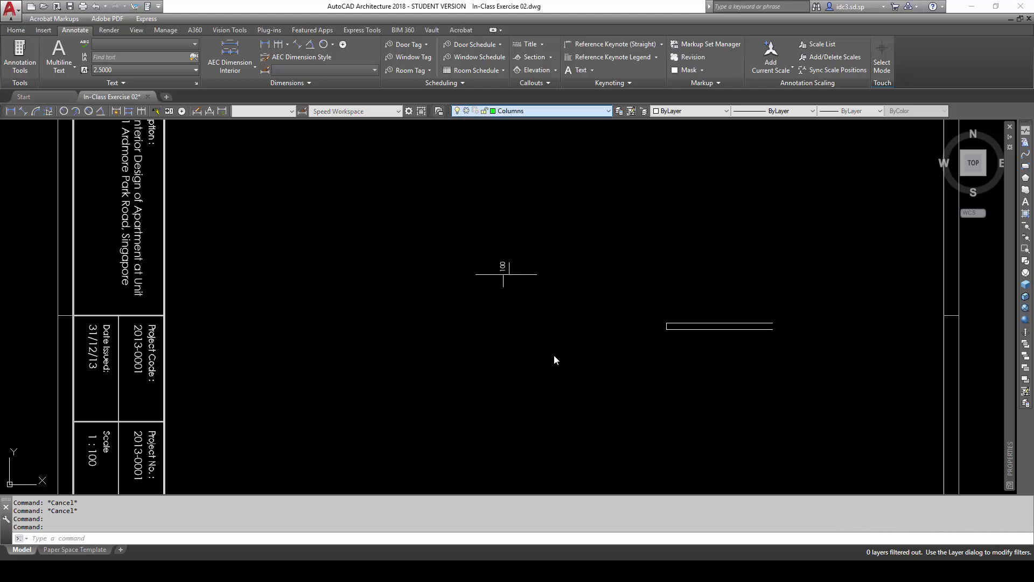
key(Escape)
key(Escape)
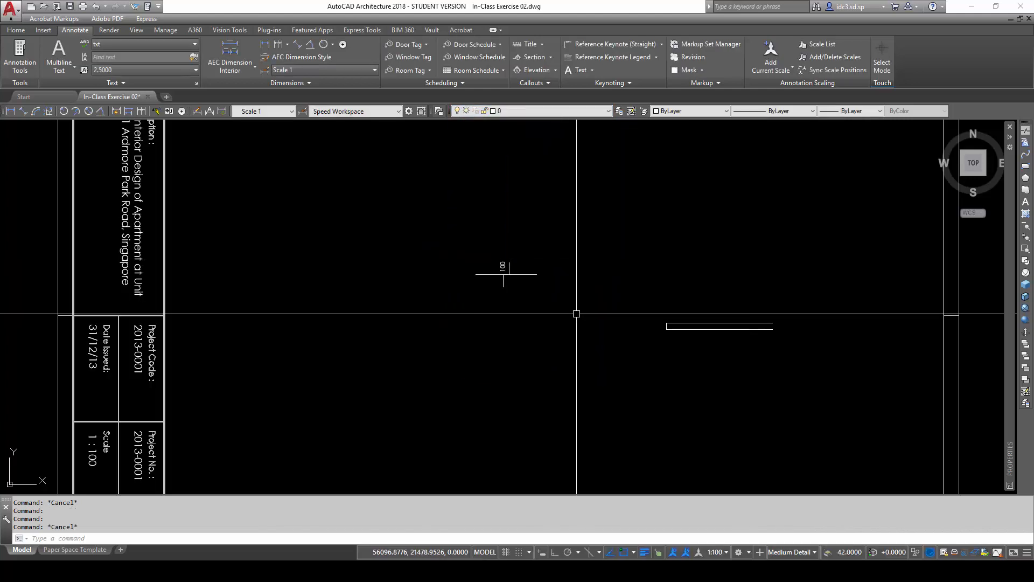
middle_drag(574, 314, 561, 443)
scroll(593, 237, up, 3)
click(576, 302)
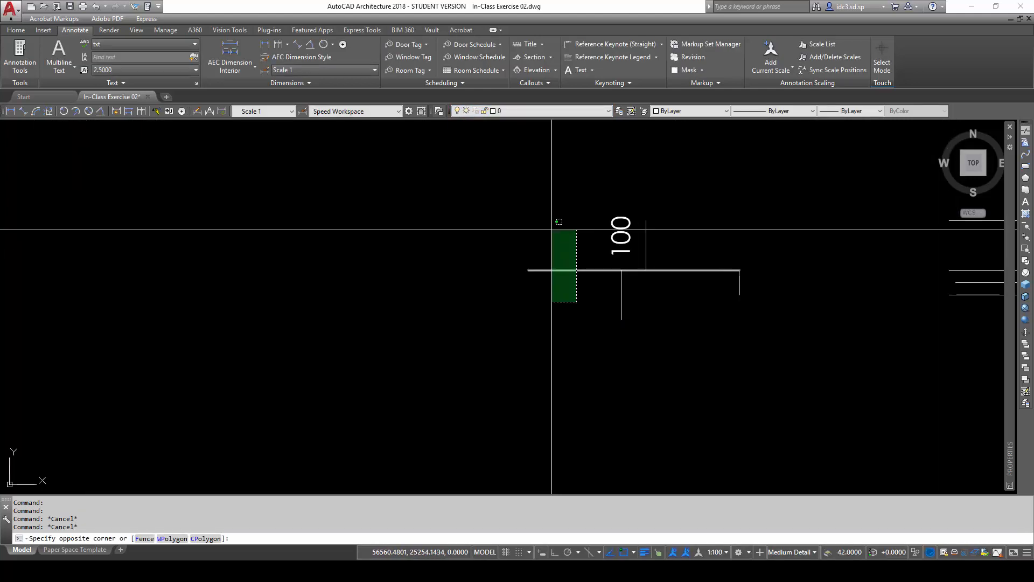
click(552, 228)
scroll(562, 349, down, 3)
middle_drag(562, 349, 562, 280)
scroll(565, 277, up, 3)
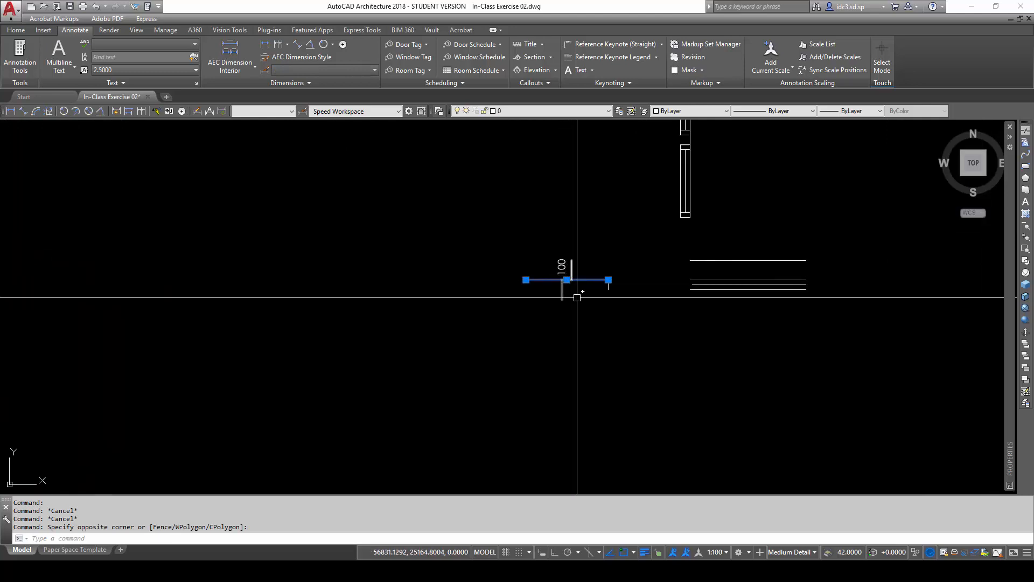
key(Escape)
key(Escape)
- Move the short vertical segment at the east end of the next 100 level mark to the Wall layer and clear the selection
click(595, 270)
click(626, 306)
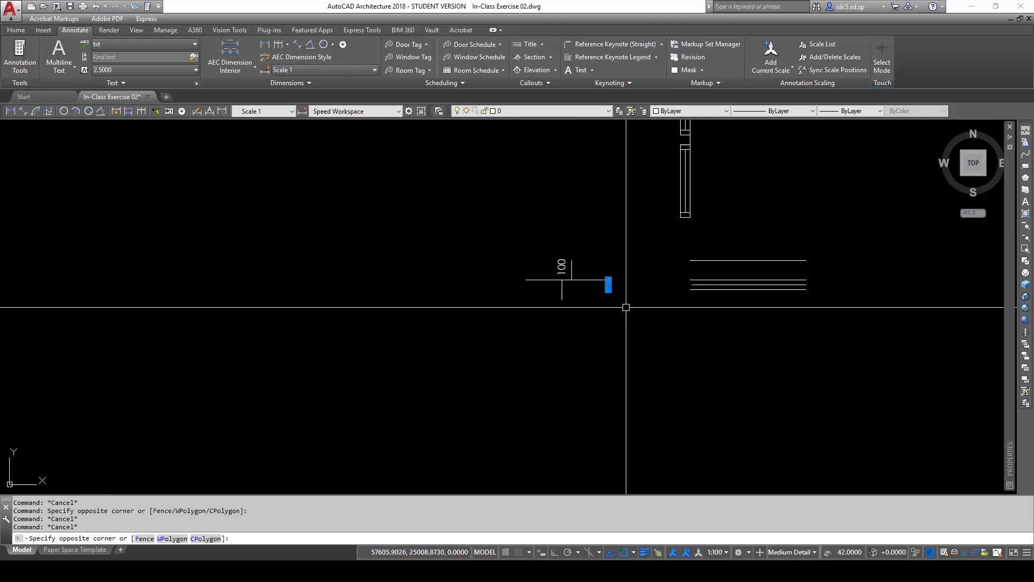
click(530, 111)
scroll(515, 372, down, 3)
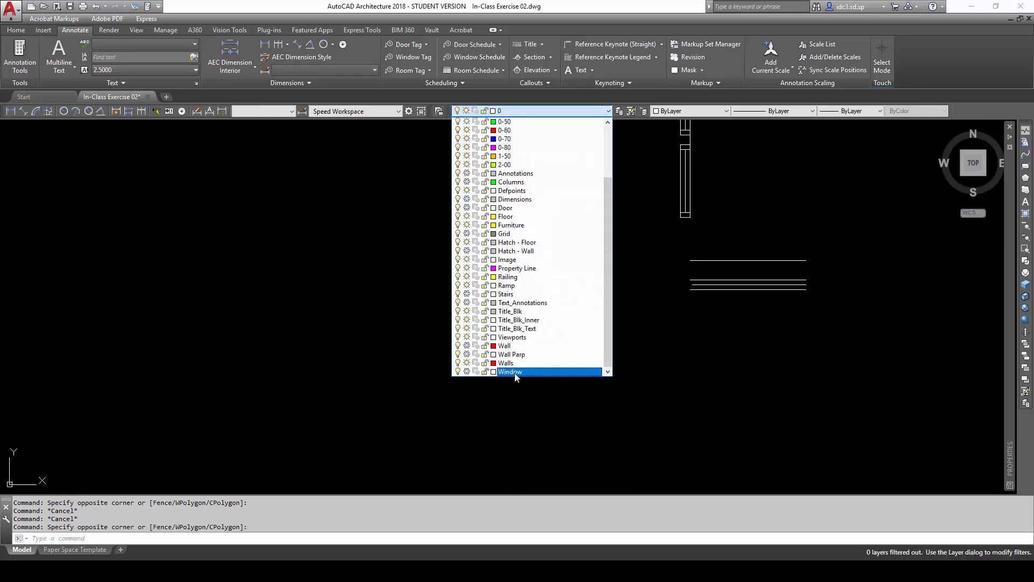
click(509, 345)
key(Escape)
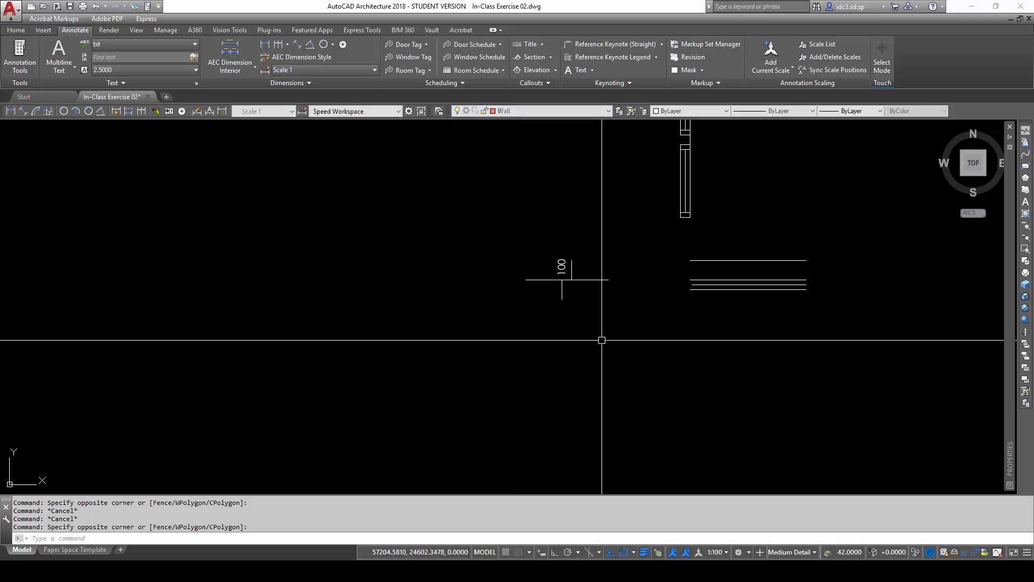
scroll(600, 341, down, 5)
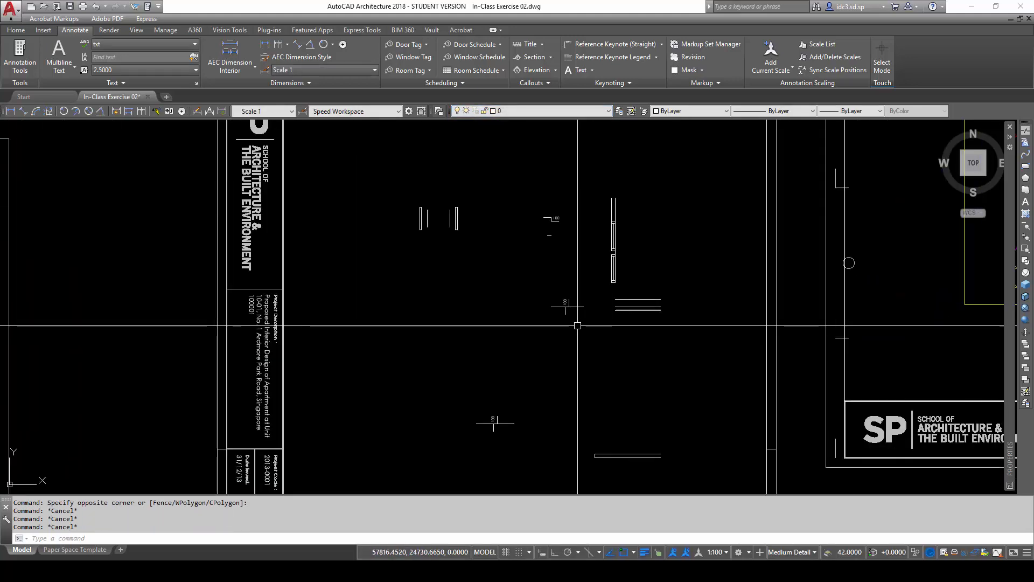
scroll(397, 203, up, 4)
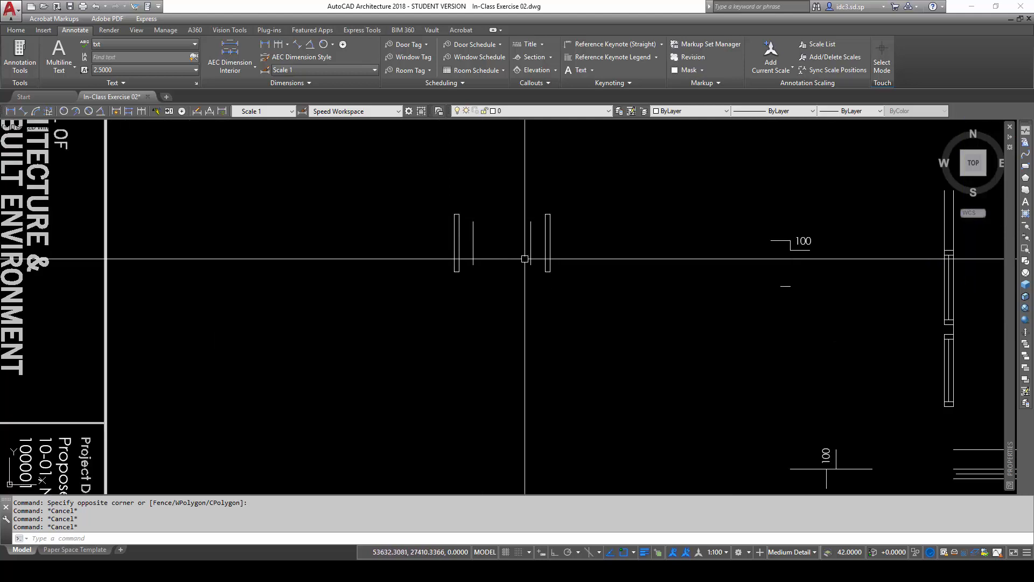
scroll(530, 275, down, 5)
scroll(667, 298, up, 5)
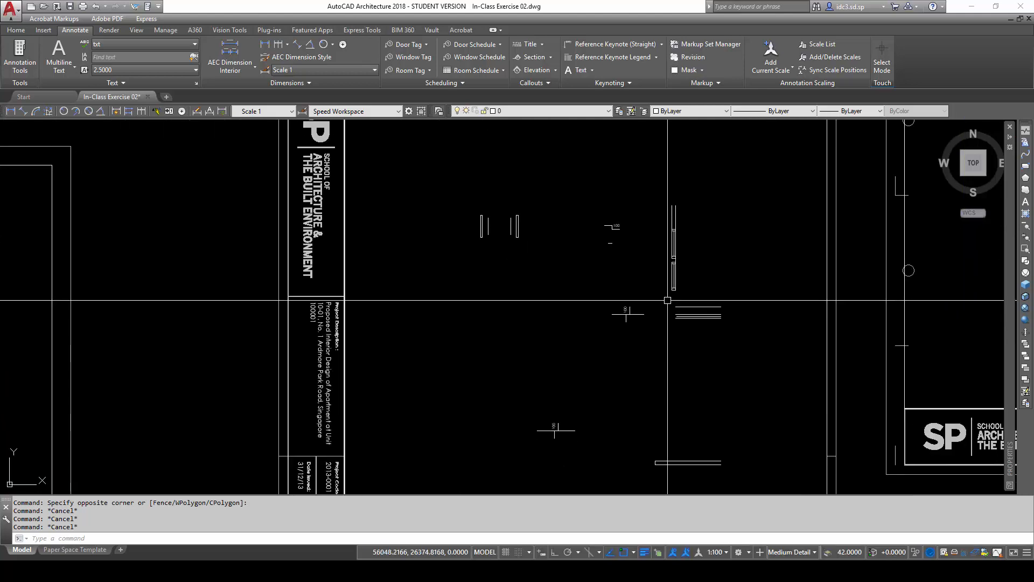
- Select the frame, centre line and end pieces of the northern upright window on the plan's east side
scroll(639, 194, up, 2)
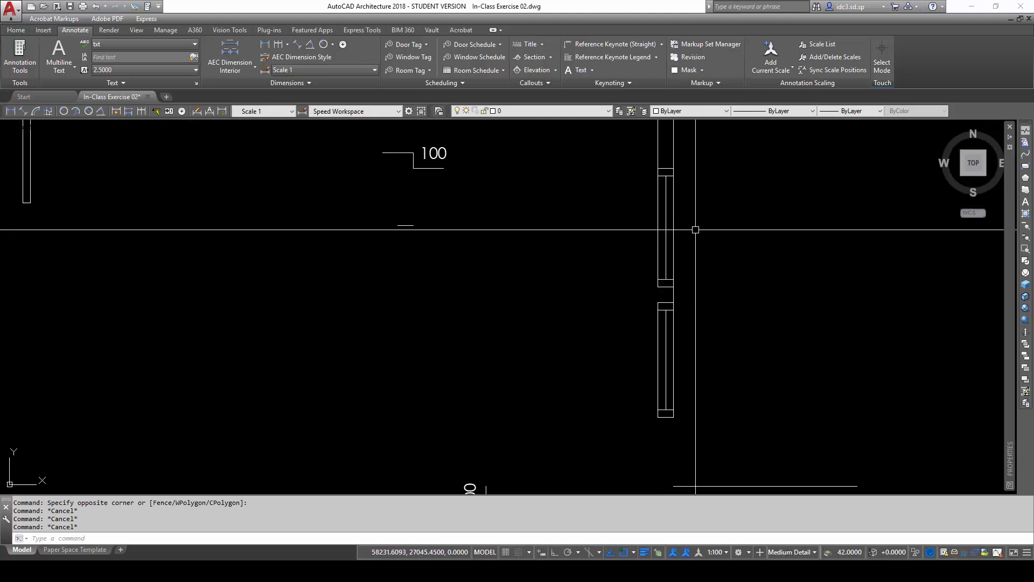
click(666, 143)
scroll(646, 162, up, 4)
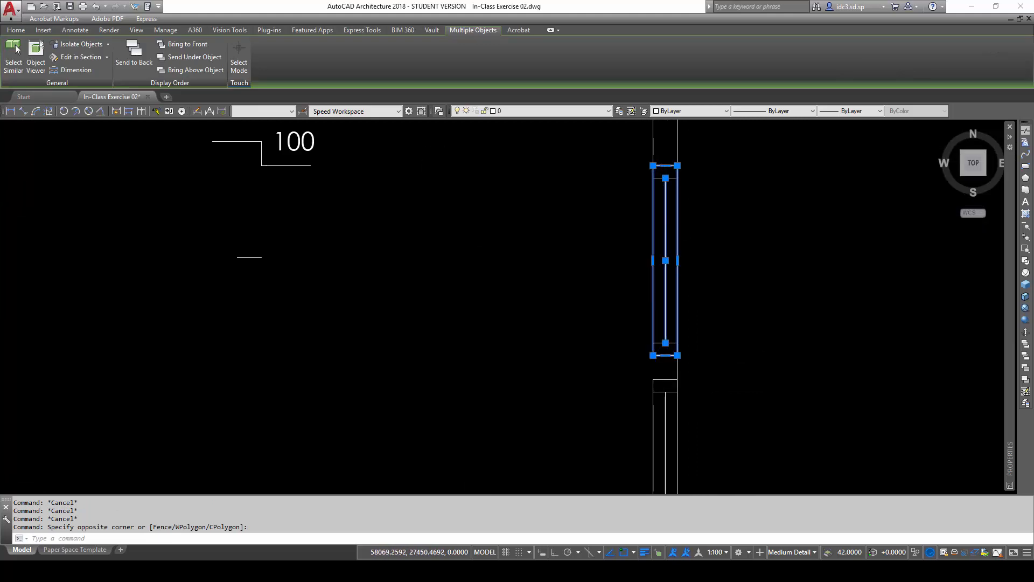
scroll(648, 215, down, 4)
scroll(648, 215, up, 7)
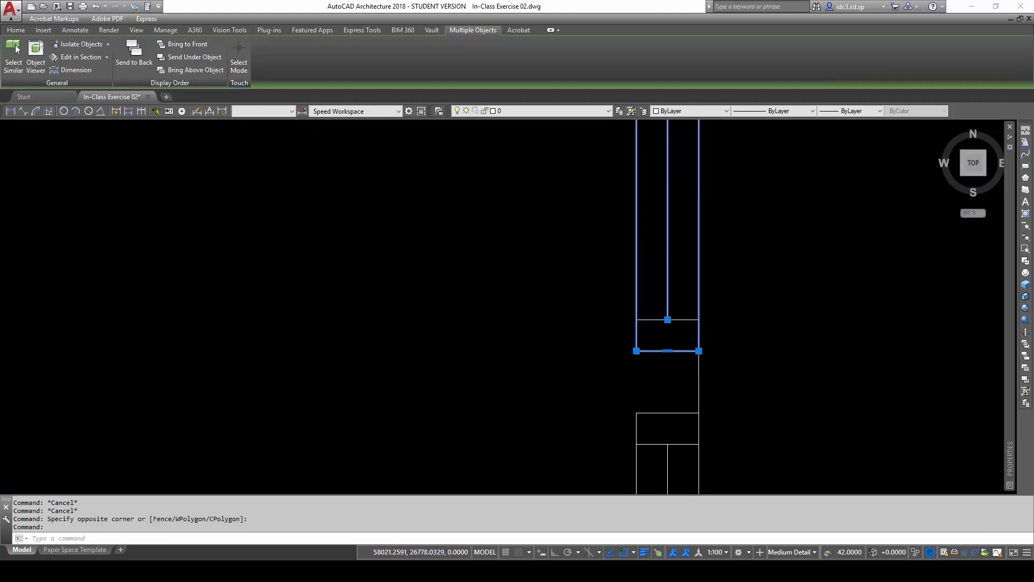
scroll(664, 294, down, 5)
middle_drag(665, 294, 594, 238)
scroll(639, 373, up, 1)
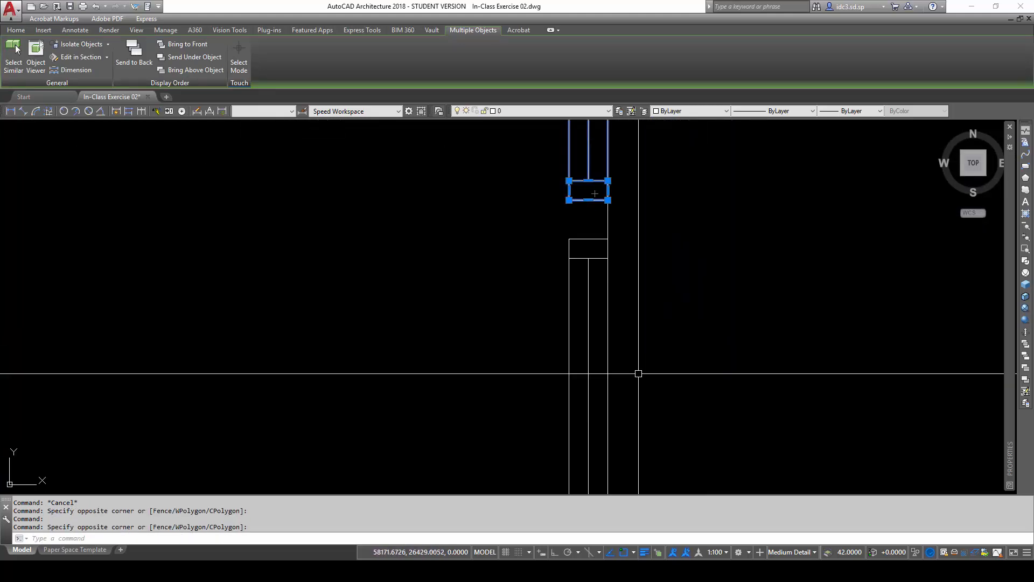
- Add the end pieces, centre line and frame of the southern upright window below it to the selection
click(599, 276)
click(585, 255)
middle_drag(627, 379, 641, 184)
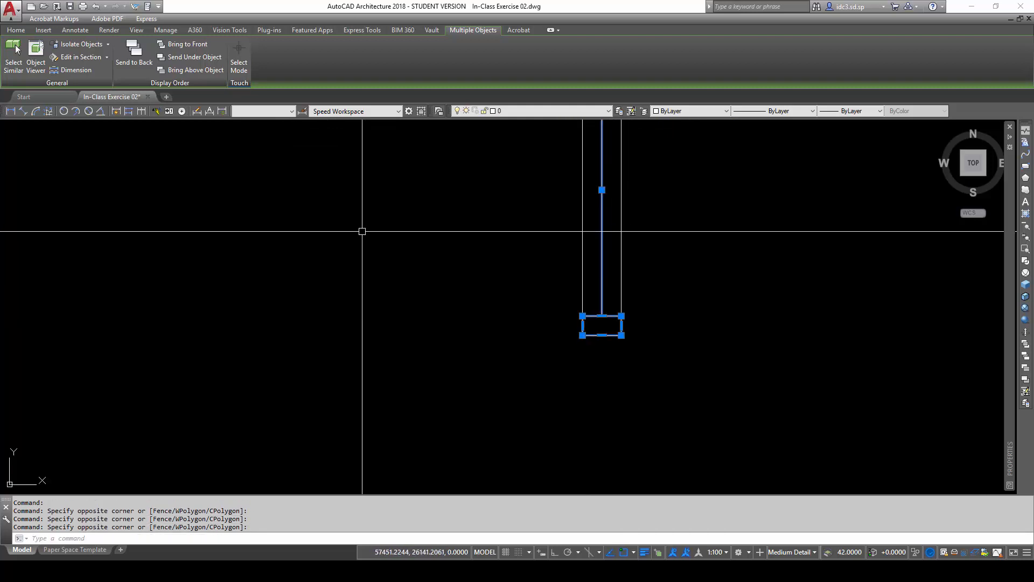
scroll(637, 271, down, 2)
middle_drag(638, 272, 631, 409)
scroll(623, 398, up, 1)
click(653, 381)
click(576, 365)
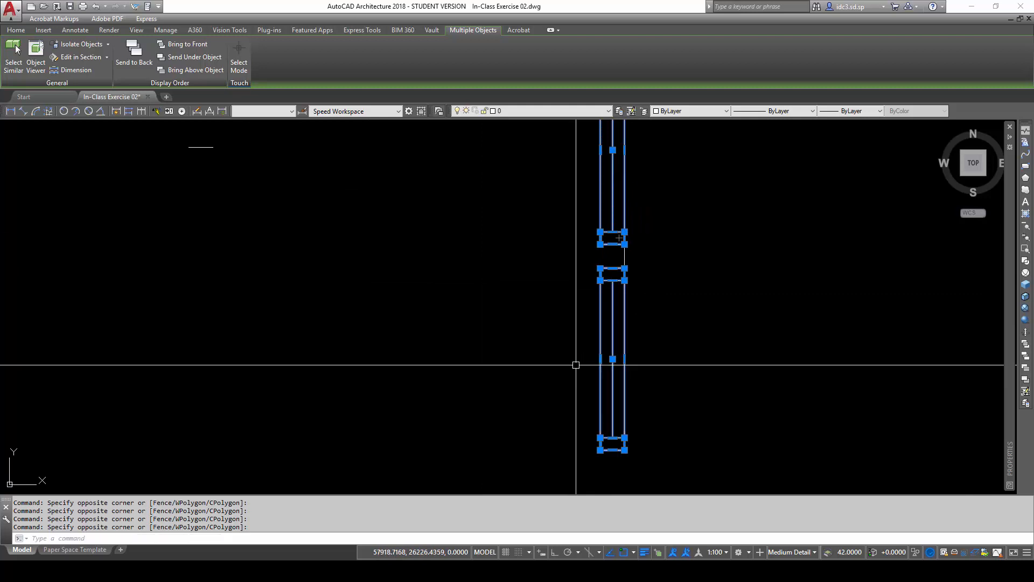
middle_drag(701, 255, 706, 369)
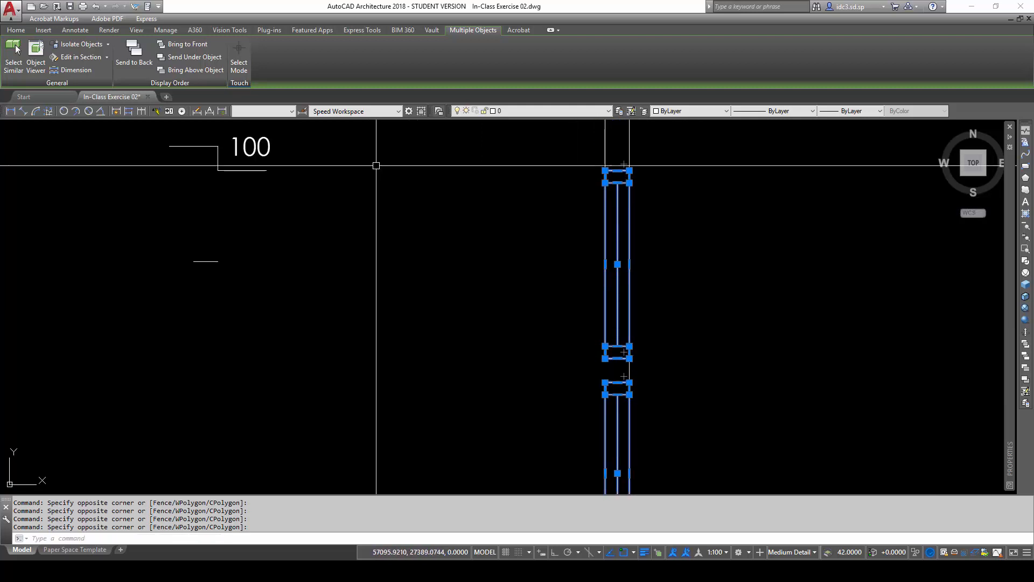
- Move the selected linework of both upright windows to the Window layer
click(500, 113)
scroll(545, 345, down, 3)
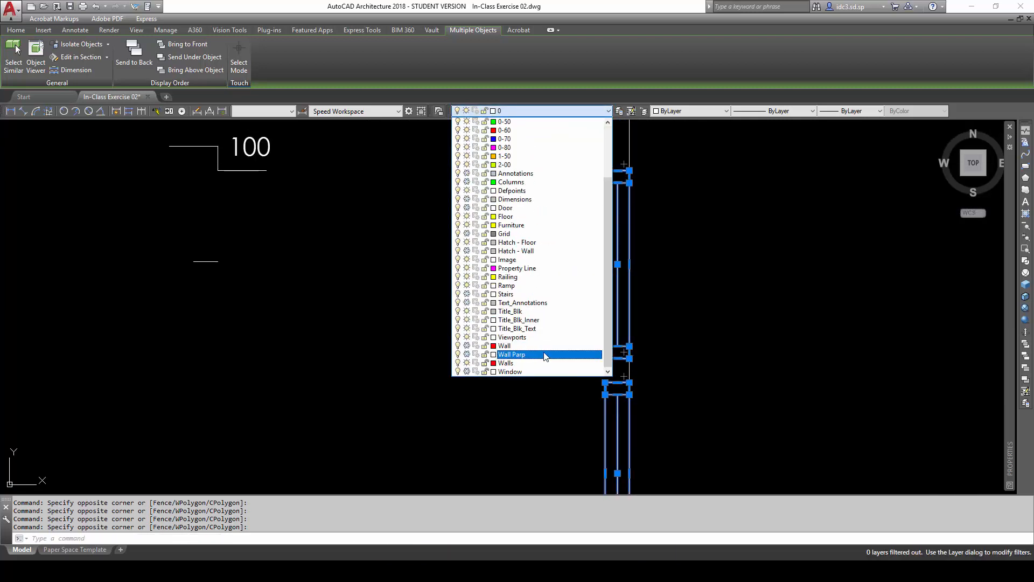
click(535, 372)
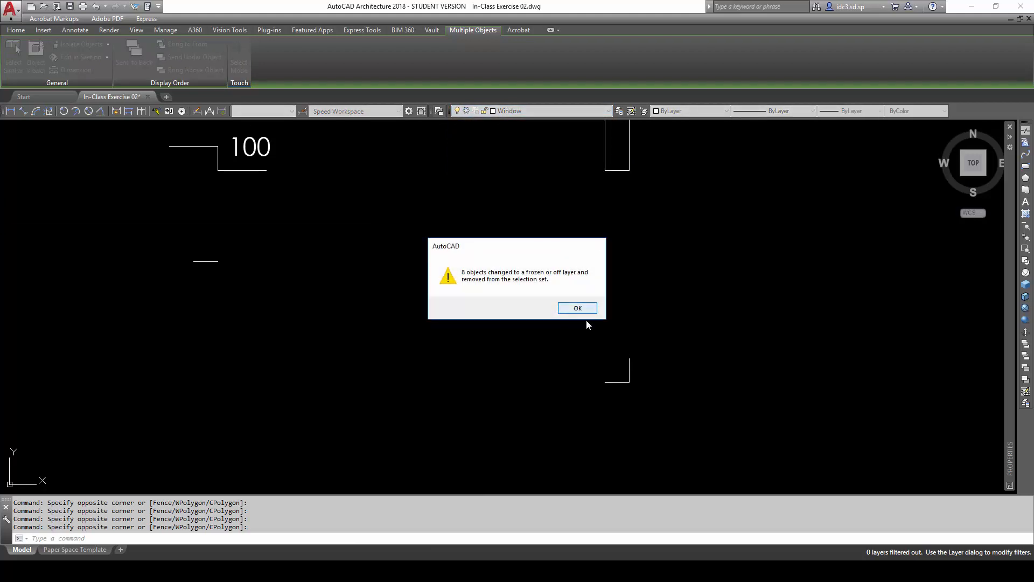
click(581, 309)
- Move the pair of upright lines and the short leftover segments around the former windows to the Wall layer and clear the selection
scroll(586, 341, down, 4)
click(625, 260)
click(569, 268)
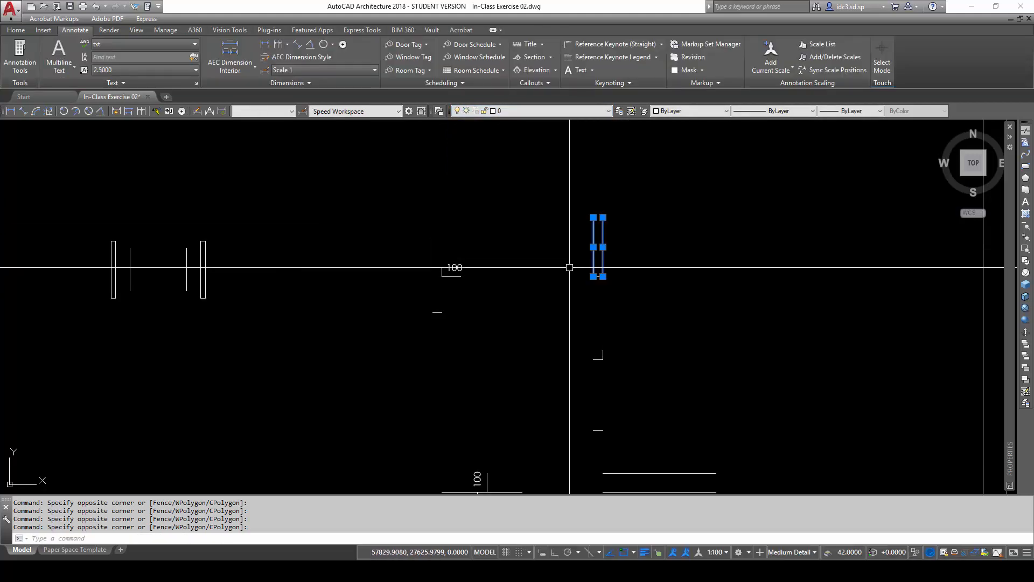
click(575, 335)
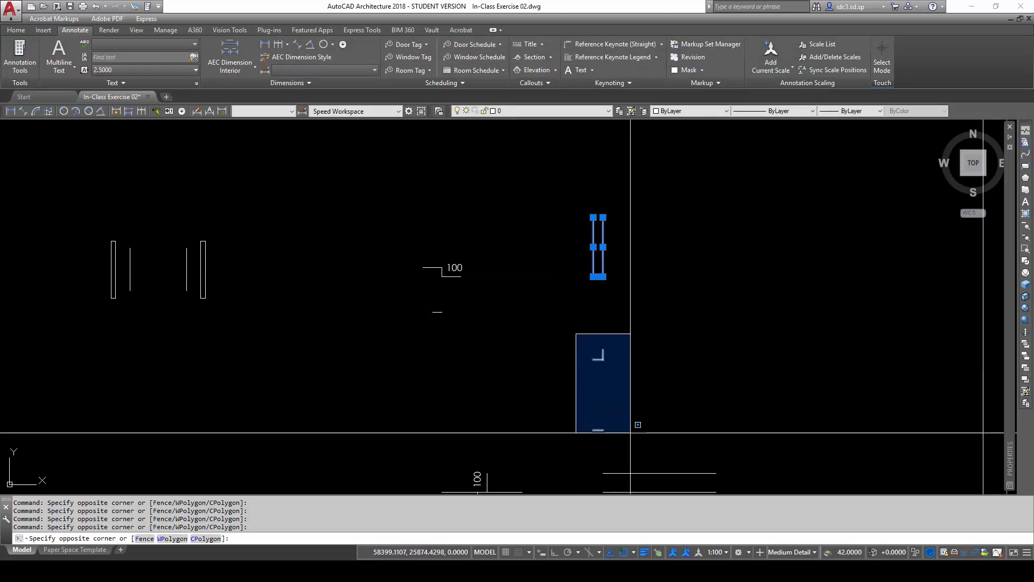
click(639, 426)
click(542, 113)
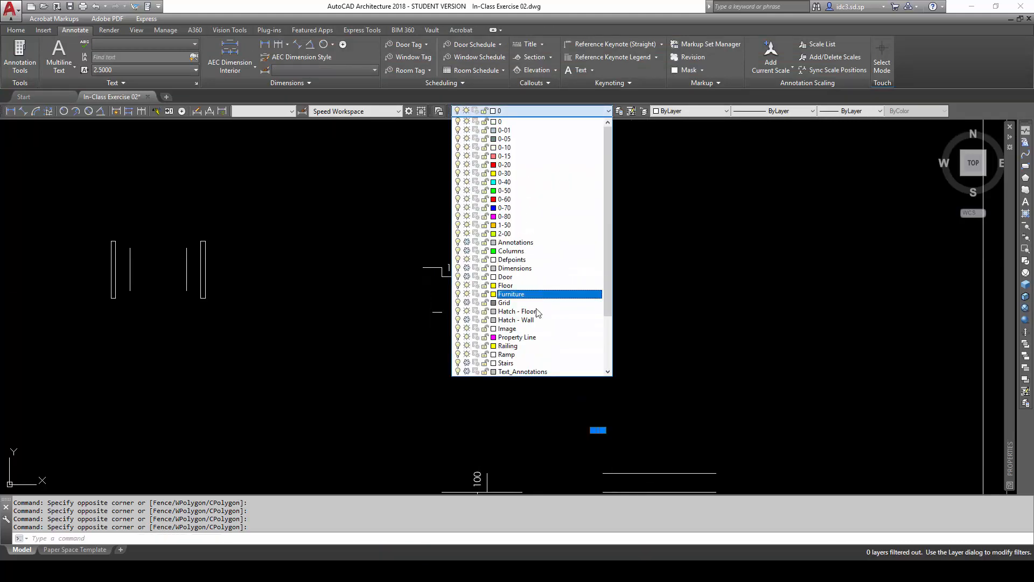
scroll(533, 334, down, 3)
click(532, 346)
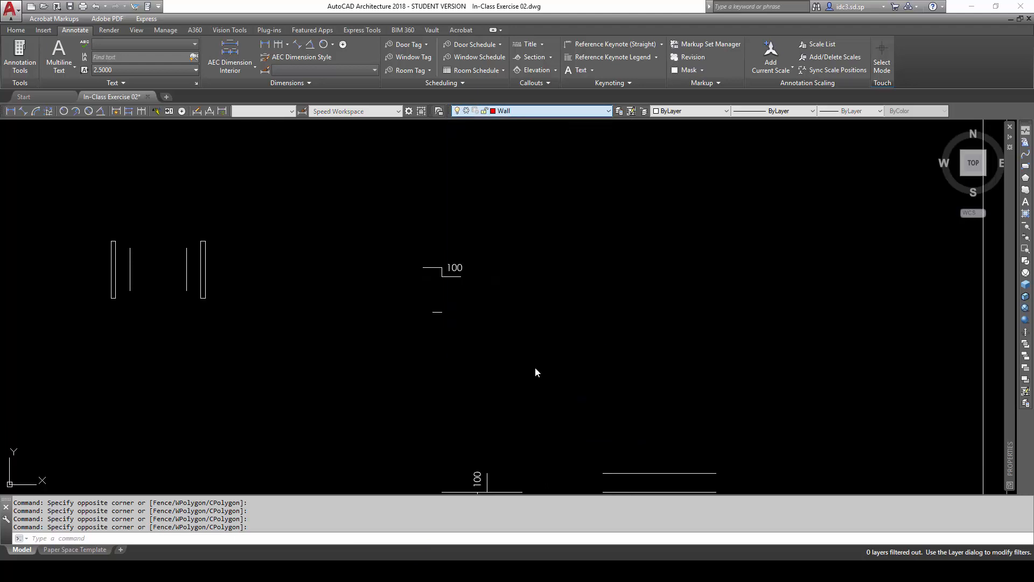
key(Escape)
key(Escape)
key(Escape)
- Move the short horizontal segment just south of the northernmost 100 level mark to the Wall layer
scroll(471, 339, down, 5)
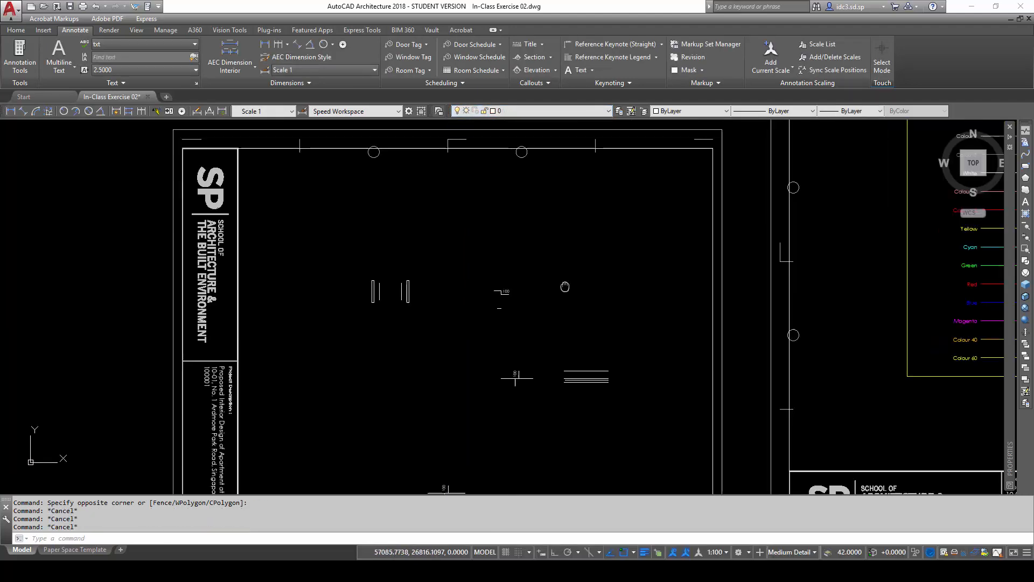
scroll(540, 295, up, 3)
scroll(540, 295, up, 4)
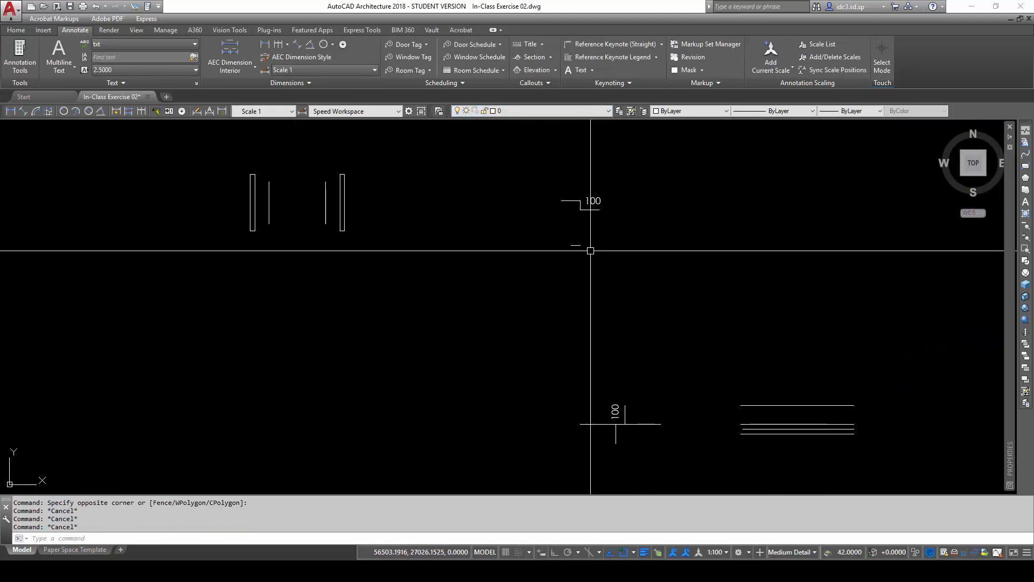
click(553, 242)
click(587, 258)
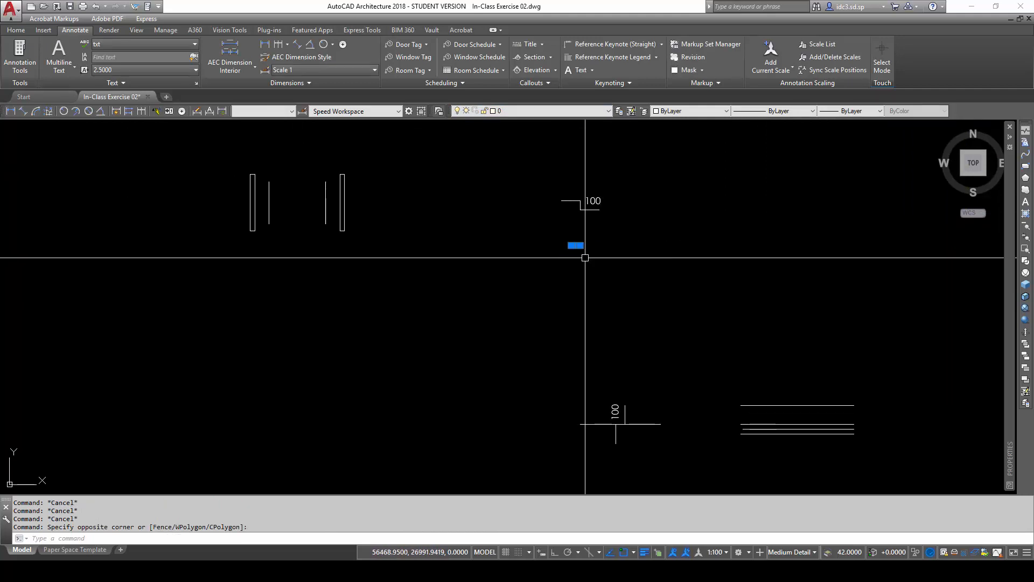
click(579, 111)
scroll(554, 379, down, 3)
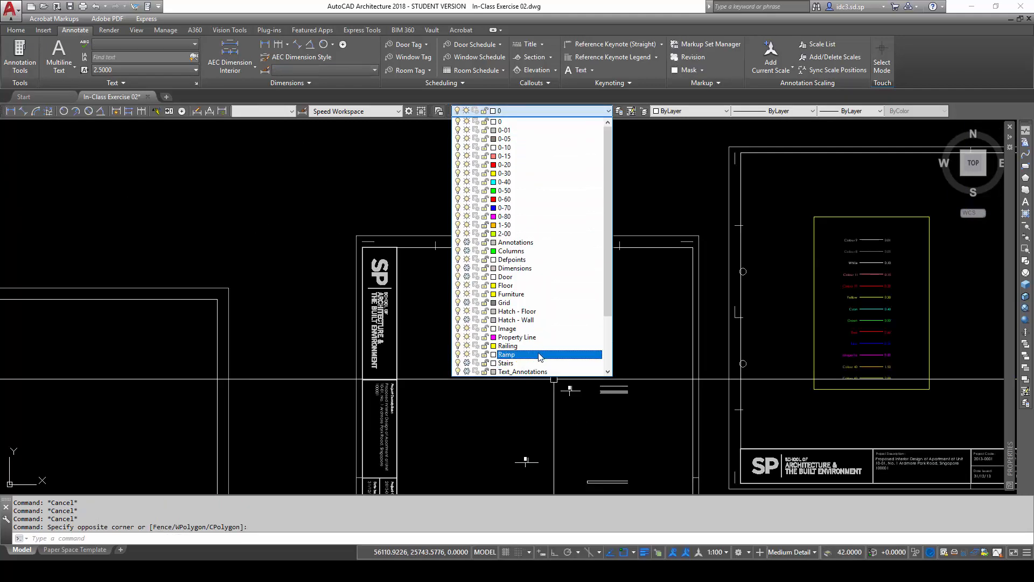
scroll(538, 357, down, 3)
click(531, 349)
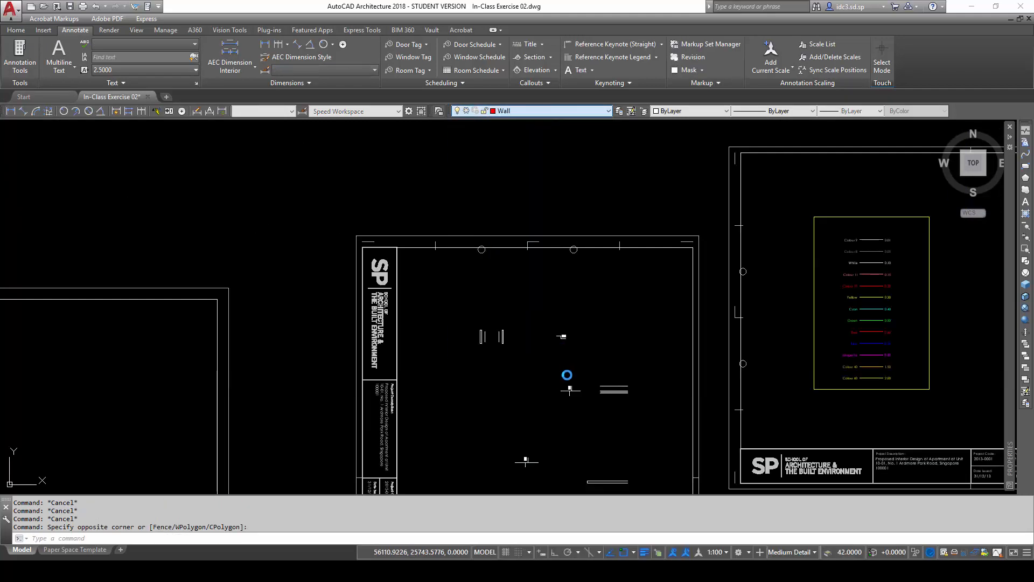
- Select the three 100 level marks with their short ticks, leaving the long horizontal lines out
scroll(564, 369, up, 3)
middle_drag(555, 414, 566, 302)
scroll(551, 340, up, 1)
scroll(565, 298, up, 1)
mouse_move(640, 180)
middle_down()
mouse_move(609, 316)
mouse_move(636, 192)
middle_up()
scroll(623, 261, down, 1)
click(656, 278)
scroll(599, 204, up, 3)
click(529, 167)
click(677, 240)
scroll(609, 332, down, 3)
middle_drag(538, 337, 569, 138)
click(518, 401)
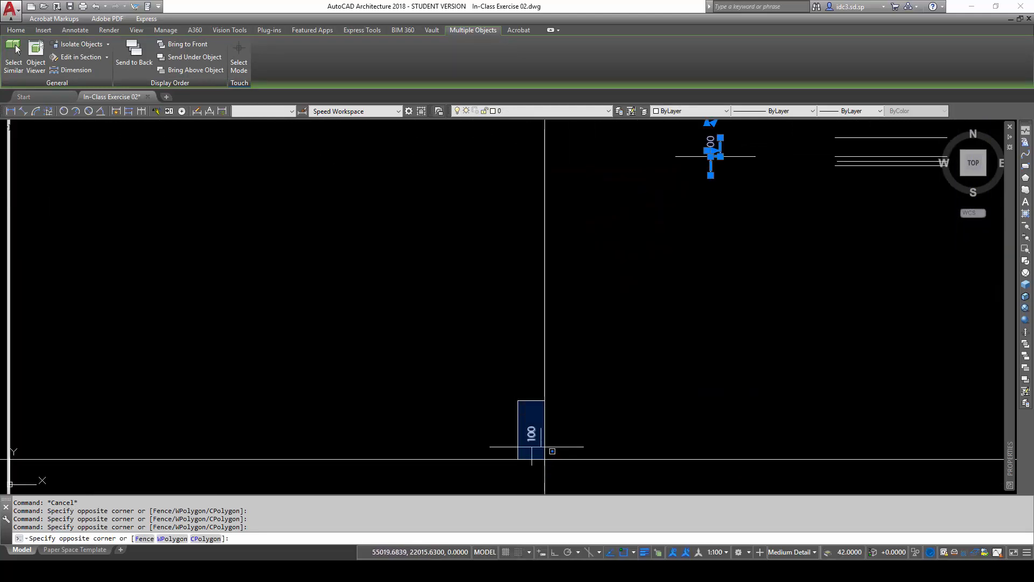
click(547, 468)
- Move the selected 100 level marks to the Annotations layer
click(505, 110)
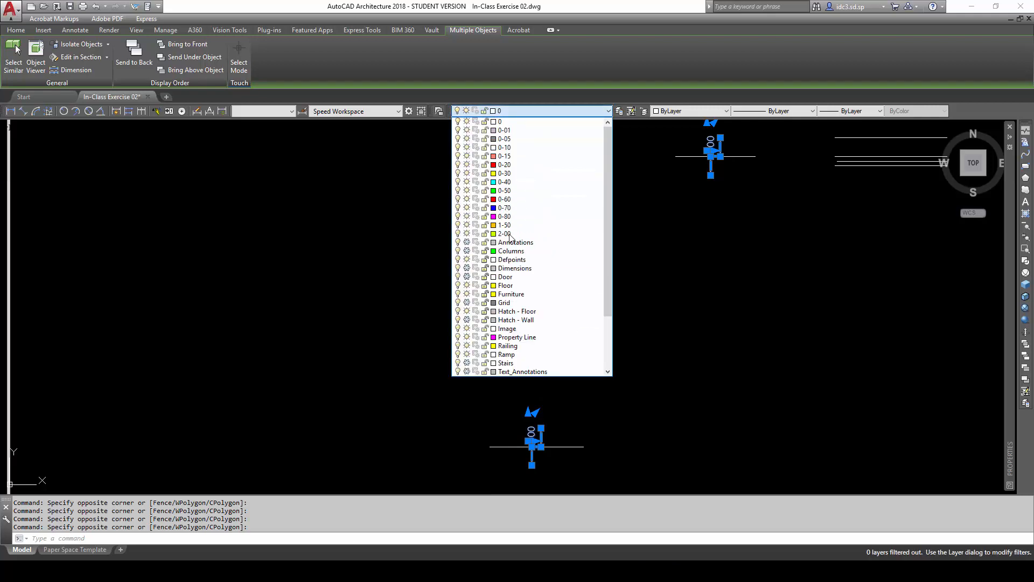
scroll(571, 335, down, 2)
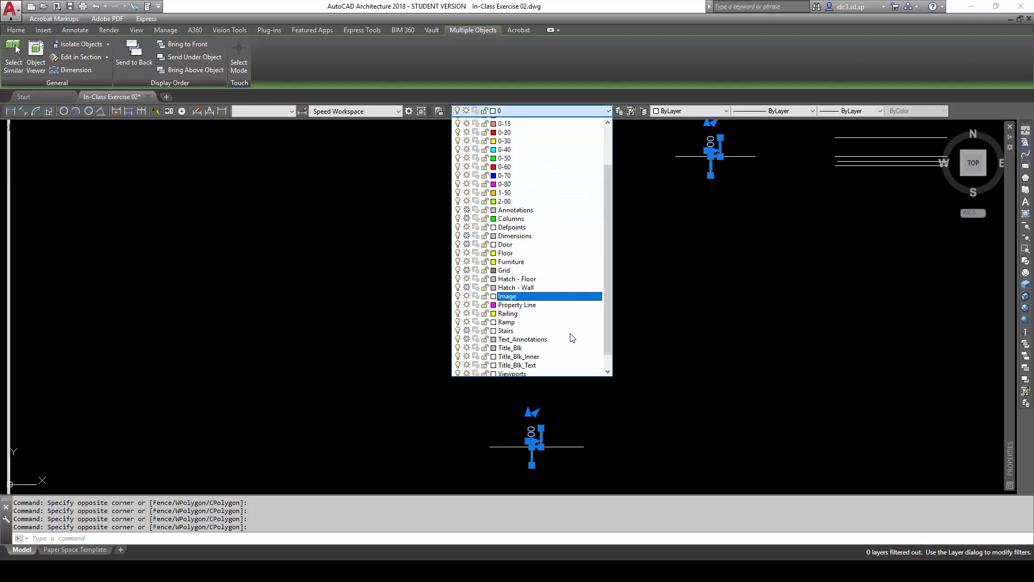
click(542, 193)
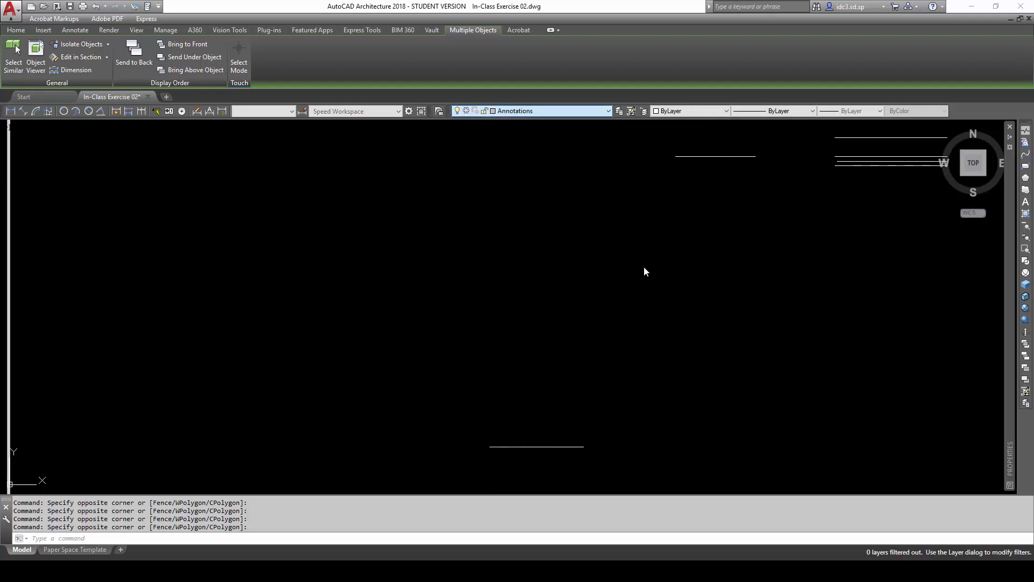
click(576, 308)
- Examine the unassigned horizontal lines in the middle of the plan and the long double line to the south
scroll(597, 334, down, 2)
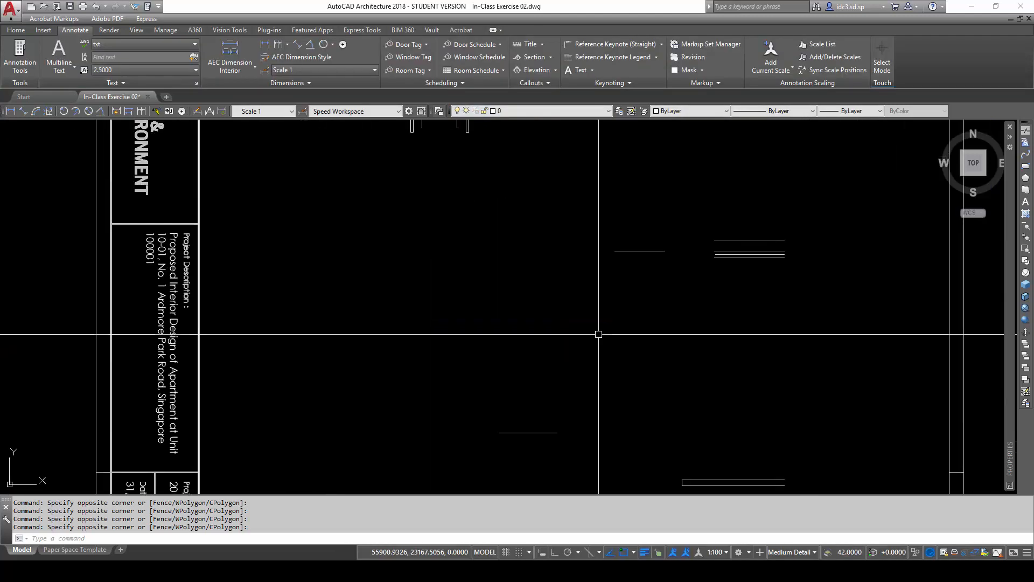
click(557, 433)
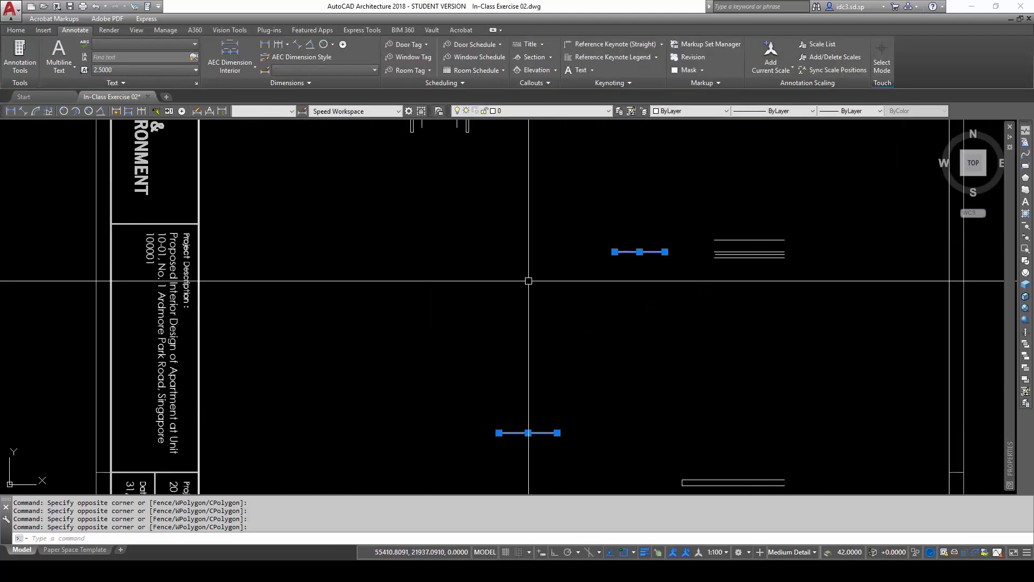
key(Escape)
key(Escape)
key(Escape)
key(Escape)
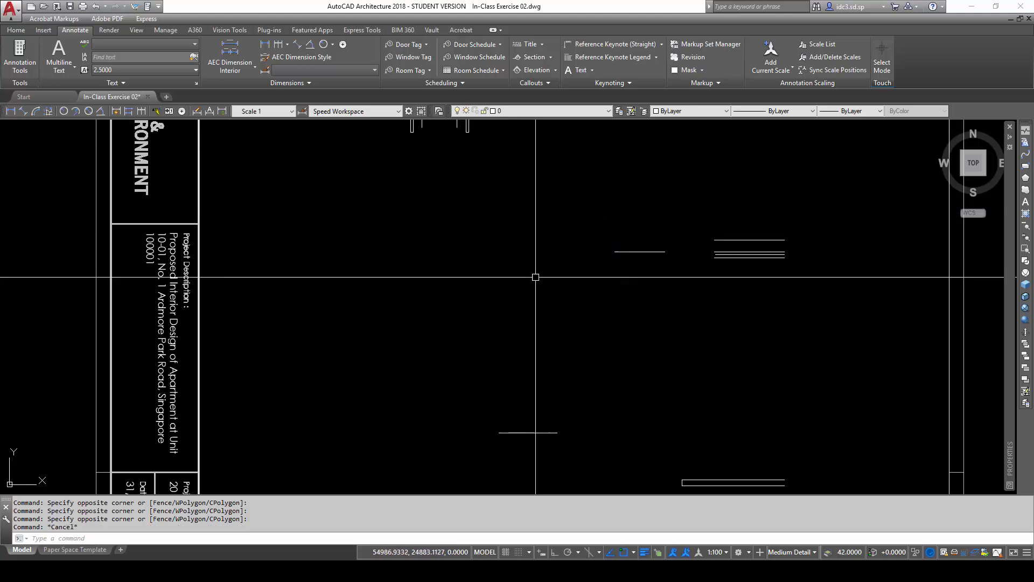
scroll(528, 207, down, 5)
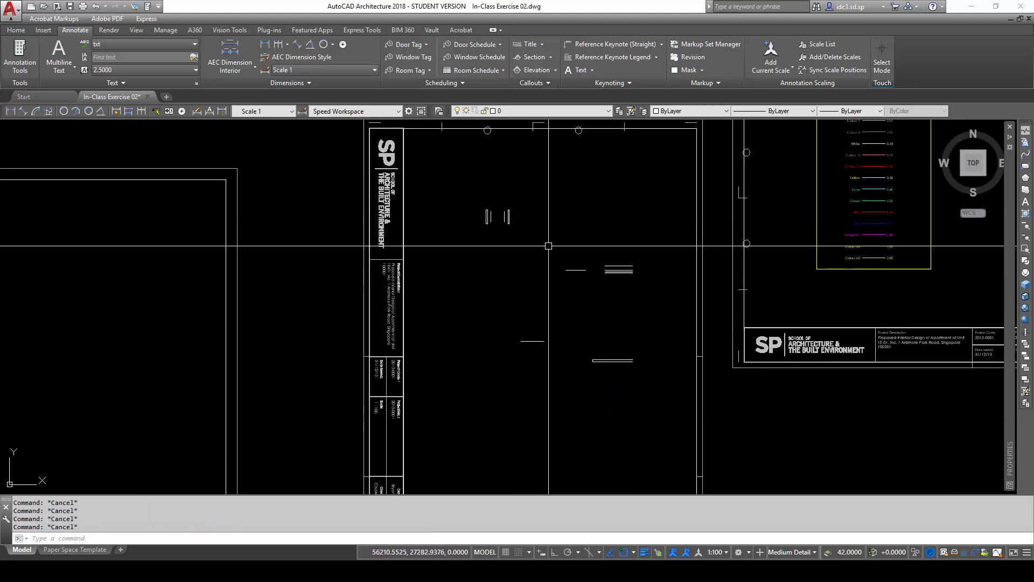
scroll(600, 299, down, 2)
scroll(600, 297, up, 4)
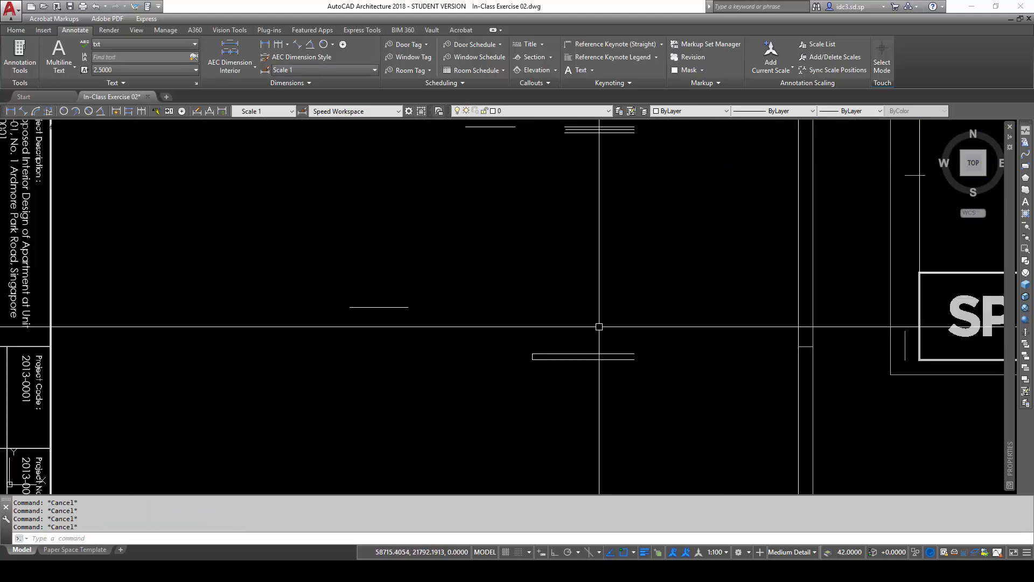
middle_drag(582, 362, 587, 380)
scroll(584, 380, up, 1)
click(625, 393)
click(606, 350)
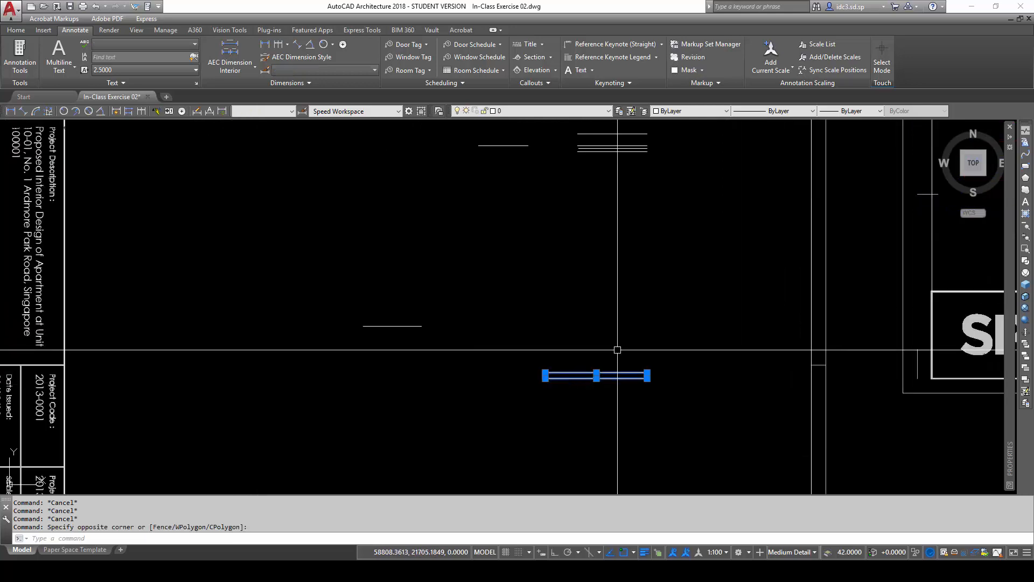
key(Escape)
key(Escape)
key(Escape)
scroll(623, 366, down, 4)
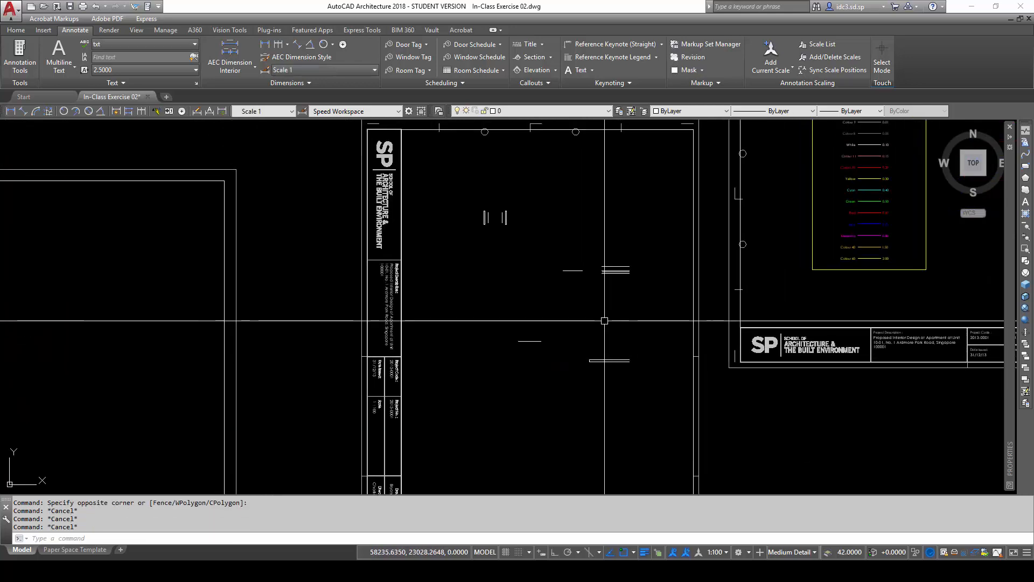
- Thaw all layers in the layer manager at once and close it
scroll(565, 318, down, 5)
scroll(533, 290, up, 3)
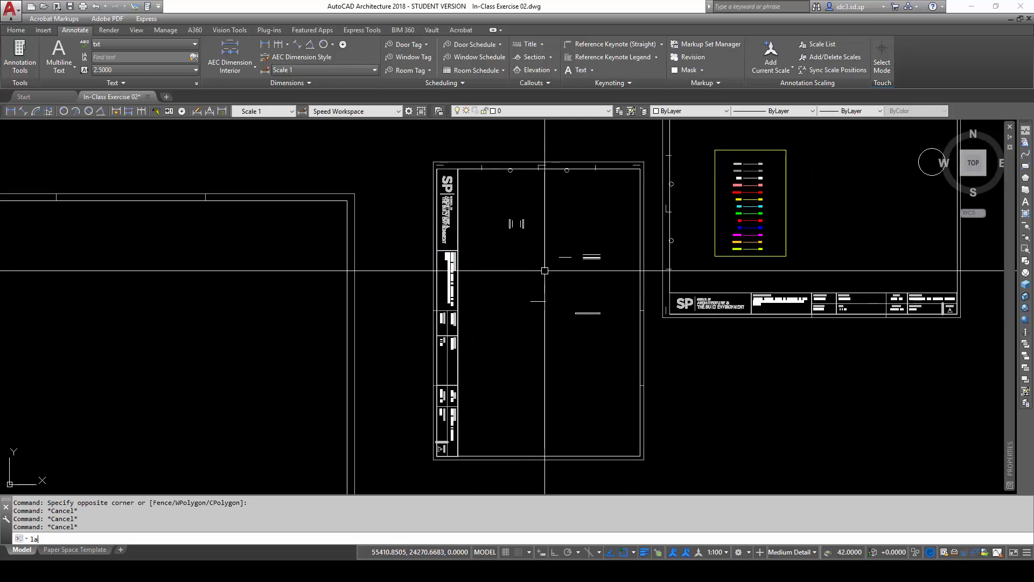
key(Return)
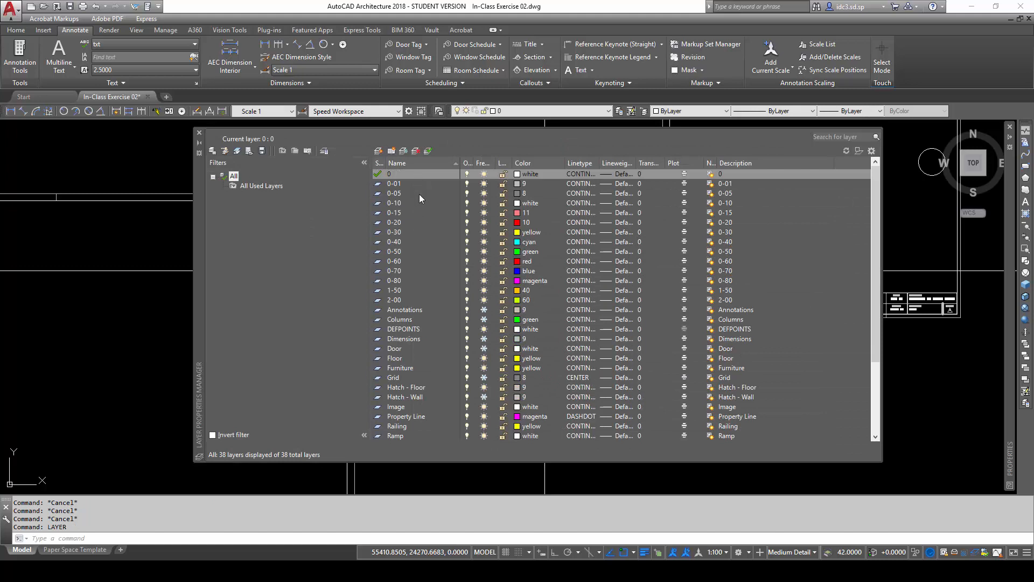
click(423, 212)
key(ctrl+a)
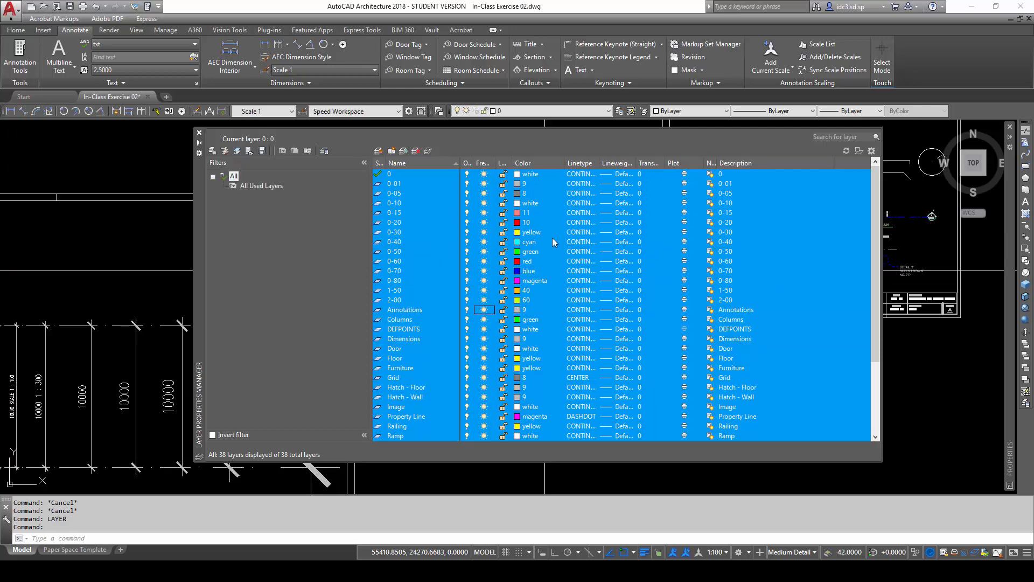
click(199, 132)
key(Escape)
key(Escape)
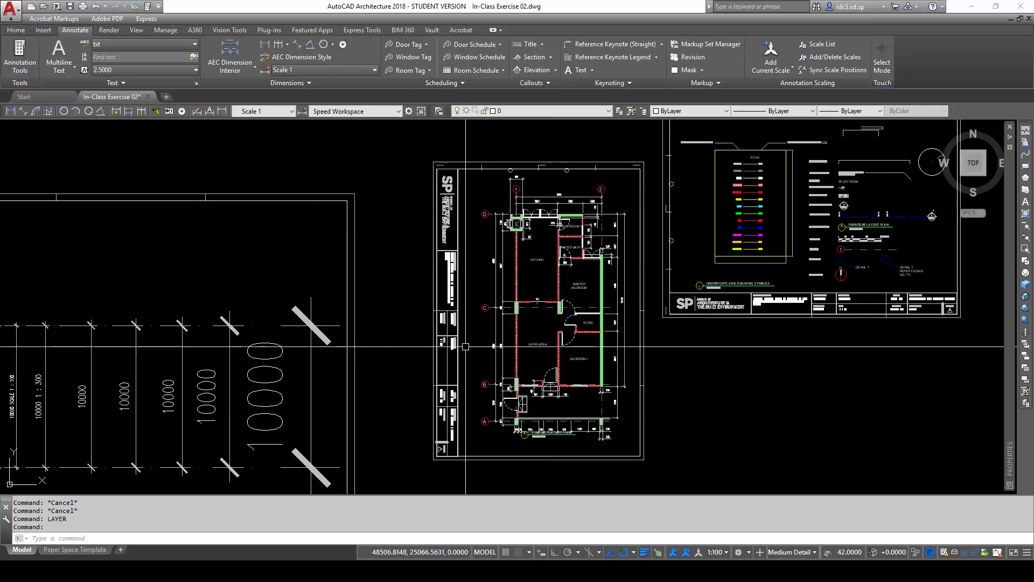
- Examine the linework around the Bathroom 1 door and the double casement window east of the master bath
scroll(548, 203, up, 6)
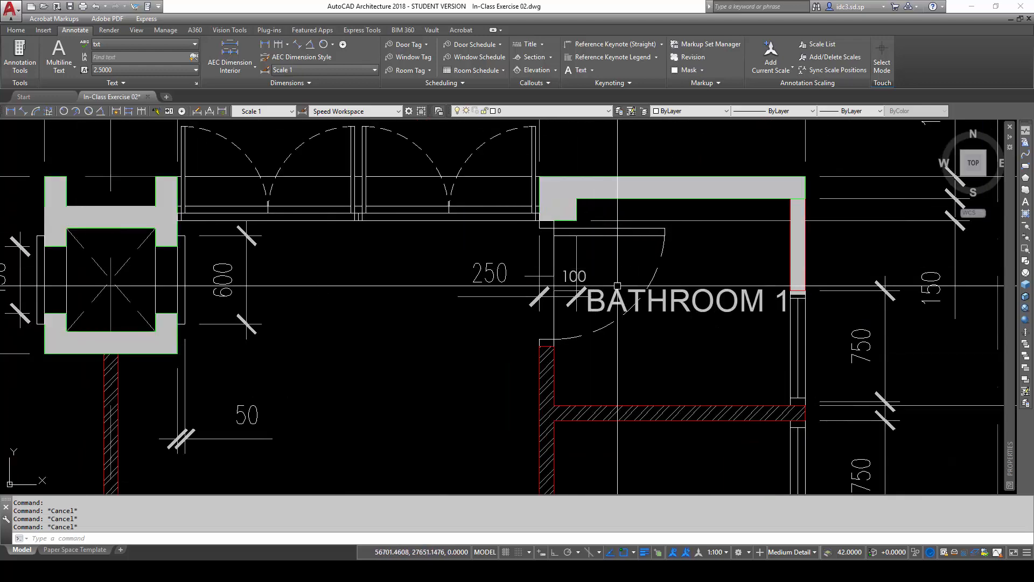
scroll(548, 203, down, 3)
scroll(548, 202, up, 1)
scroll(682, 421, down, 3)
scroll(652, 321, up, 10)
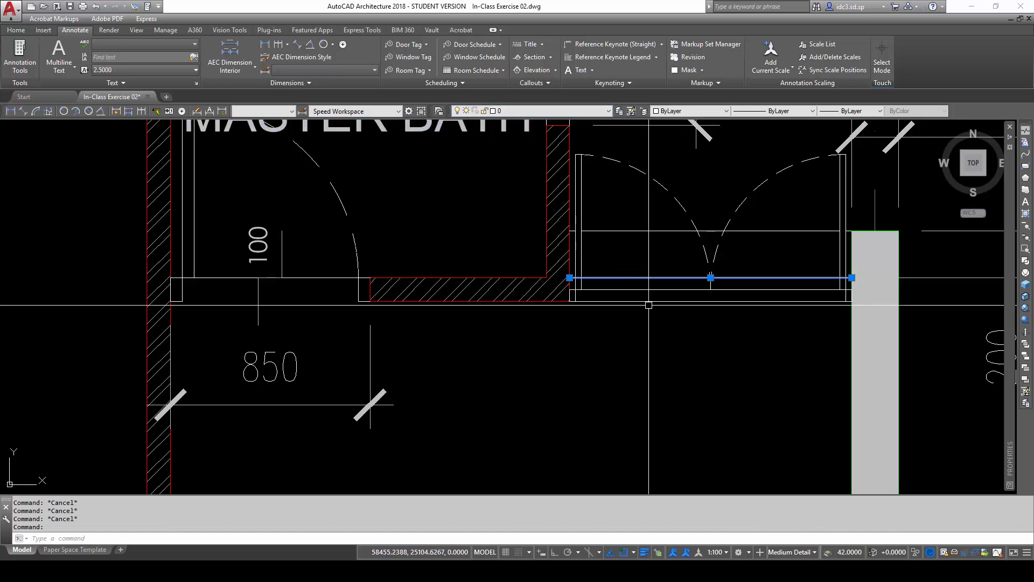
click(651, 325)
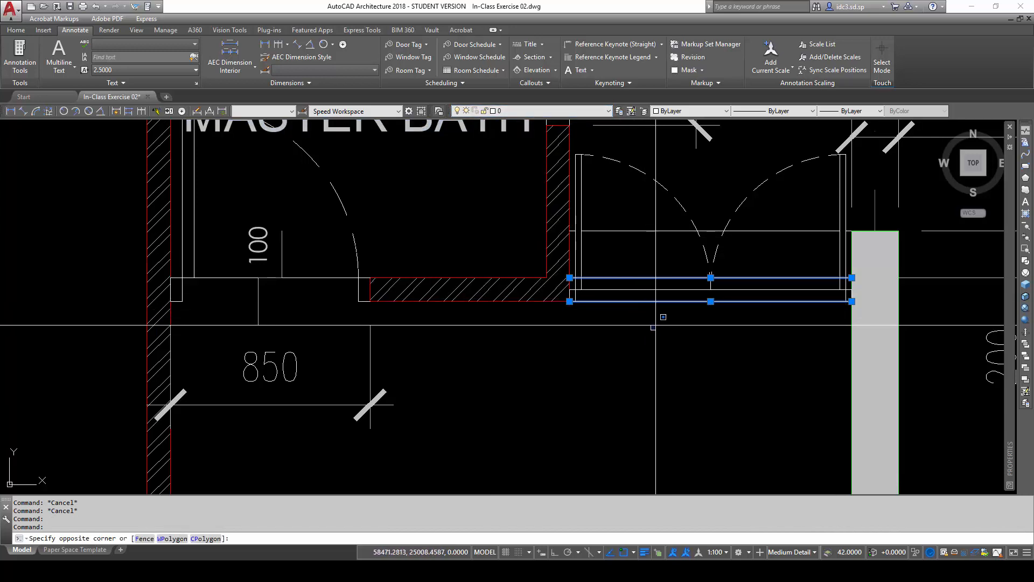
click(655, 321)
click(632, 270)
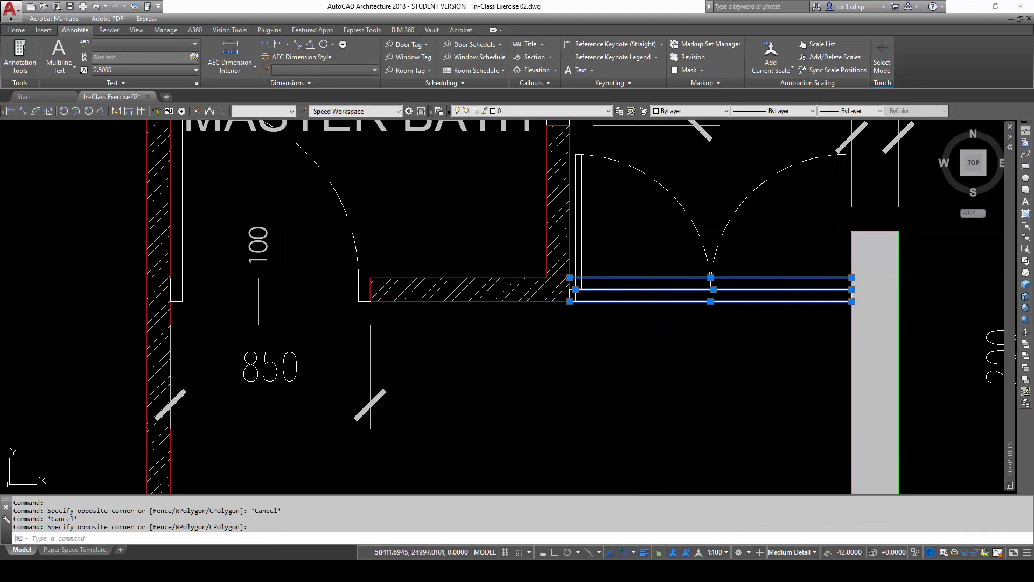
key(Escape)
key(Escape)
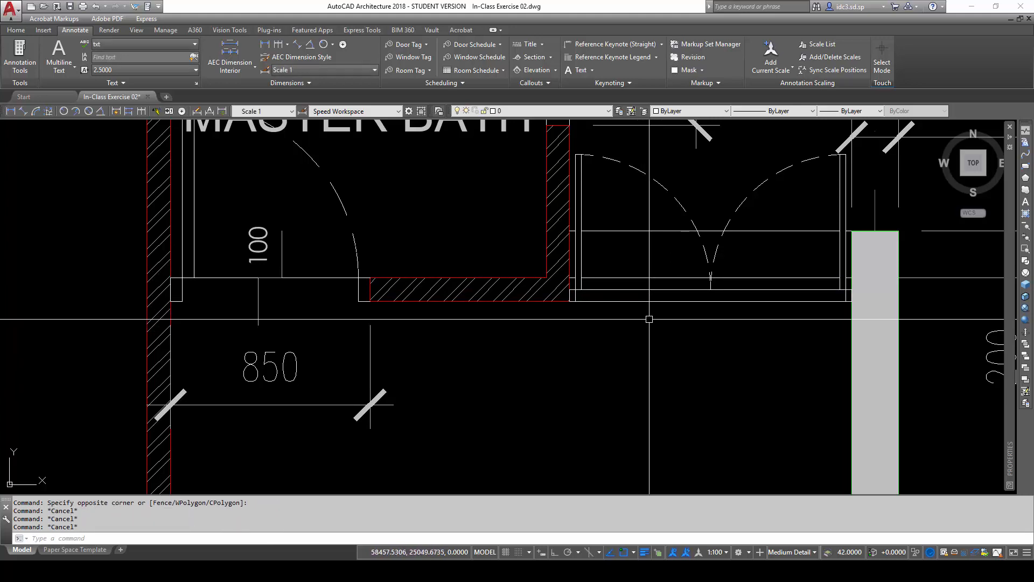
click(644, 291)
click(629, 253)
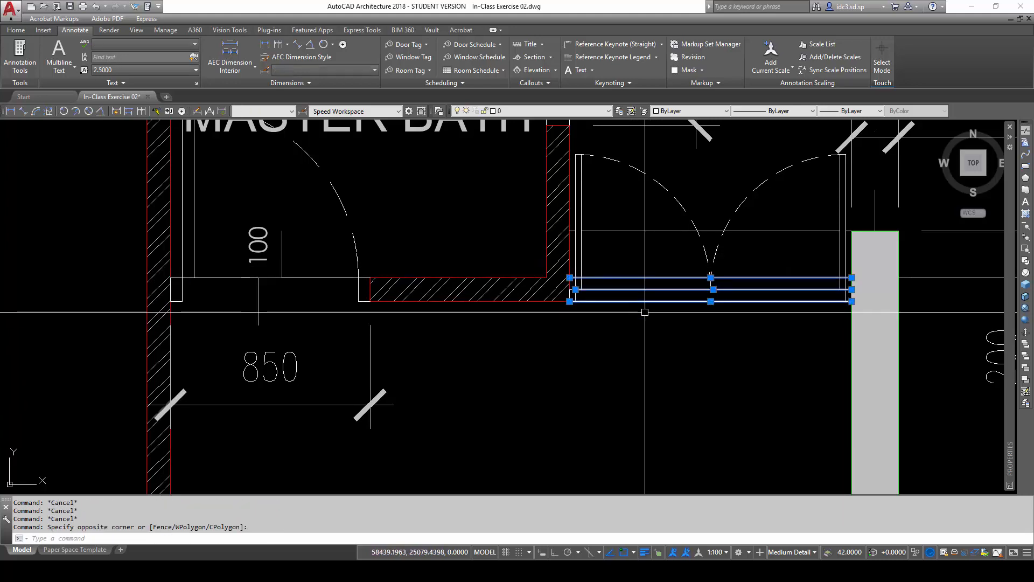
key(Escape)
key(Escape)
click(642, 308)
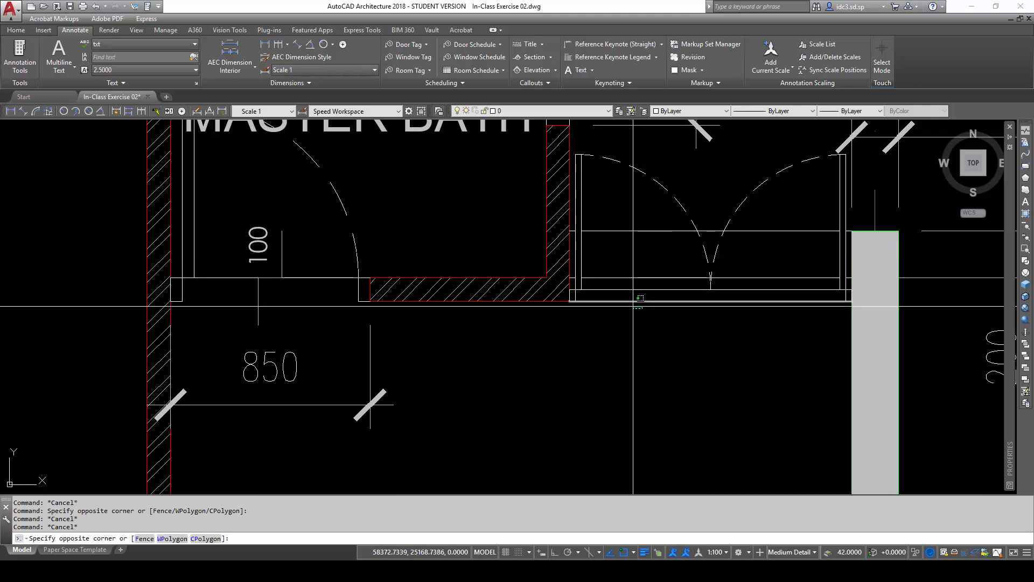
key(Escape)
key(Escape)
- Move the two outer sill lines of the double casement window east of the master bath to the Wall Parp layer
click(644, 301)
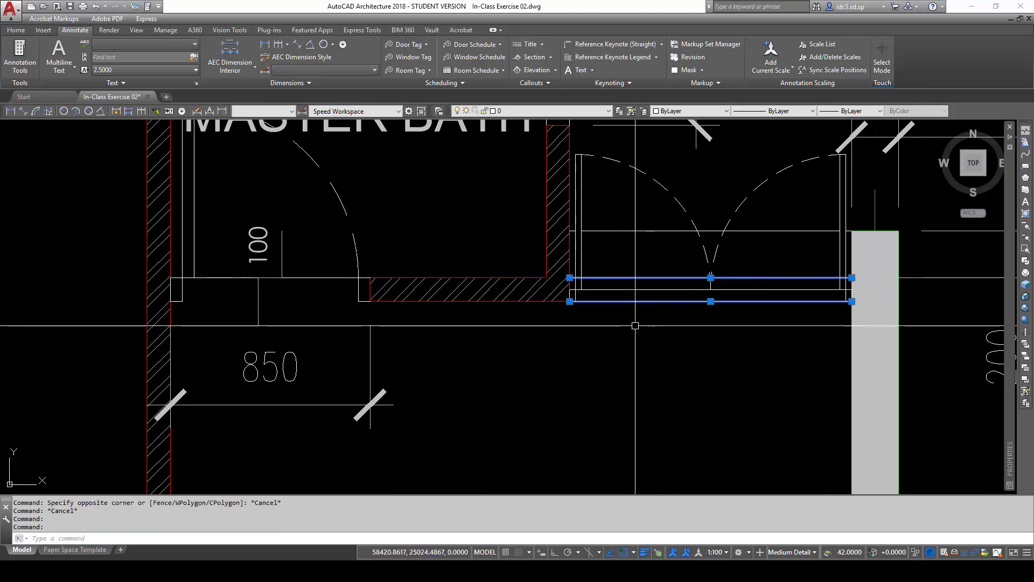
click(538, 111)
scroll(558, 269, down, 1)
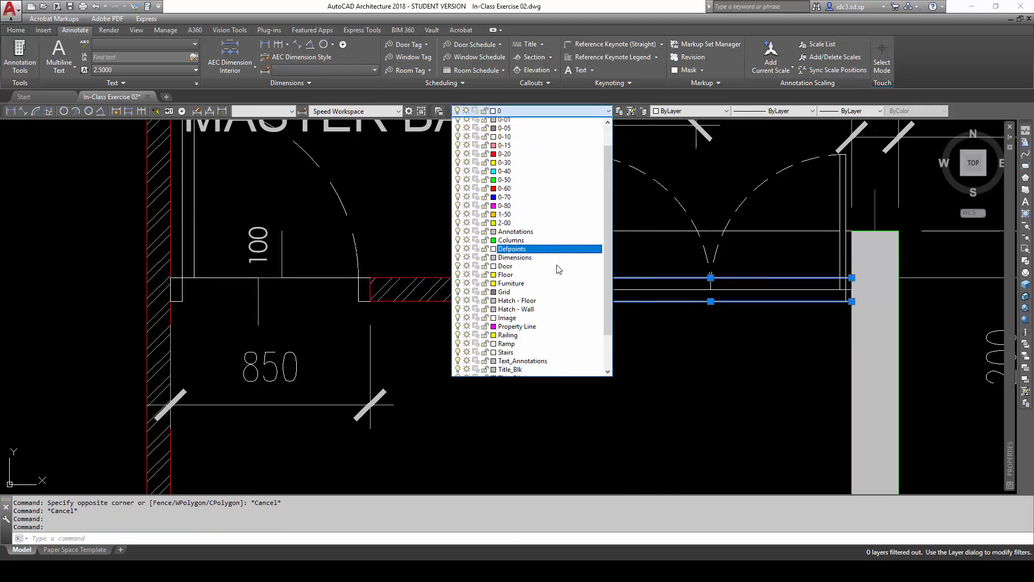
scroll(557, 270, down, 2)
click(552, 355)
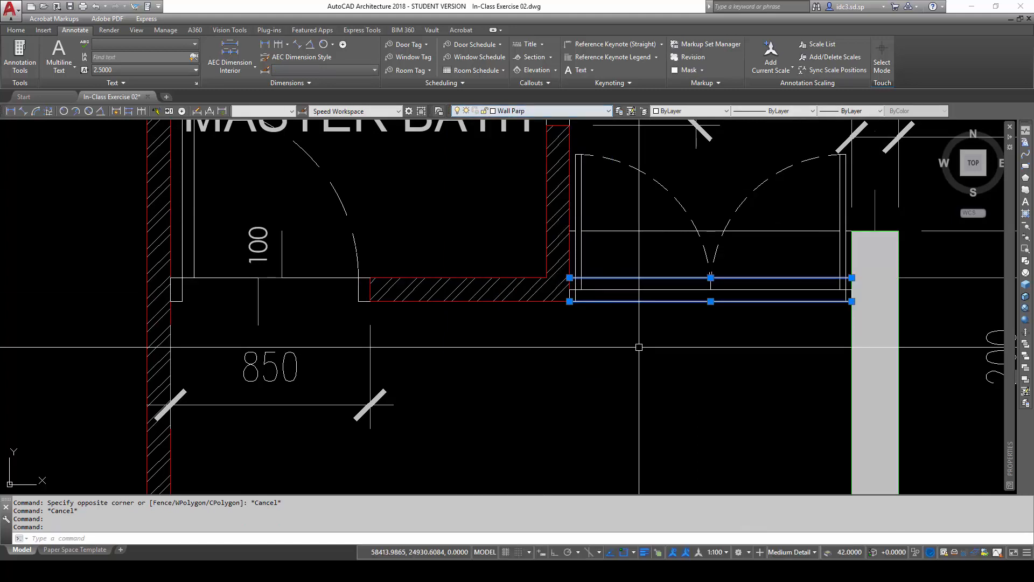
key(Escape)
key(Escape)
key(Escape)
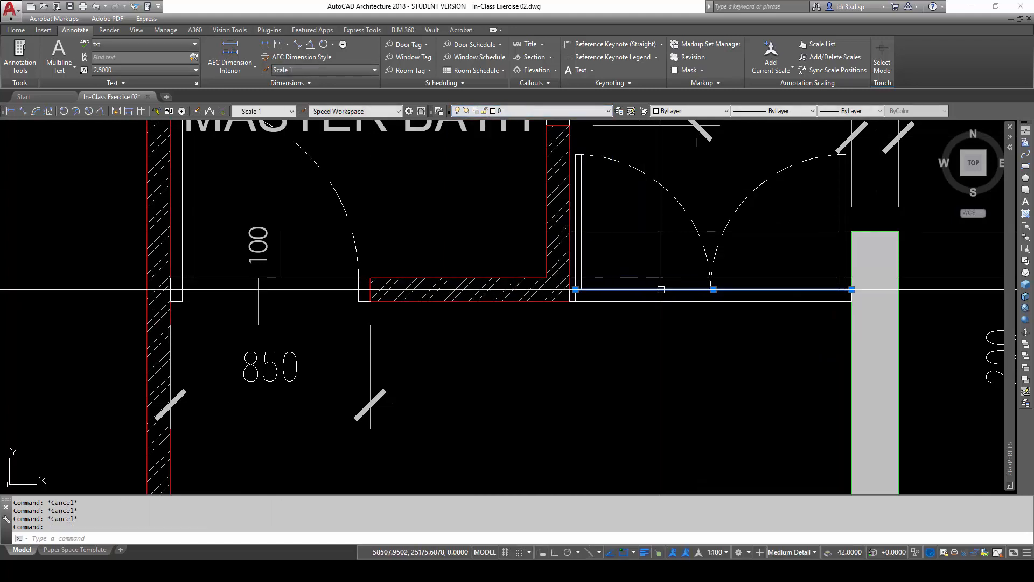
- Move the middle line of the double casement window east of the master bath to the Window layer
click(506, 111)
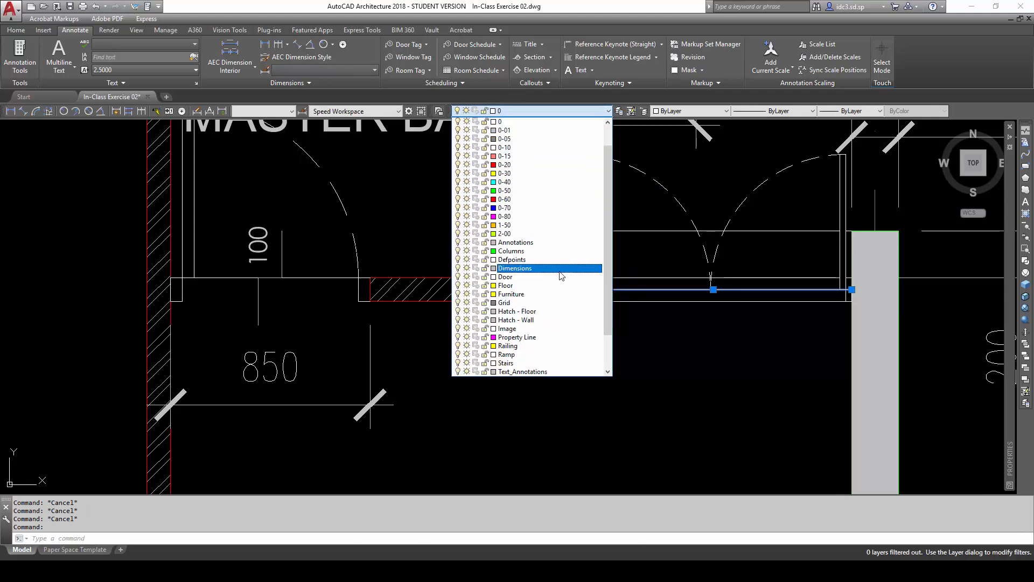
click(530, 372)
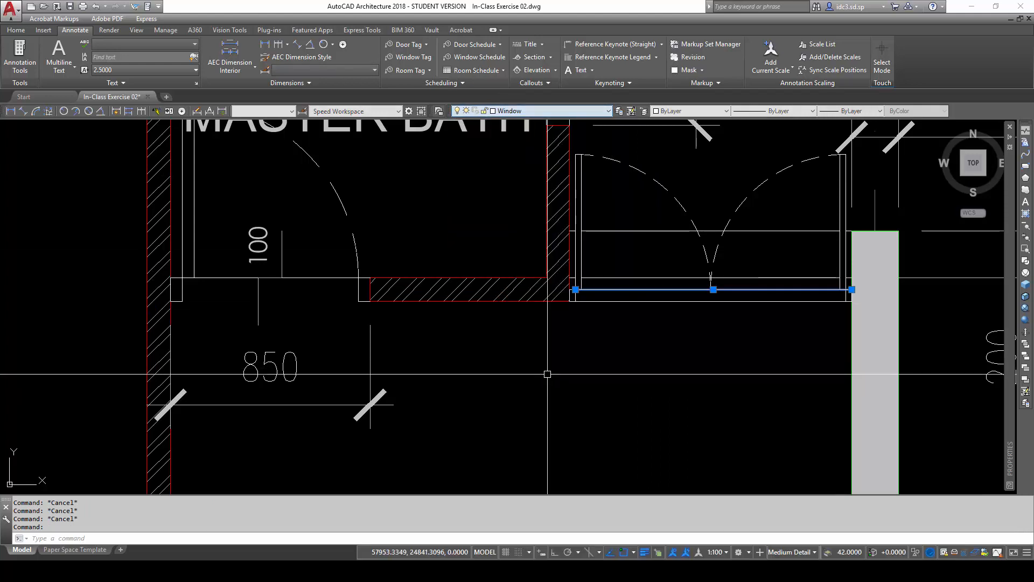
key(Escape)
- Check which layers the master bath's door threshold line and its 100 level drop mark are on
click(329, 280)
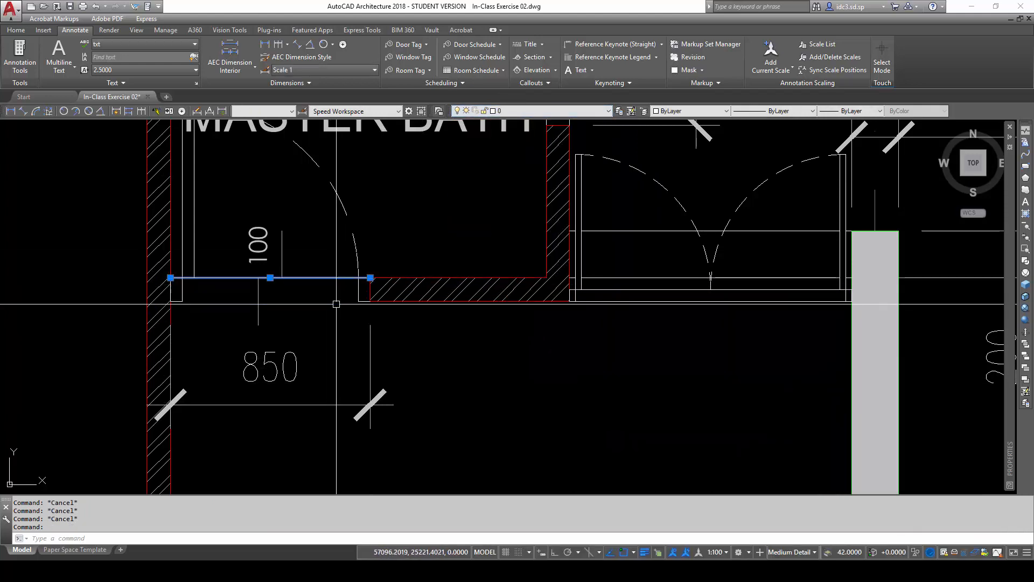
middle_drag(359, 331, 544, 374)
key(Escape)
key(Escape)
key(Escape)
key(Escape)
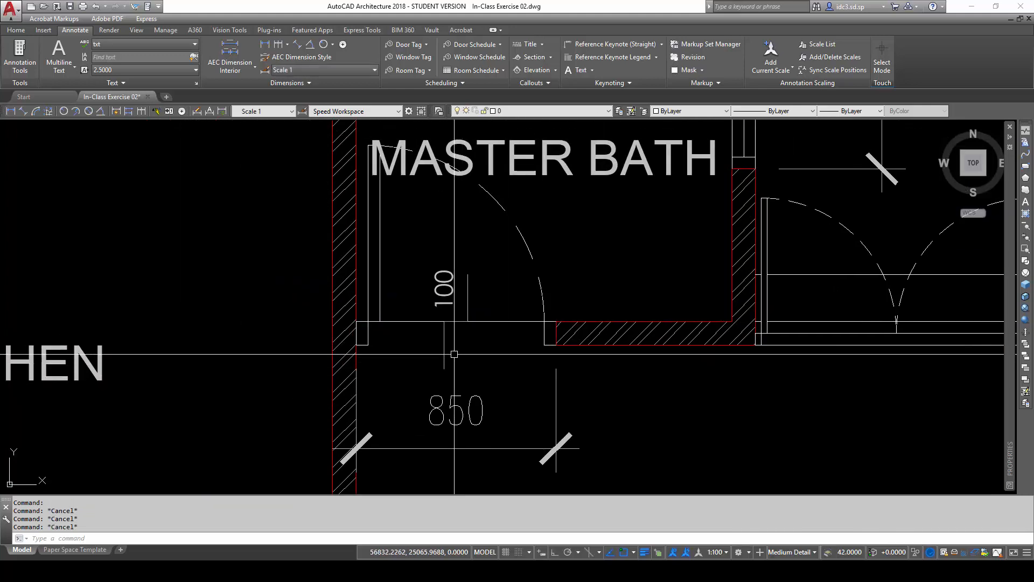
click(454, 353)
click(423, 342)
scroll(474, 355, down, 1)
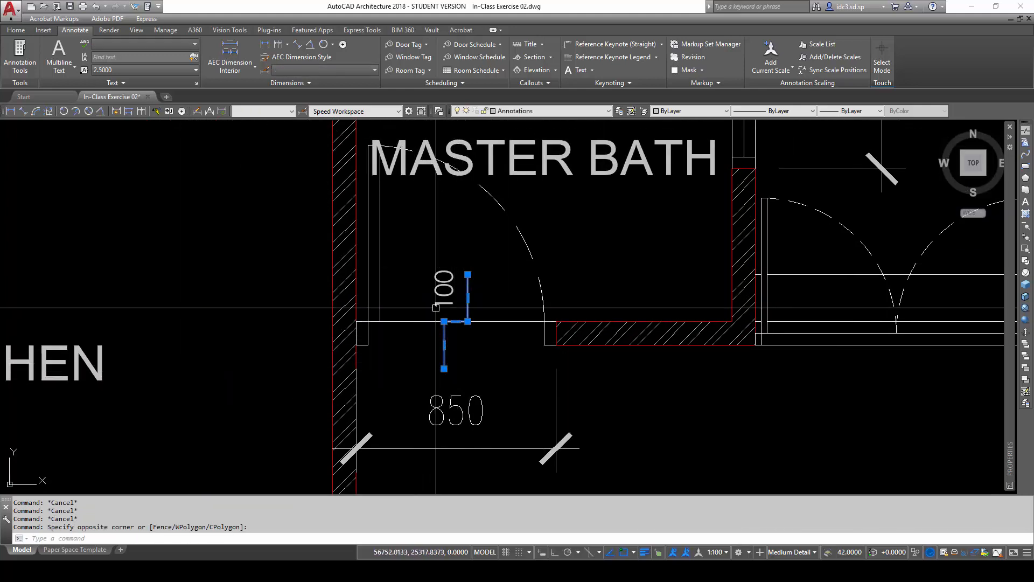
scroll(488, 386, down, 4)
key(Escape)
key(Escape)
key(Escape)
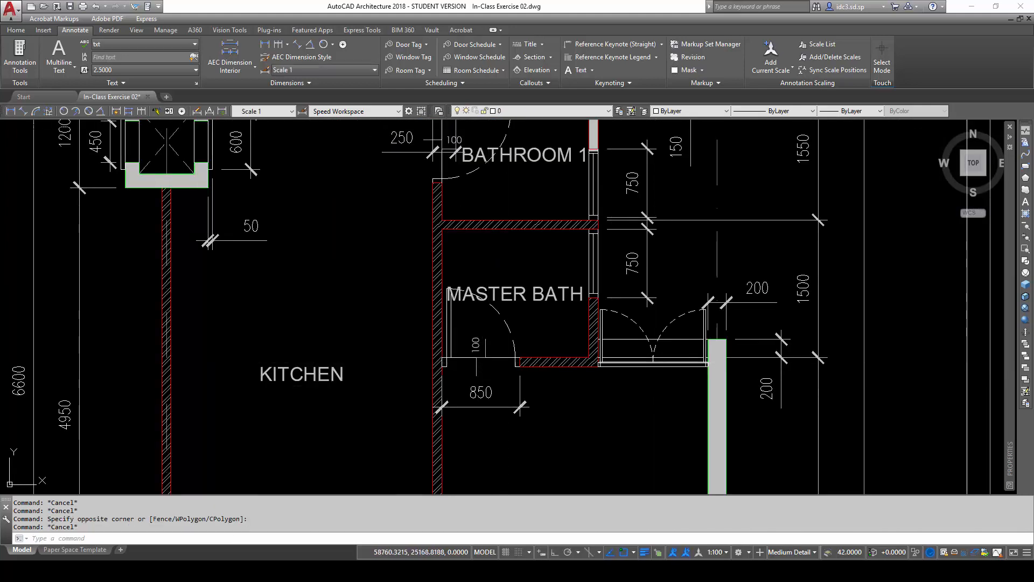
- Check the layer and colour of the sample level drop indication line on the Lineweights and Drawing Symbols sheet
scroll(602, 378, down, 2)
middle_drag(602, 378, 382, 352)
scroll(614, 343, down, 4)
middle_drag(587, 337, 370, 300)
scroll(716, 186, up, 7)
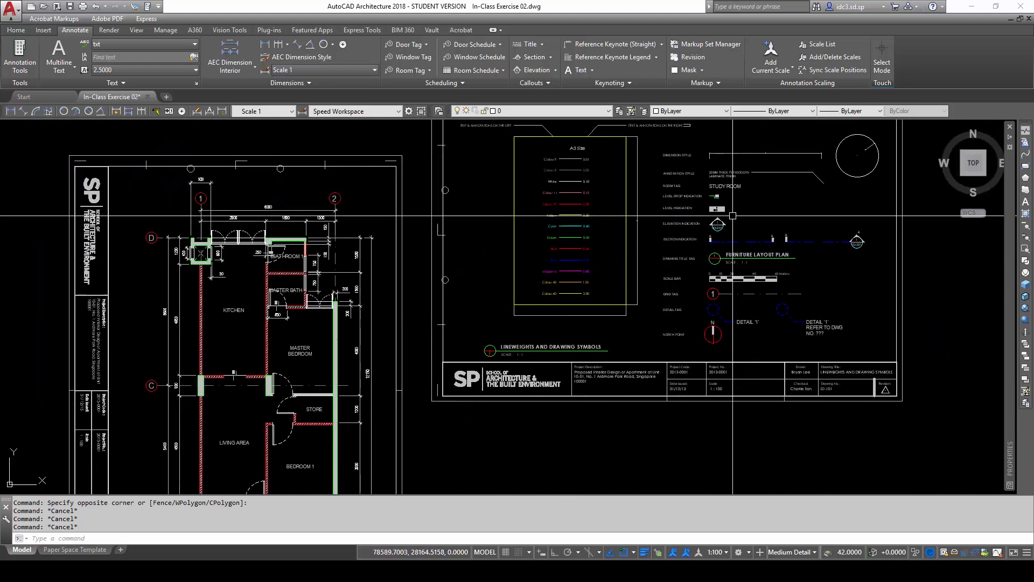
click(712, 276)
click(700, 251)
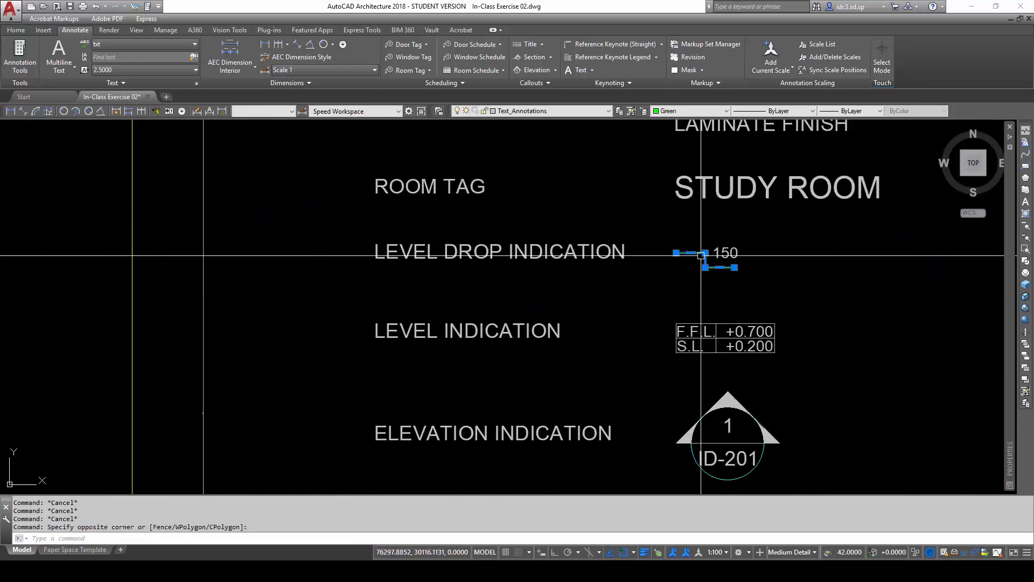
key(Escape)
key(Escape)
- Copy the sample level drop symbol with its 150 text into the kitchen beside the Bathroom 1 door
click(753, 287)
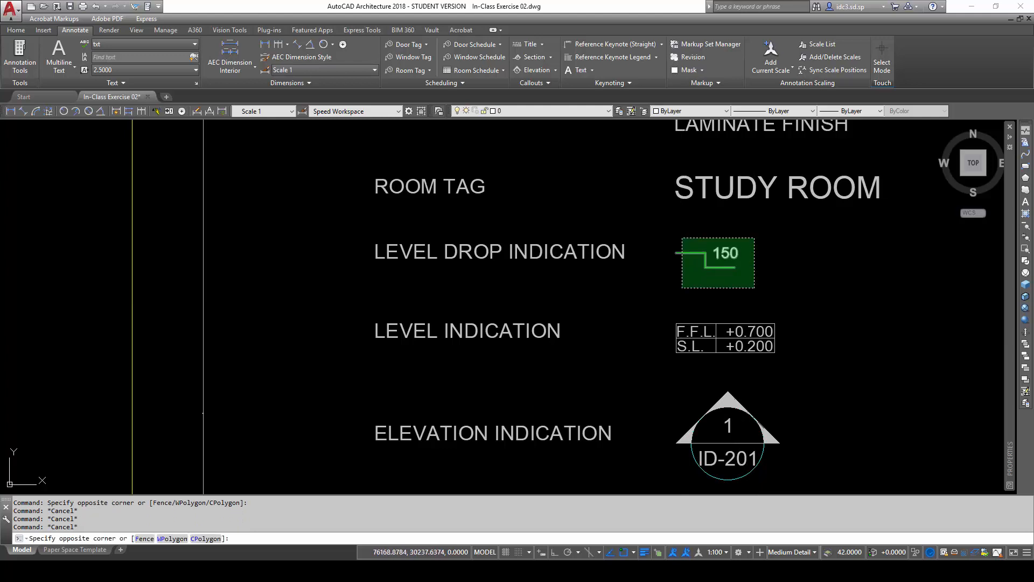
click(680, 238)
text(c)
key(space)
click(766, 237)
scroll(474, 359, down, 4)
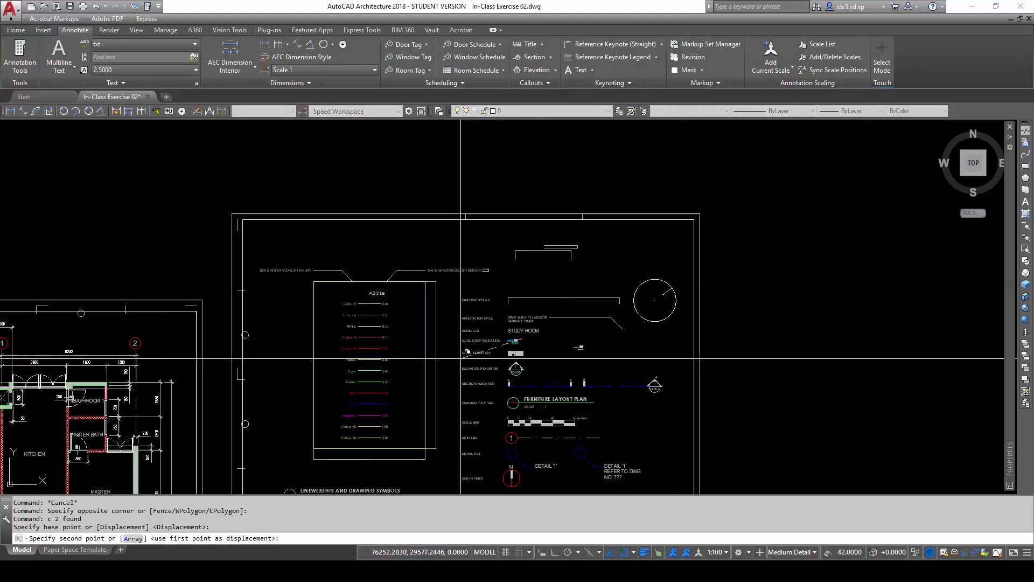
middle_drag(461, 357, 808, 301)
scroll(390, 378, up, 10)
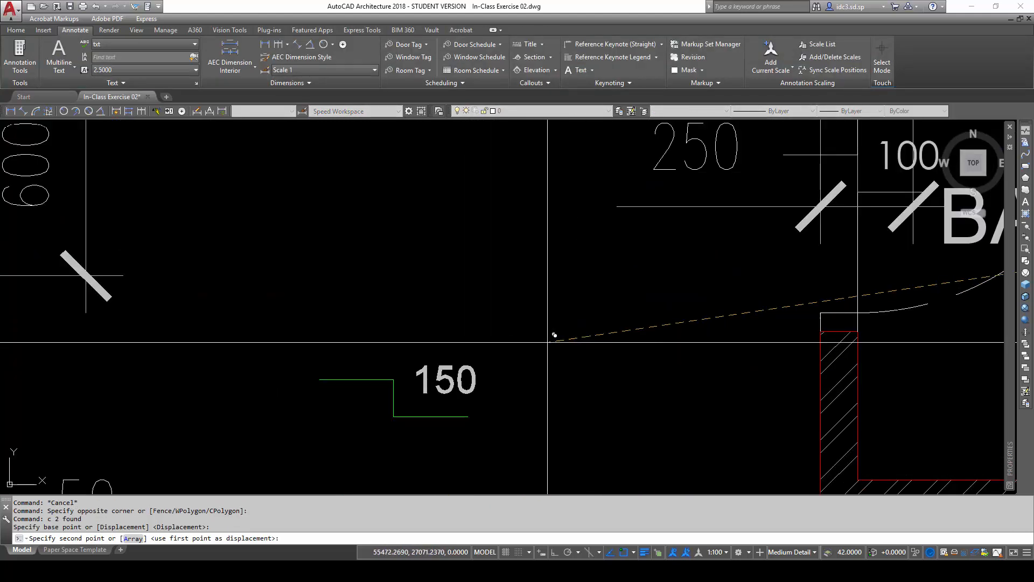
middle_drag(549, 334, 613, 352)
click(634, 356)
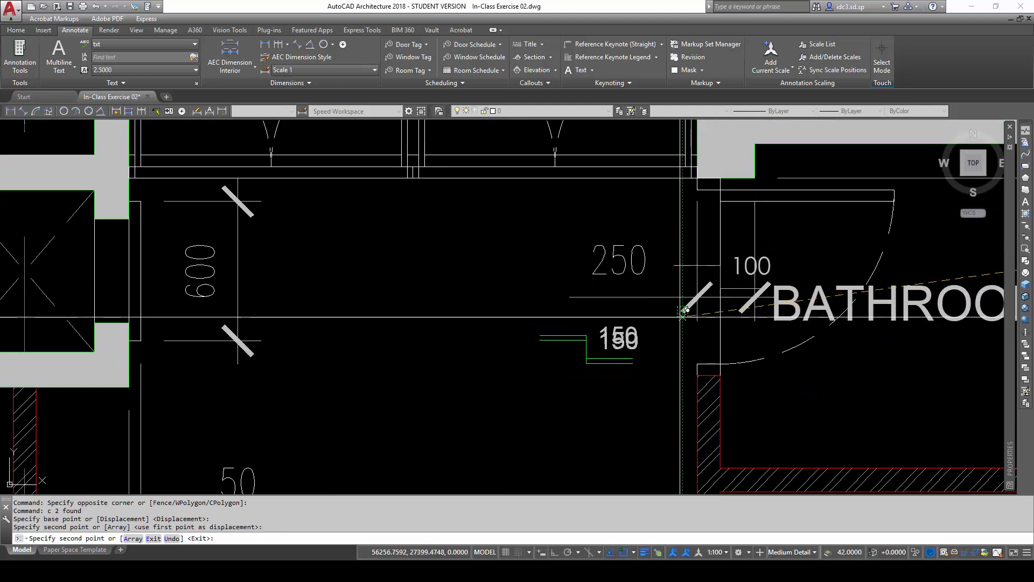
key(Escape)
key(Escape)
key(Escape)
key(Escape)
- Match the properties of Bathroom 1's 100 level mark, text and stepped line, to the copied 150 level drop symbol
text(ma)
key(space)
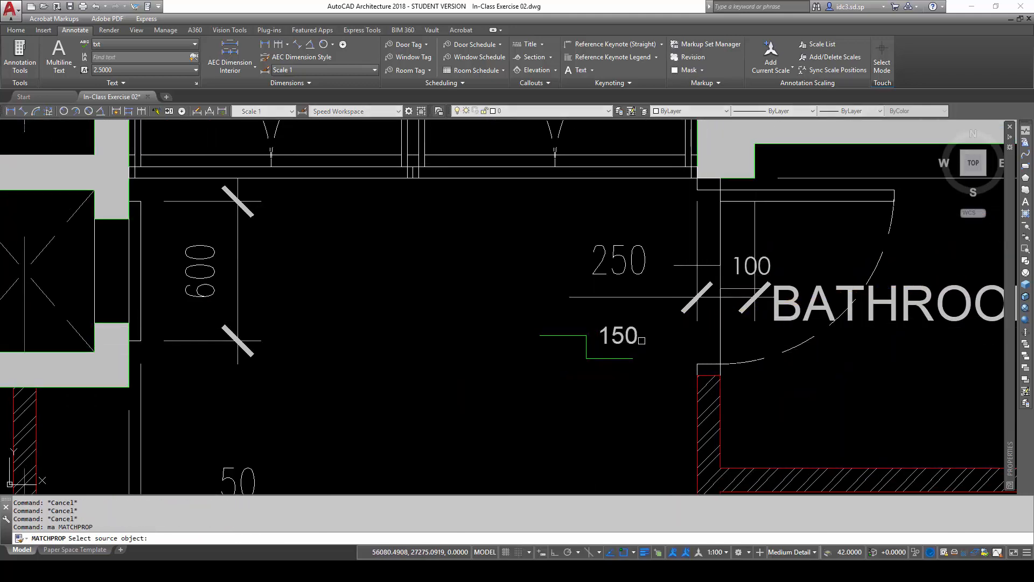
click(734, 263)
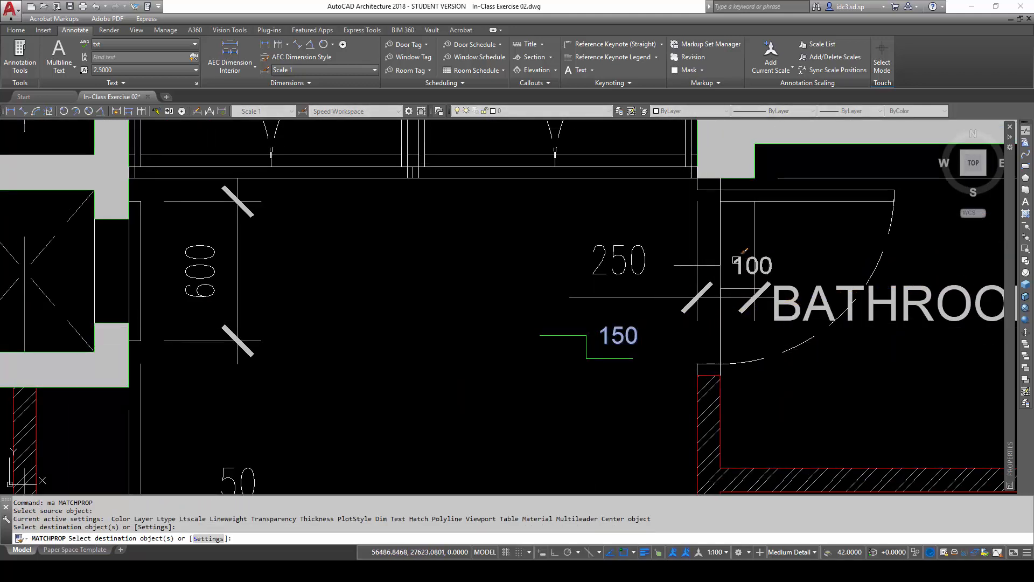
key(Escape)
text(ma)
key(space)
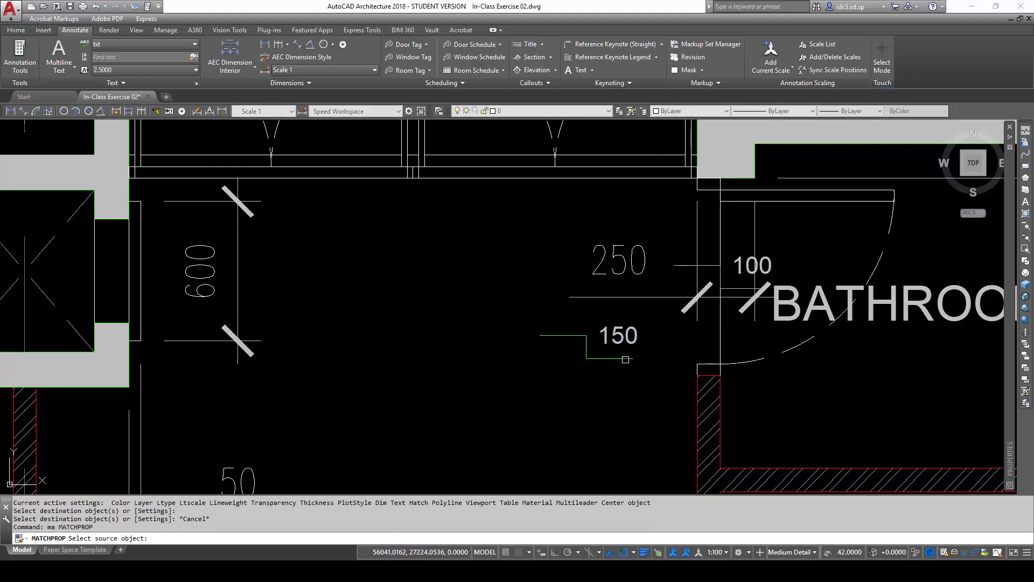
click(625, 356)
click(681, 267)
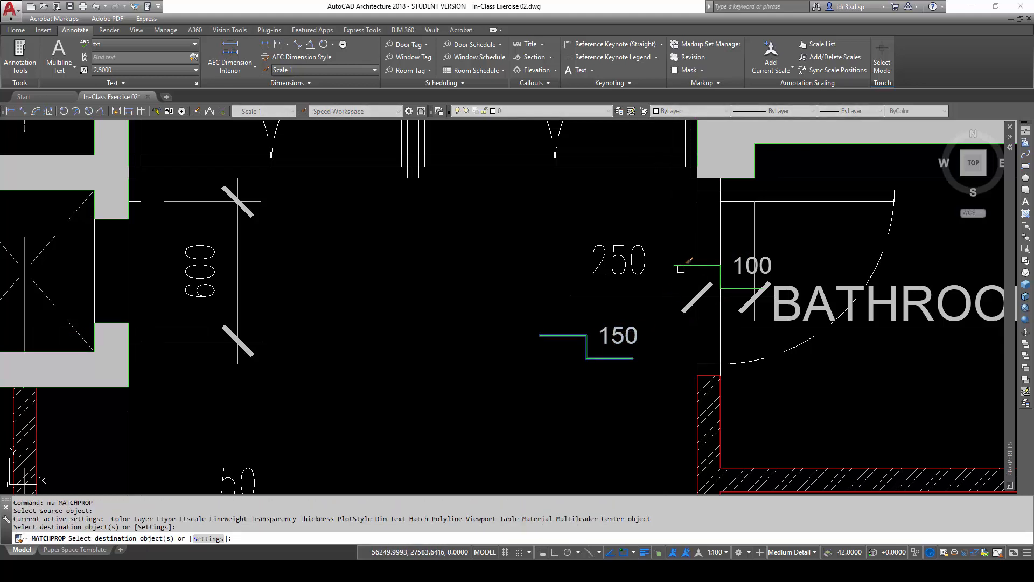
key(Escape)
key(Escape)
- Erase the copied 150 level drop symbol, both line and text, from the kitchen
click(620, 377)
click(598, 335)
key(Escape)
key(Escape)
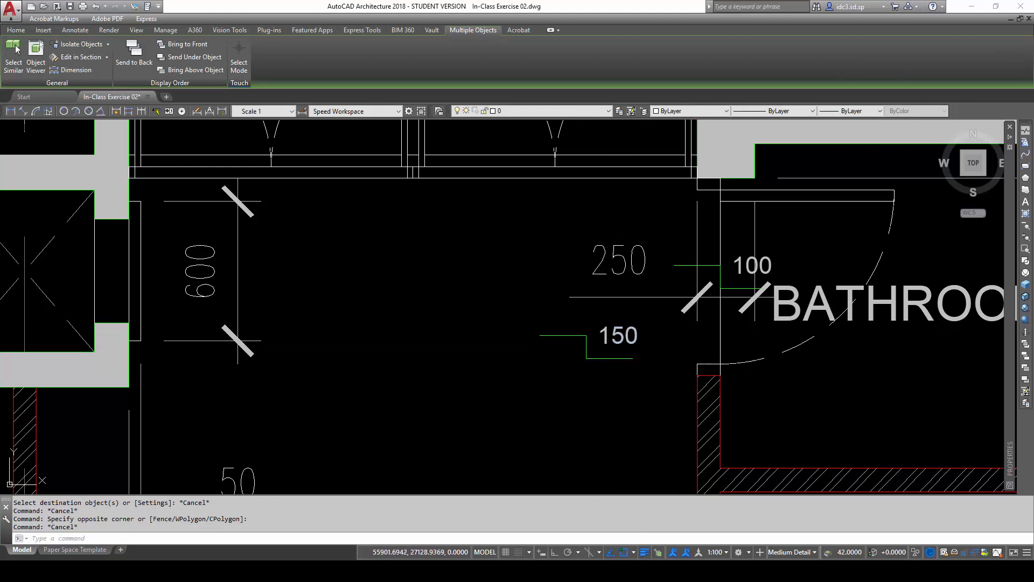
click(609, 358)
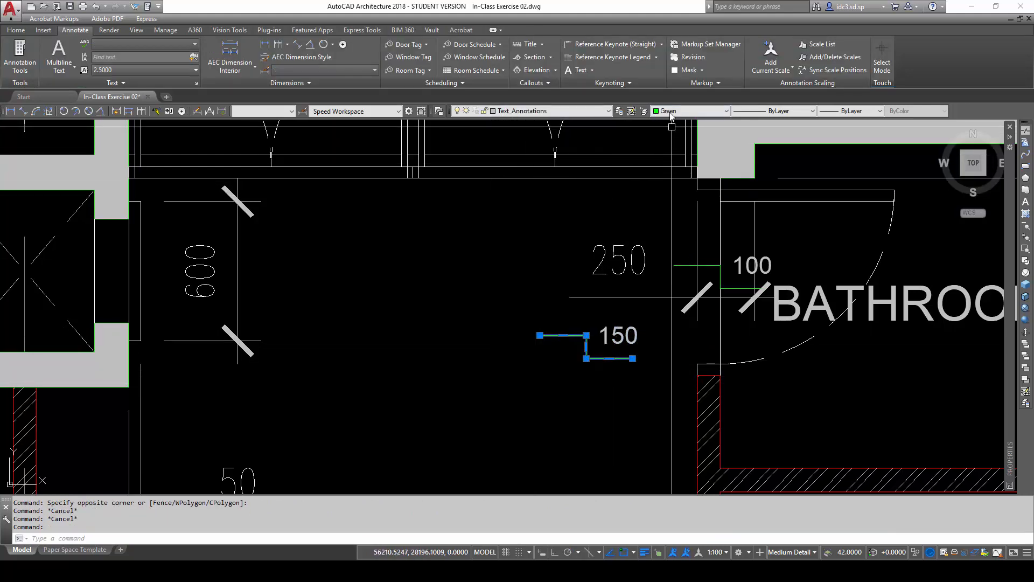
key(Escape)
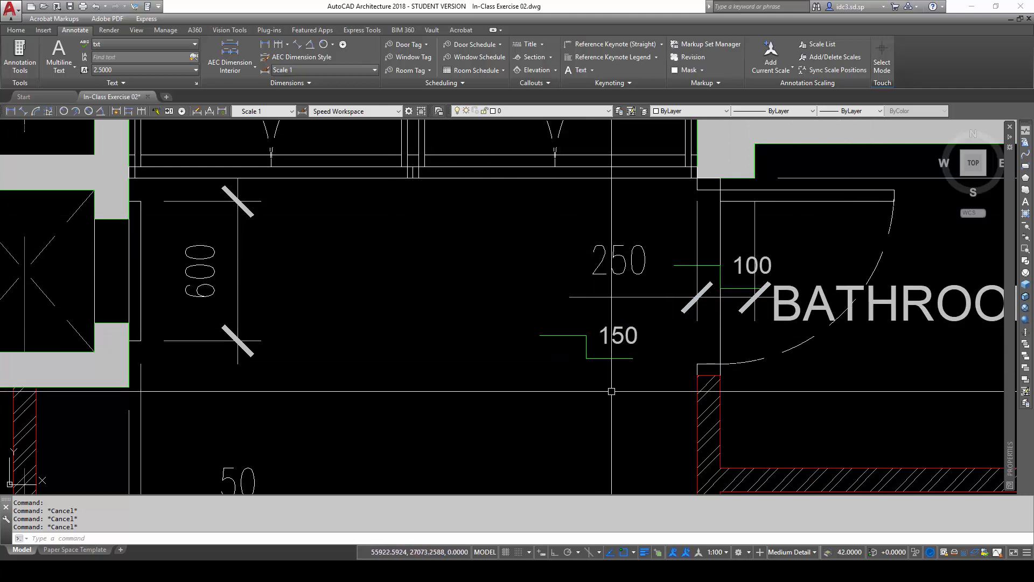
click(582, 331)
click(557, 358)
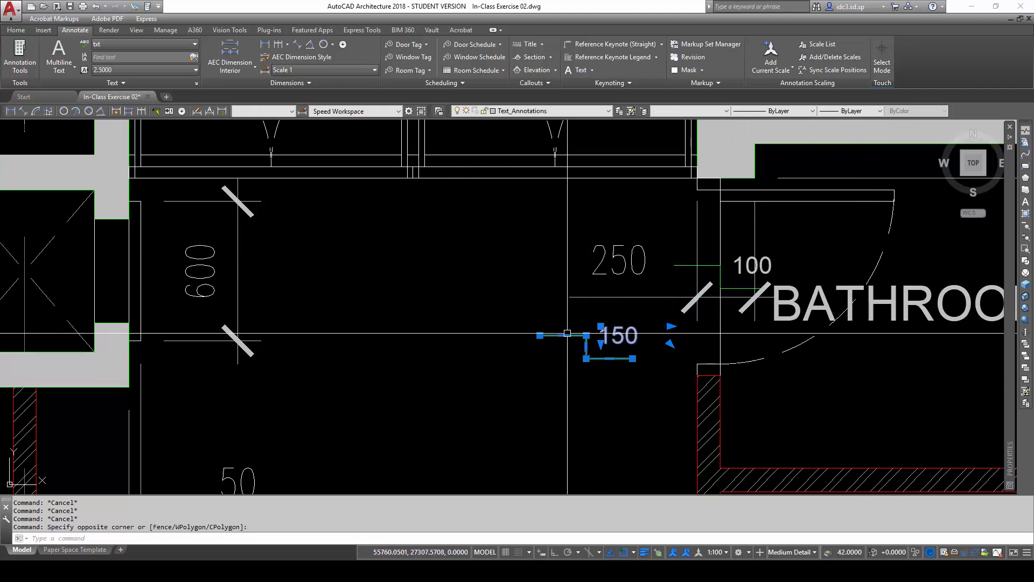
- Move the vertical threshold line at the Bathroom 1 door to the Floor layer
click(720, 226)
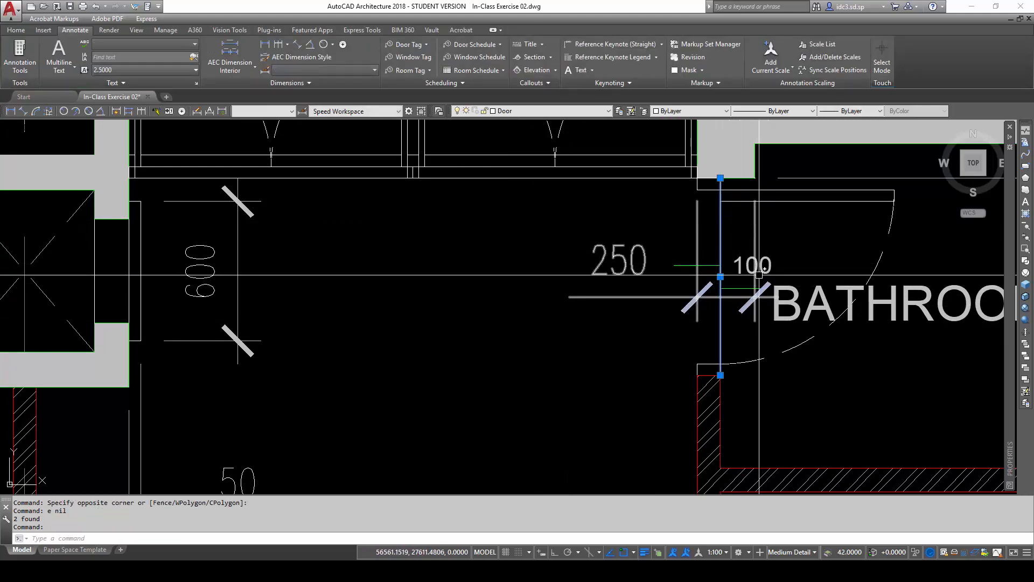
scroll(514, 443, down, 2)
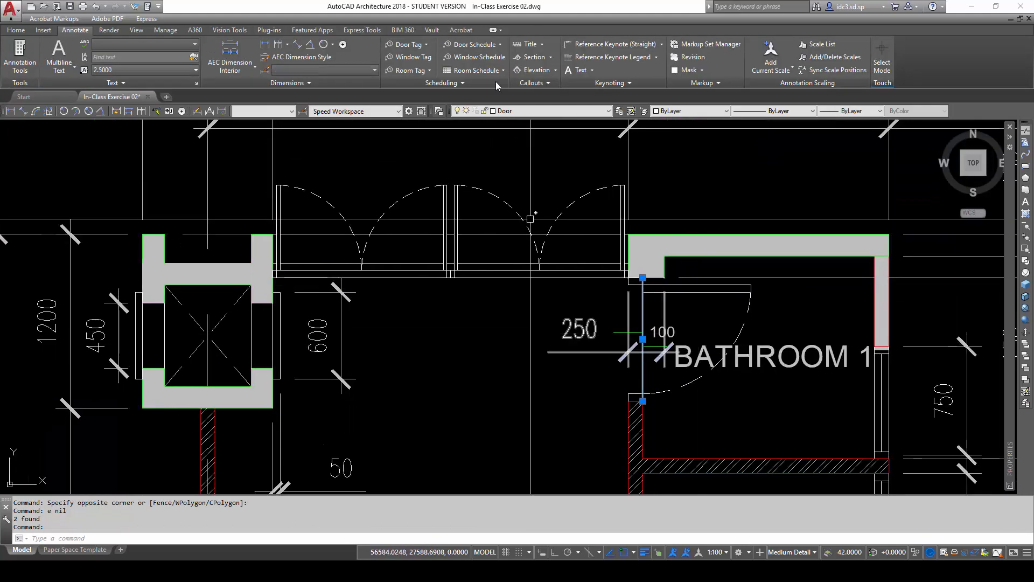
click(549, 114)
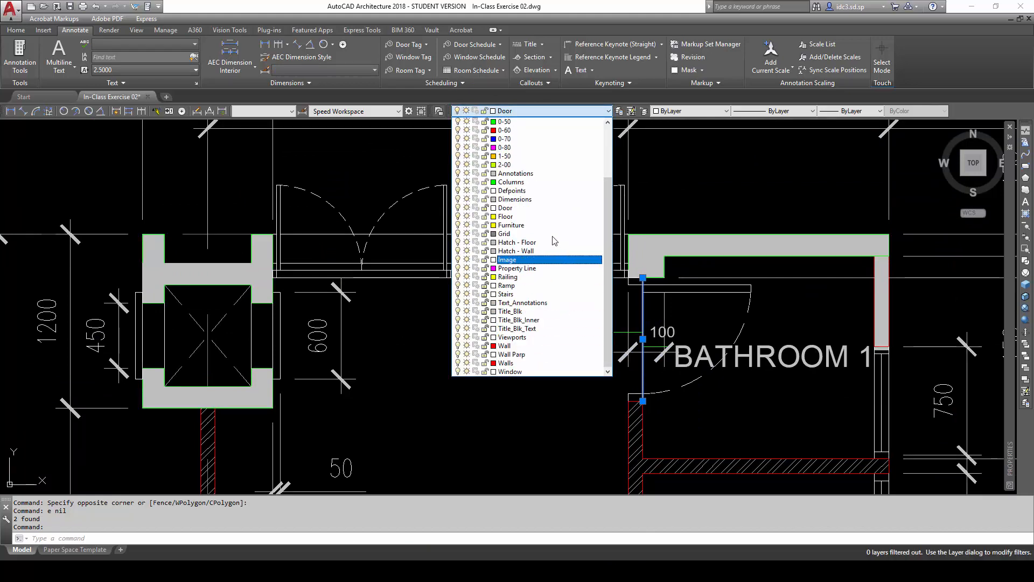
click(542, 217)
key(Escape)
key(Escape)
key(Escape)
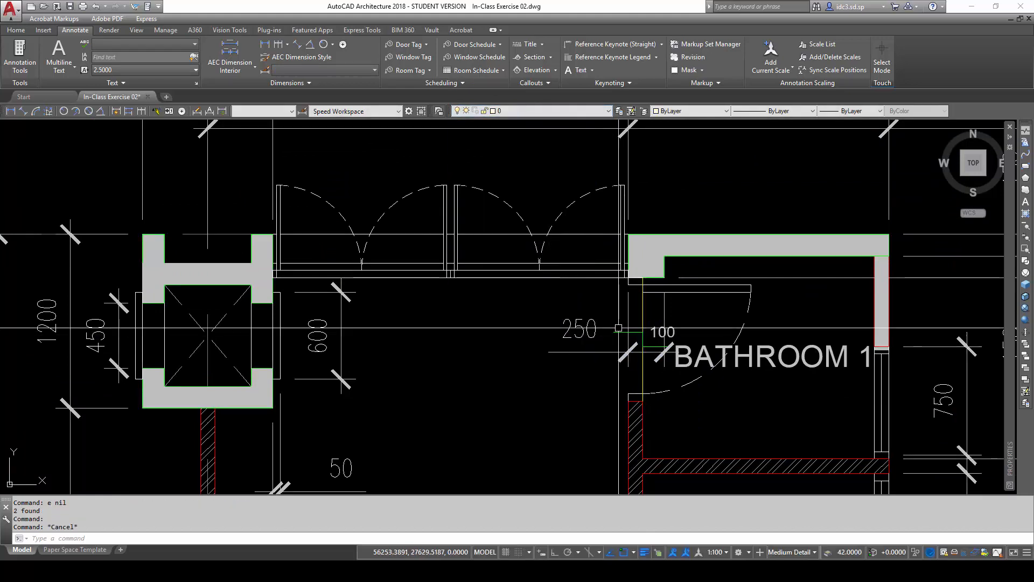
- Move the threshold lines at the Master Bath door and the kitchen's lower opening to the Floor layer
scroll(589, 386, down, 1)
scroll(588, 386, up, 2)
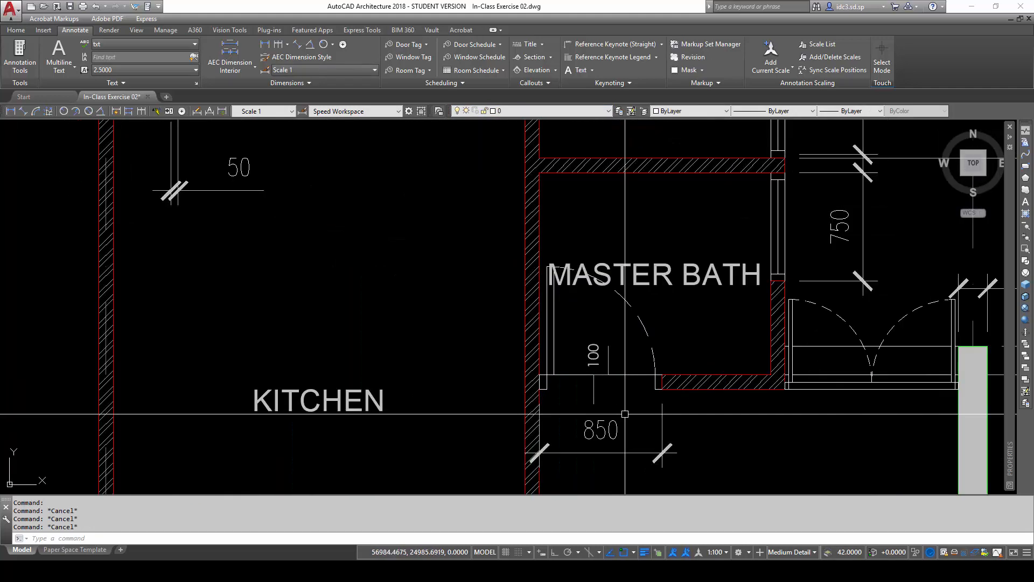
click(632, 376)
scroll(597, 453, down, 4)
middle_drag(600, 417, 645, 265)
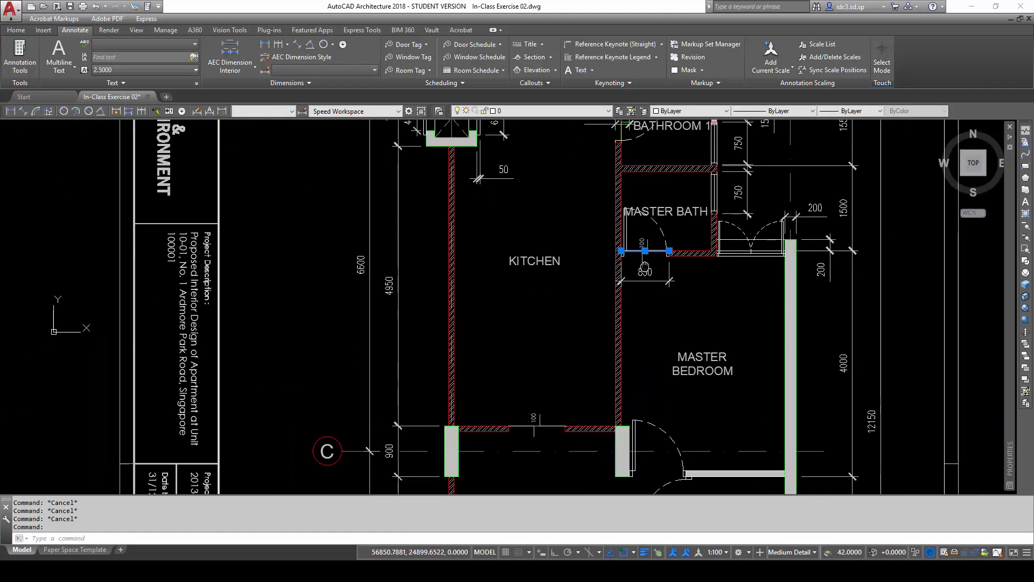
click(537, 426)
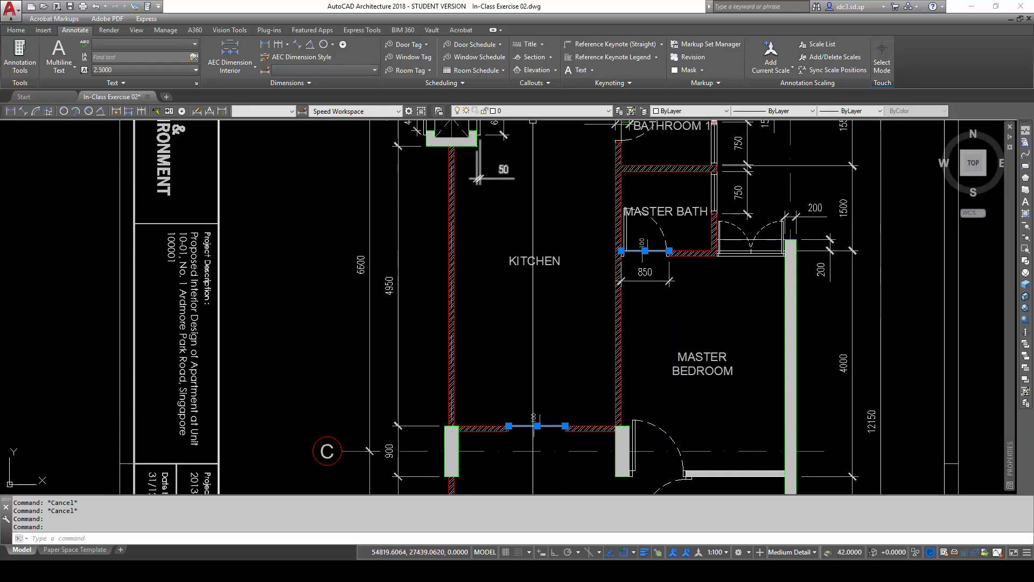
click(530, 111)
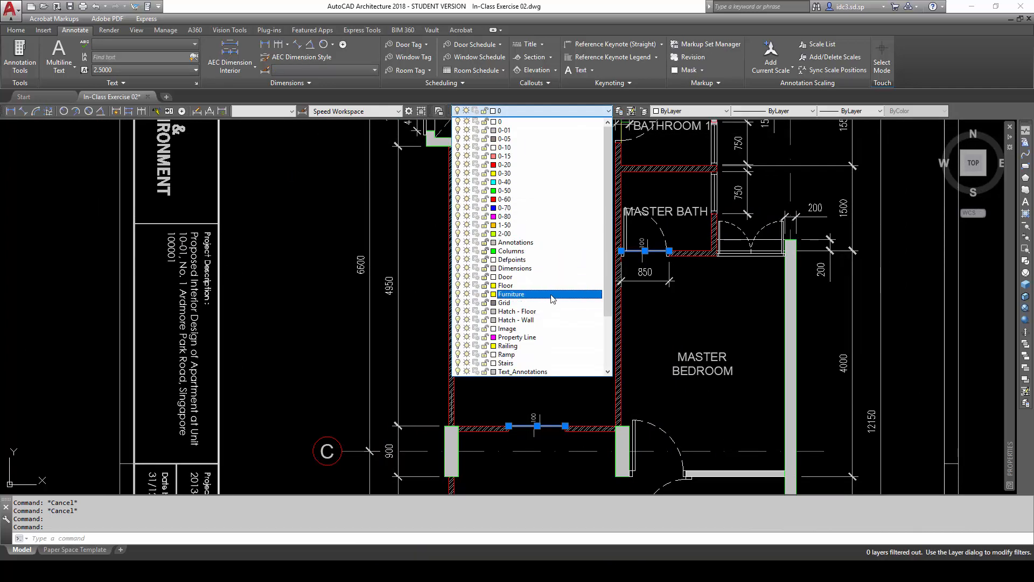
scroll(553, 286, down, 1)
click(550, 267)
key(Escape)
key(Escape)
- Match the properties of the Master Bath's 100 level mark, text and stepped line, to Bathroom 1's level mark
middle_drag(669, 292, 620, 437)
scroll(592, 296, up, 2)
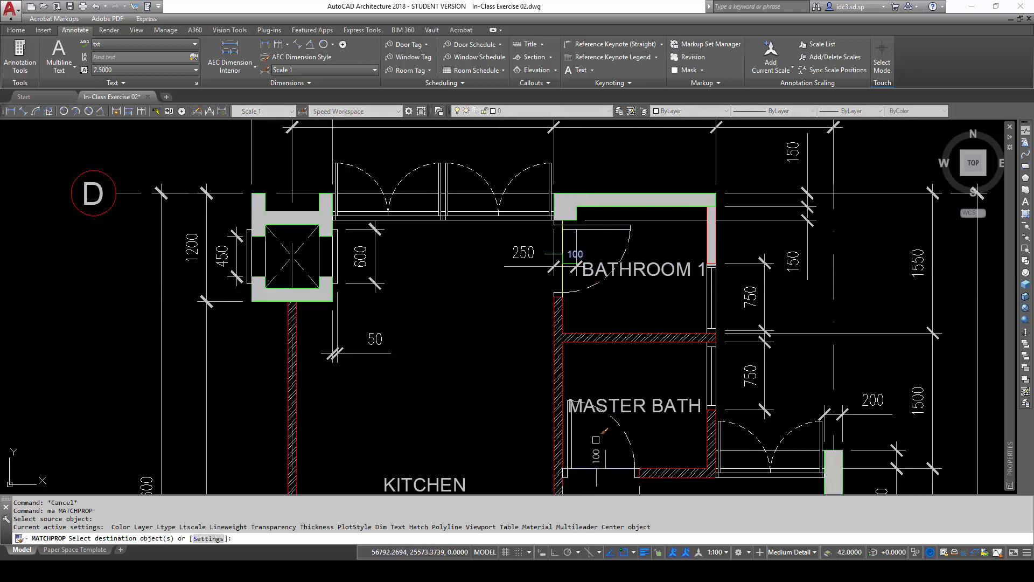
click(596, 446)
key(Escape)
key(Escape)
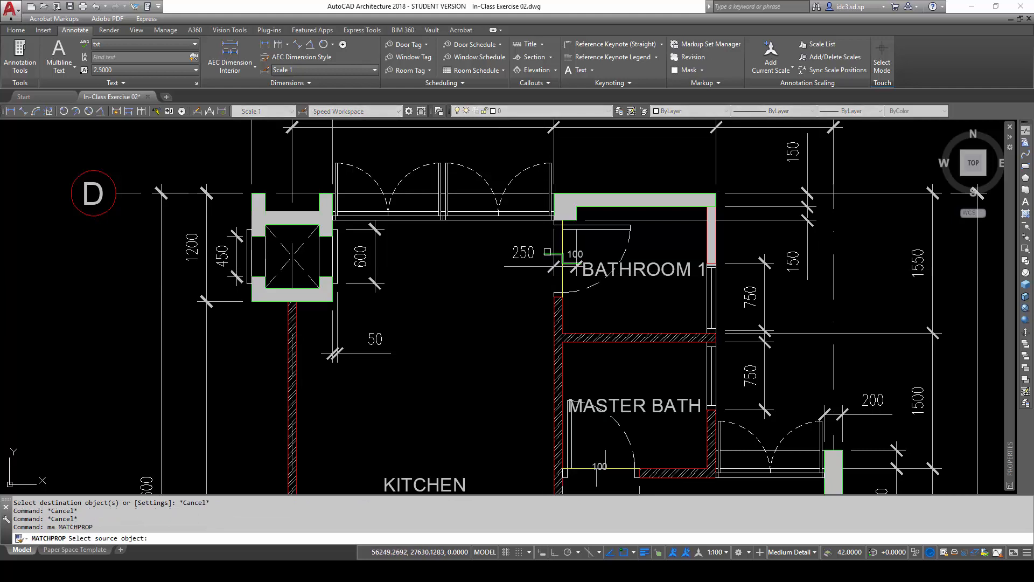
click(547, 251)
click(605, 450)
key(Escape)
key(Escape)
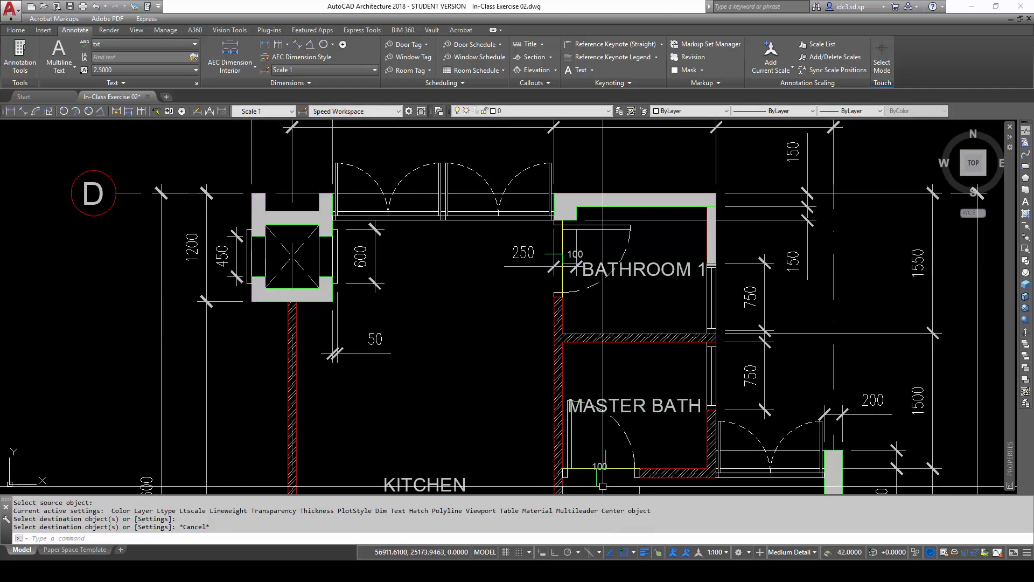
scroll(606, 450, up, 6)
click(596, 390)
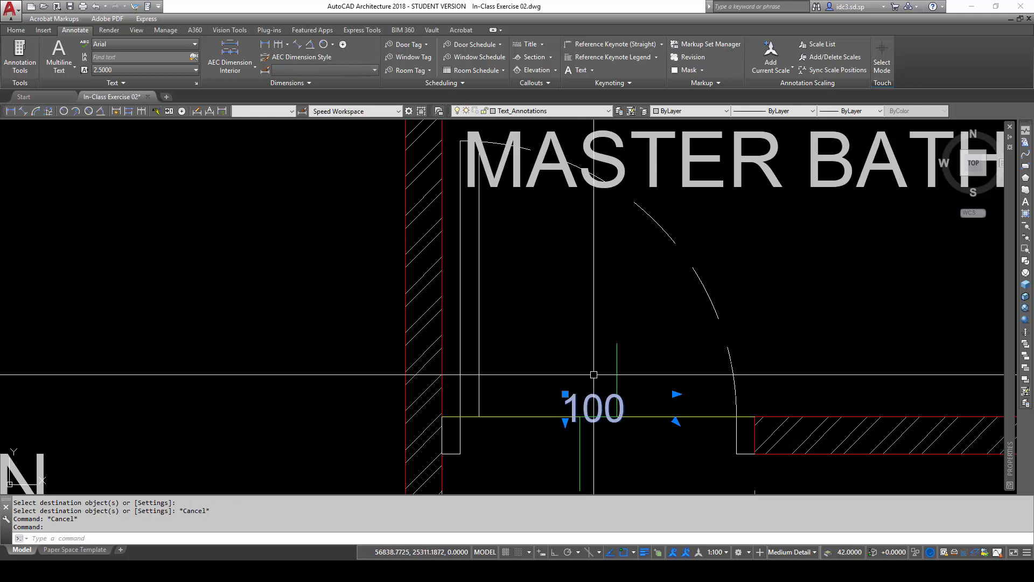
text(r)
key(space)
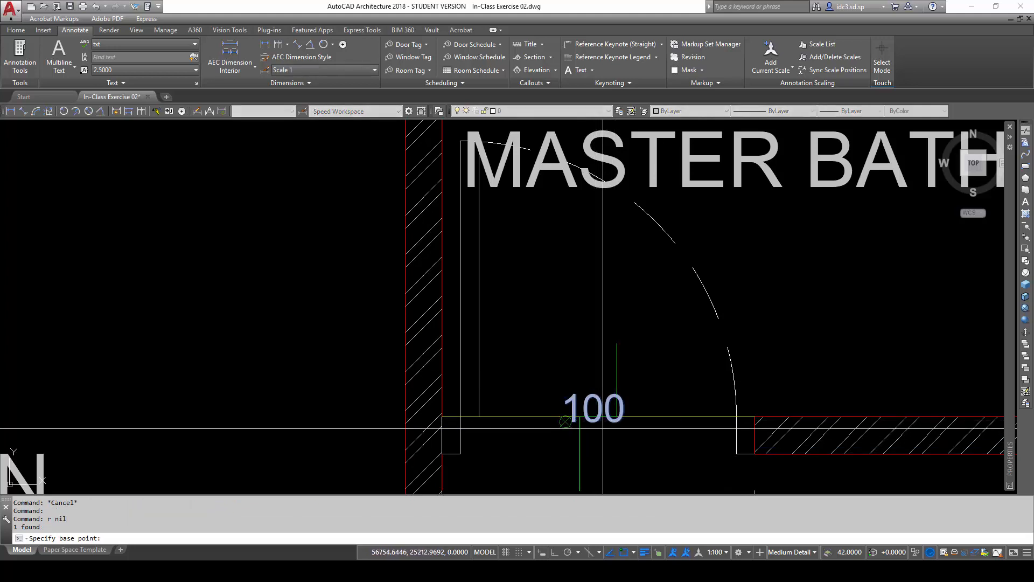
click(599, 416)
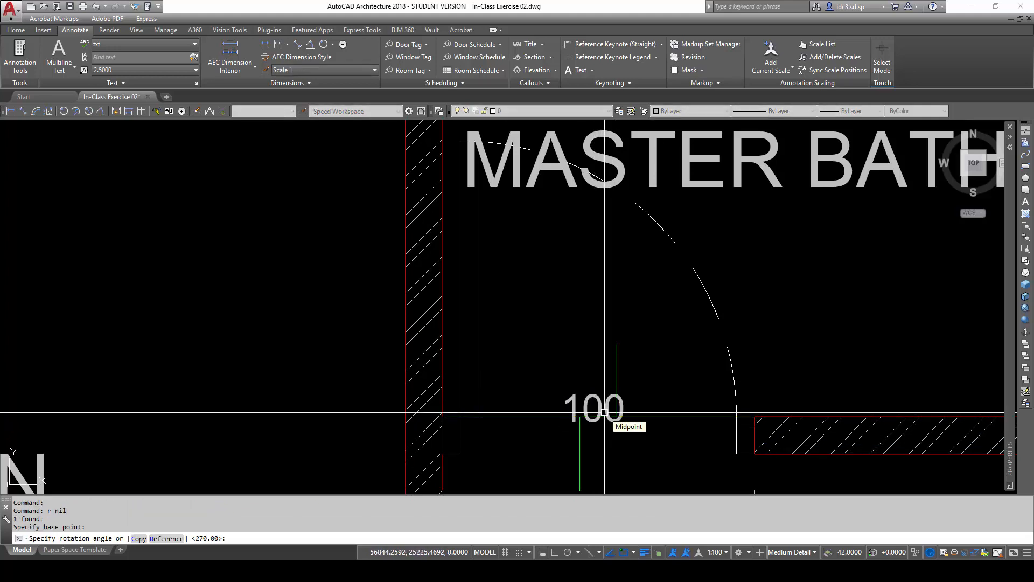
key(Escape)
scroll(633, 408, down, 2)
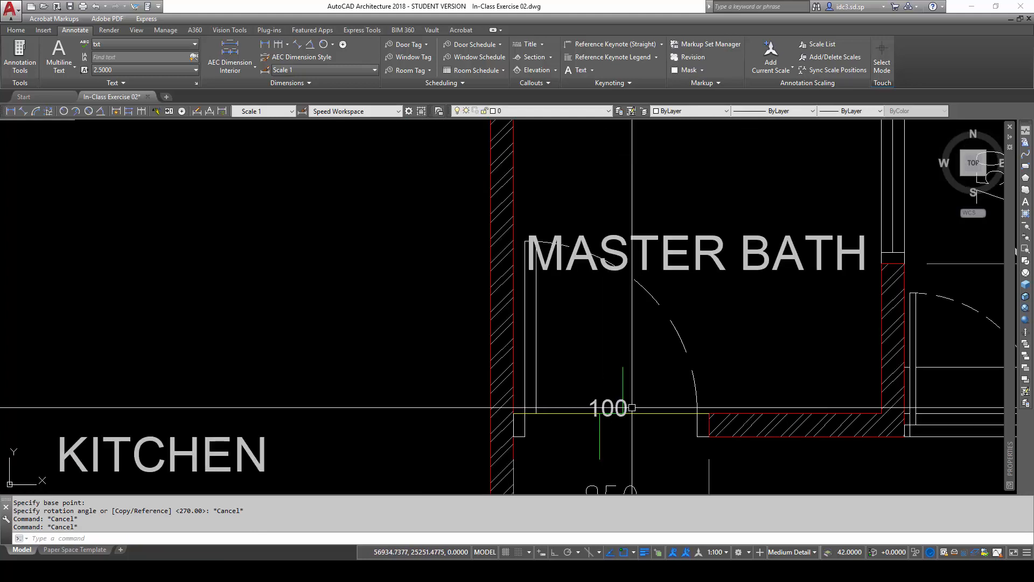
- Undo the property matching on the Master Bath's 100 level mark
text(u)
key(Return)
key(Return)
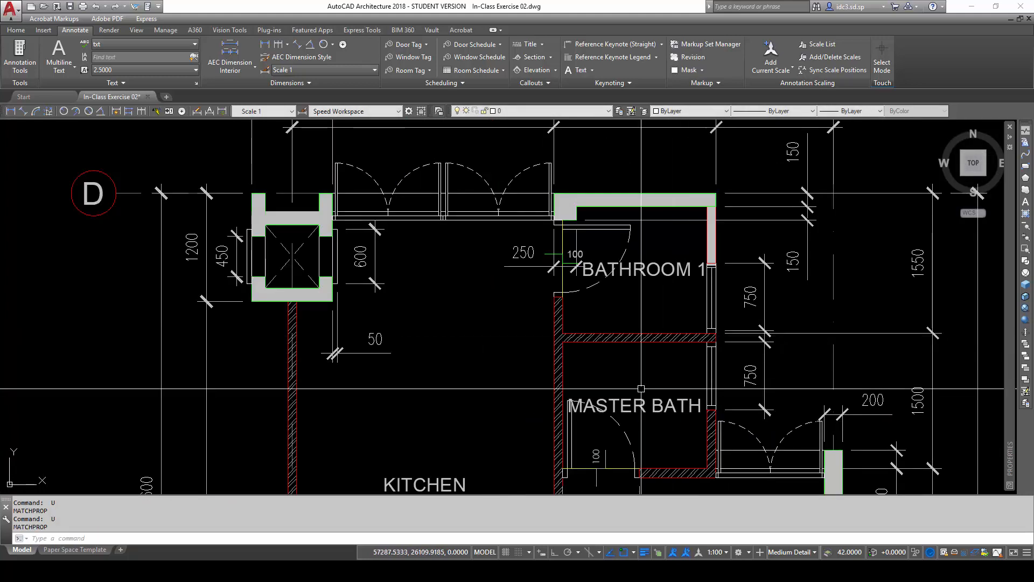
- Copy the sample level drop symbol with its 150 text into the kitchen beside the Master Bath door
scroll(641, 388, down, 3)
middle_drag(803, 383, 520, 347)
scroll(791, 237, up, 1)
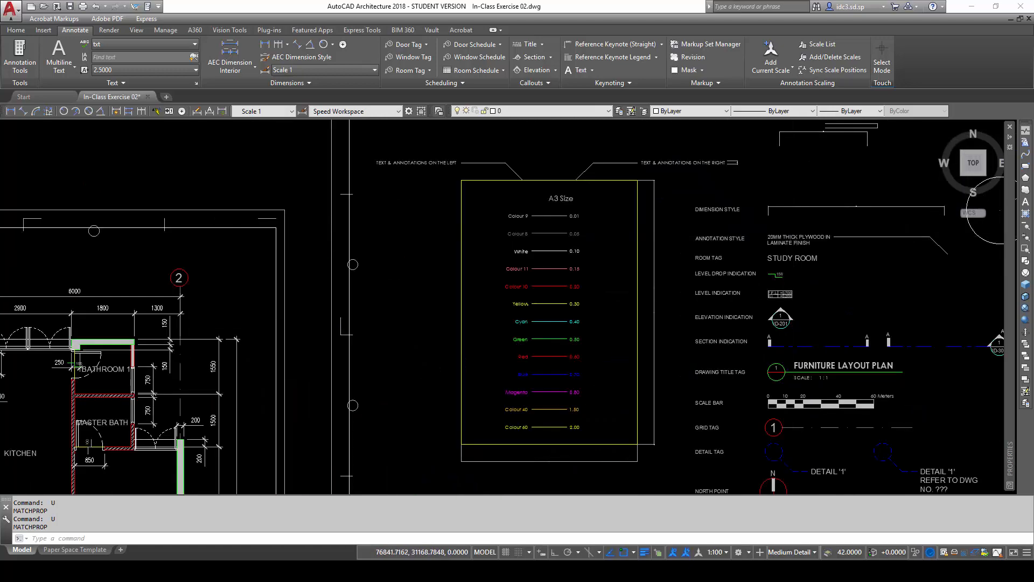
scroll(785, 256, up, 3)
click(795, 357)
click(727, 307)
text(c)
key(Return)
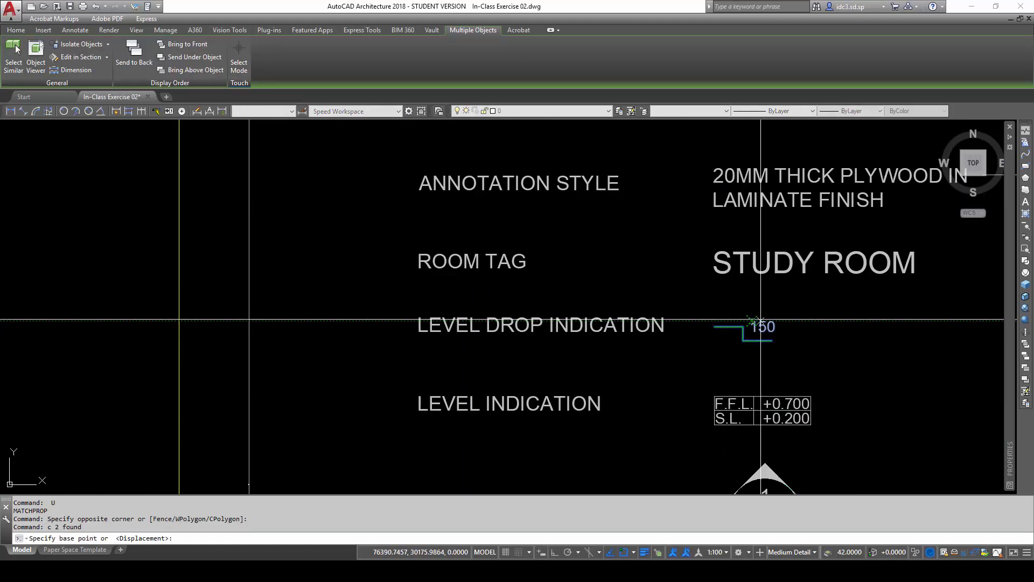
click(753, 304)
scroll(692, 351, down, 4)
middle_drag(692, 351, 877, 242)
middle_drag(523, 399, 654, 315)
scroll(550, 293, up, 8)
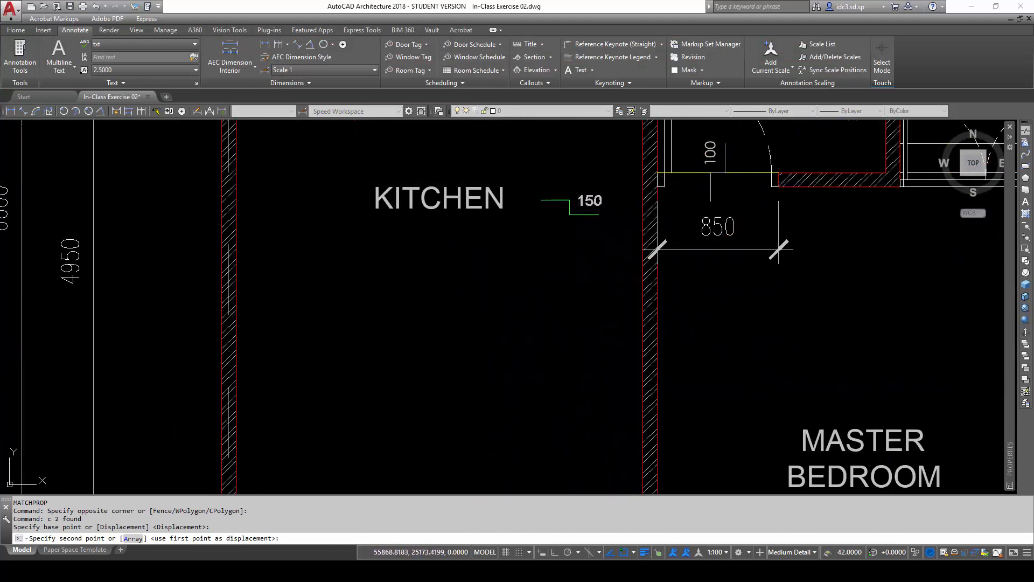
click(582, 174)
key(Escape)
key(Escape)
- Rotate the copied 150 level drop symbol, line and text, by 90 degrees
middle_drag(581, 173, 606, 314)
click(629, 389)
click(579, 312)
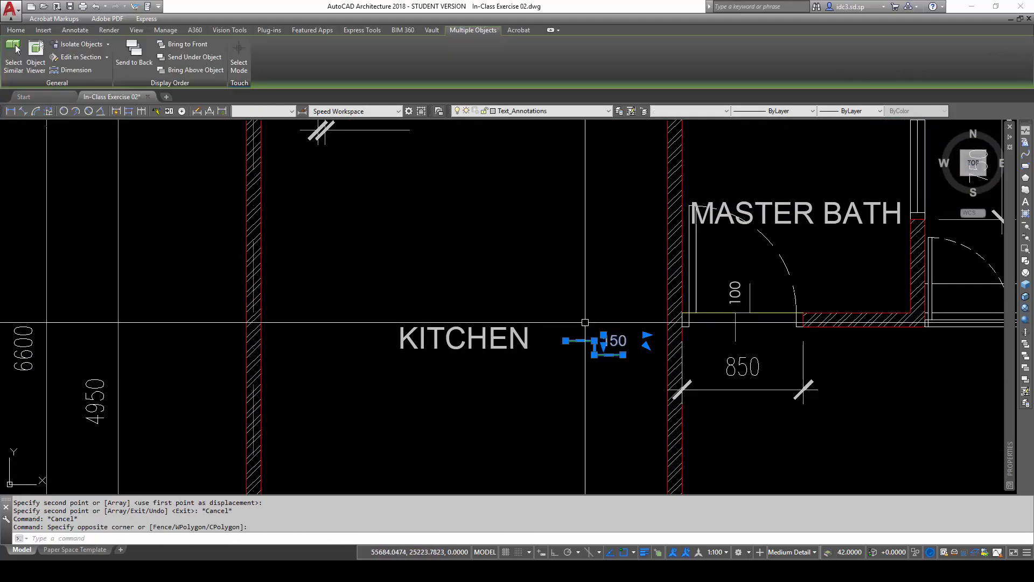
scroll(585, 322, down, 5)
scroll(551, 220, up, 5)
middle_drag(551, 220, 626, 417)
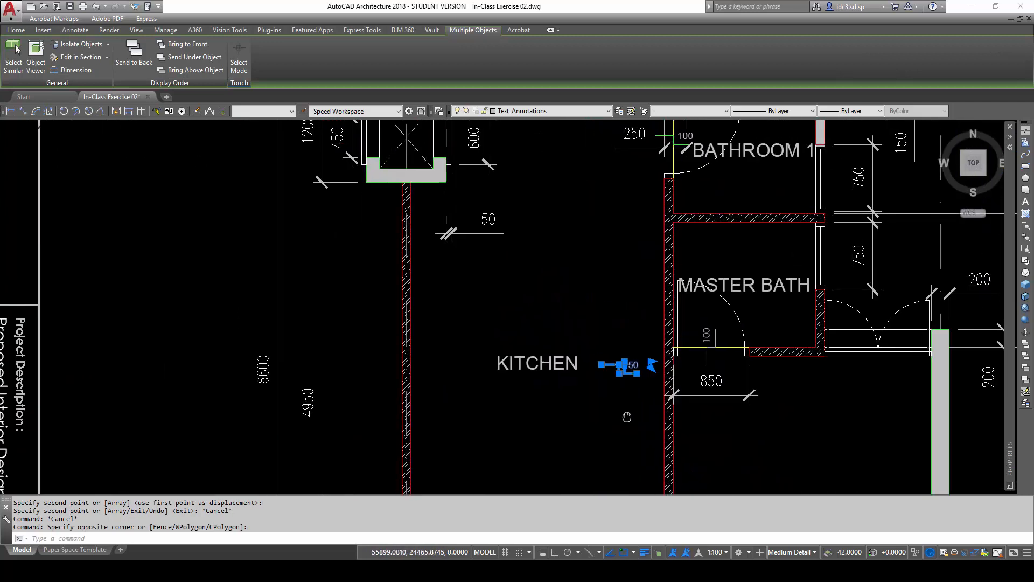
text(r)
key(space)
click(627, 338)
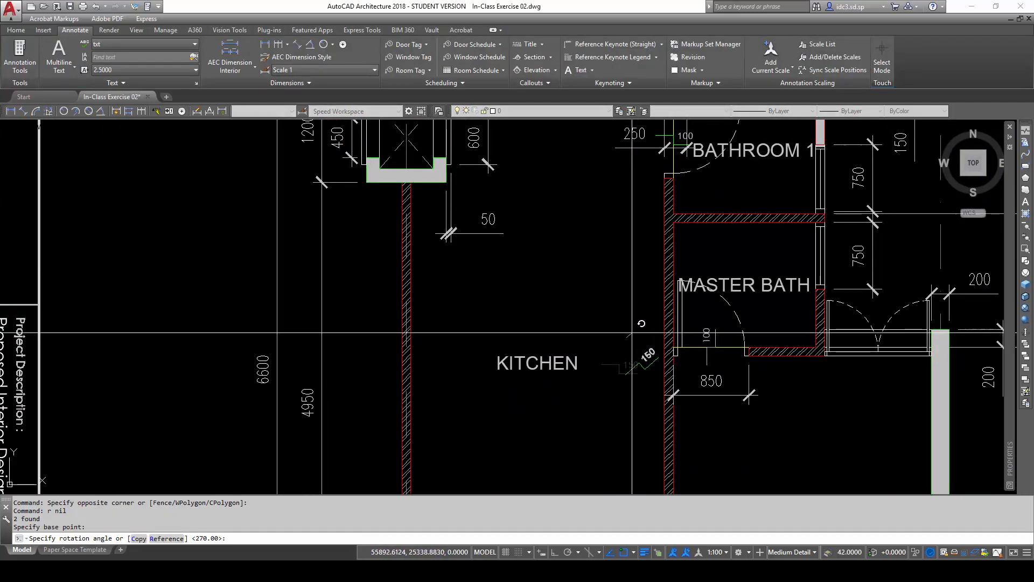
text(90)
key(Return)
- Match the properties of the Master Bath's 100 level mark, text and stepped line, to the rotated 150 symbol
scroll(672, 355, up, 4)
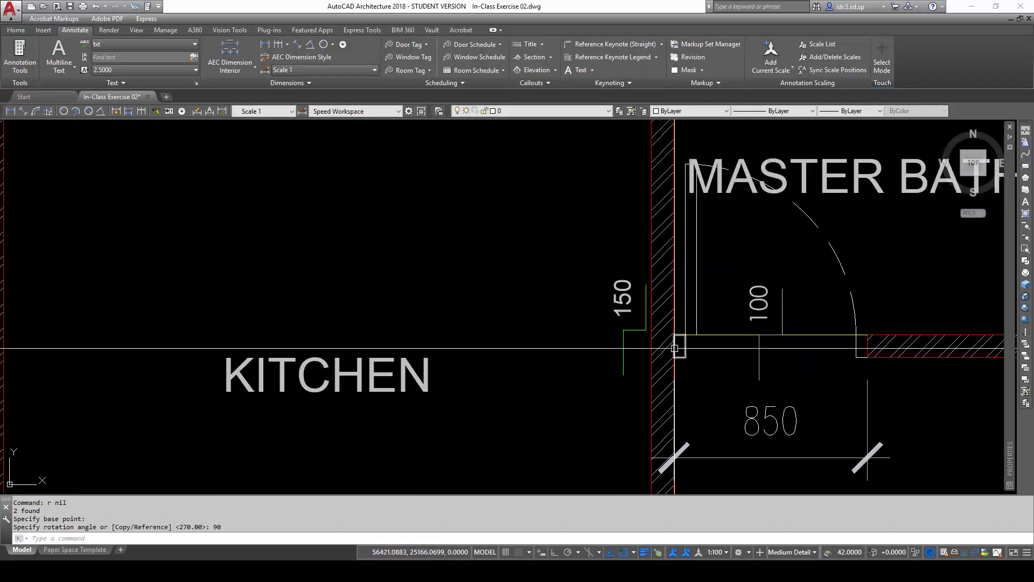
text(ma)
click(620, 288)
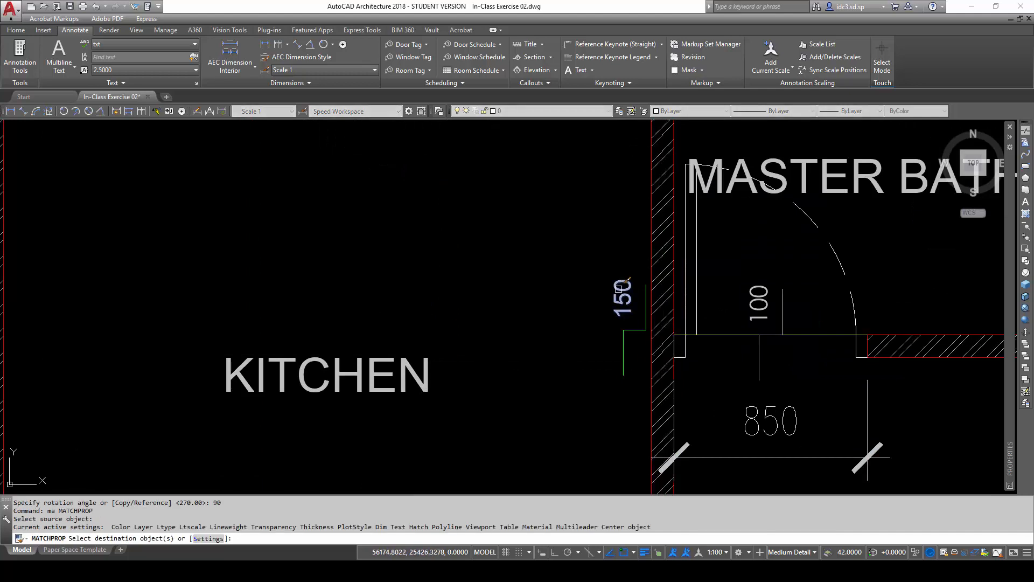
click(748, 303)
key(Escape)
key(Escape)
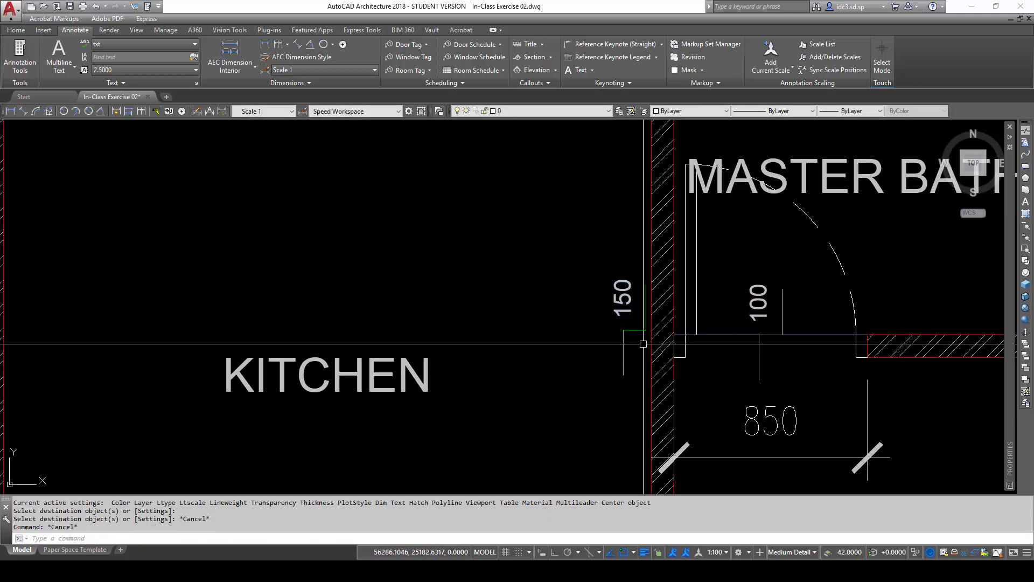
text(ma)
key(Return)
click(637, 328)
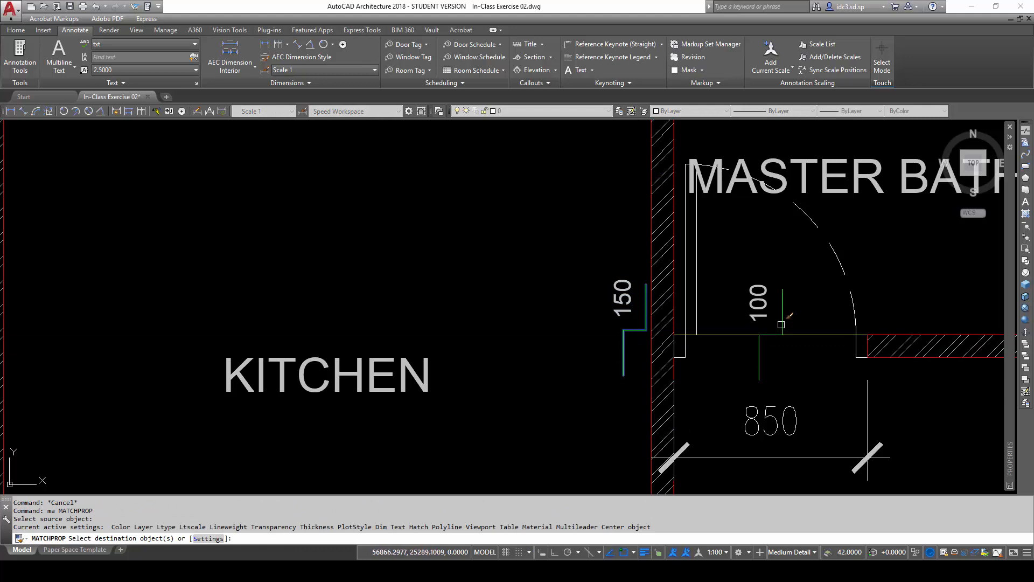
key(Escape)
key(Escape)
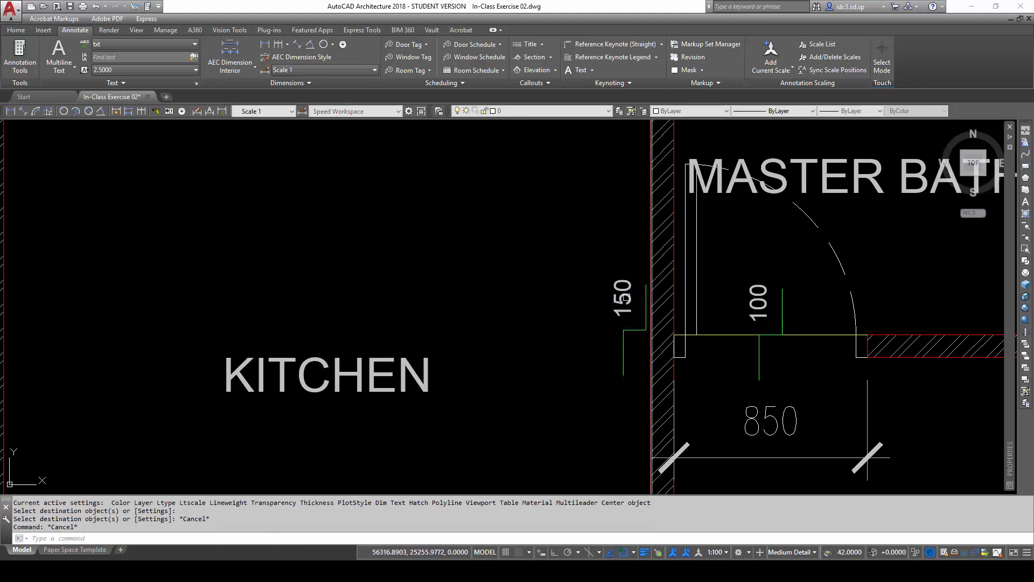
- Match the properties of the 100 level mark at the kitchen's lower opening, text and stepped line, to the rotated 150 symbol
text(ma)
key(Return)
click(625, 298)
scroll(625, 298, down, 4)
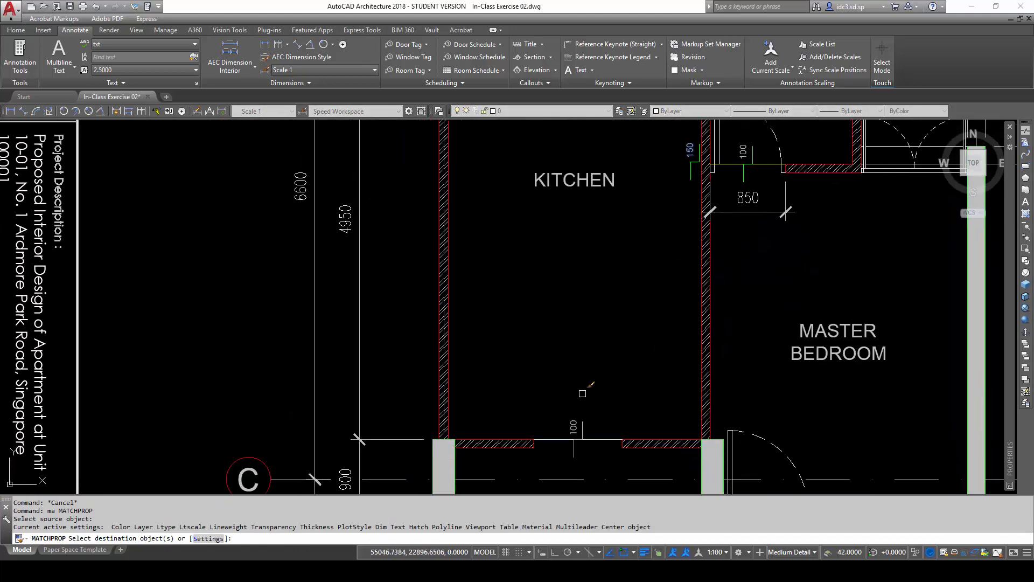
click(567, 421)
key(Escape)
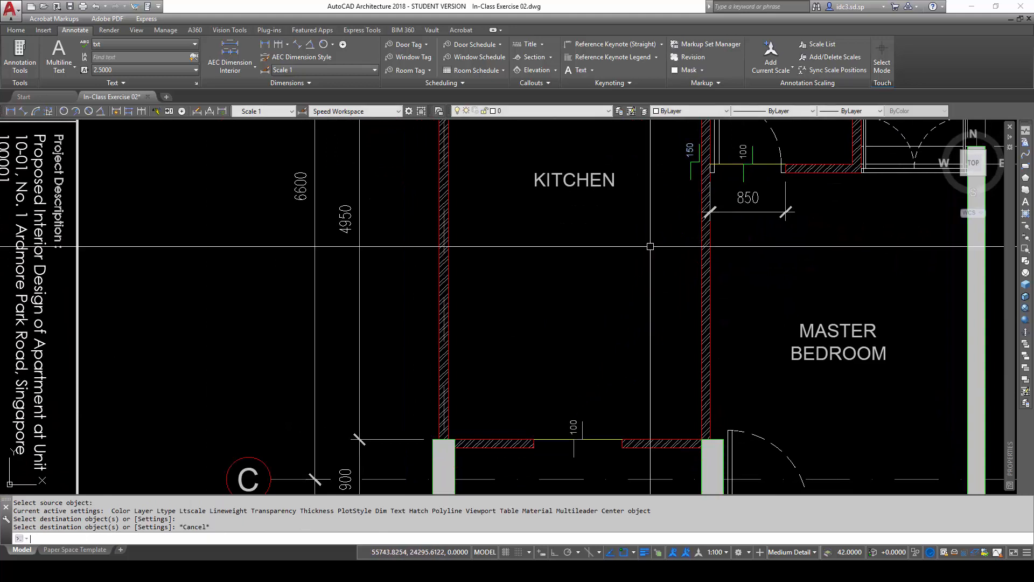
text(ma)
key(Return)
click(692, 167)
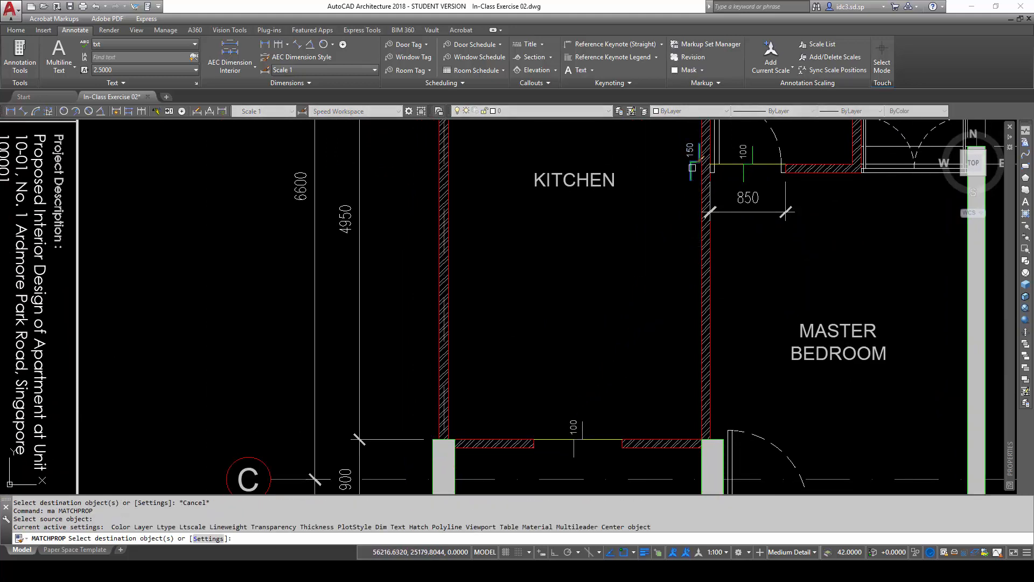
click(585, 424)
key(Escape)
key(Escape)
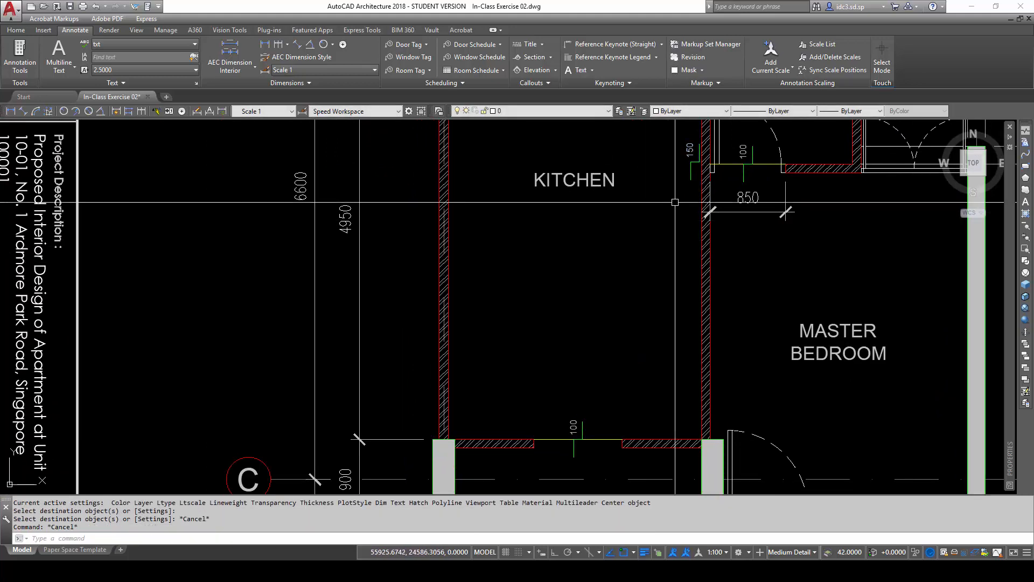
- Erase the rotated 150 level drop symbol, both line and text, from the kitchen
text(e)
key(Return)
click(690, 215)
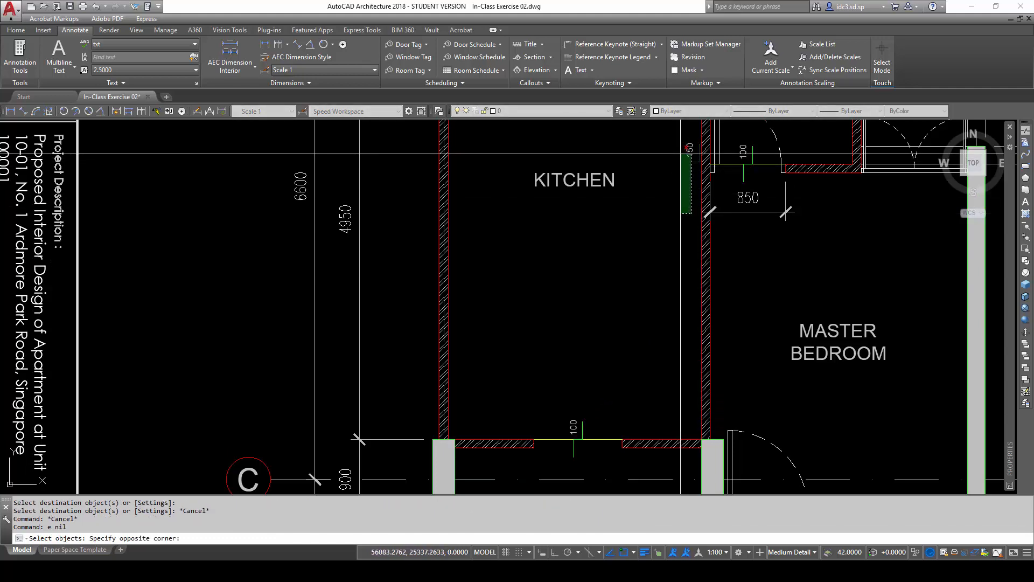
click(682, 155)
- Inspect the layers of the step lines at the living area's entrance door and of the arrow lines in the sample dog-leg stairs
scroll(668, 172, down, 6)
scroll(639, 379, up, 5)
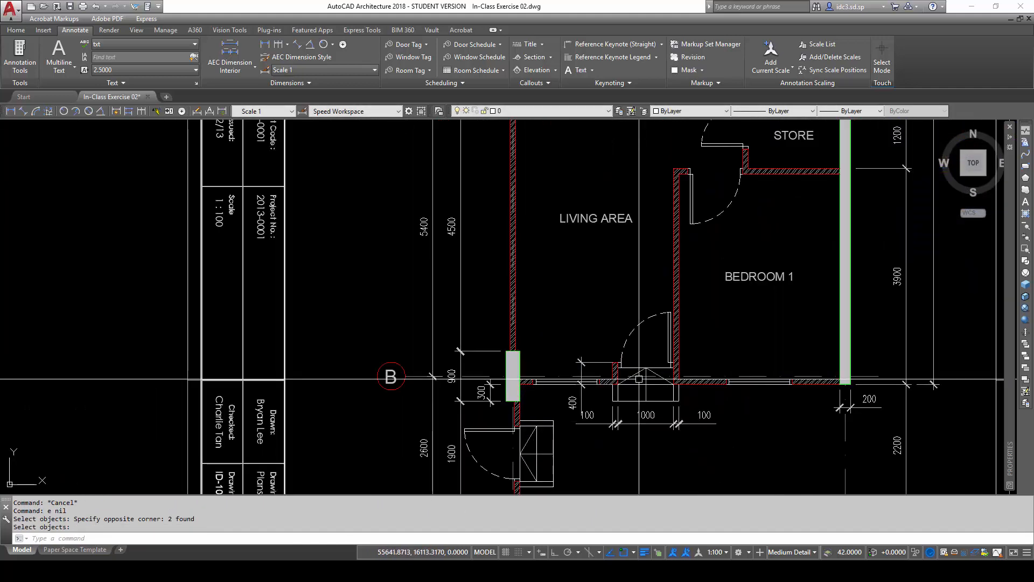
scroll(638, 379, up, 4)
click(679, 392)
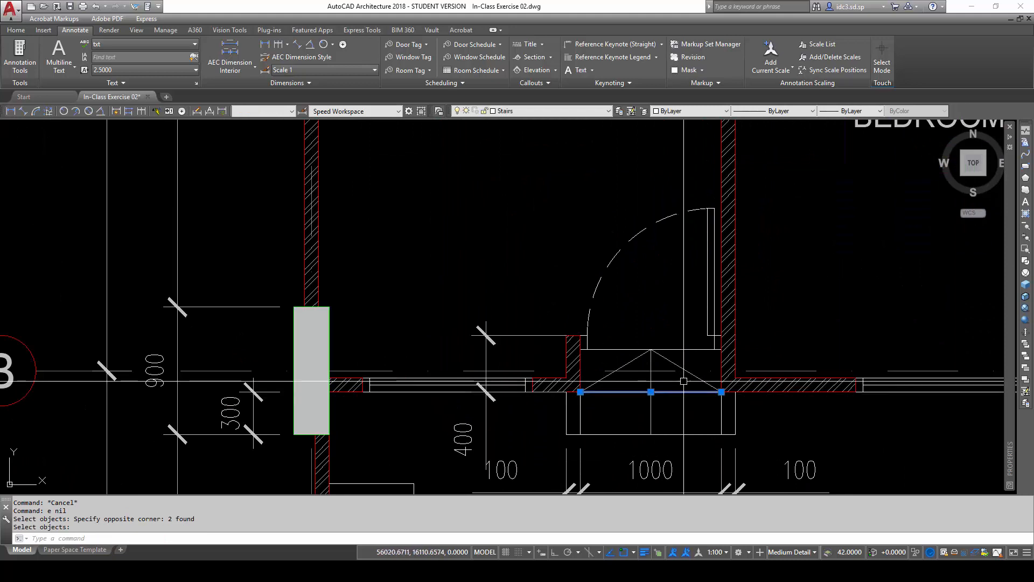
click(691, 350)
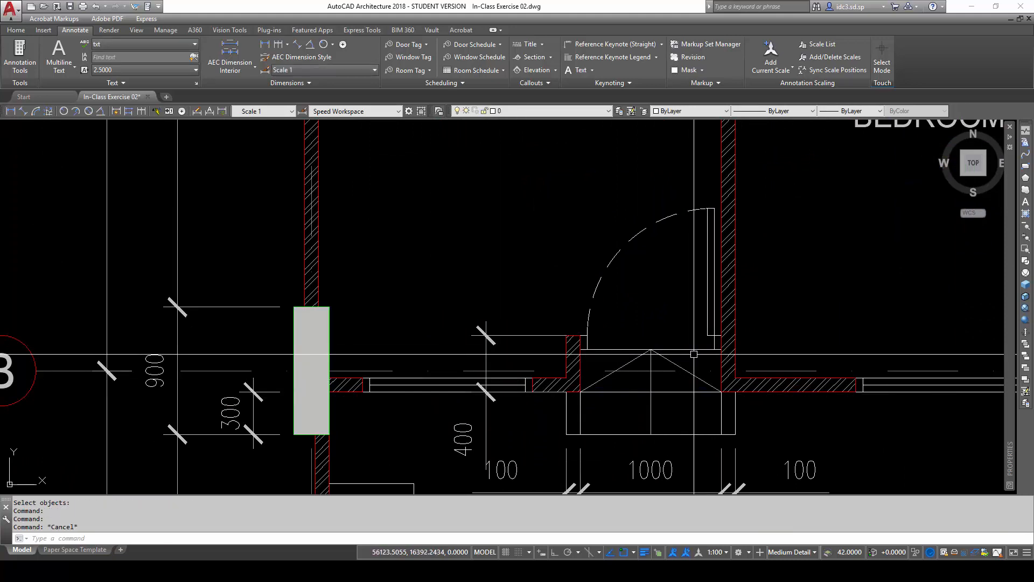
key(Escape)
key(Escape)
scroll(694, 354, down, 12)
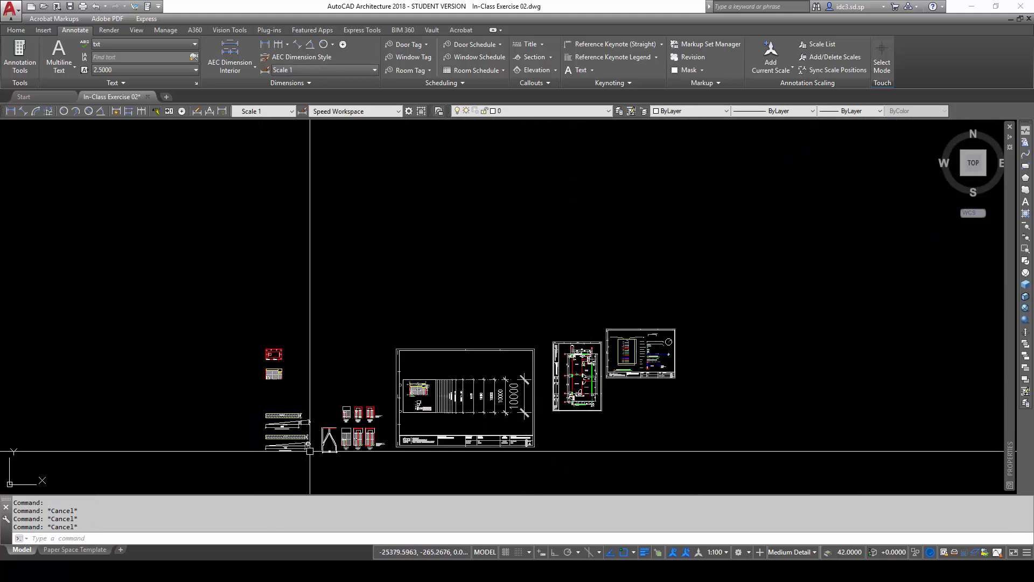
scroll(326, 431, up, 10)
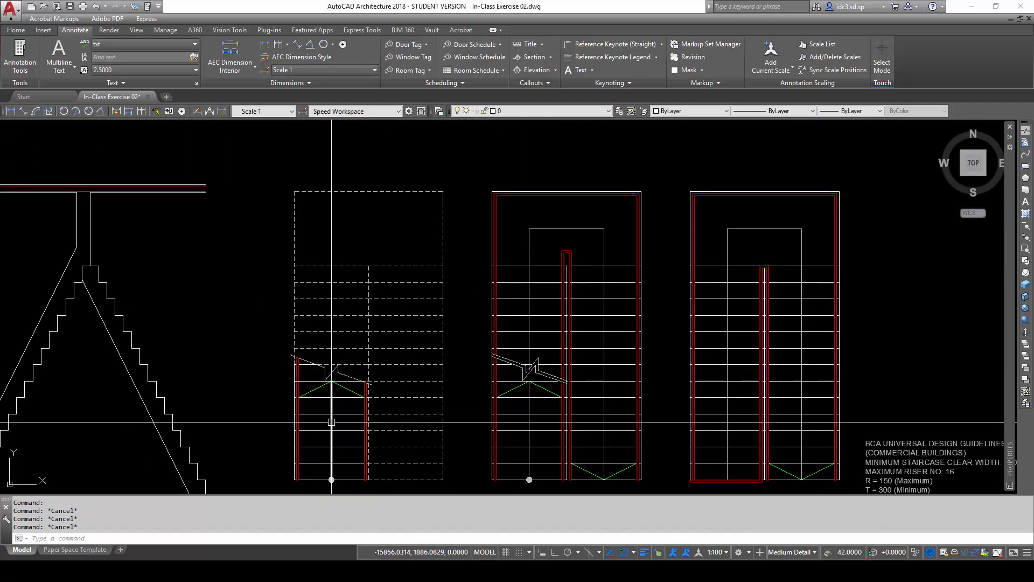
scroll(332, 422, up, 4)
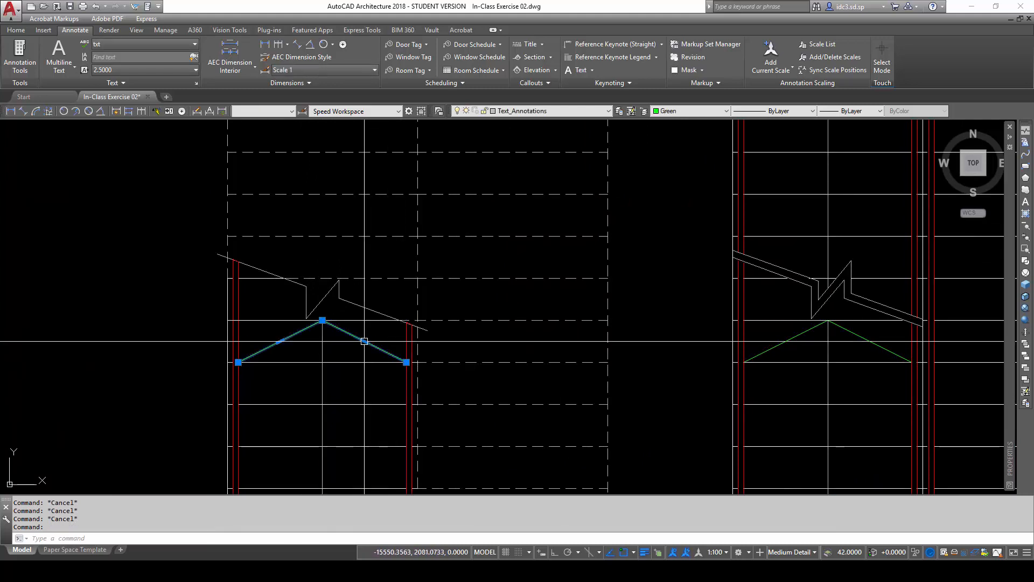
scroll(362, 348, down, 6)
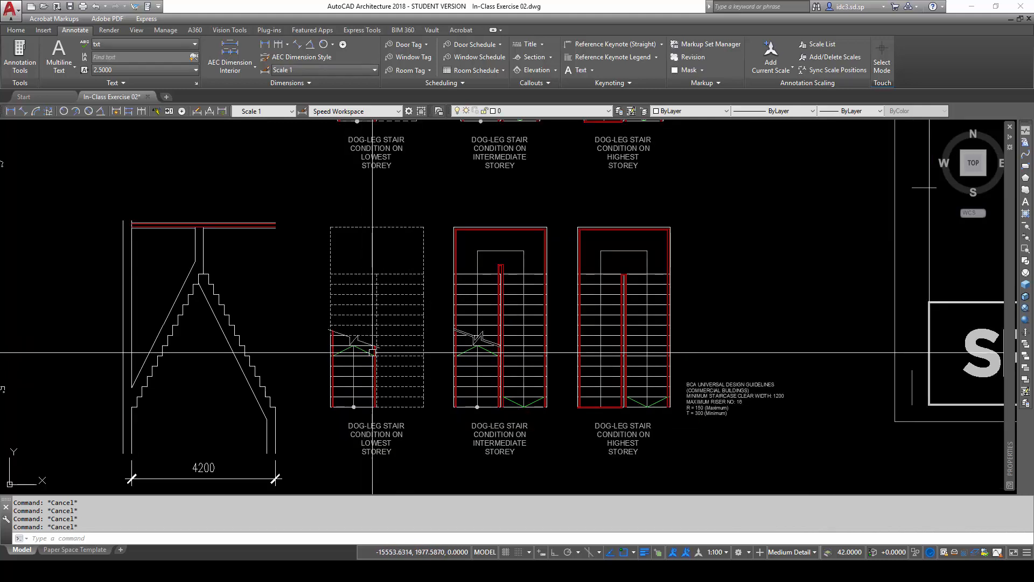
- Copy the direction arrow with its start dot from the lowest-storey dog-leg stair sample into the plan's living area
scroll(427, 347, down, 4)
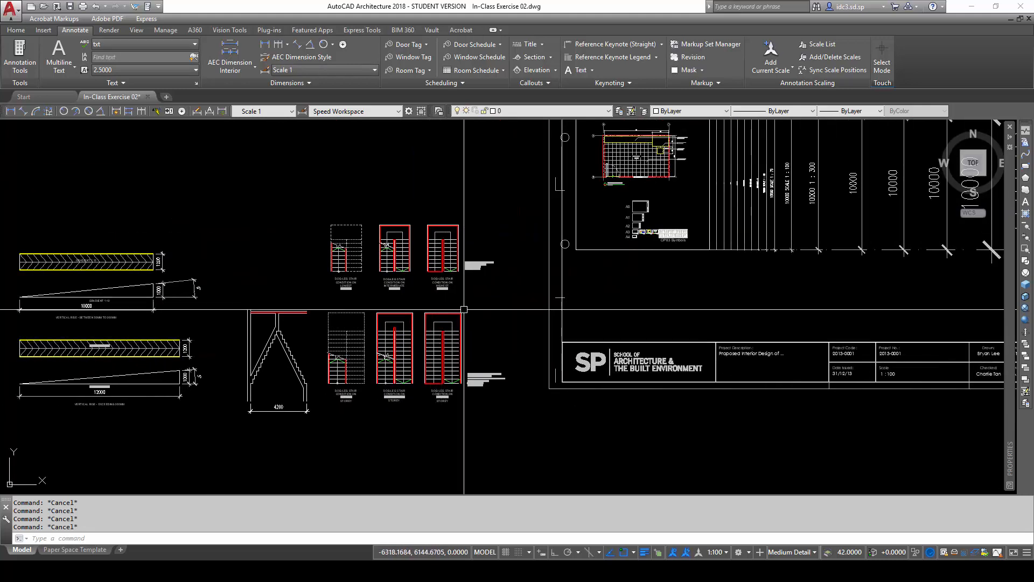
middle_drag(456, 331, 430, 371)
scroll(305, 435, up, 7)
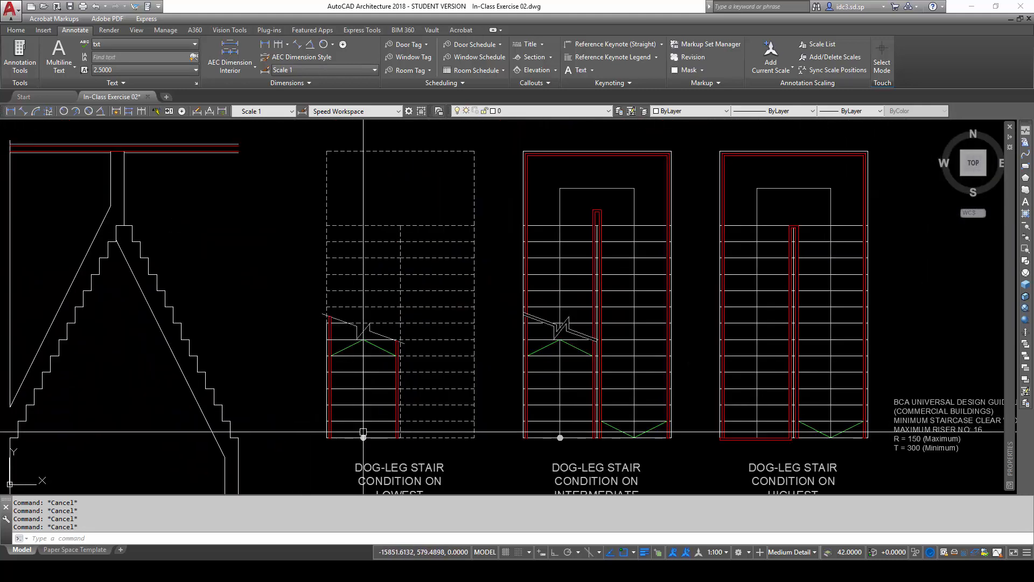
scroll(363, 432, up, 4)
click(356, 413)
click(393, 457)
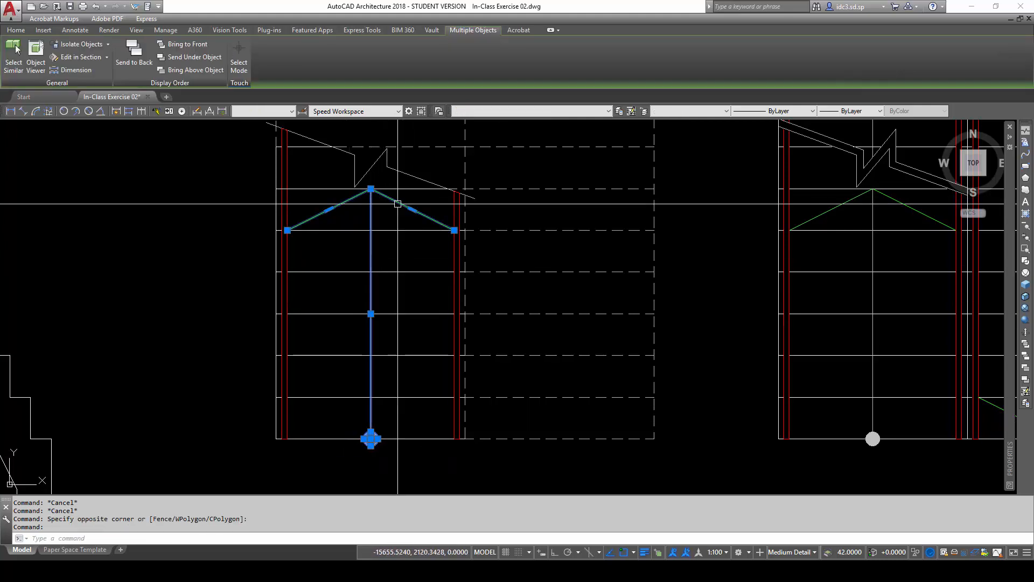
key(Return)
click(370, 438)
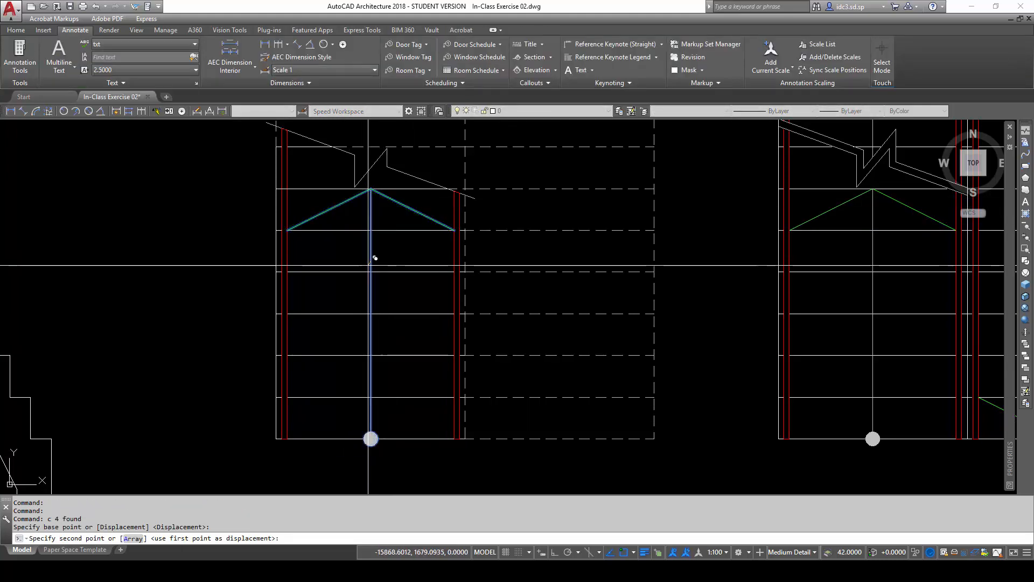
scroll(369, 259, down, 5)
middle_drag(546, 333, 434, 379)
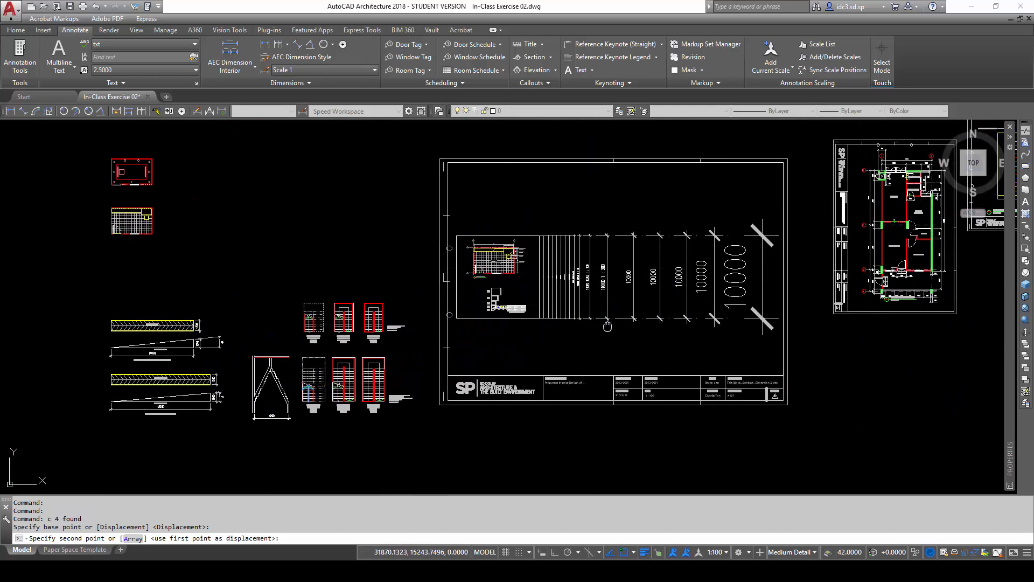
middle_drag(607, 326, 348, 384)
scroll(599, 347, up, 4)
middle_drag(808, 278, 773, 354)
scroll(775, 337, up, 5)
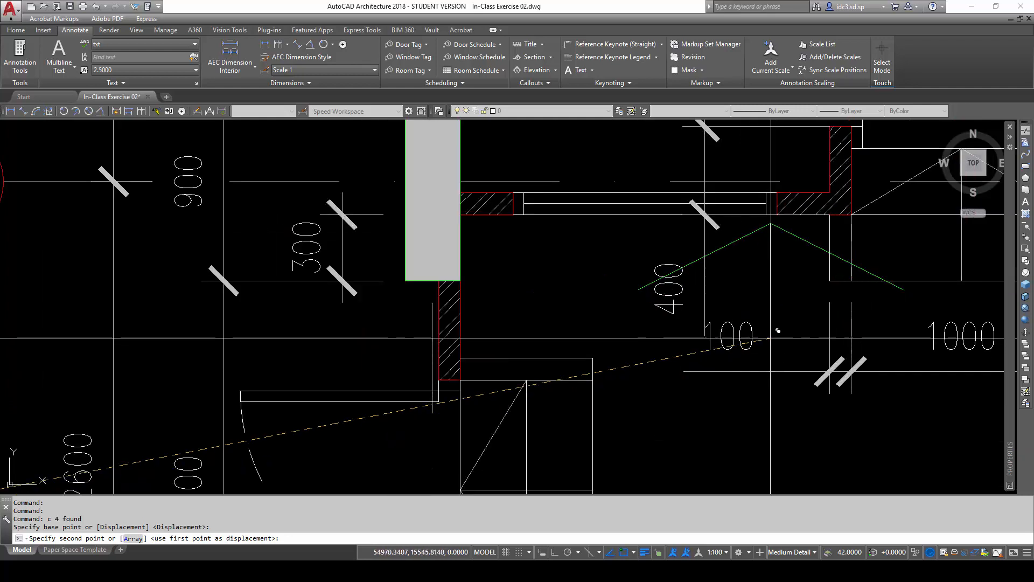
scroll(701, 268, down, 3)
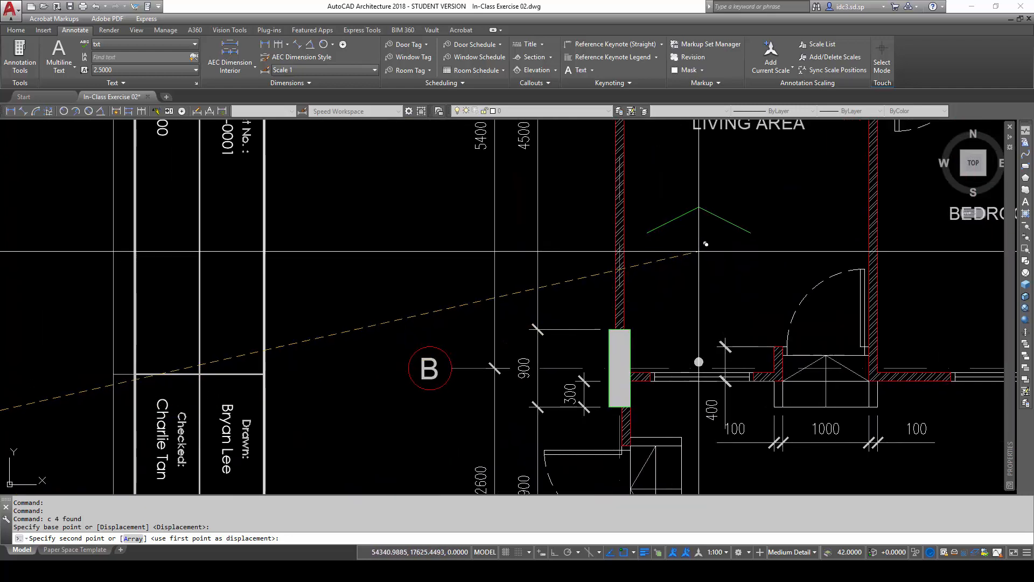
click(698, 248)
key(Escape)
key(Escape)
key(Escape)
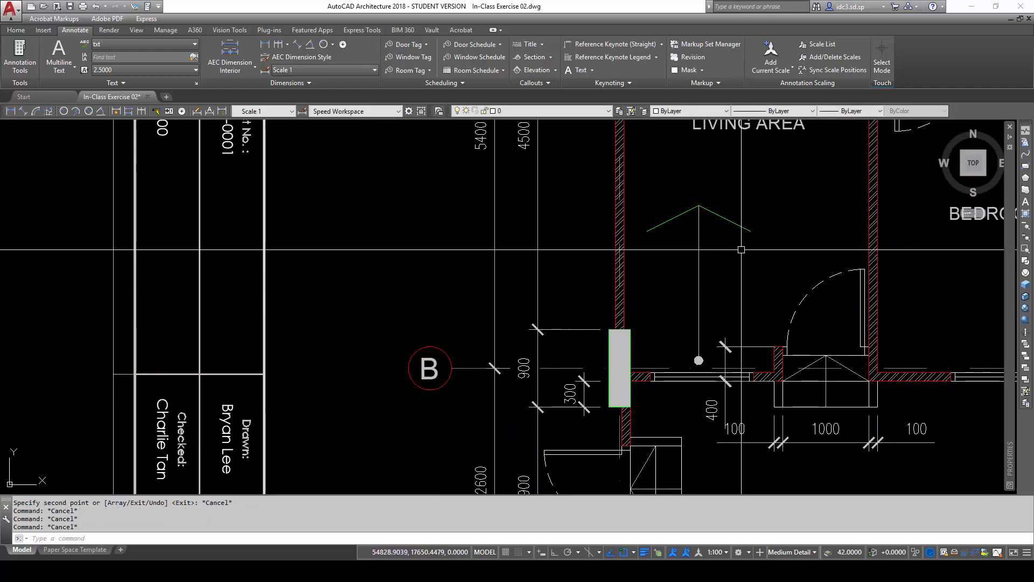
- Inspect the layers of the copied arrow's shaft and arrowhead in the living area
click(710, 281)
click(668, 269)
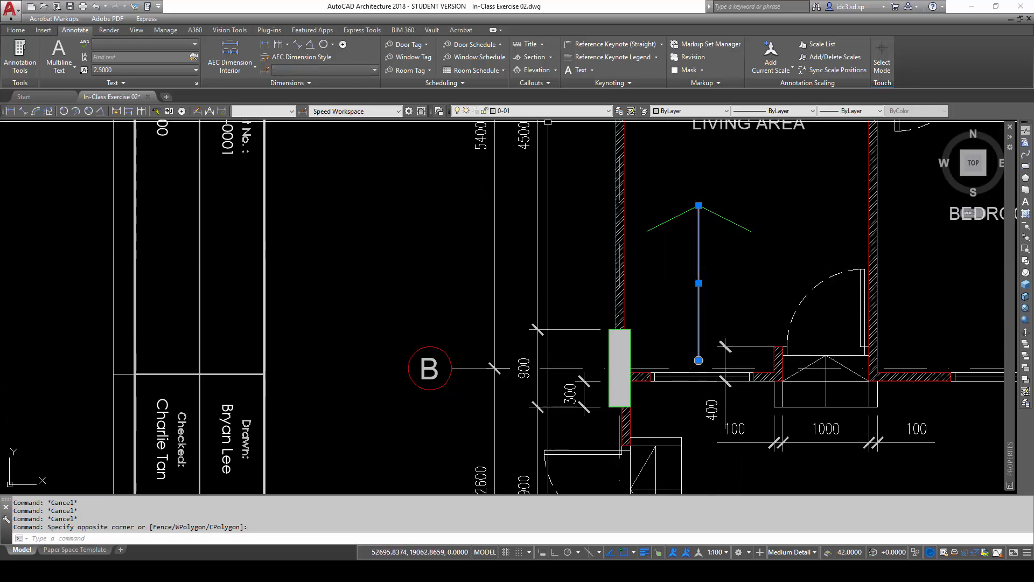
key(Escape)
key(Escape)
click(707, 209)
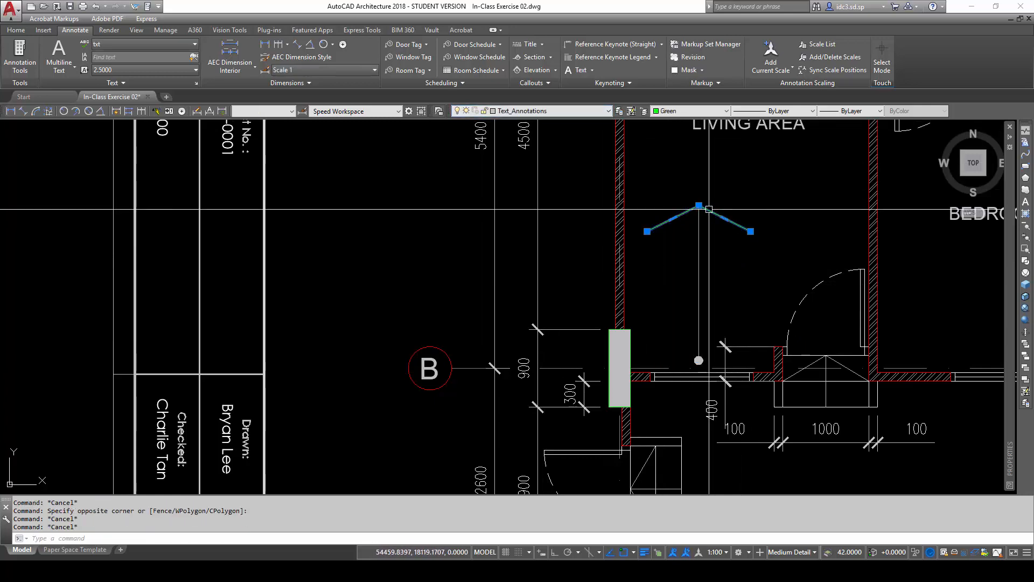
key(Escape)
key(Escape)
click(724, 274)
click(692, 278)
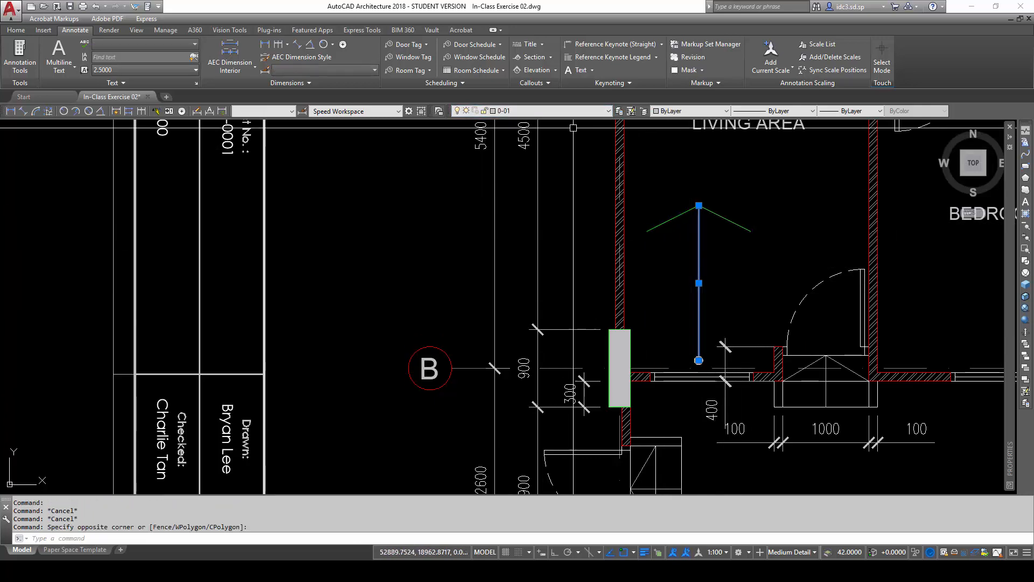
key(Escape)
key(Escape)
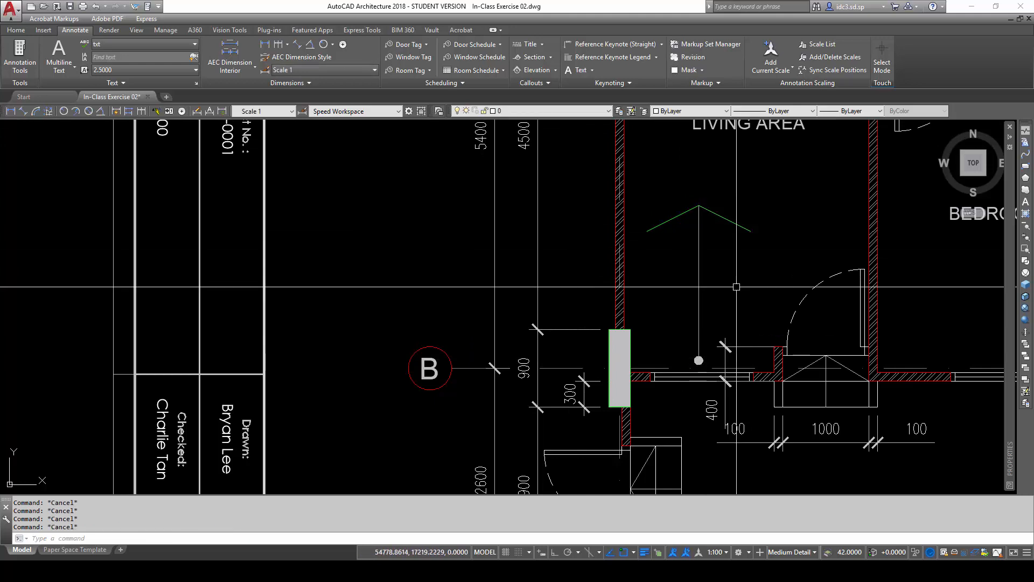
- Match the properties of the centre line in the living area's entrance steps to the copied arrow's shaft
text(ma)
key(Return)
click(701, 270)
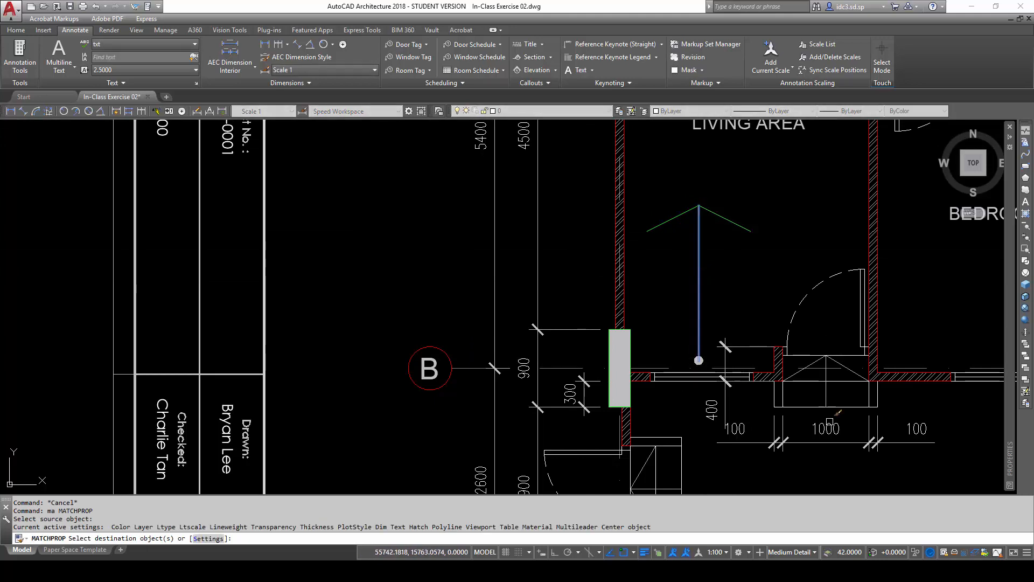
key(Escape)
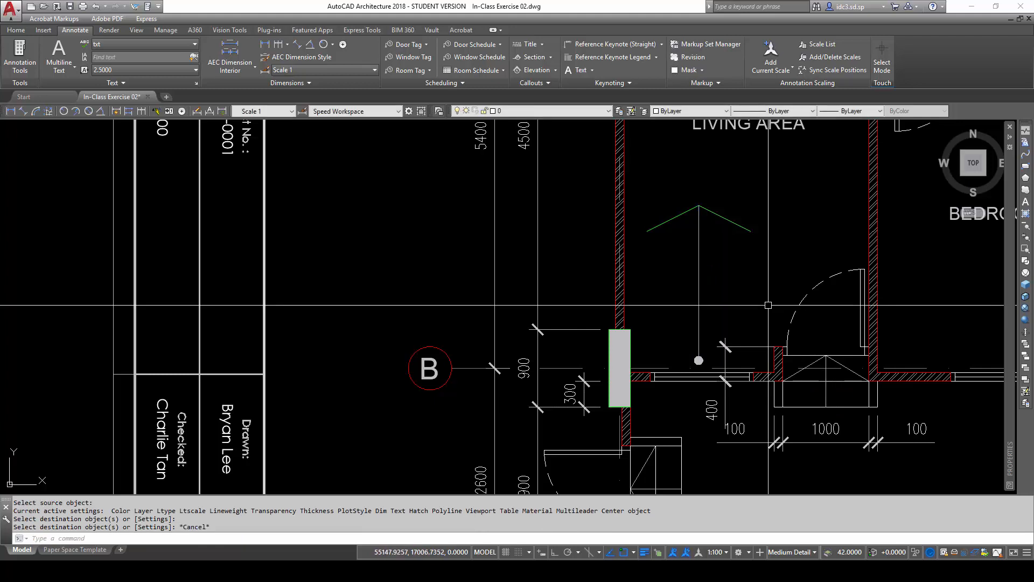
- Match both arrowhead lines in the living area's entrance steps to the copied green arrowhead's properties
text(ma)
key(Return)
click(735, 222)
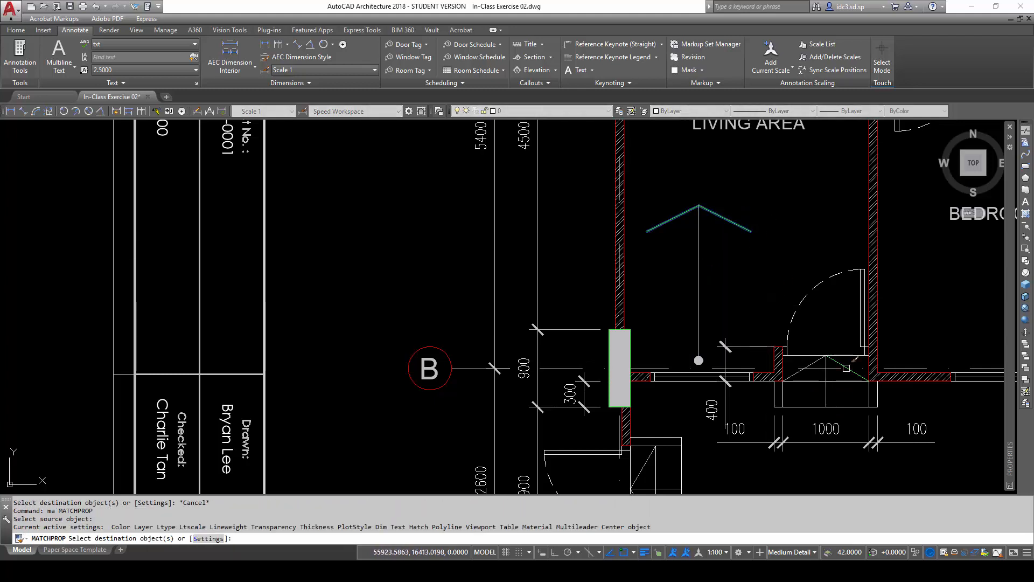
key(Escape)
key(Escape)
scroll(830, 385, up, 4)
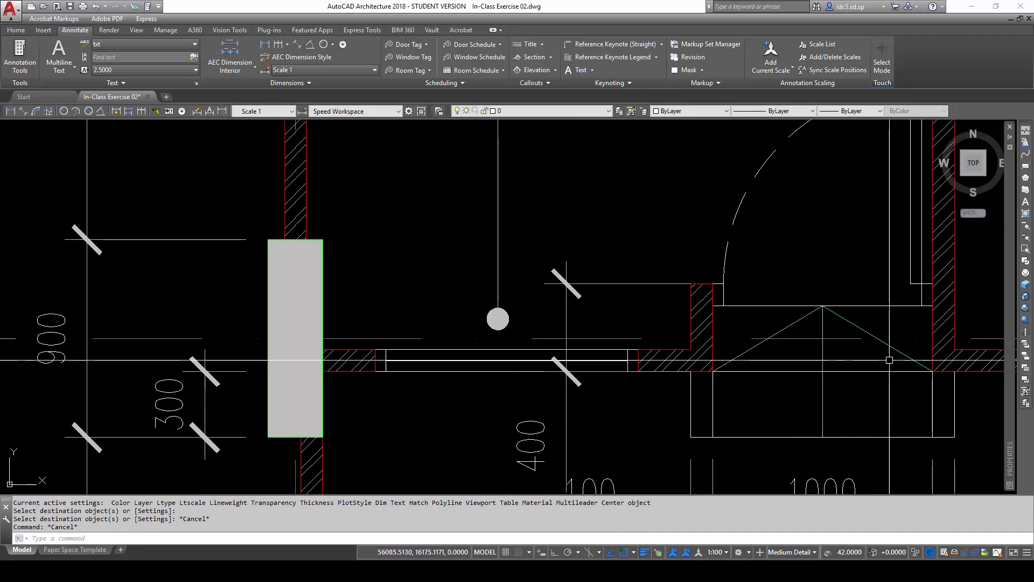
text(ma)
key(Return)
click(895, 355)
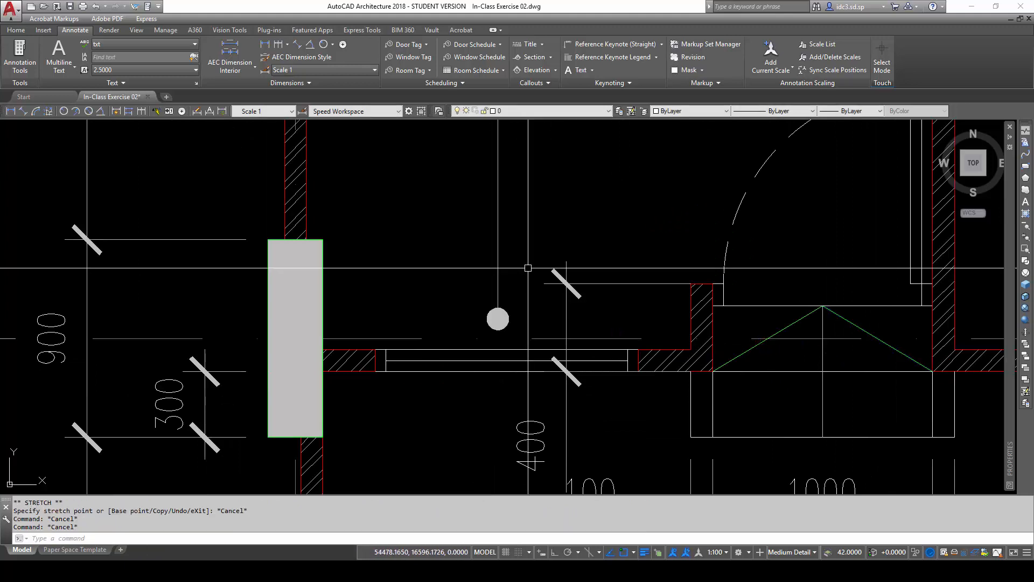
- Copy the filled start dot from the copied arrow to the lower end of the entrance steps' centre line
text(c)
key(Return)
click(443, 290)
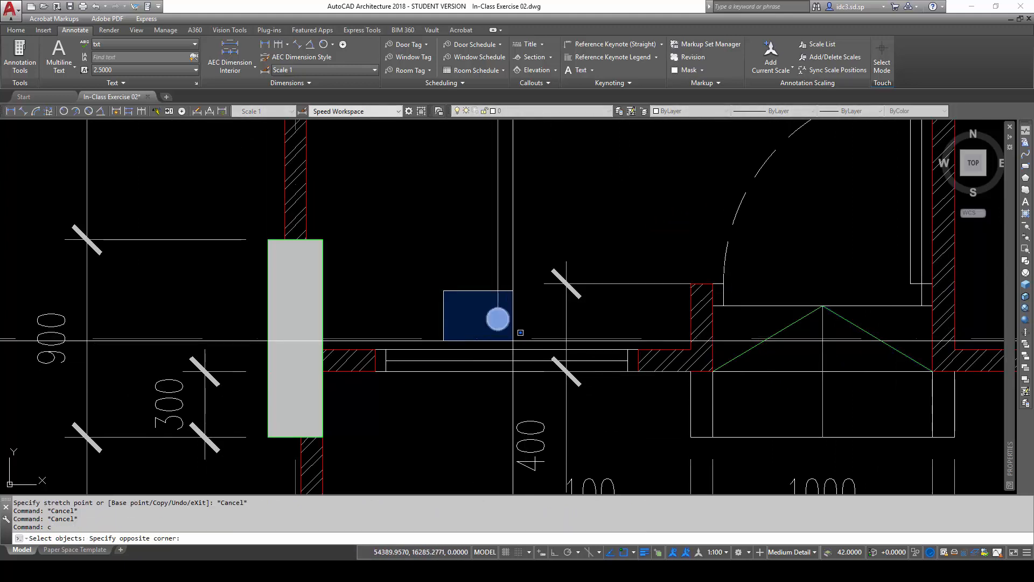
click(513, 340)
key(Return)
click(498, 319)
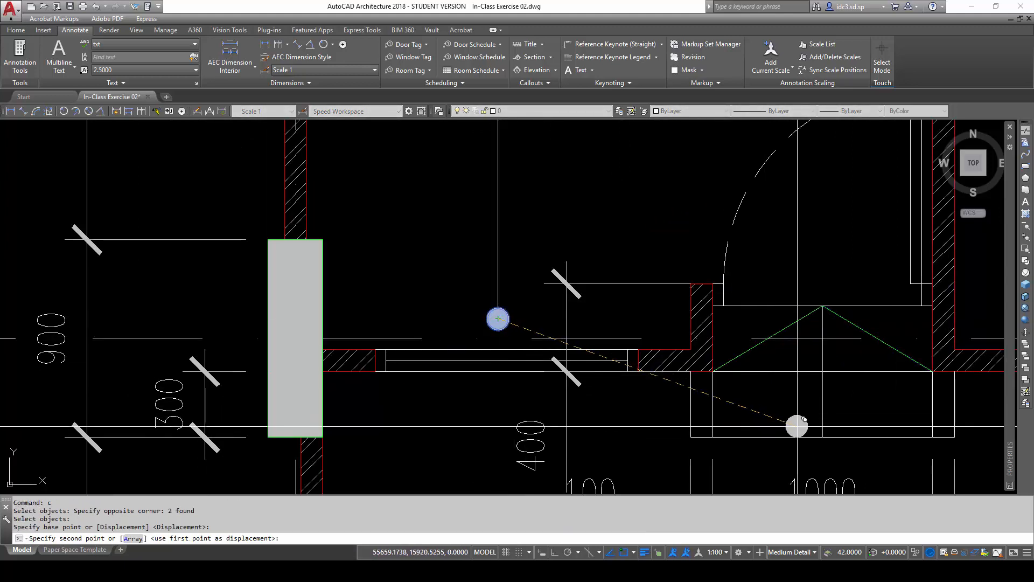
click(823, 434)
key(Escape)
key(Escape)
key(Escape)
scroll(776, 324, down, 4)
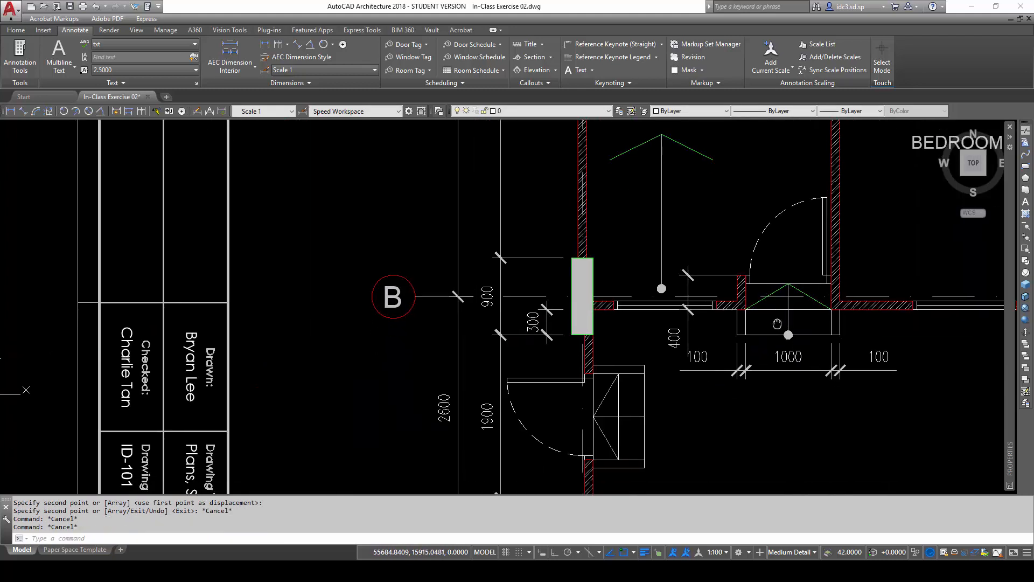
- Match the arrowhead lines of the steps at the door between grids A and B to the copied green arrowhead
text(m)
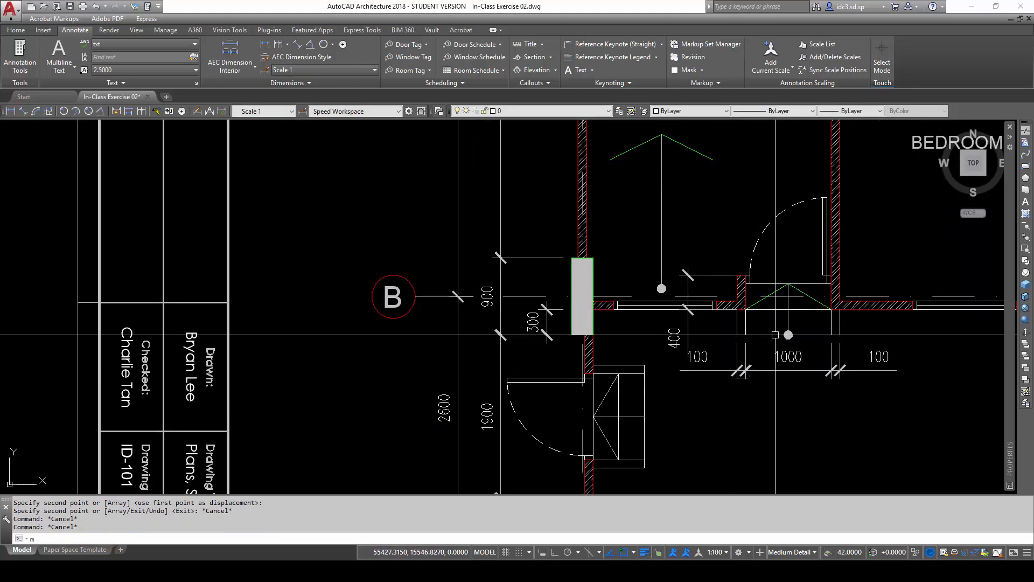
text(a)
key(Return)
click(682, 147)
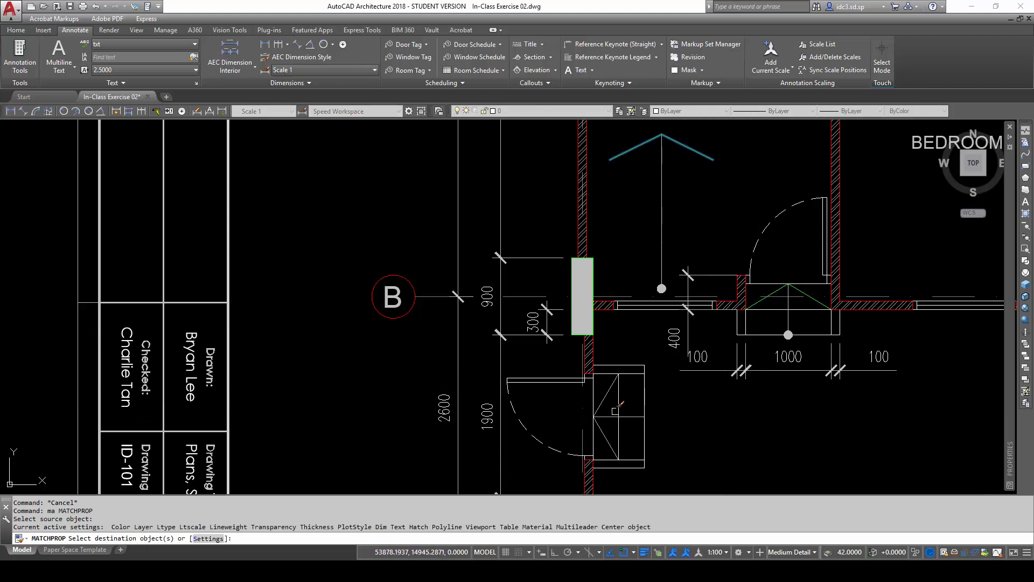
click(606, 395)
key(Escape)
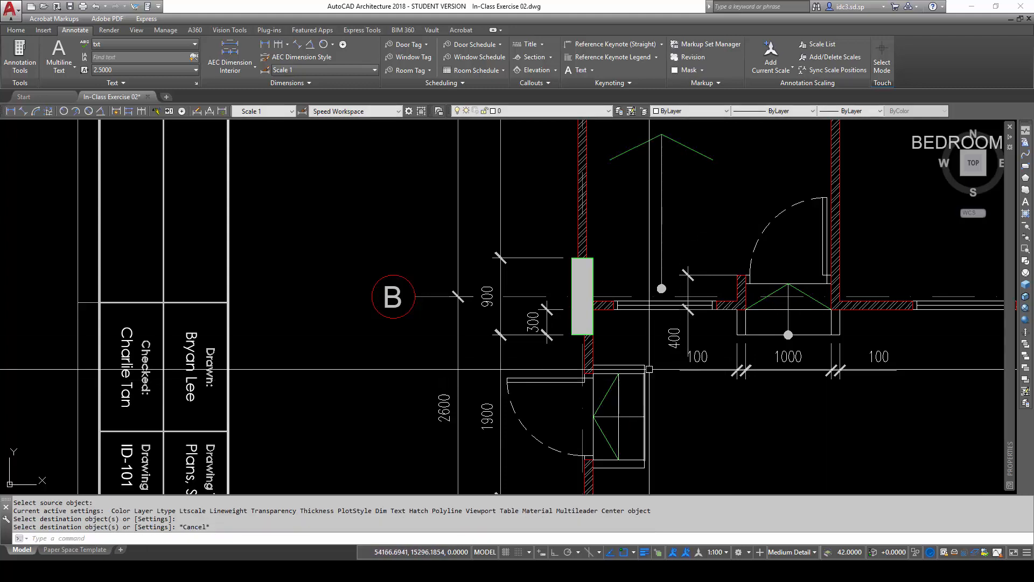
- Match the centre line of the steps between grids A and B to the copied arrow's shaft
text(ma)
key(Return)
click(660, 257)
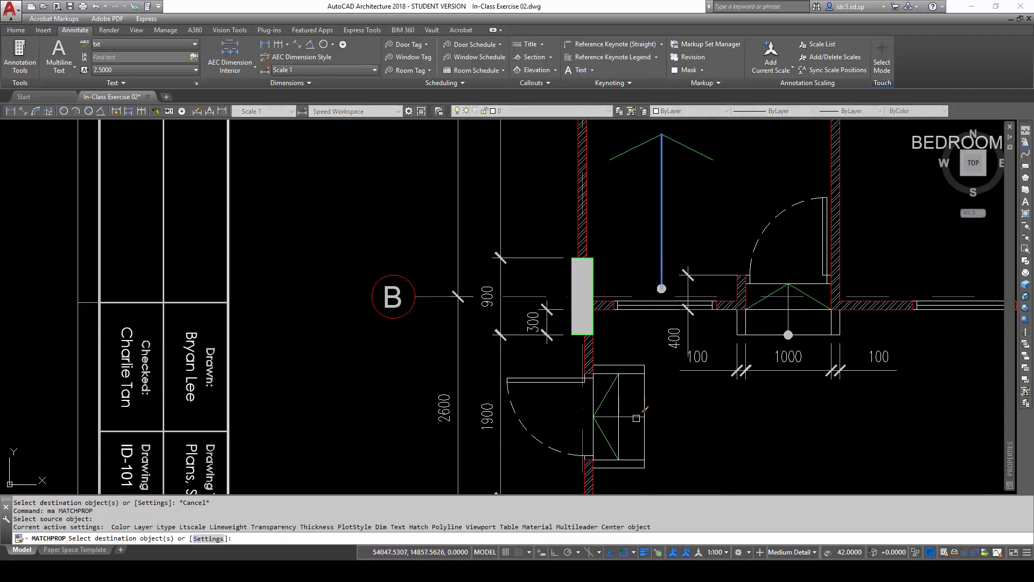
click(636, 418)
key(Escape)
key(Escape)
- Copy the filled start dot to the outer end of the centre line in the steps between grids A and B
click(646, 270)
click(673, 323)
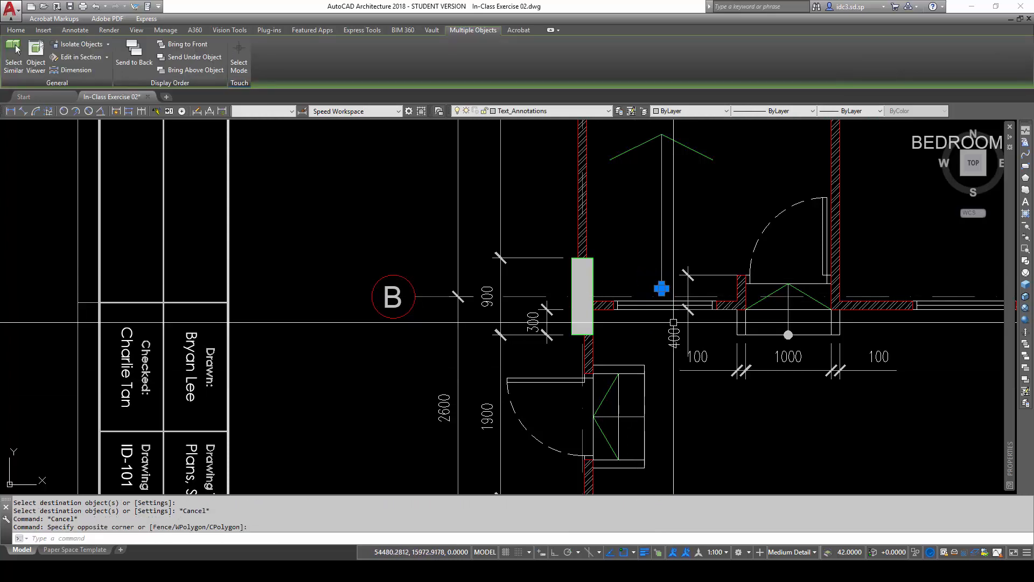
text(c 2 found)
key(Return)
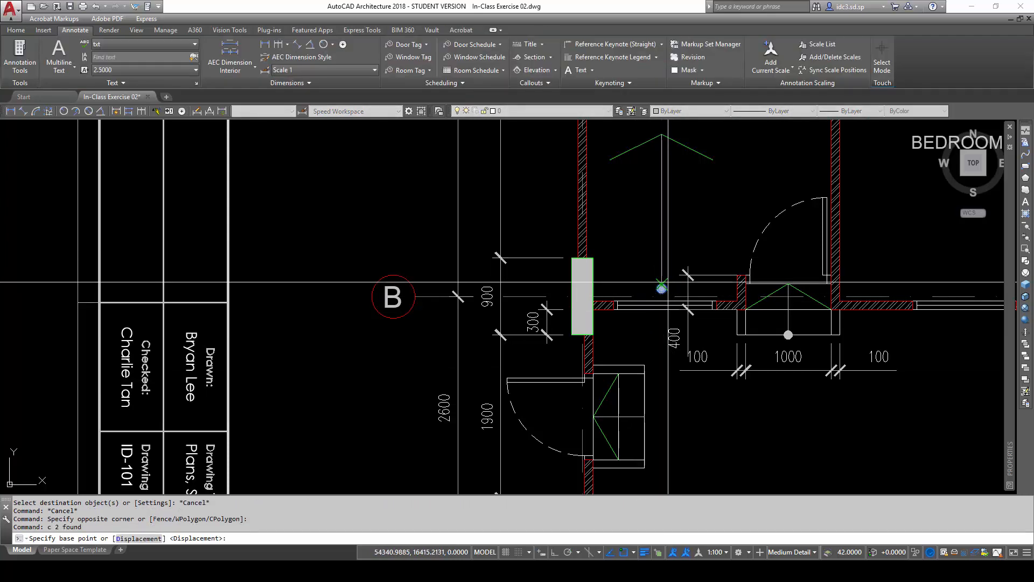
scroll(662, 289, up, 5)
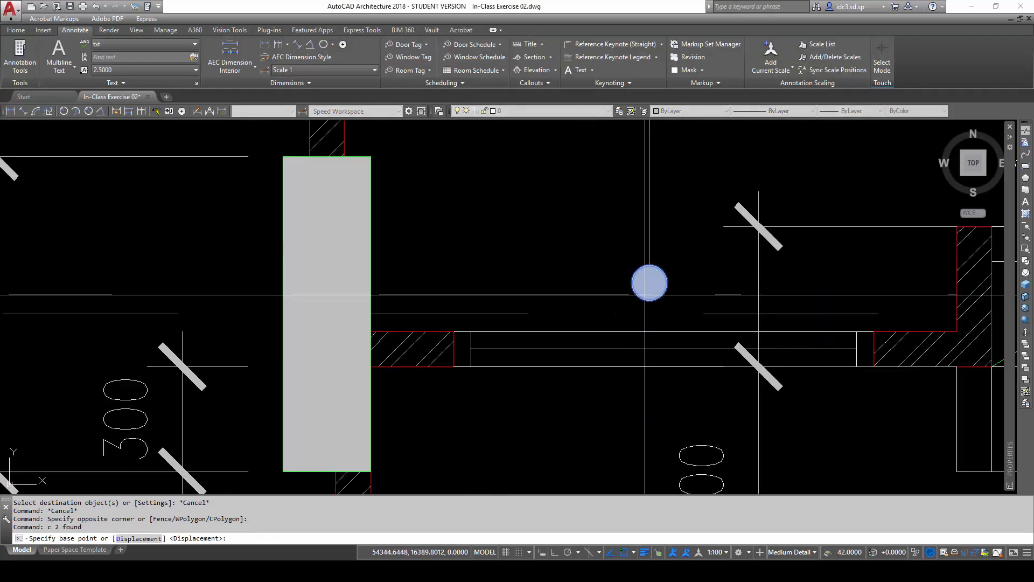
click(648, 282)
scroll(649, 285, down, 5)
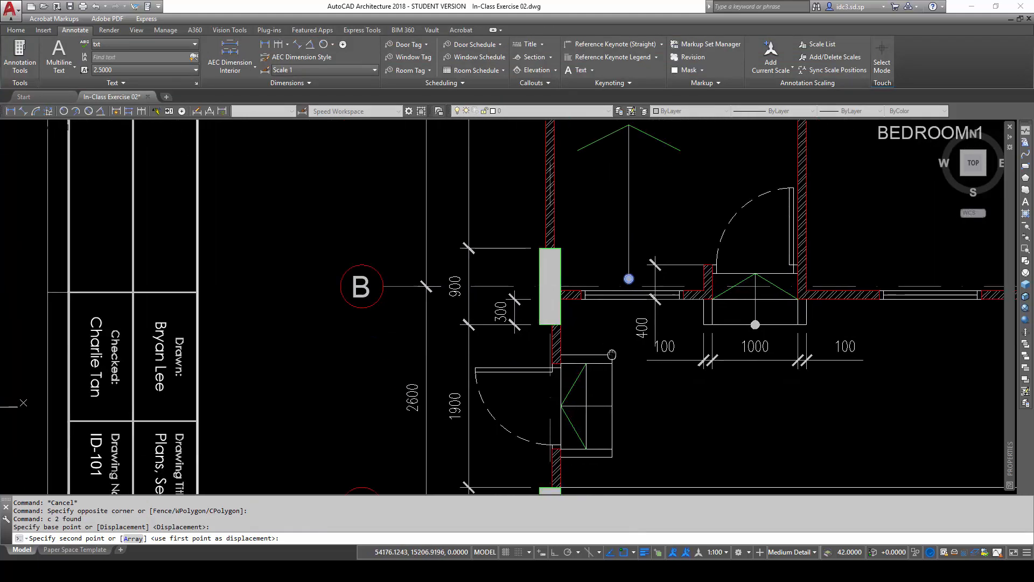
middle_drag(612, 354, 611, 325)
click(610, 376)
key(Escape)
key(Escape)
key(Escape)
- Erase the copied sample arrow from the living area, including its shaft, arrowhead and start dot
scroll(619, 237, up, 5)
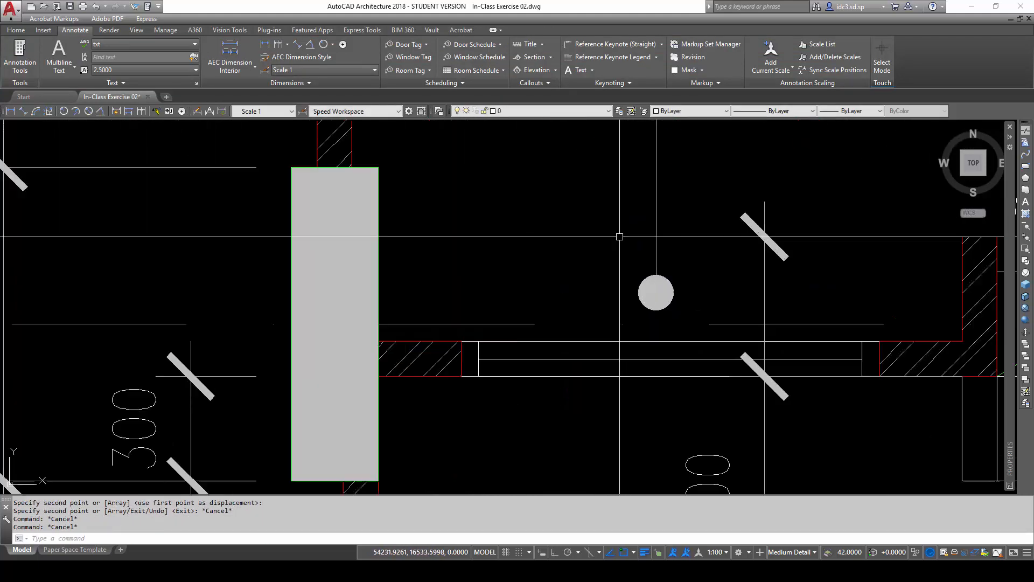
text(e)
key(space)
click(690, 302)
click(637, 262)
scroll(636, 223, down, 1)
middle_drag(636, 220, 645, 371)
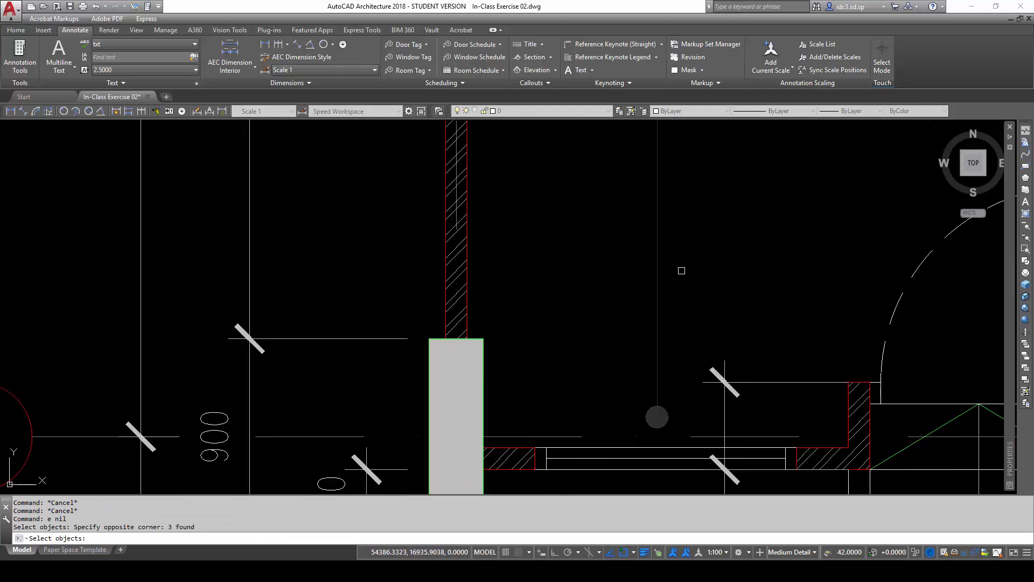
scroll(685, 259, down, 1)
middle_drag(685, 259, 672, 318)
click(682, 230)
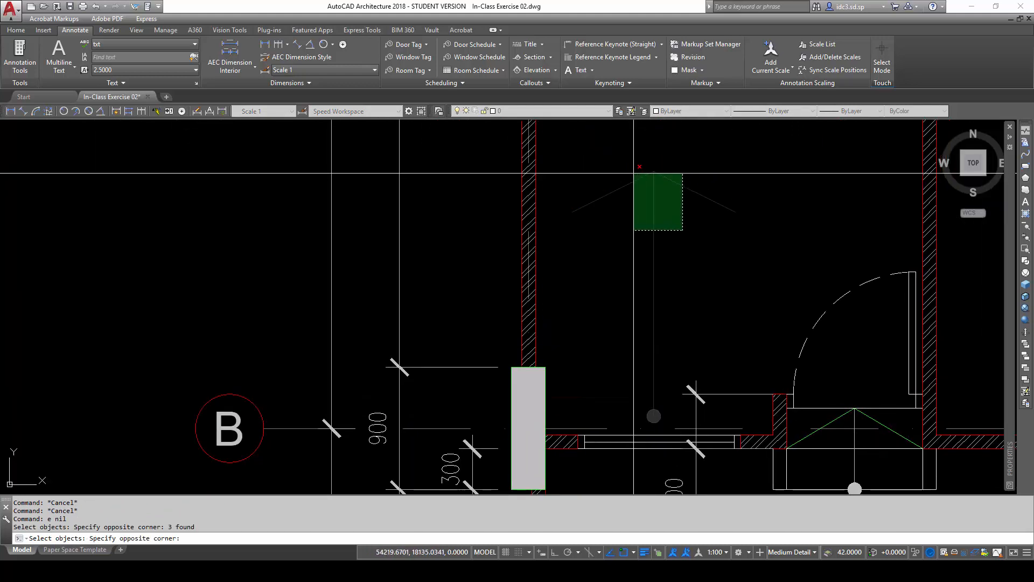
click(627, 170)
key(space)
key(Escape)
key(Escape)
key(Escape)
- Examine the layer, colour and linetype of the sample door swing arc in the furniture layout plan
scroll(591, 270, down, 2)
middle_drag(591, 267, 564, 215)
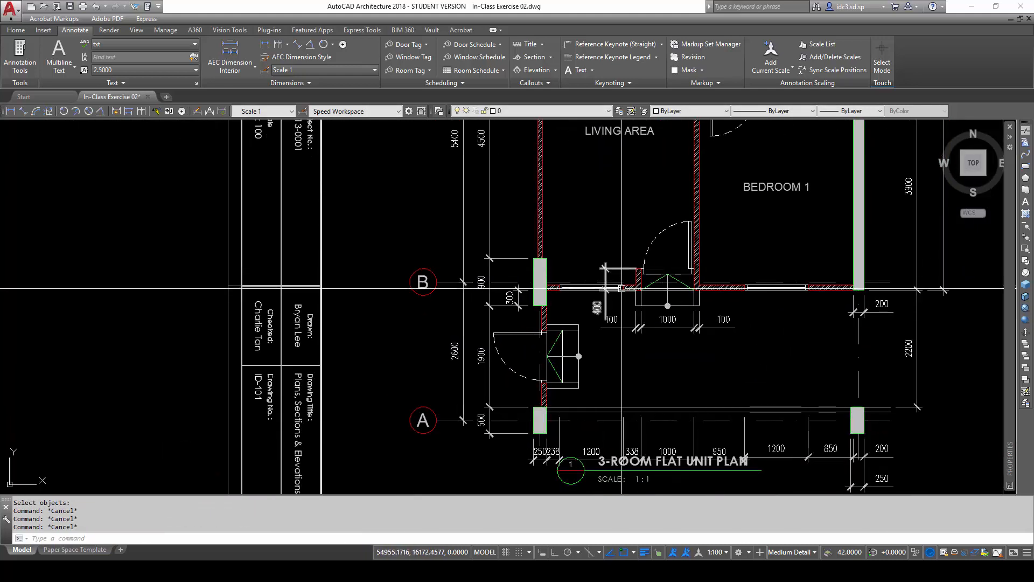
scroll(813, 390, down, 3)
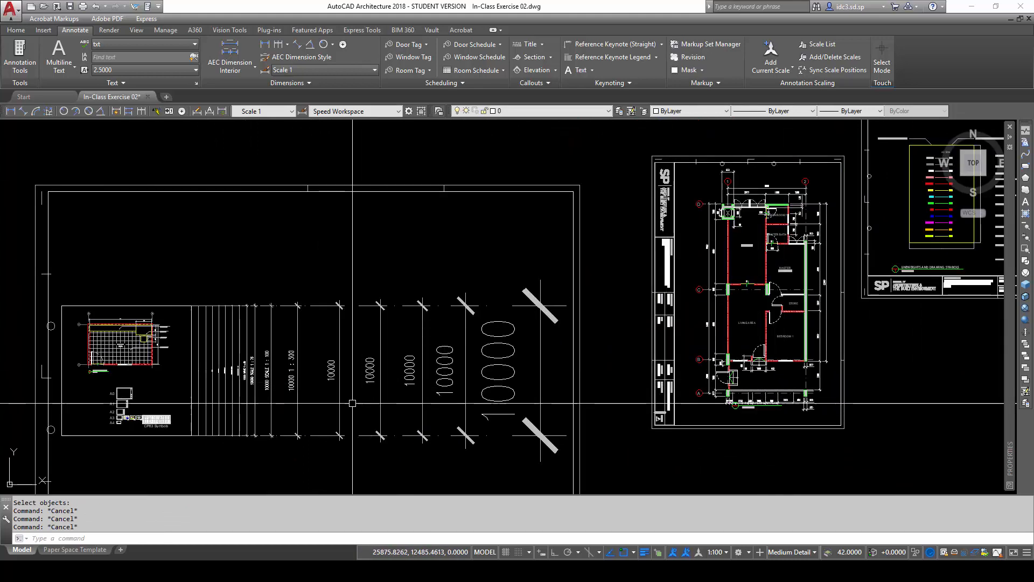
scroll(124, 356, up, 8)
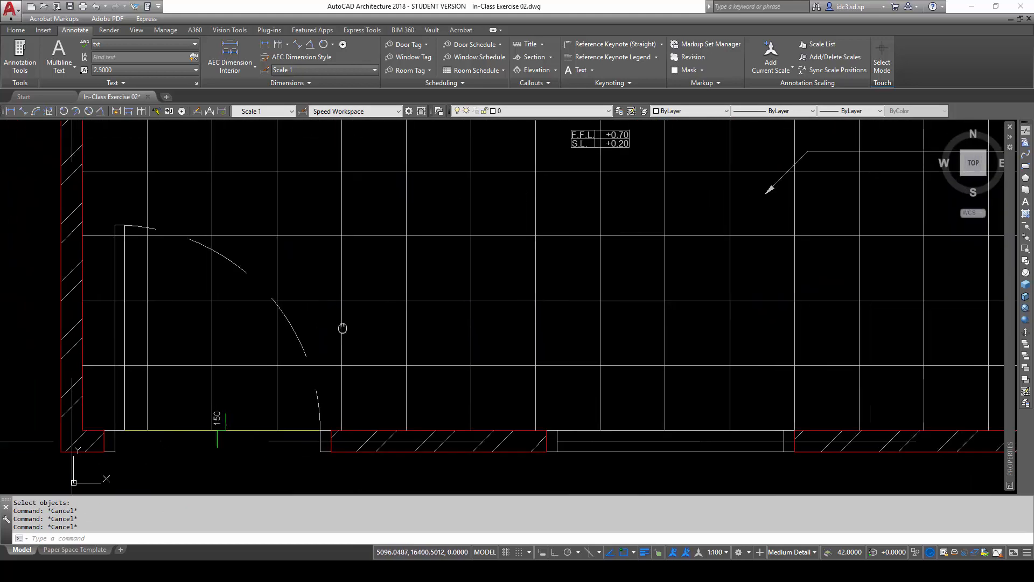
click(453, 287)
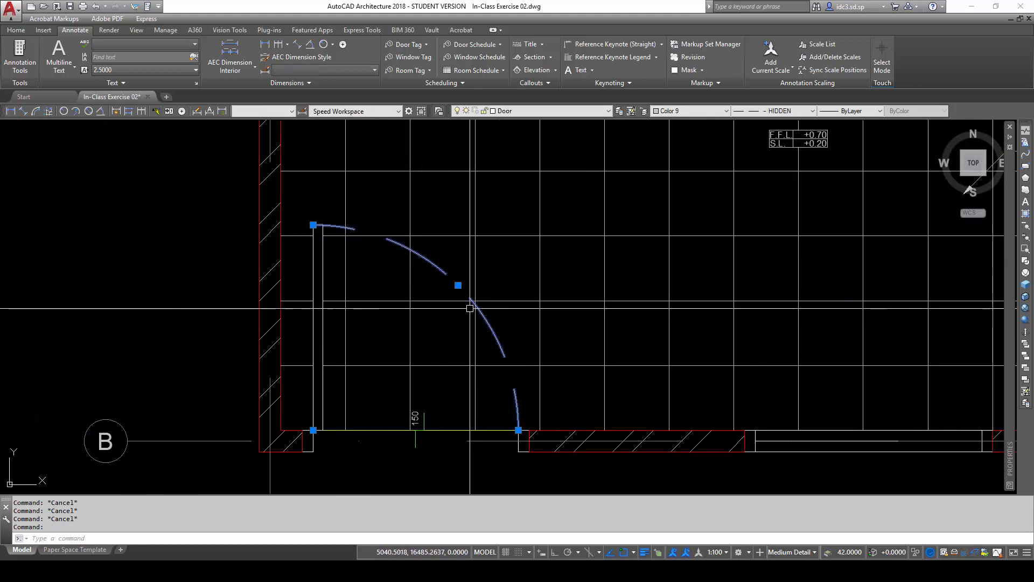
key(Escape)
- Move the 3-ROOM FLAT UNIT PLAN title, with its number circle, line and scale text, clear below the bottom row of dimensions
scroll(470, 305, down, 5)
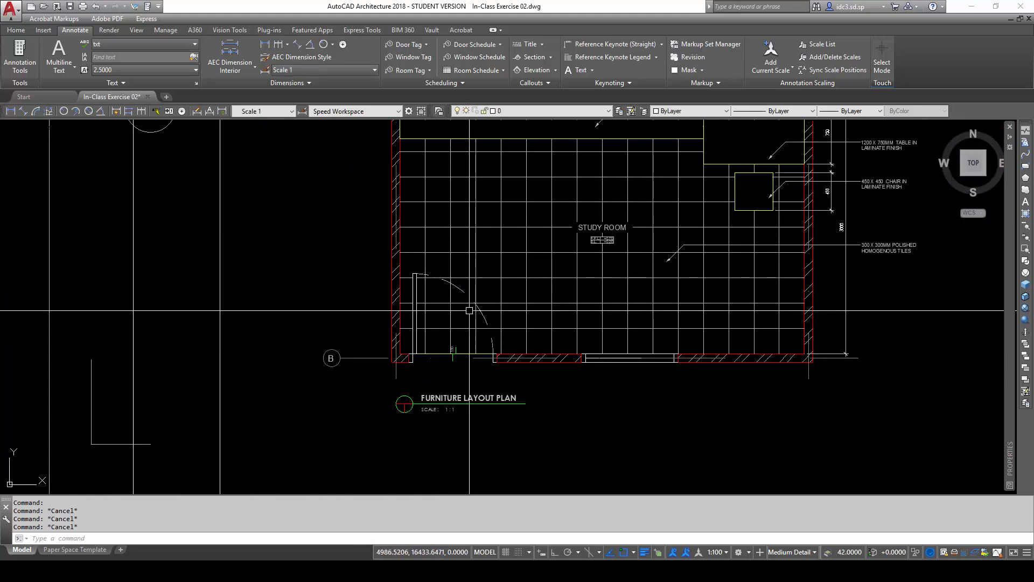
scroll(716, 269, down, 2)
scroll(716, 306, up, 3)
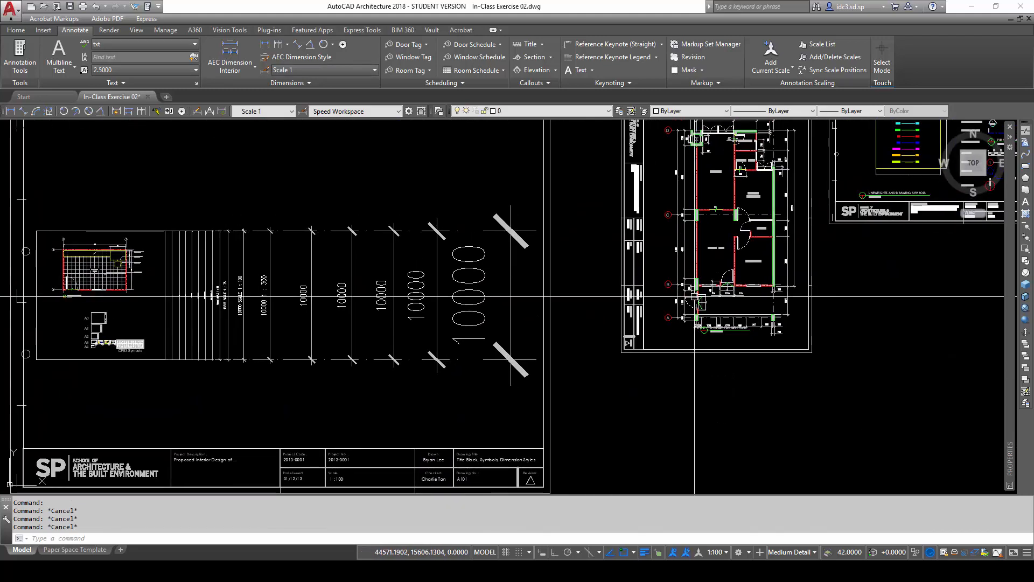
scroll(716, 306, up, 6)
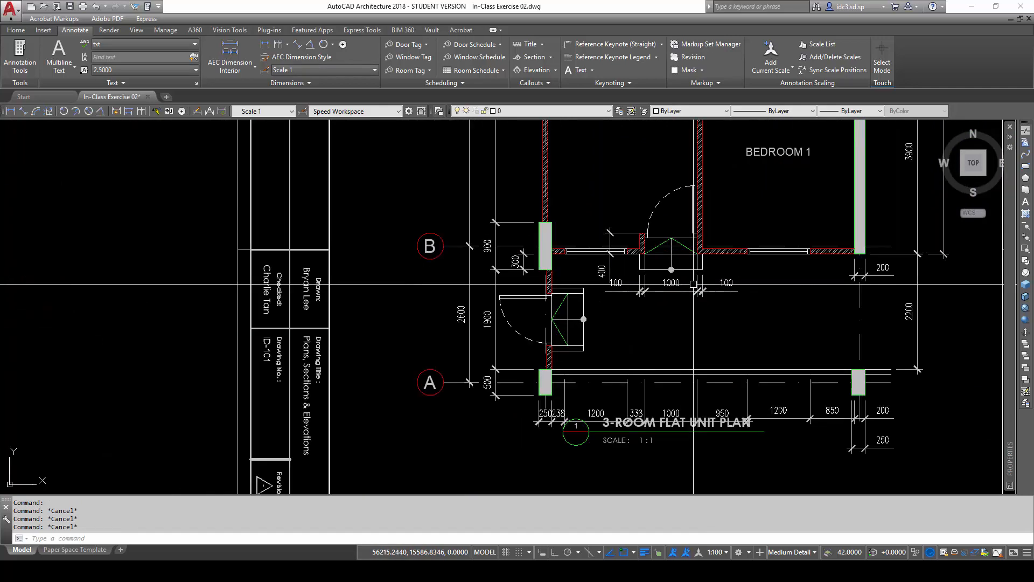
scroll(610, 344, down, 2)
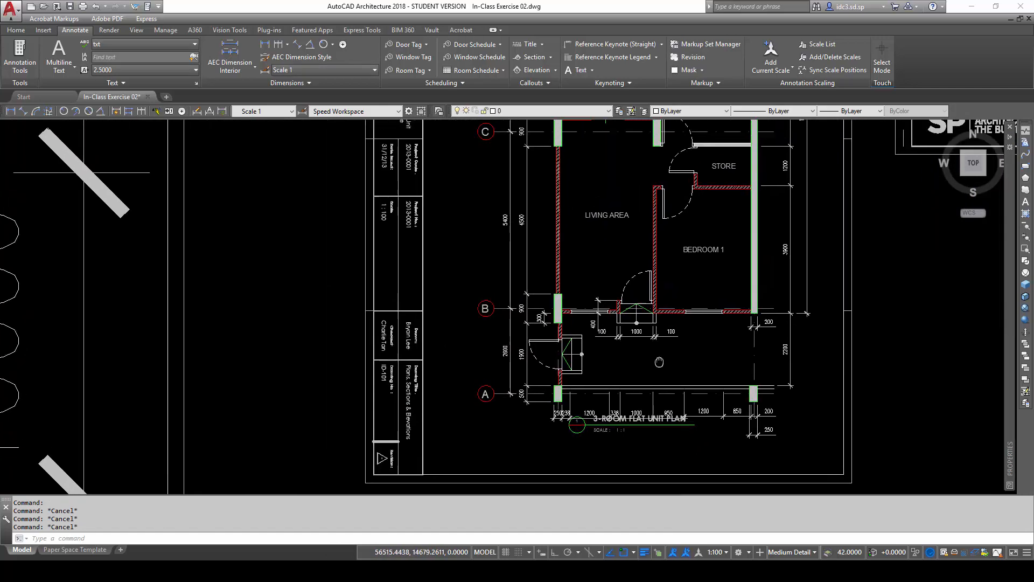
scroll(611, 435, up, 3)
click(485, 298)
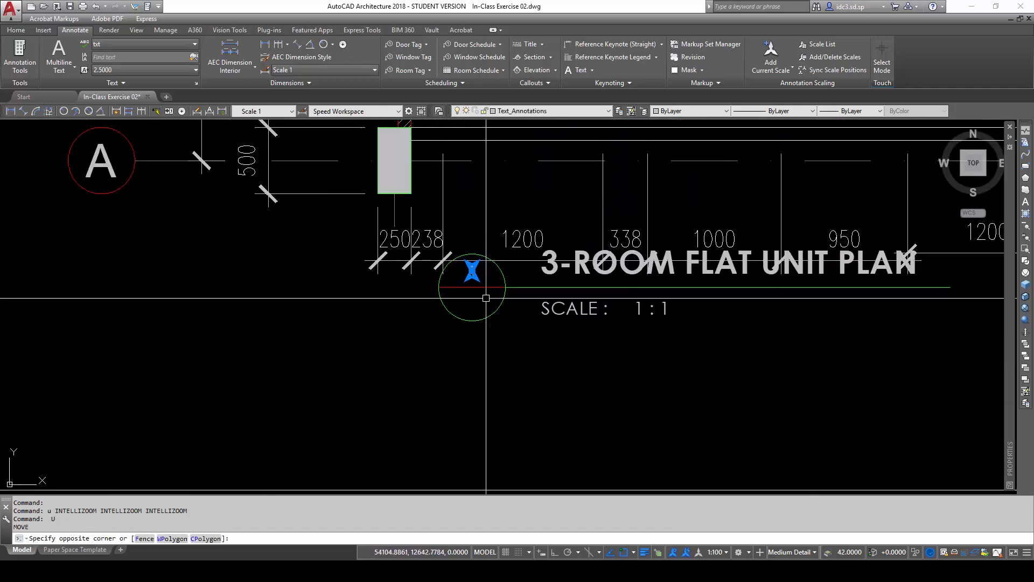
click(624, 344)
click(455, 289)
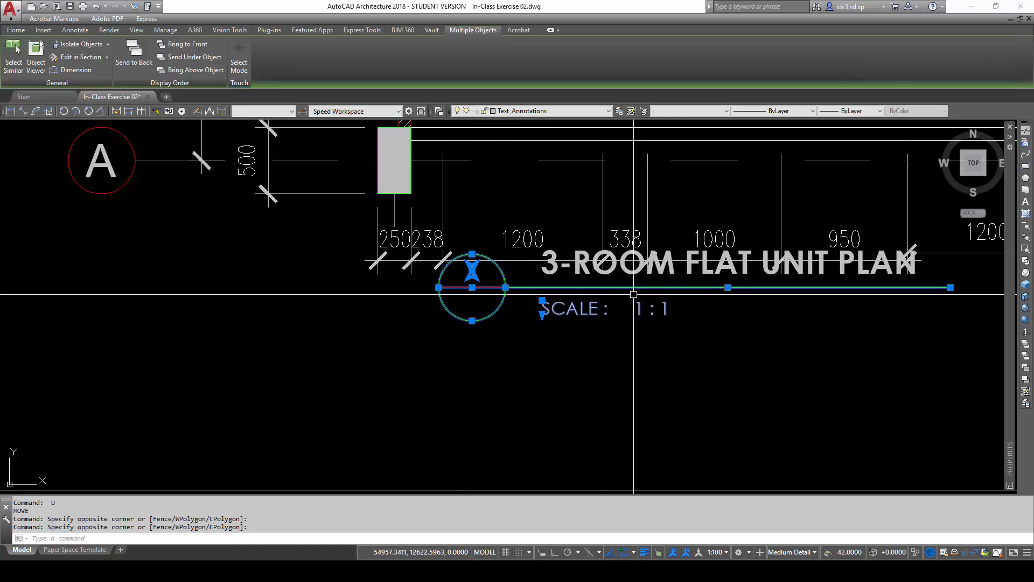
text(m)
key(Return)
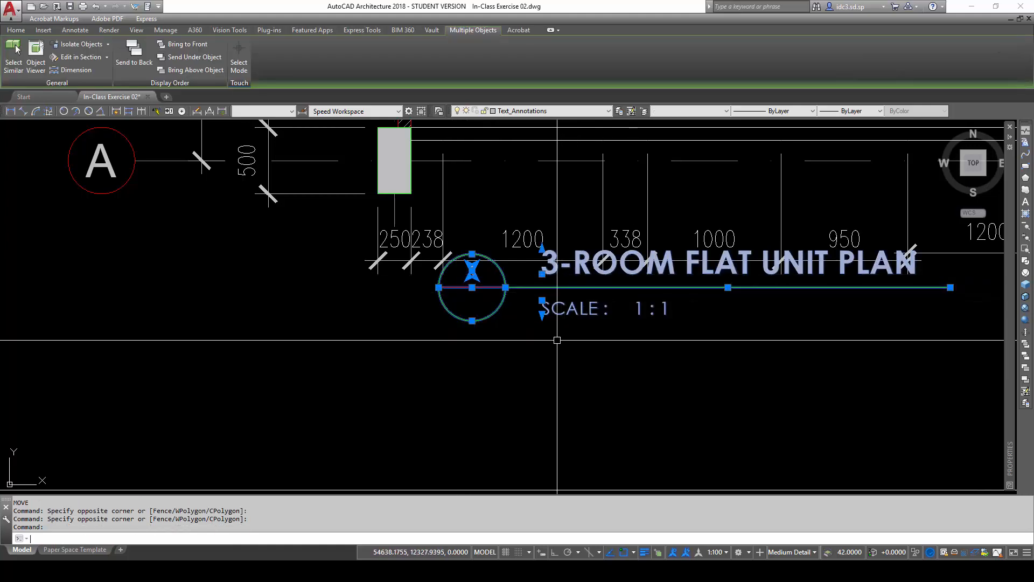
click(738, 328)
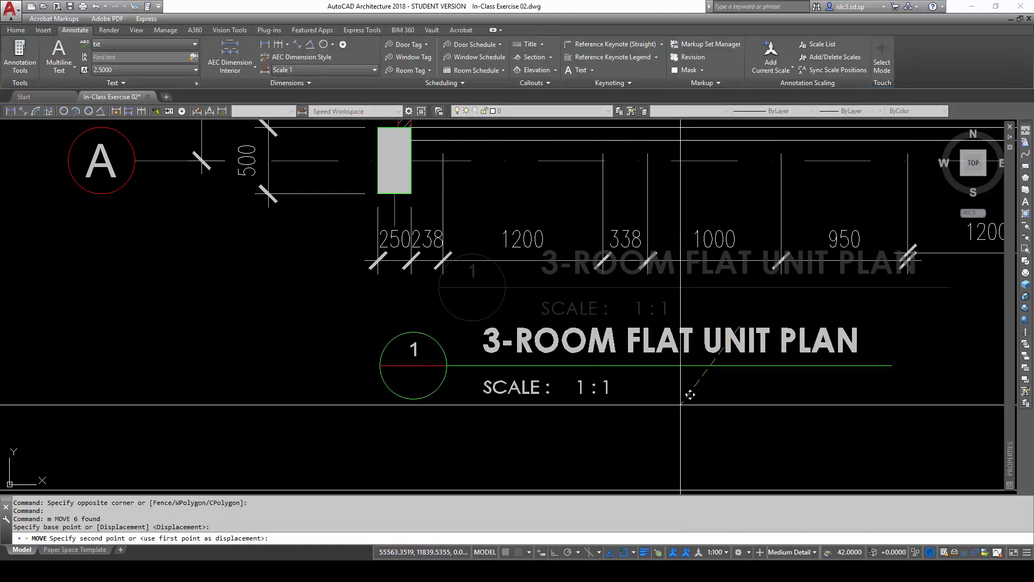
click(682, 394)
scroll(668, 358, down, 5)
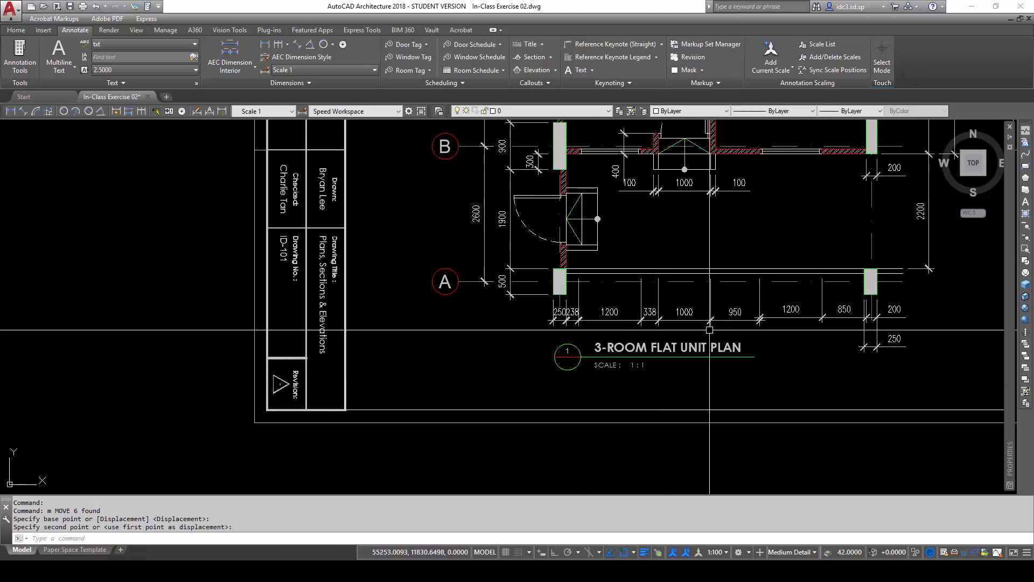
- Review the whole flat unit plan sheet, checking its rooms, doors and dimensions against the neighbouring reference sheets
scroll(733, 343, down, 1)
middle_drag(777, 293, 663, 397)
scroll(614, 366, down, 1)
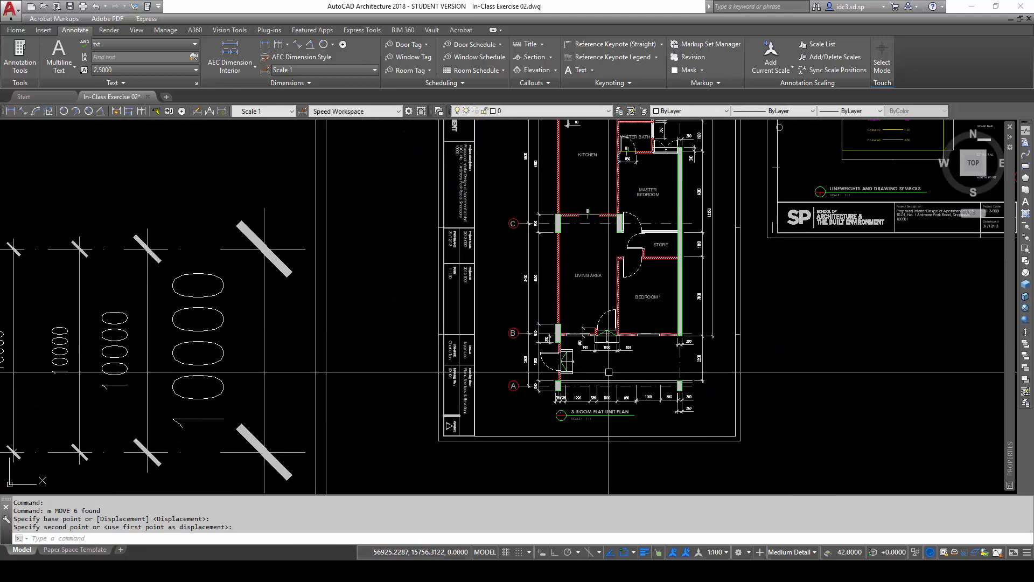
middle_drag(667, 255, 641, 334)
scroll(548, 192, up, 6)
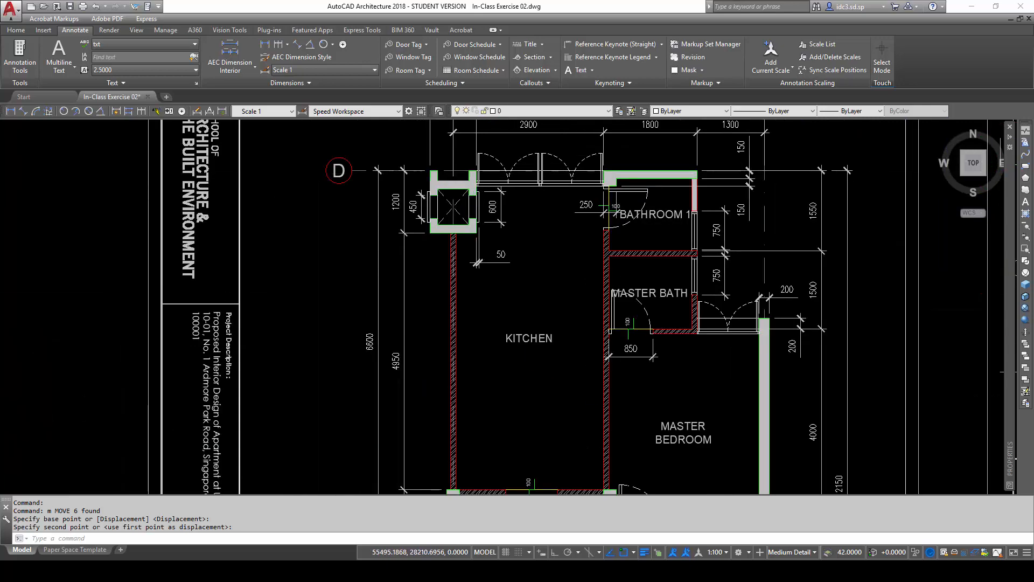
scroll(554, 216, down, 6)
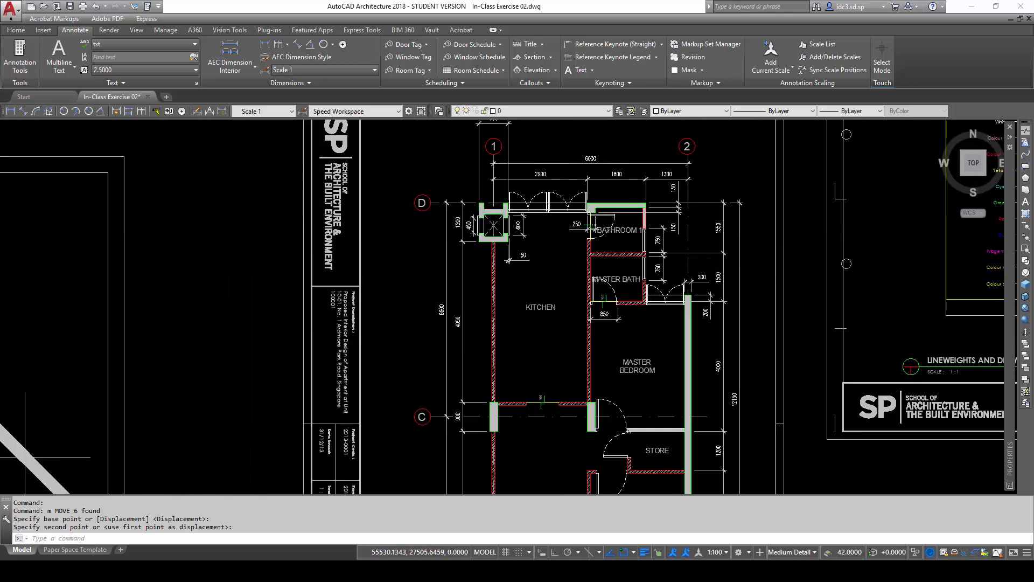
scroll(561, 227, down, 2)
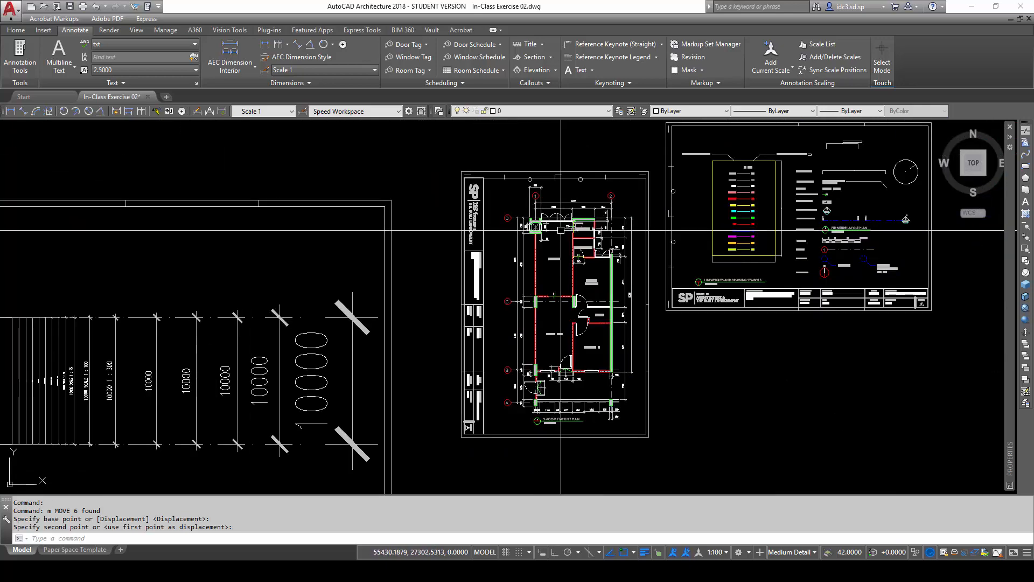
middle_drag(477, 265, 816, 230)
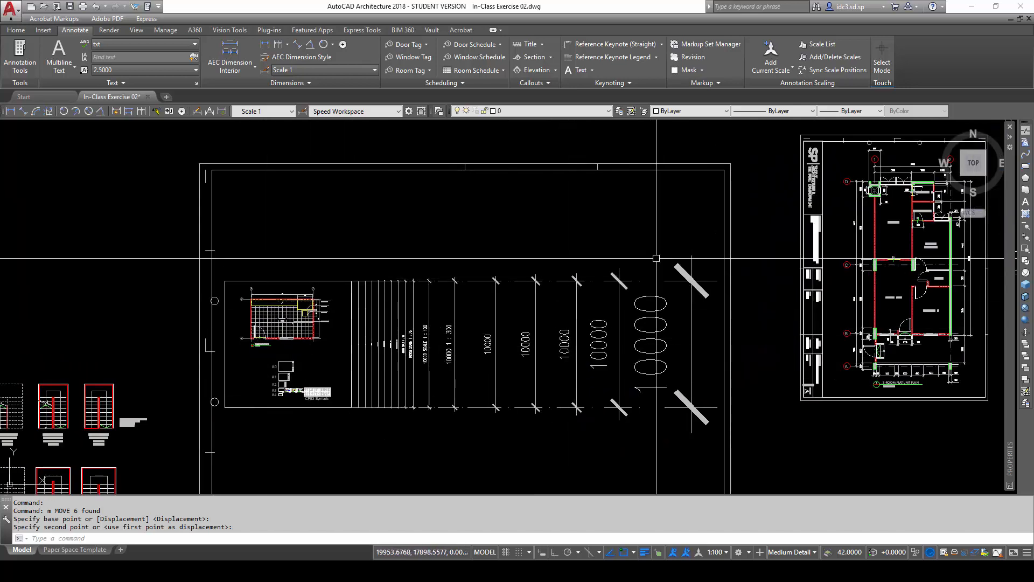
middle_drag(656, 258, 447, 294)
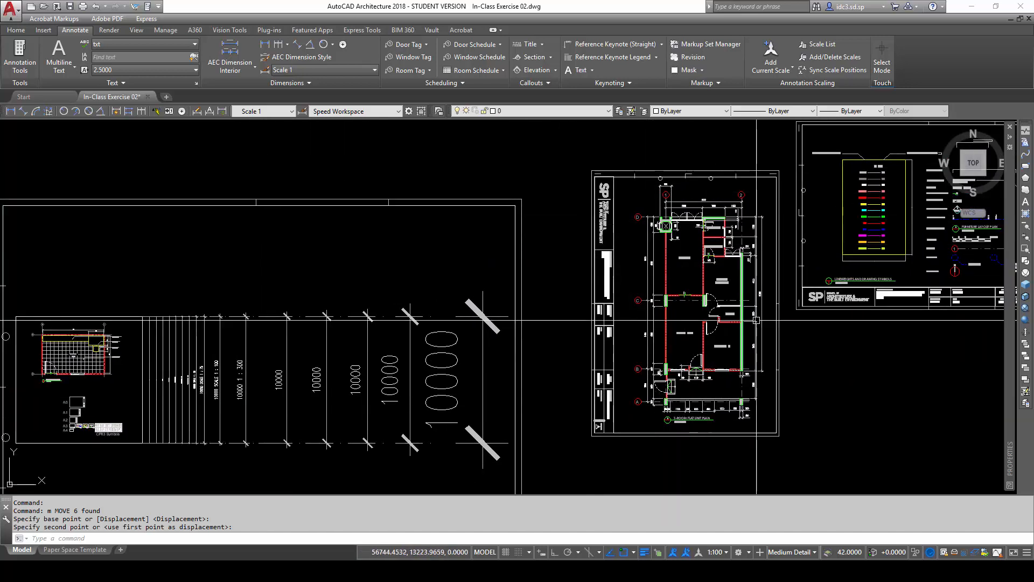
scroll(756, 328, up, 6)
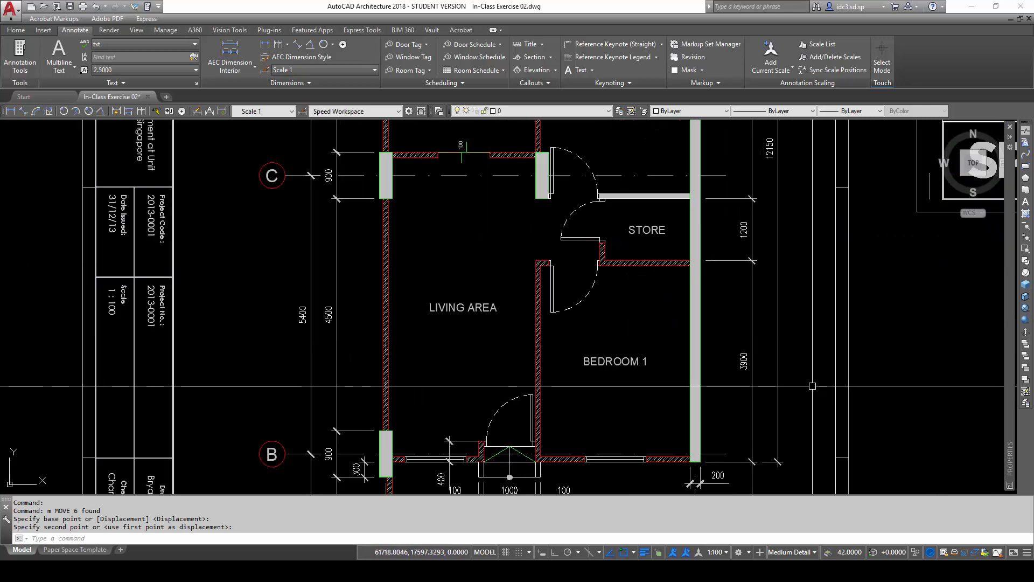
scroll(812, 385, down, 4)
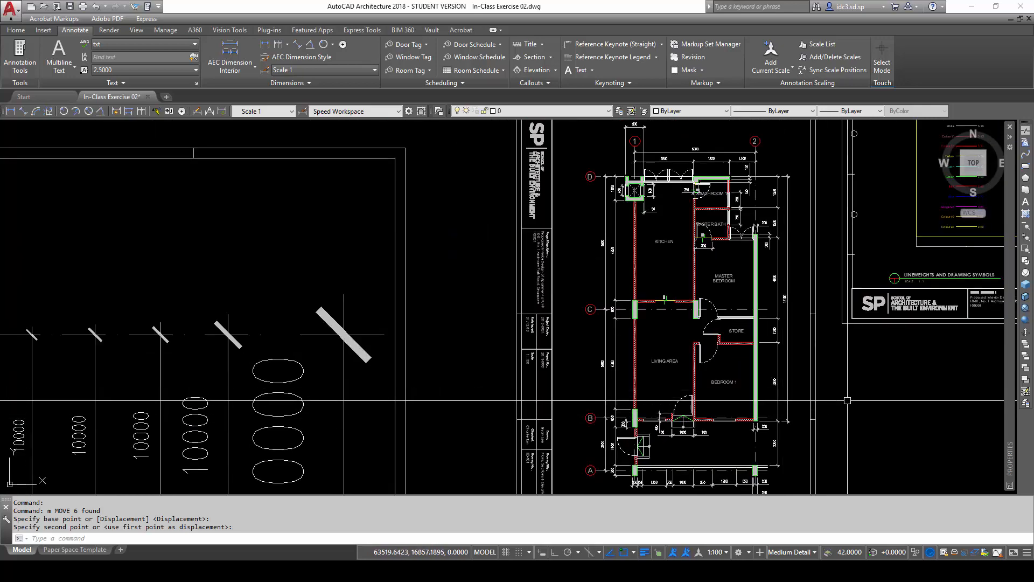
scroll(847, 400, down, 2)
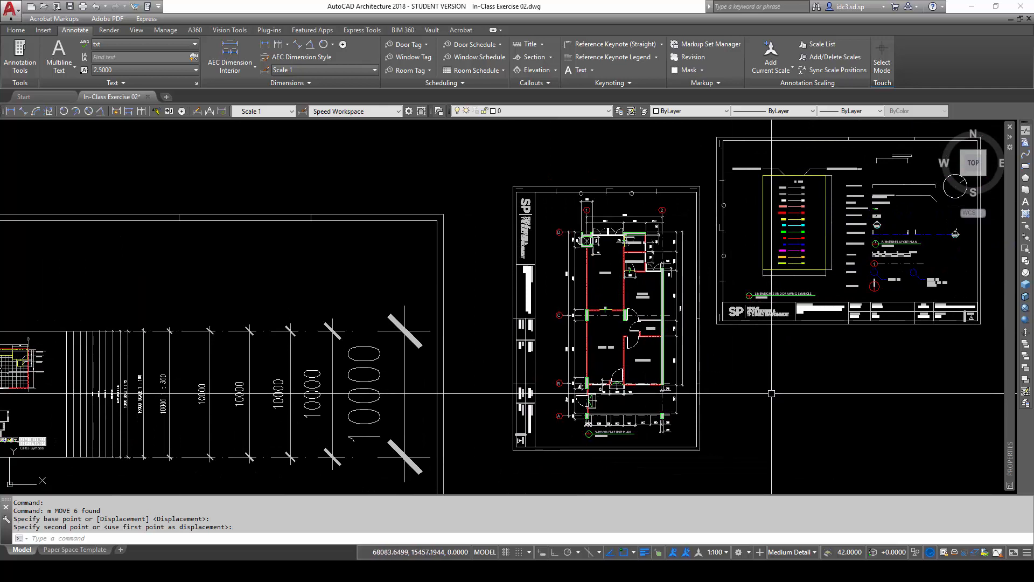
- Erase the entire lineweights and drawing symbols sheet beside the flat unit plan
mouse_move(780, 332)
middle_down()
mouse_move(769, 350)
mouse_move(682, 365)
middle_up()
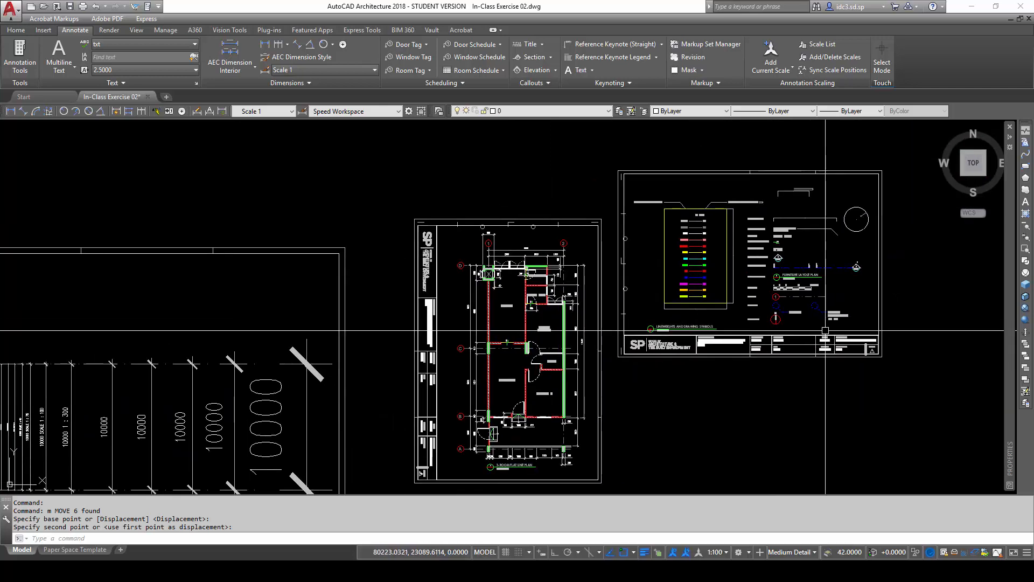
click(610, 149)
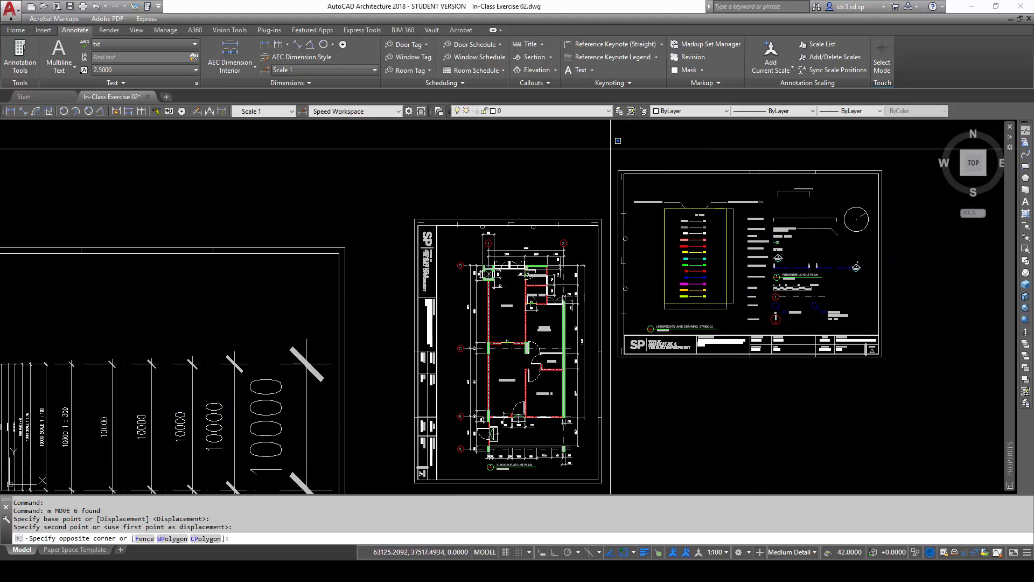
click(898, 373)
text(e)
key(Return)
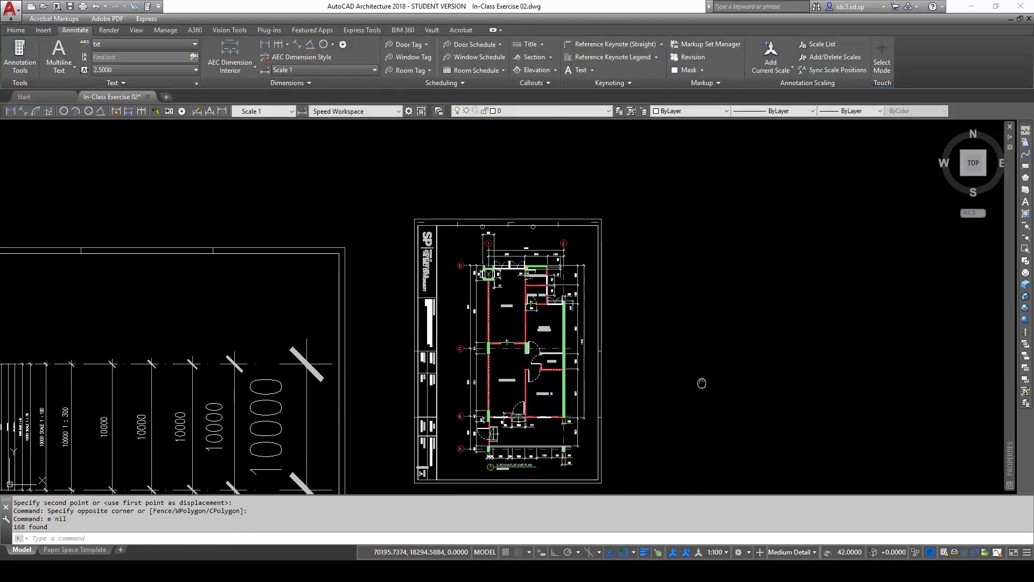
middle_drag(699, 383, 758, 333)
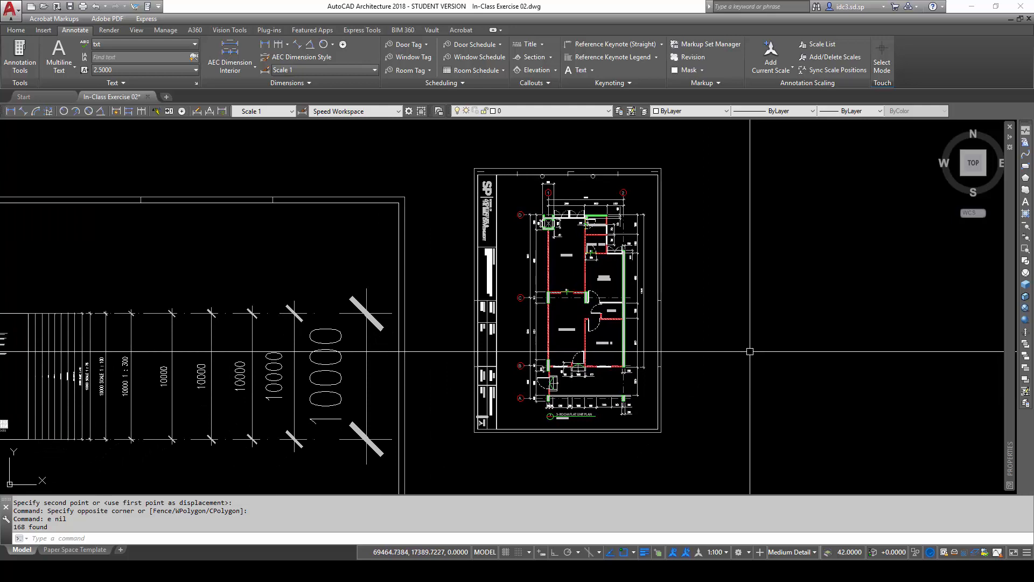
key(Escape)
key(Escape)
key(Escape)
key(Escape)
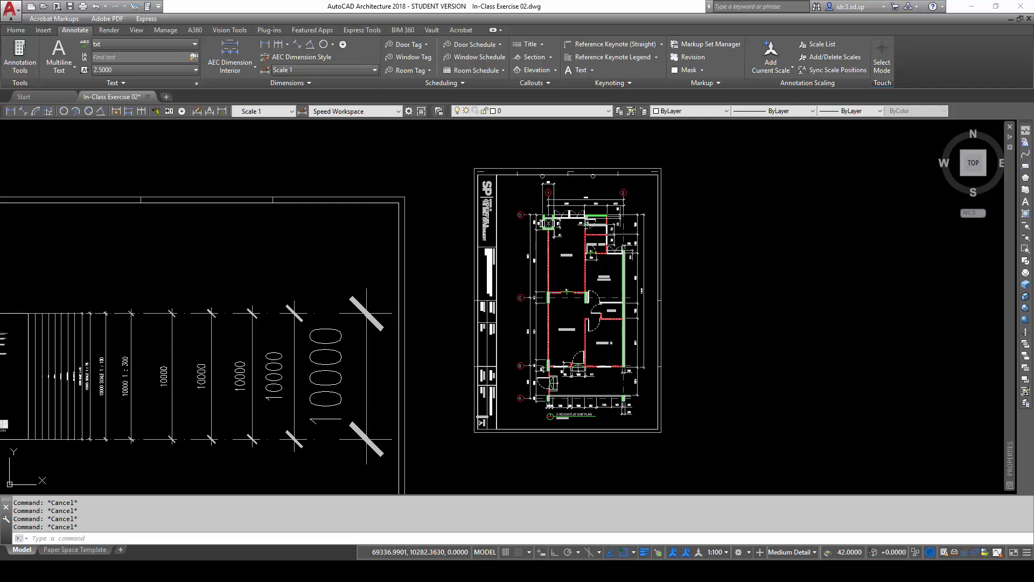
- Open the plot settings and load the A3 page setup
key(ctrl+p)
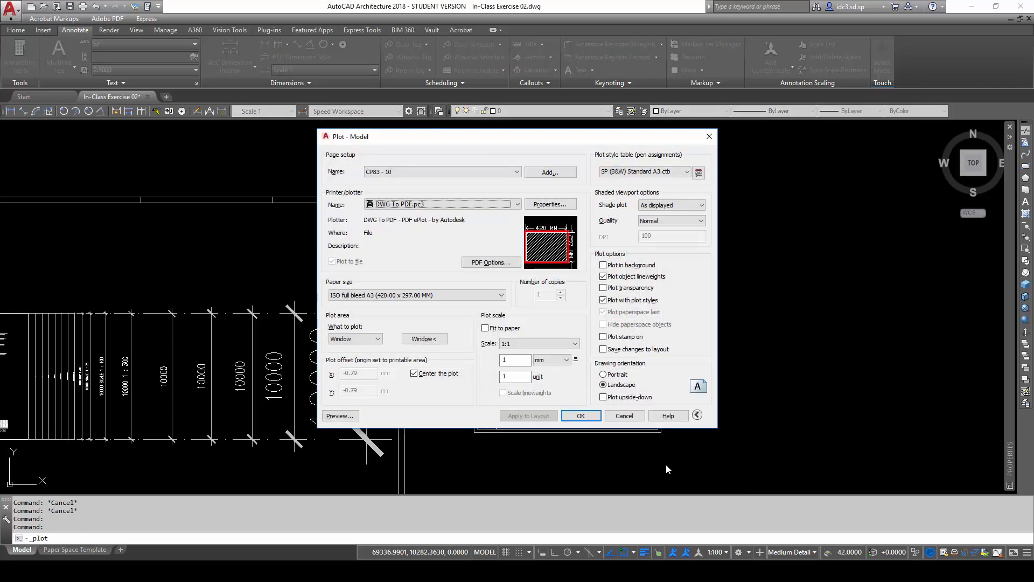
click(505, 172)
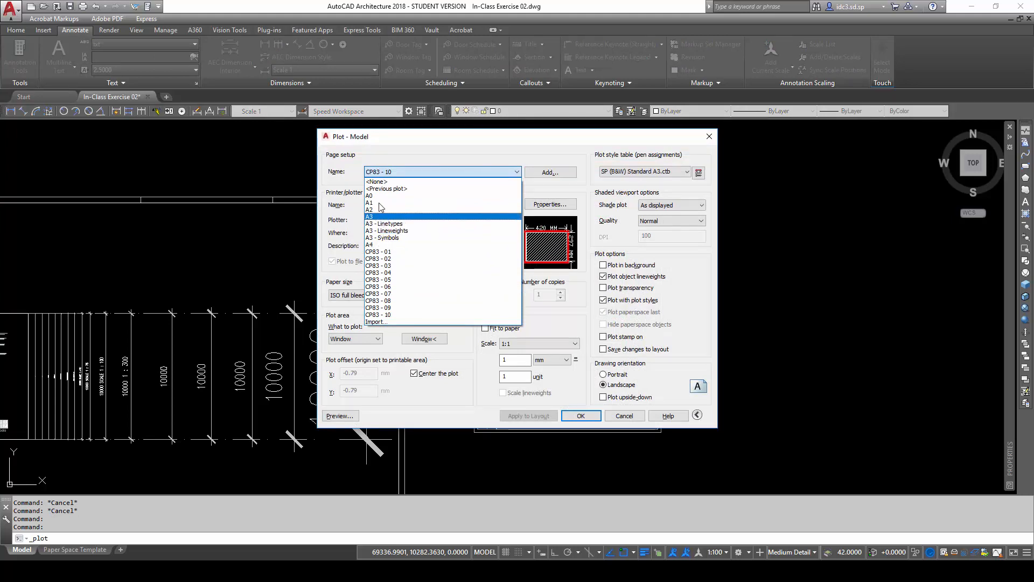
click(369, 216)
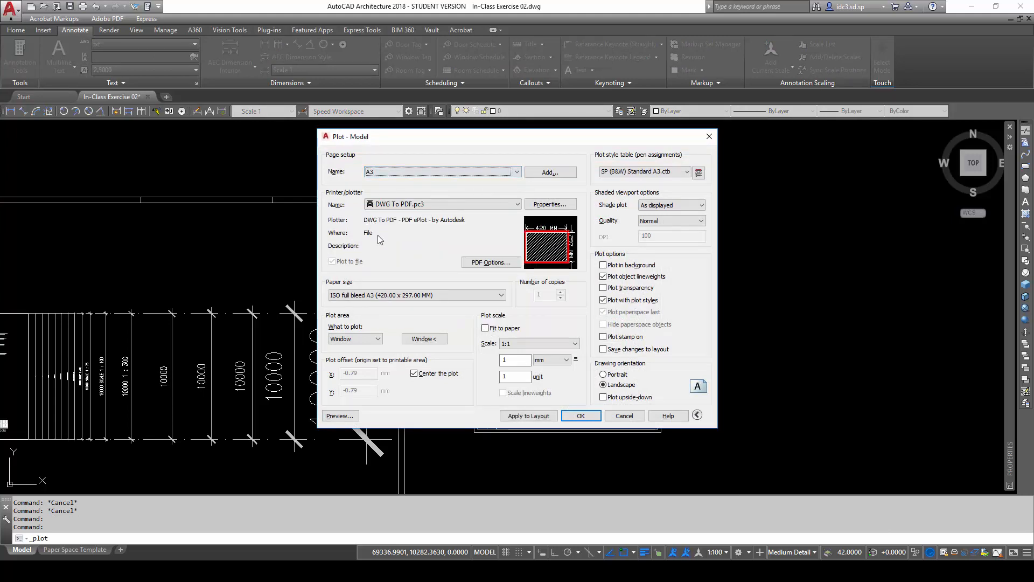
- Set the plot window to the flat plan's outer sheet frame and preview the plot at 1 mm to 50 units
click(423, 338)
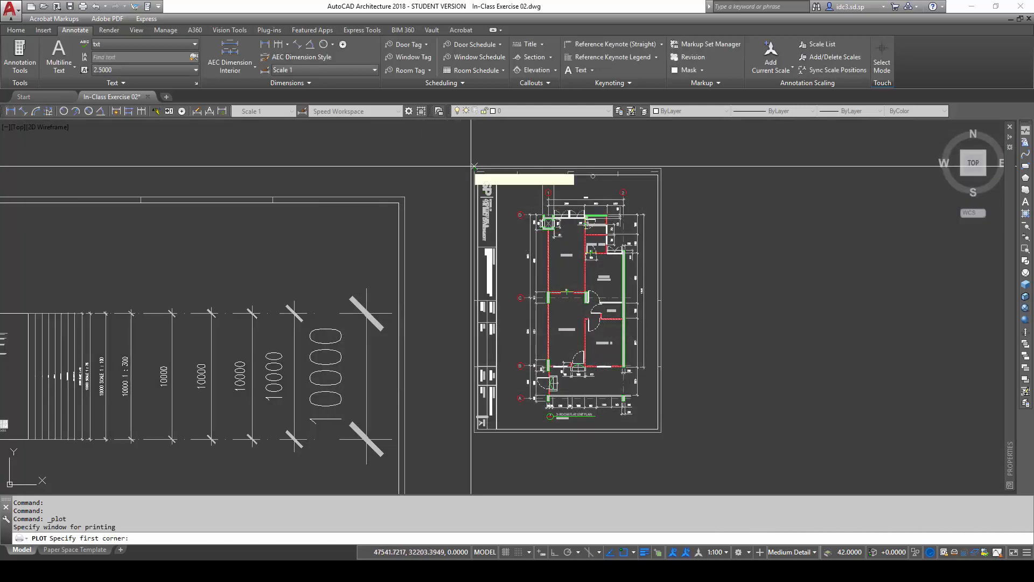
scroll(462, 153, up, 2)
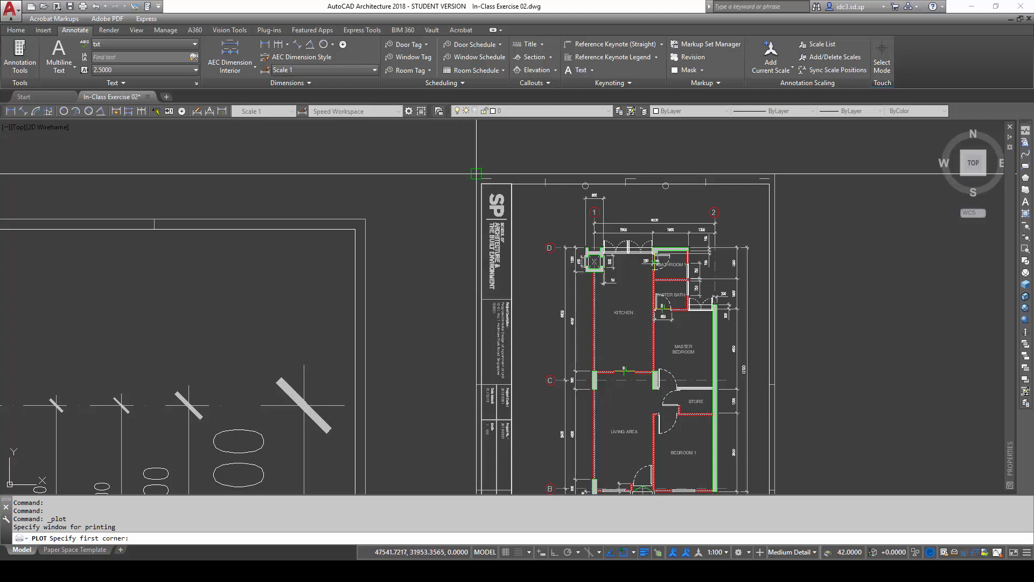
middle_drag(806, 392, 754, 224)
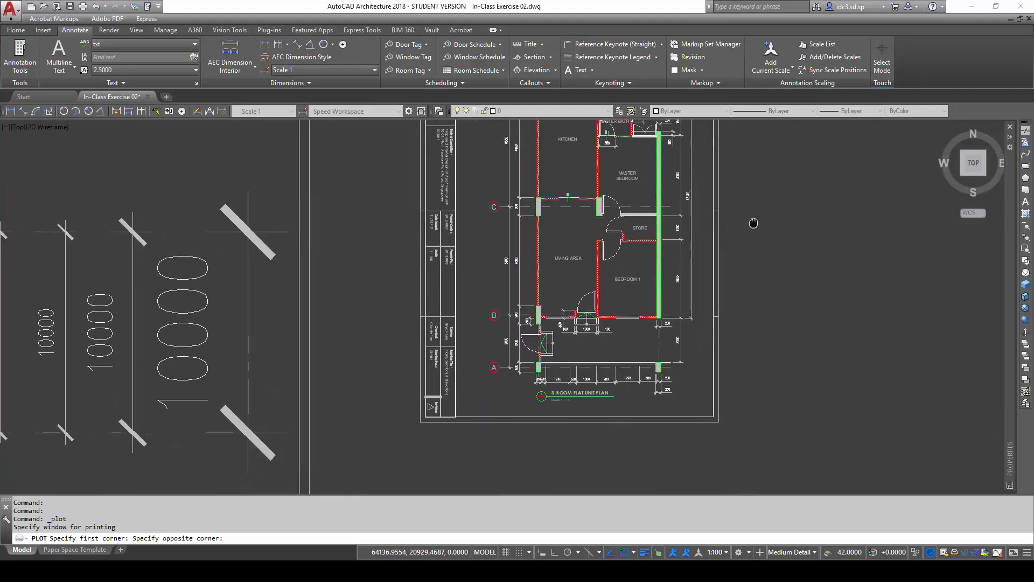
click(718, 421)
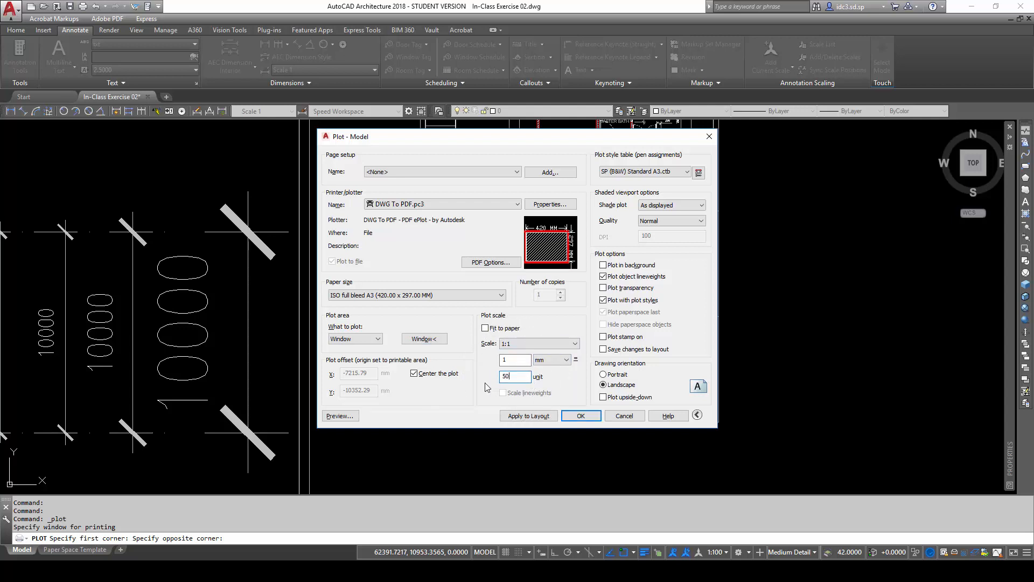
click(340, 416)
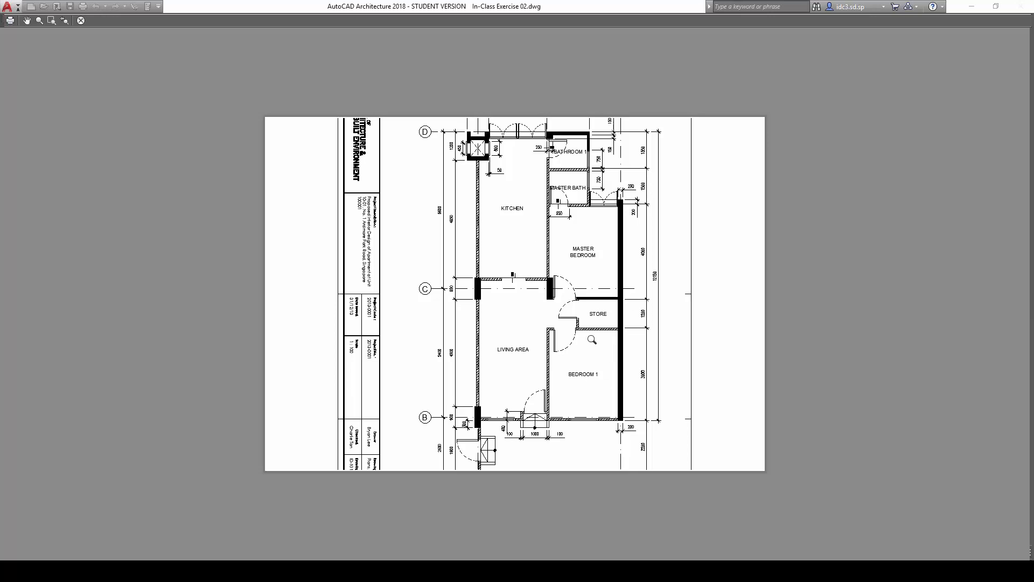
- Close the plot preview, change the drawing orientation to portrait, and preview the plot again
key(Escape)
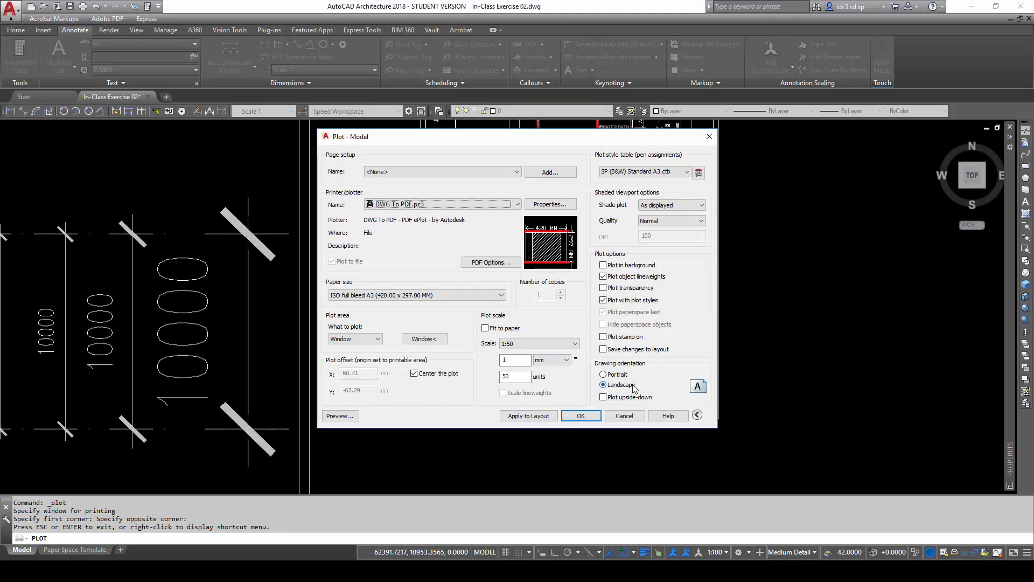
click(603, 375)
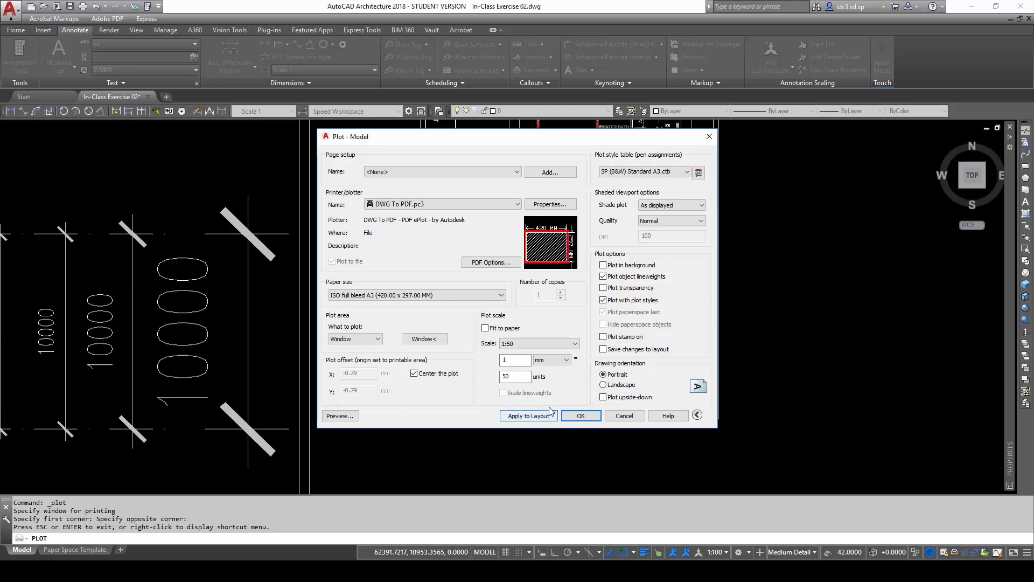
click(339, 417)
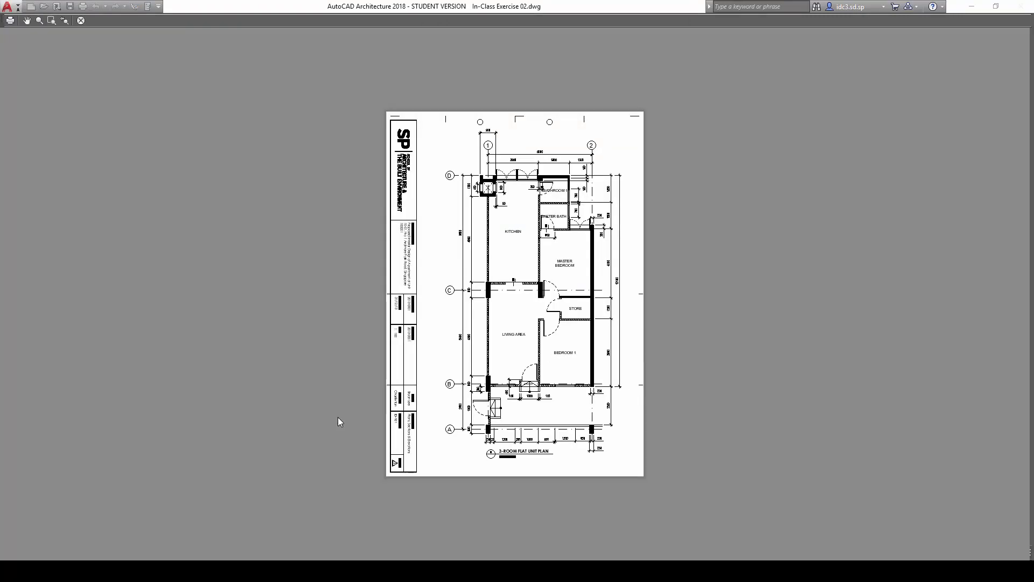
- Examine the portrait preview's title block, corner marks and paper edges to check that the whole sheet frame fits the page
scroll(389, 487, up, 5)
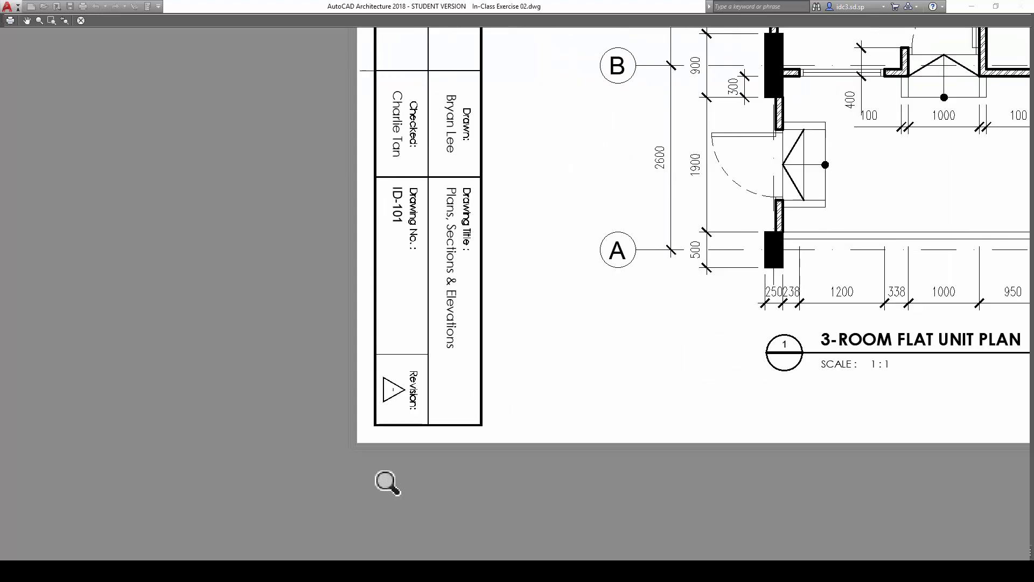
scroll(417, 489, down, 1)
scroll(430, 466, down, 3)
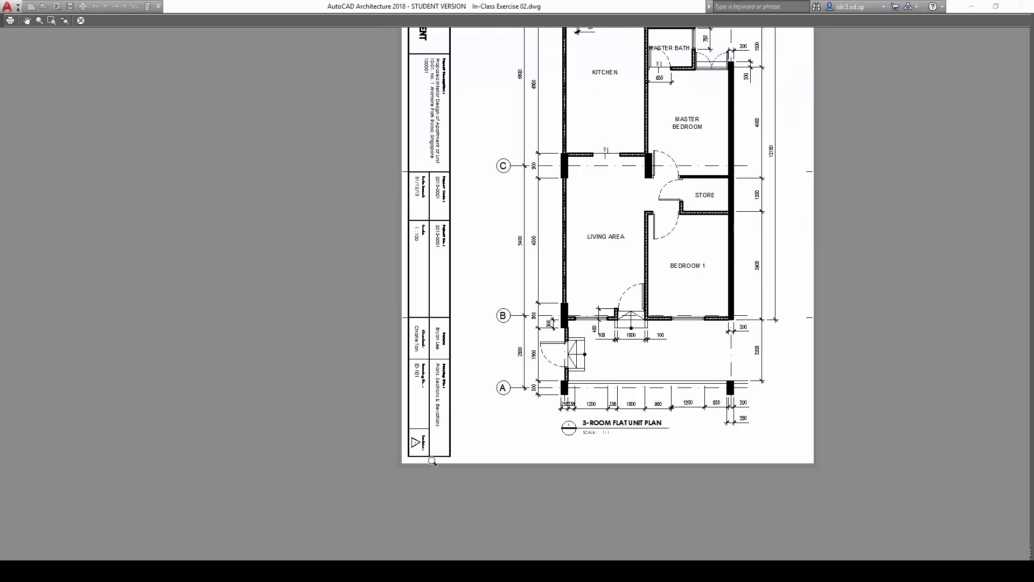
scroll(431, 462, up, 5)
scroll(428, 458, down, 6)
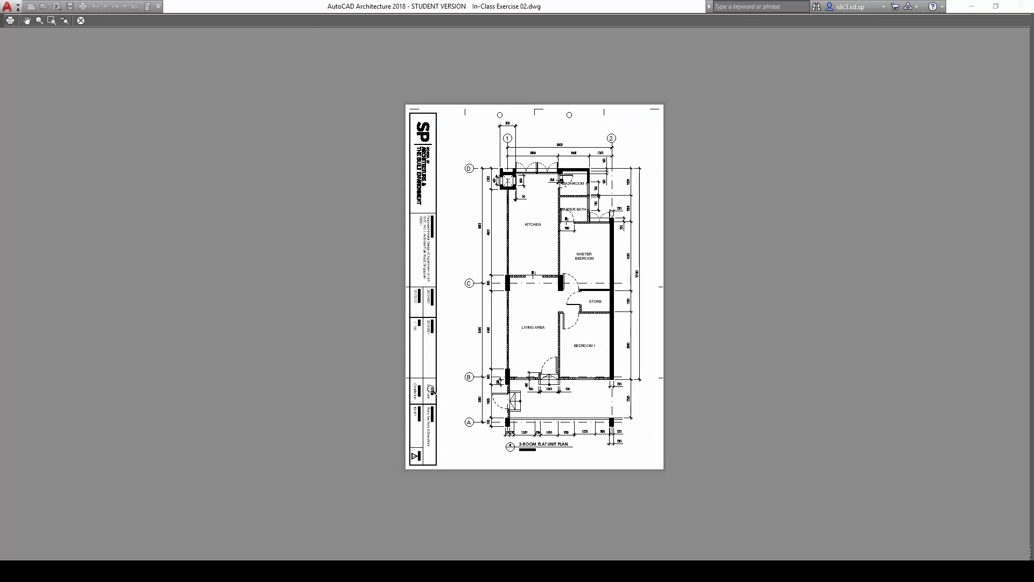
scroll(498, 283, up, 2)
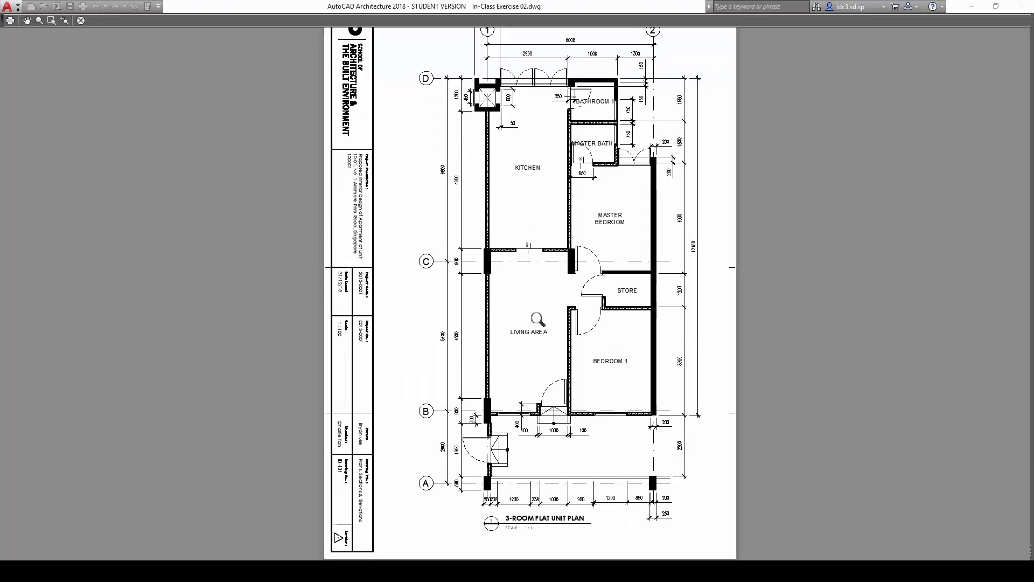
scroll(538, 320, down, 2)
middle_drag(566, 295, 519, 326)
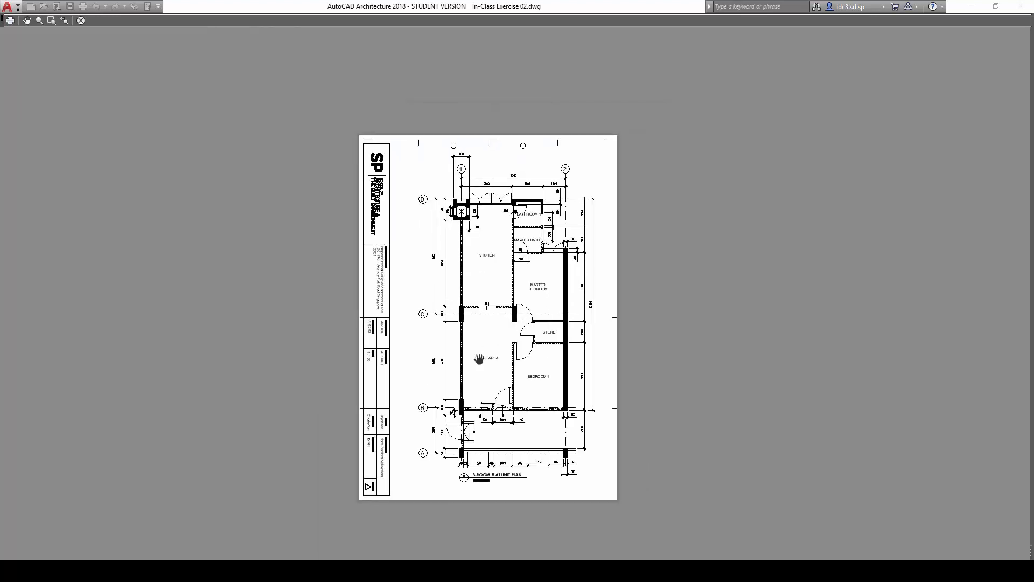
scroll(385, 136, up, 4)
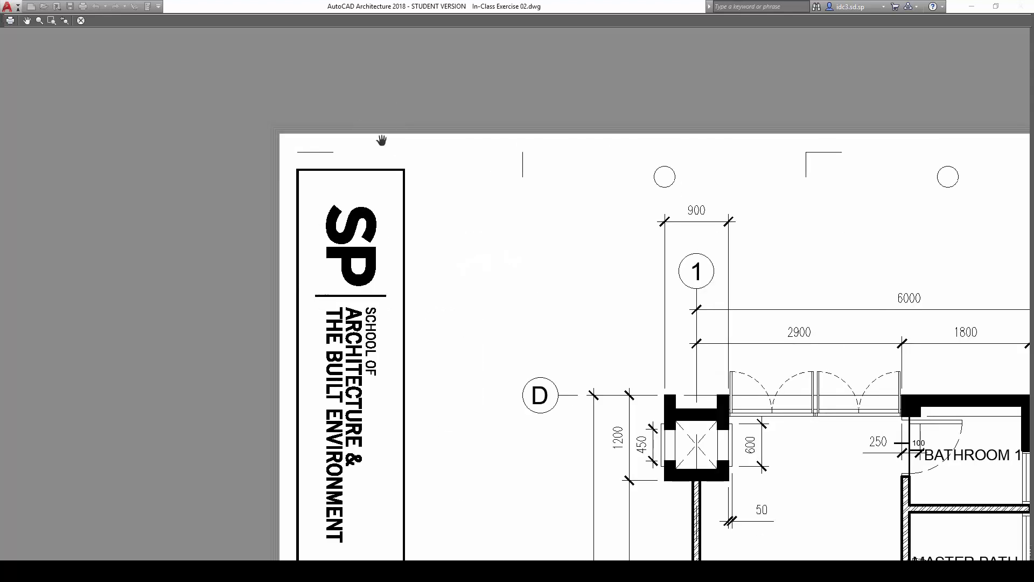
scroll(329, 242, down, 3)
middle_drag(401, 366, 428, 176)
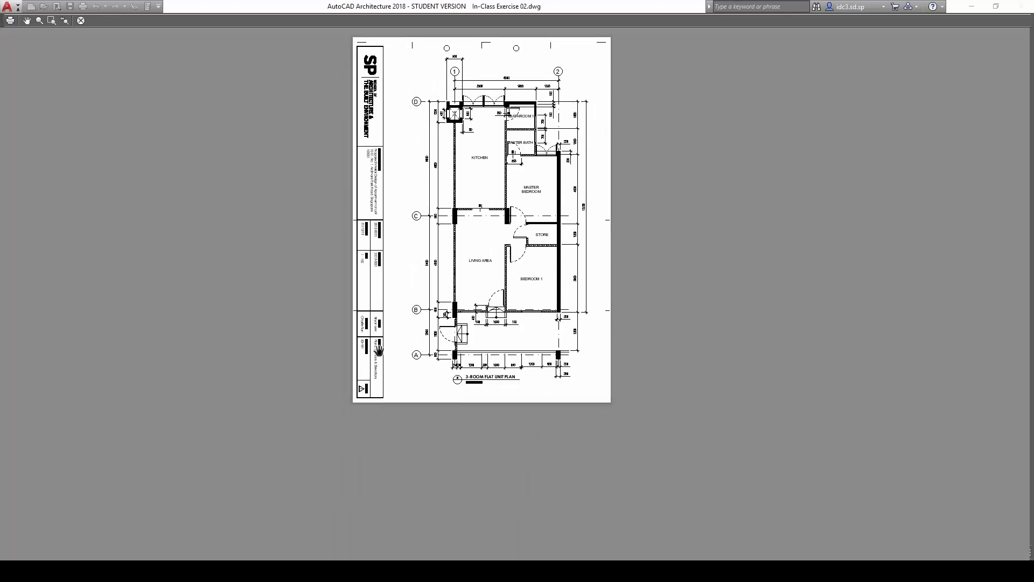
scroll(358, 404, up, 4)
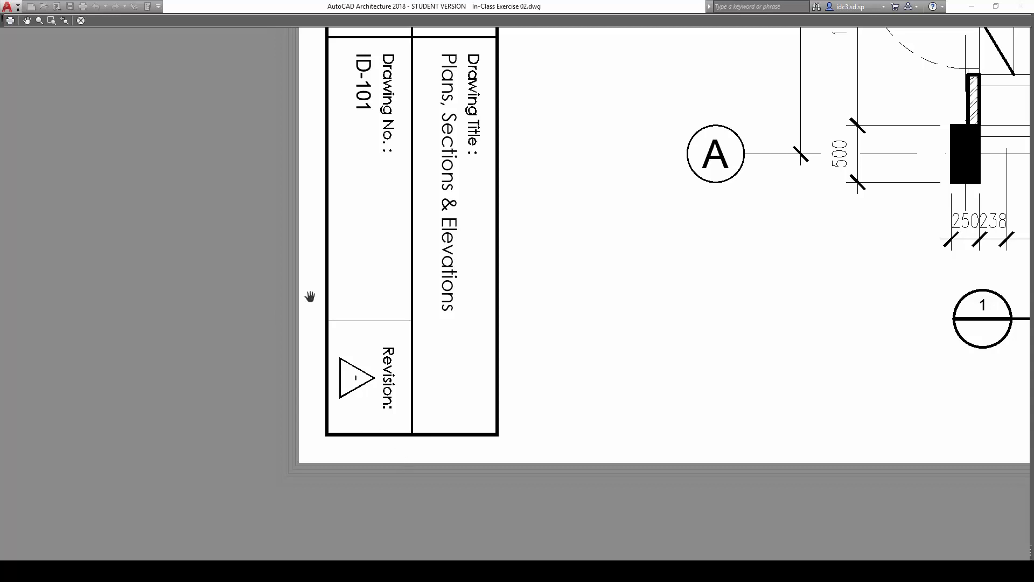
scroll(310, 297, down, 6)
middle_drag(347, 199, 390, 389)
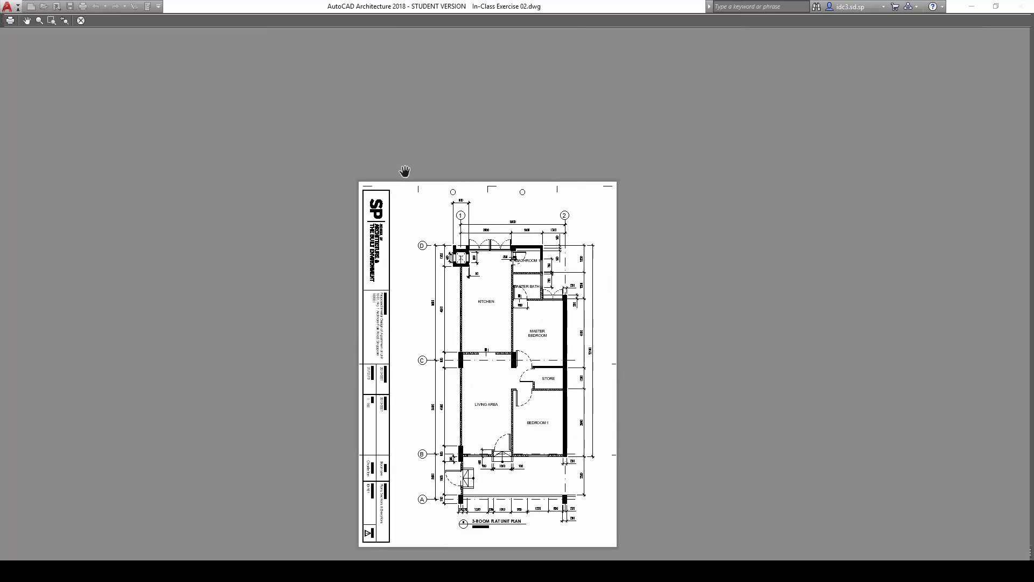
scroll(371, 179, up, 7)
scroll(372, 241, down, 4)
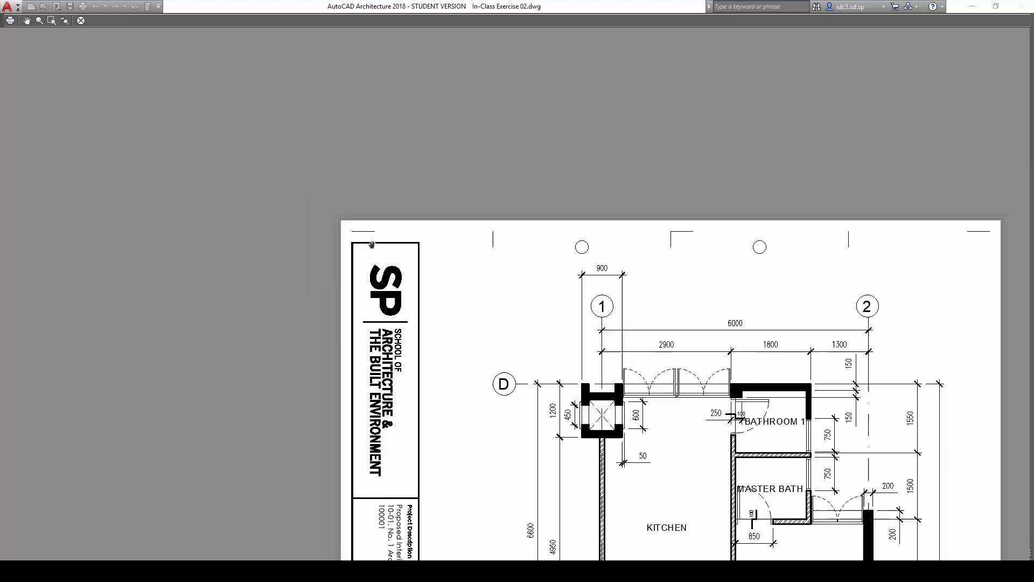
scroll(372, 244, down, 2)
scroll(623, 328, down, 3)
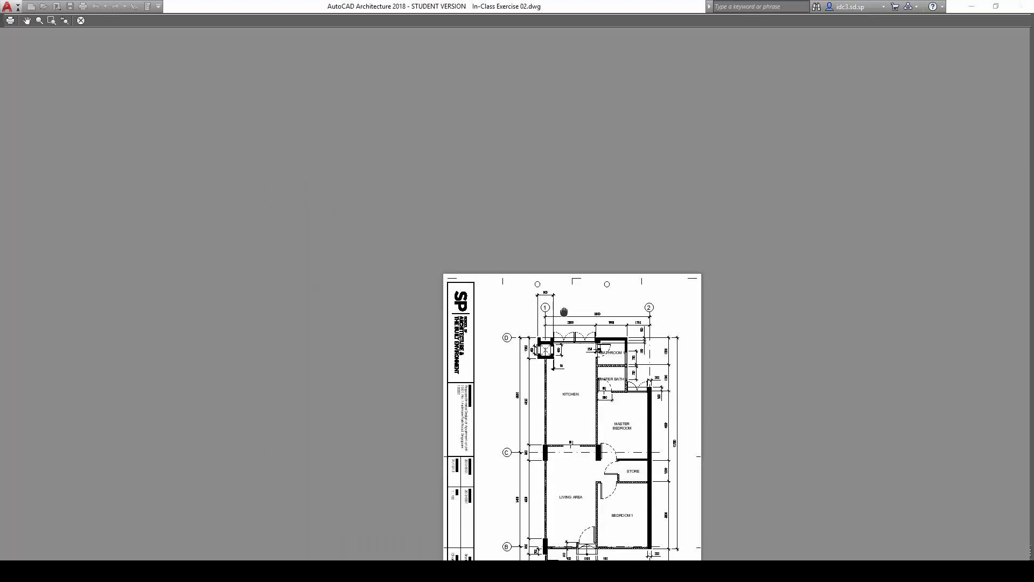
middle_drag(563, 347, 540, 304)
scroll(404, 222, up, 7)
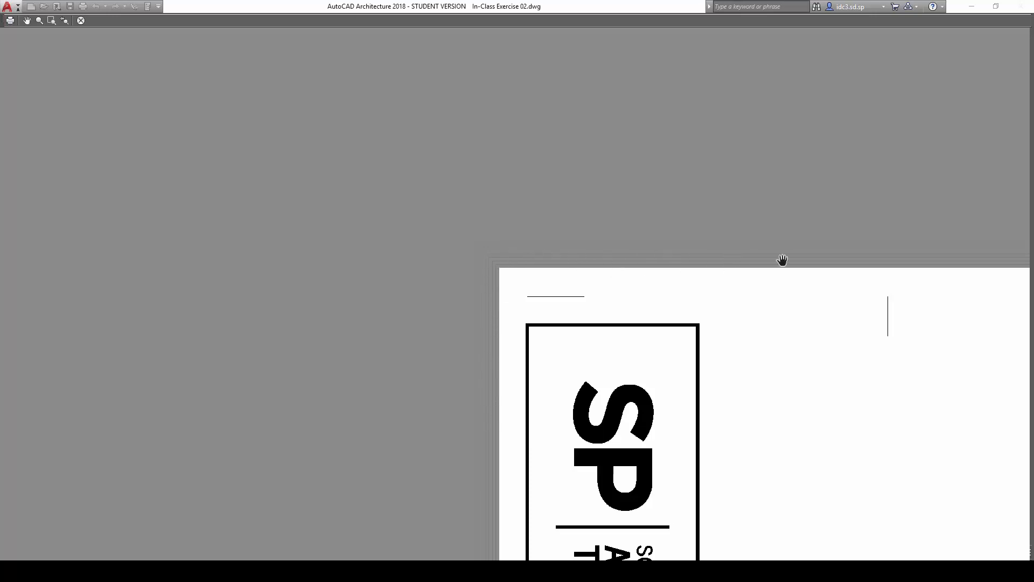
scroll(499, 343, down, 8)
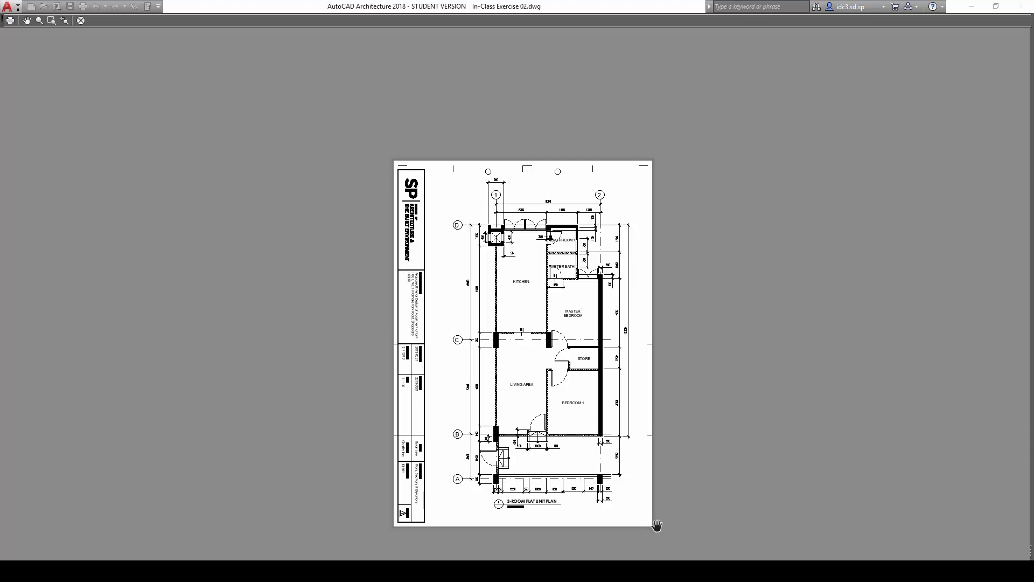
scroll(655, 533, up, 10)
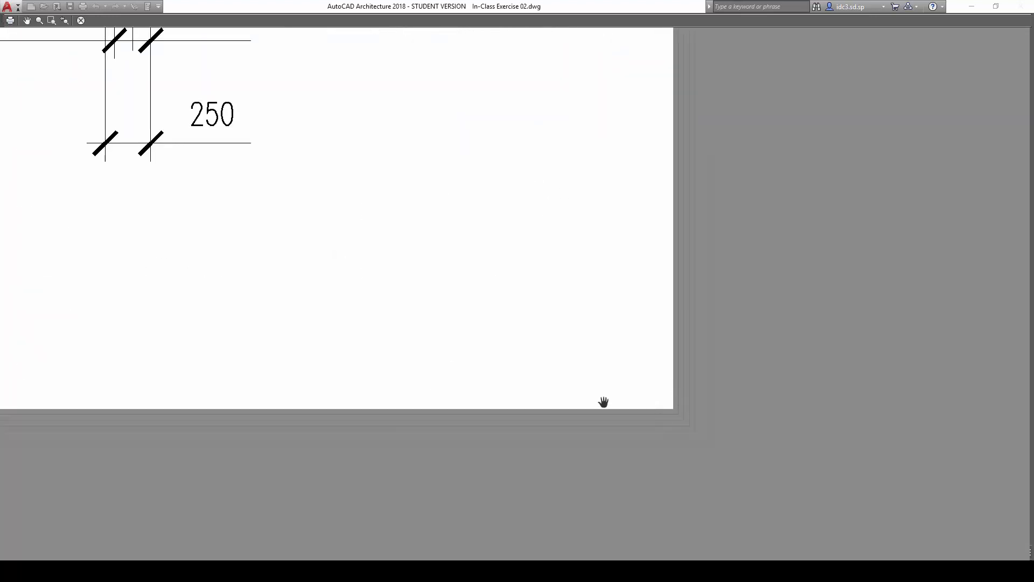
scroll(669, 431, down, 10)
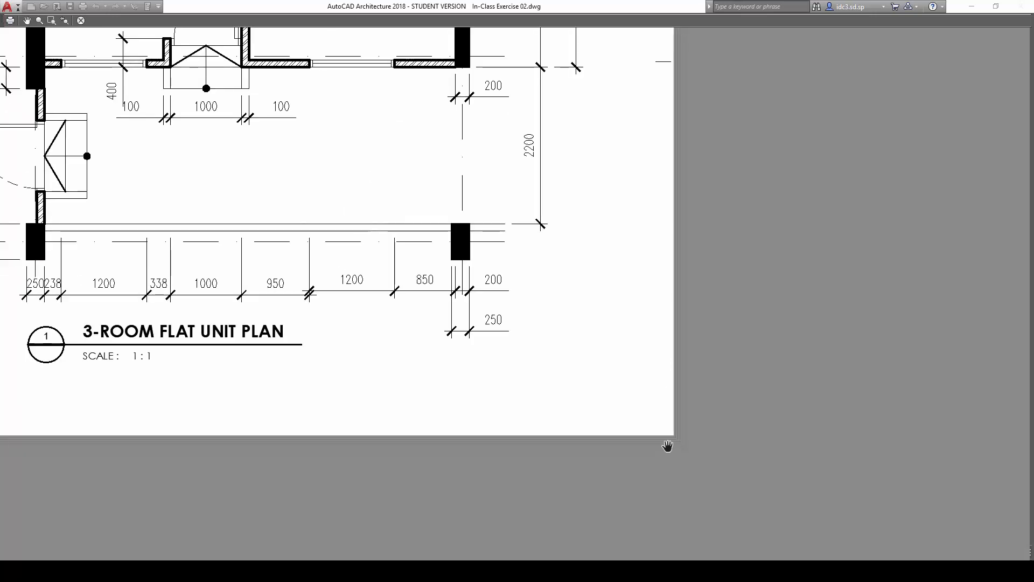
- Inspect the previewed plan's walls, doors, lineweights and dimensions from the entrance through the living area to the kitchen and bathrooms
scroll(539, 350, up, 6)
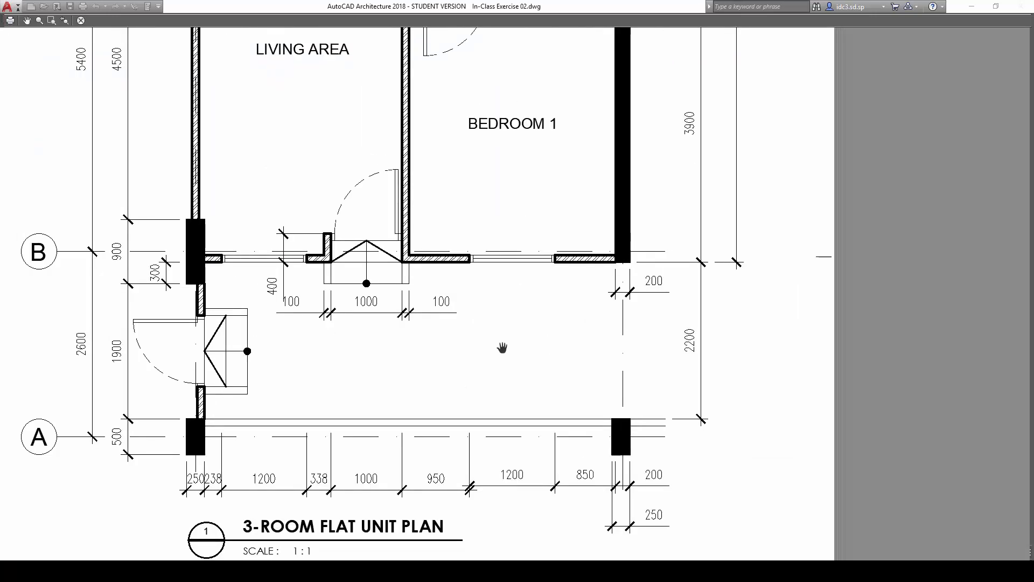
drag(465, 336, 565, 420)
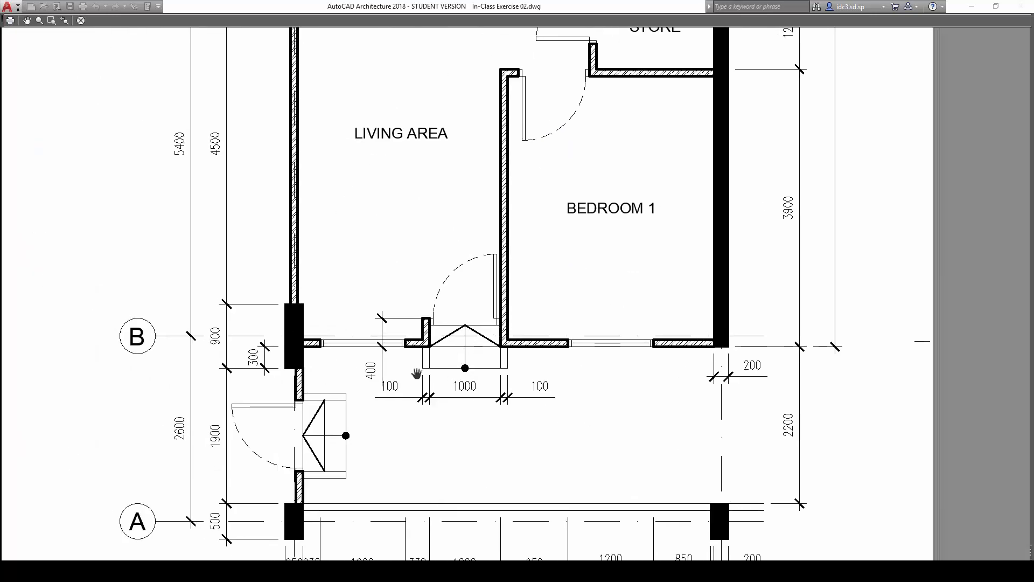
scroll(403, 359, up, 2)
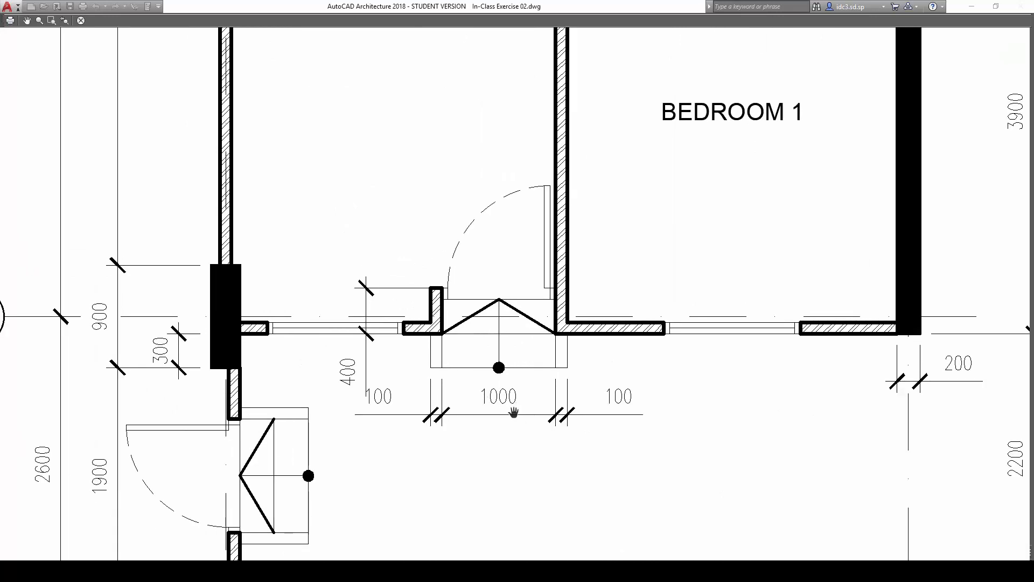
drag(507, 425, 668, 346)
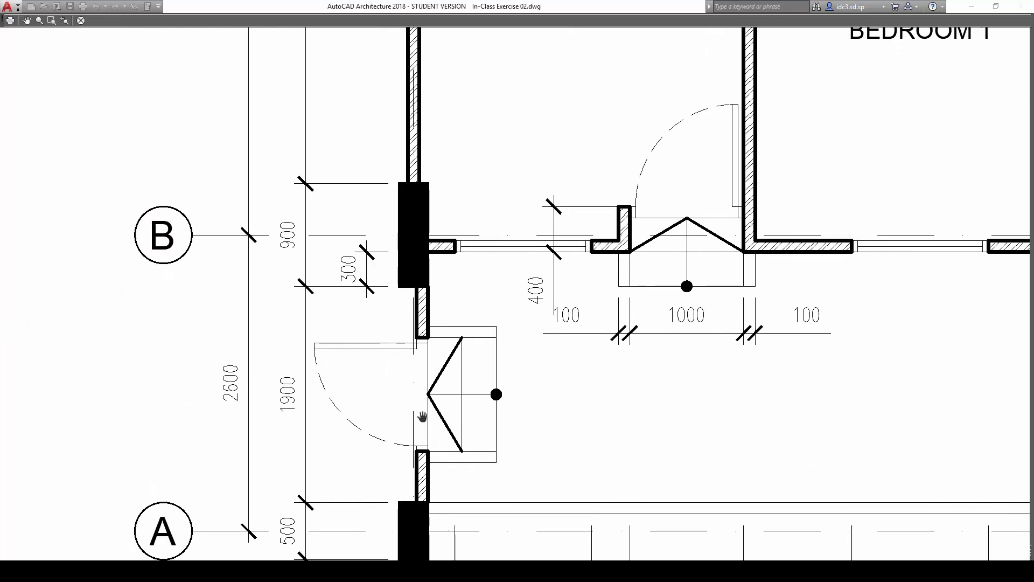
scroll(462, 350, down, 2)
scroll(474, 347, up, 4)
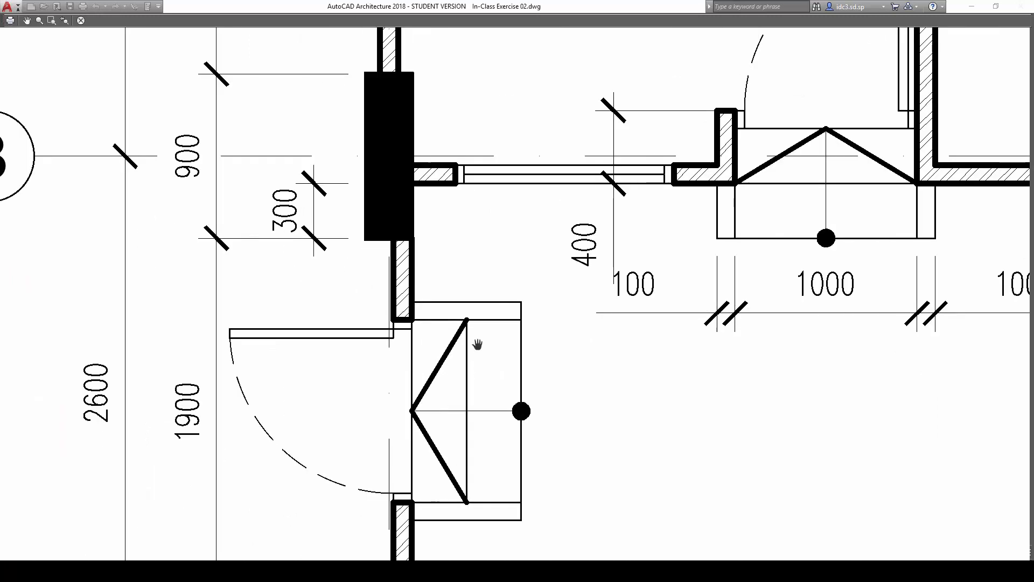
scroll(462, 312, down, 2)
drag(441, 365, 418, 417)
drag(401, 303, 390, 549)
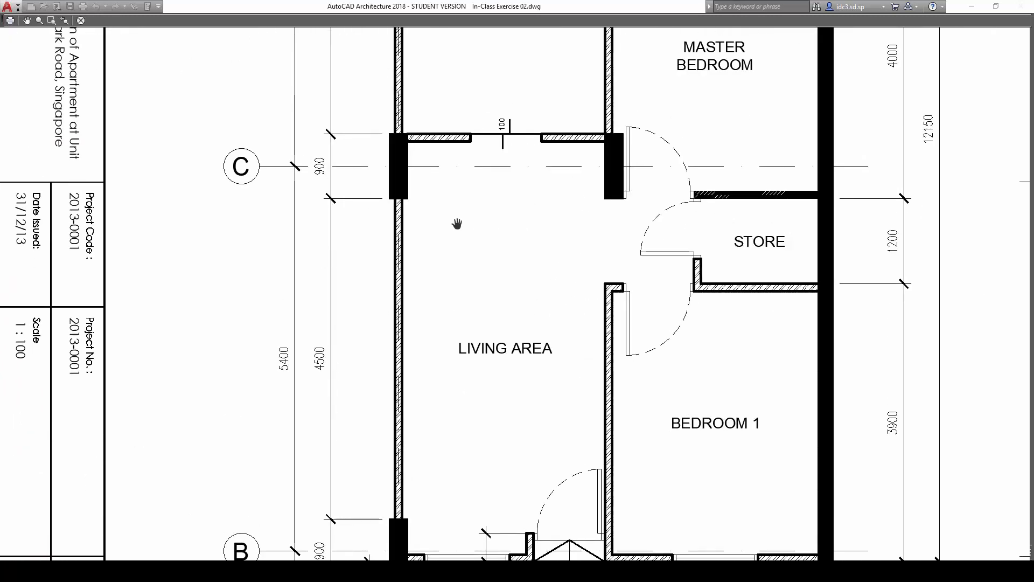
drag(458, 224, 437, 328)
drag(539, 241, 448, 374)
drag(492, 217, 496, 333)
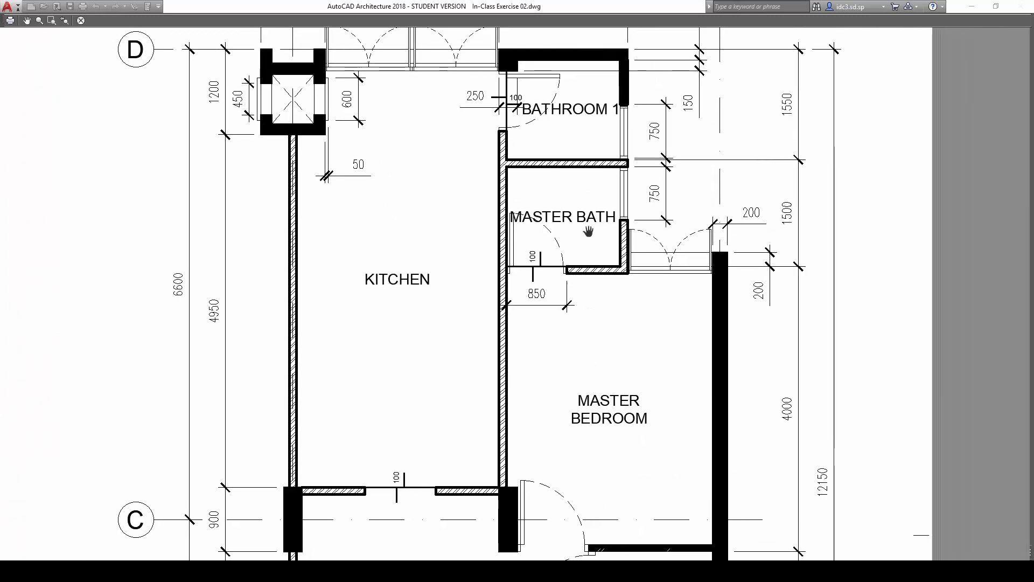
scroll(597, 140, up, 2)
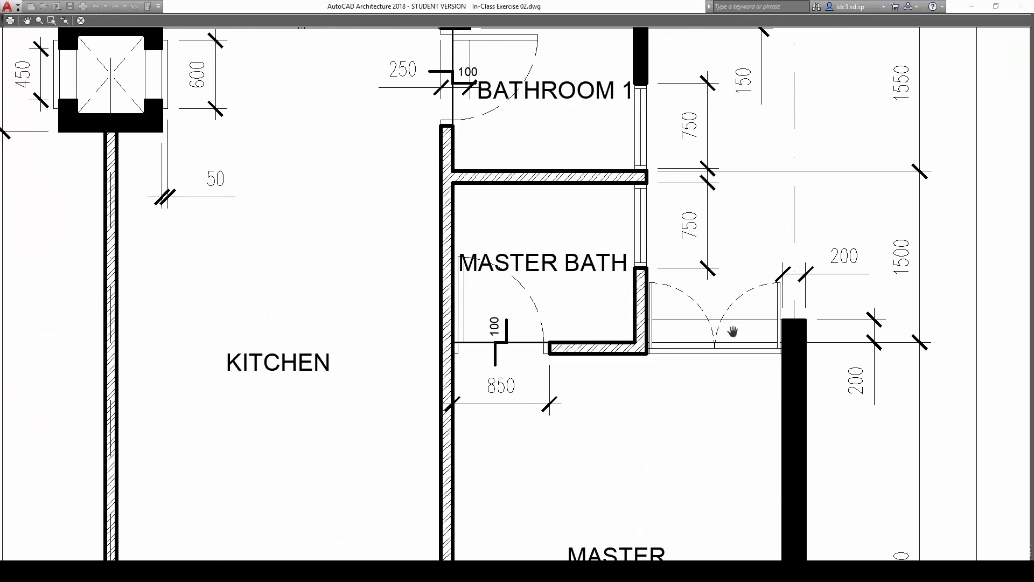
drag(593, 293, 591, 360)
drag(316, 178, 399, 299)
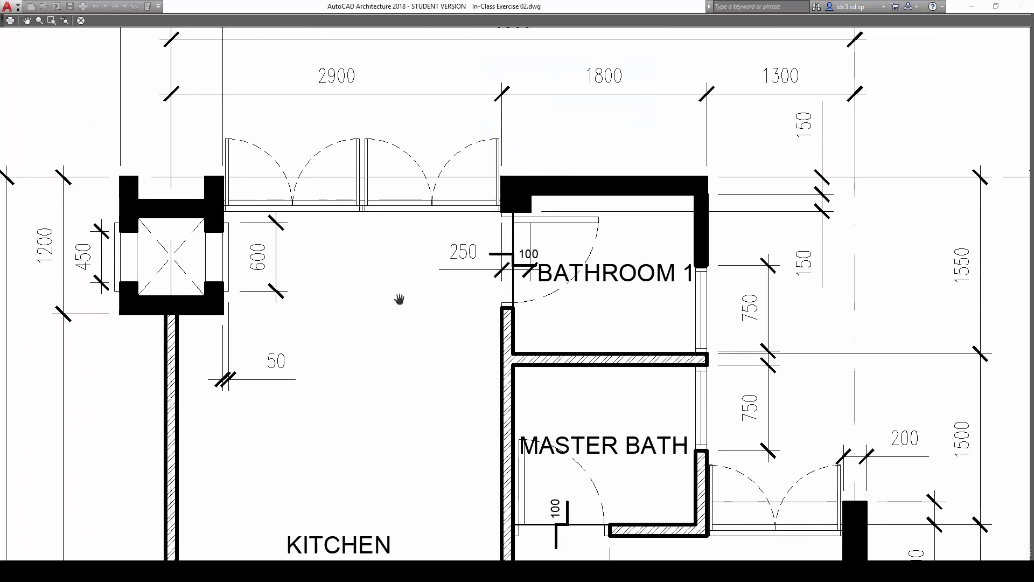
drag(436, 269, 478, 291)
drag(617, 260, 603, 378)
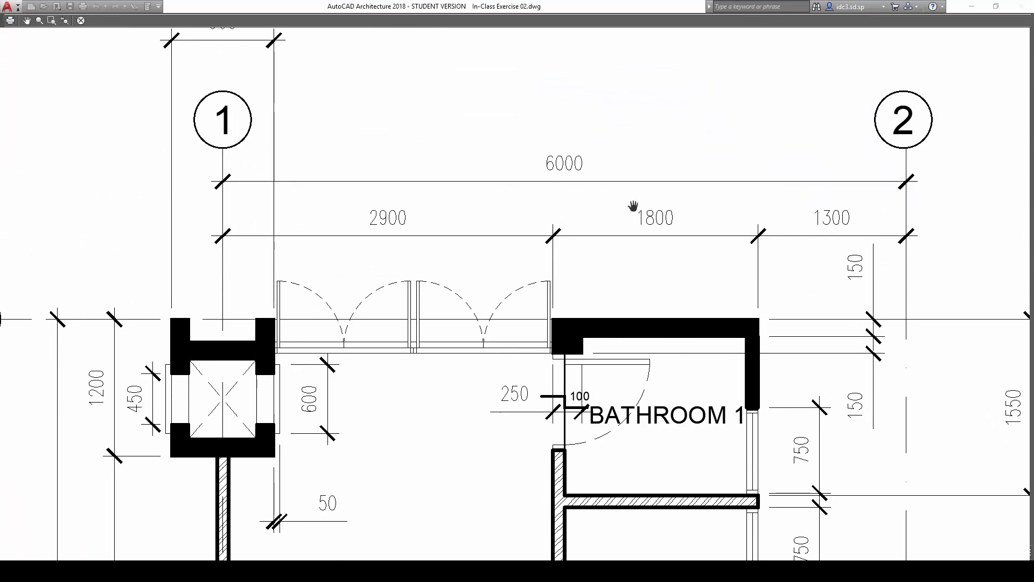
- Check the dimensions and gridlines around Bathroom 1 and the kitchen windows, and review the full previewed sheet
scroll(525, 321, down, 4)
drag(521, 314, 479, 152)
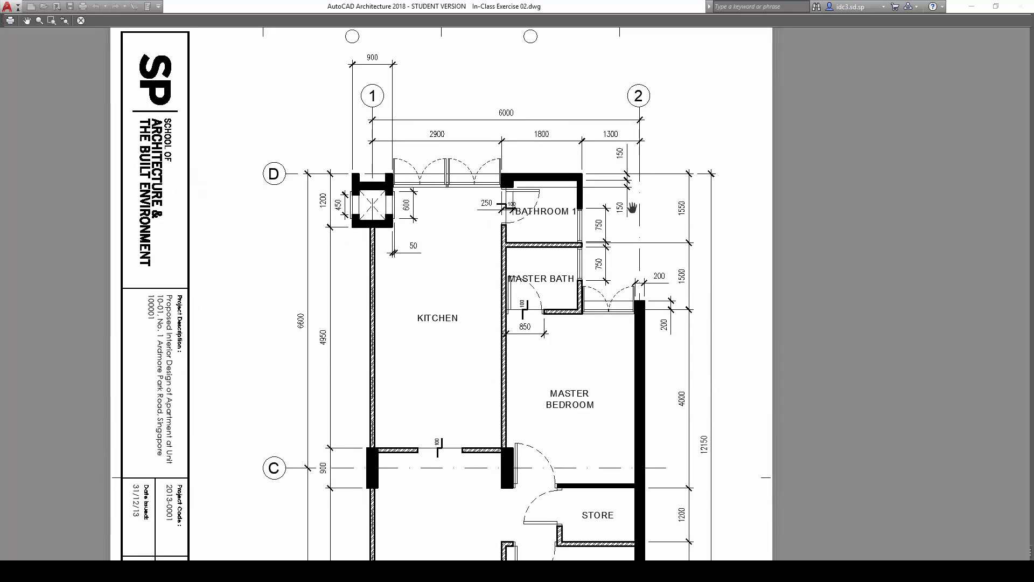
scroll(645, 172, up, 6)
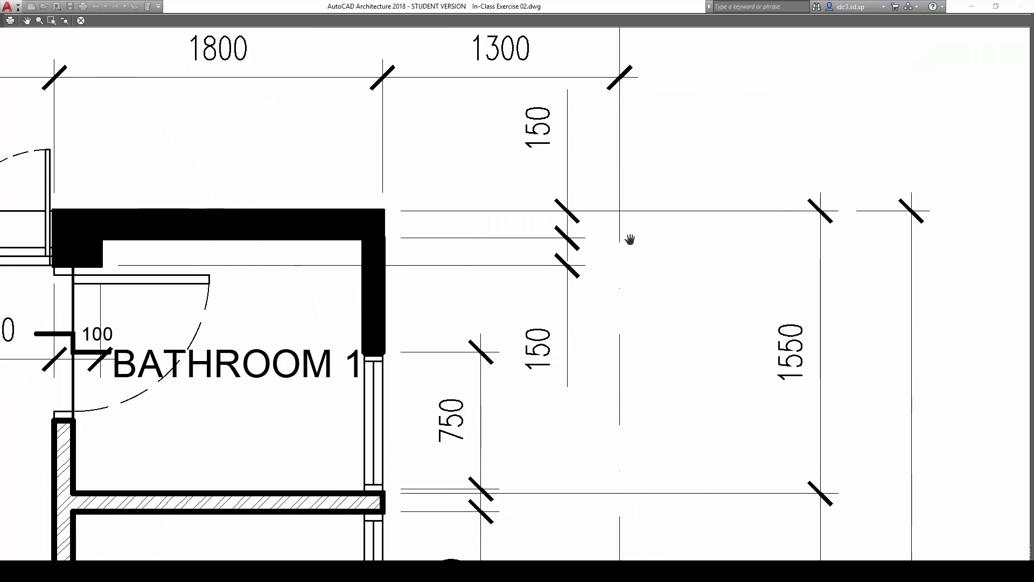
scroll(662, 402, down, 5)
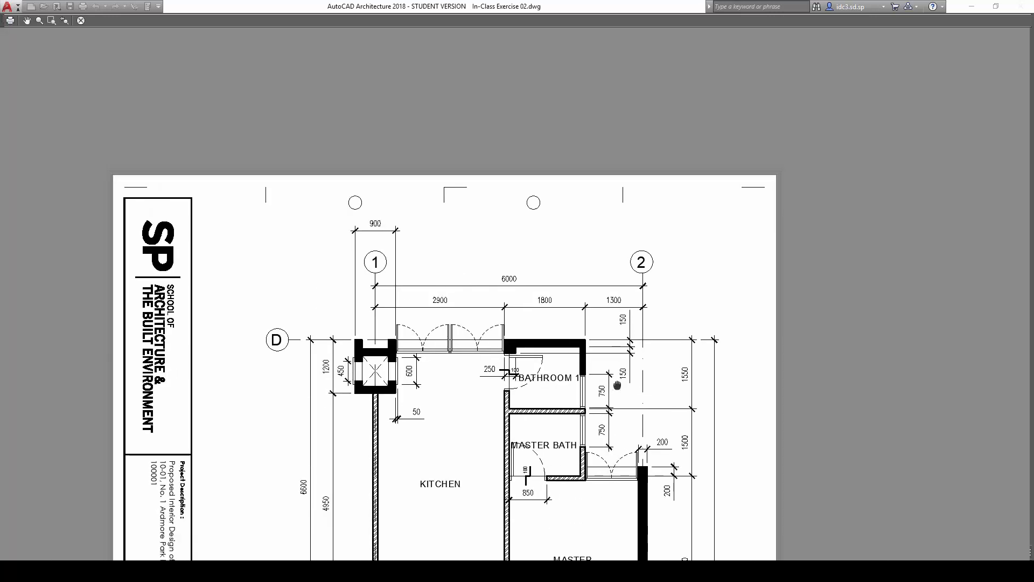
scroll(463, 315, up, 3)
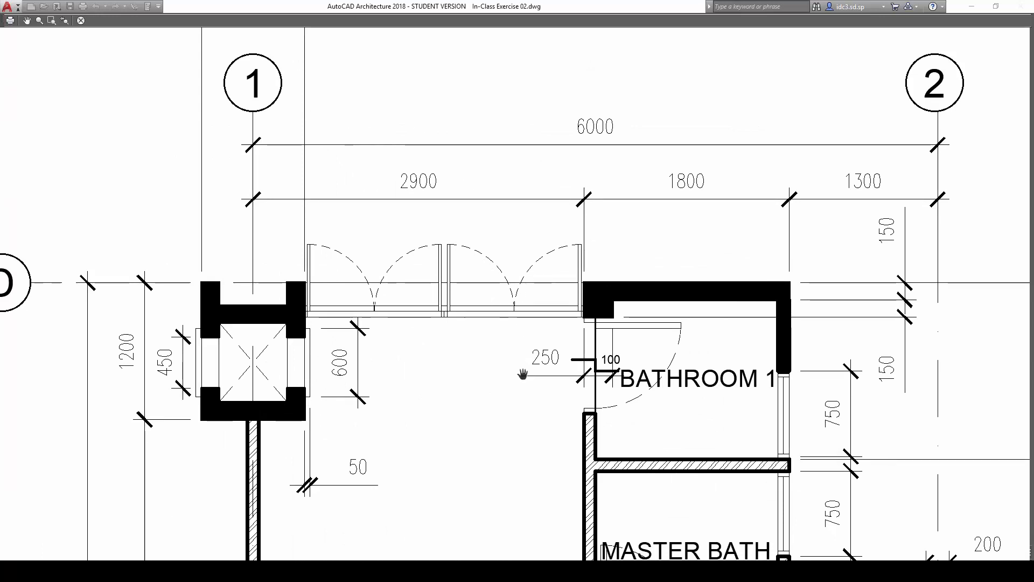
scroll(500, 375, down, 4)
drag(520, 405, 498, 298)
scroll(495, 392, down, 3)
drag(495, 392, 493, 228)
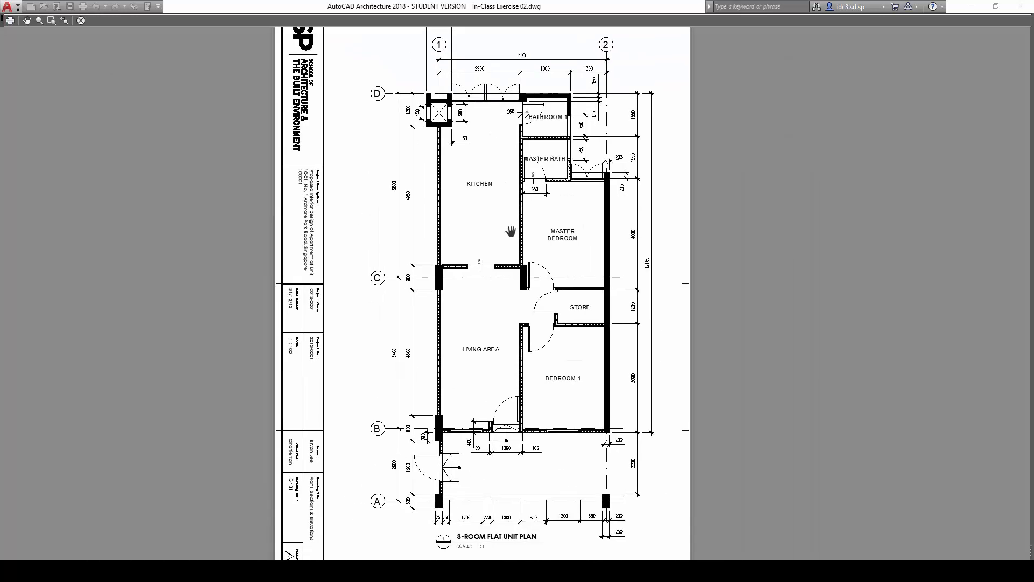
scroll(490, 272, down, 2)
drag(489, 273, 484, 303)
scroll(485, 303, up, 3)
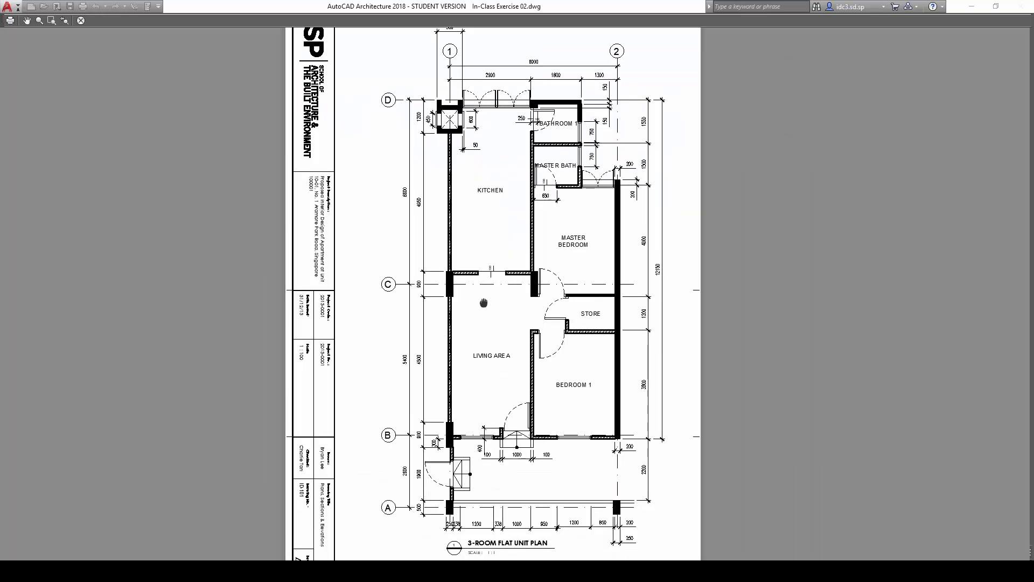
scroll(484, 301, down, 3)
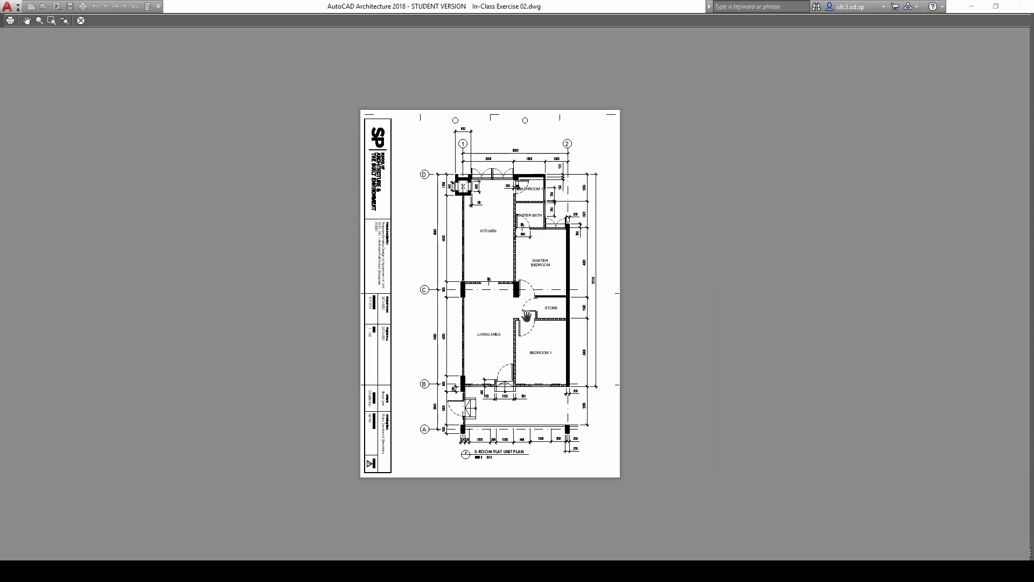
- Close the plot preview and save the current plot settings as a new page setup named In-Class Exercise 02
key(Escape)
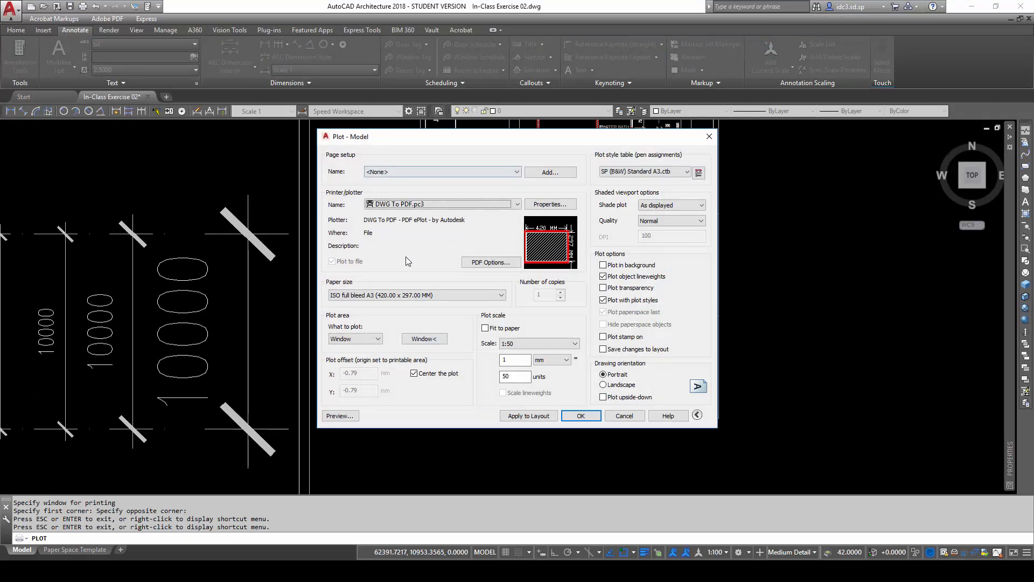
click(577, 418)
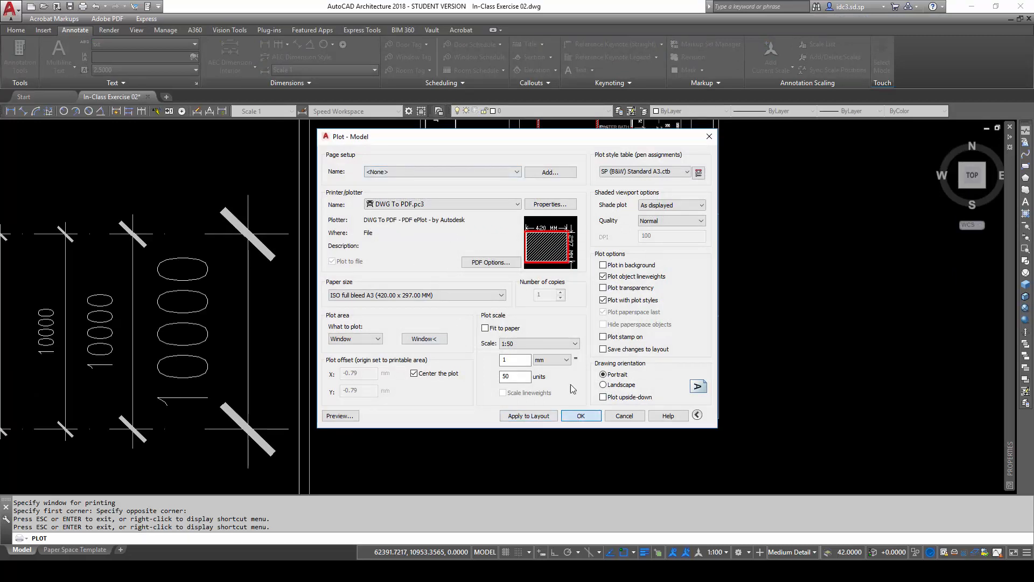
click(547, 172)
click(561, 174)
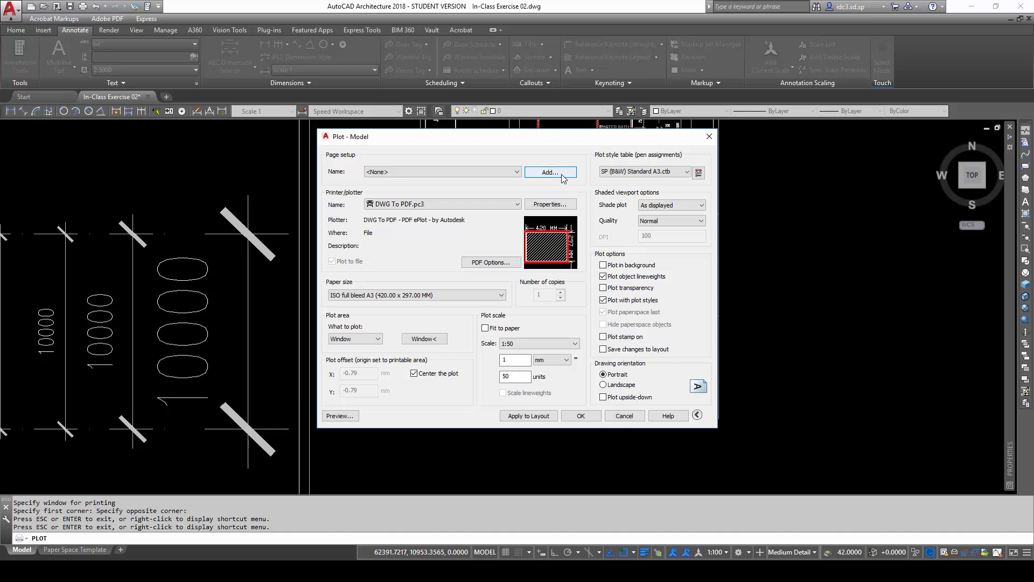
click(562, 176)
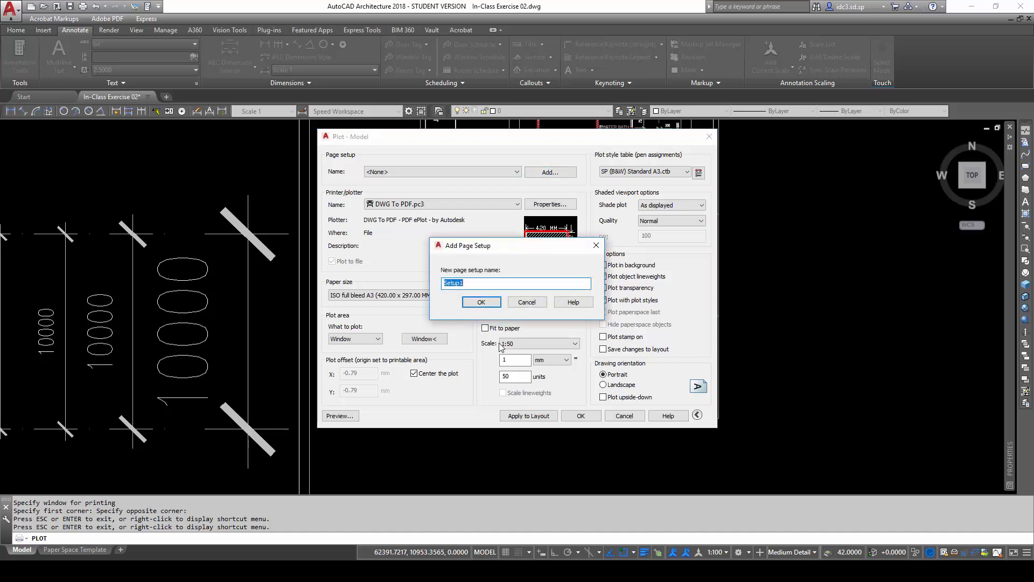
text(In-Class Exercise 02)
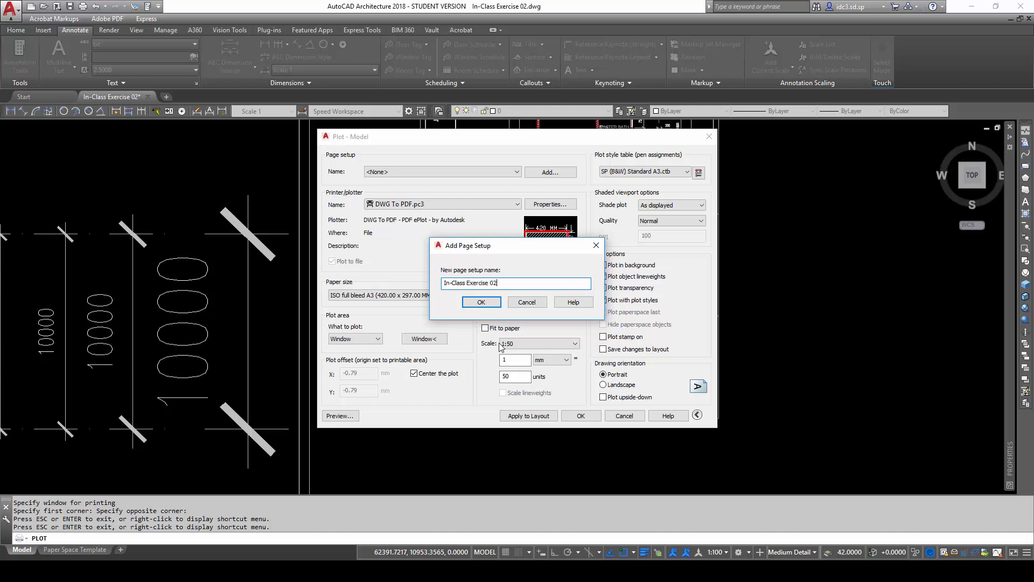
click(482, 303)
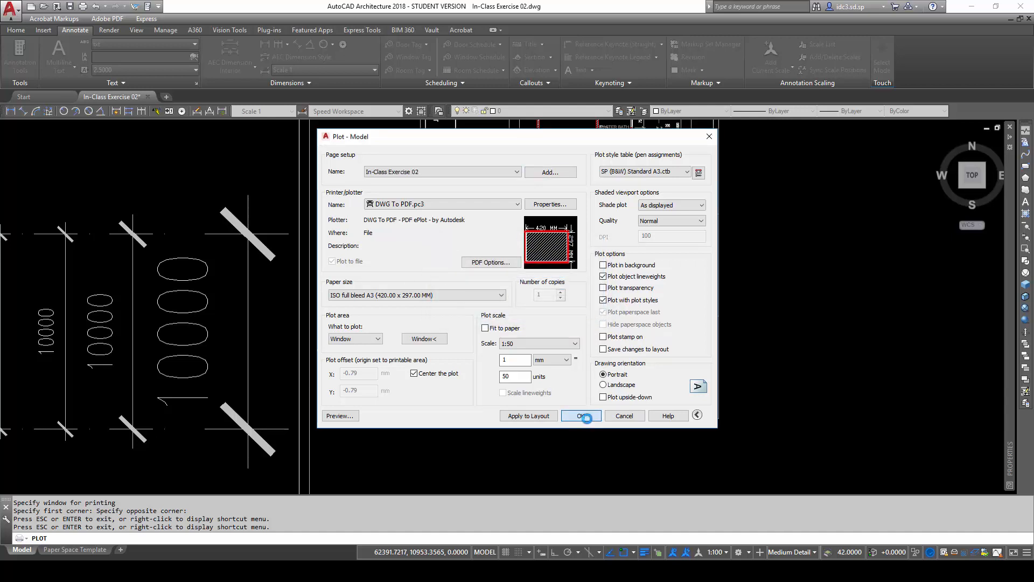
- Plot the sheet to a PDF file named In-Class Exercise 02.pdf in the Lesson 02 folder
click(582, 416)
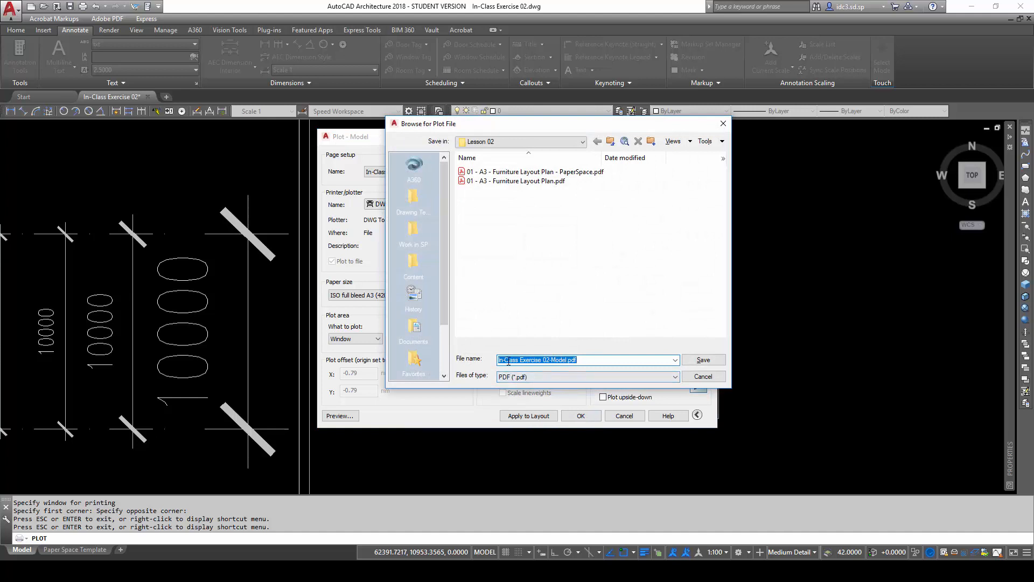
click(555, 360)
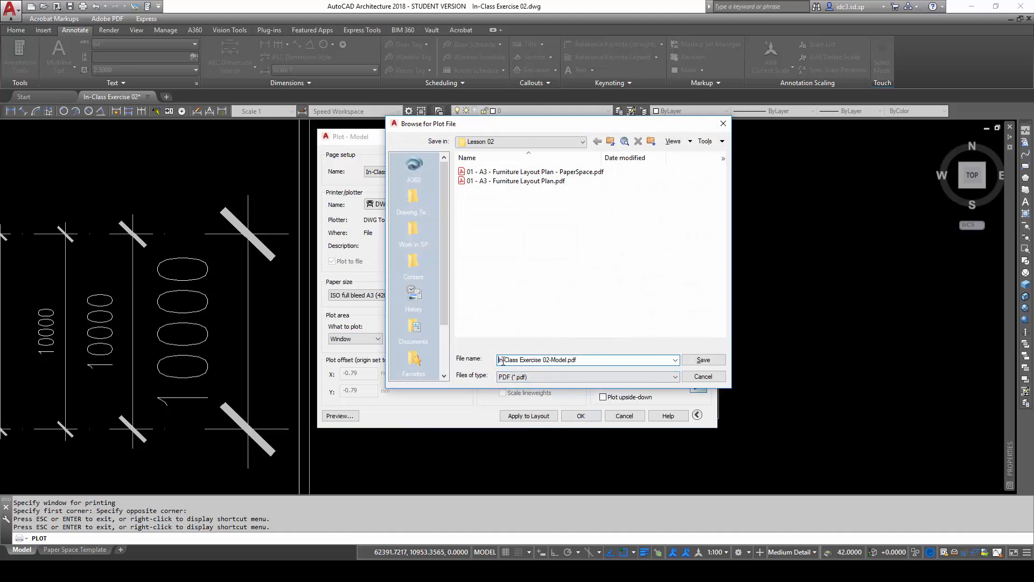
click(542, 360)
click(701, 360)
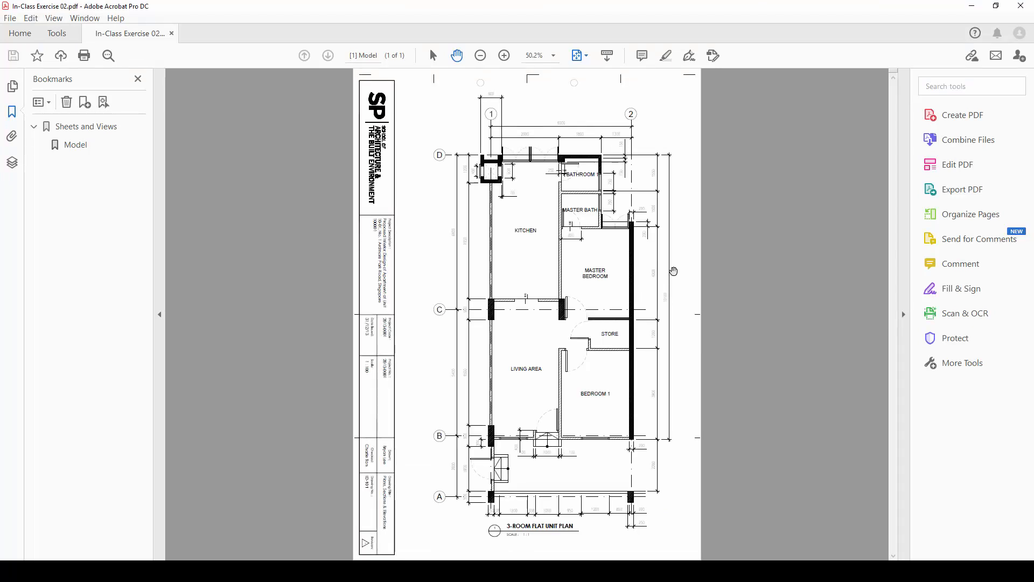
- Inspect the plotted PDF full screen in Adobe Acrobat, checking the plan's walls, dimensions and title block, and leave the full-screen view
ctrl+scroll(623, 287, down, 1)
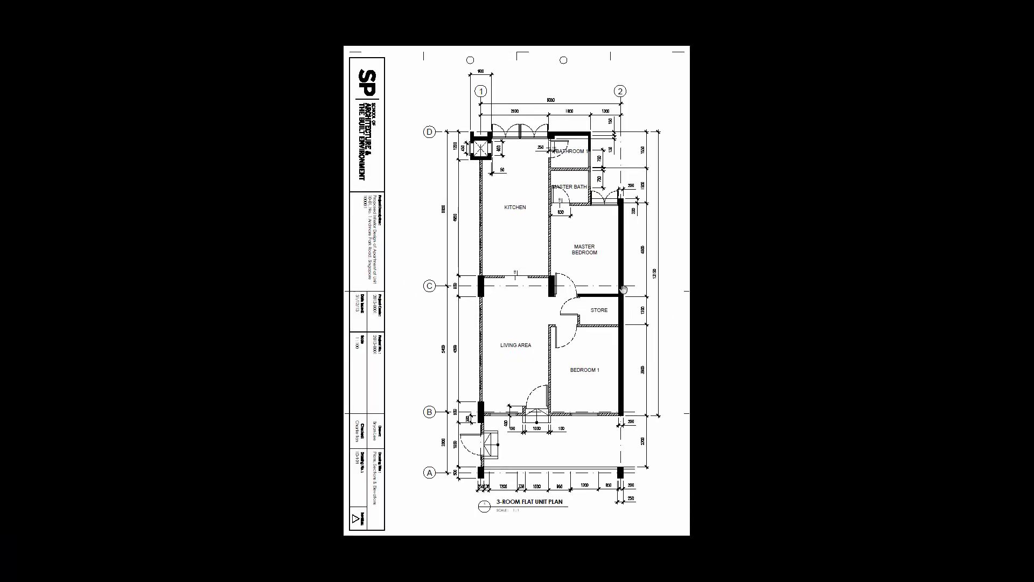
ctrl+scroll(541, 211, up, 3)
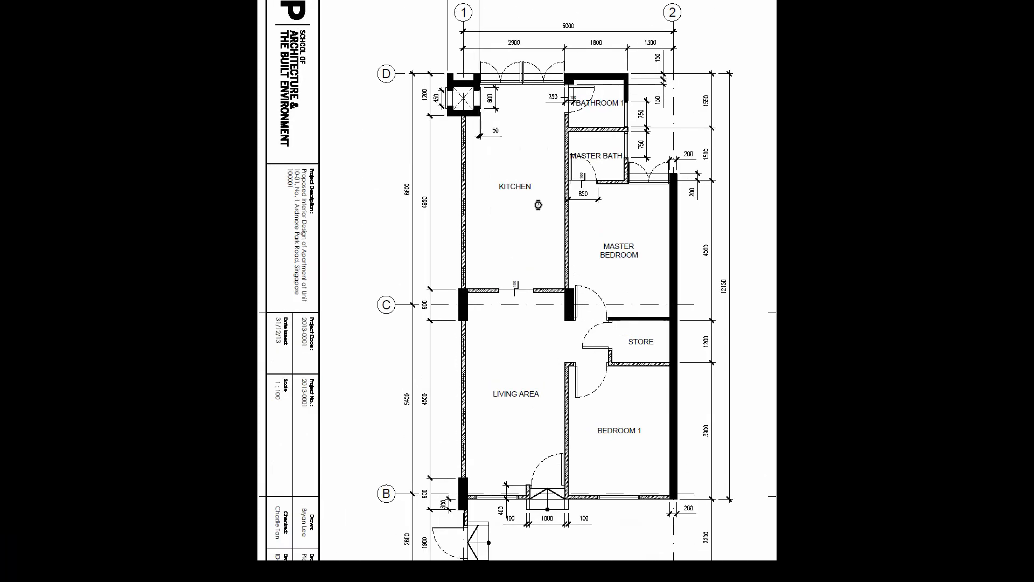
drag(557, 161, 545, 399)
ctrl+scroll(551, 389, down, 4)
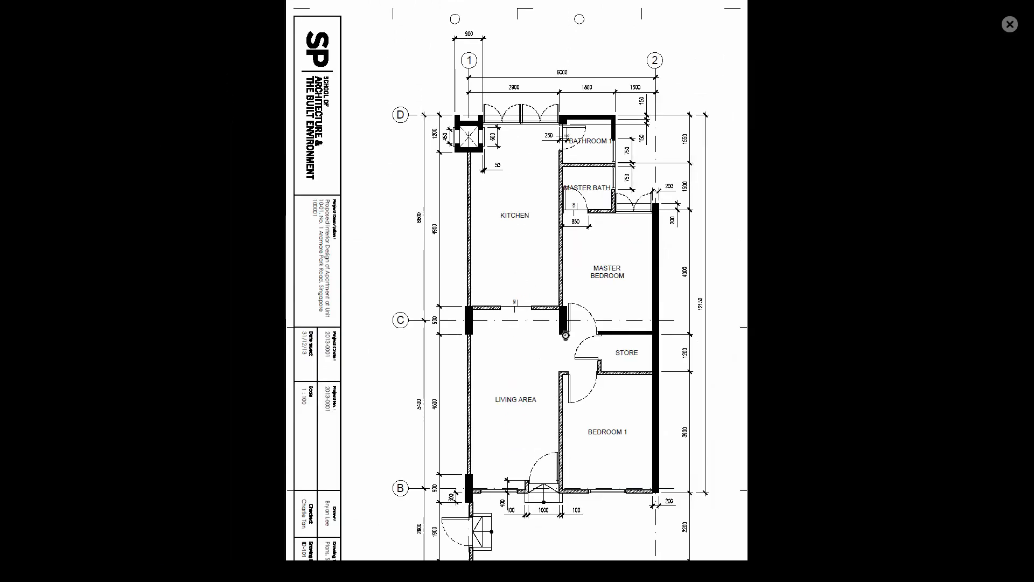
ctrl+scroll(558, 333, down, 1)
ctrl+scroll(558, 333, up, 1)
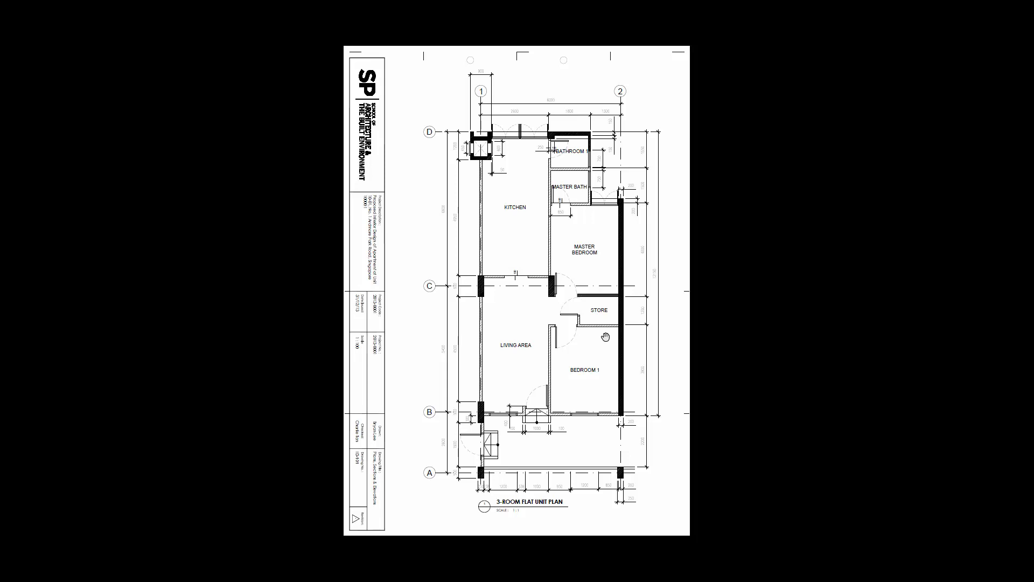
key(Escape)
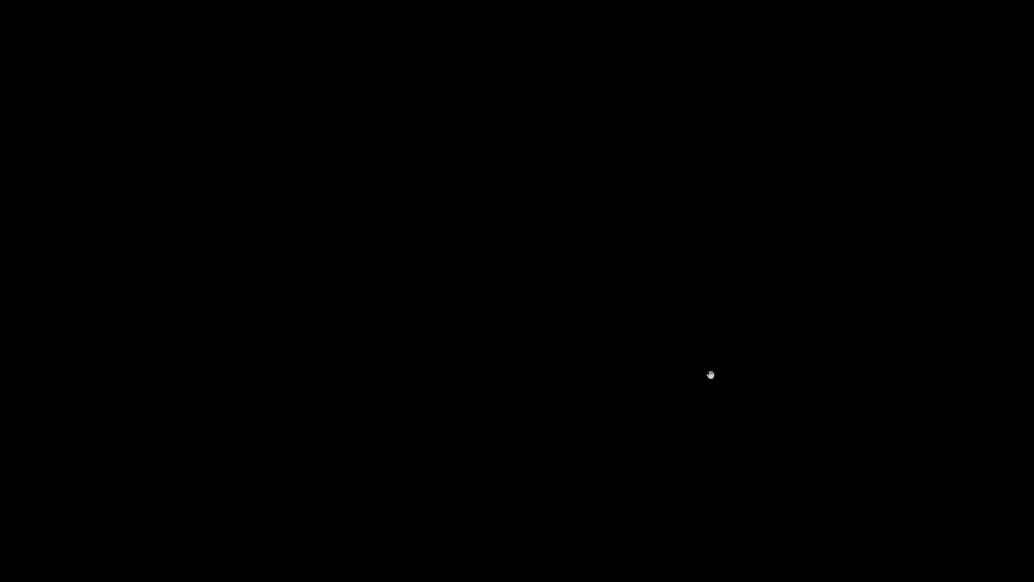